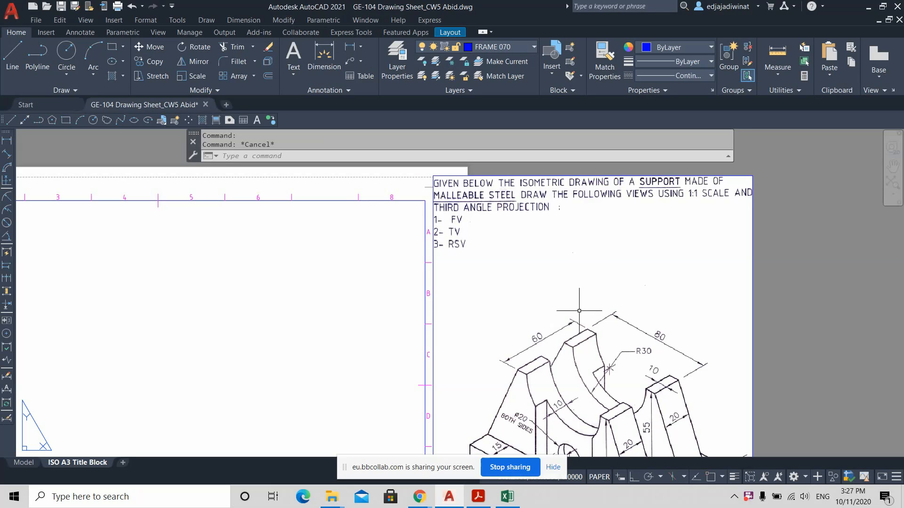
# Start a multiline text box in the upper-left corner of the drawing frame with a text height of 6
pyautogui.scroll(-2, 579, 311)
pyautogui.moveTo(575, 344); pyautogui.dragTo(689, 286, button='middle')
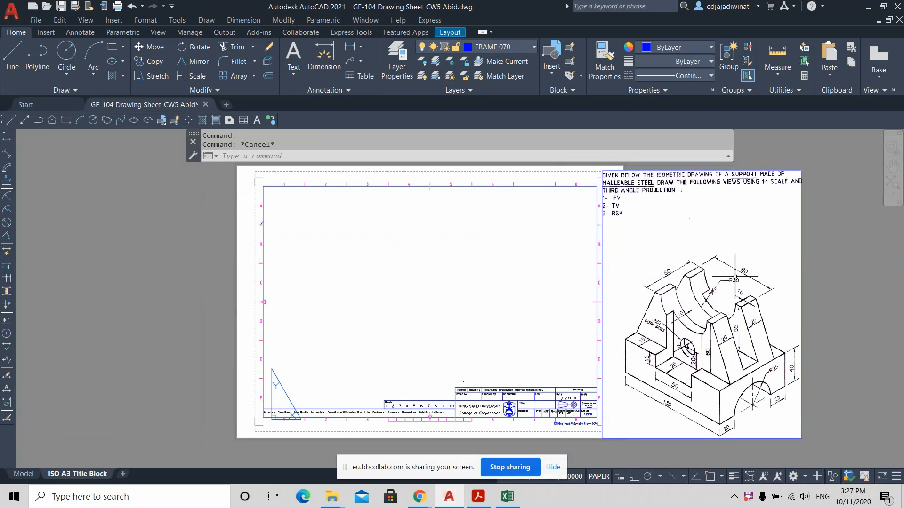
pyautogui.click(294, 54)
pyautogui.click(280, 200)
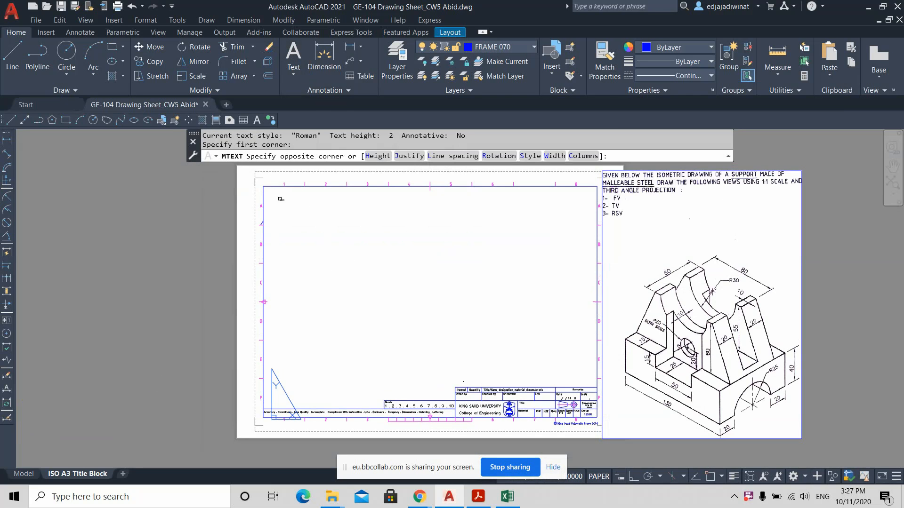
pyautogui.click(429, 258)
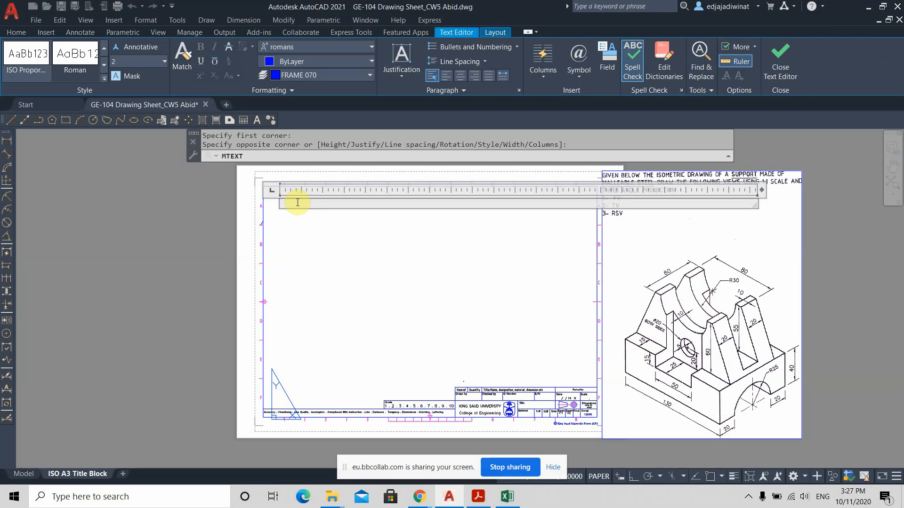
pyautogui.write('X')
pyautogui.press('BackSpace')
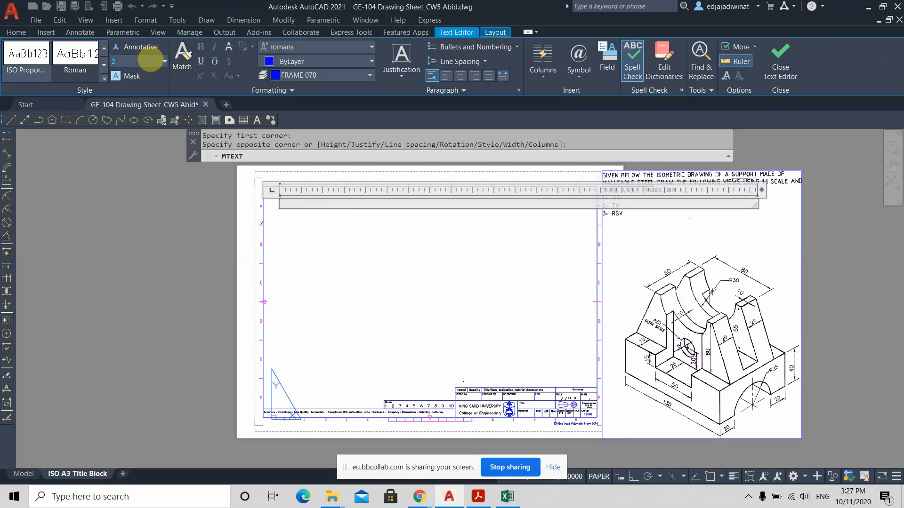
pyautogui.click(150, 60)
pyautogui.write('6')
pyautogui.press('Return')
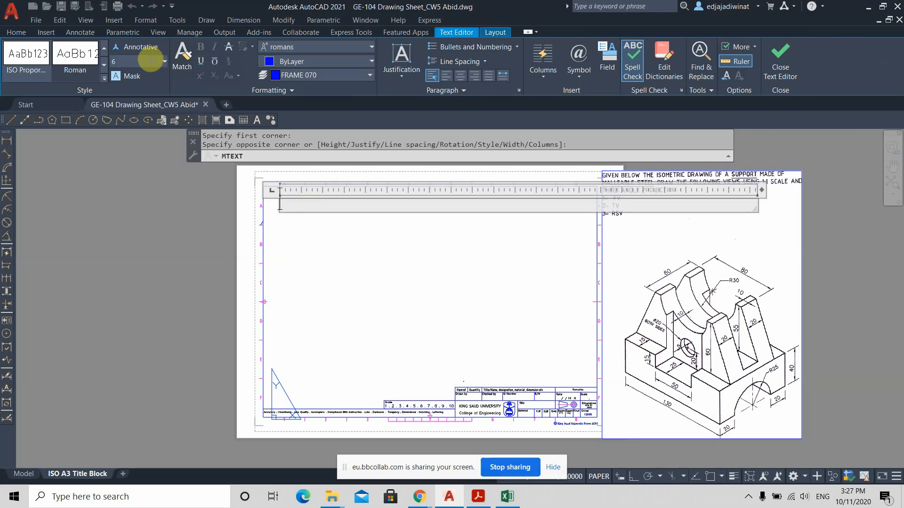
# Enter x=130 on the first text line and y=90 on the second line
pyautogui.write('X')
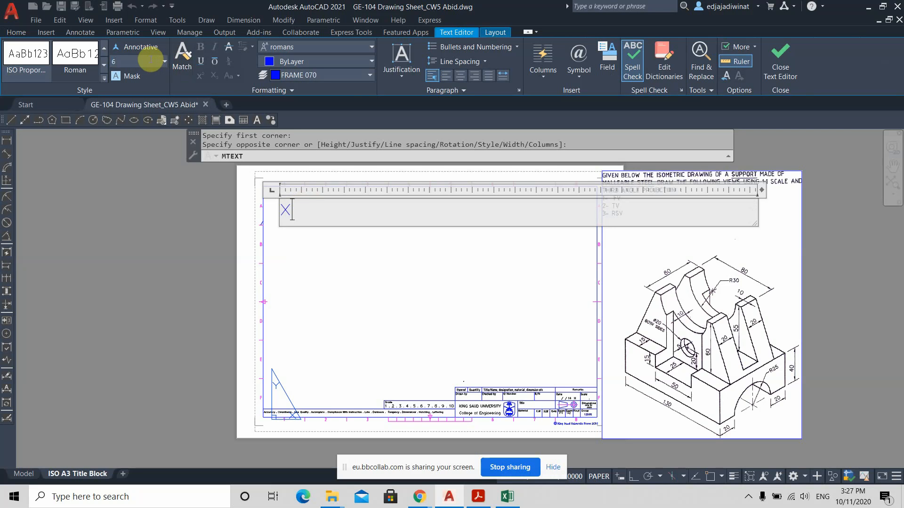
pyautogui.write(' =130')
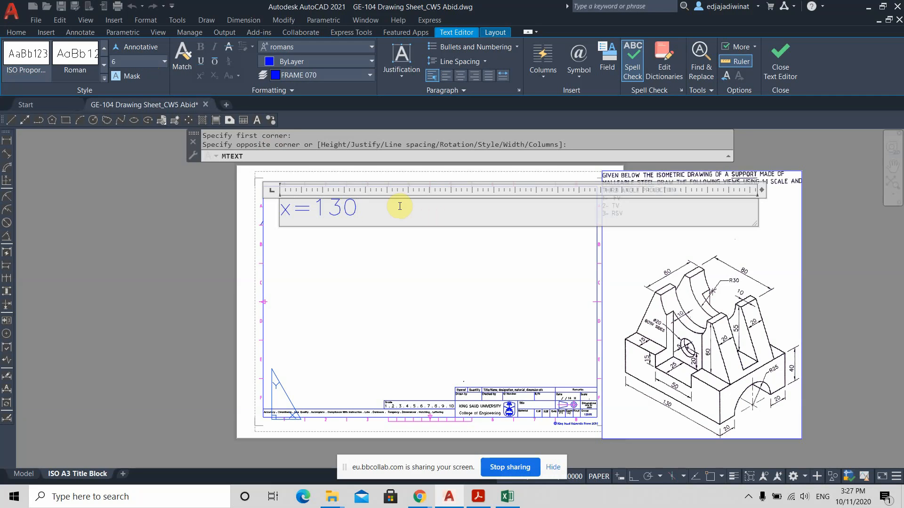
pyautogui.press('Return')
pyautogui.write('y')
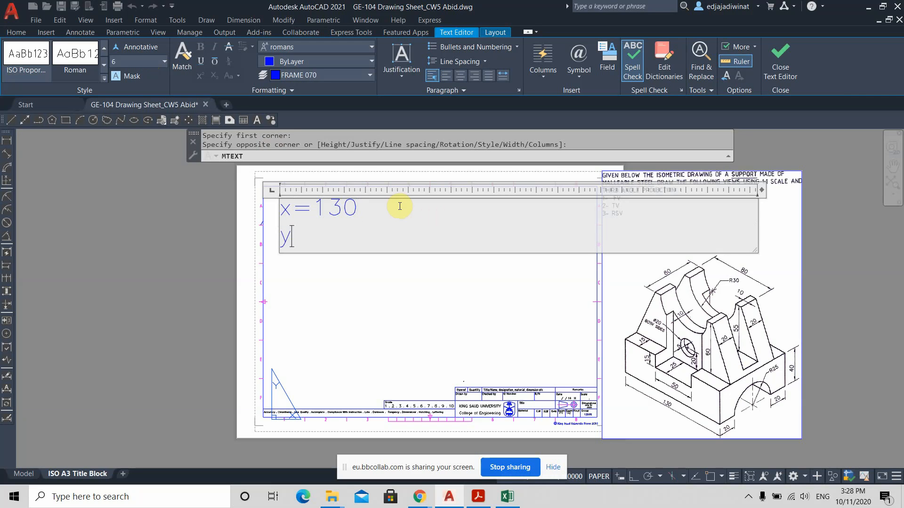
pyautogui.write('=')
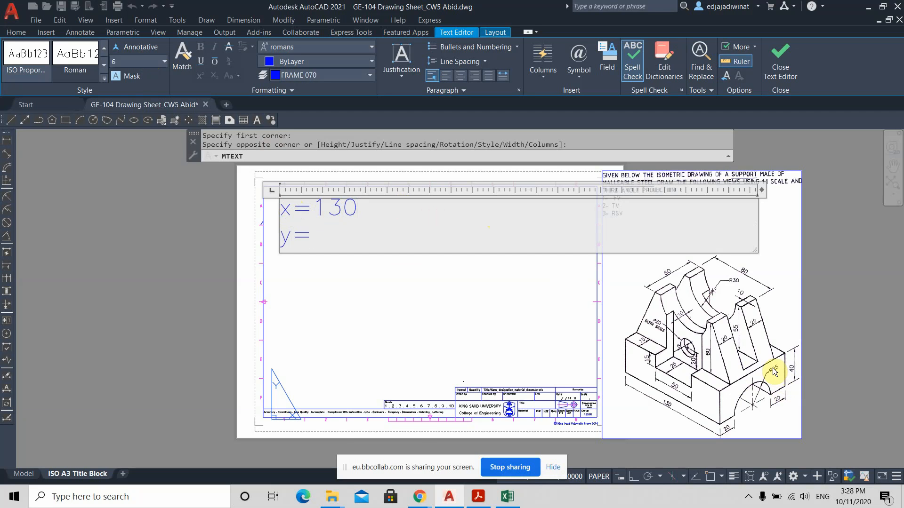
pyautogui.scroll(2, 773, 371)
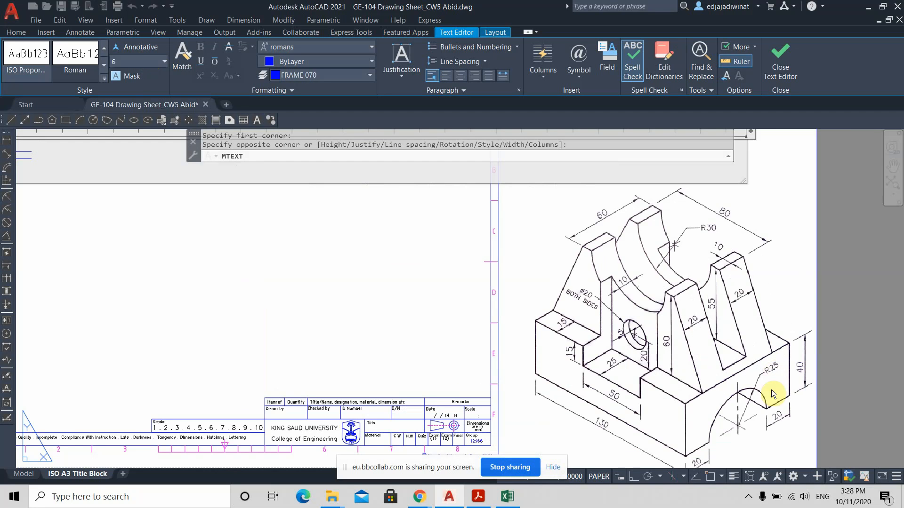
pyautogui.moveTo(778, 420); pyautogui.dragTo(775, 377, button='middle')
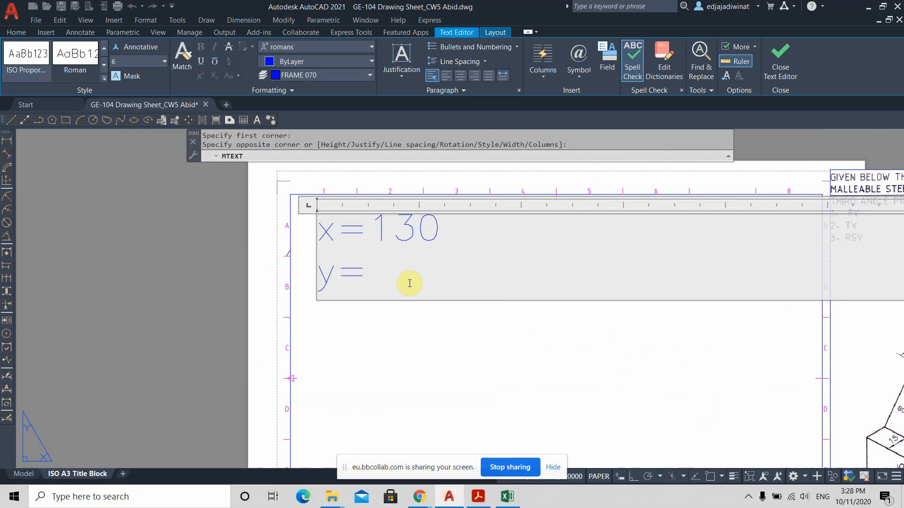
pyautogui.write('90')
# Replace the lowercase labels y and x at the start of the two text lines with capital Y and X
pyautogui.press('Left')
pyautogui.press('Left')
pyautogui.press('Left')
pyautogui.press('BackSpace')
pyautogui.write('Y')
pyautogui.press('Right')
pyautogui.press('Right')
pyautogui.press('Left')
pyautogui.press('Up')
pyautogui.press('Right')
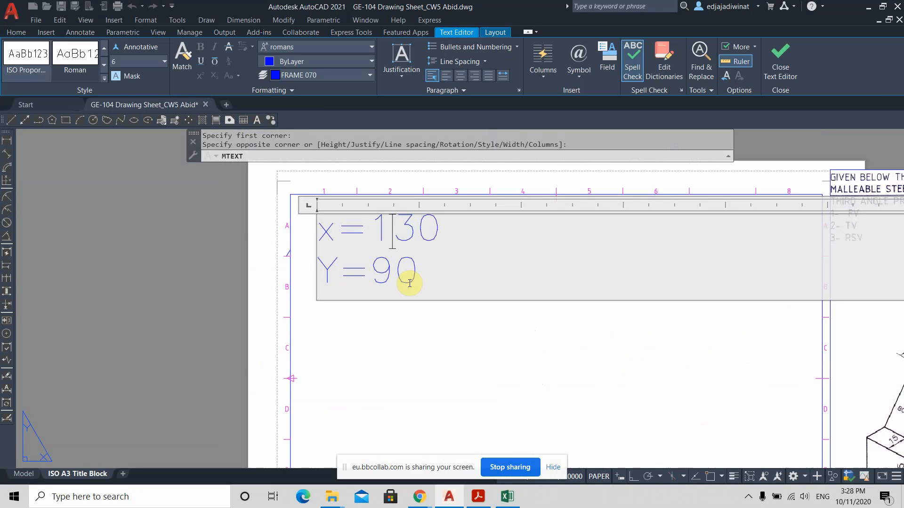
pyautogui.press('Left')
pyautogui.press('Left')
pyautogui.press('Left')
pyautogui.press('Right')
pyautogui.press('BackSpace')
pyautogui.write('X')
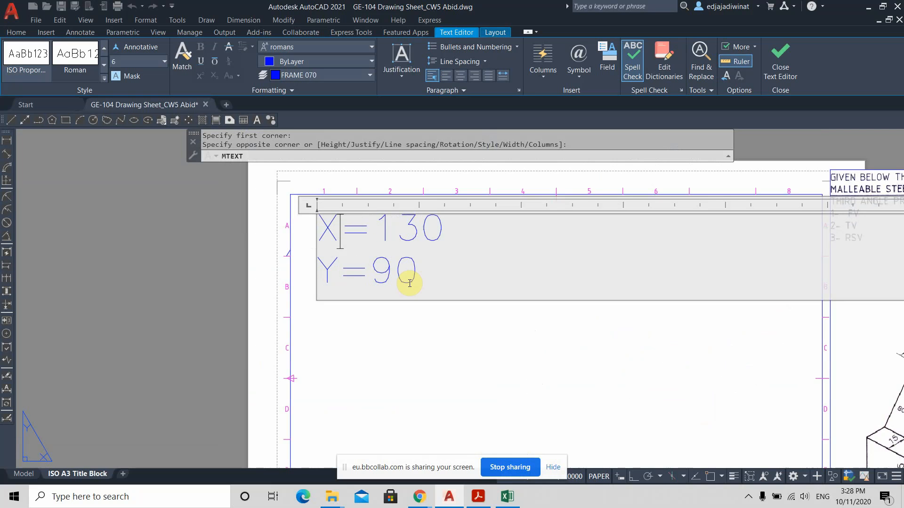
# Add a third line reading Z=100 below the Y line, consulting the isometric drawing's height dimensions, and finish the text
pyautogui.click(429, 270)
pyautogui.press('Return')
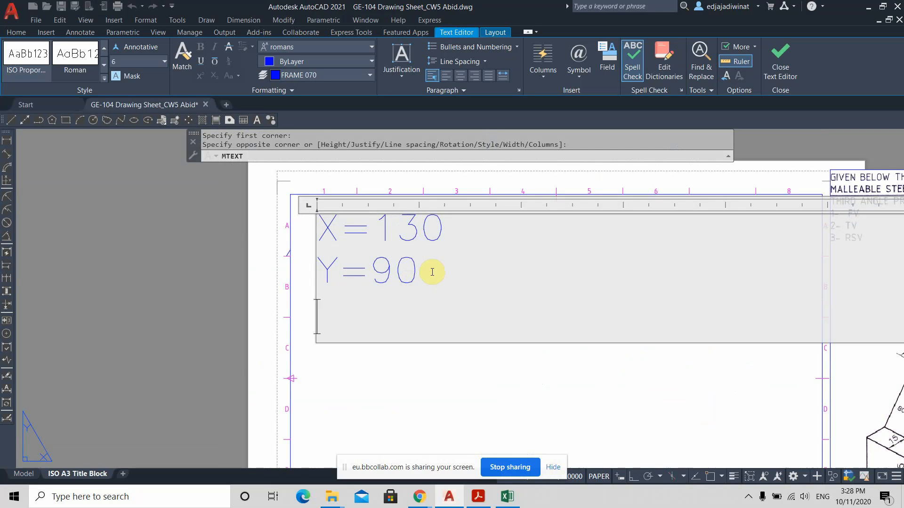
pyautogui.write('Z=')
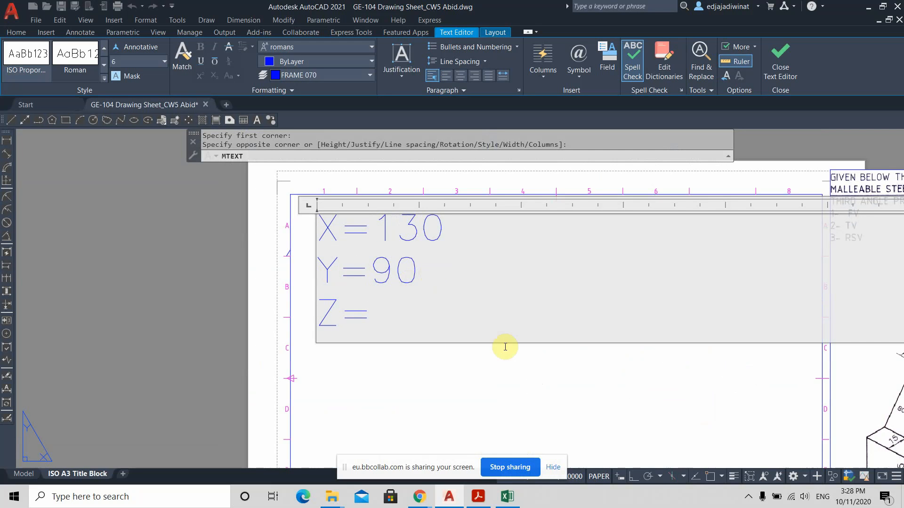
pyautogui.scroll(-4, 539, 379)
pyautogui.scroll(3, 548, 372)
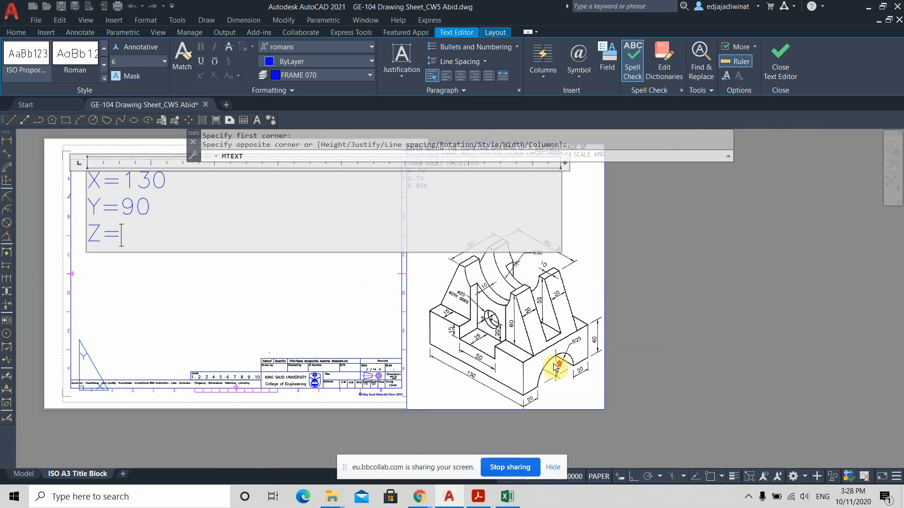
pyautogui.scroll(2, 555, 365)
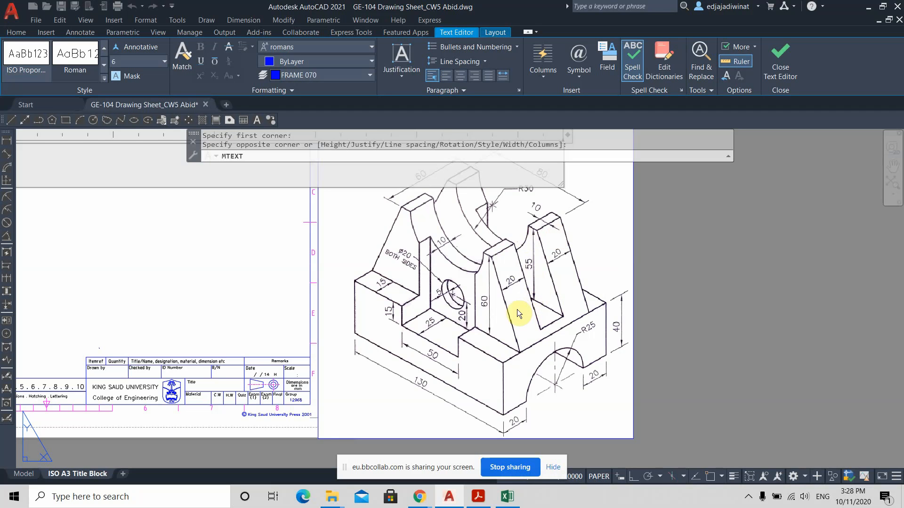
pyautogui.click(486, 300)
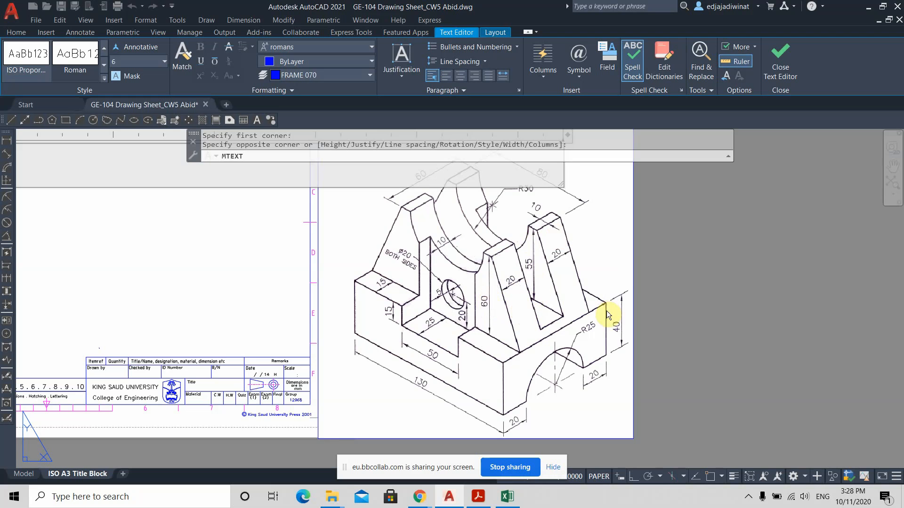
pyautogui.click(618, 328)
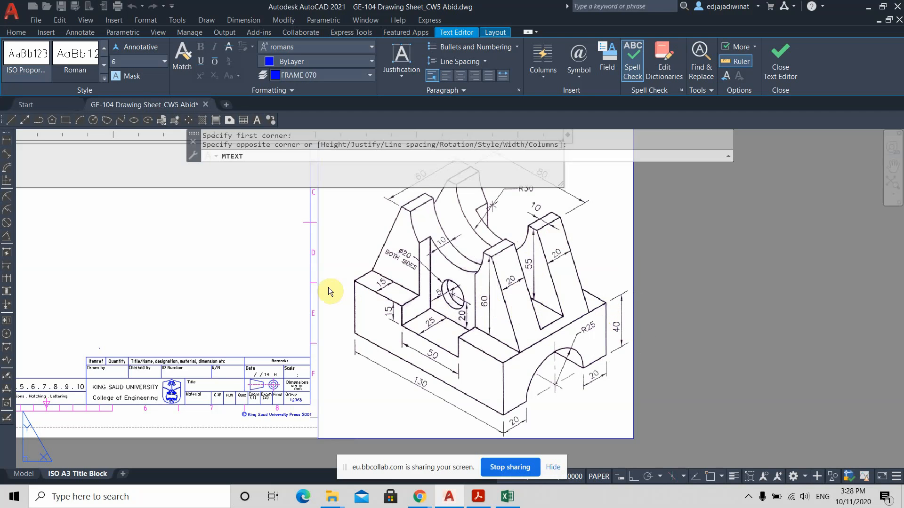
pyautogui.moveTo(311, 286); pyautogui.dragTo(721, 355, button='middle')
pyautogui.click(289, 223)
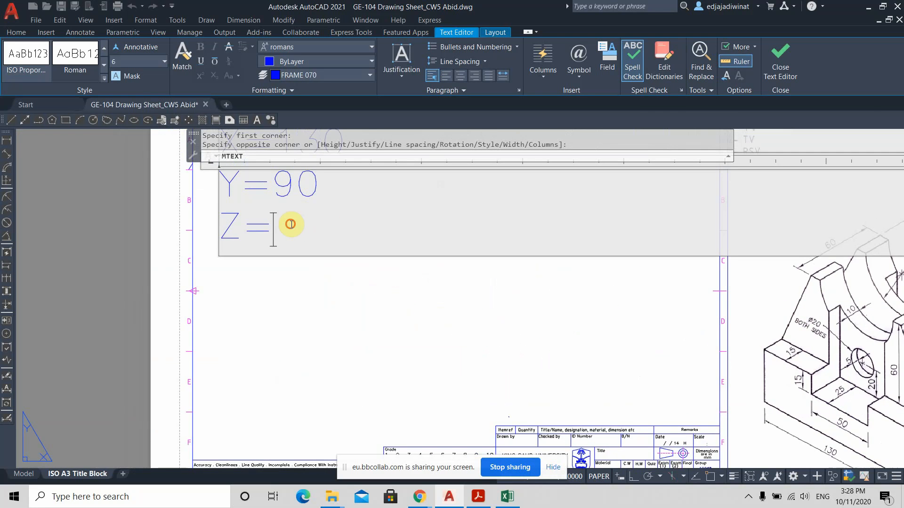
pyautogui.write('100')
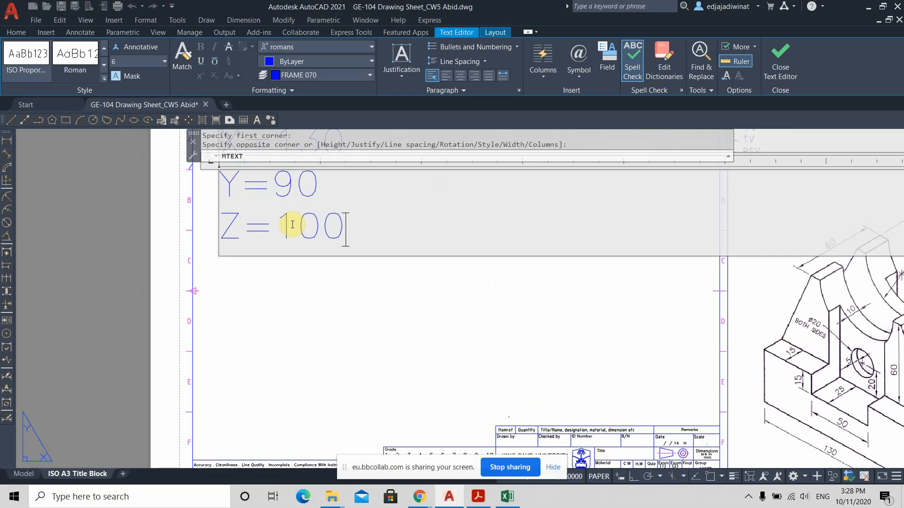
pyautogui.click(317, 289)
pyautogui.moveTo(314, 215); pyautogui.dragTo(352, 327, button='middle')
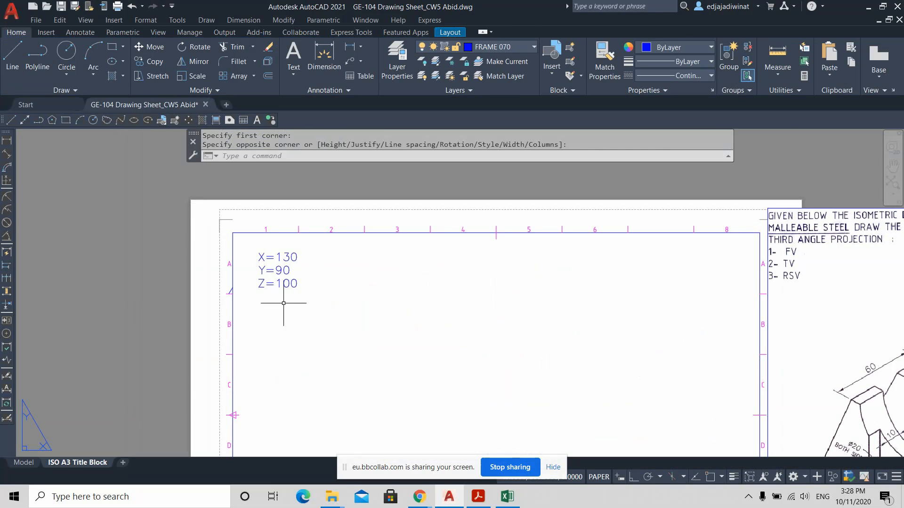
# Copy the X, Y, Z text block and paste it directly below the original, aligned with it
pyautogui.click(286, 285)
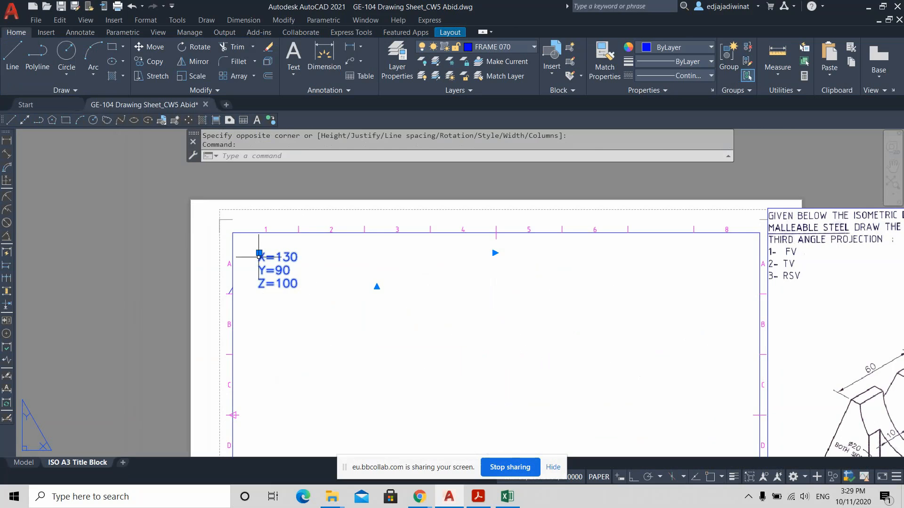
pyautogui.hotkey('ctrl', 'c')
pyautogui.hotkey('ctrl', 'v')
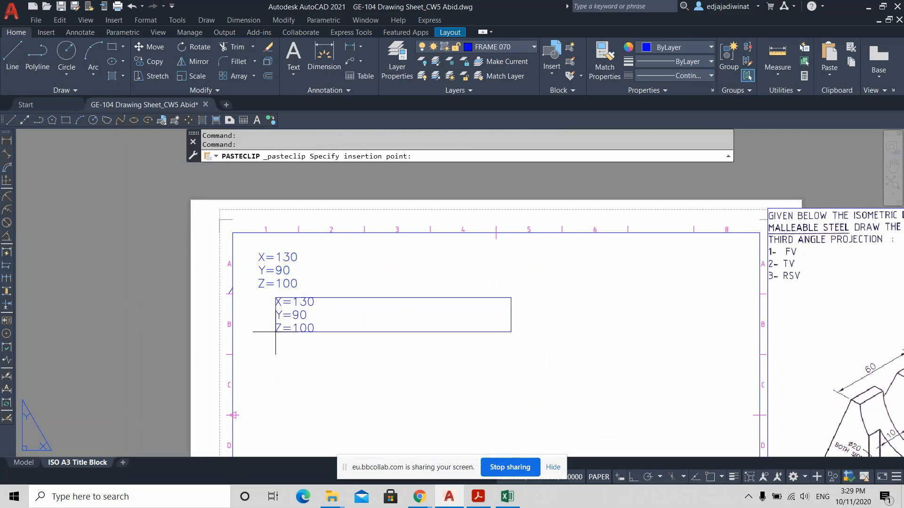
pyautogui.click(261, 334)
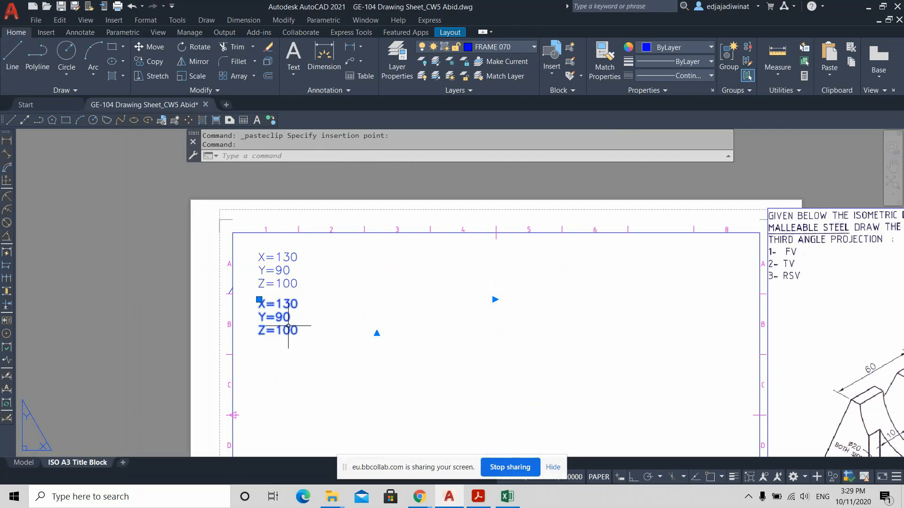
# Edit the pasted text block so that its first line reads A=60
pyautogui.doubleClick(298, 330)
pyautogui.moveTo(299, 335); pyautogui.dragTo(259, 321)
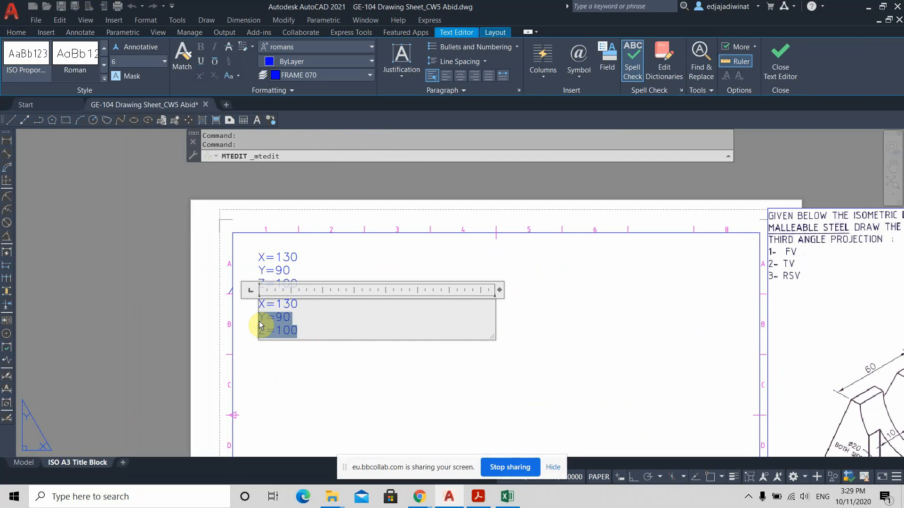
pyautogui.click(260, 305)
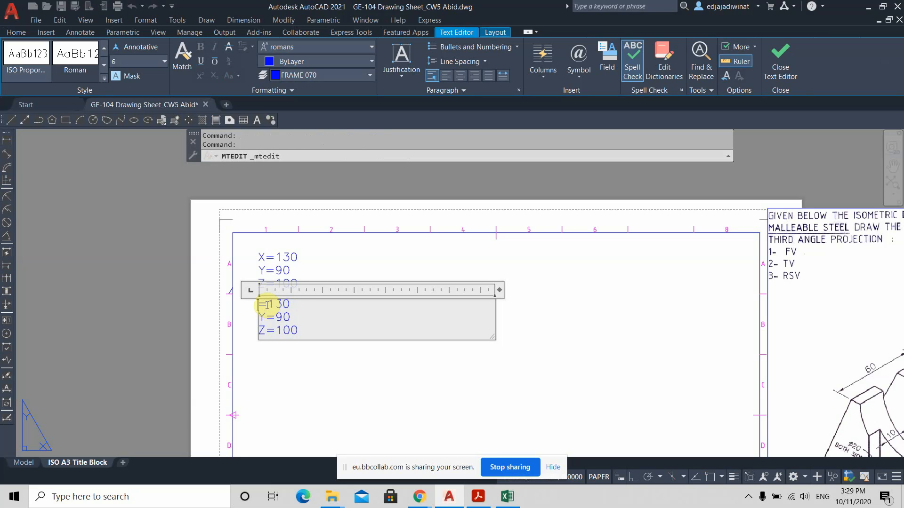
pyautogui.write('A')
pyautogui.click(297, 305)
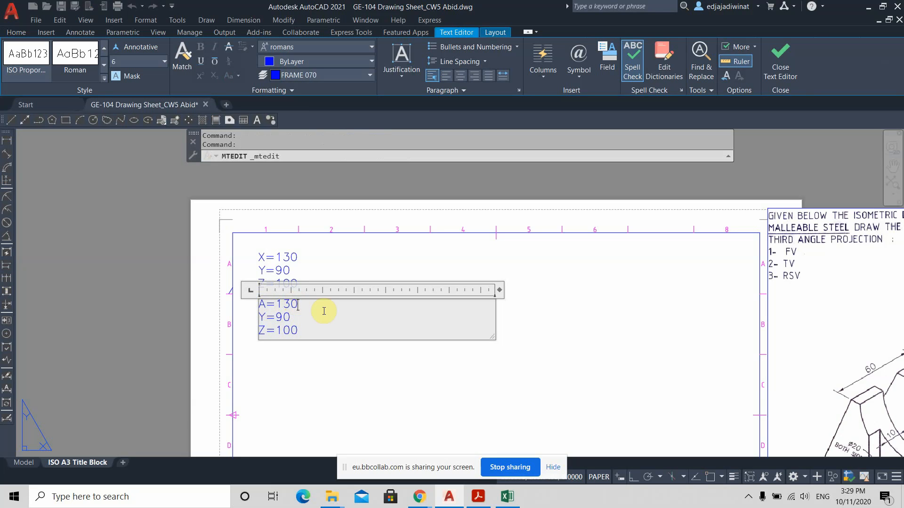
pyautogui.press('BackSpace')
pyautogui.press('BackSpace')
pyautogui.press('BackSpace')
pyautogui.write('60')
# Change the second line of the pasted text block to B=20
pyautogui.click(266, 317)
pyautogui.press('BackSpace')
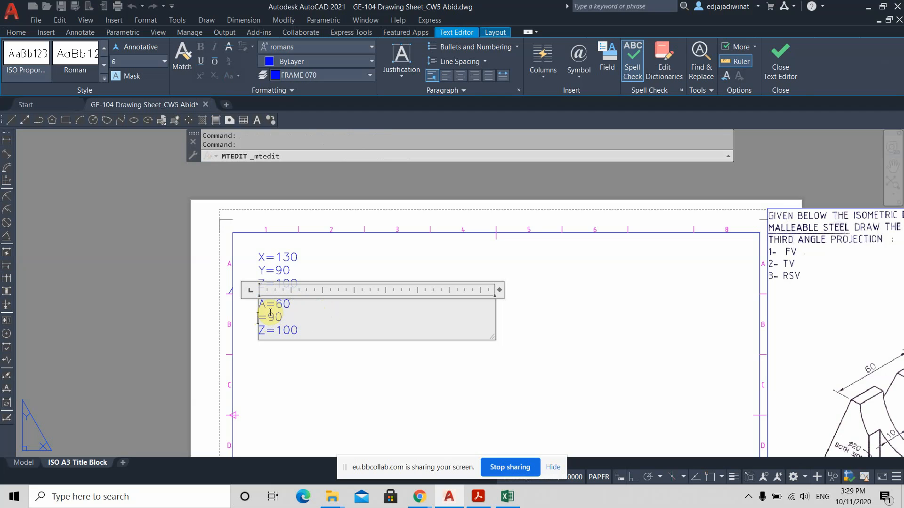
pyautogui.write('B')
pyautogui.press('BackSpace')
pyautogui.press('BackSpace')
pyautogui.write('20')
# Delete the Z line from the pasted text block and finish editing it
pyautogui.press('BackSpace')
pyautogui.press('BackSpace')
pyautogui.press('BackSpace')
pyautogui.press('BackSpace')
pyautogui.press('BackSpace')
pyautogui.press('BackSpace')
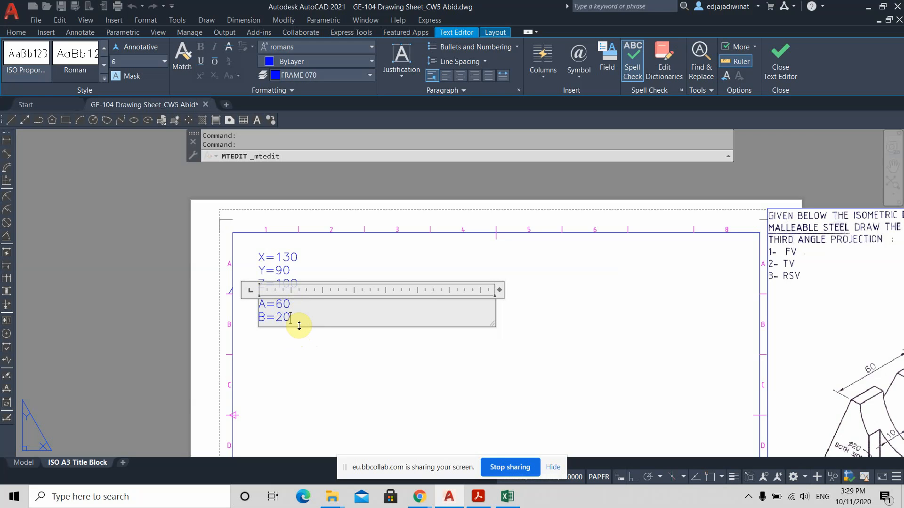
pyautogui.click(298, 347)
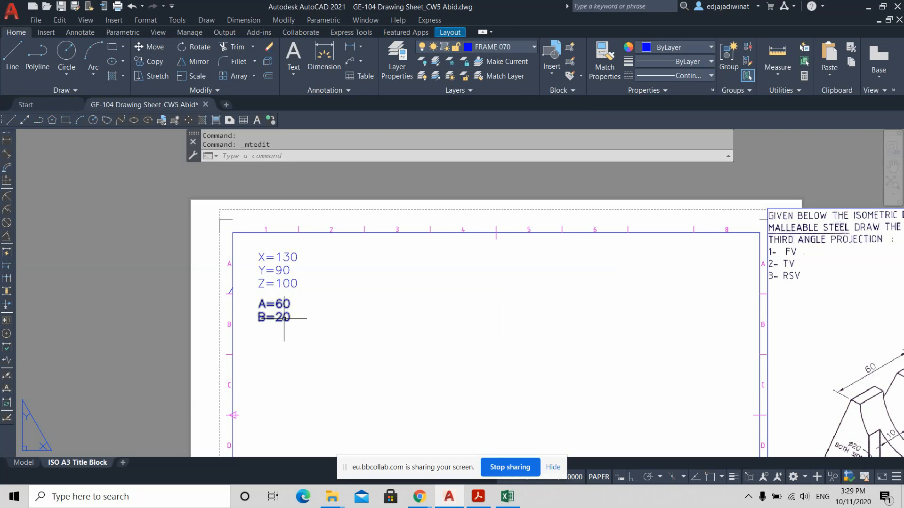
# Set the B value in the lower text block to 16.6 and finish editing
pyautogui.doubleClick(284, 319)
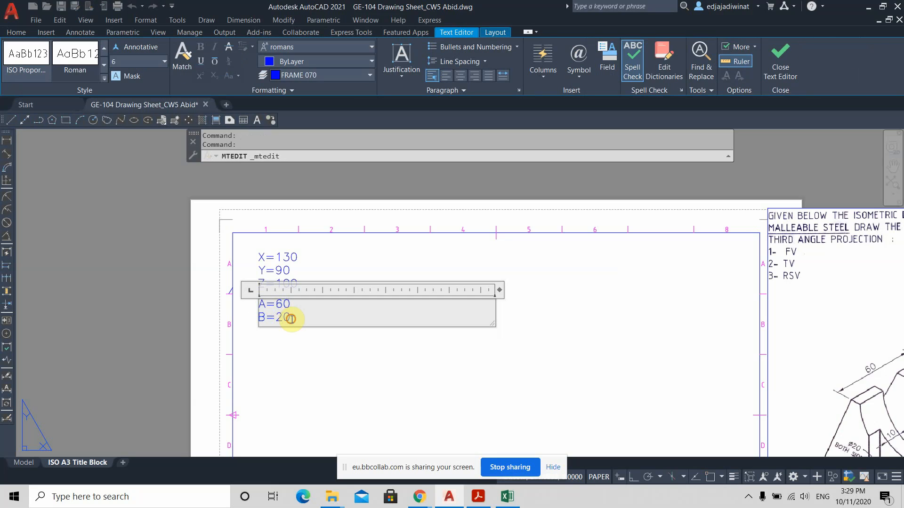
pyautogui.moveTo(290, 318); pyautogui.dragTo(279, 318)
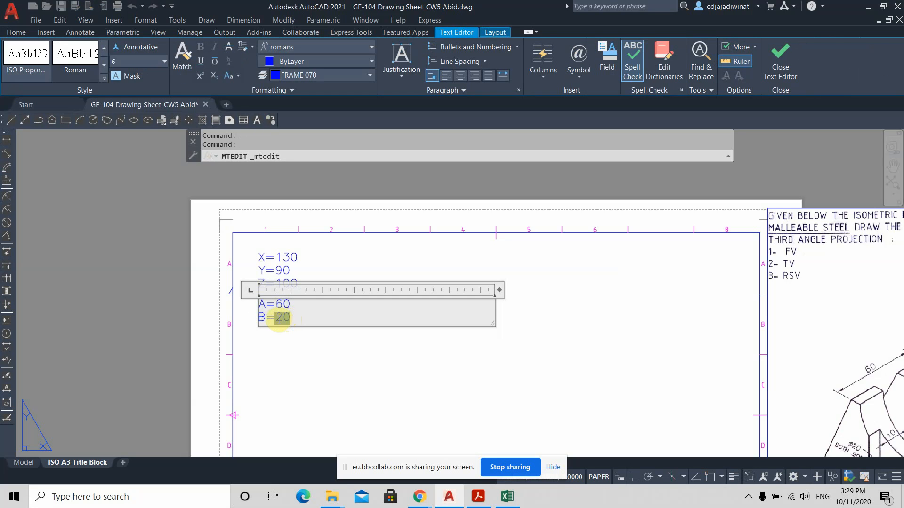
pyautogui.write('16.6')
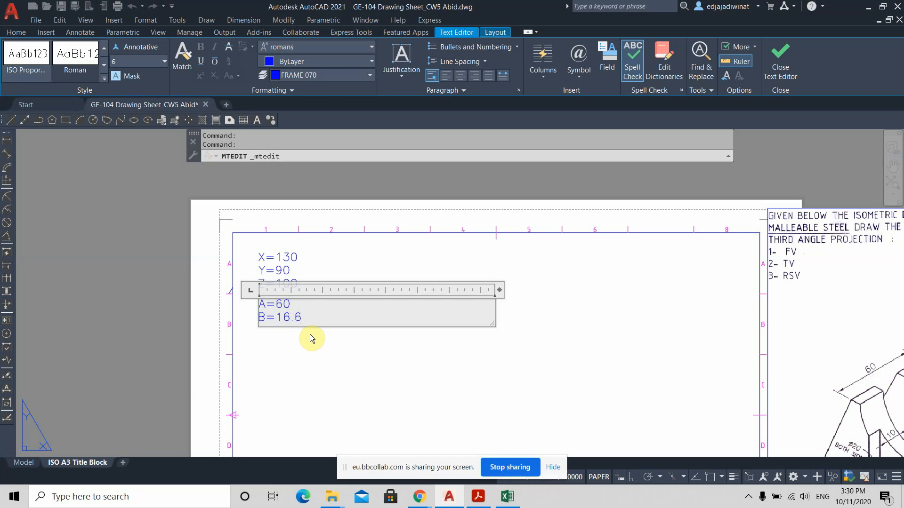
pyautogui.click(310, 335)
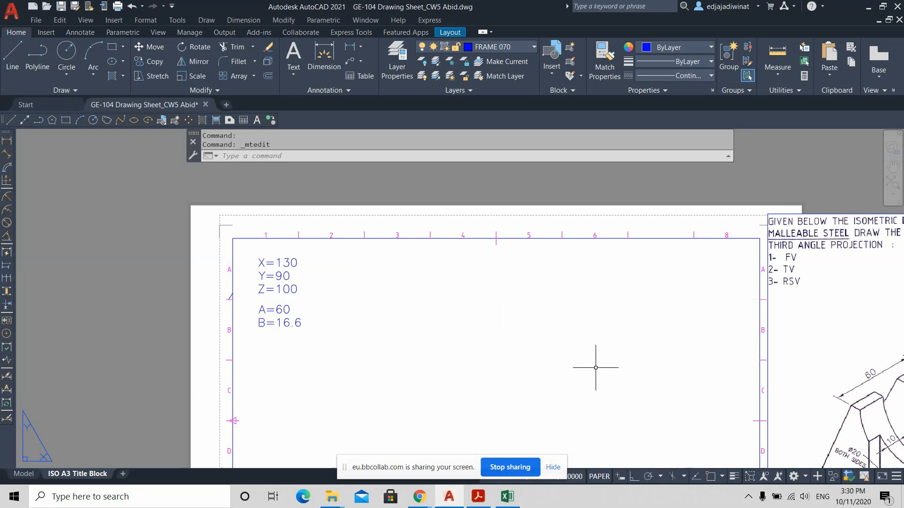
pyautogui.moveTo(587, 369); pyautogui.dragTo(551, 328, button='middle')
pyautogui.scroll(-3, 570, 348)
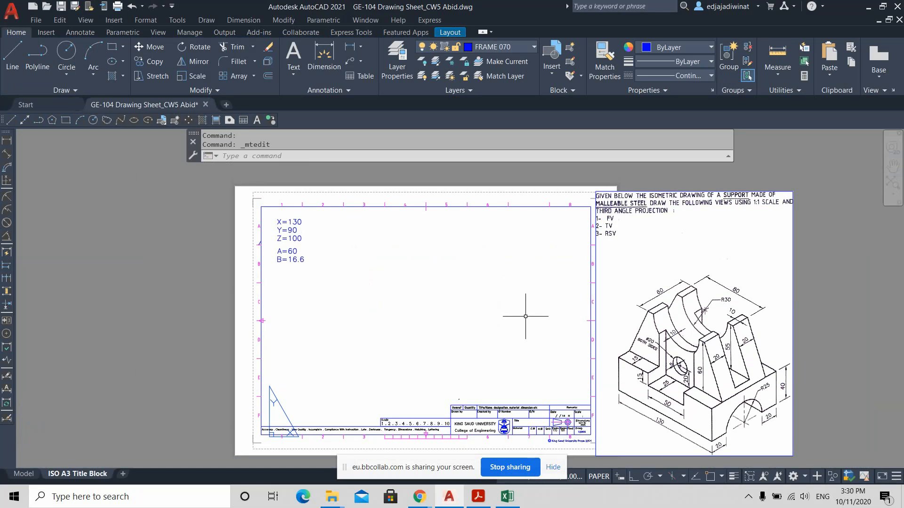
pyautogui.scroll(4, 435, 311)
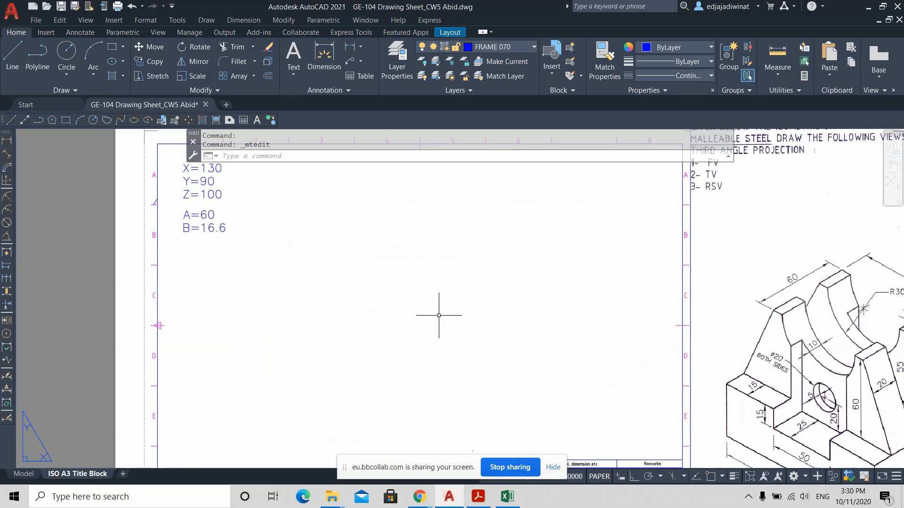
pyautogui.scroll(-4, 520, 329)
pyautogui.moveTo(527, 361); pyautogui.dragTo(457, 302, button='middle')
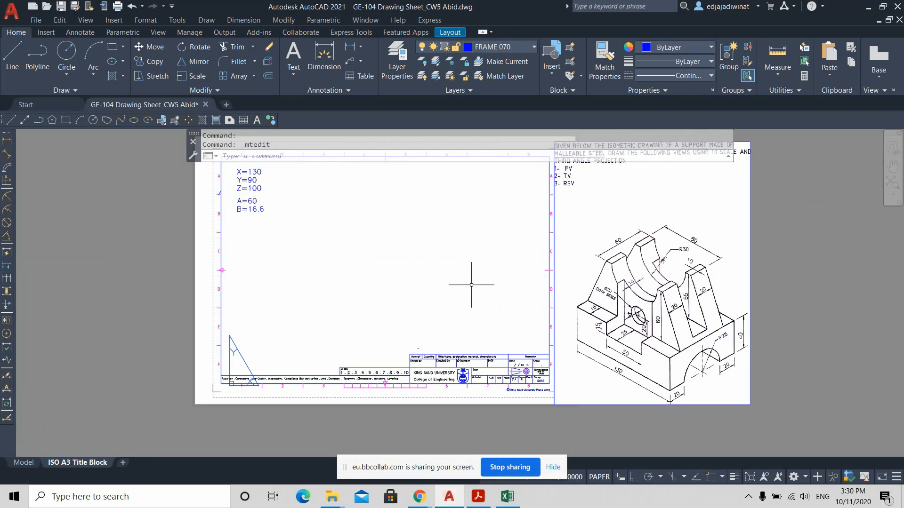
pyautogui.moveTo(464, 268); pyautogui.dragTo(464, 287, button='middle')
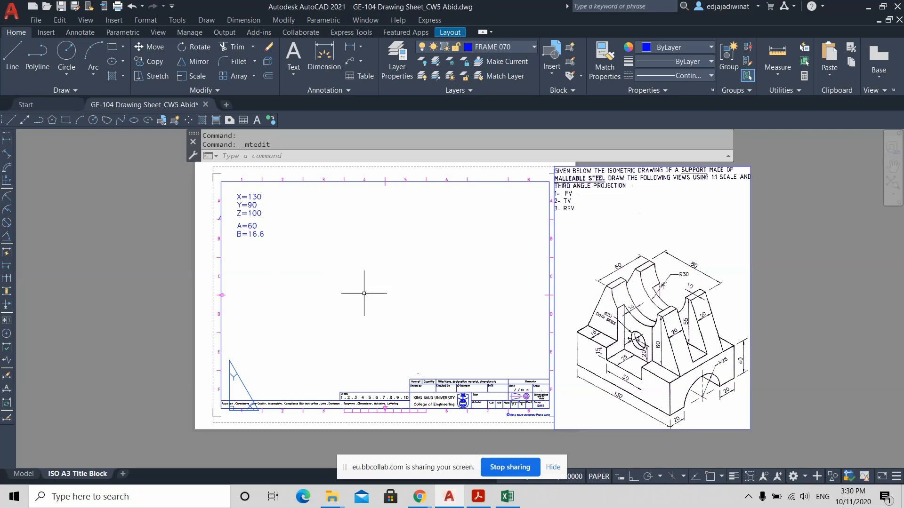
pyautogui.press('ctrl')
pyautogui.press('ctrl')
pyautogui.press('ctrl')
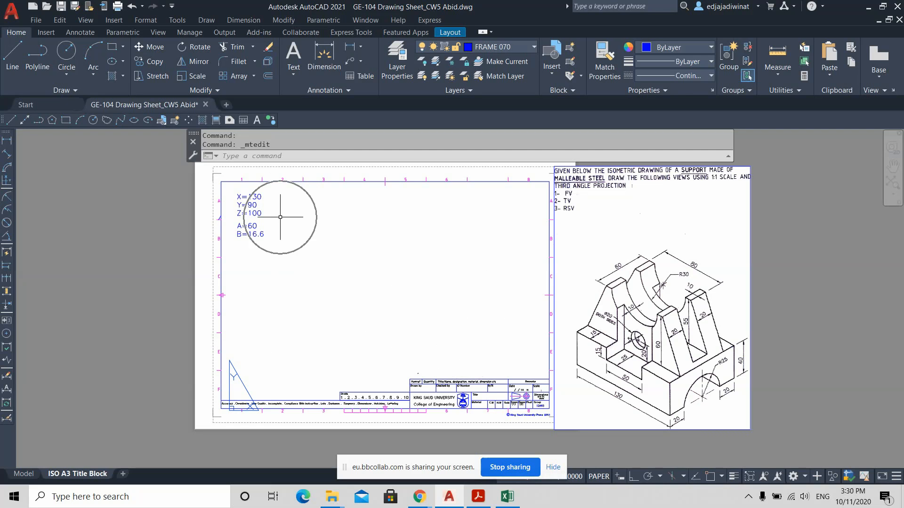
# Move both text blocks with the X, Y, Z, A and B values together to the upper right corner of the drawing frame
pyautogui.click(254, 228)
pyautogui.click(248, 204)
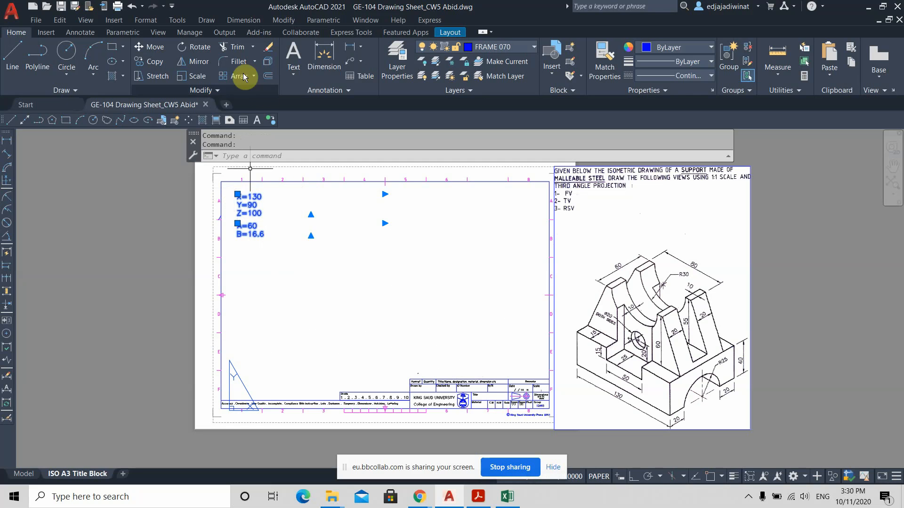
pyautogui.click(151, 47)
pyautogui.click(300, 259)
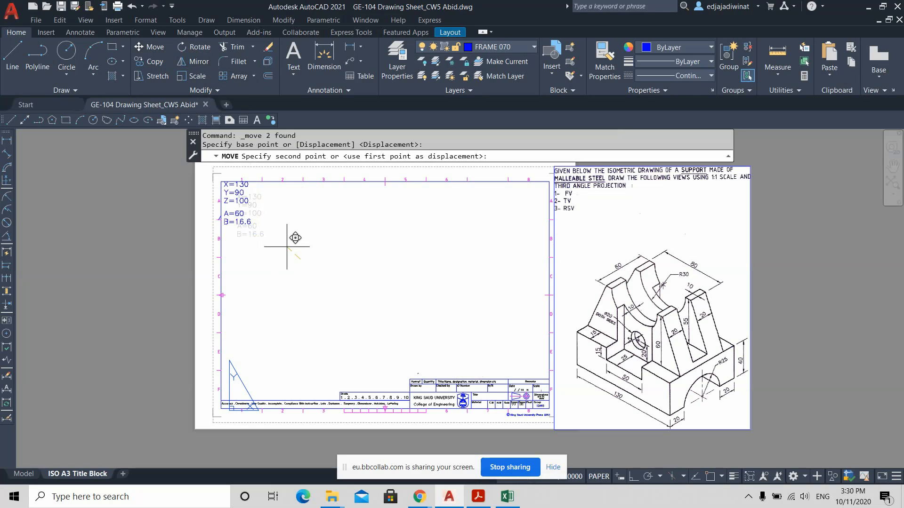
pyautogui.click(562, 261)
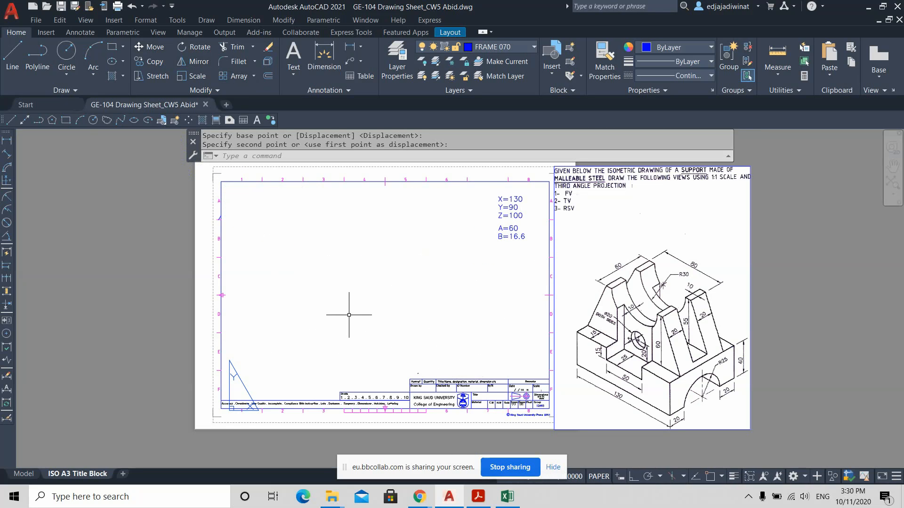
# With object snap on, draw a horizontal line from the title block's upper left corner to the frame's left border
pyautogui.scroll(2, 348, 302)
pyautogui.scroll(-2, 349, 303)
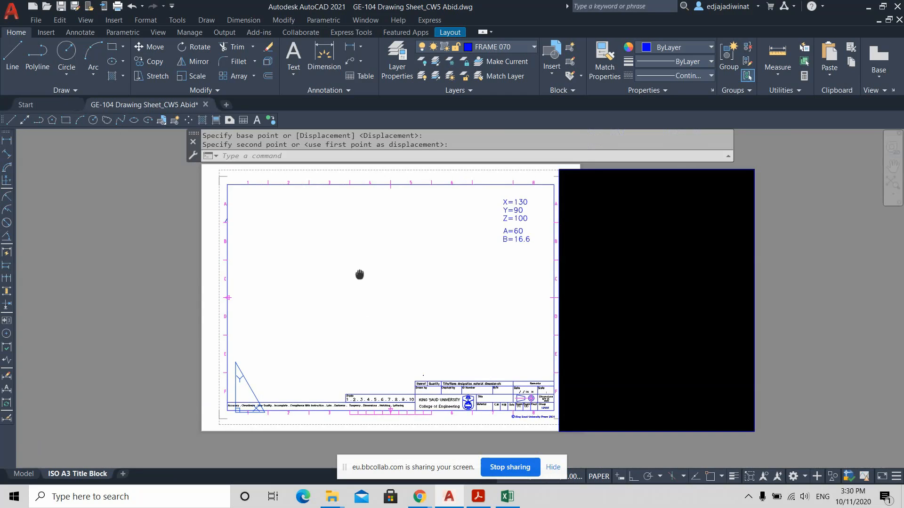
pyautogui.moveTo(360, 272); pyautogui.dragTo(393, 271, button='middle')
pyautogui.click(13, 60)
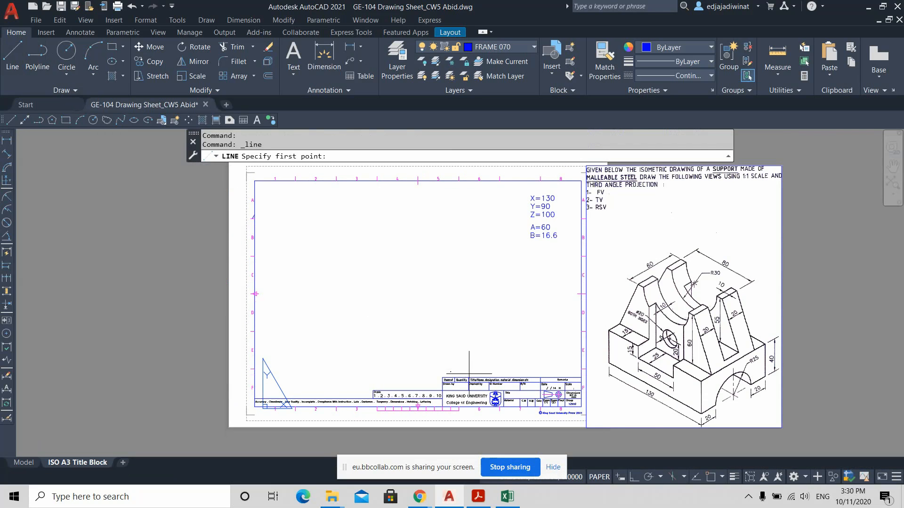
pyautogui.scroll(2, 460, 375)
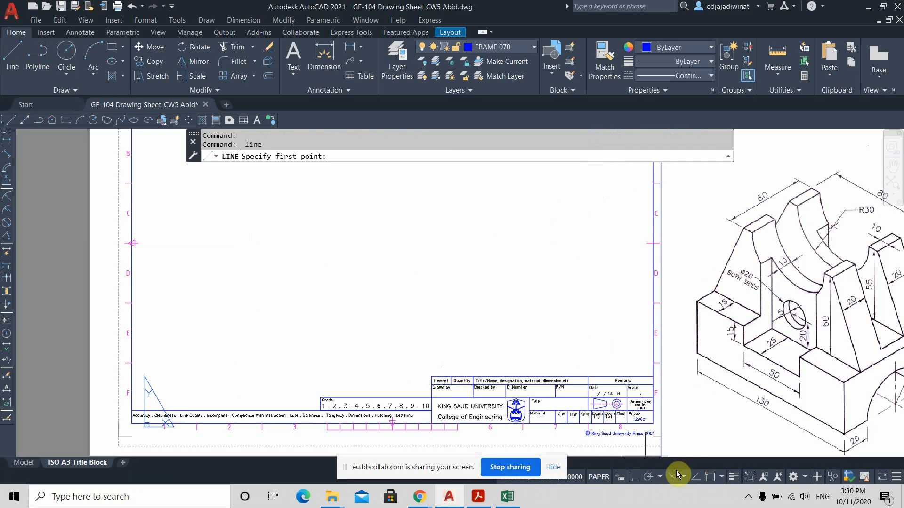
pyautogui.click(711, 478)
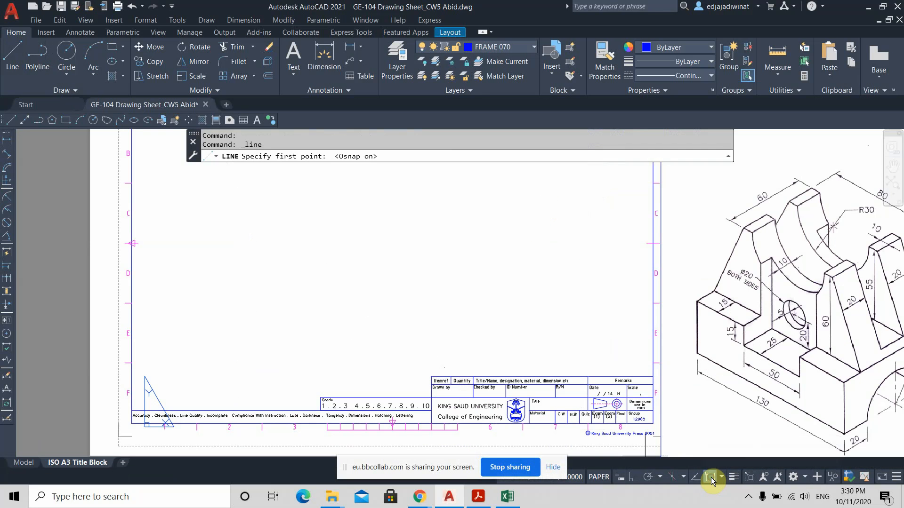
pyautogui.click(432, 377)
pyautogui.click(132, 377)
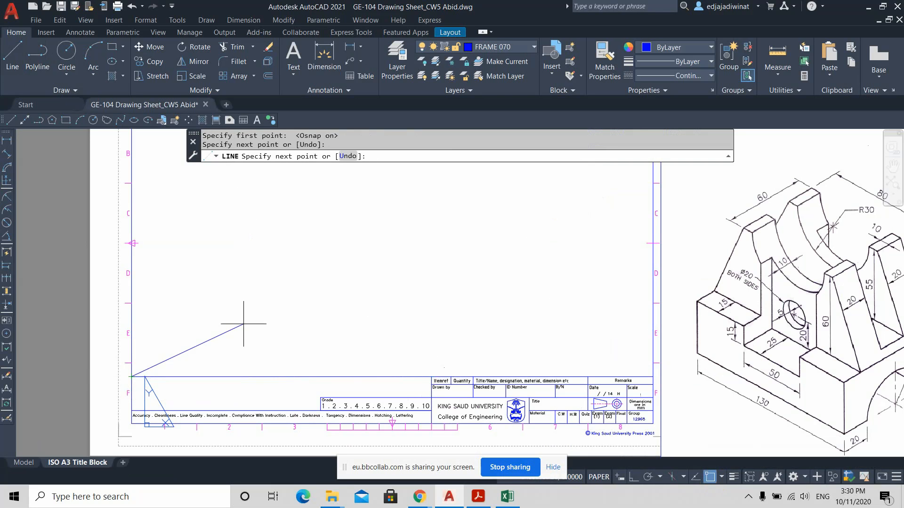
pyautogui.press('Escape')
pyautogui.scroll(-2, 307, 297)
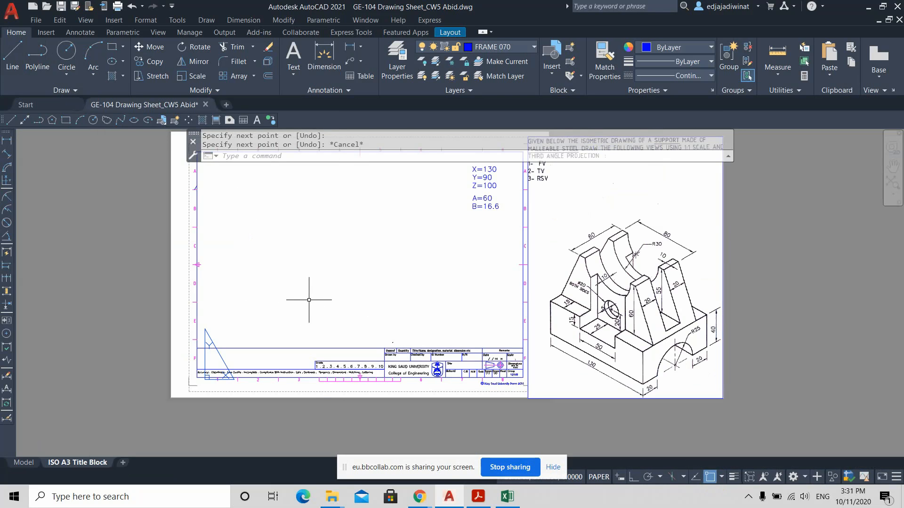
pyautogui.moveTo(373, 324)
pyautogui.mouseDown(button='middle')
pyautogui.moveTo(353, 306)
pyautogui.moveTo(375, 328)
pyautogui.mouseUp(button='middle')
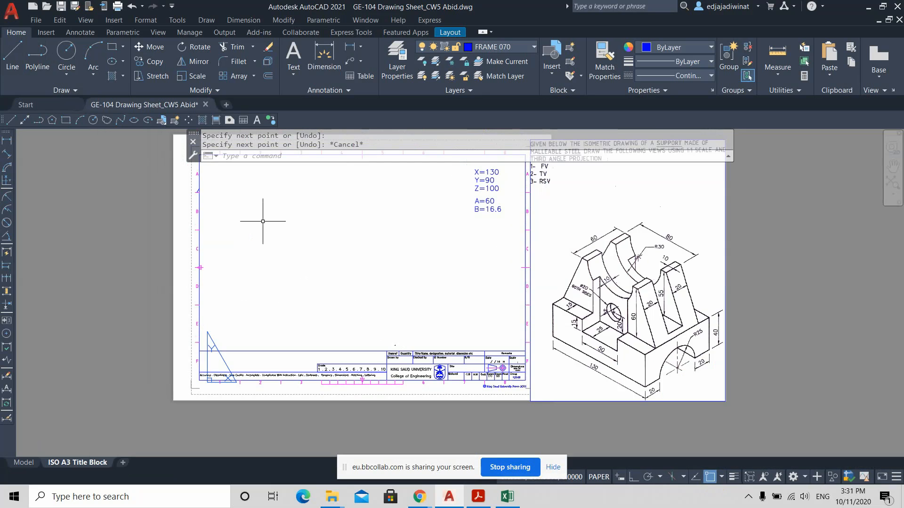
pyautogui.moveTo(284, 250); pyautogui.dragTo(323, 262, button='middle')
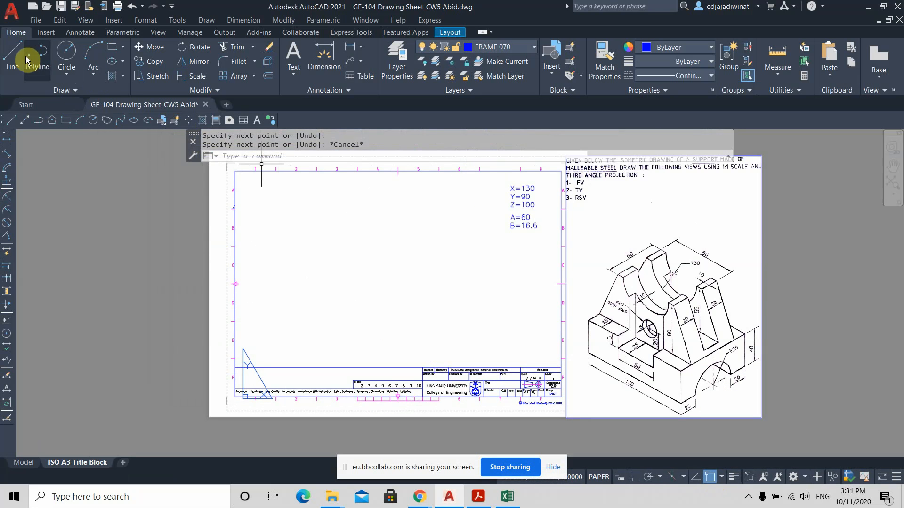
pyautogui.click(12, 53)
pyautogui.scroll(2, 277, 357)
pyautogui.click(207, 375)
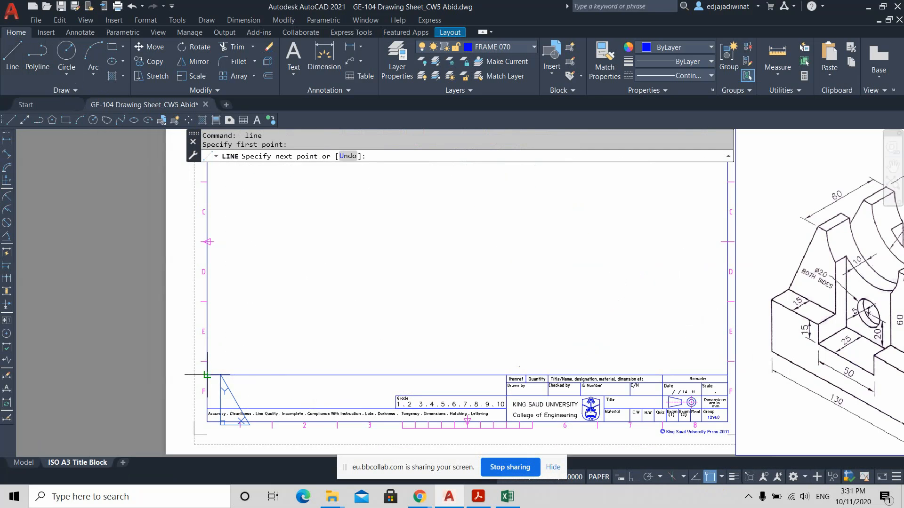
pyautogui.scroll(-2, 338, 326)
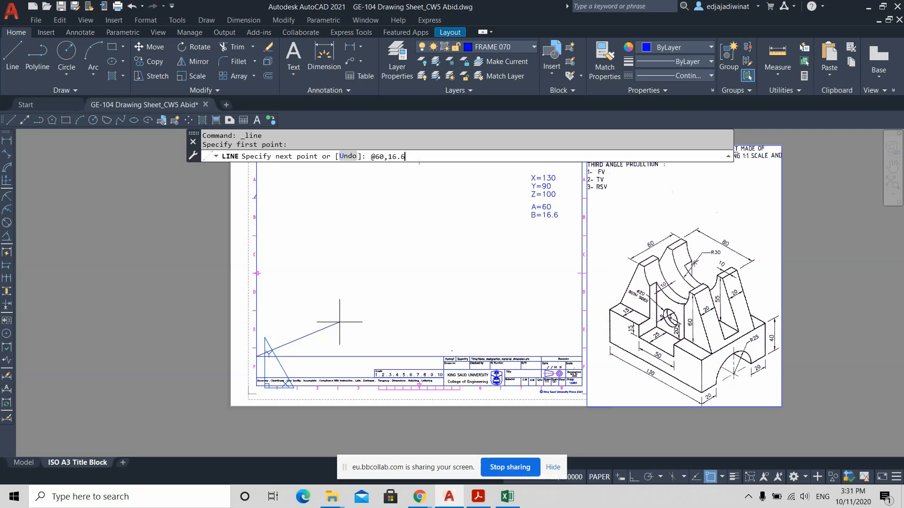
pyautogui.press('Return')
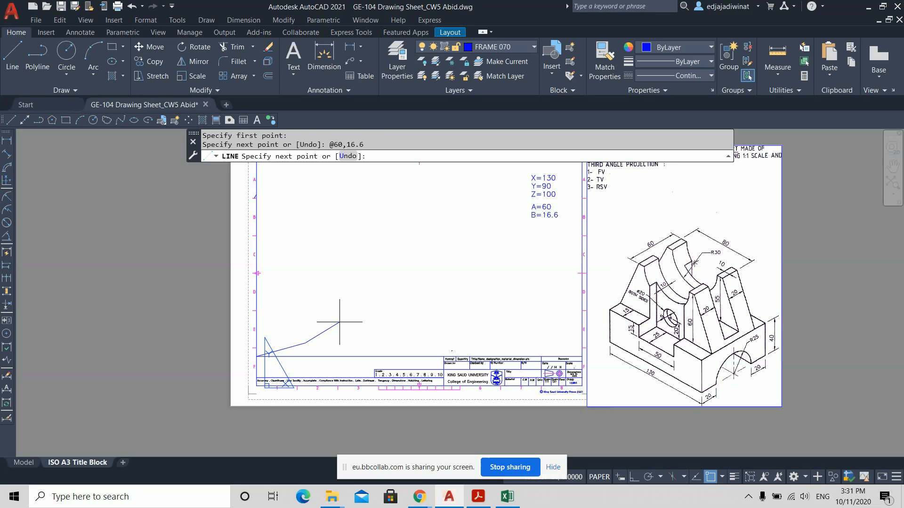
pyautogui.press('Return')
# Draw the front view's 130 by 100 rectangle up and right from the slanted line's free end
pyautogui.scroll(2, 311, 344)
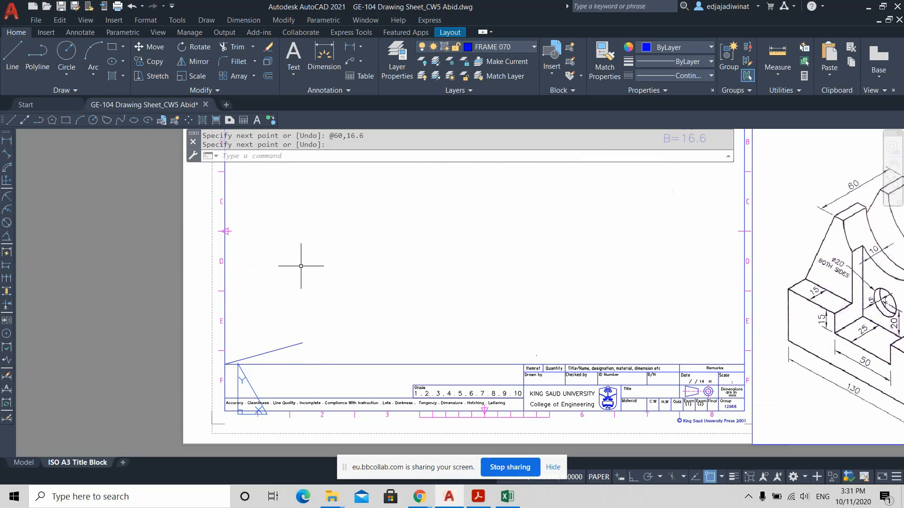
pyautogui.click(112, 47)
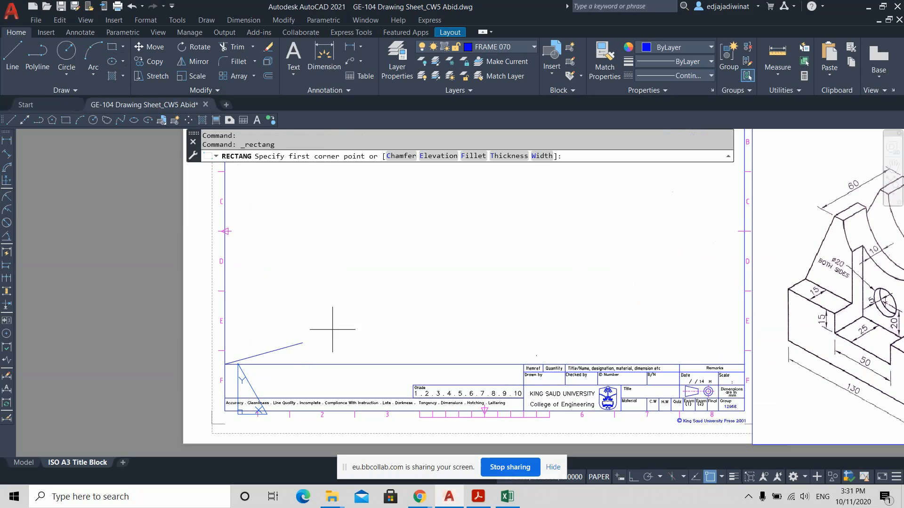
pyautogui.click(303, 342)
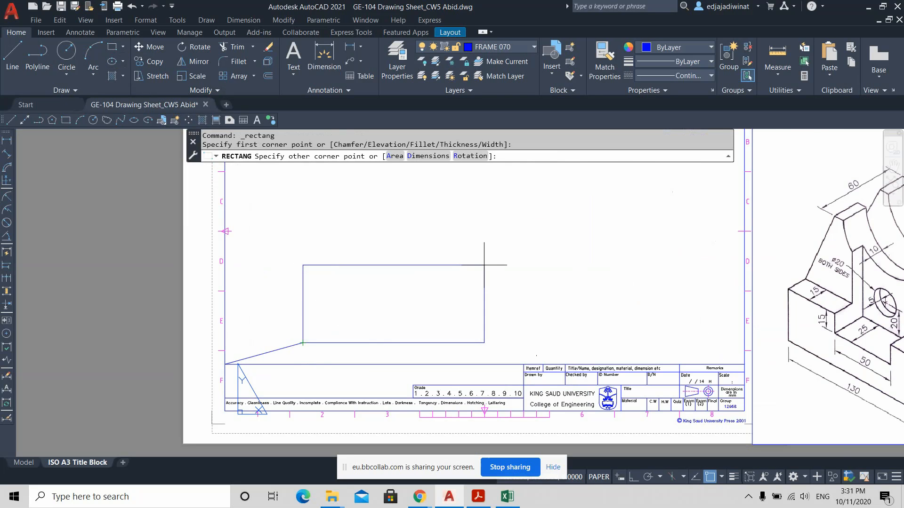
pyautogui.scroll(-2, 471, 256)
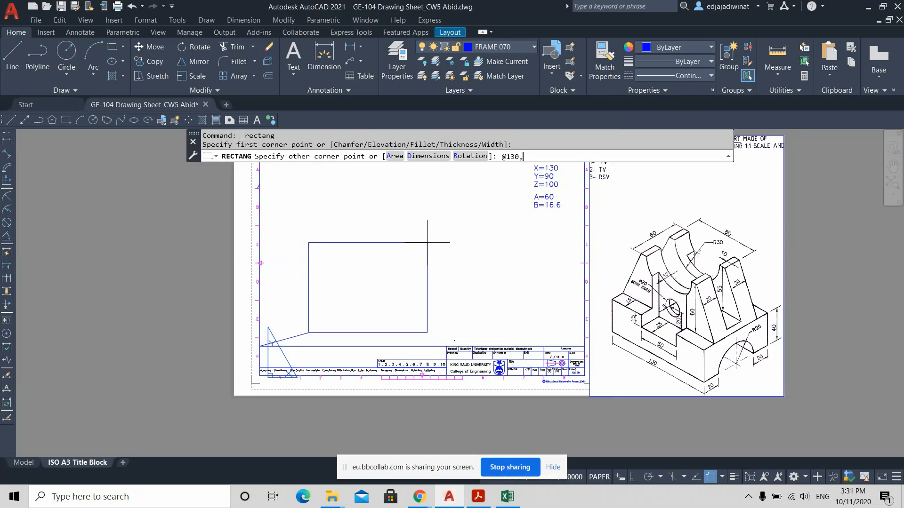
pyautogui.press('Return')
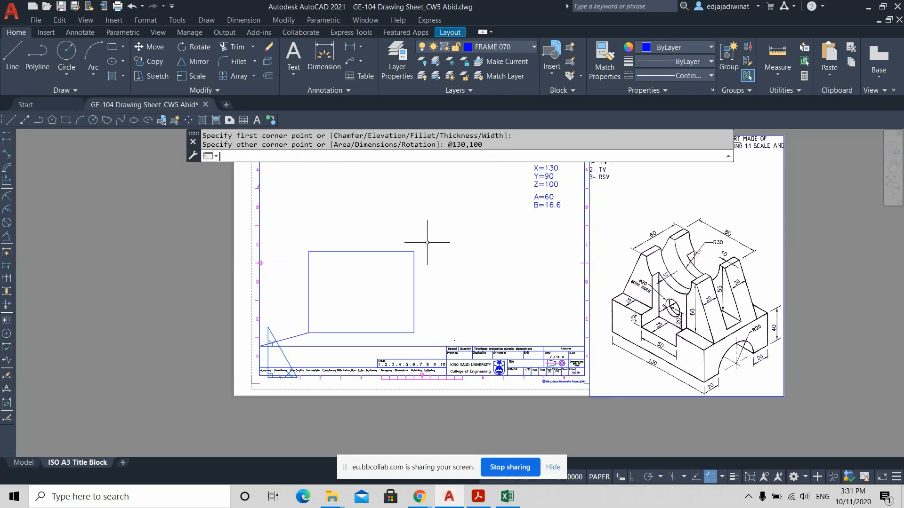
# Draw the side view's 90 by 100 rectangle, starting 60 to the right of the front view rectangle's lower right corner
pyautogui.click(112, 48)
pyautogui.scroll(2, 452, 325)
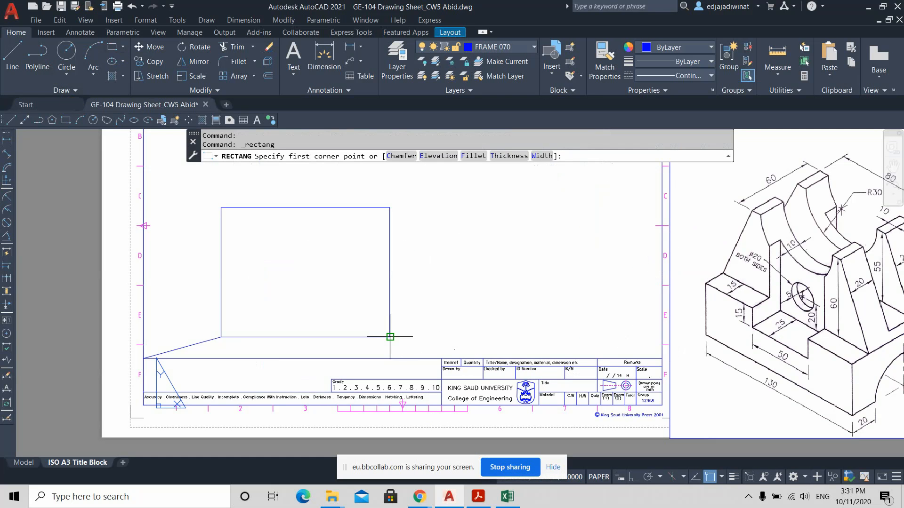
pyautogui.scroll(-2, 447, 336)
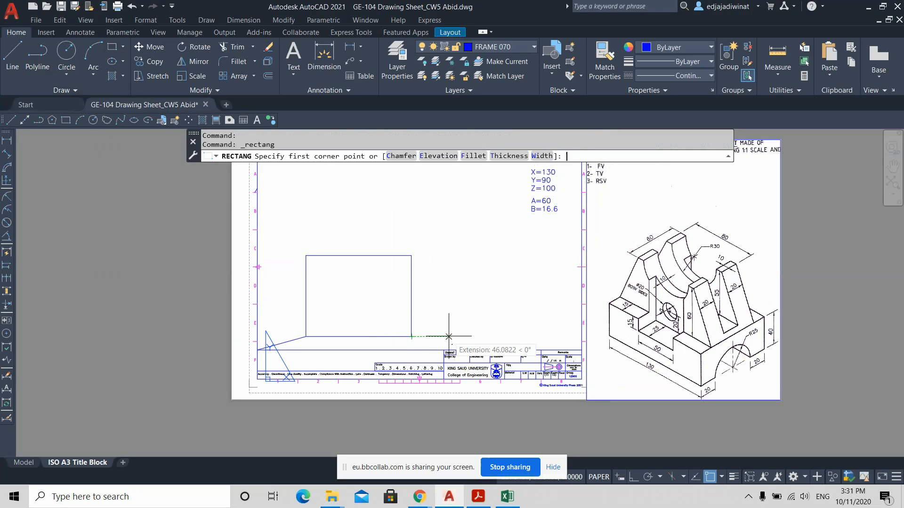
pyautogui.press('Return')
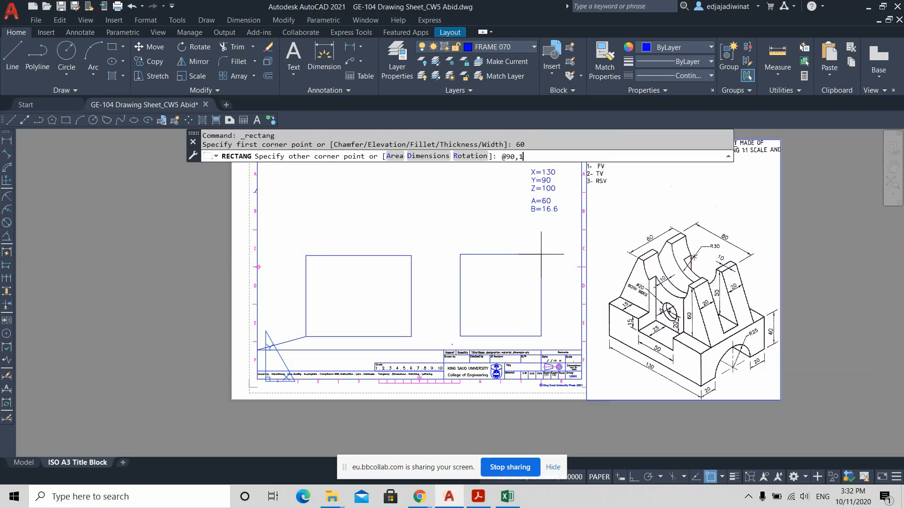
pyautogui.press('Return')
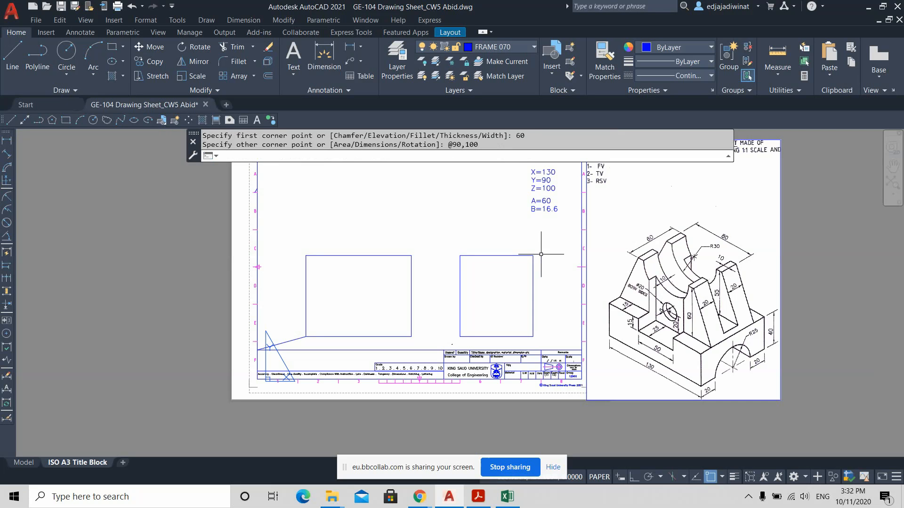
# Draw the top view's 130 by 90 rectangle, starting 16.6 above the front view rectangle's upper left corner
pyautogui.click(112, 47)
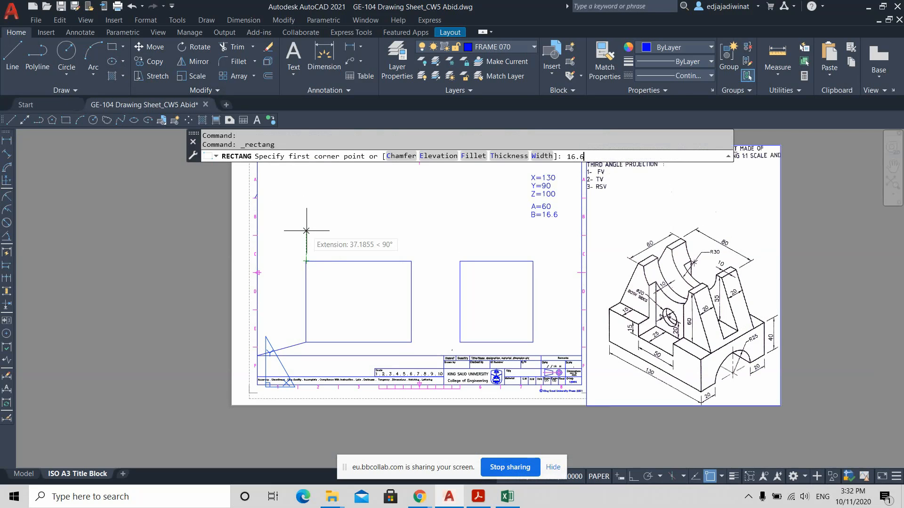
pyautogui.press('Return')
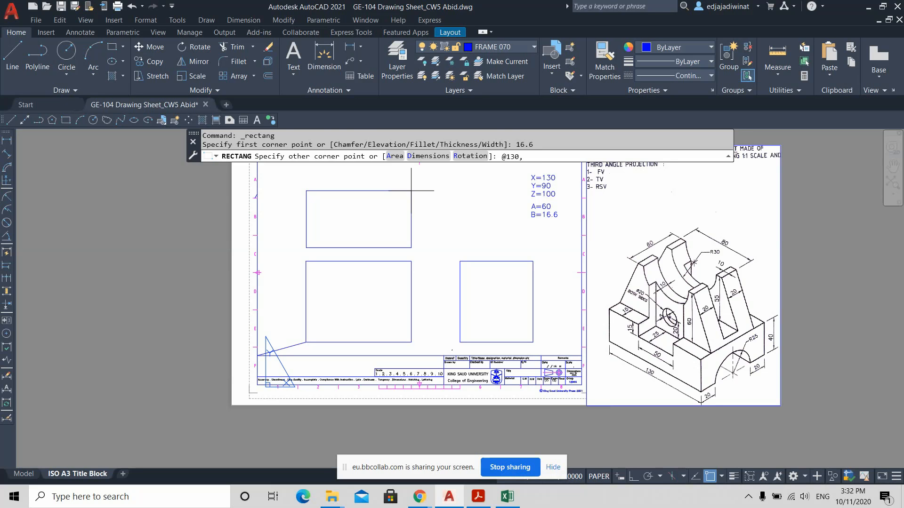
pyautogui.press('Return')
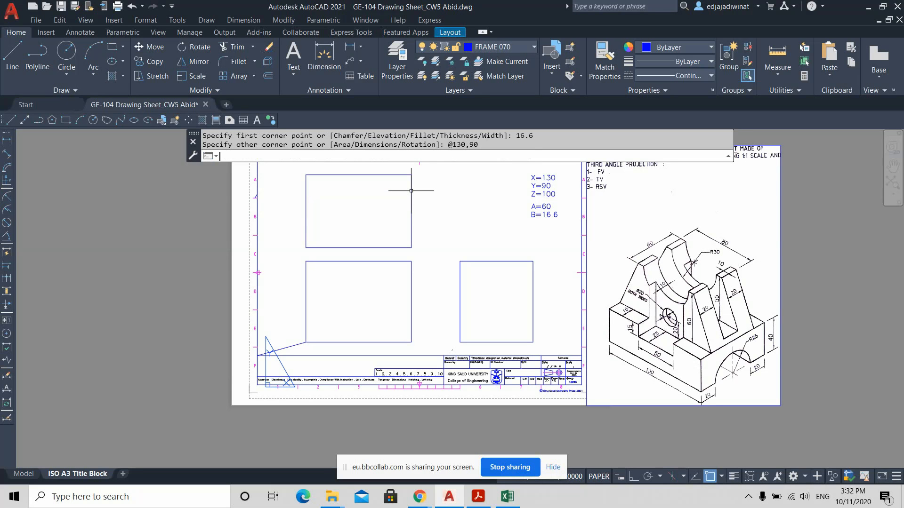
# Check the dimensions of the top view rectangle with the Quick measure tool
pyautogui.scroll(-2, 499, 240)
pyautogui.scroll(2, 499, 240)
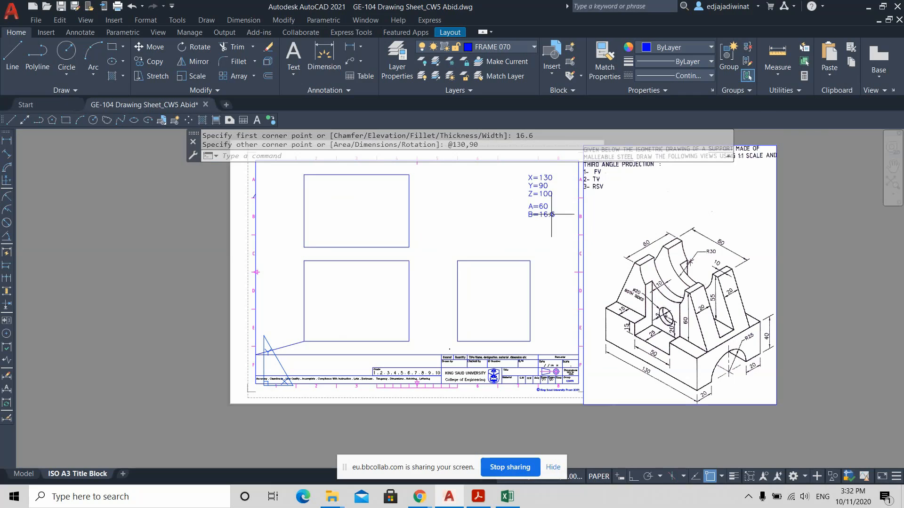
pyautogui.click(778, 73)
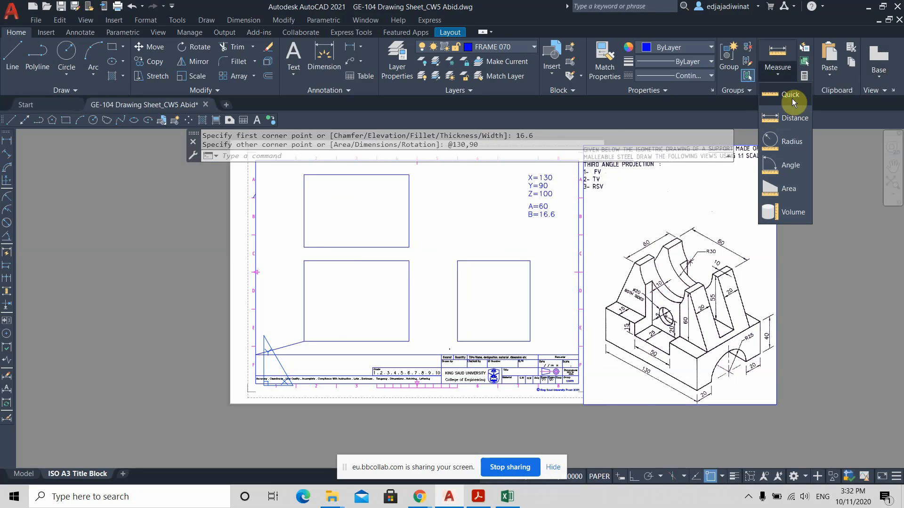
pyautogui.click(790, 93)
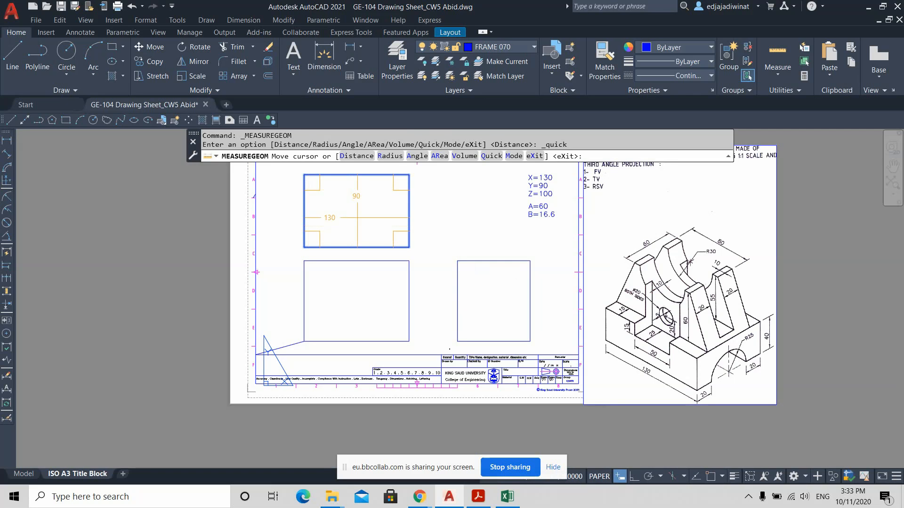
pyautogui.press('Escape')
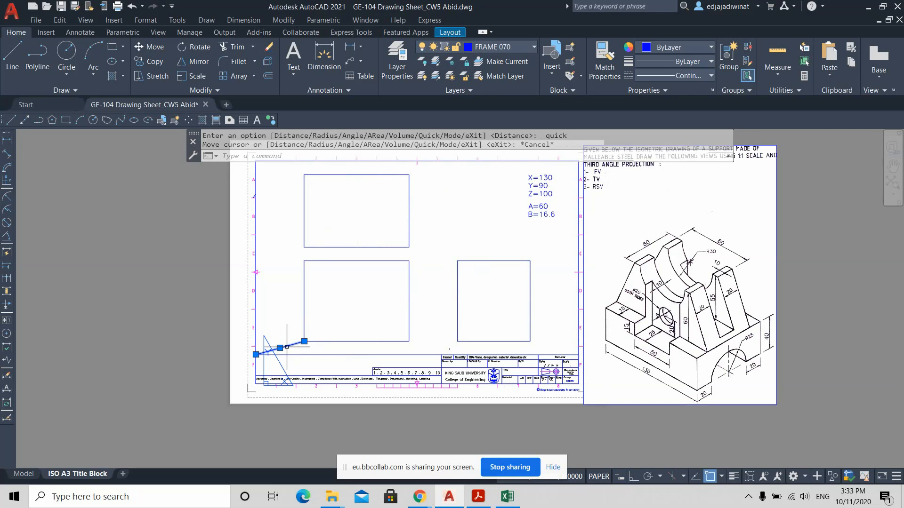
# Erase the slanted construction line and the leftover object just below the front view rectangle's lower left corner
pyautogui.click(287, 347)
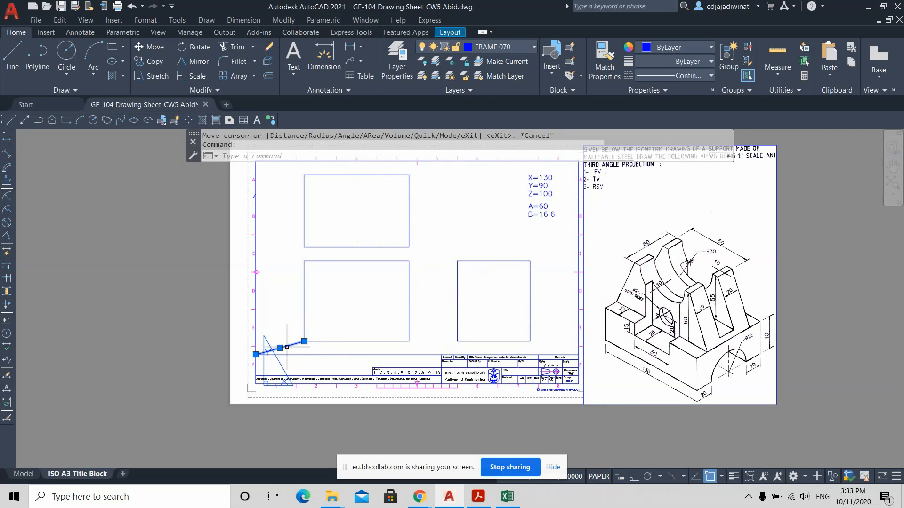
pyautogui.press('Delete')
pyautogui.click(313, 359)
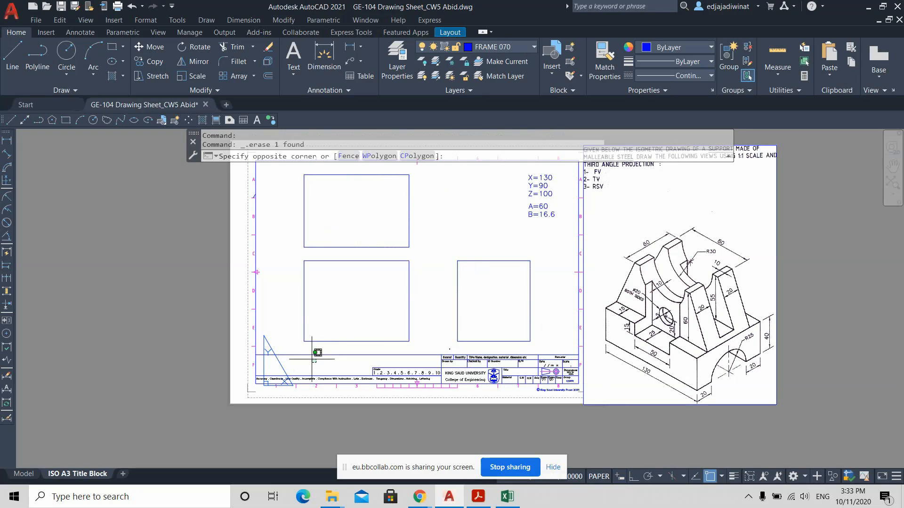
pyautogui.click(307, 352)
pyautogui.press('Delete')
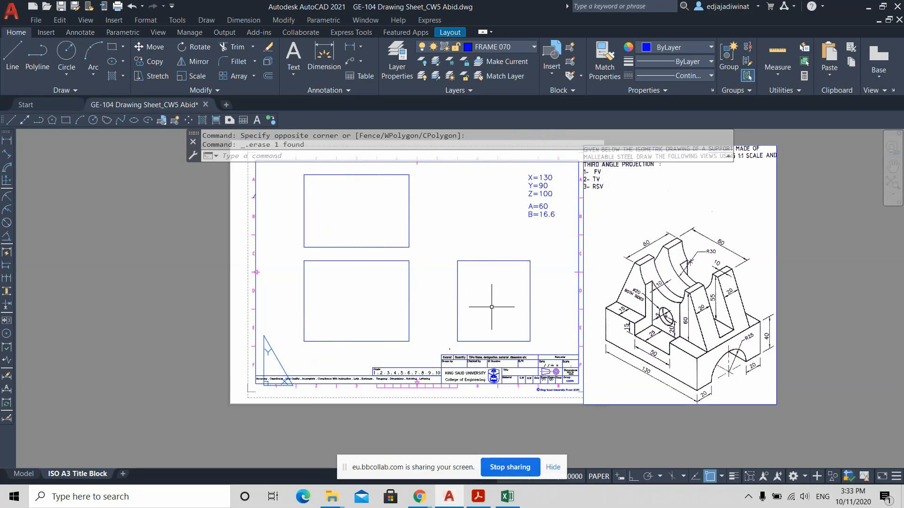
# Erase the stray point between the front and side view rectangles, just above the title block
pyautogui.scroll(5, 447, 354)
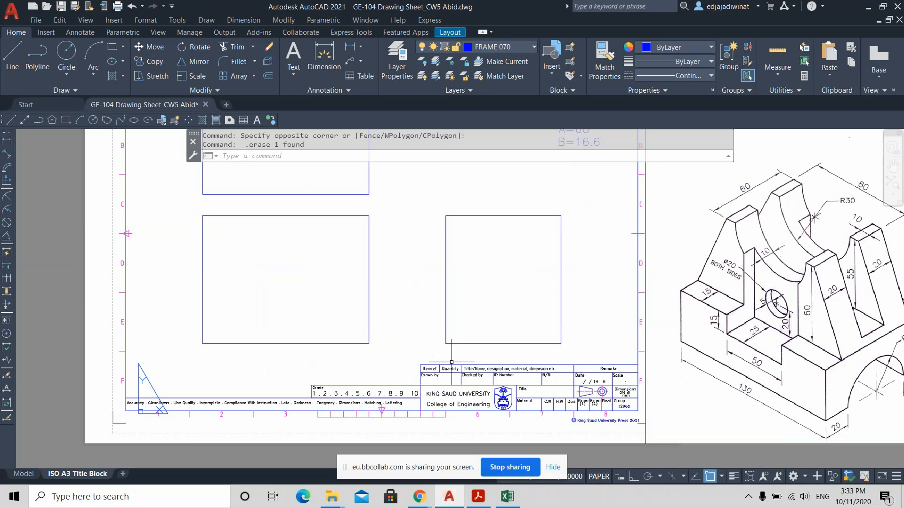
pyautogui.click(425, 362)
pyautogui.click(375, 320)
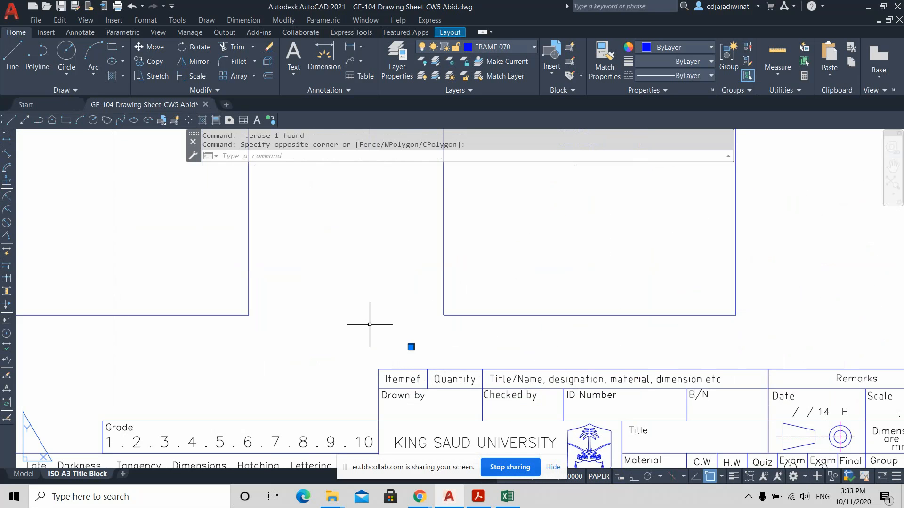
pyautogui.press('Delete')
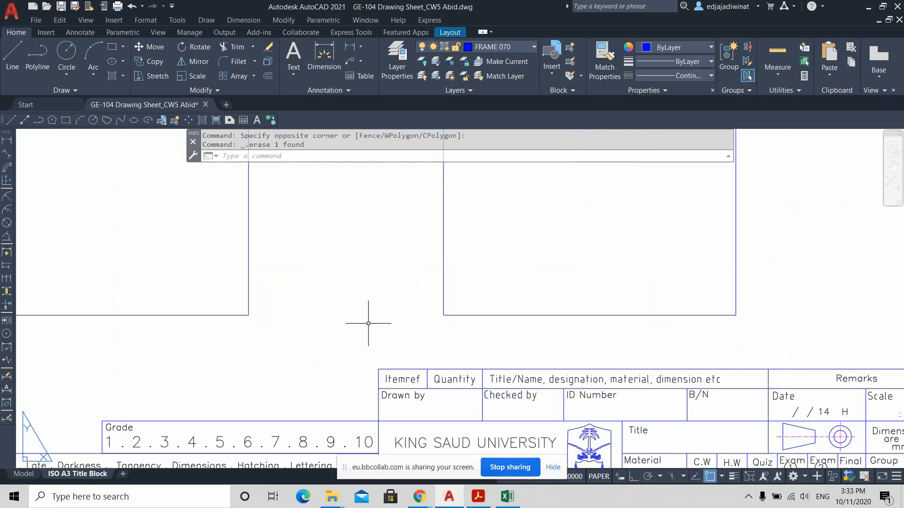
# Explode the front, top and side view rectangles into separate lines
pyautogui.scroll(-5, 393, 306)
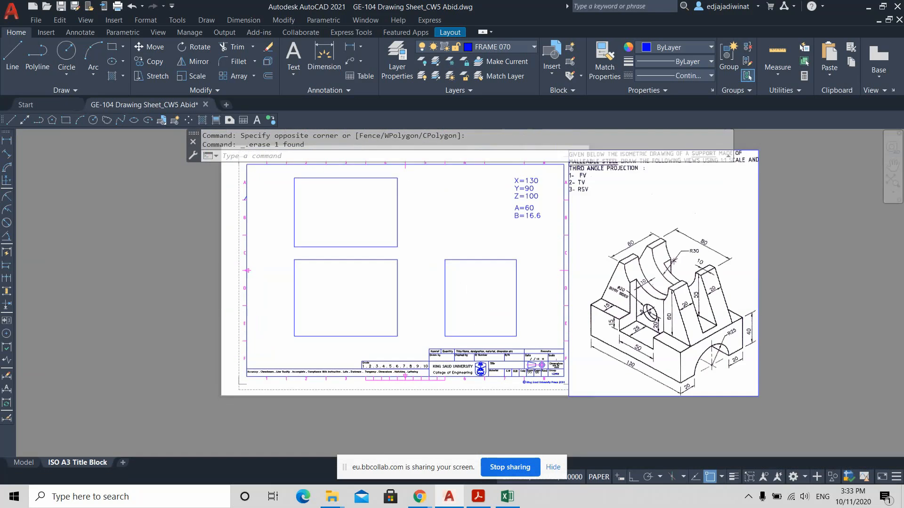
pyautogui.click(508, 313)
pyautogui.click(359, 215)
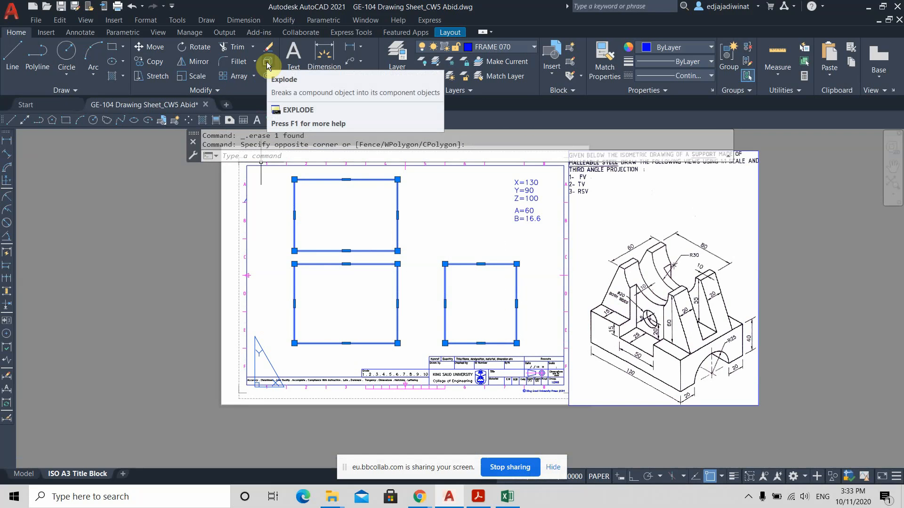
pyautogui.click(268, 62)
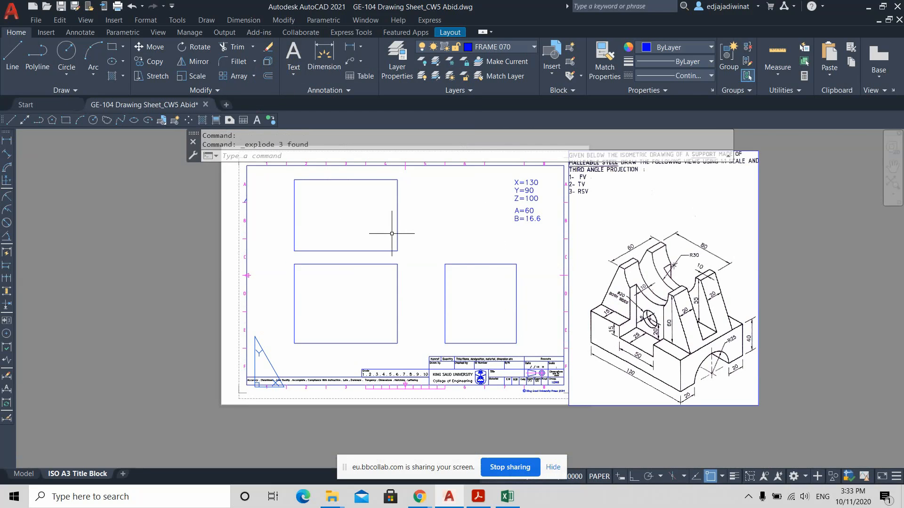
# Check that individual edges of the exploded side and front view rectangles can be selected separately
pyautogui.click(475, 302)
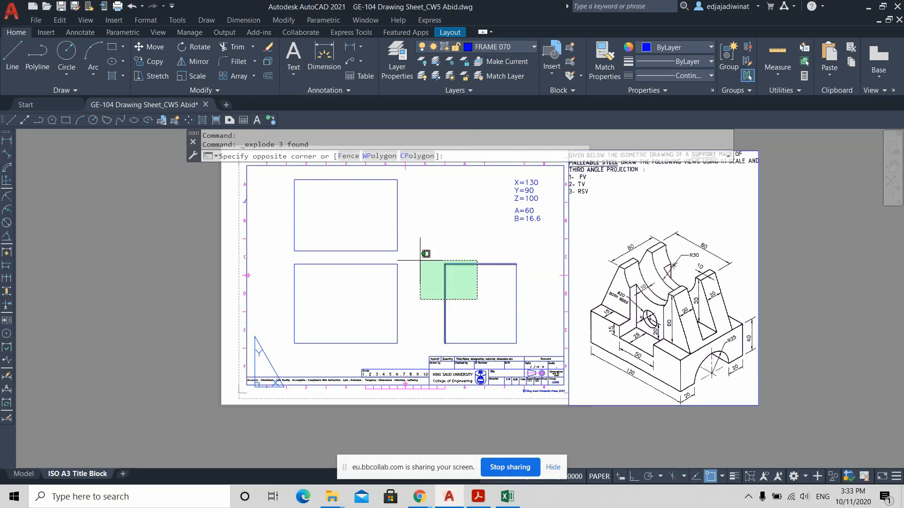
pyautogui.click(421, 259)
pyautogui.press('Escape')
pyautogui.click(431, 293)
pyautogui.click(394, 292)
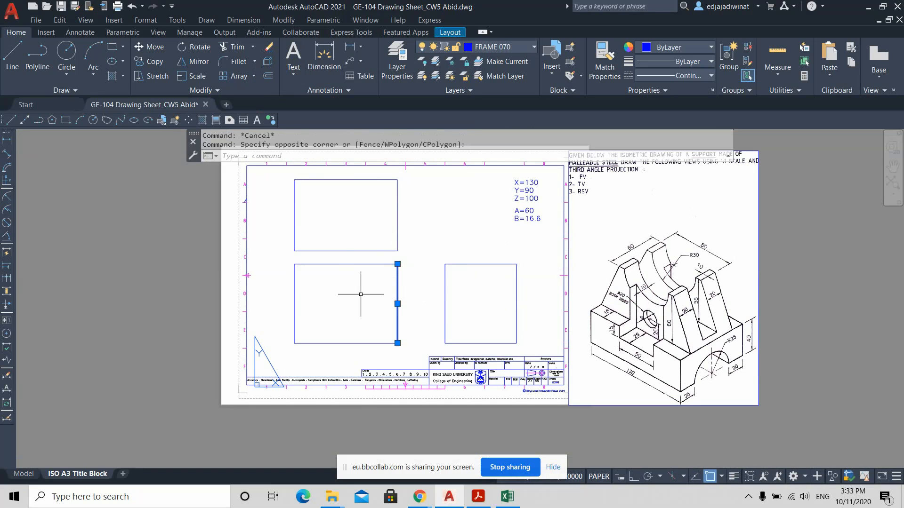
pyautogui.press('Escape')
pyautogui.click(358, 288)
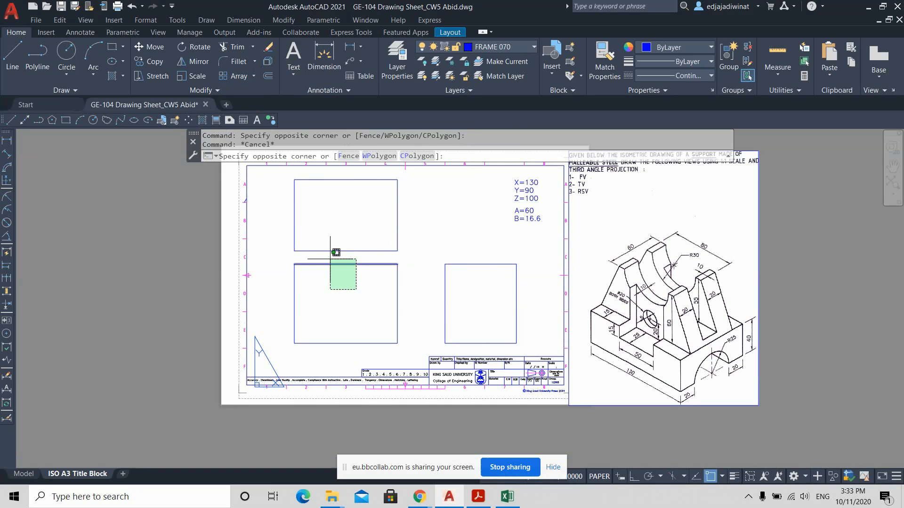
pyautogui.click(329, 254)
pyautogui.press('Escape')
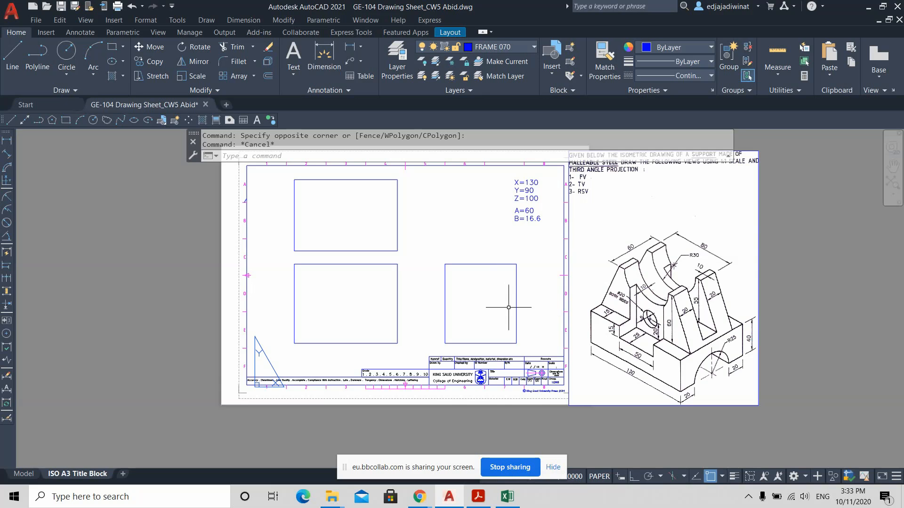
pyautogui.scroll(2, 438, 327)
pyautogui.scroll(-2, 436, 327)
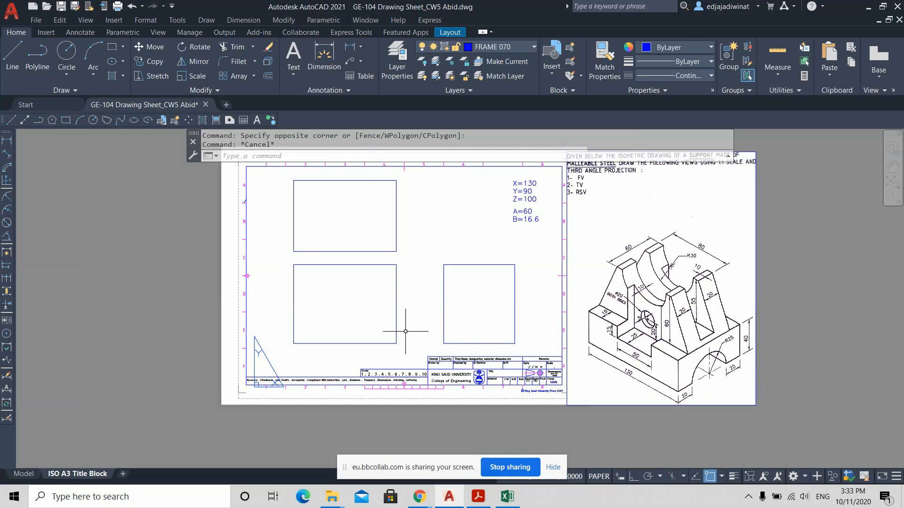
pyautogui.click(749, 497)
pyautogui.click(750, 497)
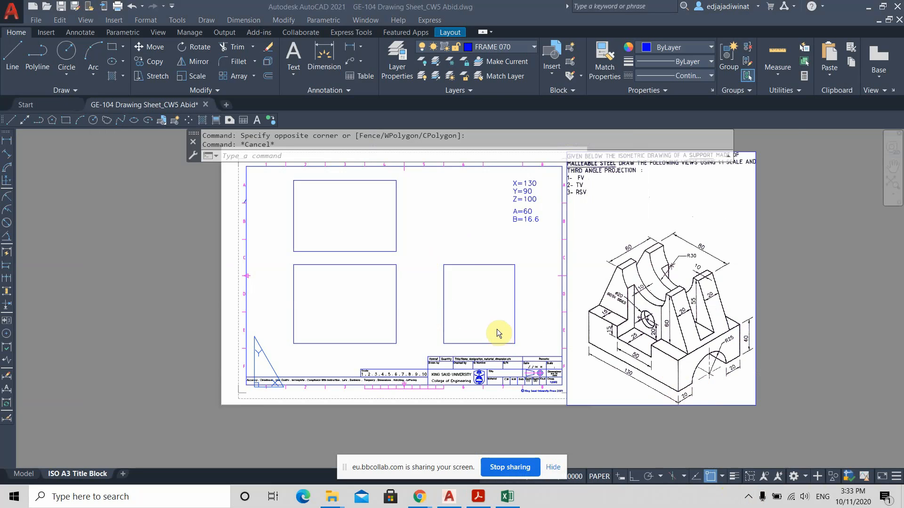
# Offset the front view rectangle's bottom edge 40 upward to mark the height of the base
pyautogui.scroll(2, 683, 375)
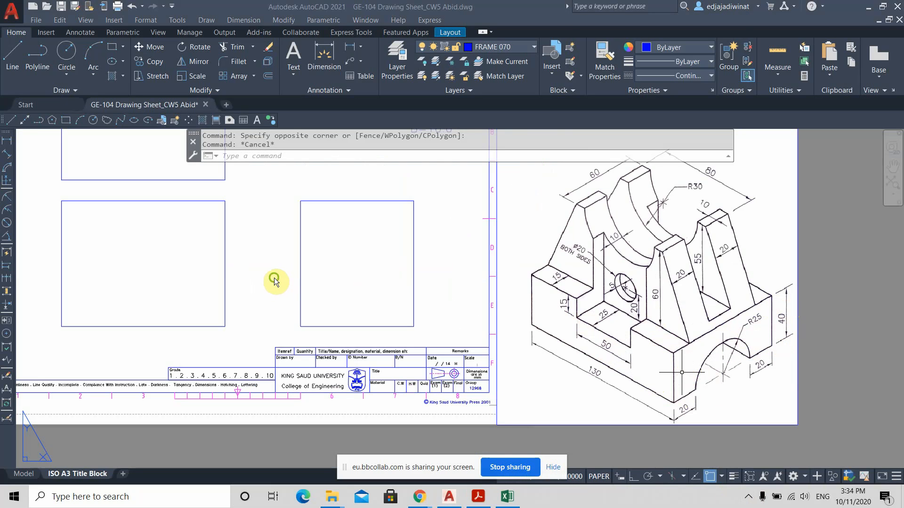
pyautogui.moveTo(266, 247); pyautogui.dragTo(348, 271, button='middle')
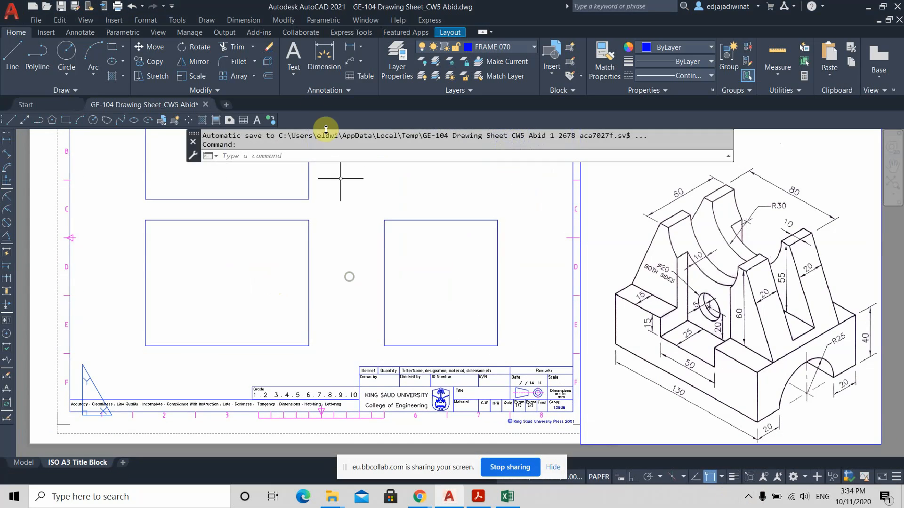
pyautogui.click(267, 77)
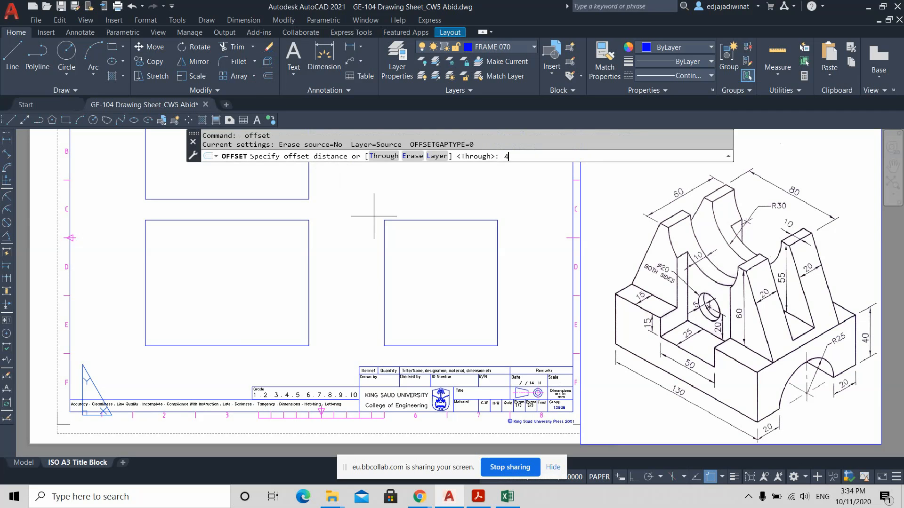
pyautogui.press('Return')
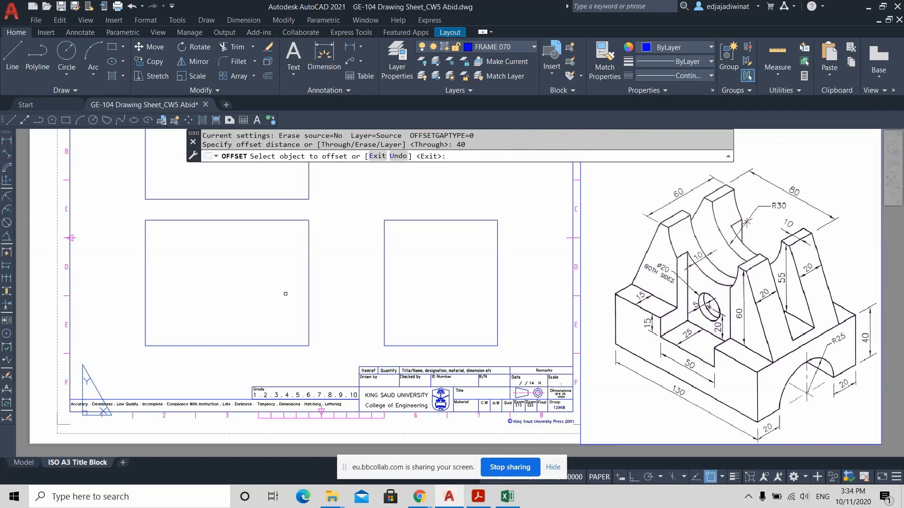
pyautogui.click(243, 346)
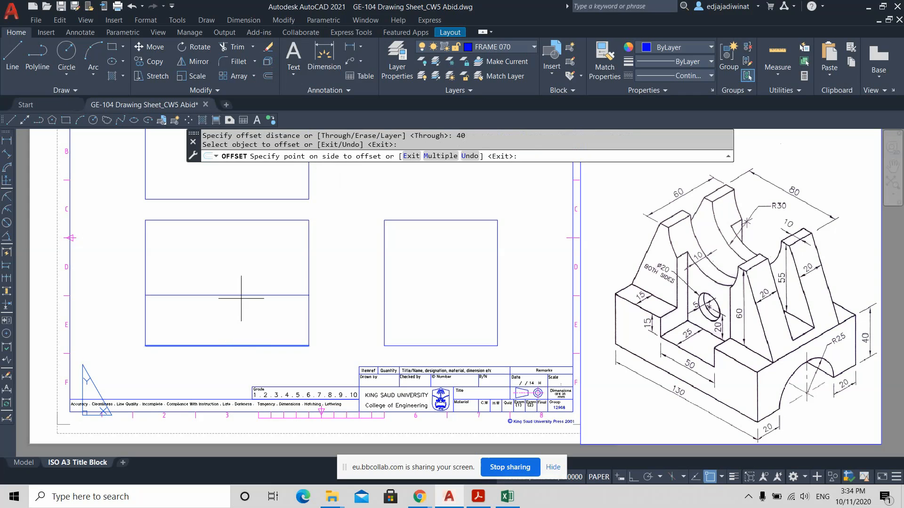
pyautogui.click(241, 277)
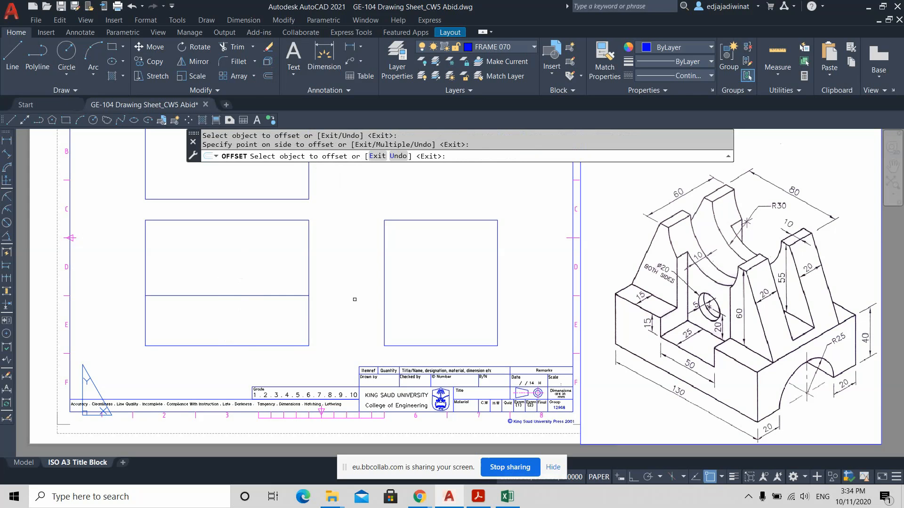
pyautogui.press('Return')
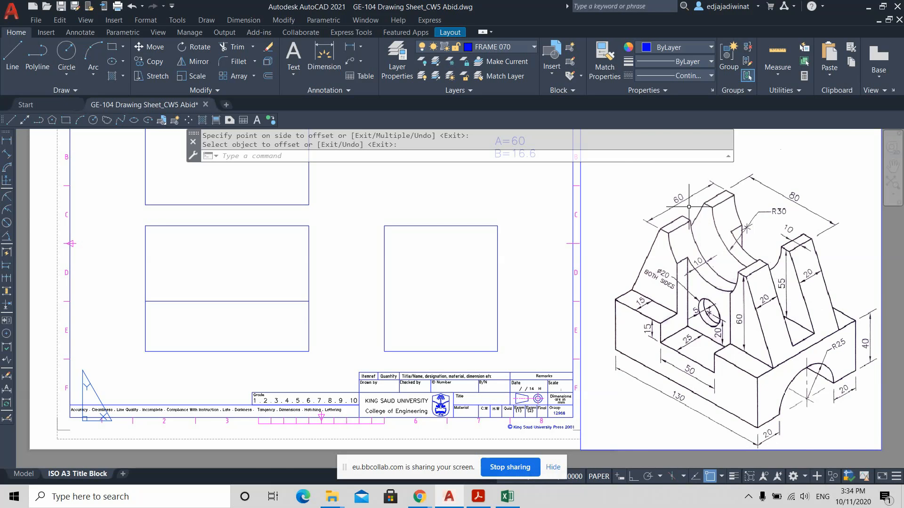
# Draw a circle of radius 30 centred on the midpoint of the front view rectangle's top edge
pyautogui.scroll(2, 739, 290)
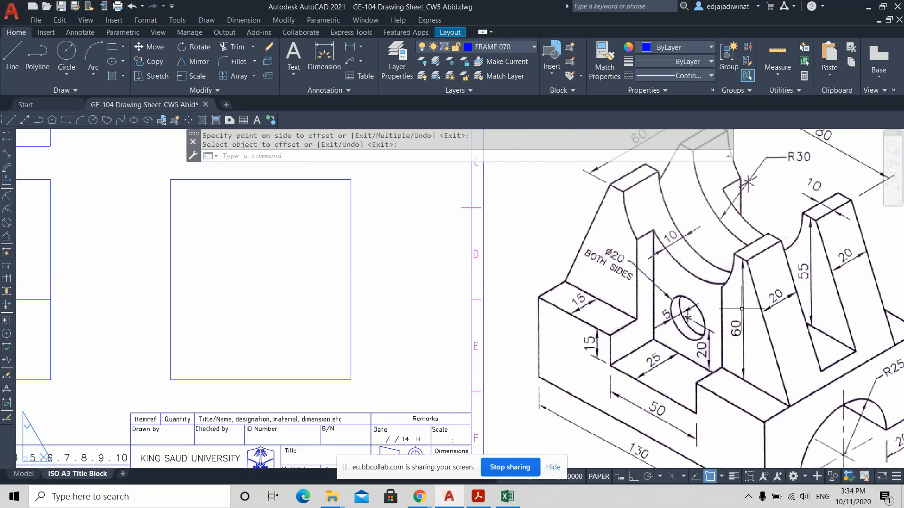
pyautogui.scroll(-2, 742, 309)
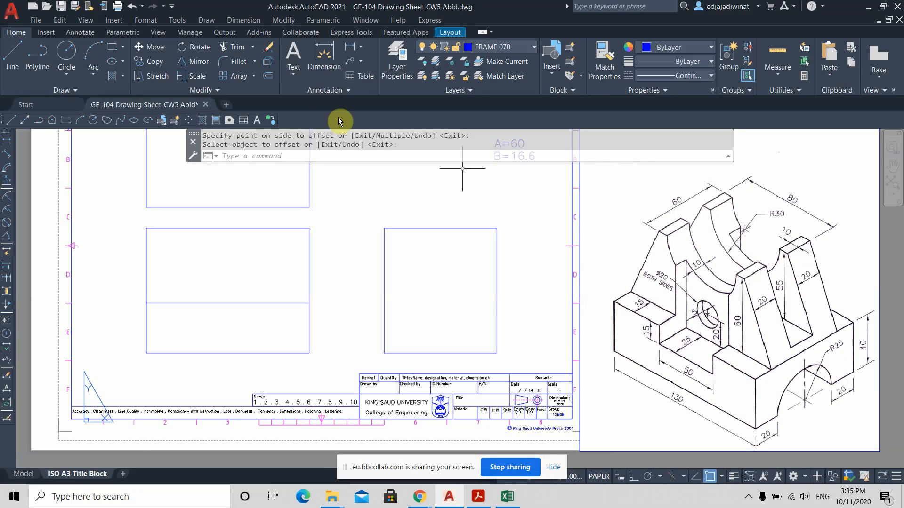
pyautogui.click(57, 59)
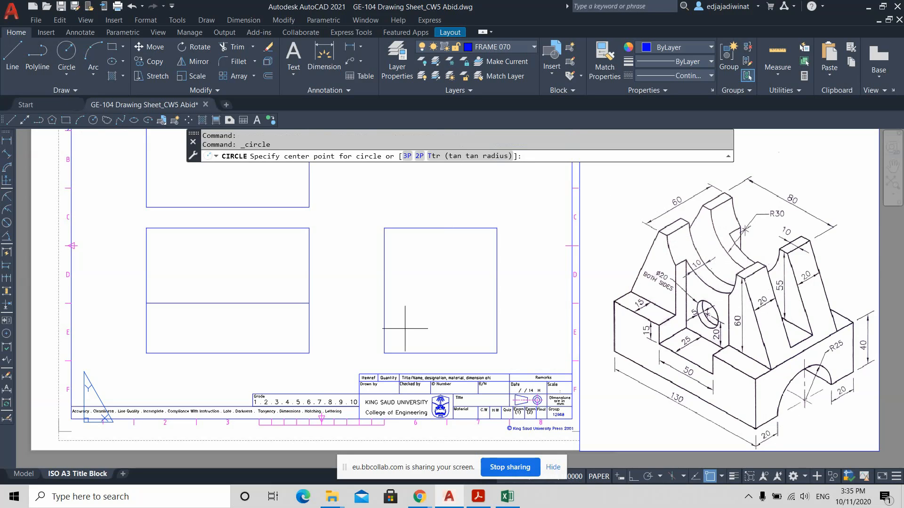
pyautogui.click(227, 228)
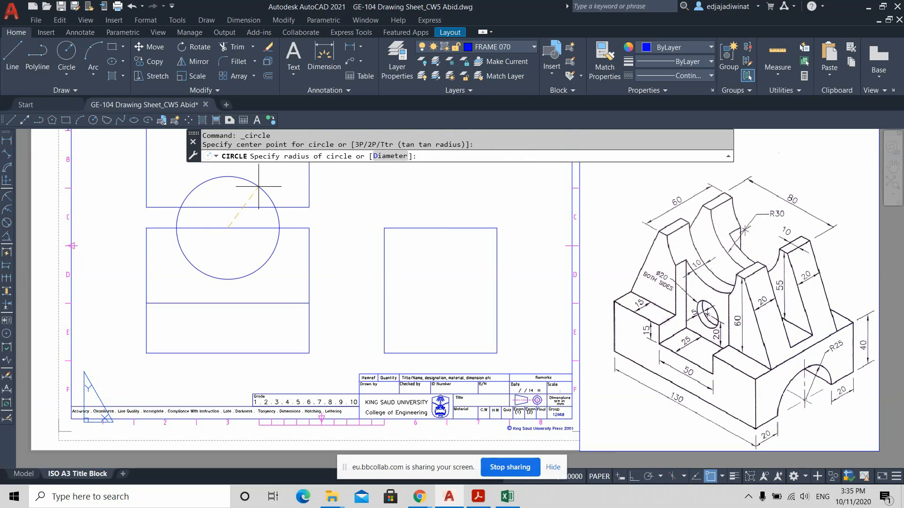
pyautogui.write('30')
pyautogui.press('Return')
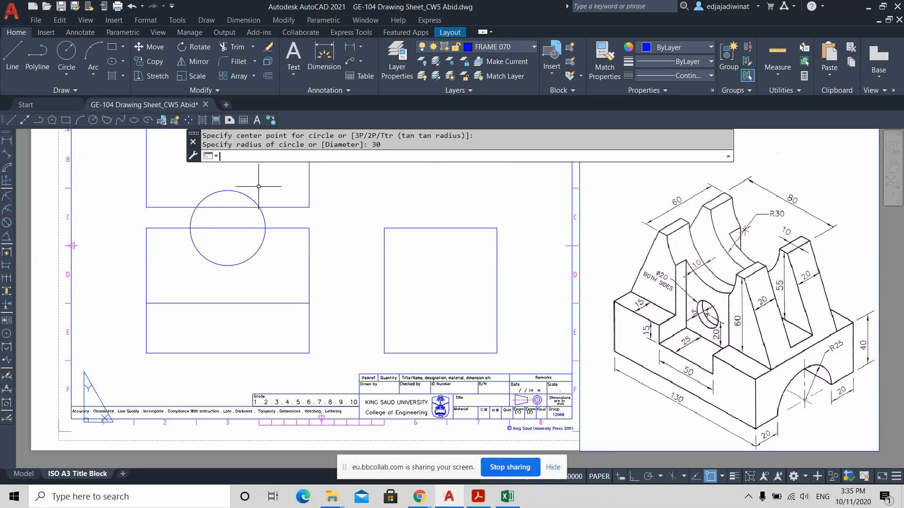
# Trim the circle's upper half and the front view's top edge inside it to leave a semicircular cutout
pyautogui.scroll(2, 317, 243)
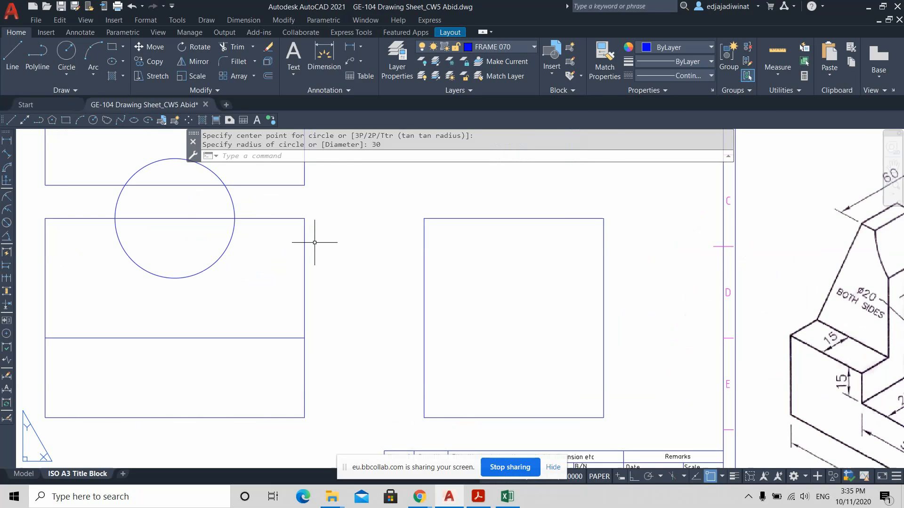
pyautogui.scroll(-2, 312, 238)
pyautogui.scroll(1, 353, 236)
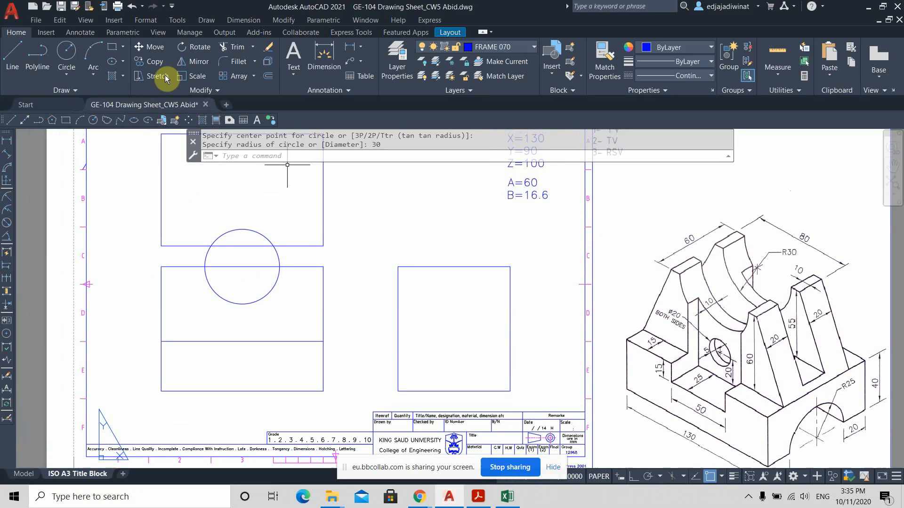
pyautogui.click(232, 47)
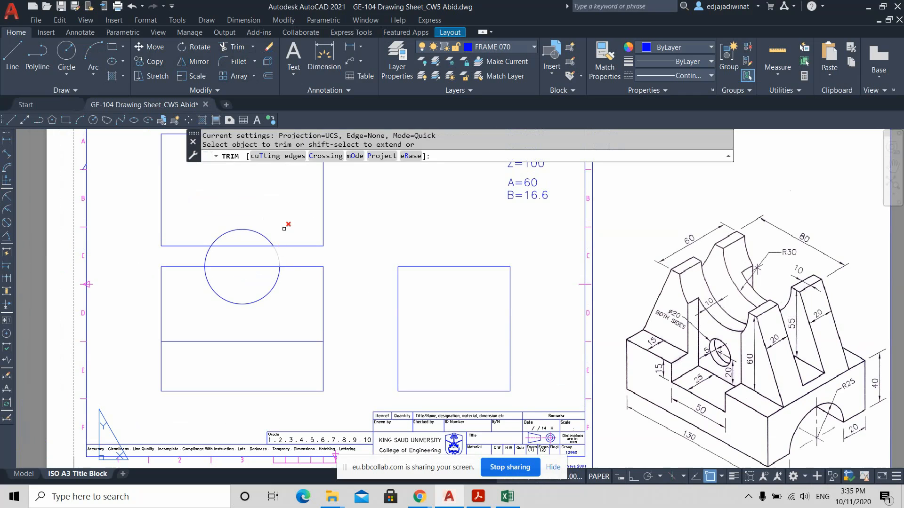
pyautogui.moveTo(283, 228); pyautogui.dragTo(231, 234)
pyautogui.moveTo(306, 260); pyautogui.dragTo(201, 252)
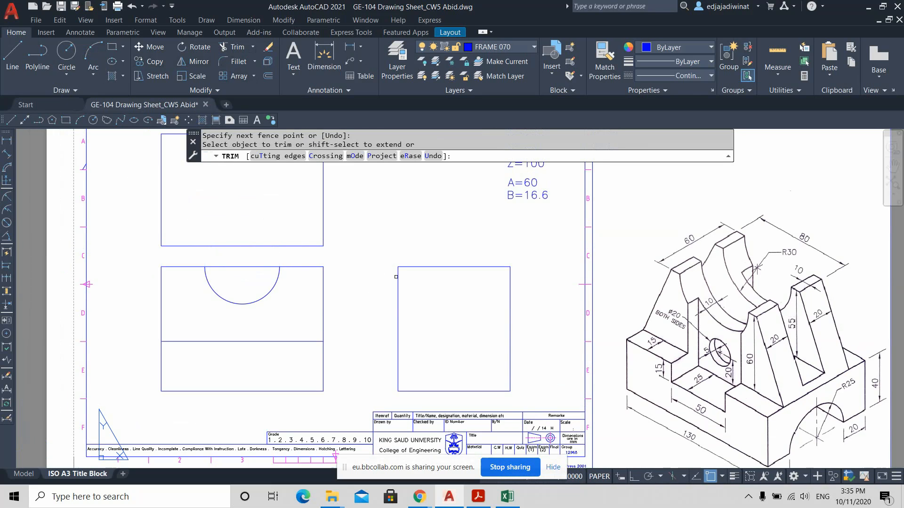
pyautogui.moveTo(250, 259); pyautogui.dragTo(250, 261)
pyautogui.press('Escape')
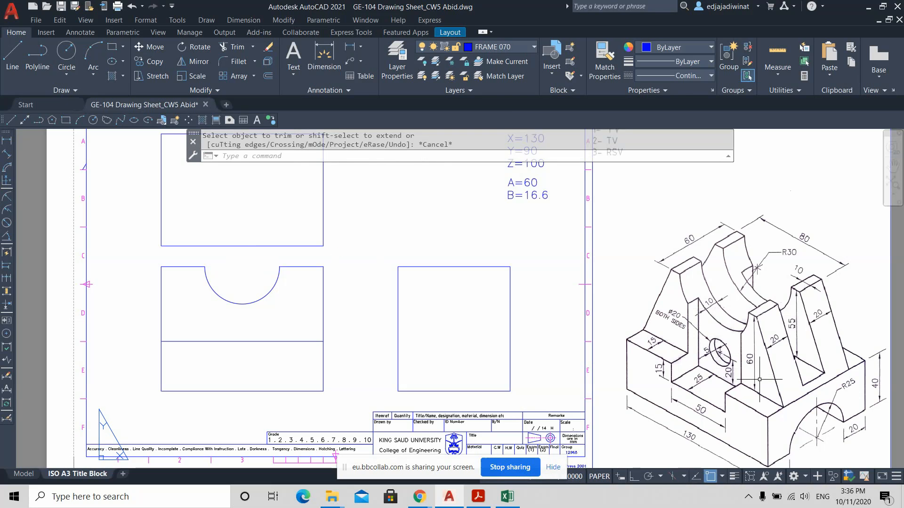
pyautogui.scroll(2, 786, 391)
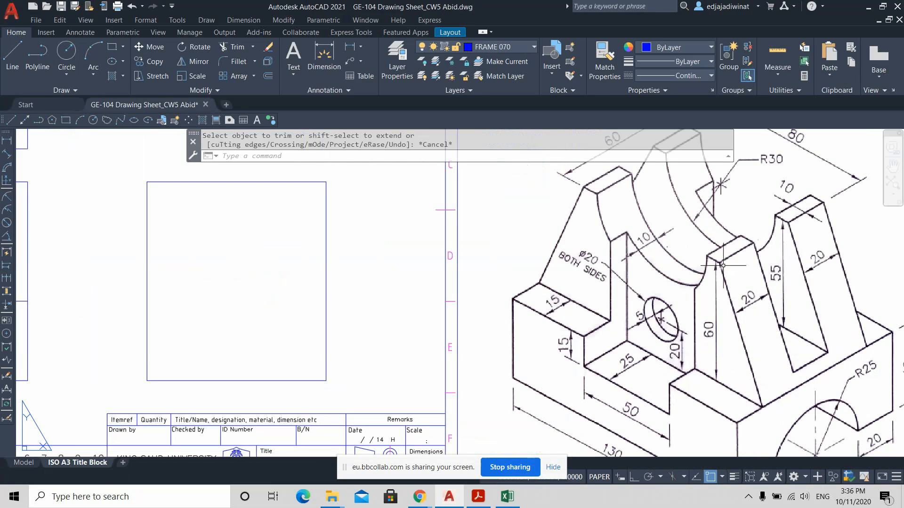
pyautogui.moveTo(734, 335); pyautogui.dragTo(733, 312, button='middle')
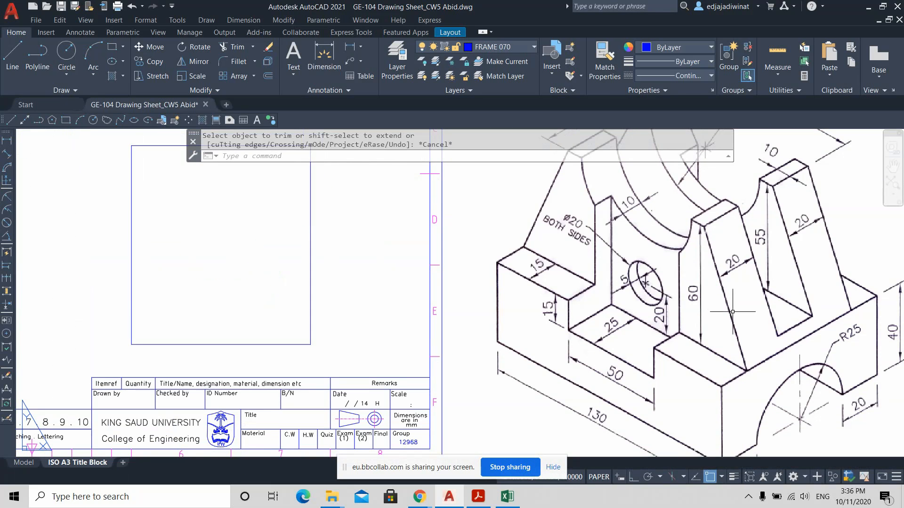
pyautogui.scroll(-2, 734, 329)
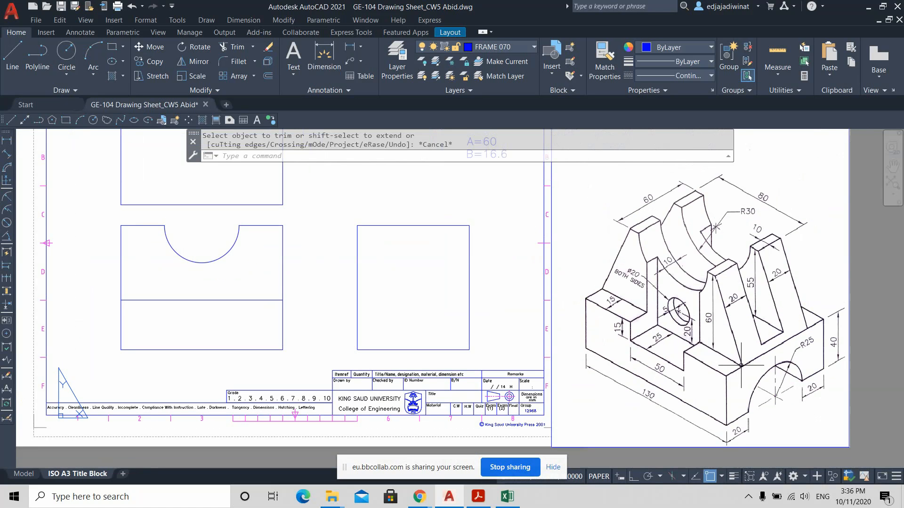
# Draw a vertical centre line from the centre of the front view's semicircular cutout down to its lowest point
pyautogui.moveTo(727, 333); pyautogui.dragTo(749, 335, button='middle')
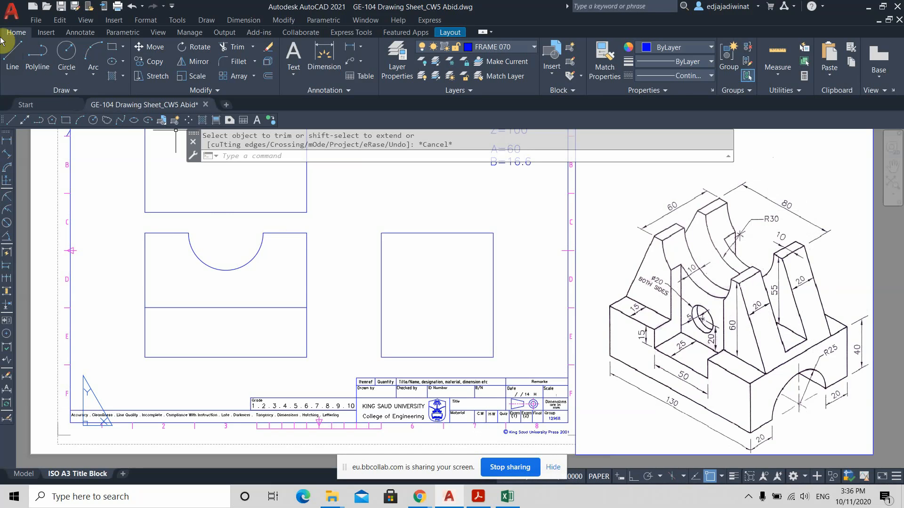
pyautogui.click(14, 54)
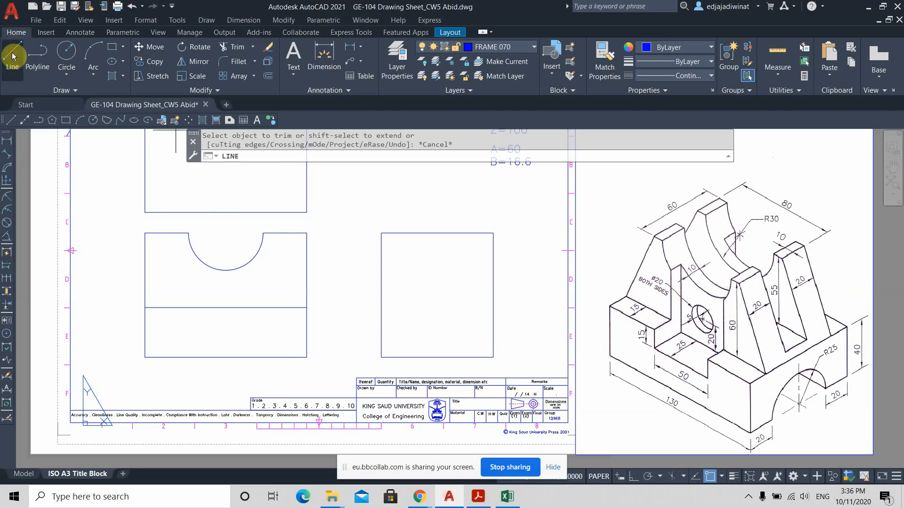
pyautogui.click(226, 233)
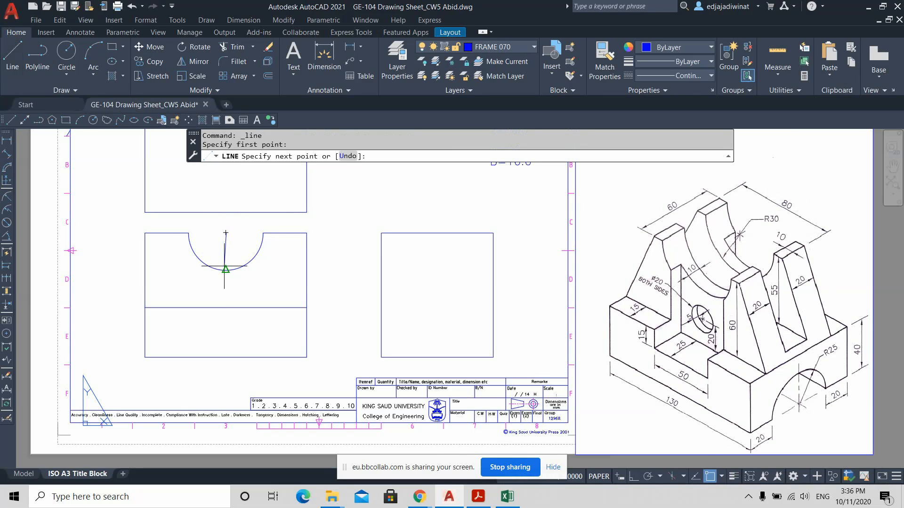
pyautogui.scroll(2, 225, 269)
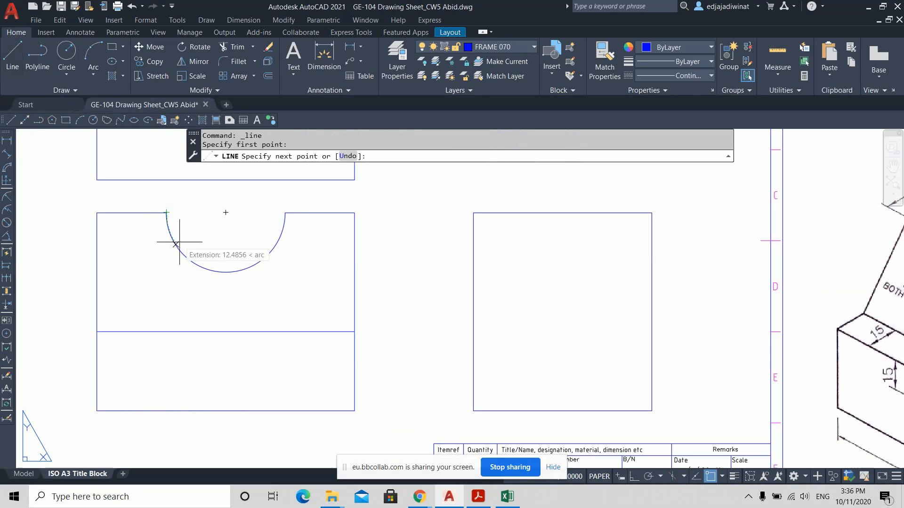
pyautogui.click(225, 271)
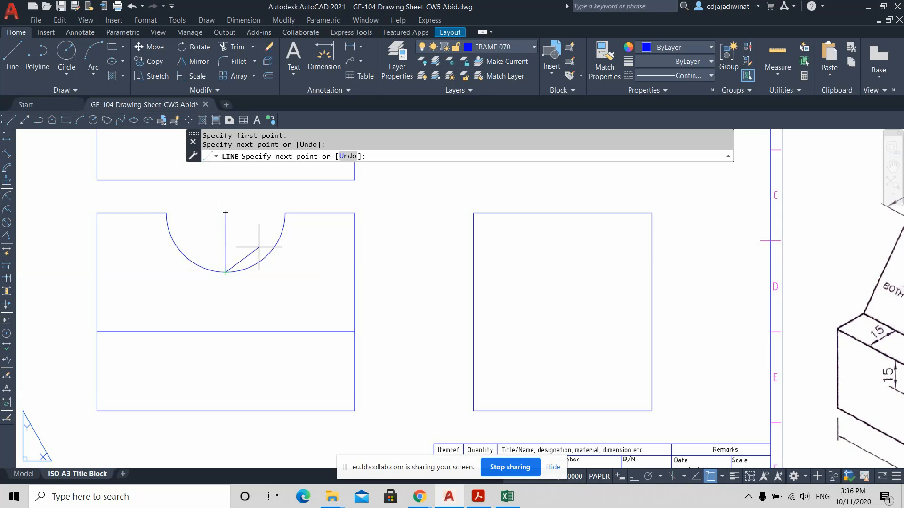
pyautogui.press('Return')
pyautogui.scroll(4, 261, 250)
pyautogui.scroll(-6, 296, 263)
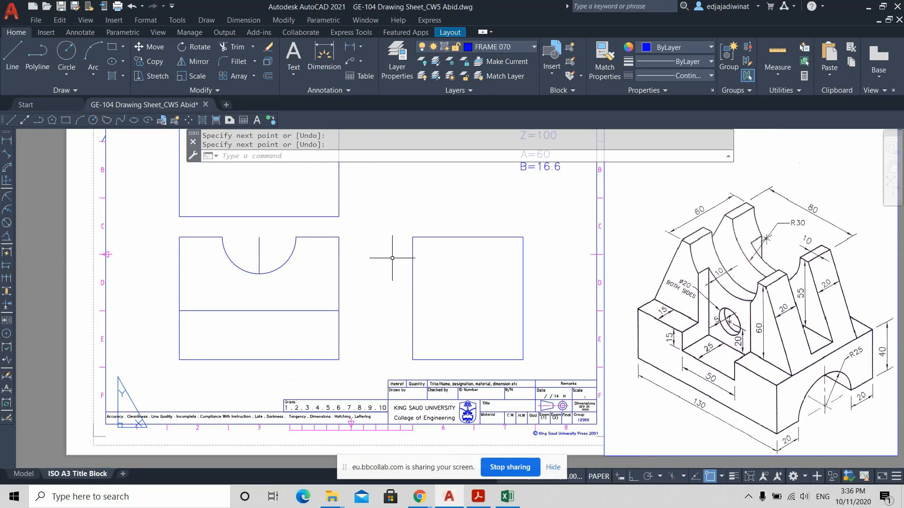
# Offset the front view's vertical centre line 40 to each side to mark the width of the uprights' top
pyautogui.moveTo(388, 254); pyautogui.dragTo(371, 262, button='middle')
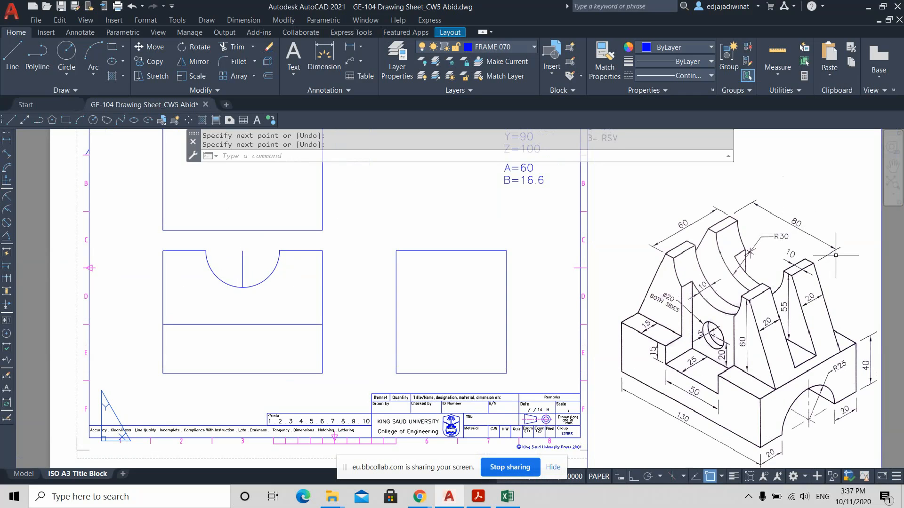
pyautogui.click(268, 75)
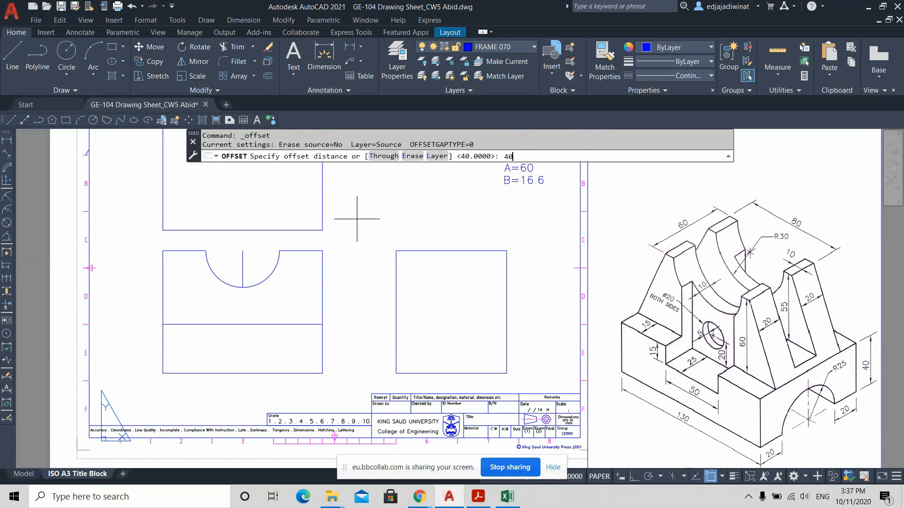
pyautogui.press('Return')
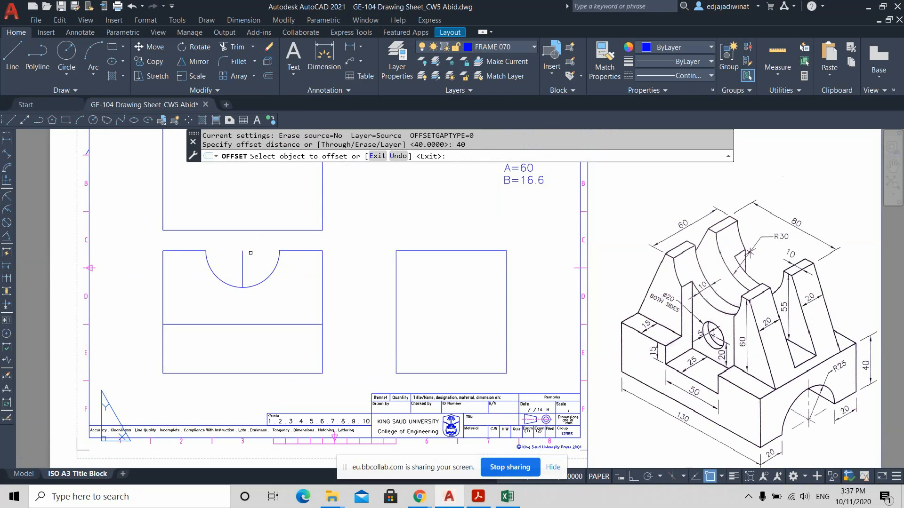
pyautogui.click(242, 262)
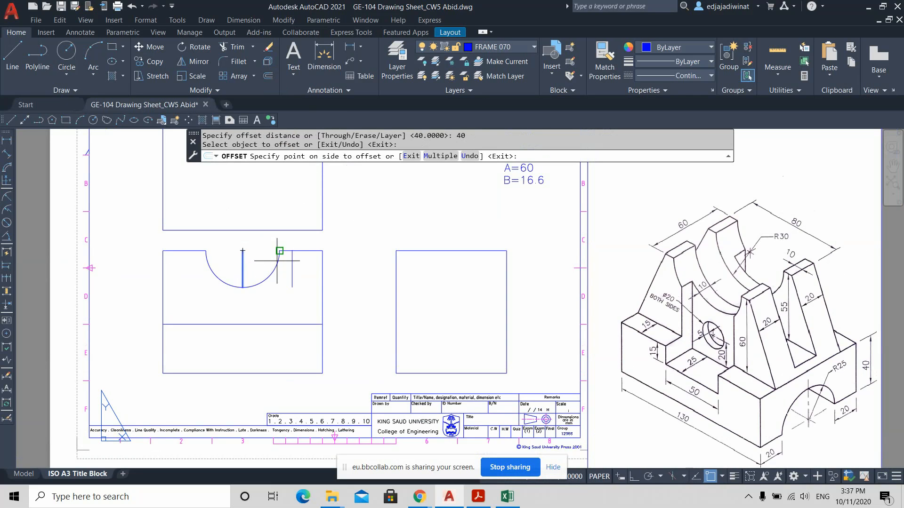
pyautogui.click(301, 277)
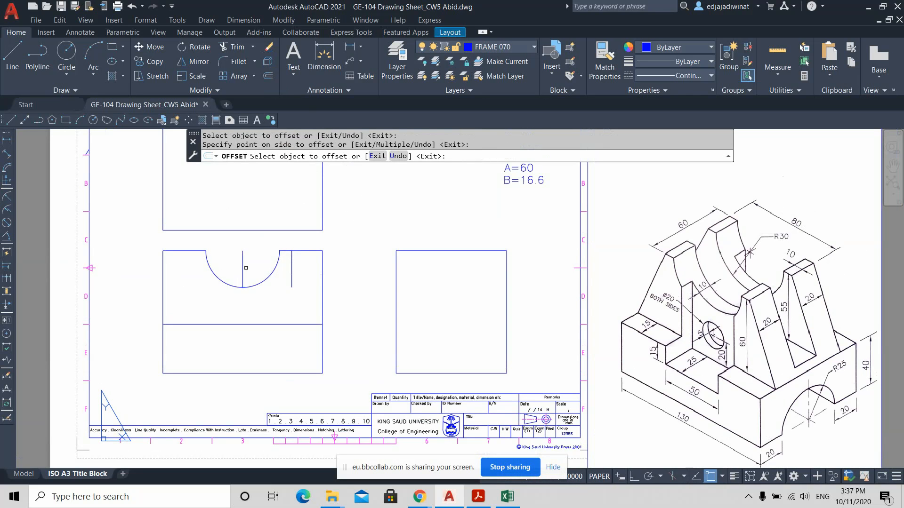
pyautogui.click(243, 268)
pyautogui.click(219, 265)
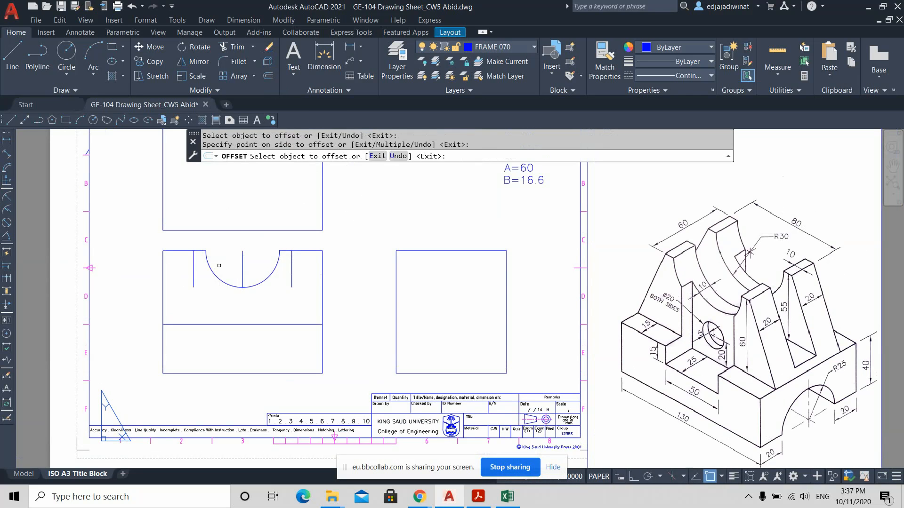
pyautogui.press('Return')
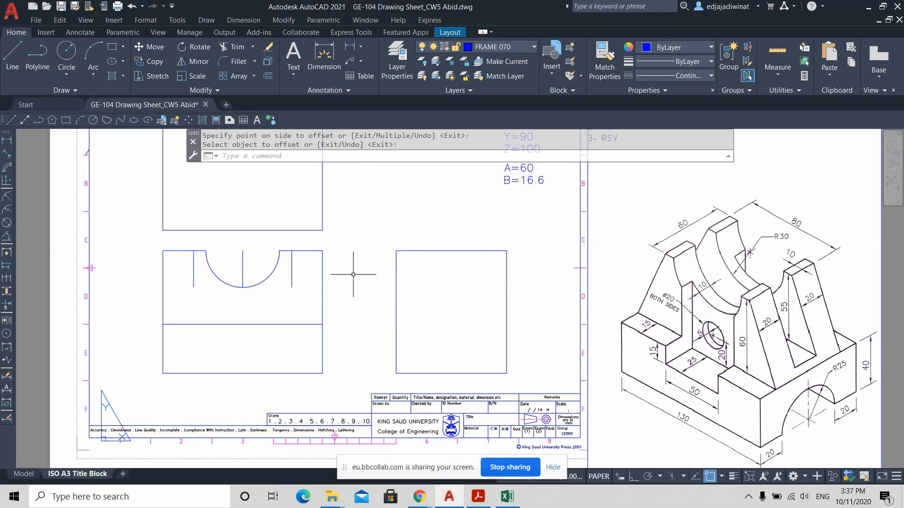
# Measure the distance between the upper ends of the two offset lines in the front view
pyautogui.click(778, 55)
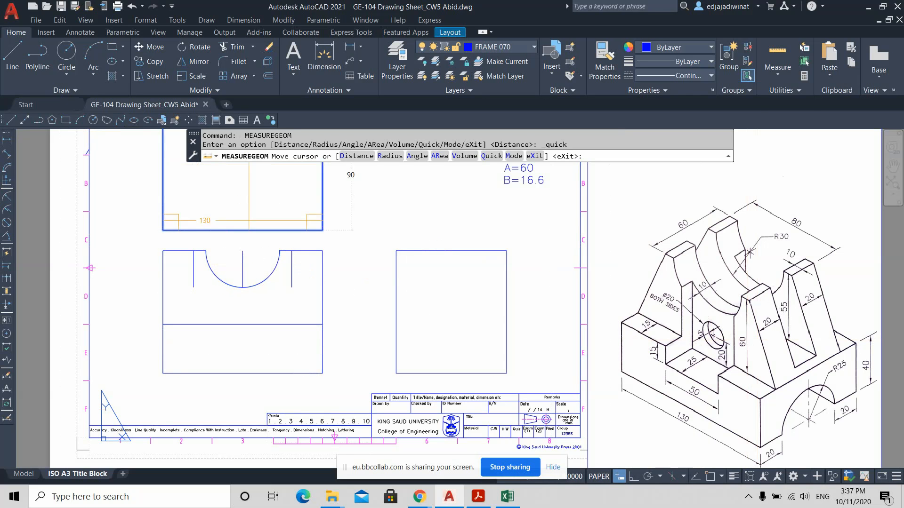
pyautogui.click(778, 76)
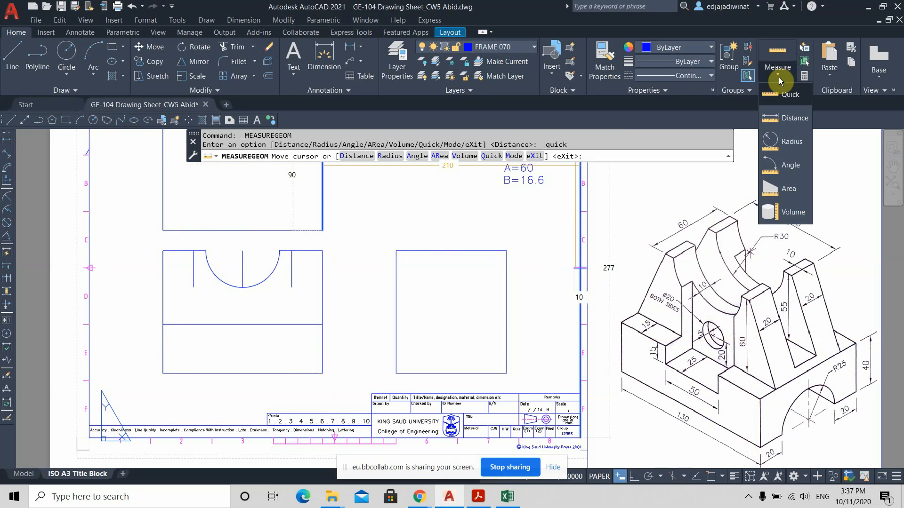
pyautogui.click(780, 120)
pyautogui.click(194, 251)
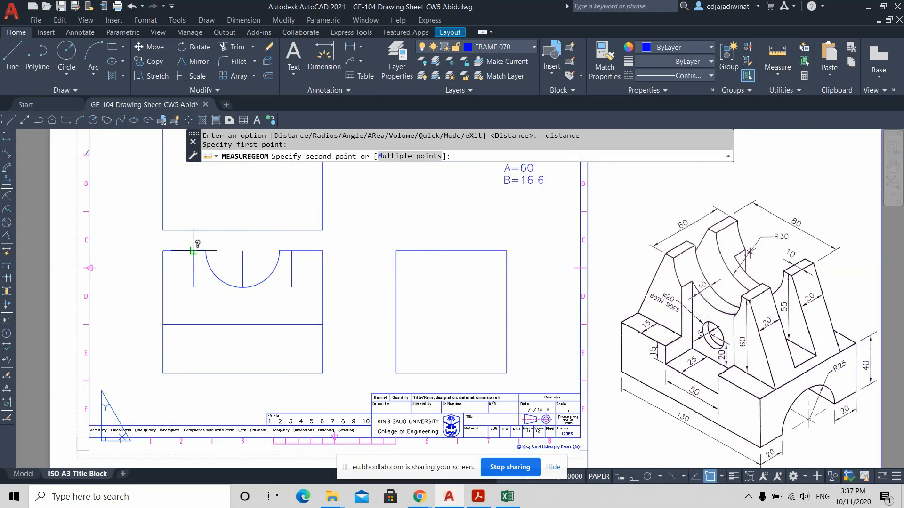
pyautogui.click(291, 251)
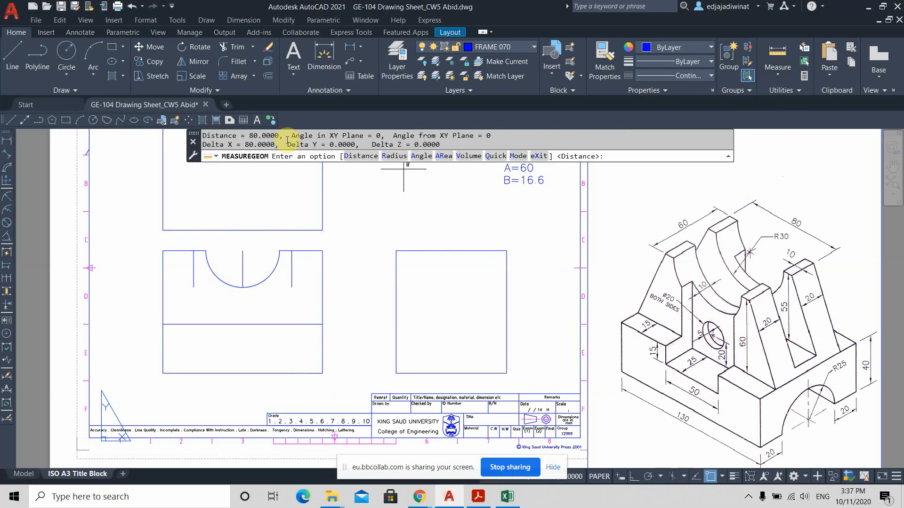
pyautogui.moveTo(278, 137); pyautogui.dragTo(250, 145)
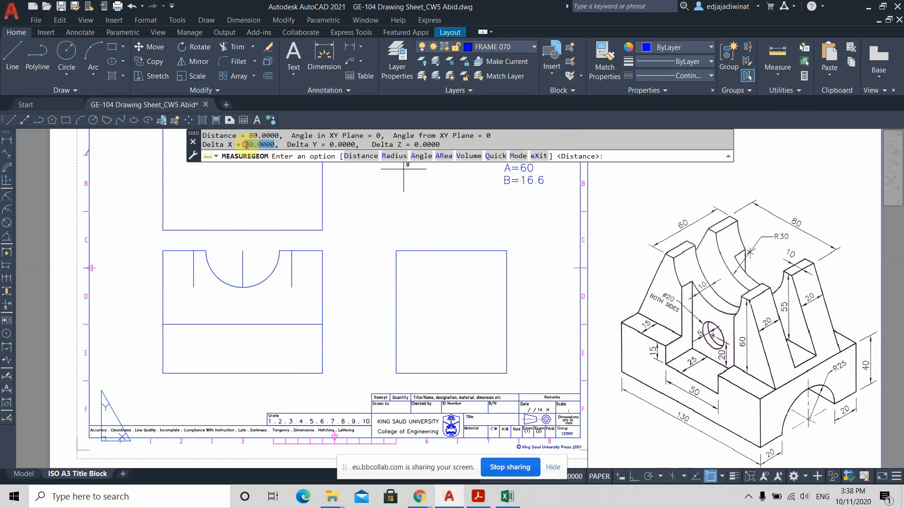
pyautogui.press('ctrl')
pyautogui.press('ctrl')
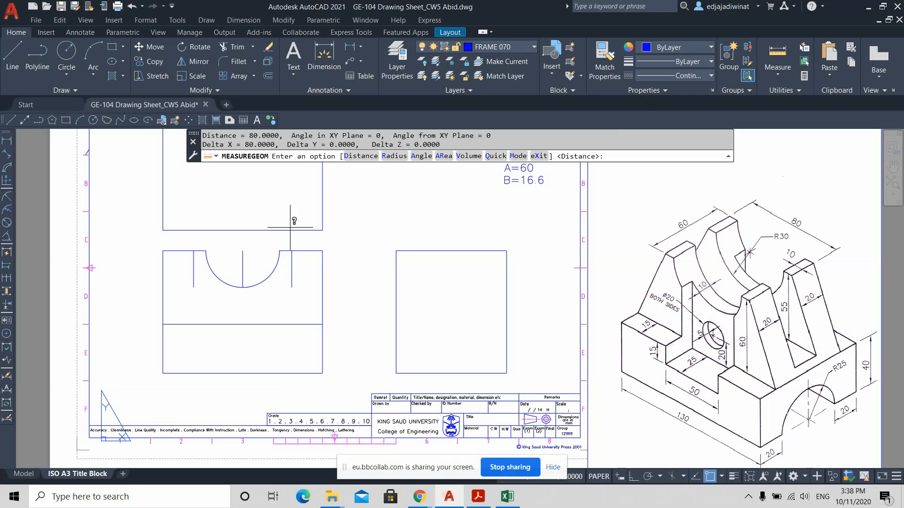
# Draw sloping lines from both ends of the base height line up to the upper ends of the offset lines
pyautogui.click(14, 58)
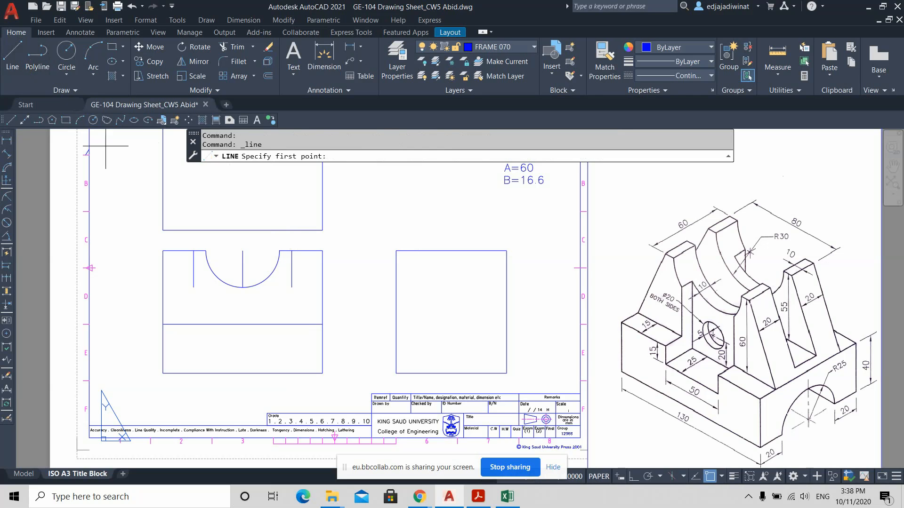
pyautogui.click(323, 325)
pyautogui.click(291, 250)
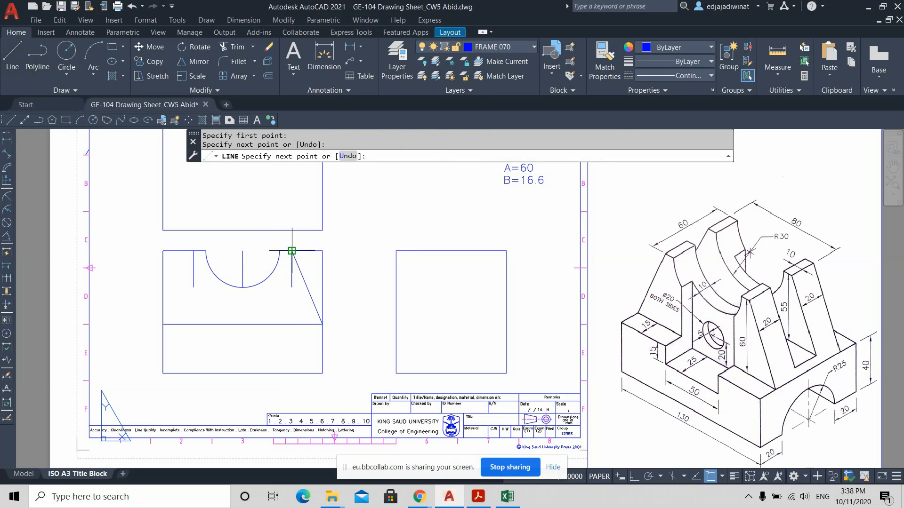
pyautogui.press('Return')
pyautogui.press('Return')
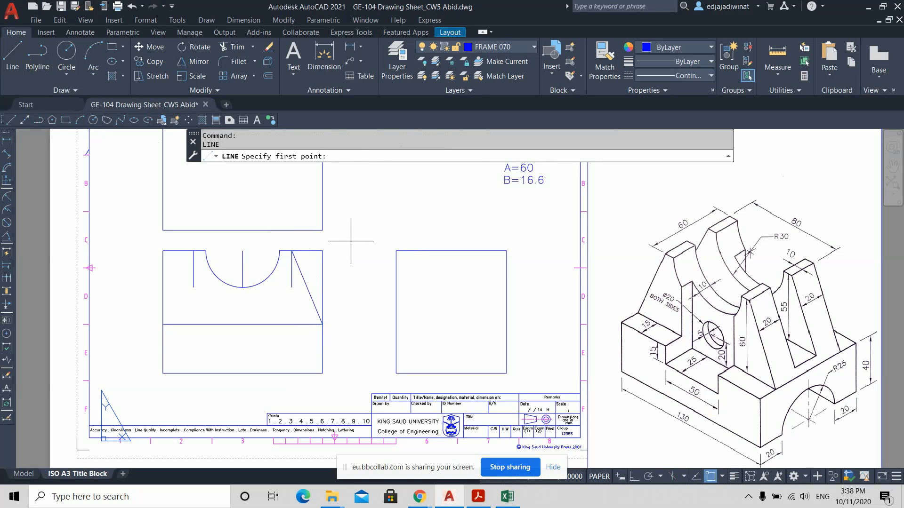
pyautogui.click(162, 324)
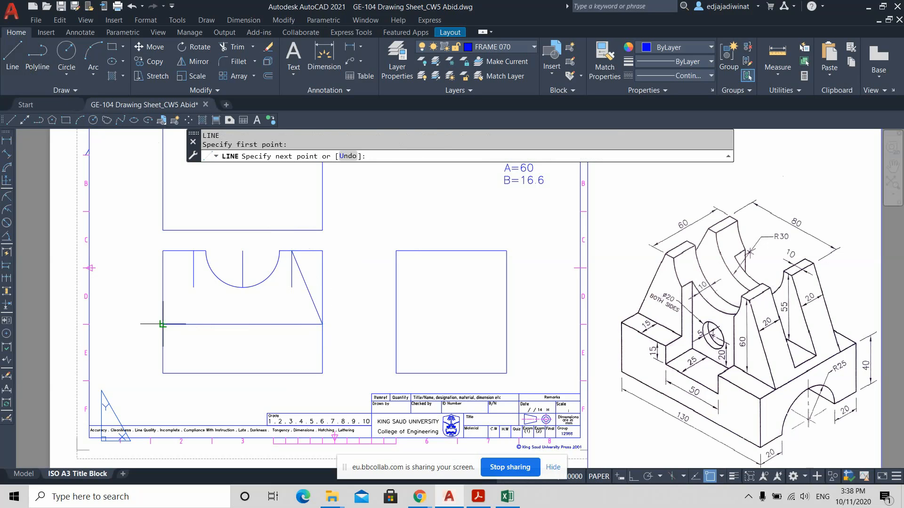
pyautogui.click(194, 251)
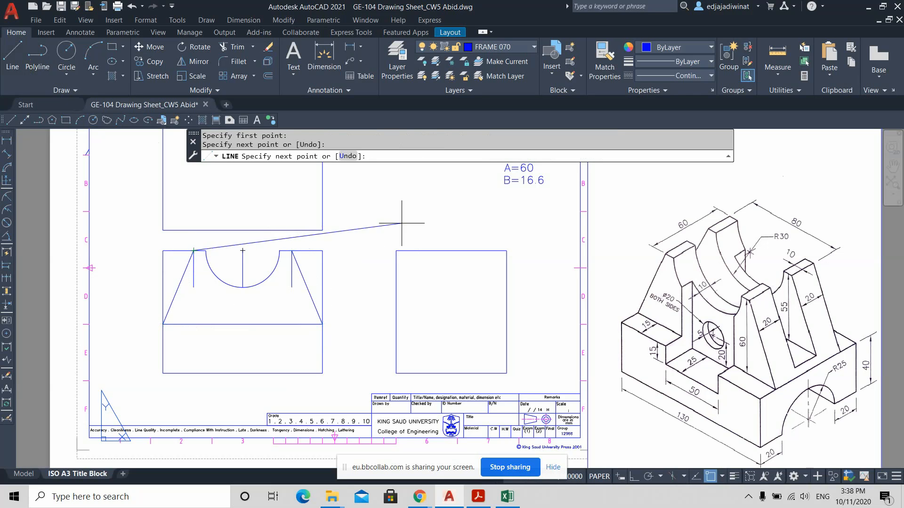
pyautogui.press('Return')
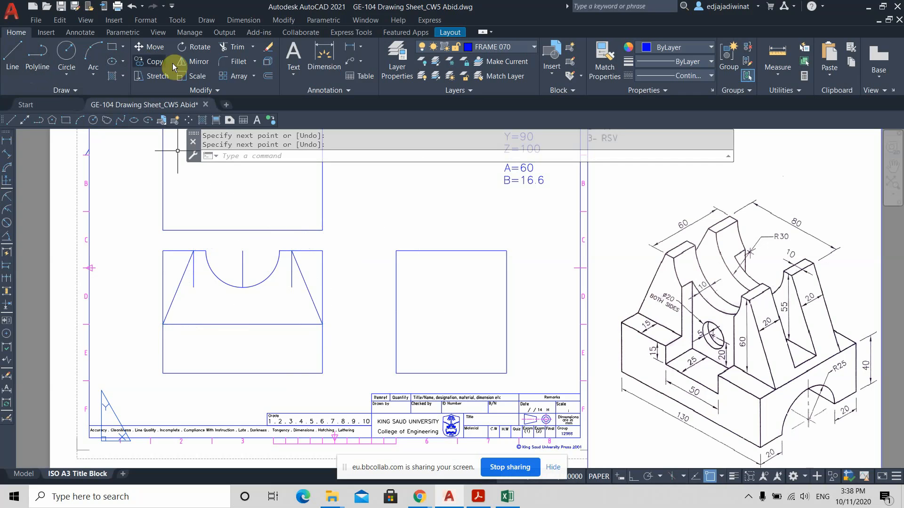
# Trim the front view's upper corners outside the two sloping lines
pyautogui.click(232, 47)
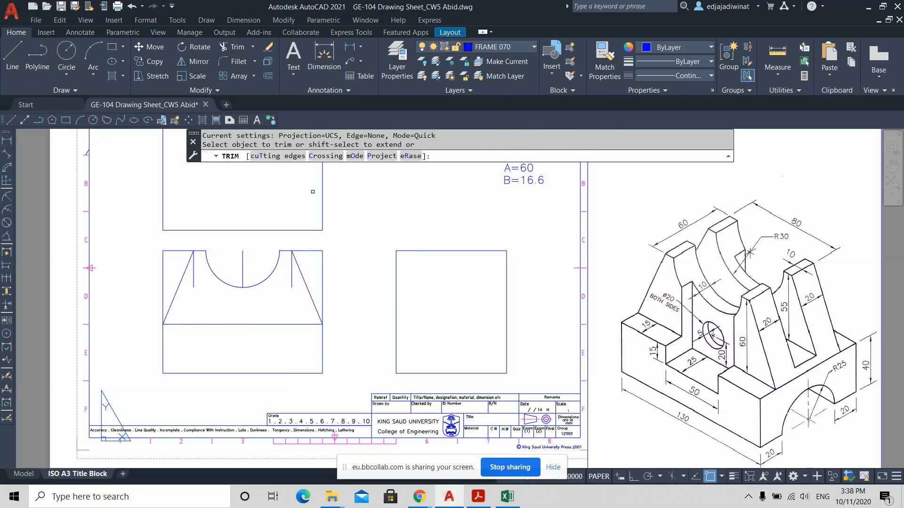
pyautogui.click(341, 285)
pyautogui.press('Return')
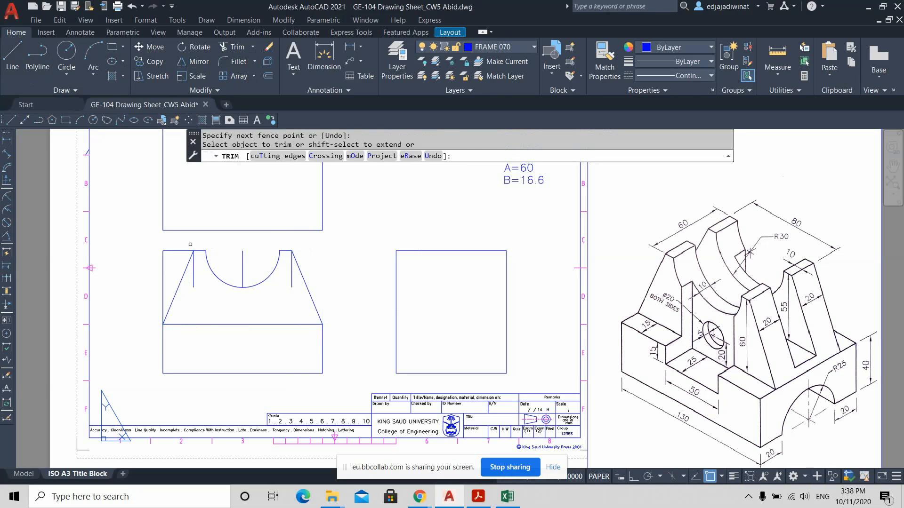
pyautogui.moveTo(182, 245); pyautogui.dragTo(155, 273)
pyautogui.press('Escape')
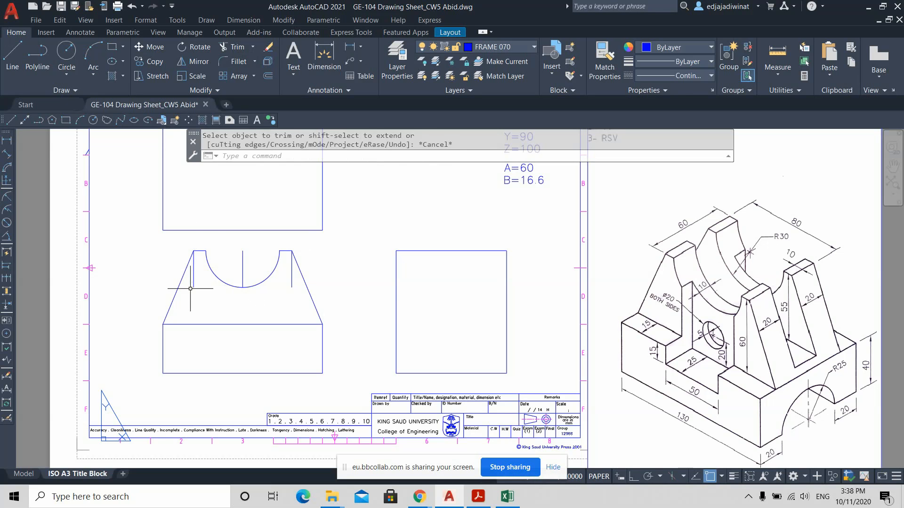
# Remove the two vertical offset construction lines from the front view, keeping the centre line
pyautogui.scroll(2, 190, 258)
pyautogui.click(193, 262)
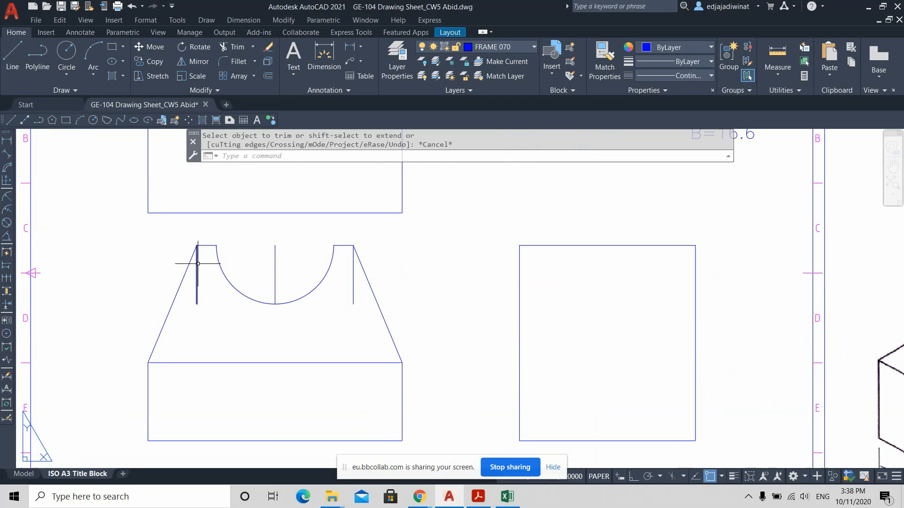
pyautogui.press('Escape')
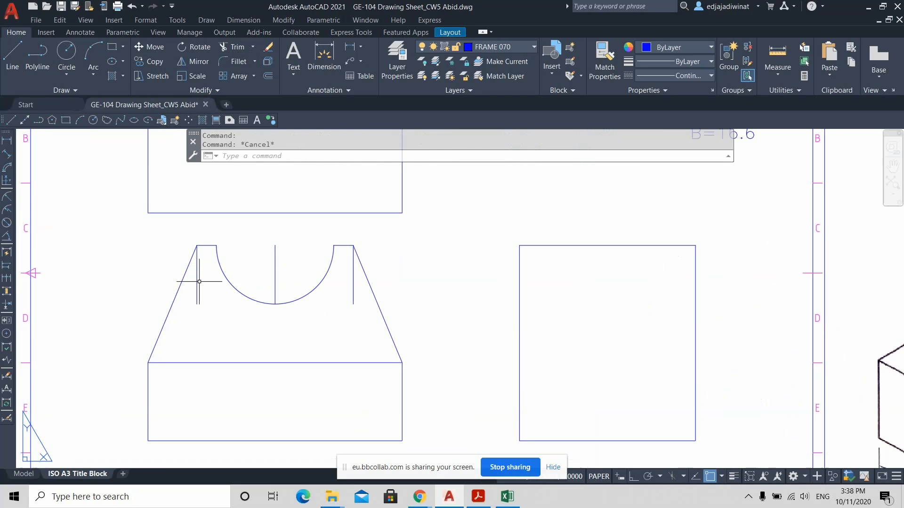
pyautogui.click(196, 280)
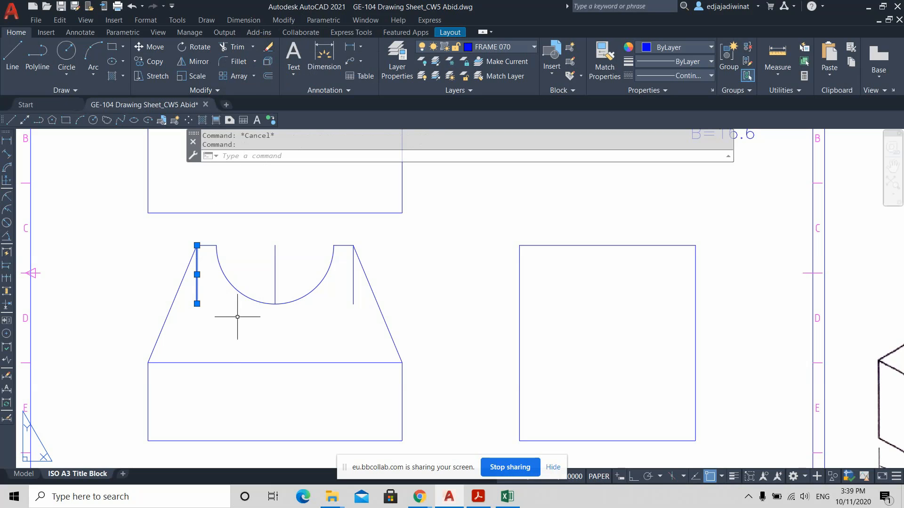
pyautogui.press('Delete')
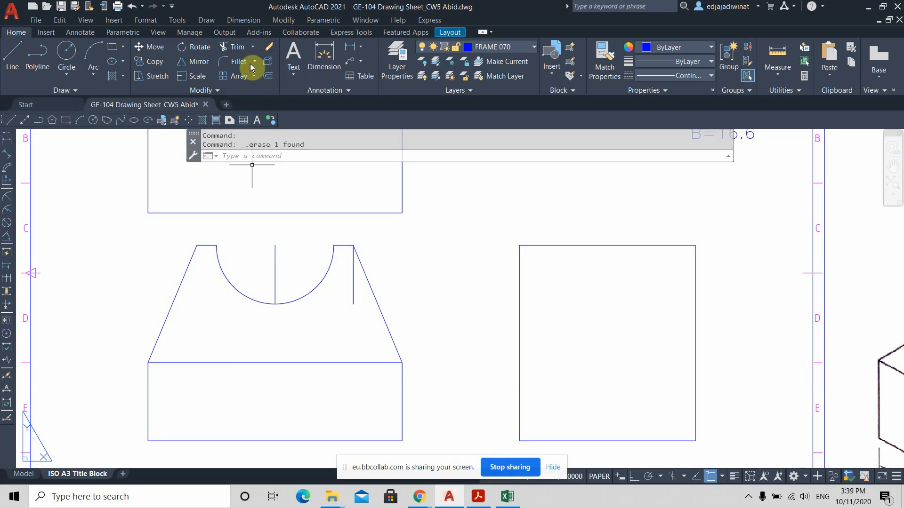
pyautogui.click(235, 47)
pyautogui.click(361, 315)
pyautogui.click(350, 297)
pyautogui.press('Return')
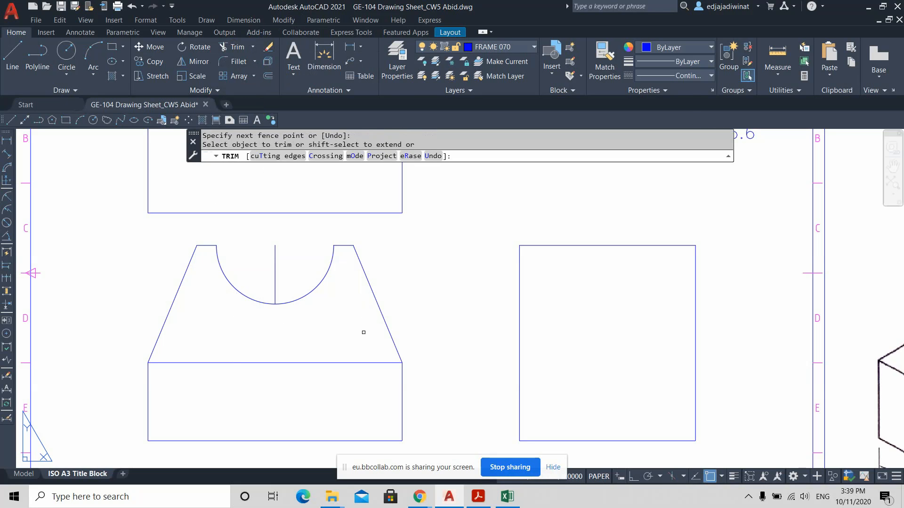
pyautogui.press('Escape')
pyautogui.scroll(-4, 471, 241)
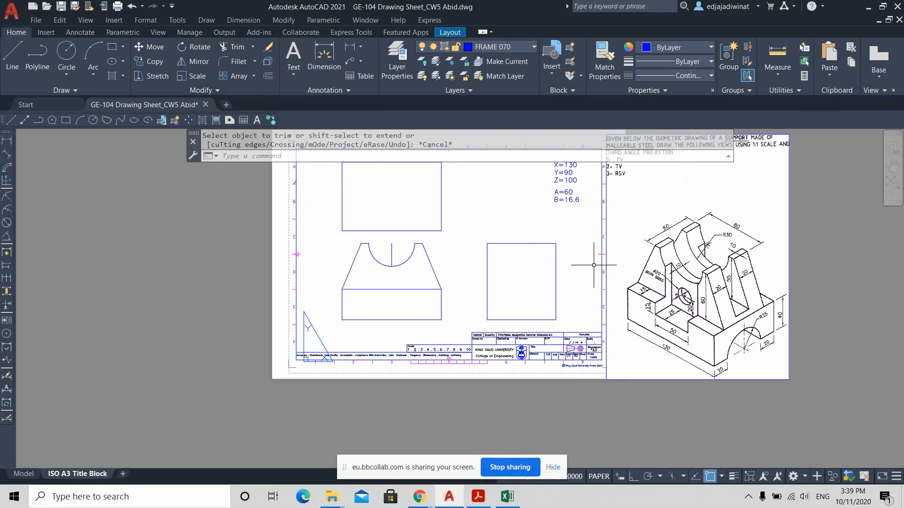
pyautogui.moveTo(572, 274); pyautogui.dragTo(531, 284, button='middle')
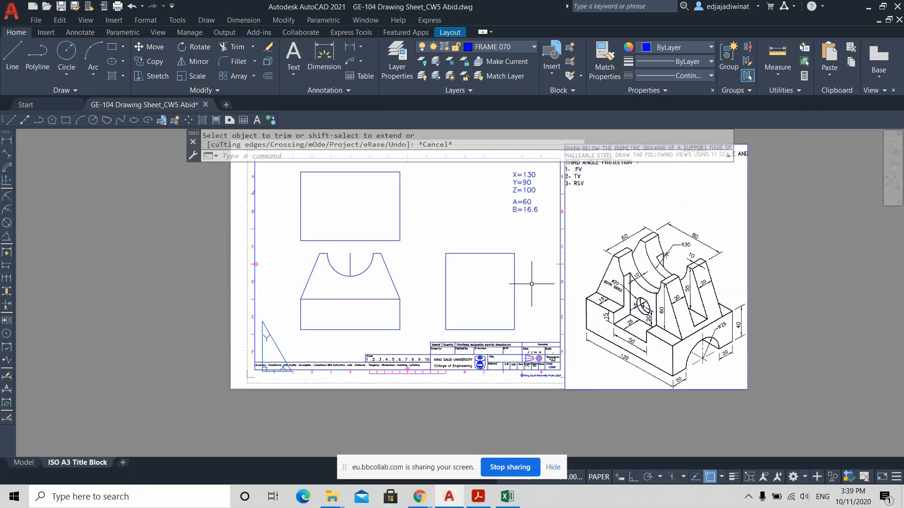
# Draw a vertical centre line in the front view from the arc's lowest point down to the base's bottom edge
pyautogui.scroll(2, 532, 297)
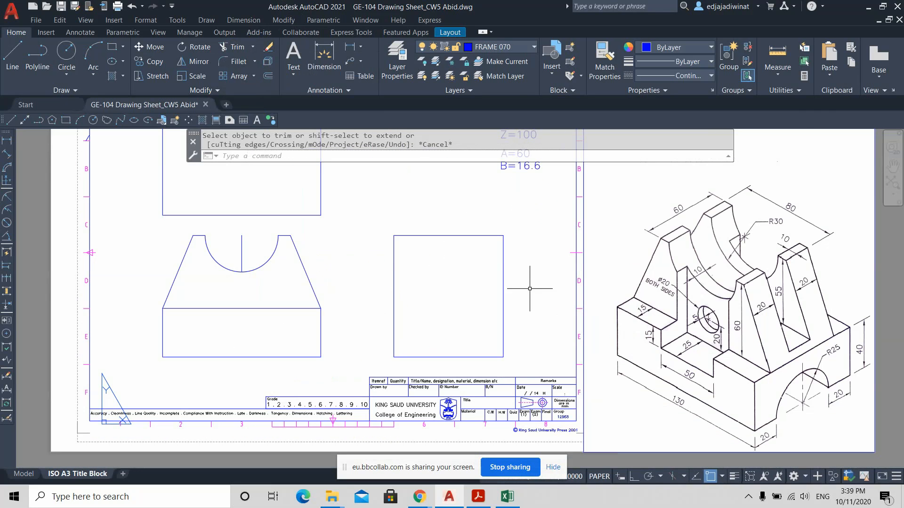
pyautogui.moveTo(538, 290); pyautogui.dragTo(527, 280, button='middle')
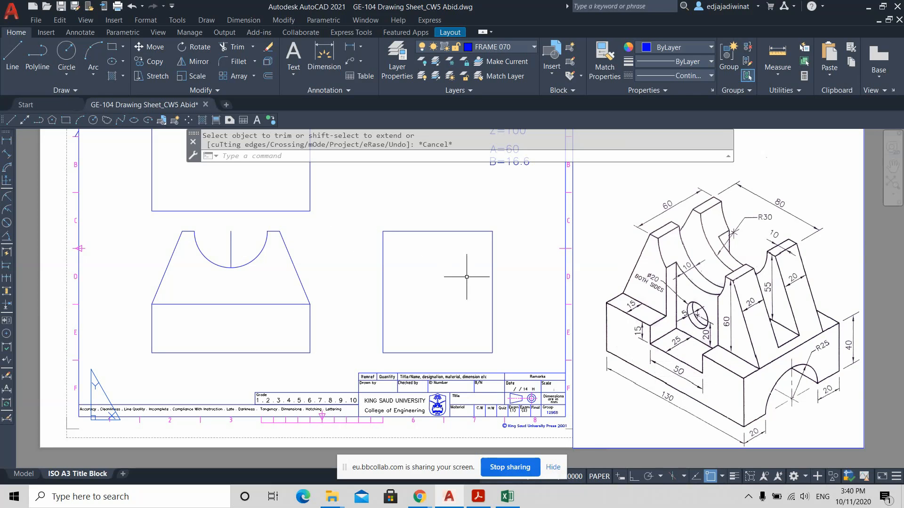
pyautogui.click(13, 51)
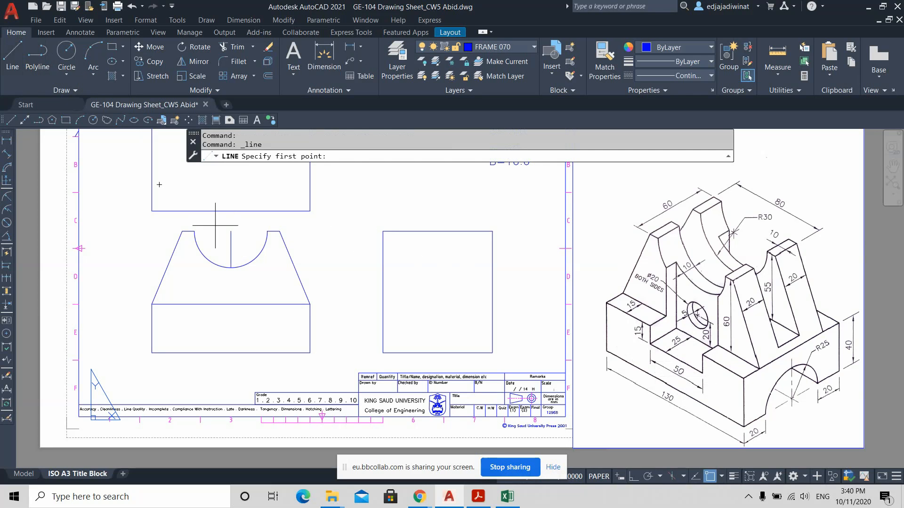
pyautogui.click(231, 267)
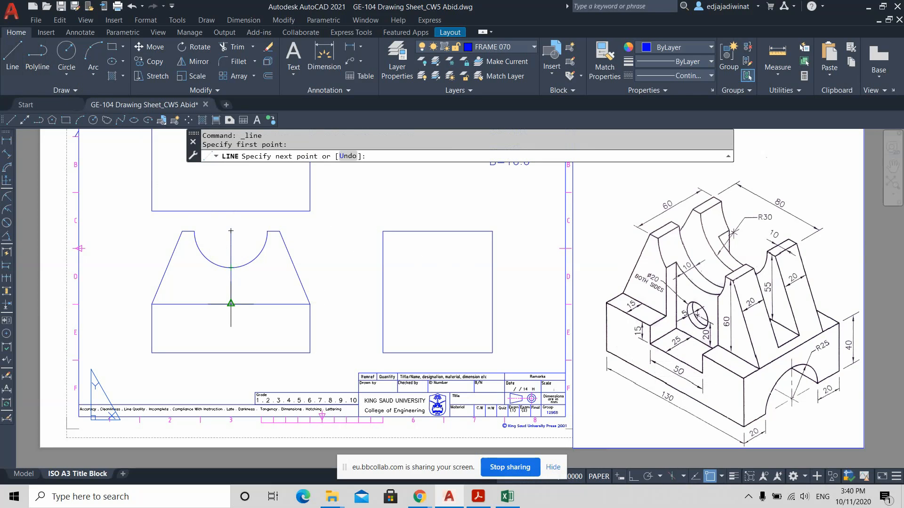
pyautogui.click(230, 353)
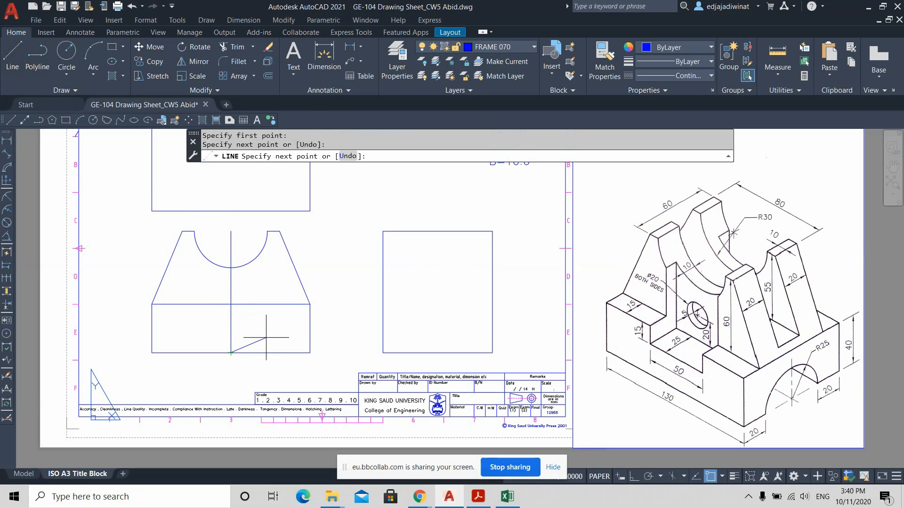
pyautogui.press('Return')
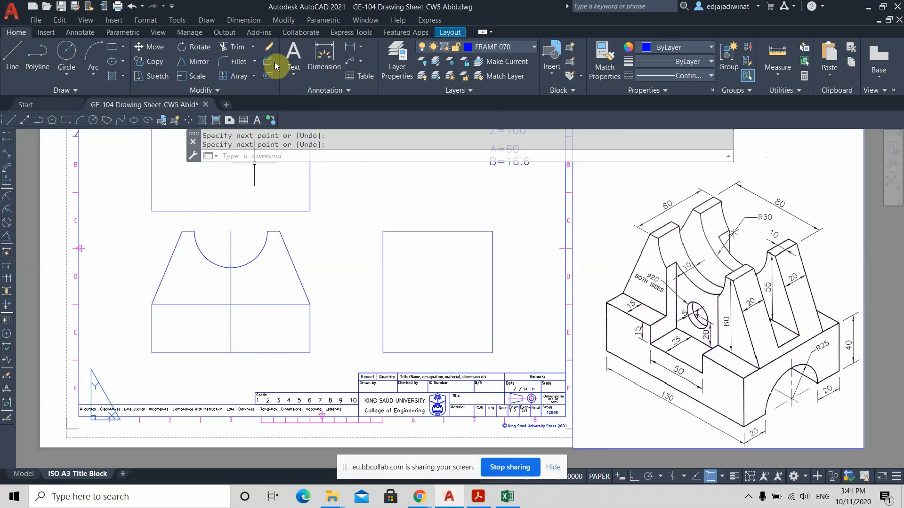
# Offset the front view's lower centre line 25 mm to both sides for the slot's side walls
pyautogui.click(268, 76)
pyautogui.write('10')
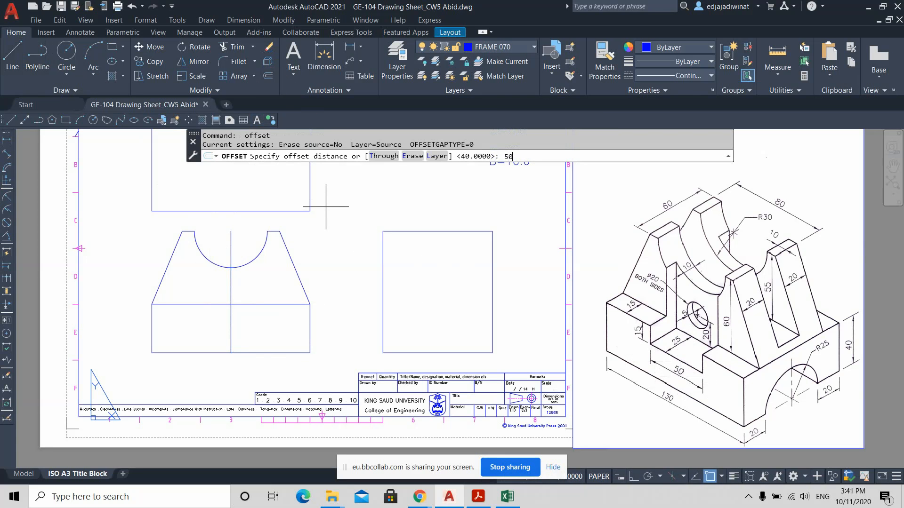
pyautogui.press('BackSpace')
pyautogui.press('BackSpace')
pyautogui.write('25')
pyautogui.press('Return')
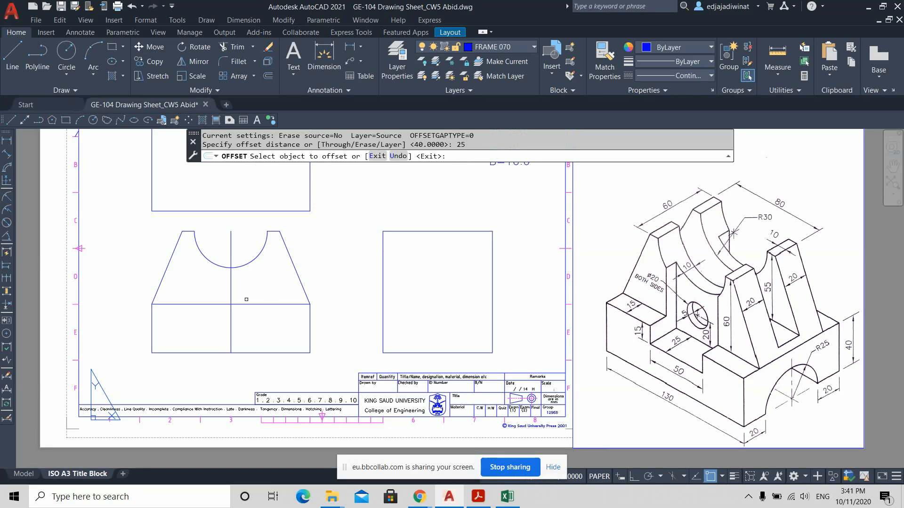
pyautogui.click(231, 292)
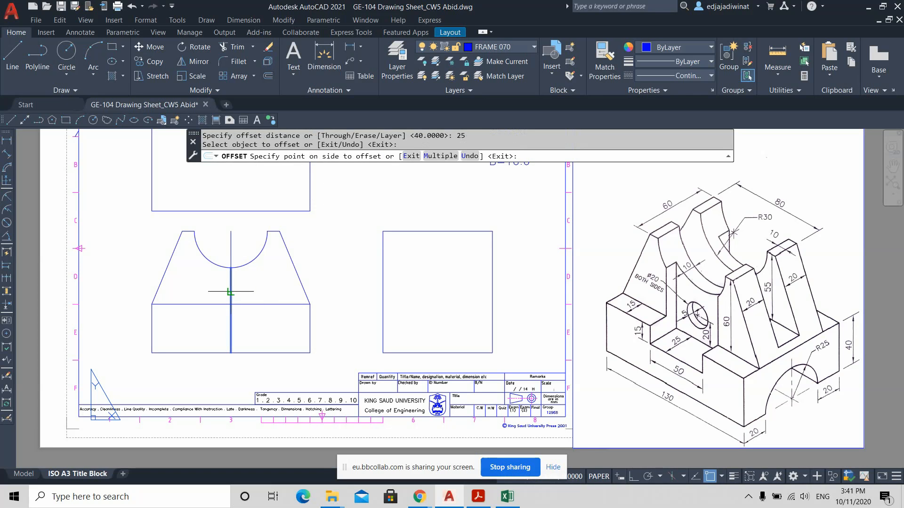
pyautogui.click(261, 292)
pyautogui.click(230, 291)
pyautogui.click(210, 294)
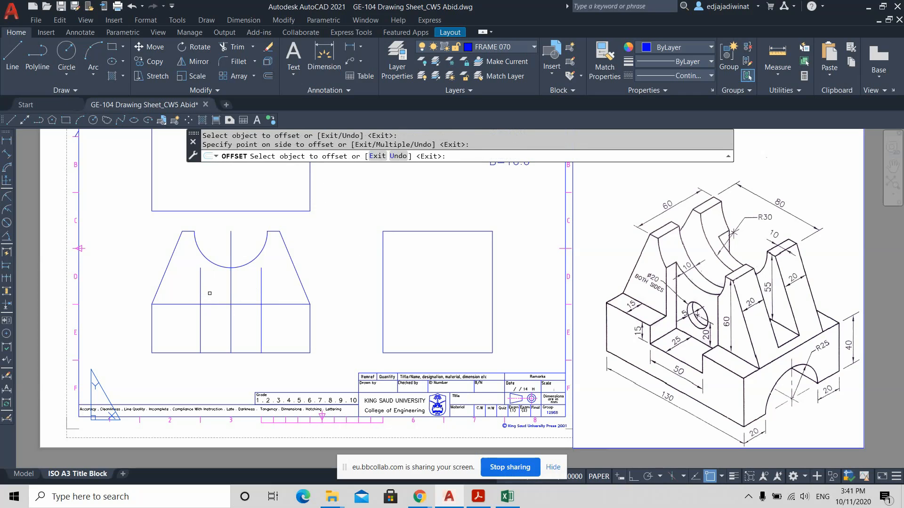
pyautogui.press('Escape')
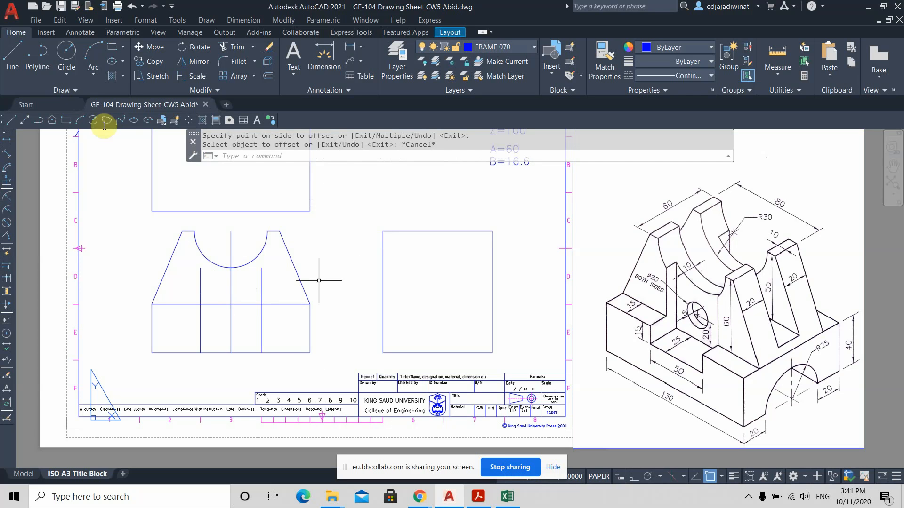
# Offset the front view's base height line 15 mm downward for the slot floor
pyautogui.click(267, 76)
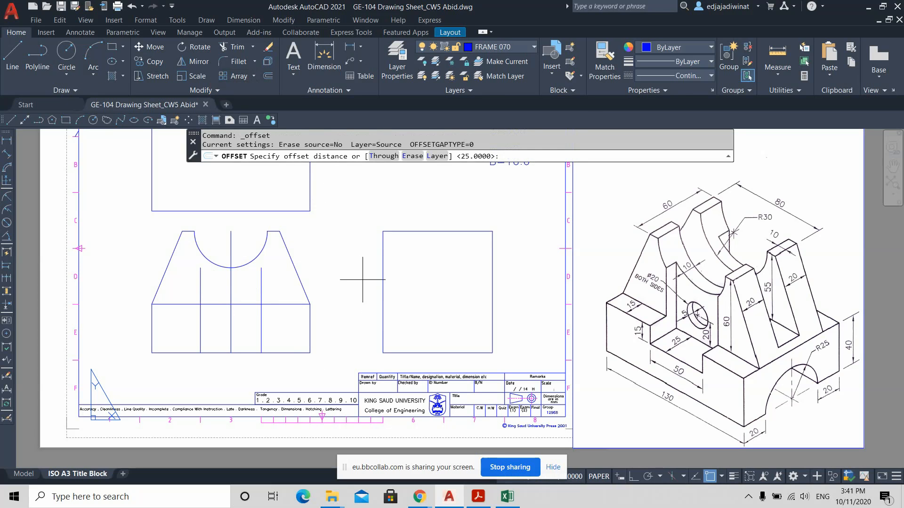
pyautogui.write('15')
pyautogui.press('Return')
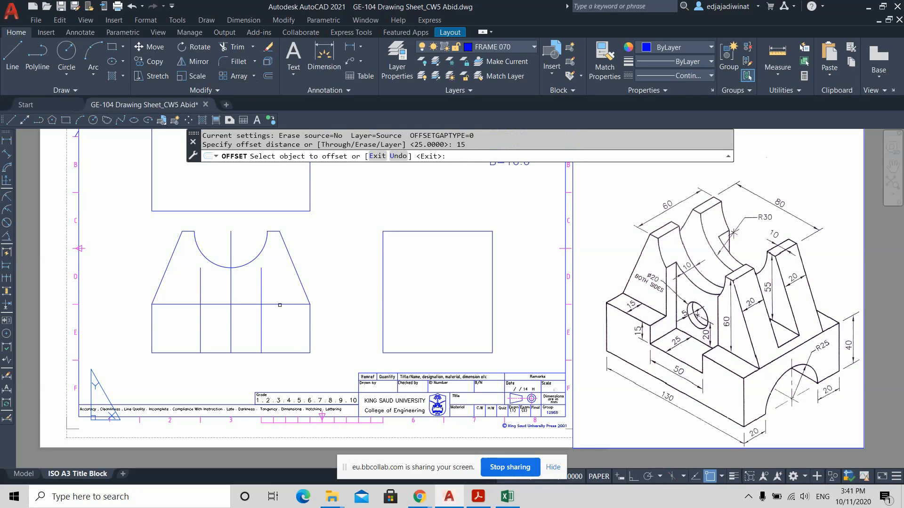
pyautogui.click(280, 305)
pyautogui.click(283, 329)
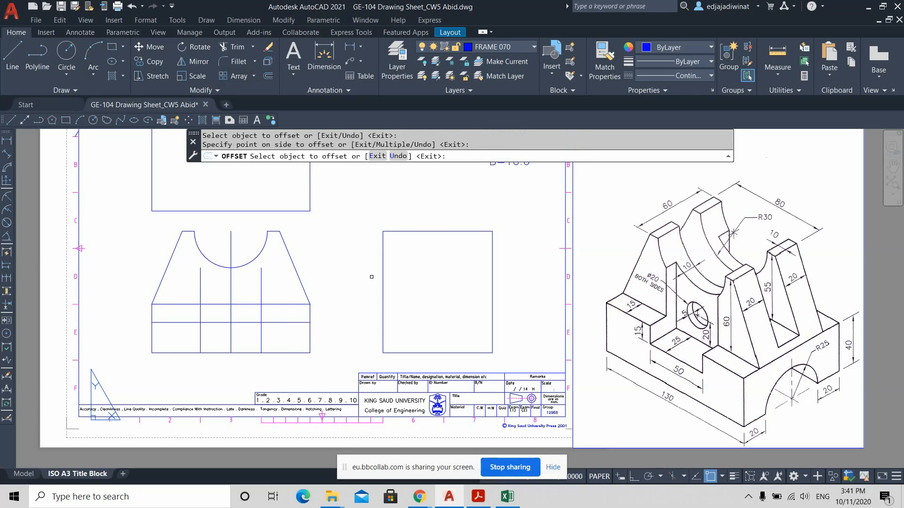
pyautogui.press('Return')
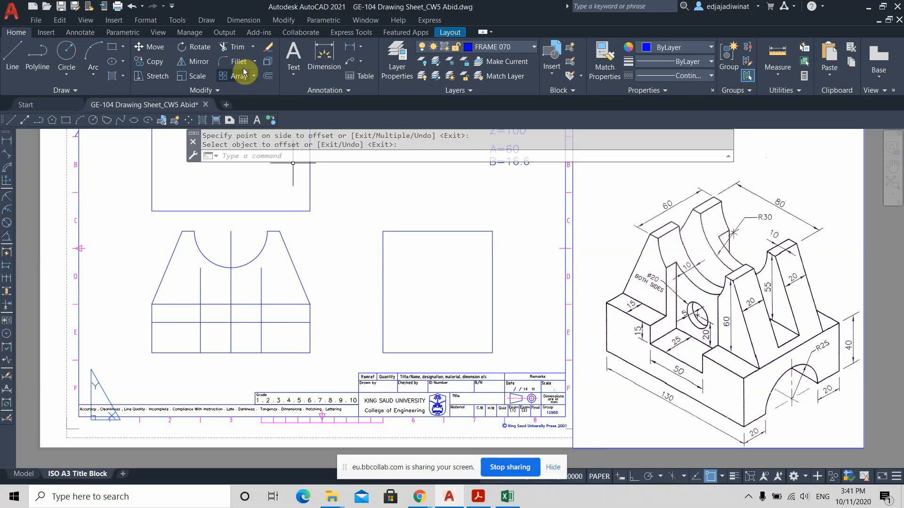
# Trim the two slot side lines below the slot floor and the base height line between them
pyautogui.click(236, 47)
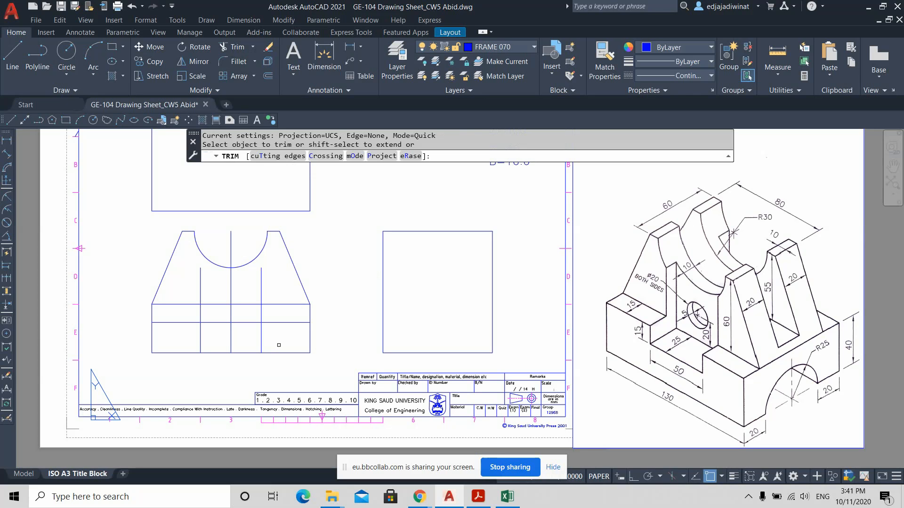
pyautogui.moveTo(279, 341); pyautogui.dragTo(198, 339)
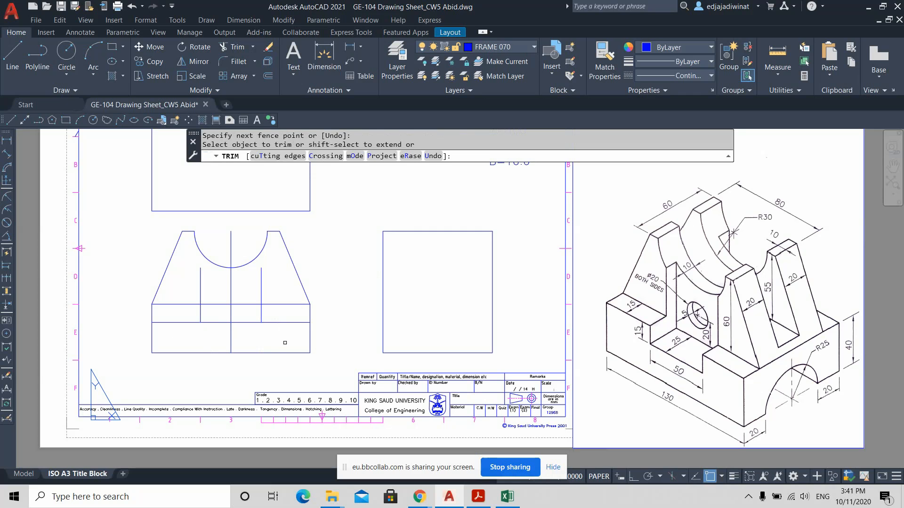
pyautogui.moveTo(248, 313)
pyautogui.mouseDown()
pyautogui.moveTo(244, 299)
pyautogui.moveTo(229, 311)
pyautogui.moveTo(217, 297)
pyautogui.mouseUp()
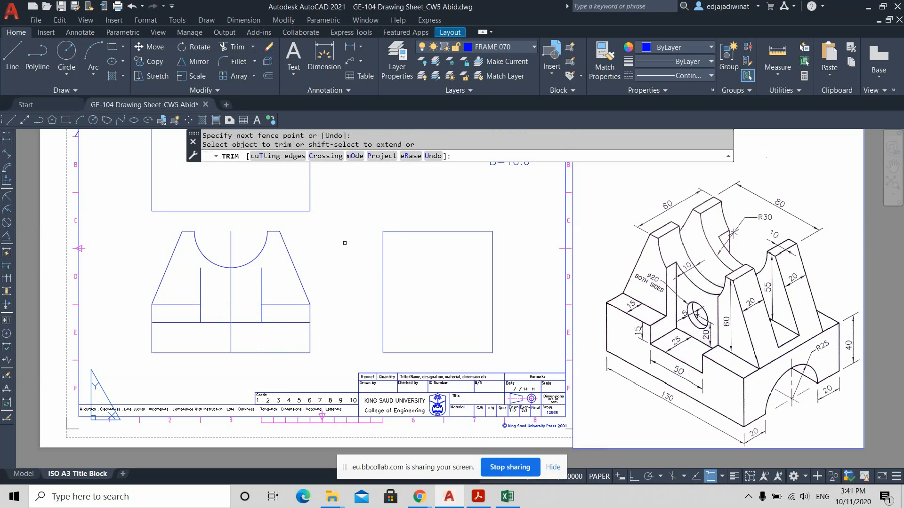
pyautogui.press('Escape')
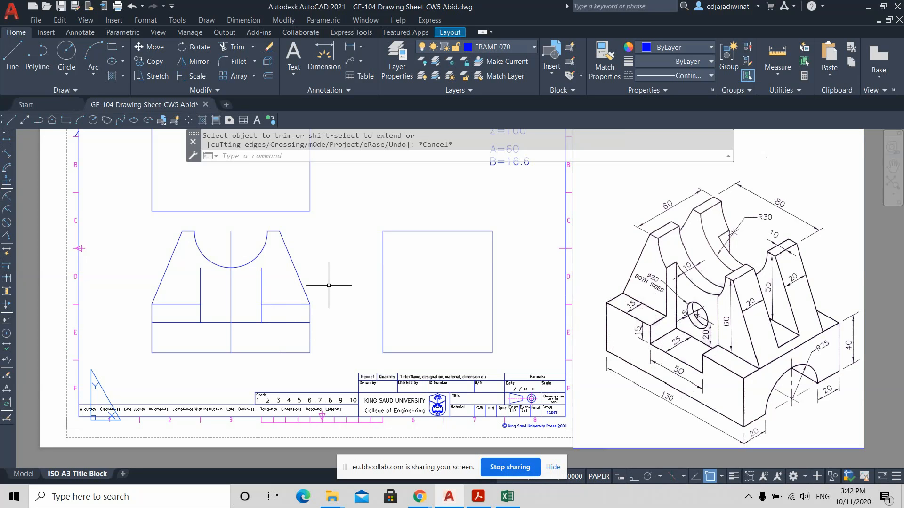
# Trim the slot floor line outside the two slot side lines in the front view
pyautogui.click(234, 47)
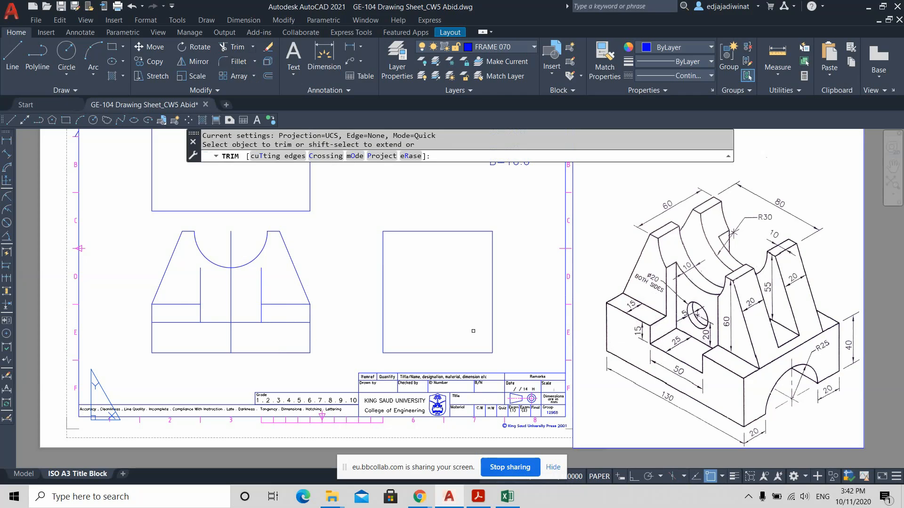
pyautogui.moveTo(285, 343); pyautogui.dragTo(282, 318)
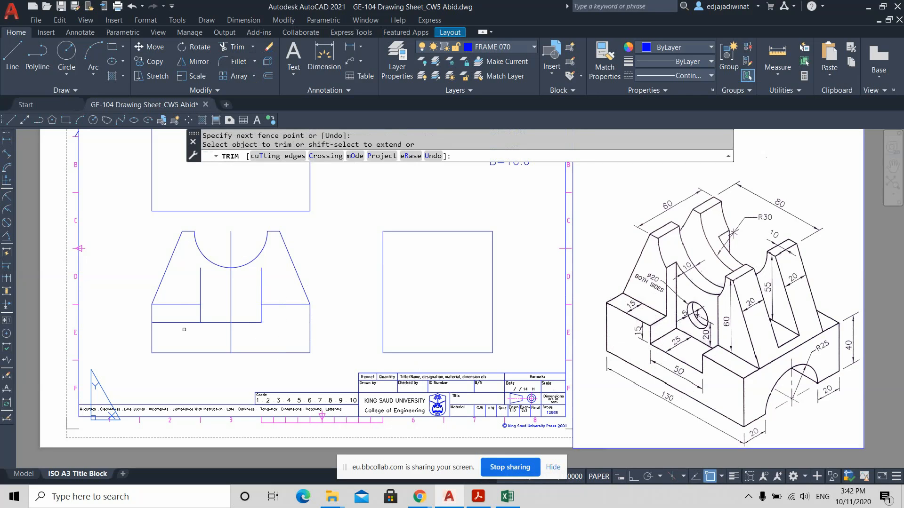
pyautogui.moveTo(184, 330); pyautogui.dragTo(182, 308)
pyautogui.press('Escape')
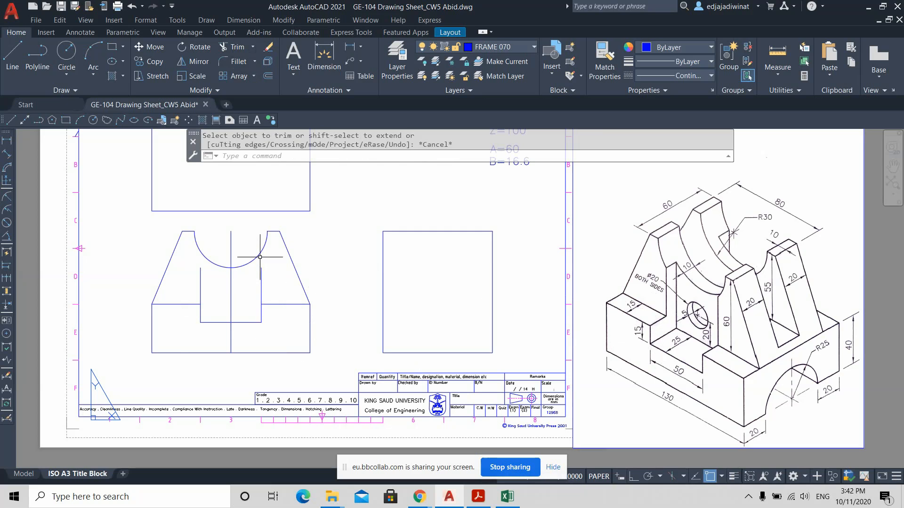
# Extend both slot side lines in the front view up to the semicircular arc
pyautogui.click(252, 47)
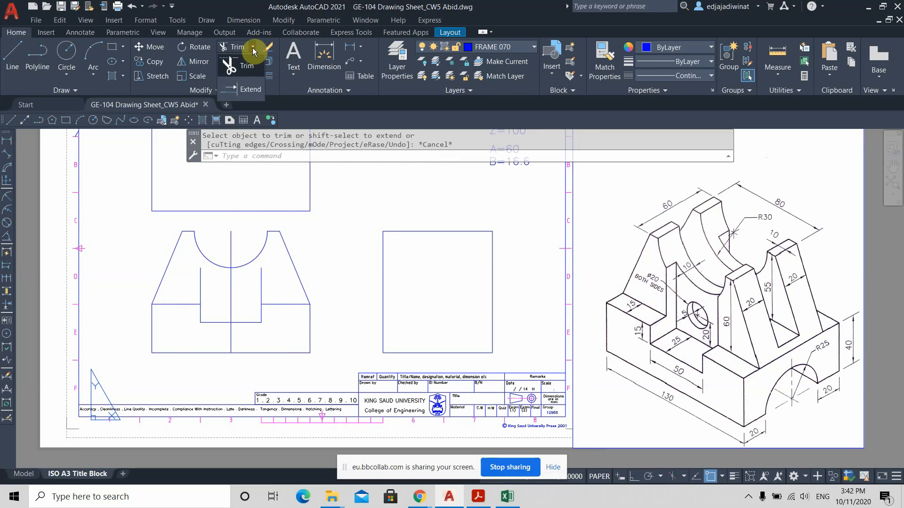
pyautogui.click(241, 90)
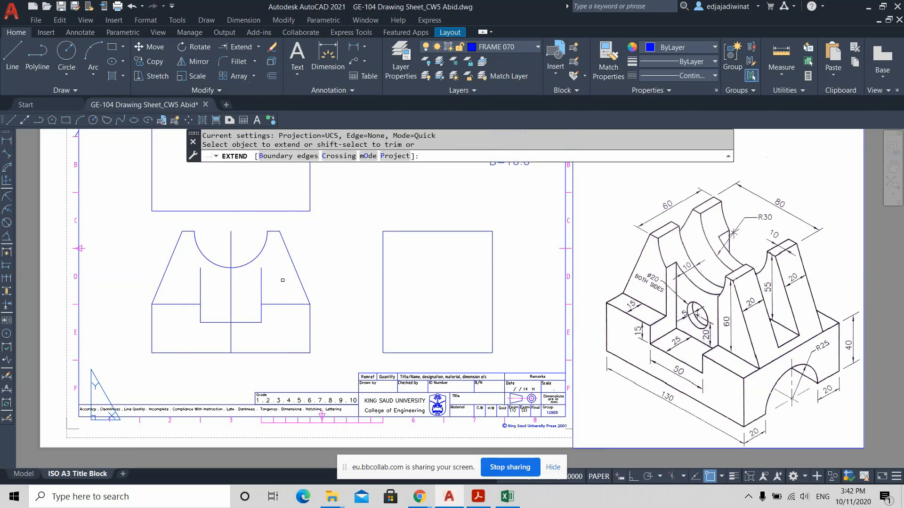
pyautogui.moveTo(283, 282); pyautogui.dragTo(260, 276)
pyautogui.moveTo(201, 283); pyautogui.dragTo(196, 276)
pyautogui.press('Escape')
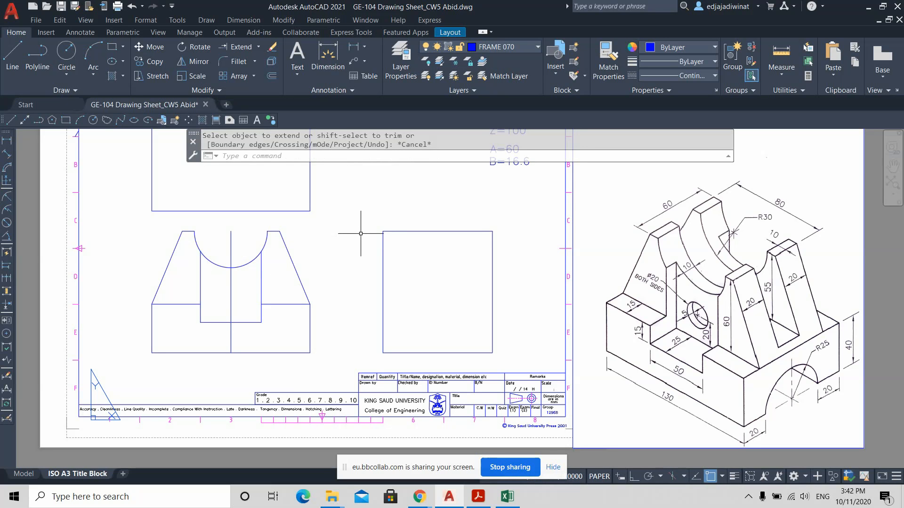
pyautogui.scroll(2, 338, 319)
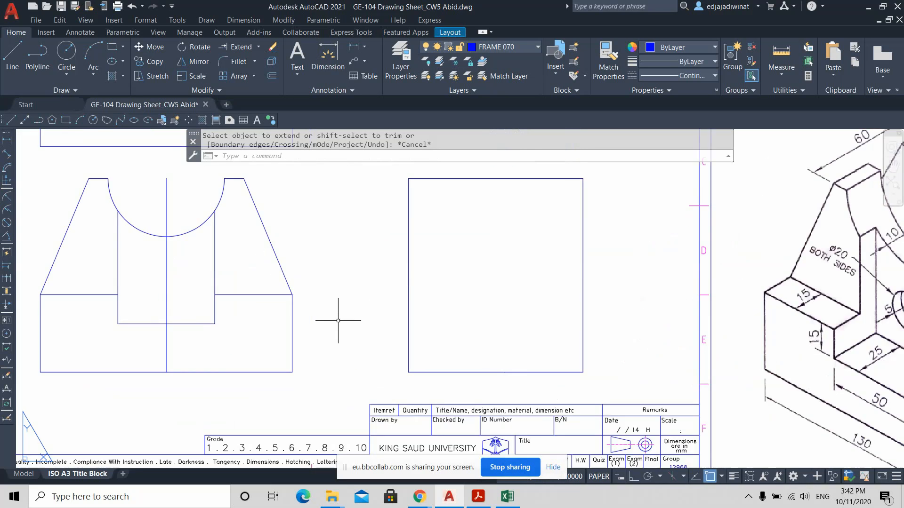
pyautogui.scroll(-2, 338, 319)
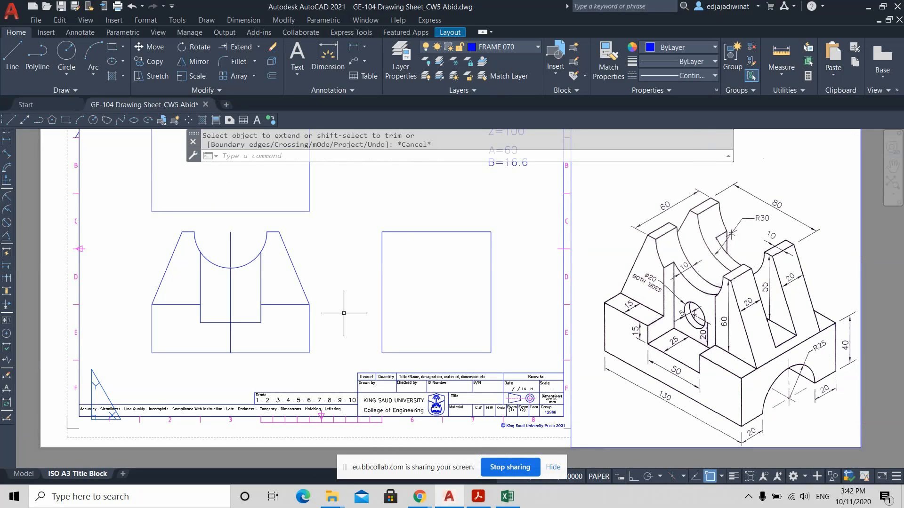
pyautogui.moveTo(346, 304); pyautogui.dragTo(391, 289, button='middle')
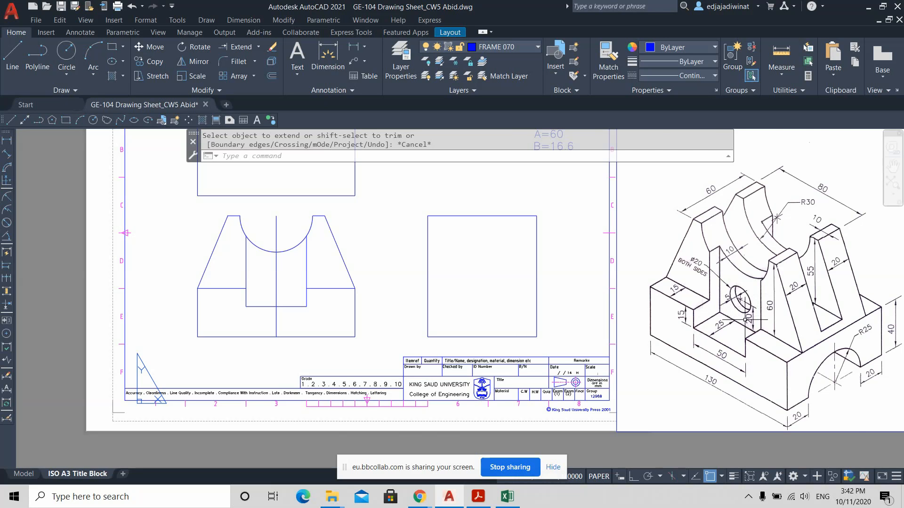
pyautogui.scroll(2, 755, 318)
pyautogui.scroll(-2, 787, 305)
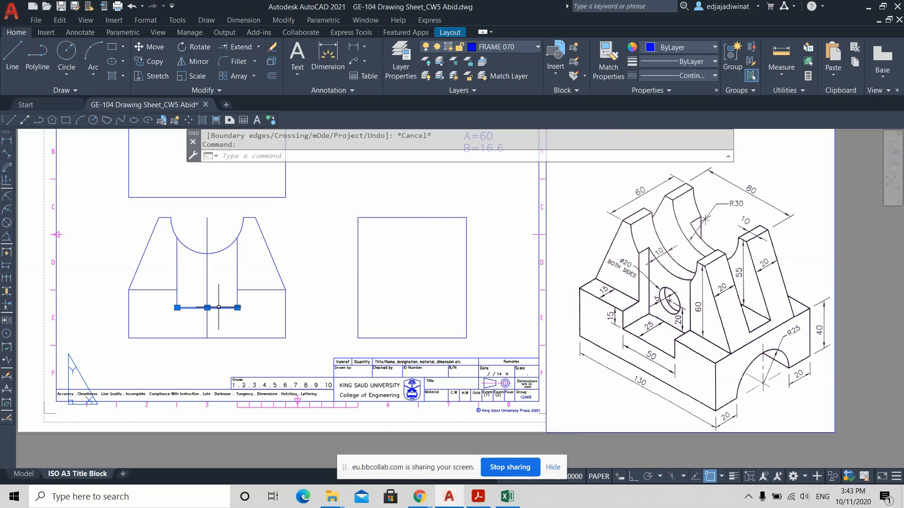
pyautogui.press('Escape')
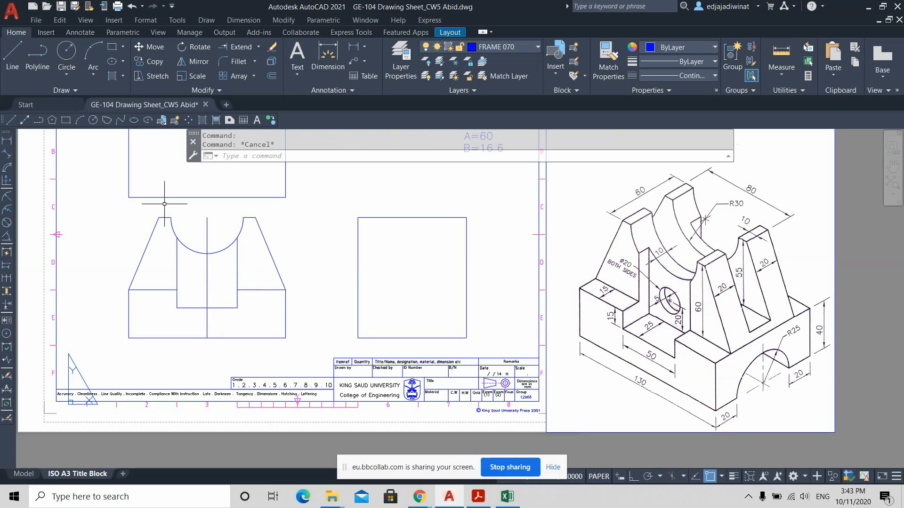
# Offset the slot floor line 20 mm upward in the front view to locate the hole's centre height
pyautogui.click(271, 76)
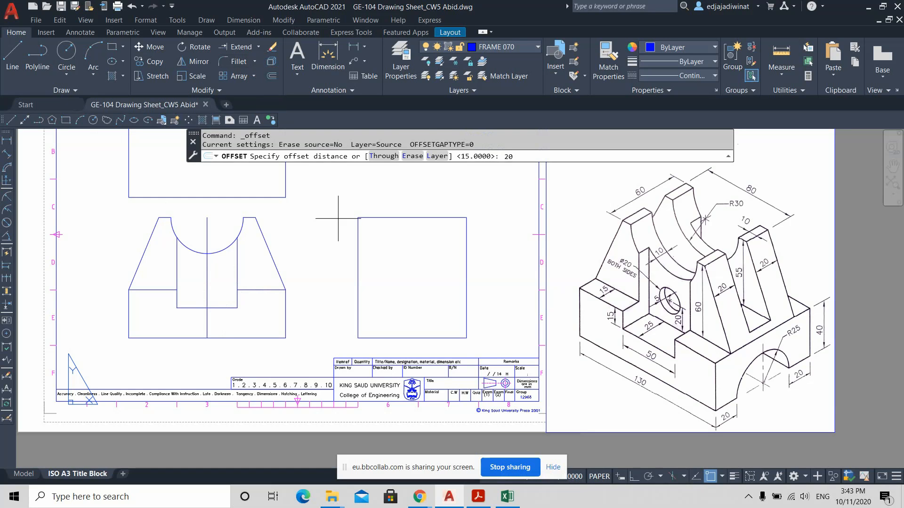
pyautogui.press('Return')
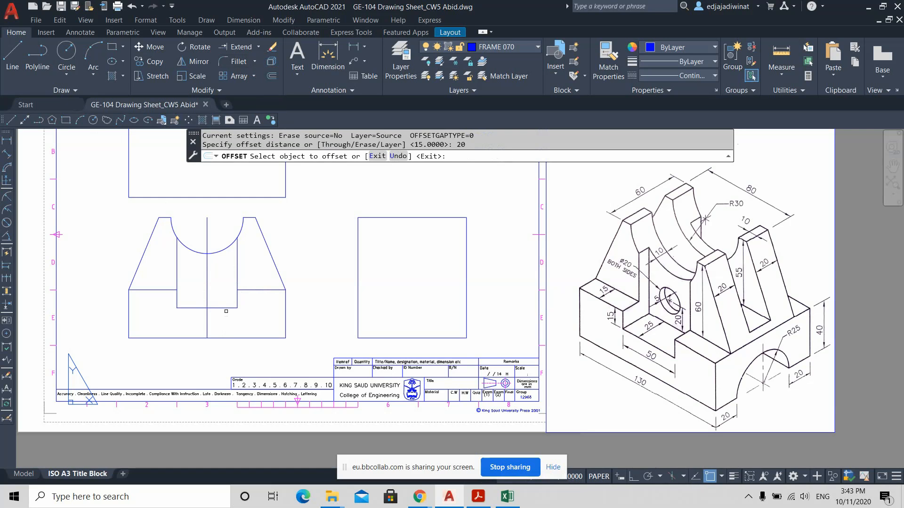
pyautogui.click(226, 308)
pyautogui.click(228, 275)
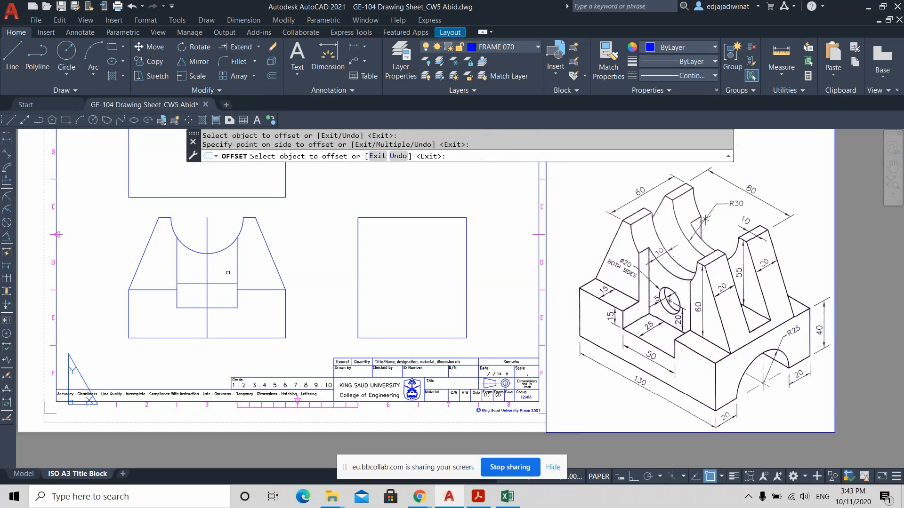
pyautogui.press('Return')
pyautogui.scroll(4, 221, 277)
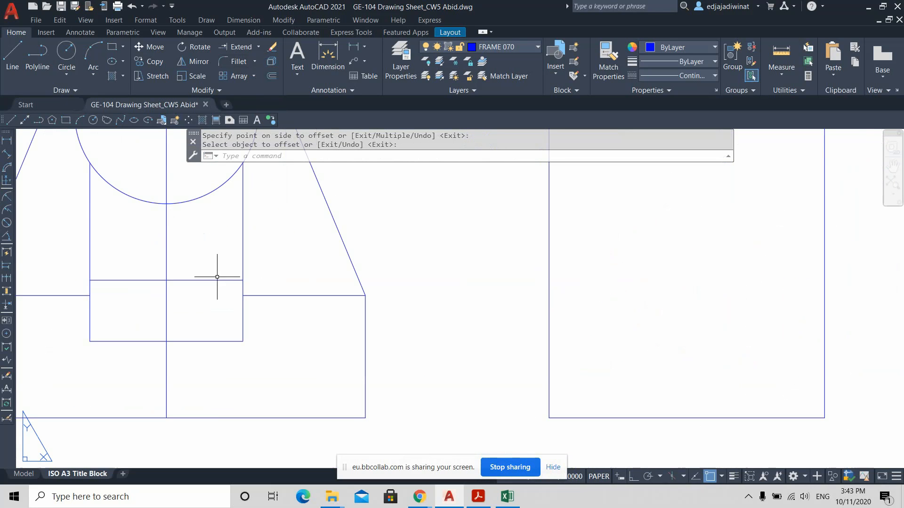
pyautogui.scroll(-4, 183, 276)
pyautogui.moveTo(186, 276); pyautogui.dragTo(292, 271, button='middle')
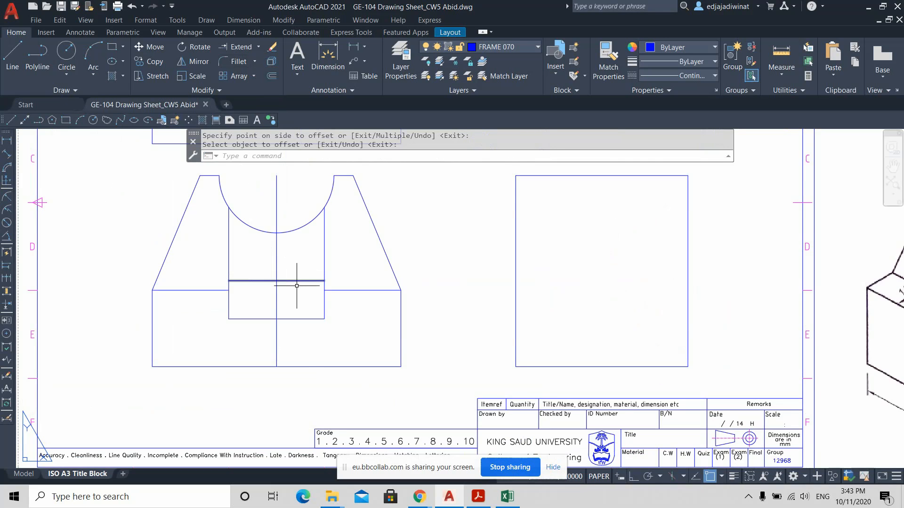
# Draw a circle of radius 10 mm centred where the vertical centreline meets the hole's centre height line in the front view
pyautogui.scroll(-2, 305, 283)
pyautogui.click(75, 57)
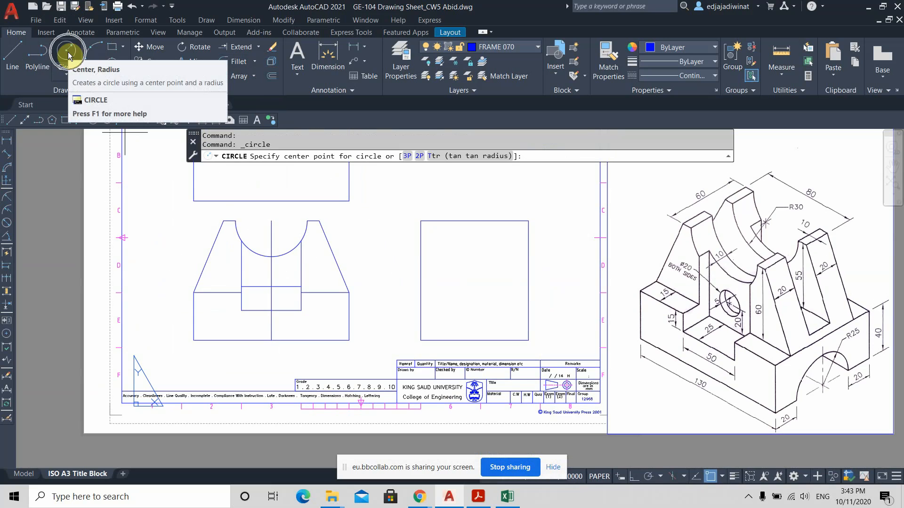
pyautogui.click(271, 286)
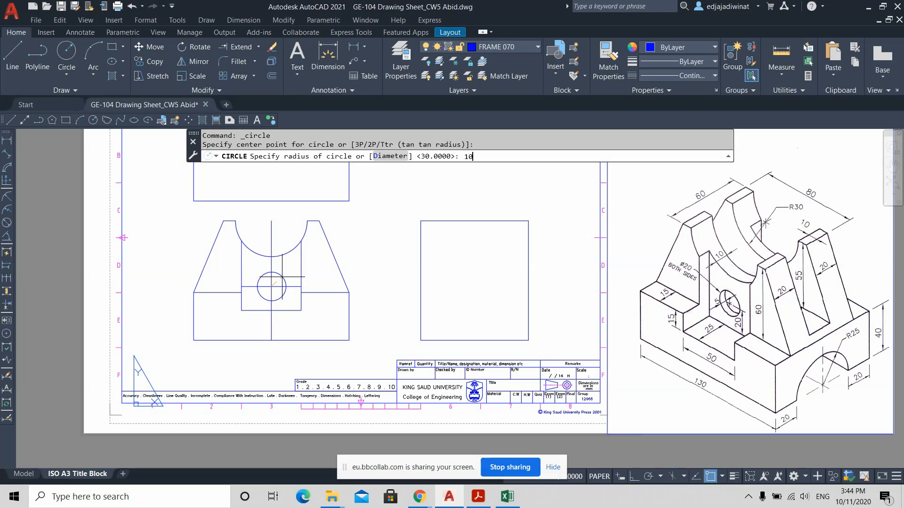
pyautogui.press('Return')
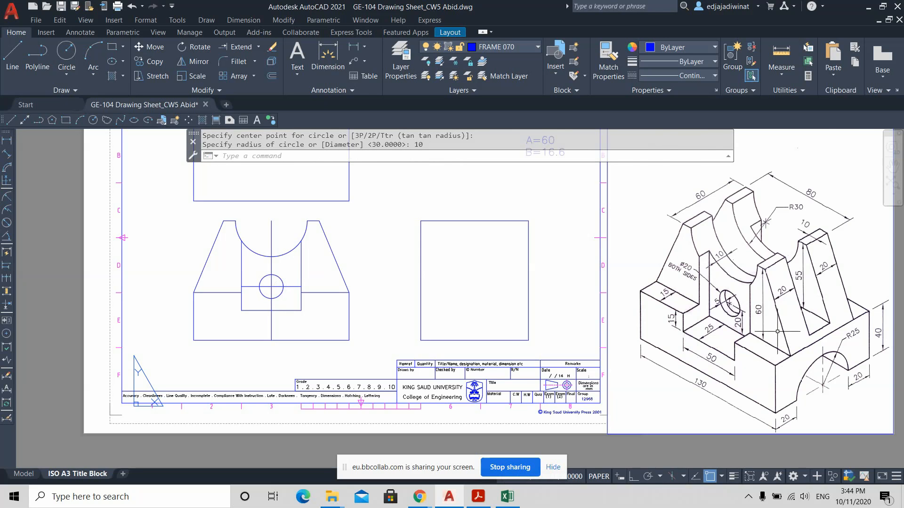
# Examine the Ø20 hole, the groove between the uprights and the R25 arch in the isometric drawing
pyautogui.scroll(2, 753, 327)
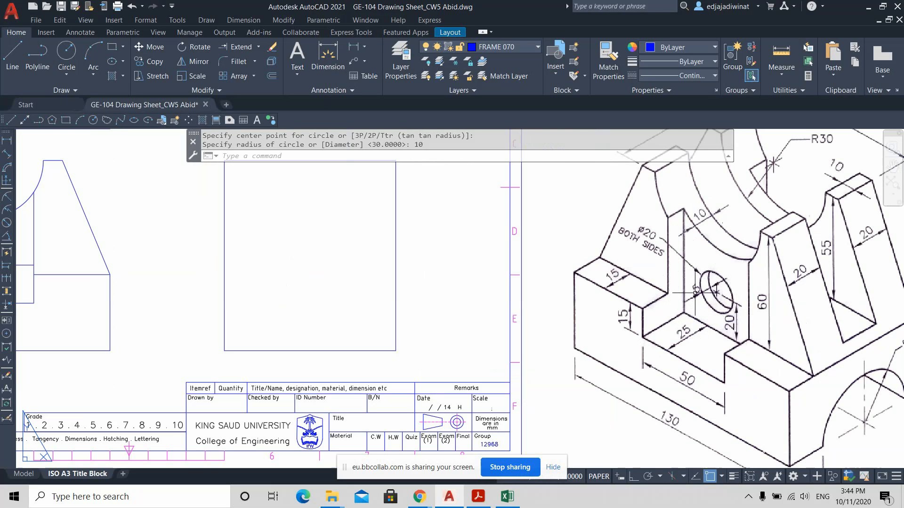
pyautogui.scroll(-2, 695, 292)
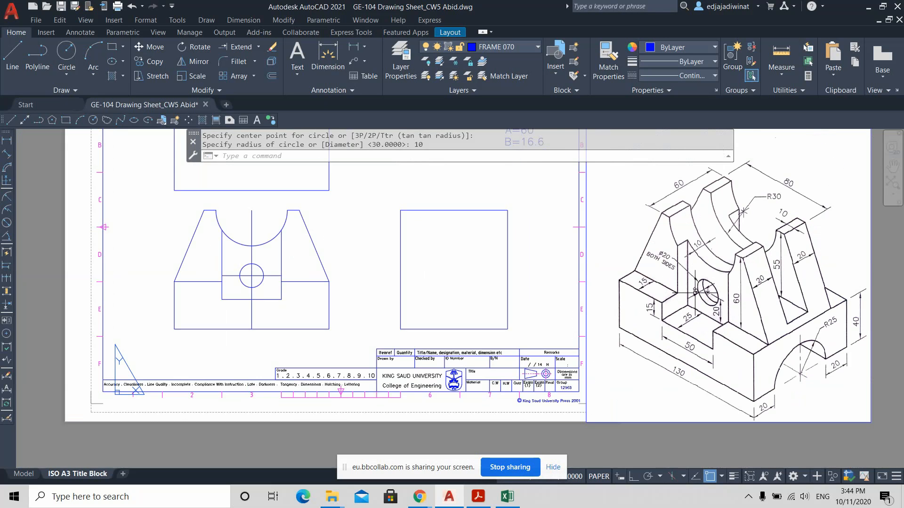
pyautogui.click(260, 284)
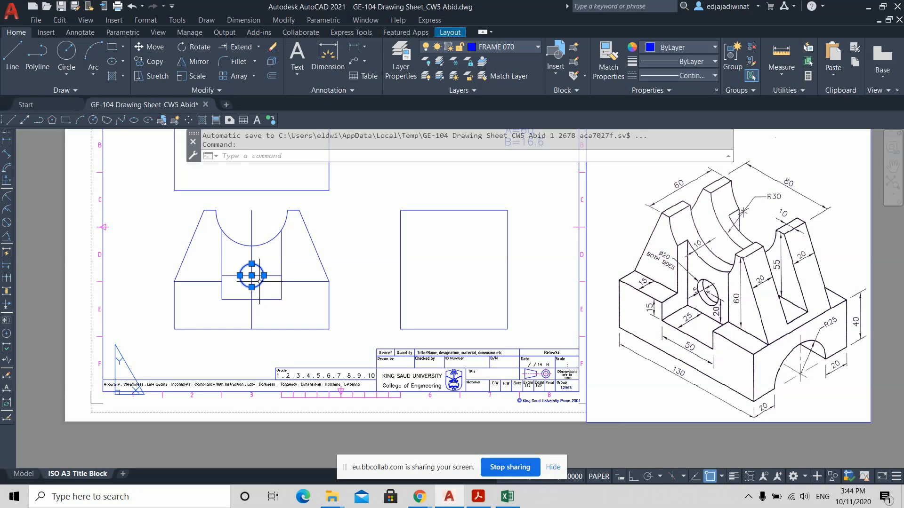
pyautogui.press('Escape')
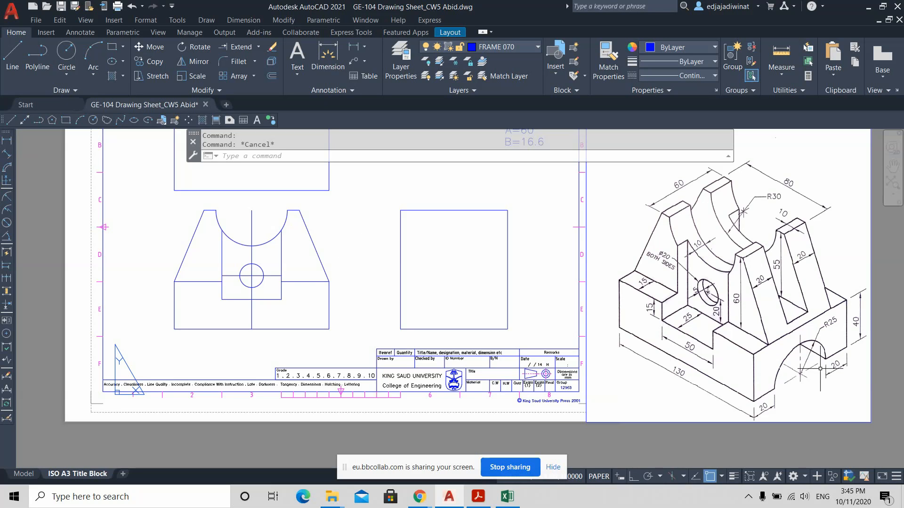
pyautogui.press('ctrl')
pyautogui.press('ctrl')
pyautogui.press('ctrl')
pyautogui.press('ctrl')
pyautogui.press('ctrl')
pyautogui.scroll(2, 787, 303)
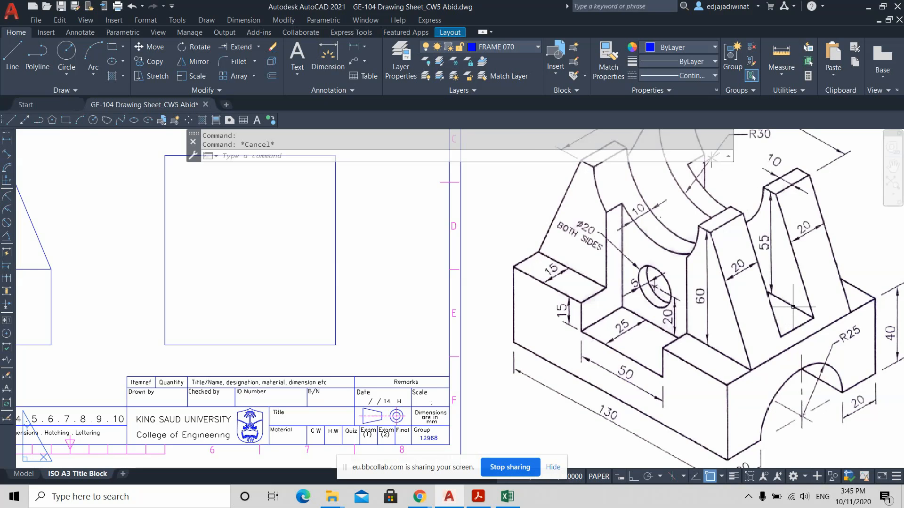
pyautogui.scroll(-2, 792, 306)
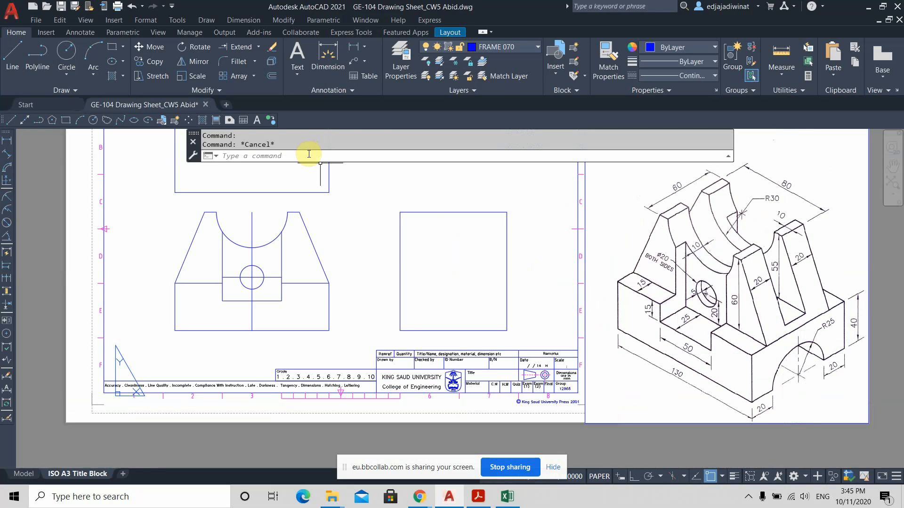
# Offset the base line of the front view 25 mm upward to locate the top of the R25 arch
pyautogui.click(276, 76)
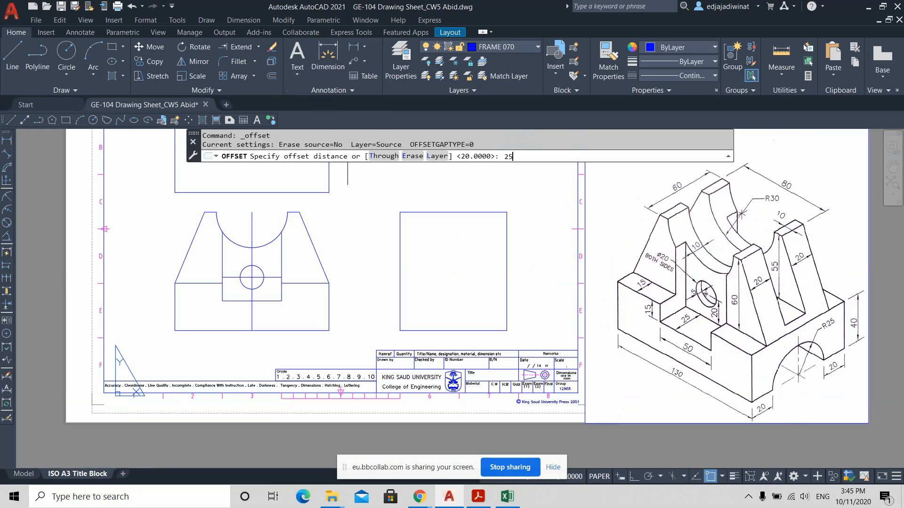
pyautogui.write('25')
pyautogui.press('Return')
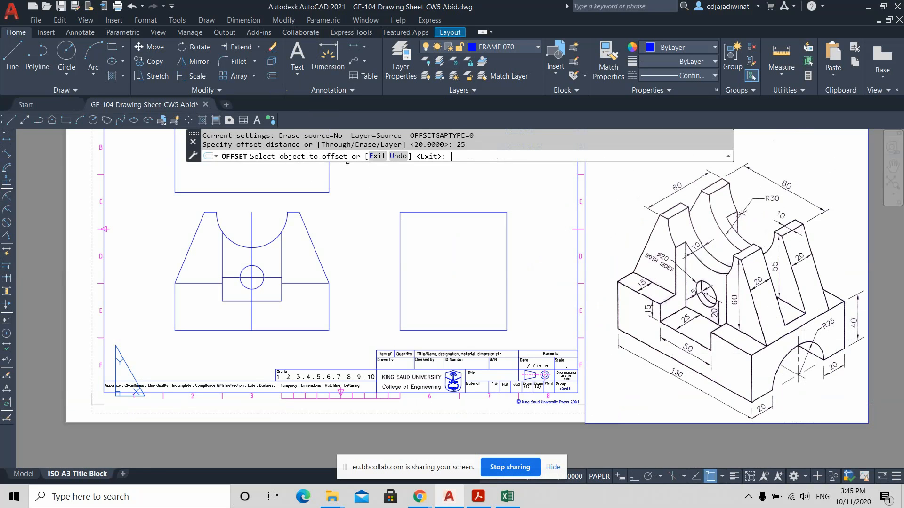
pyautogui.click(276, 330)
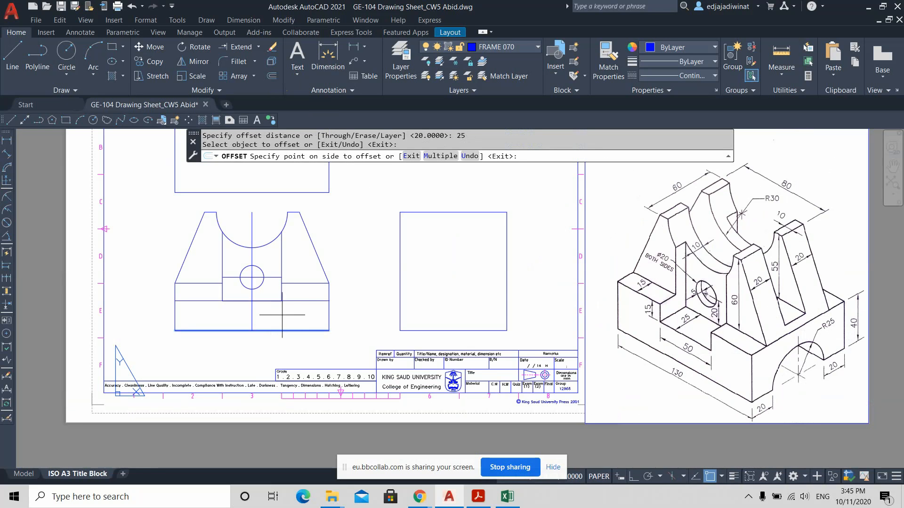
pyautogui.click(283, 315)
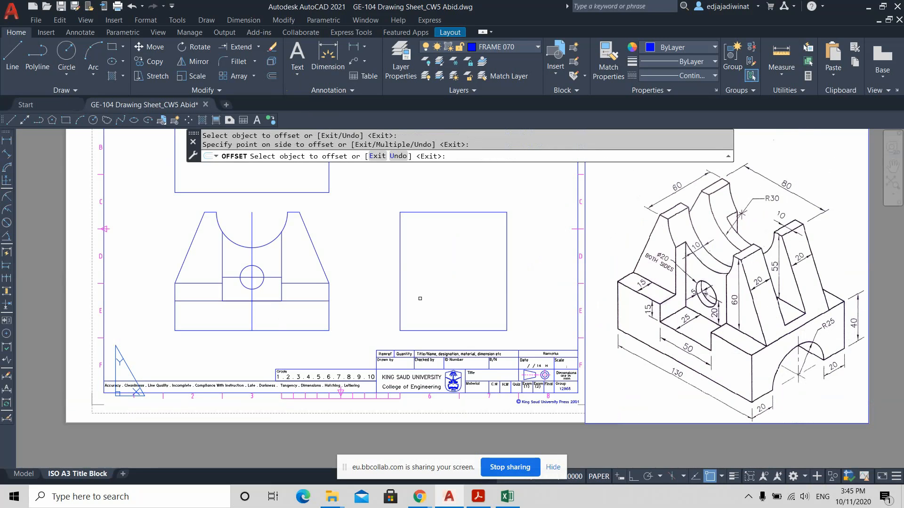
pyautogui.press('Escape')
# Change the linetype of the line 25 mm above the front view's base to HIDDEN2
pyautogui.click(314, 309)
pyautogui.click(304, 297)
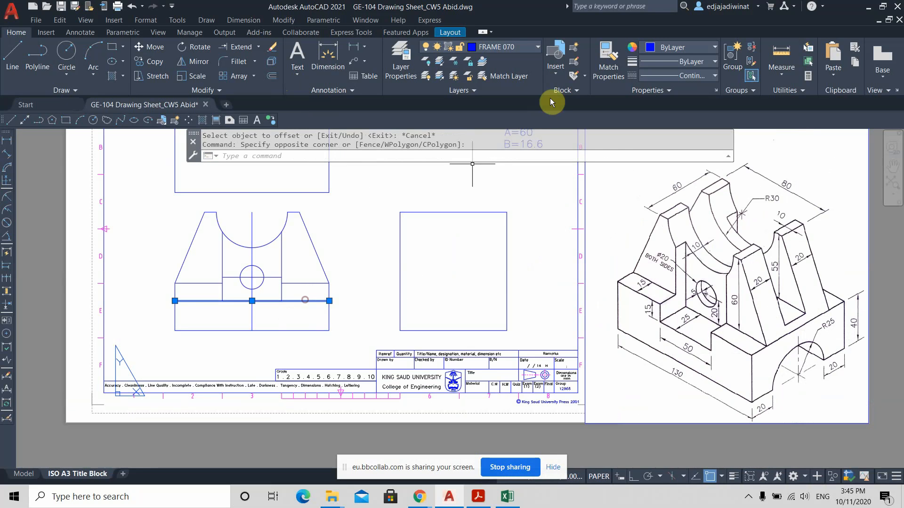
pyautogui.click(713, 75)
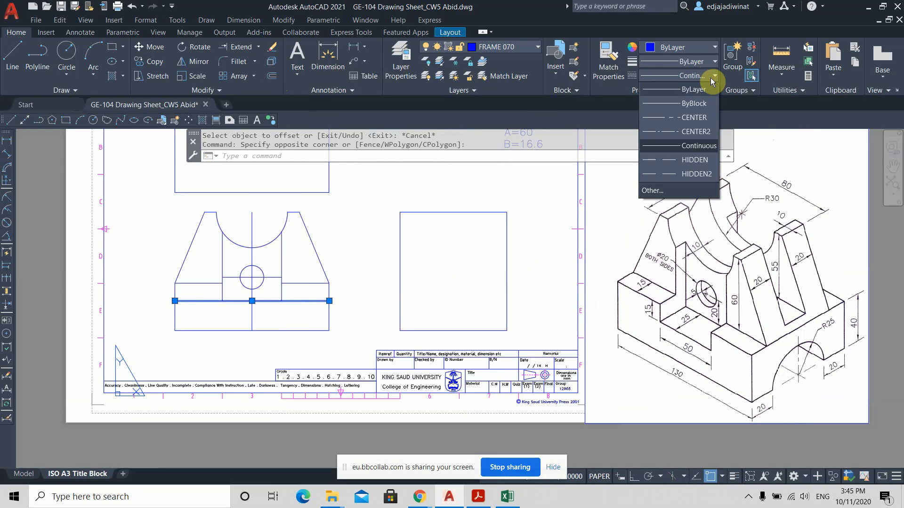
pyautogui.click(687, 174)
pyautogui.press('Escape')
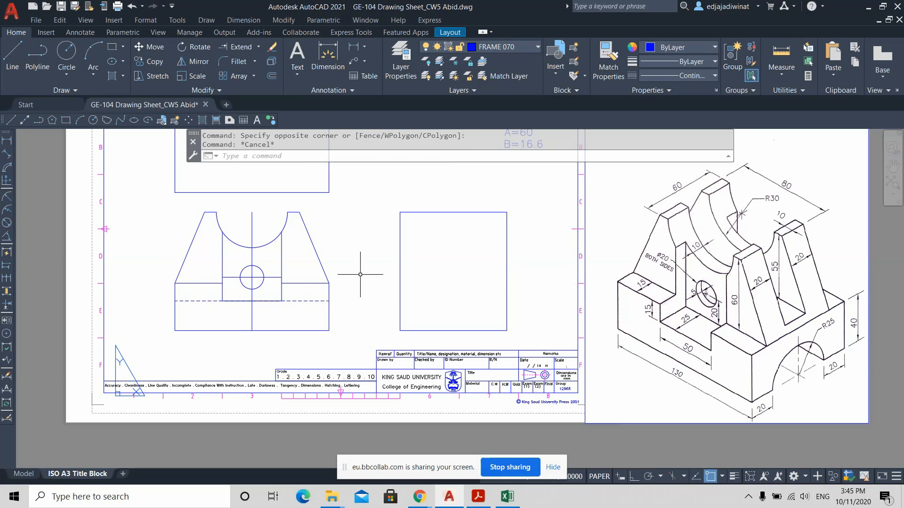
# Examine the 55 mm deep groove between the uprights in the isometric drawing and its height relative to the base top
pyautogui.scroll(2, 280, 301)
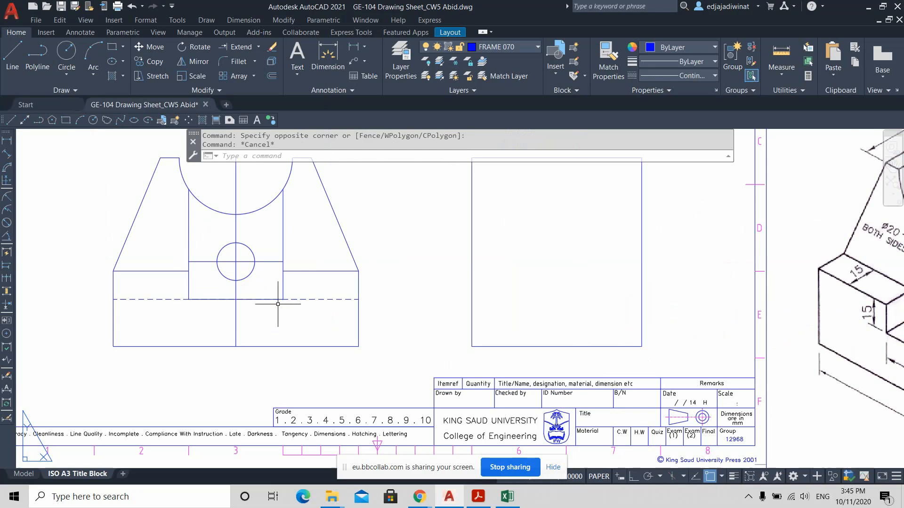
pyautogui.scroll(-1, 423, 224)
pyautogui.scroll(1, 460, 236)
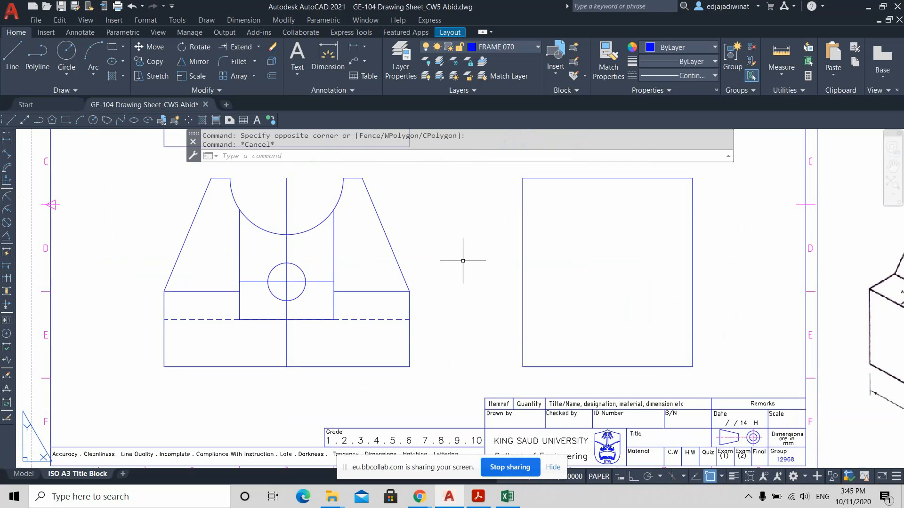
pyautogui.scroll(-2, 463, 261)
pyautogui.moveTo(474, 279); pyautogui.dragTo(405, 271, button='middle')
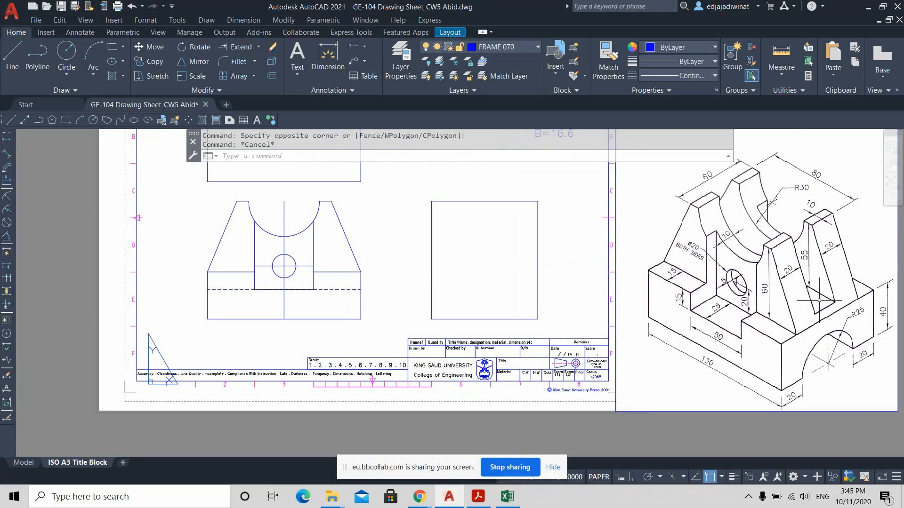
pyautogui.press('ctrl')
pyautogui.press('ctrl')
pyautogui.press('ctrl')
pyautogui.press('ctrl')
pyautogui.press('ctrl')
pyautogui.press('ctrl')
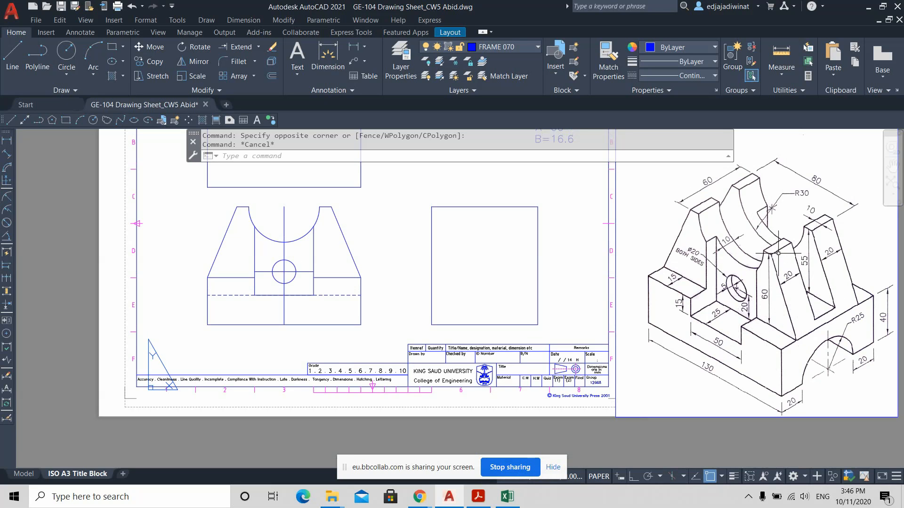
pyautogui.press('ctrl')
pyautogui.press('ctrl')
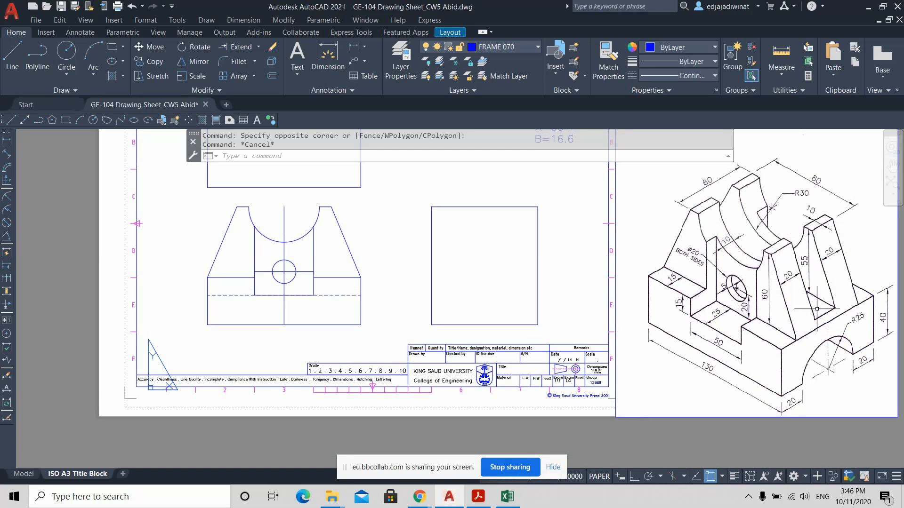
pyautogui.press('ctrl')
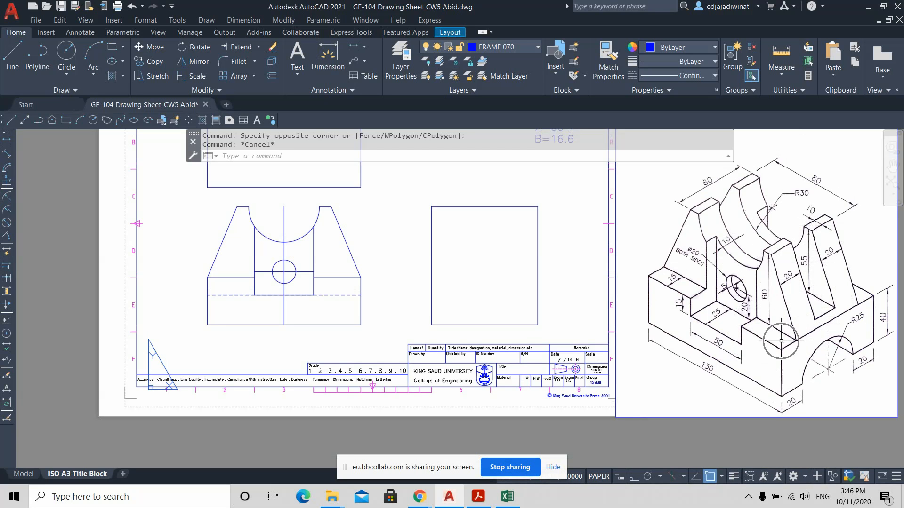
pyautogui.press('ctrl')
pyautogui.press('ctrl')
pyautogui.press('ctrl')
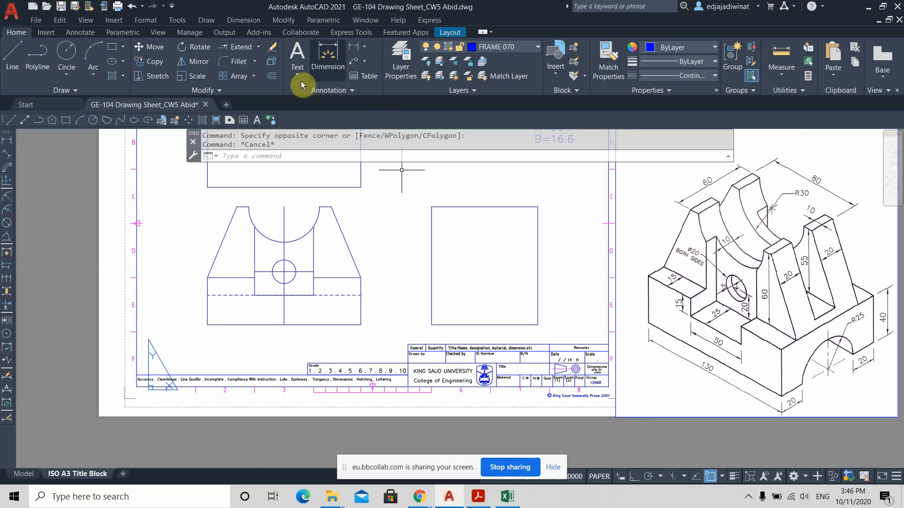
# Offset both base top line segments 5 mm upward in the front view to mark the groove floor
pyautogui.click(267, 76)
pyautogui.write('5')
pyautogui.press('Return')
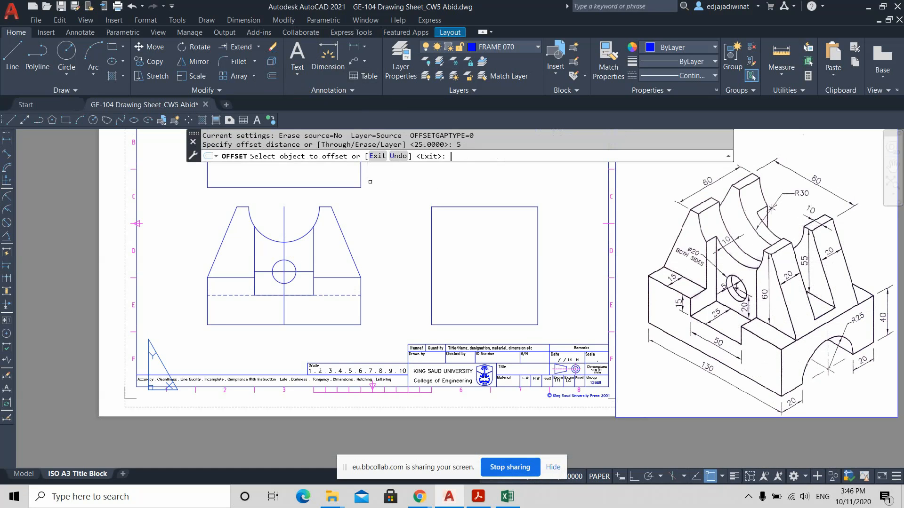
pyautogui.click(334, 277)
pyautogui.click(333, 260)
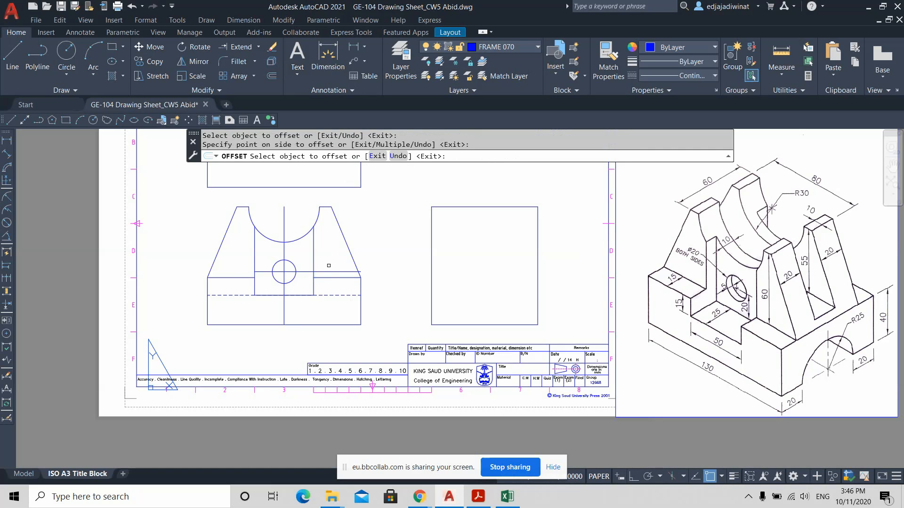
pyautogui.click(225, 277)
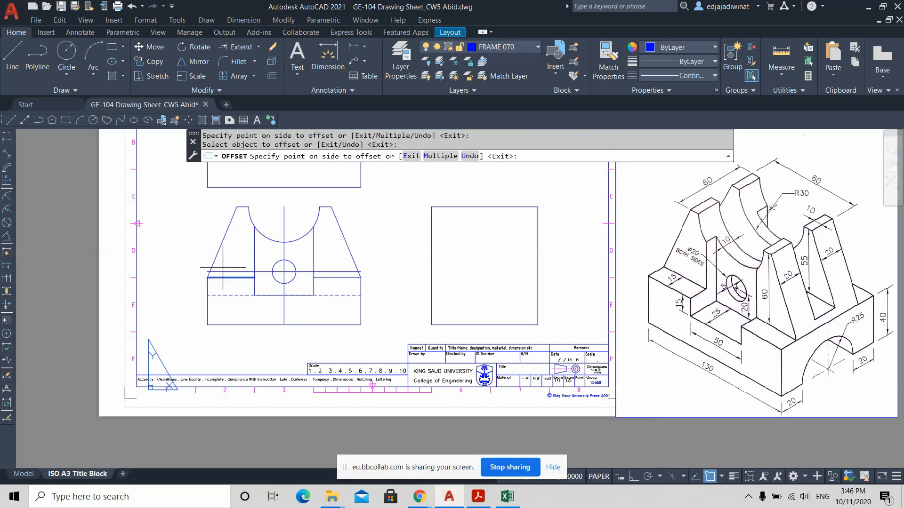
pyautogui.click(223, 266)
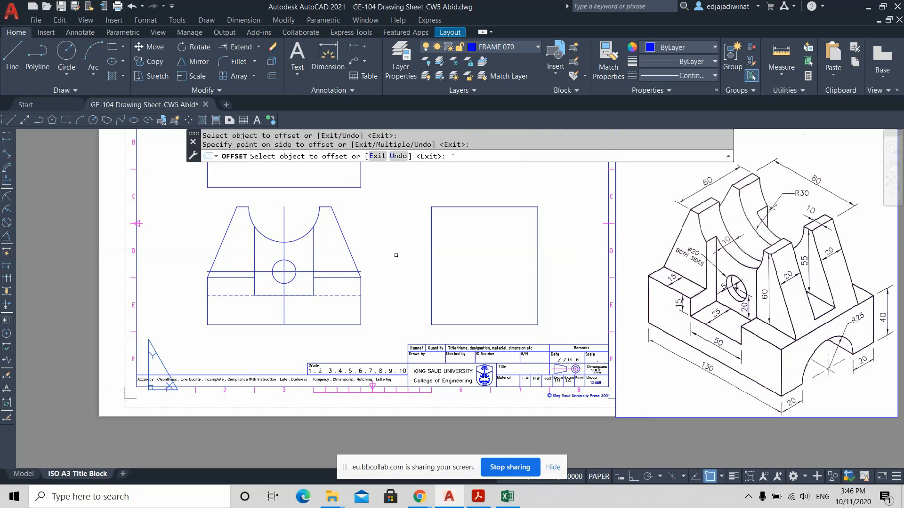
pyautogui.press('Escape')
pyautogui.press('Escape')
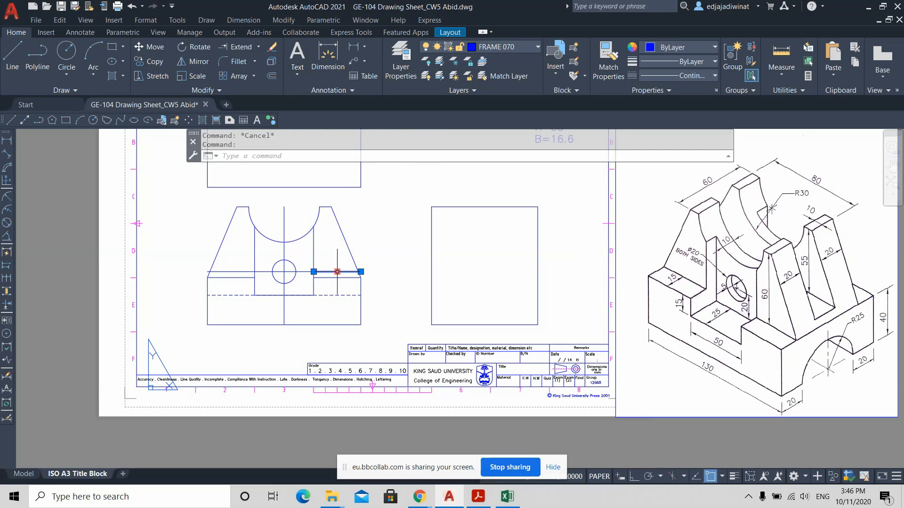
# Compare the two groove floor segments with the hole's horizontal centre line in the front view
pyautogui.click(226, 272)
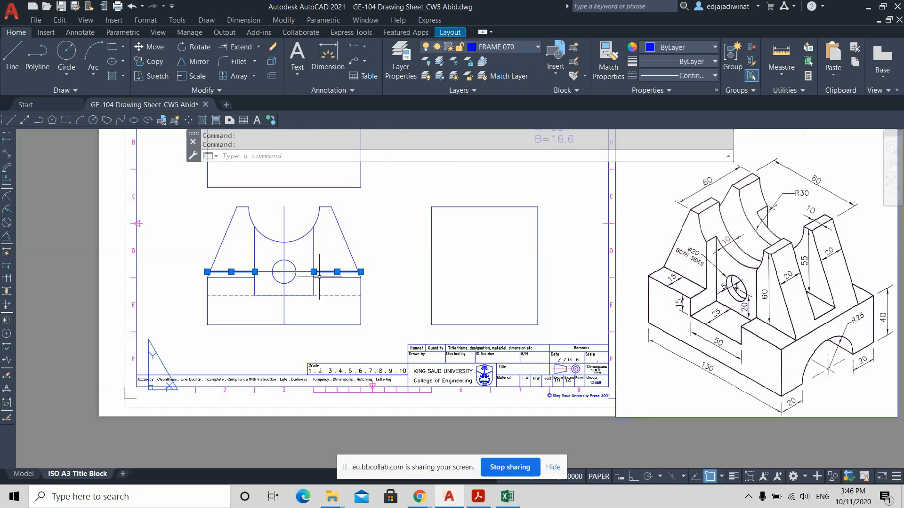
pyautogui.scroll(4, 306, 275)
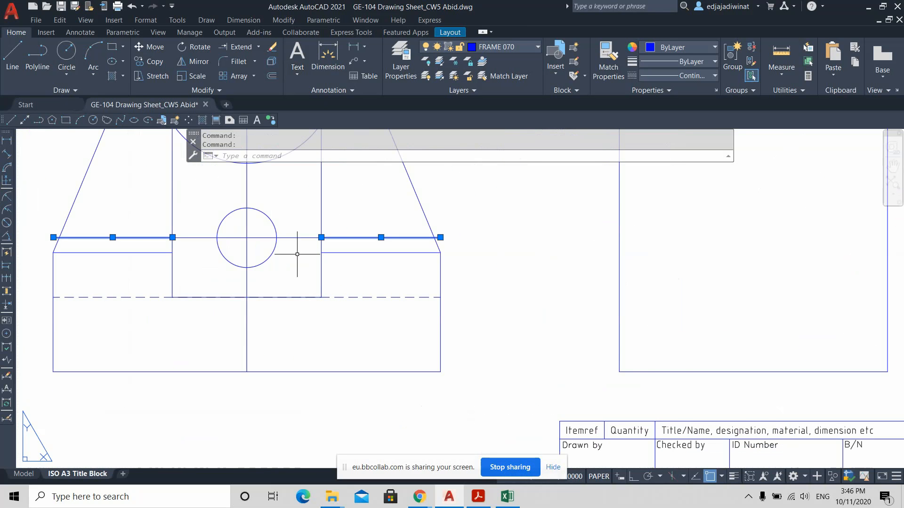
pyautogui.scroll(-2, 297, 256)
pyautogui.press('Escape')
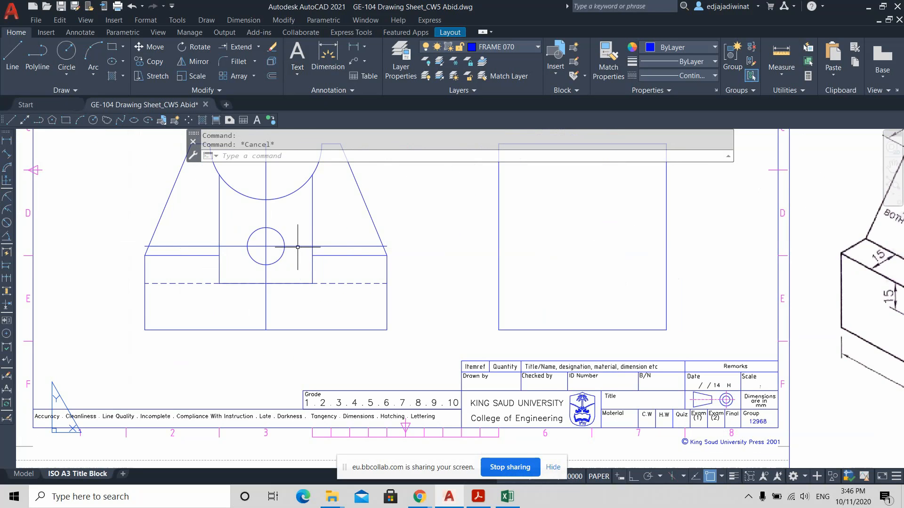
pyautogui.click(297, 247)
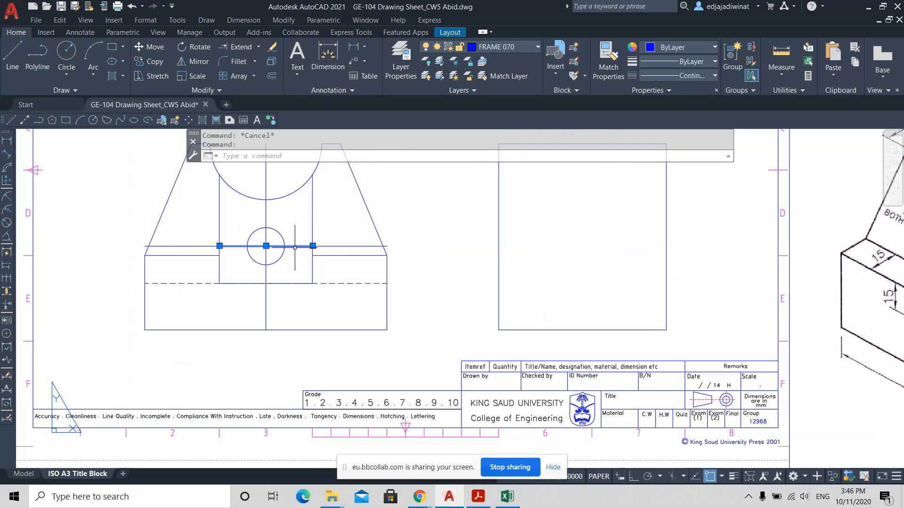
pyautogui.scroll(-2, 353, 263)
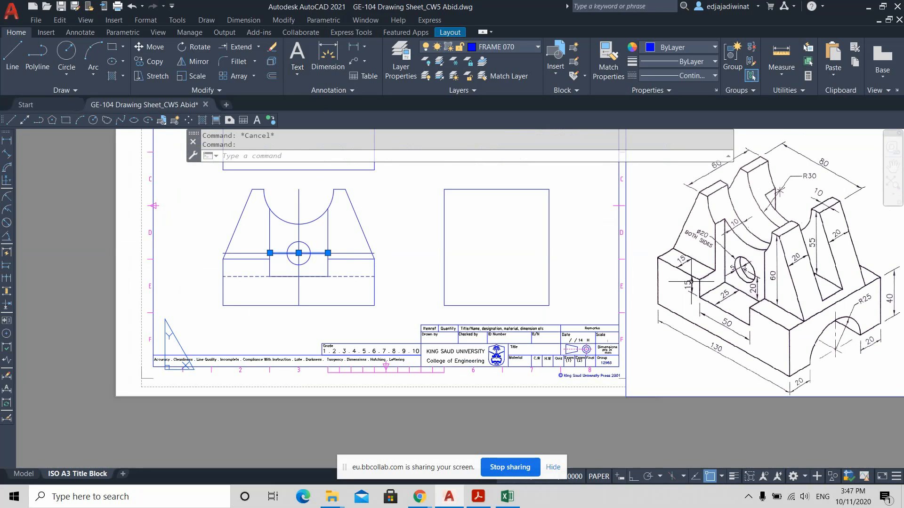
pyautogui.press('Escape')
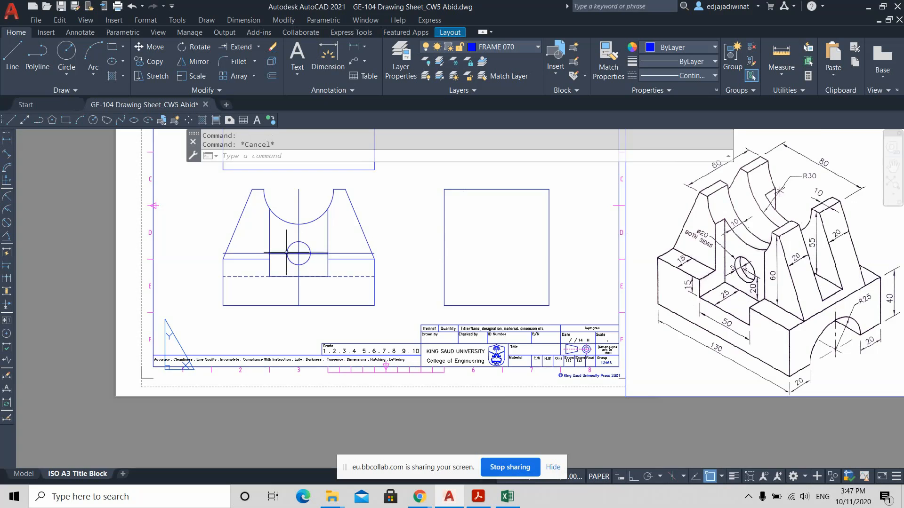
pyautogui.scroll(2, 286, 253)
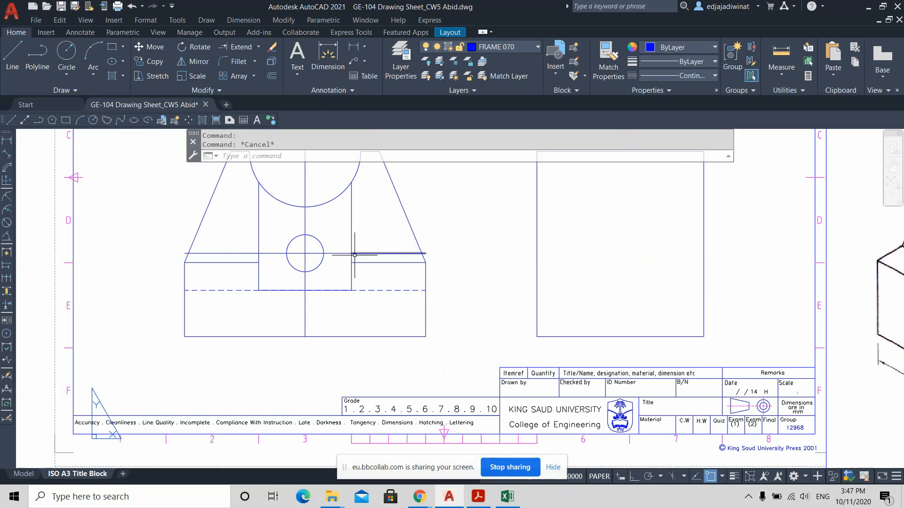
# Delete the hole's horizontal centre line and the groove floor segment on the right side of the front view
pyautogui.click(334, 253)
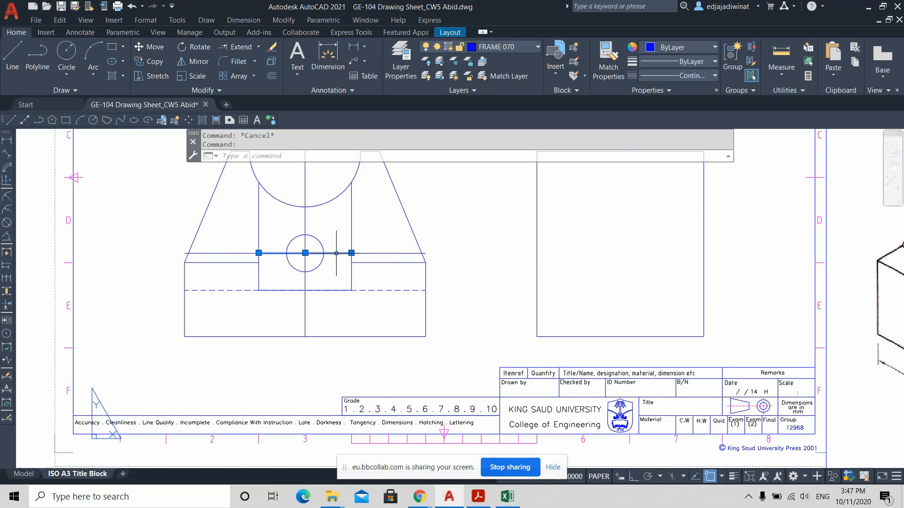
pyautogui.press('Delete')
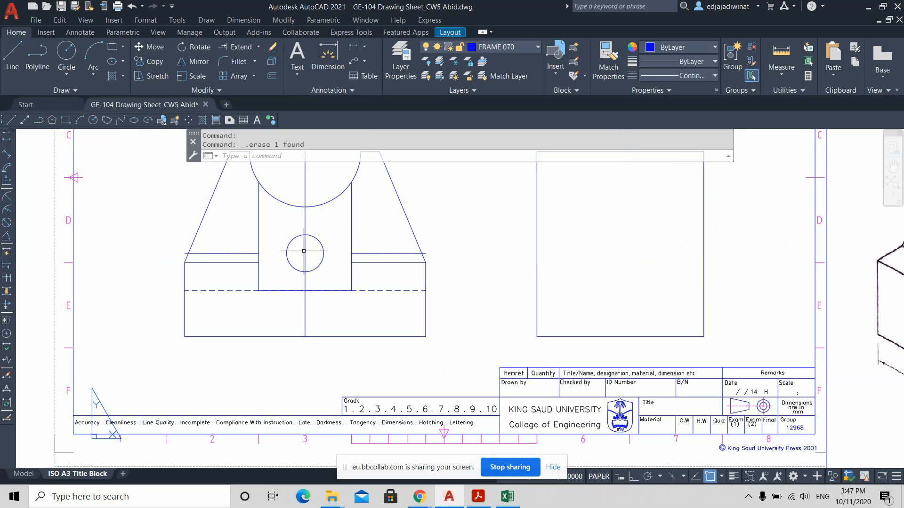
pyautogui.click(248, 254)
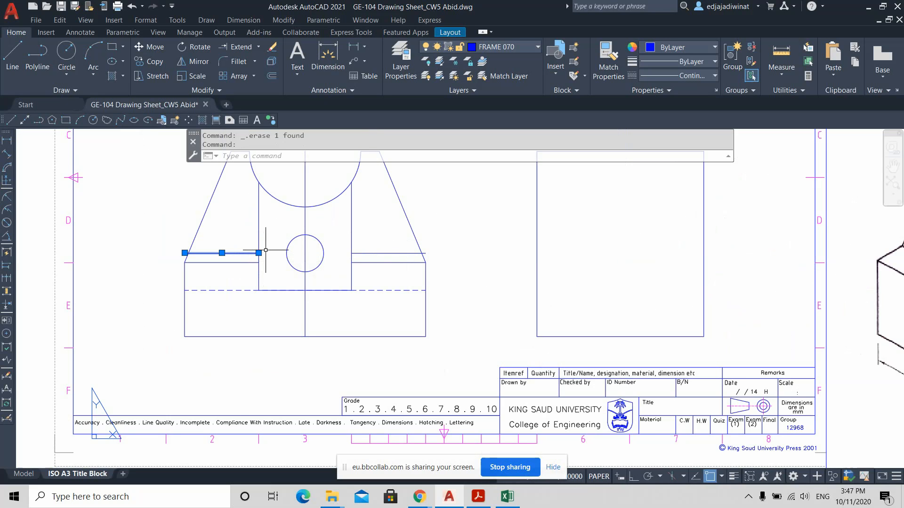
pyautogui.moveTo(259, 254)
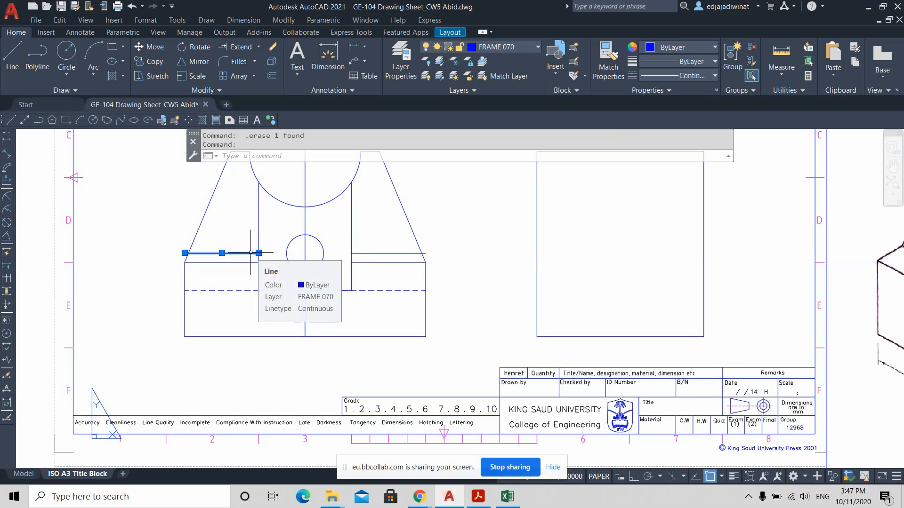
pyautogui.press('Escape')
pyautogui.click(369, 253)
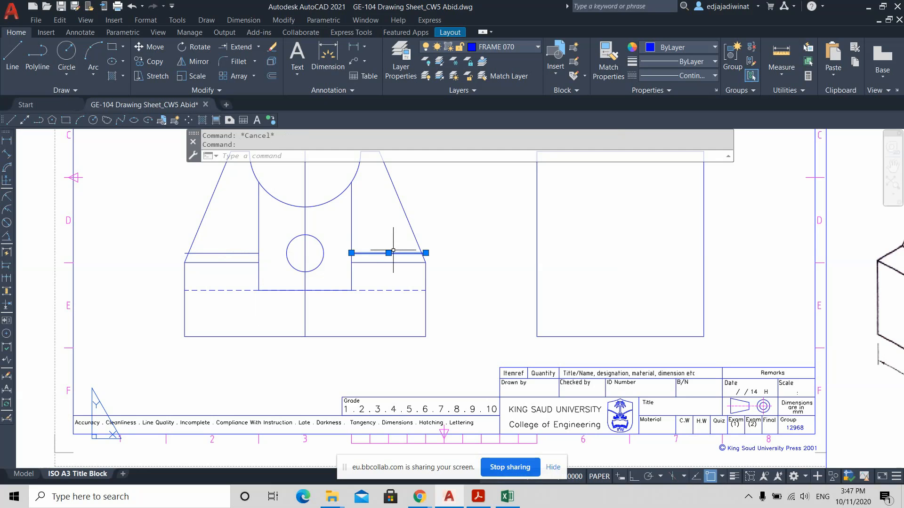
pyautogui.press('Delete')
# Stretch the remaining groove floor segment horizontally across the front view, past the right sloping edge
pyautogui.click(248, 253)
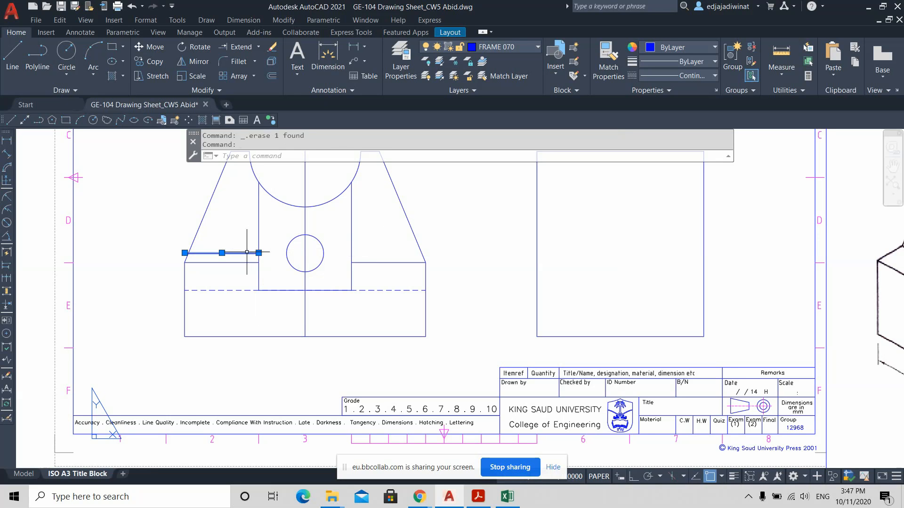
pyautogui.click(258, 253)
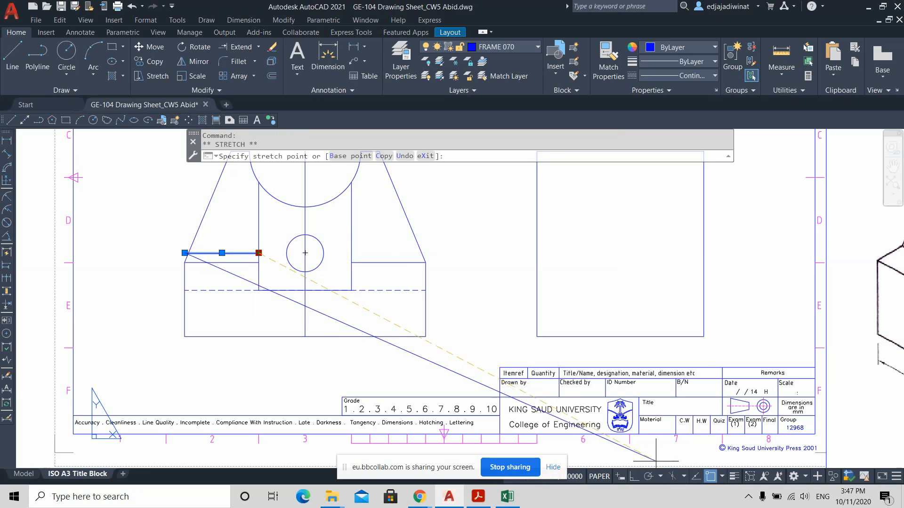
pyautogui.click(636, 478)
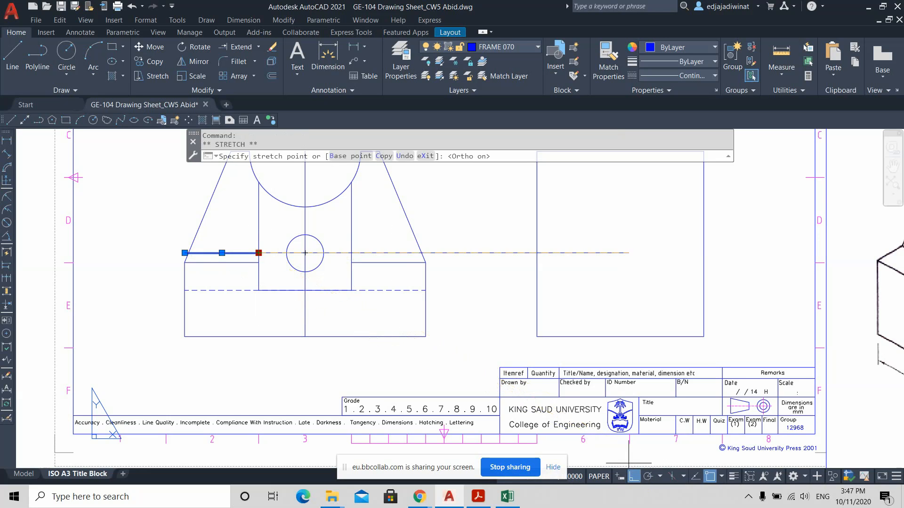
pyautogui.scroll(4, 442, 253)
pyautogui.click(420, 253)
pyautogui.scroll(-2, 420, 254)
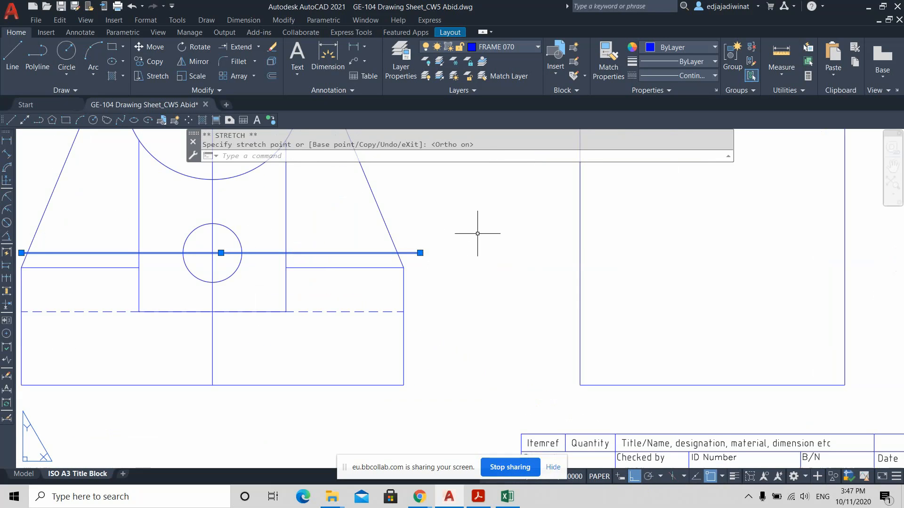
pyautogui.scroll(-5, 477, 234)
pyautogui.press('Escape')
pyautogui.scroll(2, 481, 202)
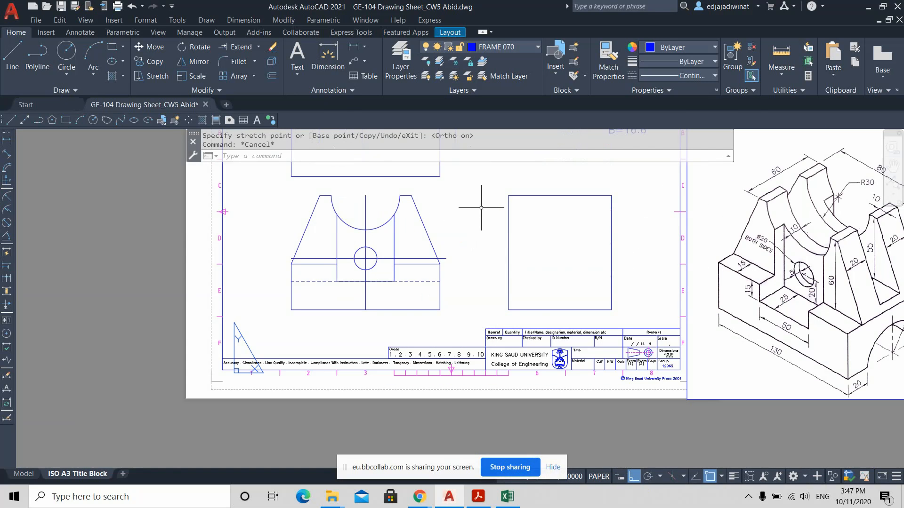
# Trim the groove floor line's overhanging ends at both sloping edges of the front view
pyautogui.click(258, 49)
pyautogui.click(243, 65)
pyautogui.scroll(4, 432, 273)
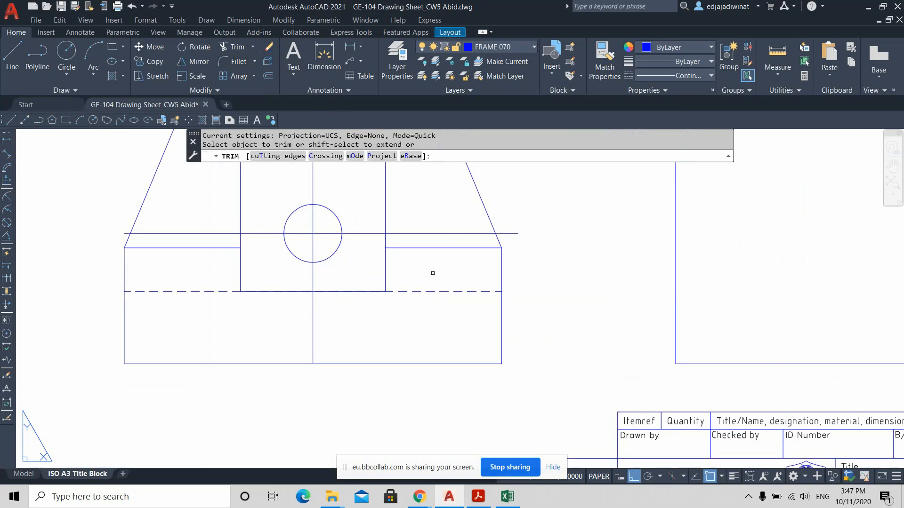
pyautogui.moveTo(517, 248)
pyautogui.mouseDown()
pyautogui.moveTo(505, 226)
pyautogui.moveTo(138, 225)
pyautogui.mouseUp()
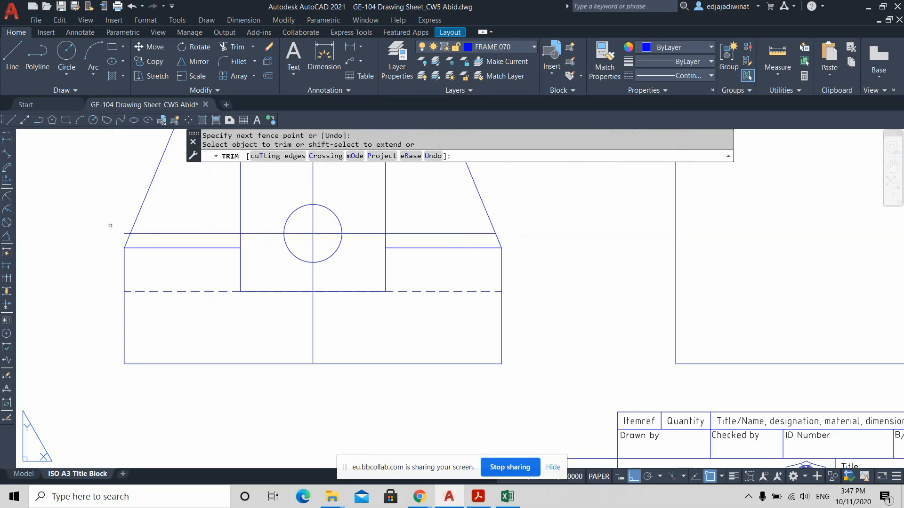
pyautogui.scroll(4, 120, 228)
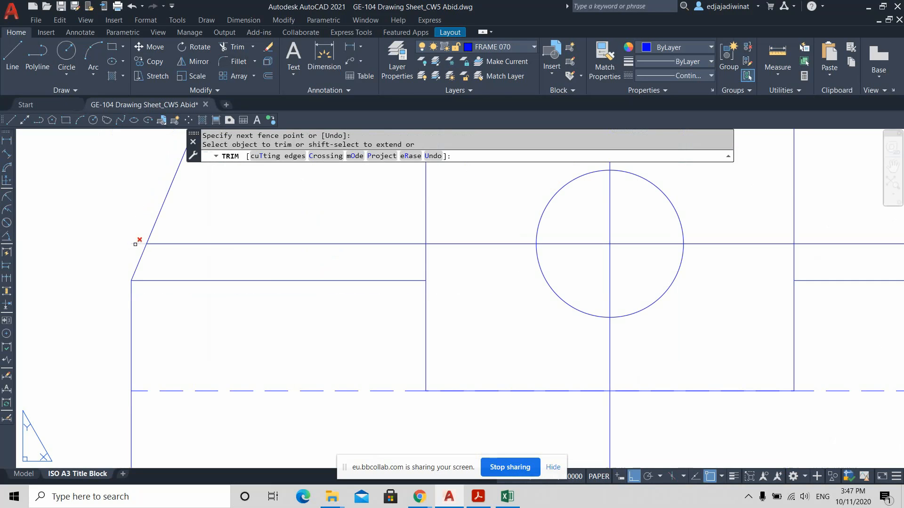
pyautogui.press('Return')
pyautogui.press('Escape')
pyautogui.scroll(-5, 481, 279)
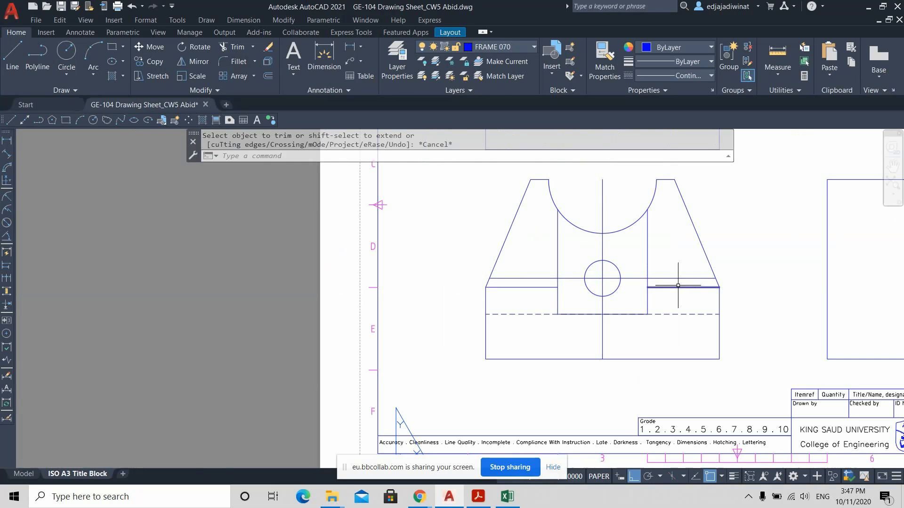
# Change the linetype of the groove floor line in the front view to HIDDEN
pyautogui.click(679, 262)
pyautogui.click(659, 282)
pyautogui.click(695, 77)
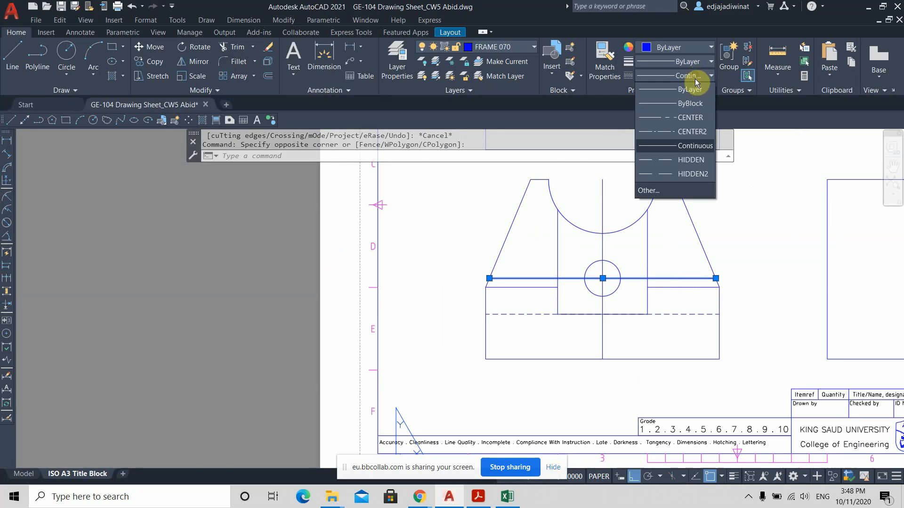
pyautogui.click(691, 160)
pyautogui.press('Escape')
pyautogui.moveTo(749, 288); pyautogui.dragTo(629, 296, button='middle')
pyautogui.scroll(-5, 742, 287)
pyautogui.scroll(2, 552, 290)
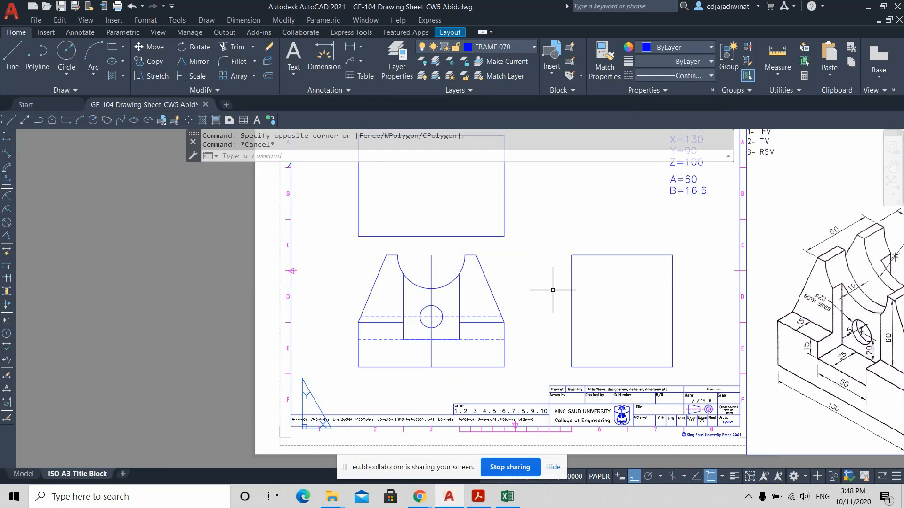
# Shorten the vertical centre line below the arc so it spans only from the hole's lower to its upper quadrant
pyautogui.scroll(4, 456, 353)
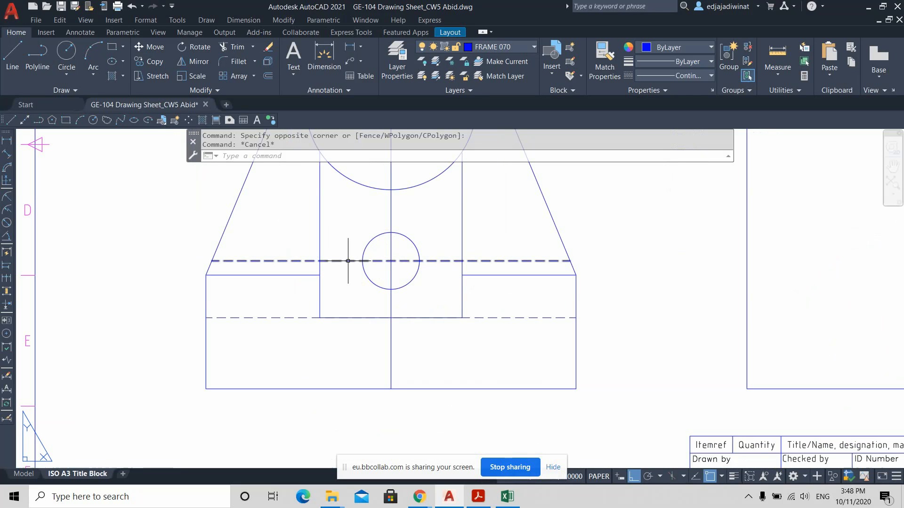
pyautogui.click(391, 203)
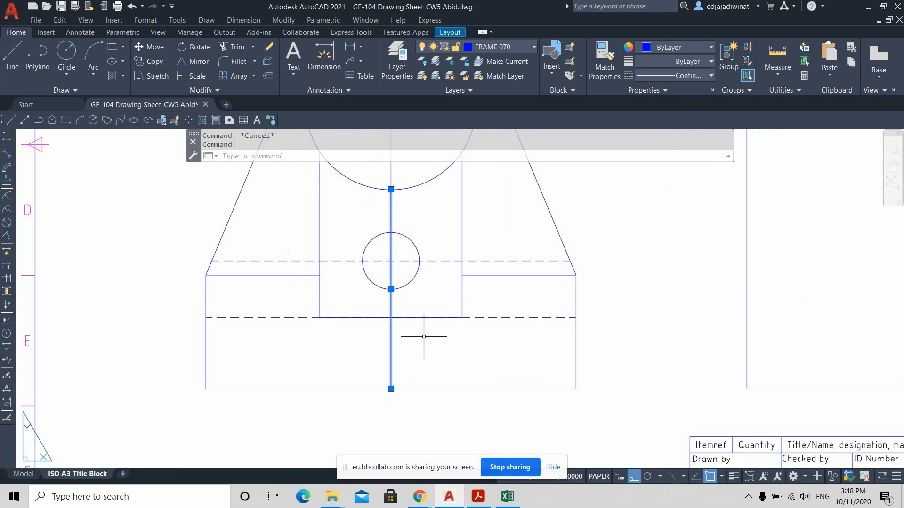
pyautogui.click(391, 389)
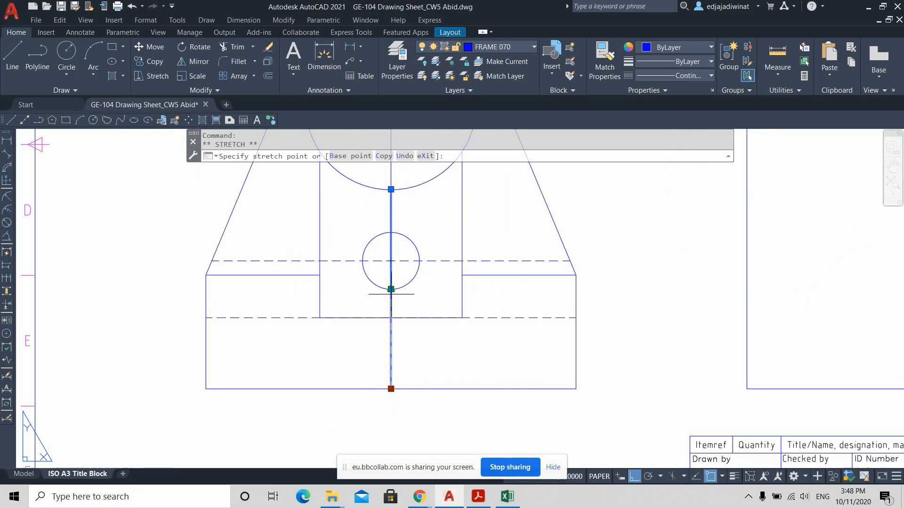
pyautogui.click(391, 290)
pyautogui.click(391, 189)
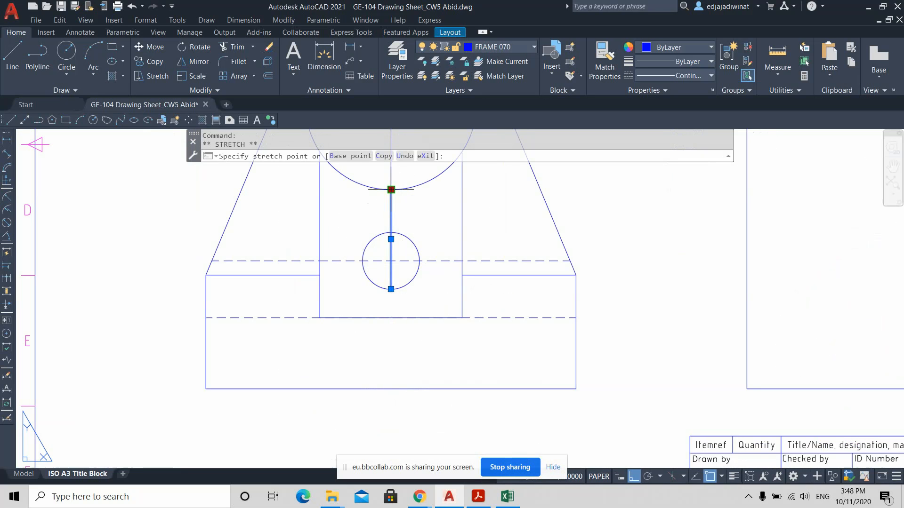
pyautogui.click(392, 231)
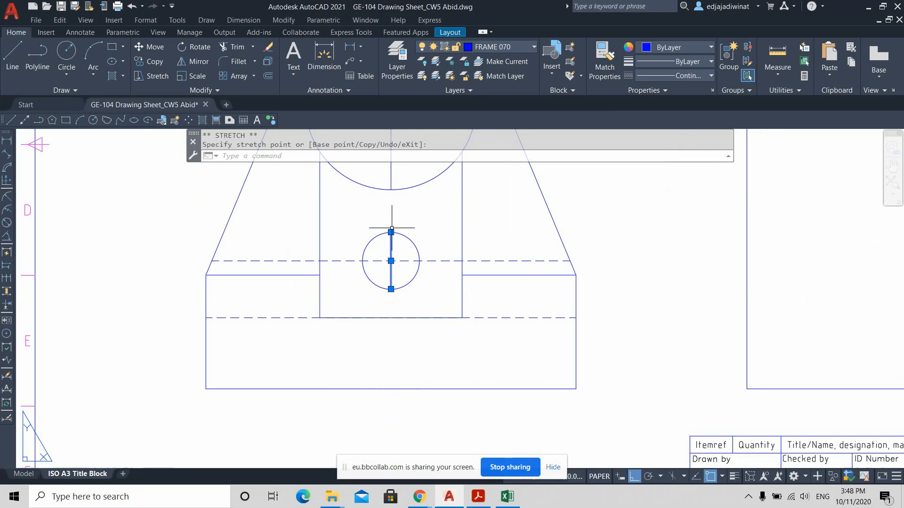
# Set the linetype of the vertical line through the hole to CENTER
pyautogui.click(700, 78)
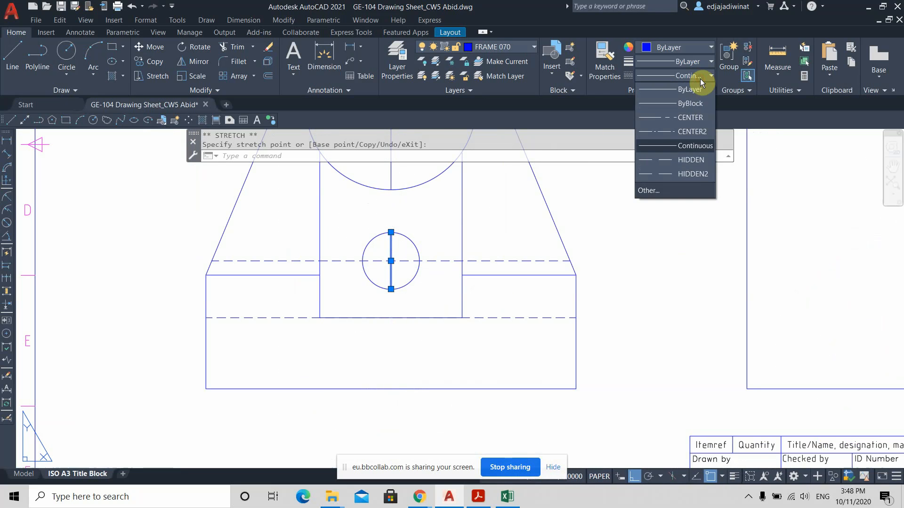
pyautogui.click(690, 118)
pyautogui.press('Escape')
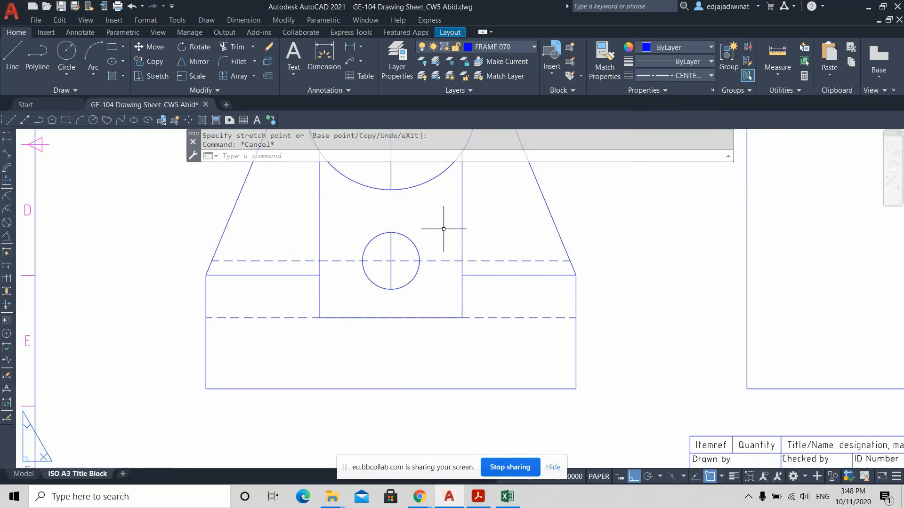
# Extend both ends of the hole's vertical centre line 5 mm beyond the circle
pyautogui.click(391, 235)
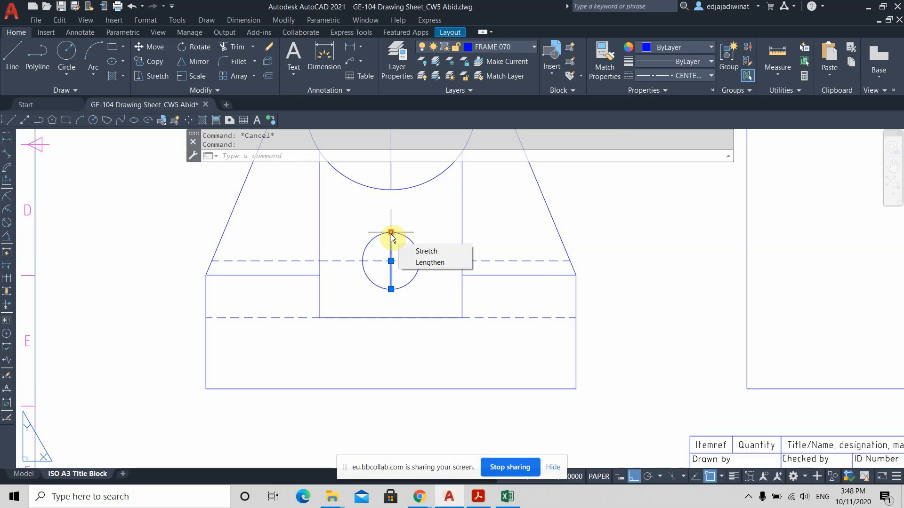
pyautogui.click(391, 232)
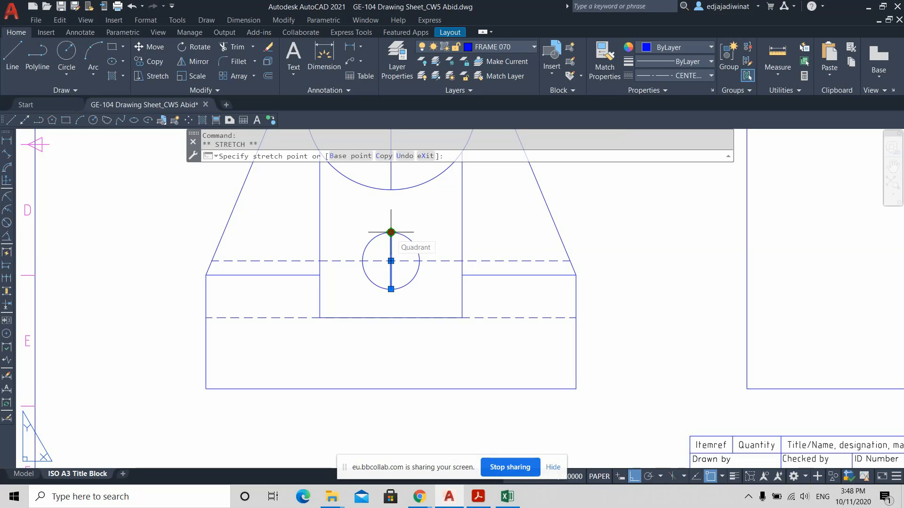
pyautogui.write('5')
pyautogui.press('Return')
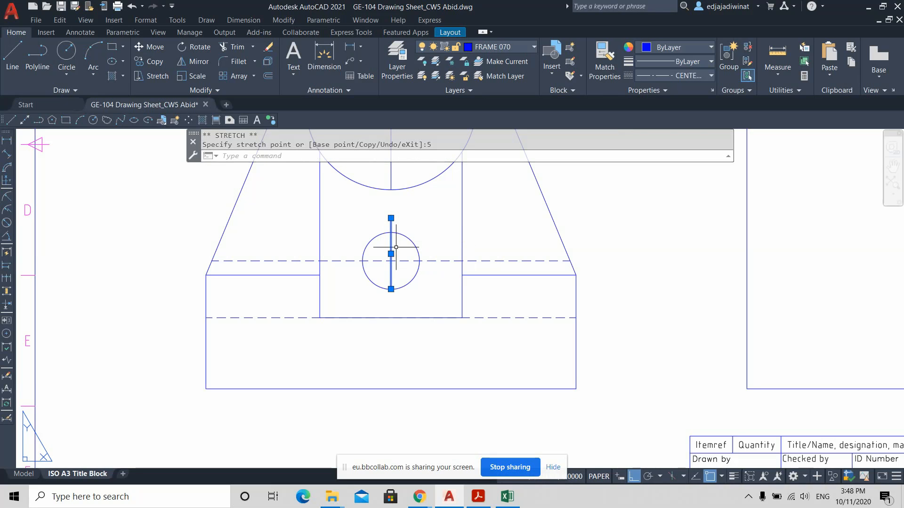
pyautogui.click(390, 289)
pyautogui.write('5')
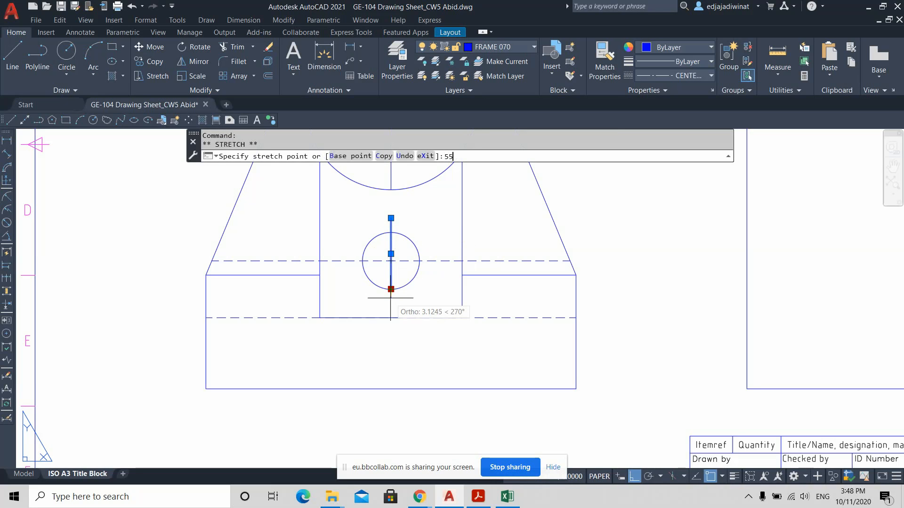
pyautogui.press('Return')
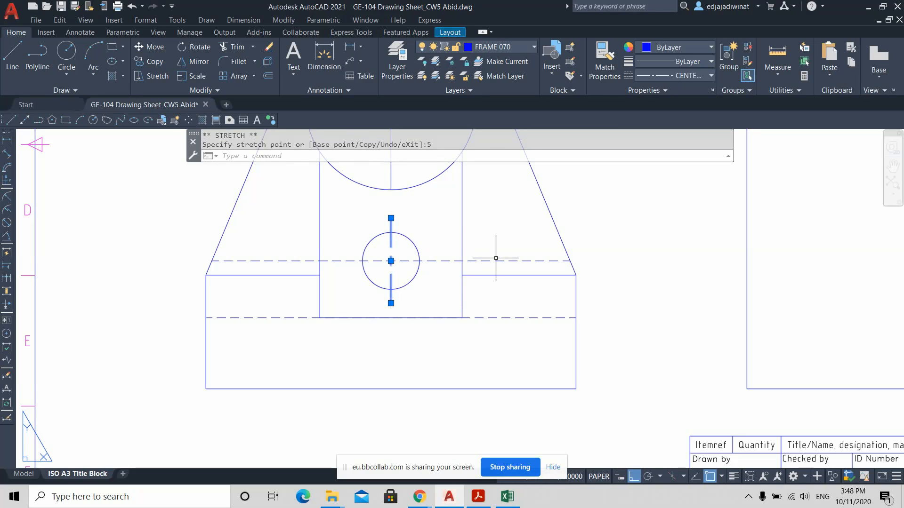
pyautogui.press('Escape')
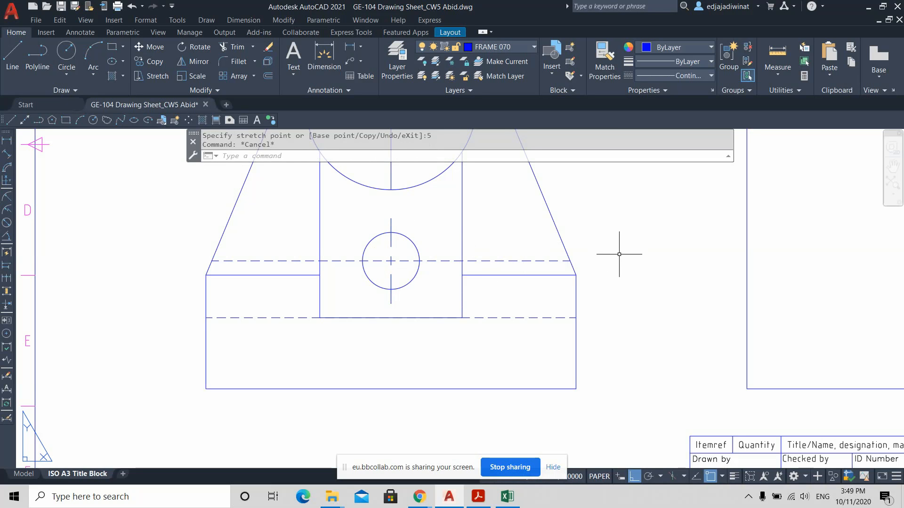
# Extend the lower end of the large arc's vertical centre line by 5 mm in the front view
pyautogui.scroll(-2, 619, 289)
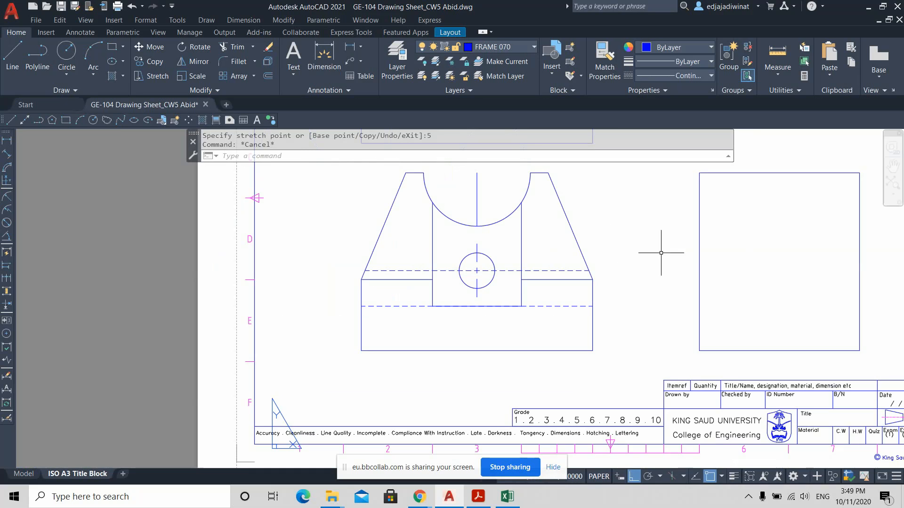
pyautogui.scroll(1, 659, 250)
pyautogui.moveTo(660, 249); pyautogui.dragTo(565, 308, button='middle')
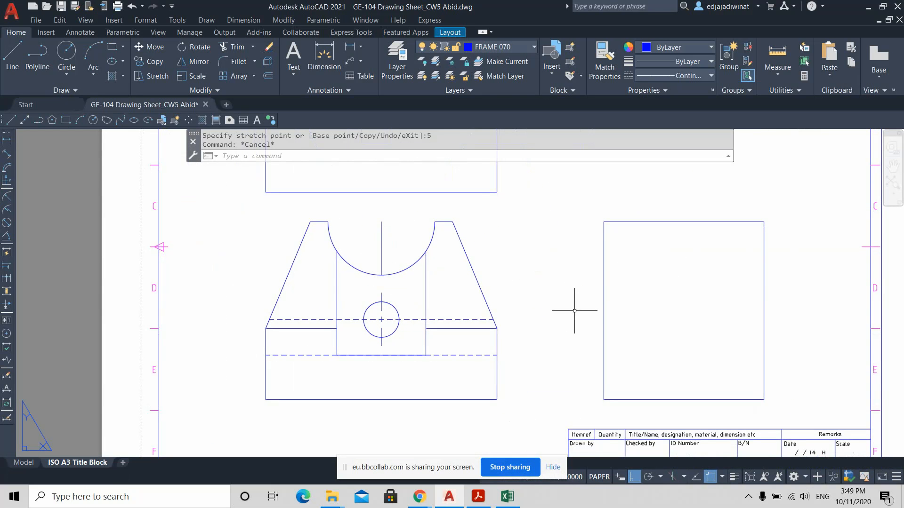
pyautogui.scroll(-2, 583, 312)
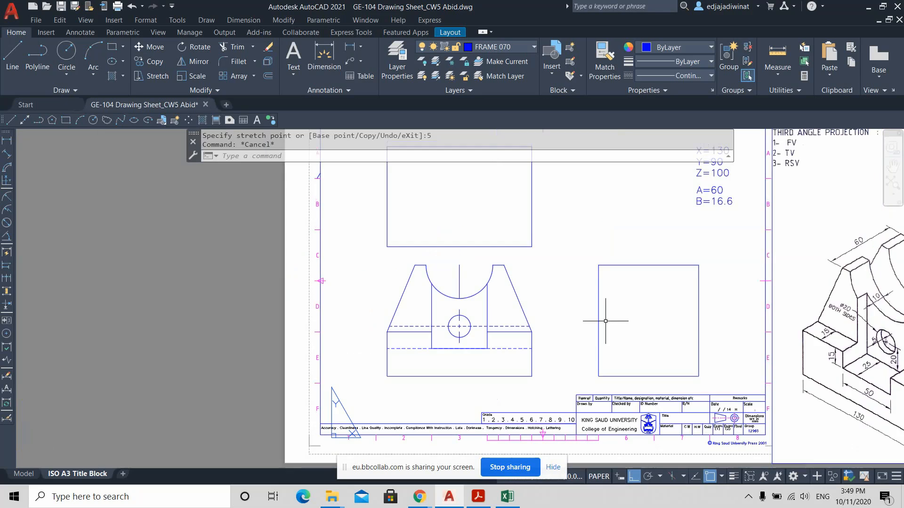
pyautogui.moveTo(722, 313); pyautogui.dragTo(419, 268, button='middle')
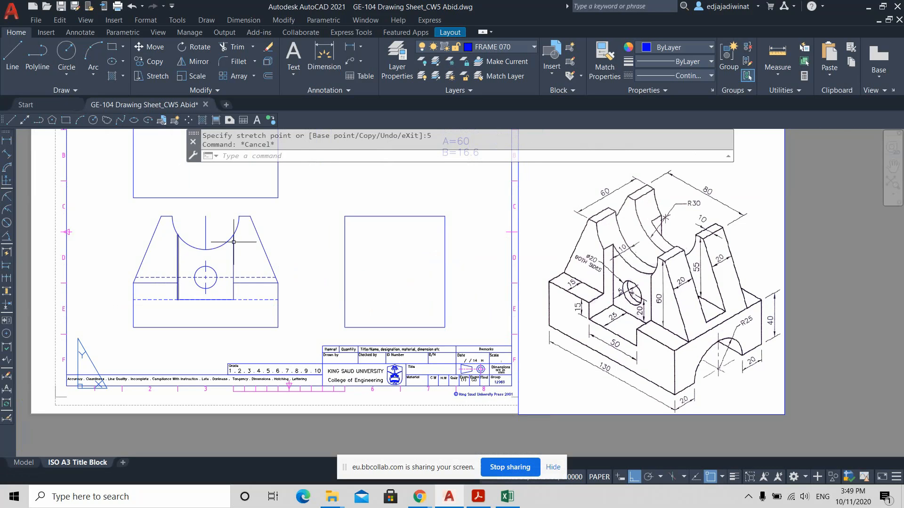
pyautogui.moveTo(269, 219); pyautogui.dragTo(329, 259, button='middle')
pyautogui.scroll(2, 264, 282)
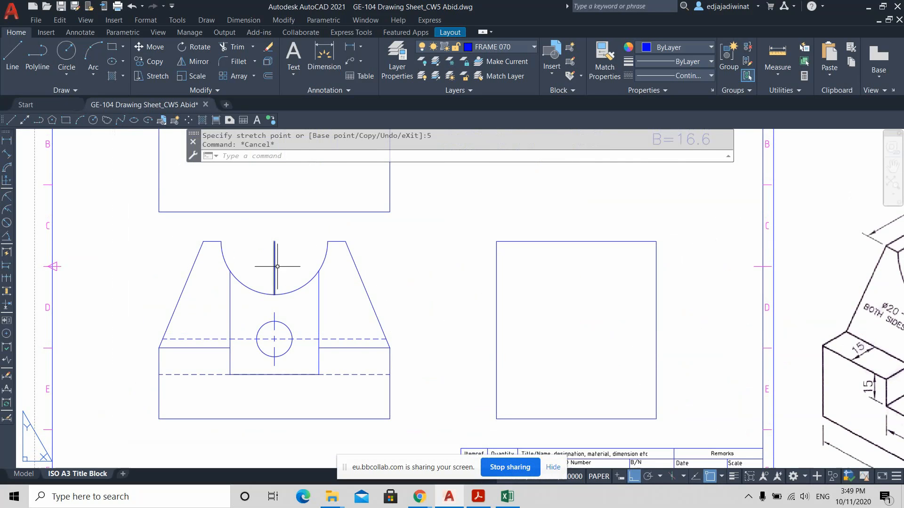
pyautogui.click(273, 280)
pyautogui.scroll(4, 278, 303)
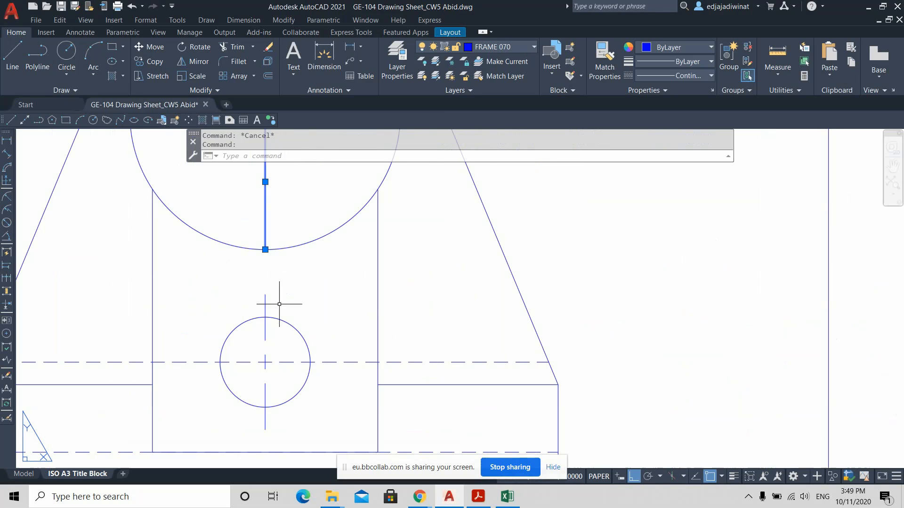
pyautogui.click(265, 250)
pyautogui.write('5')
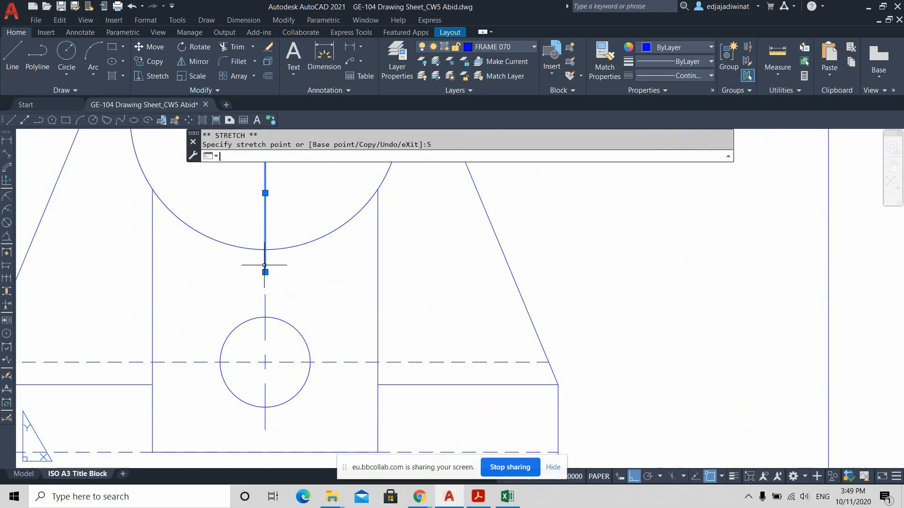
pyautogui.press('Return')
# Extend the upper end of the large arc's vertical centre line by 3 mm
pyautogui.scroll(-3, 336, 273)
pyautogui.moveTo(342, 217); pyautogui.dragTo(365, 305, button='middle')
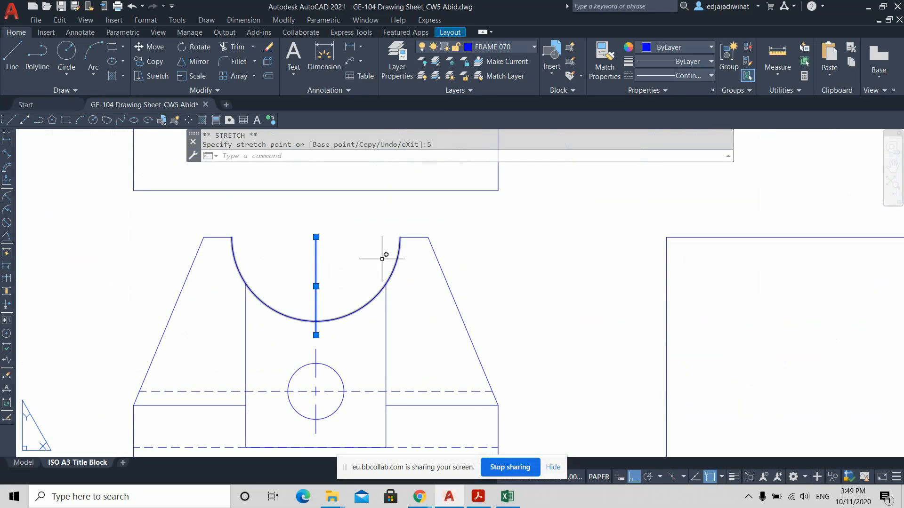
pyautogui.click(316, 237)
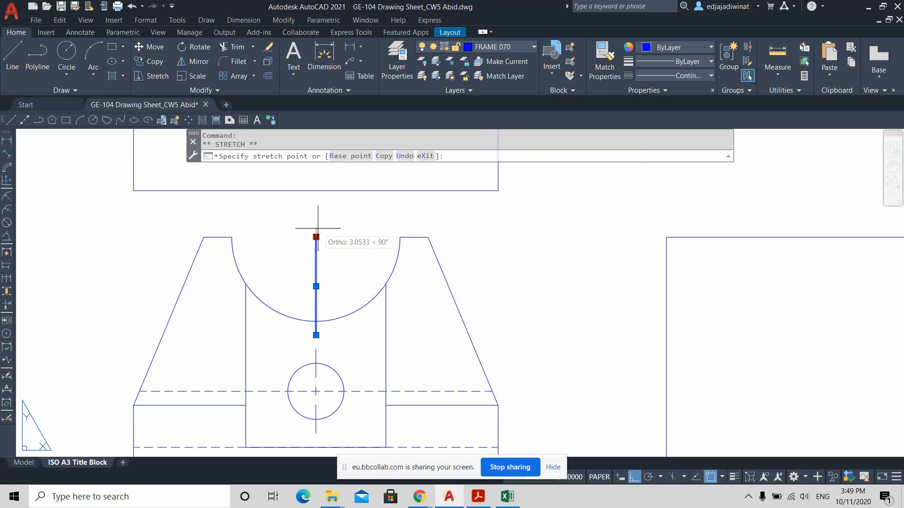
pyautogui.write('3')
pyautogui.press('Return')
pyautogui.press('Escape')
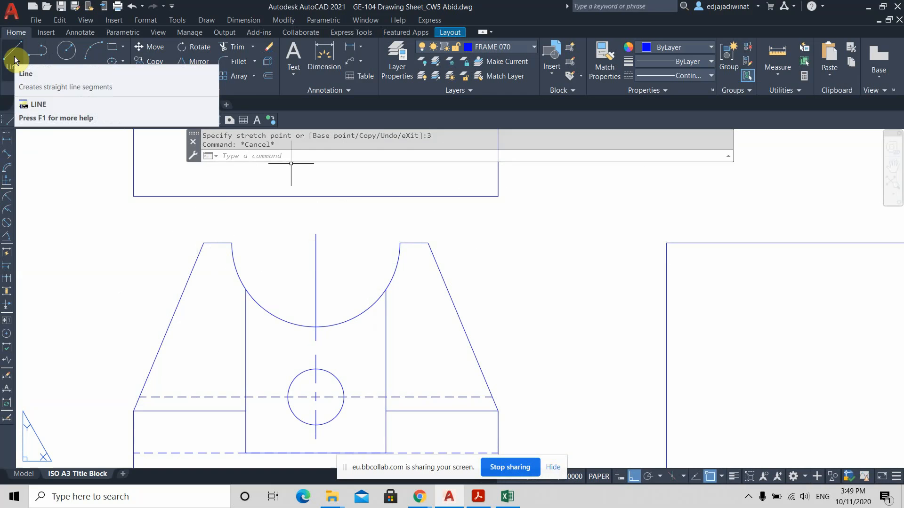
# Delete the manually drawn vertical centre line of the large arc in the front view
pyautogui.scroll(-2, 335, 265)
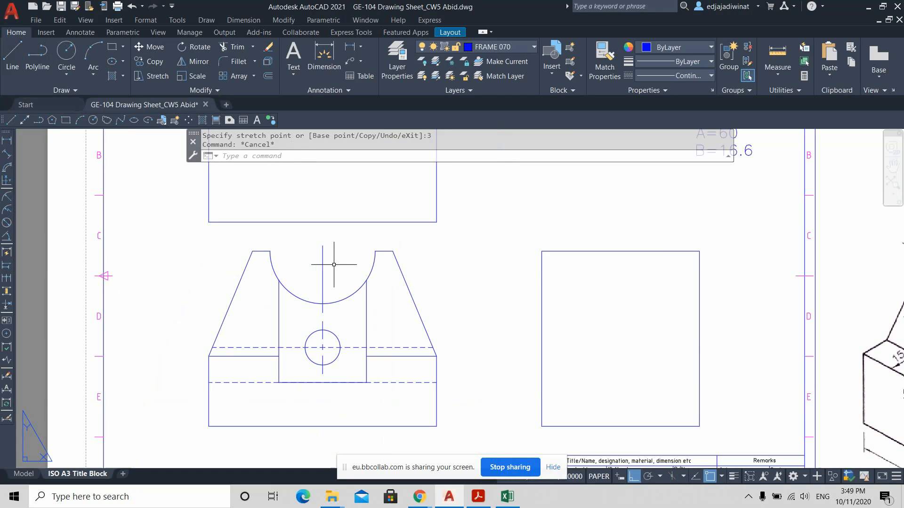
pyautogui.scroll(2, 333, 265)
pyautogui.moveTo(346, 263)
pyautogui.mouseDown(button='middle')
pyautogui.moveTo(356, 273)
pyautogui.moveTo(395, 271)
pyautogui.mouseUp(button='middle')
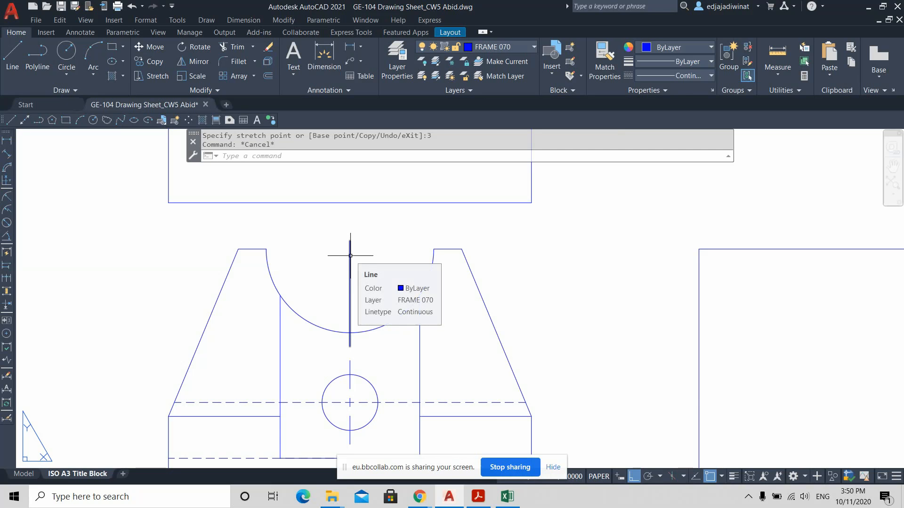
pyautogui.click(351, 256)
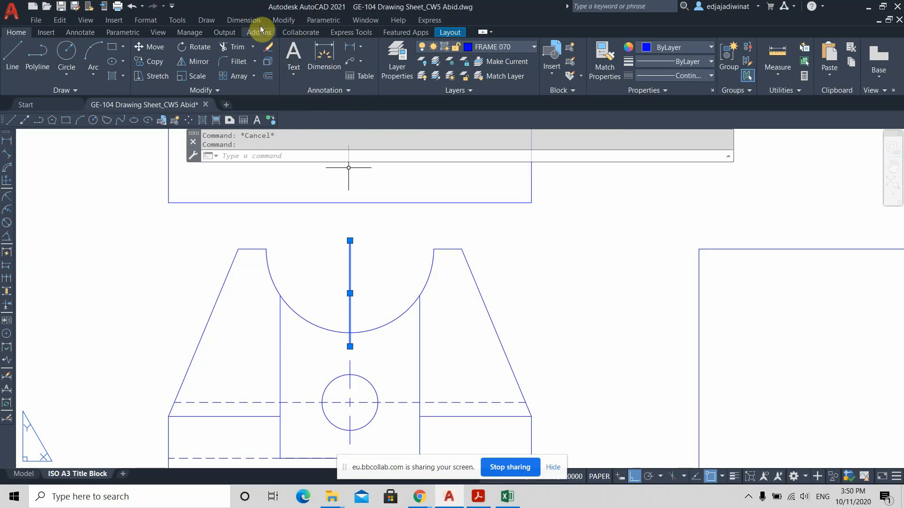
pyautogui.click(245, 20)
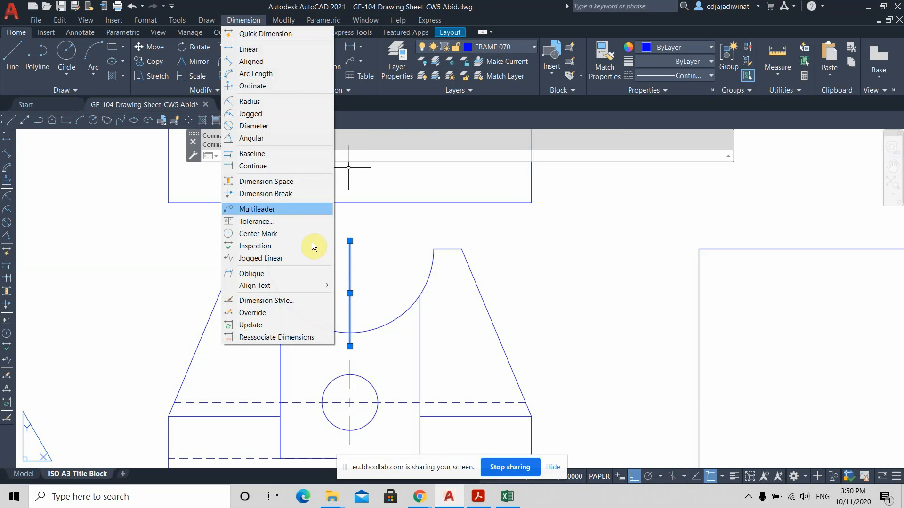
pyautogui.click(268, 235)
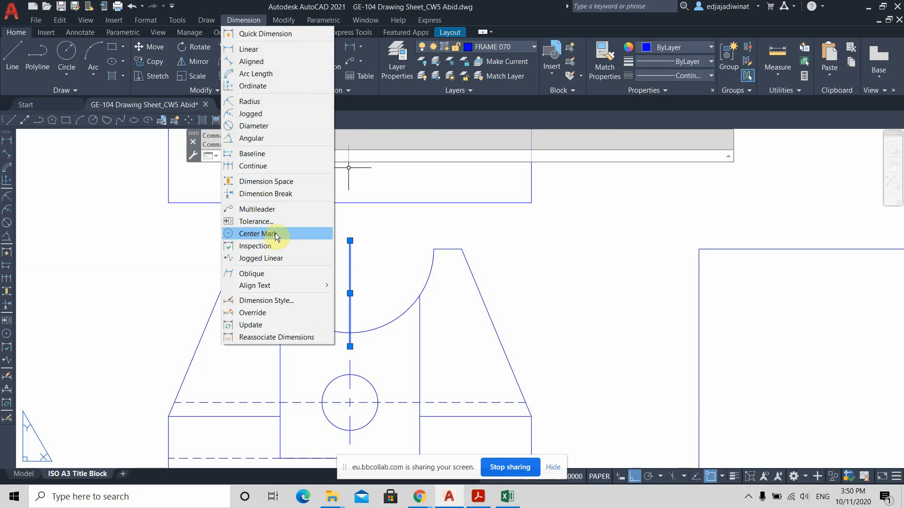
pyautogui.click(380, 242)
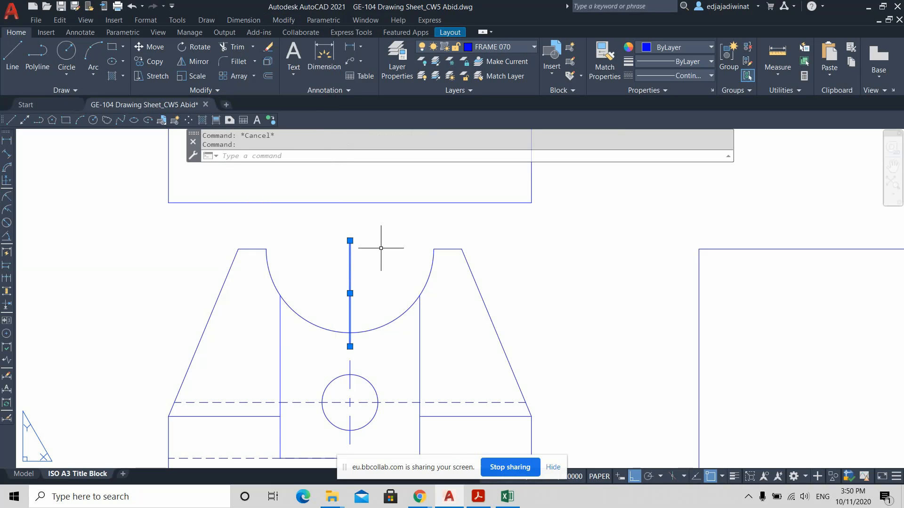
pyautogui.click(370, 249)
pyautogui.press('Escape')
pyautogui.click(367, 264)
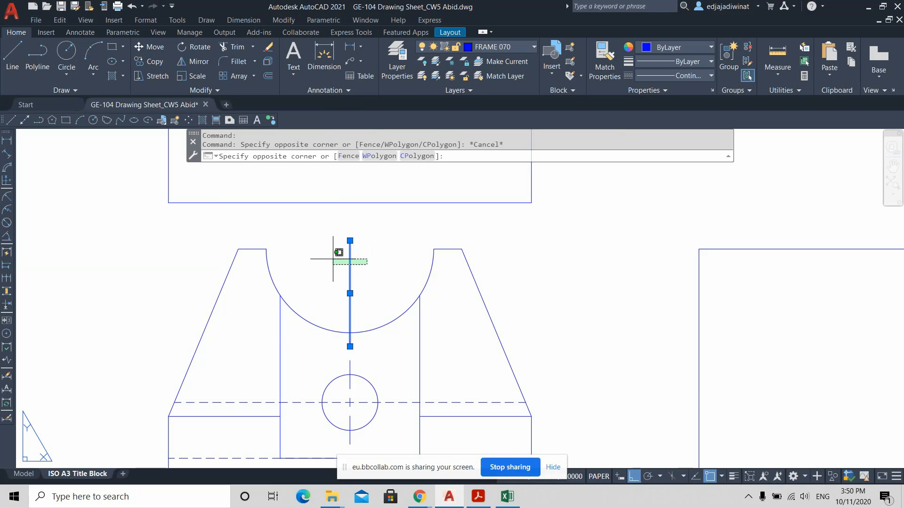
pyautogui.click(333, 258)
pyautogui.press('Delete')
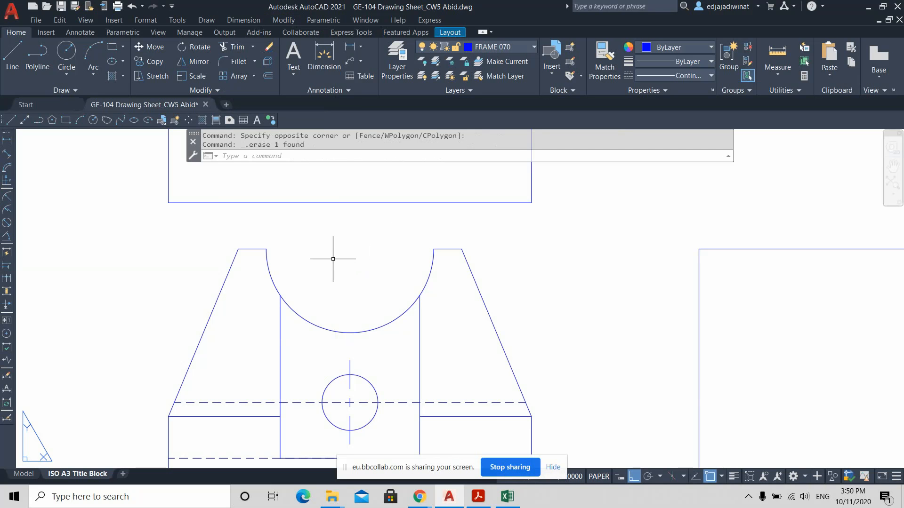
# Add a center mark to the large arc at the top of the front view
pyautogui.click(228, 19)
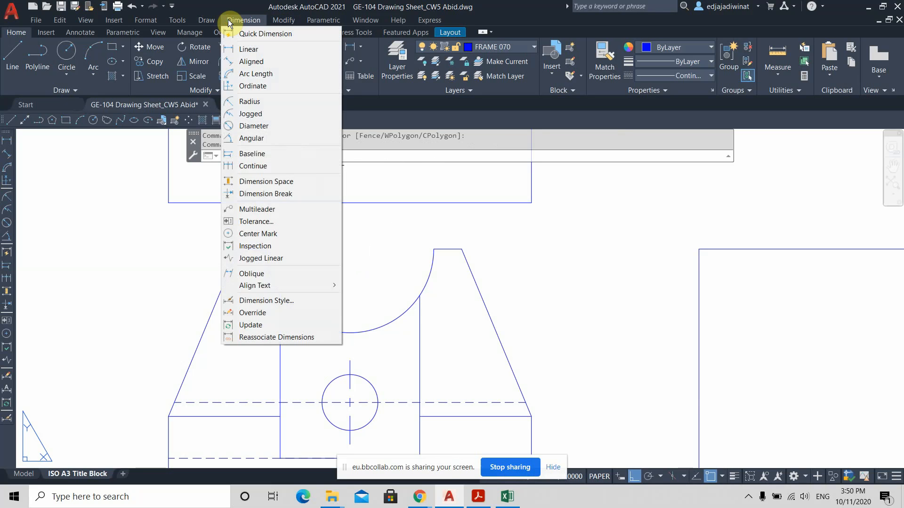
pyautogui.moveTo(210, 19)
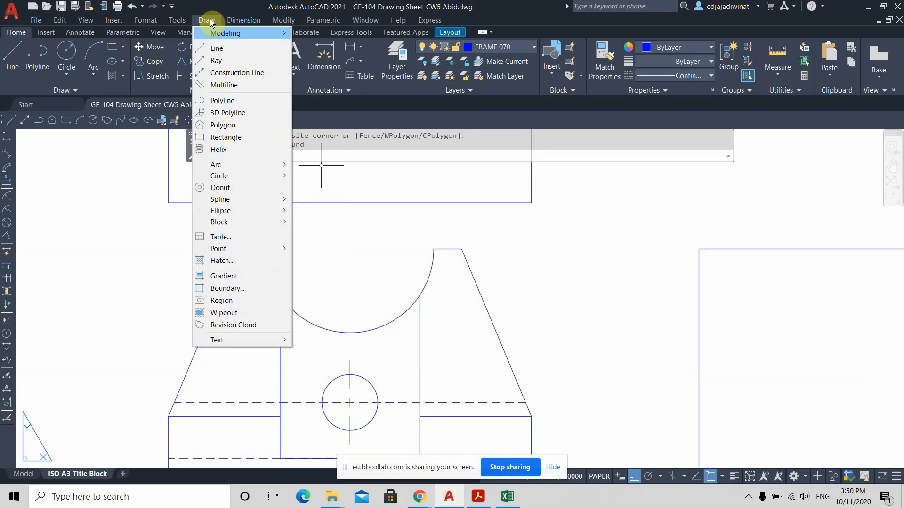
pyautogui.click(249, 233)
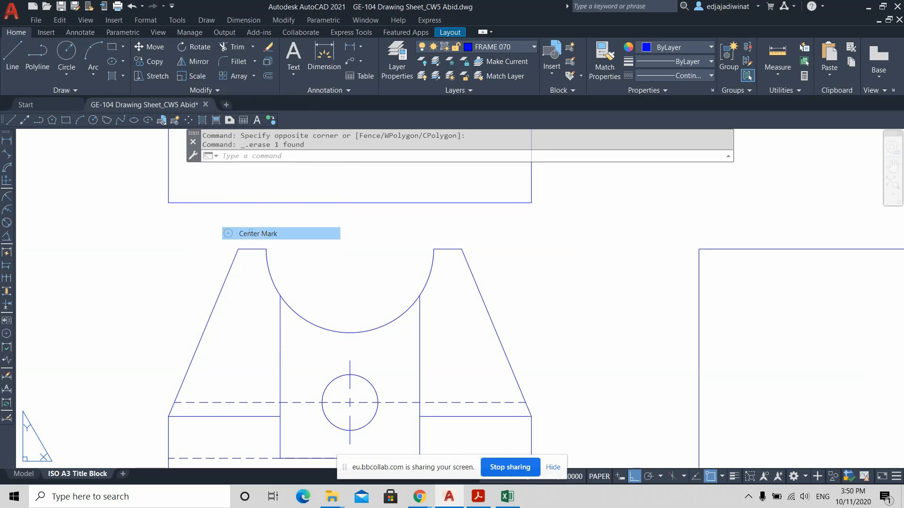
pyautogui.click(267, 264)
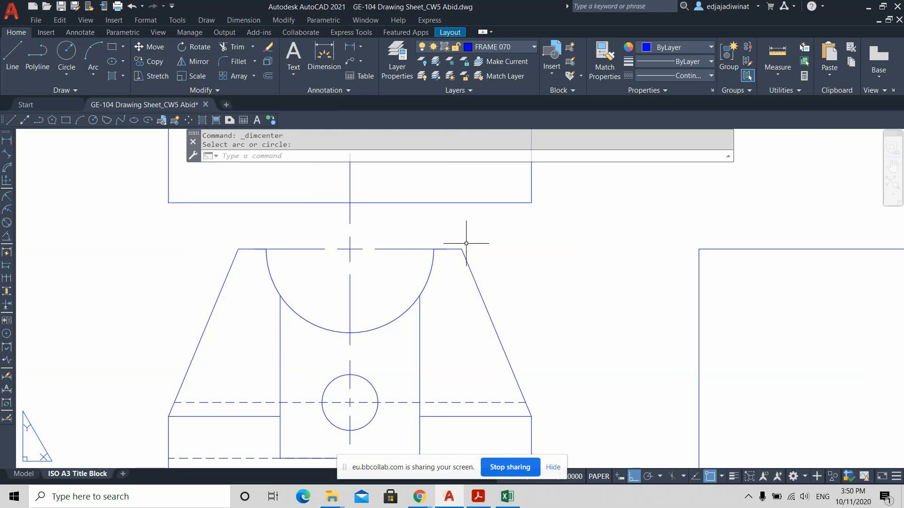
# Erase the long upper vertical segment of the arc's center mark that runs into the top view's rectangle
pyautogui.scroll(-3, 466, 243)
pyautogui.scroll(3, 385, 219)
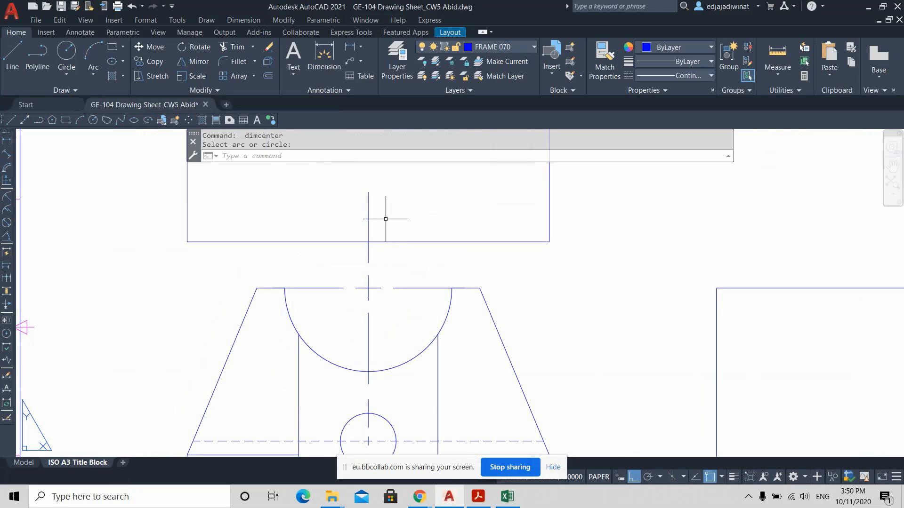
pyautogui.click(385, 219)
pyautogui.click(359, 206)
pyautogui.press('Delete')
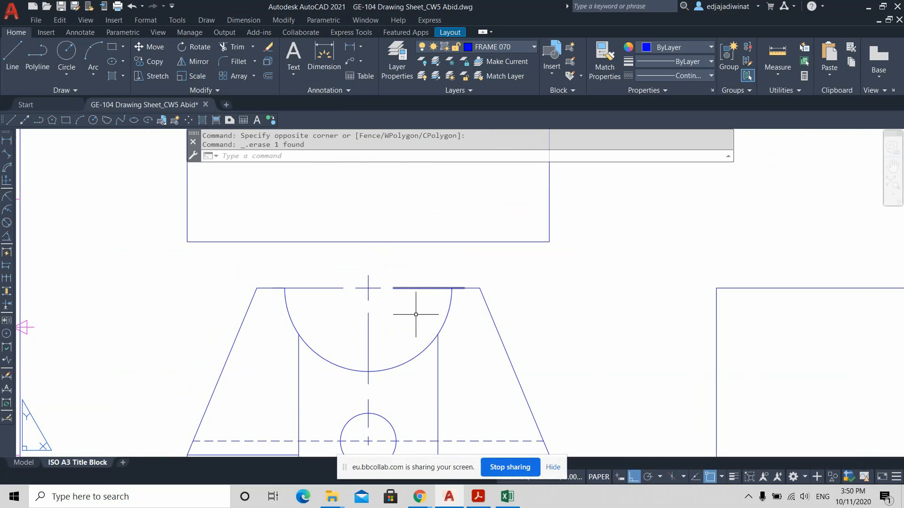
# Modify the ISO-25 dimension style so that its center marks have a size of 2
pyautogui.scroll(-2, 416, 314)
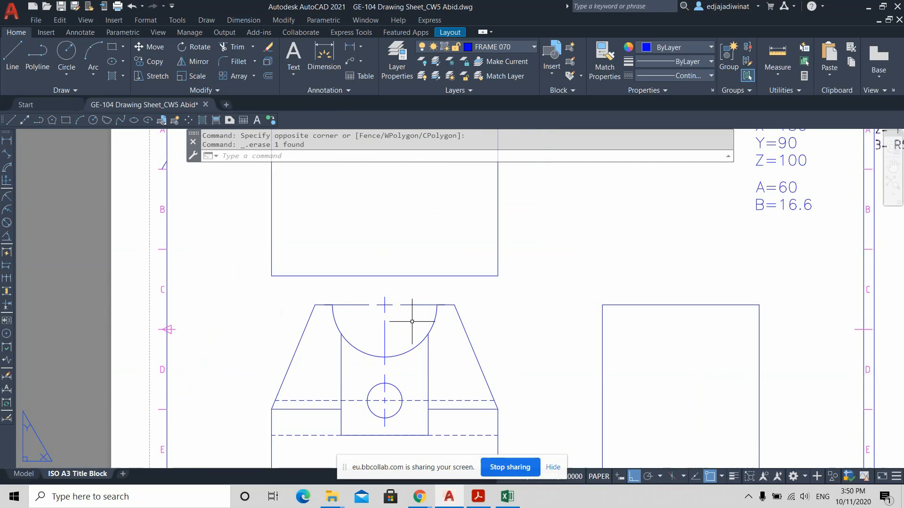
pyautogui.scroll(4, 413, 320)
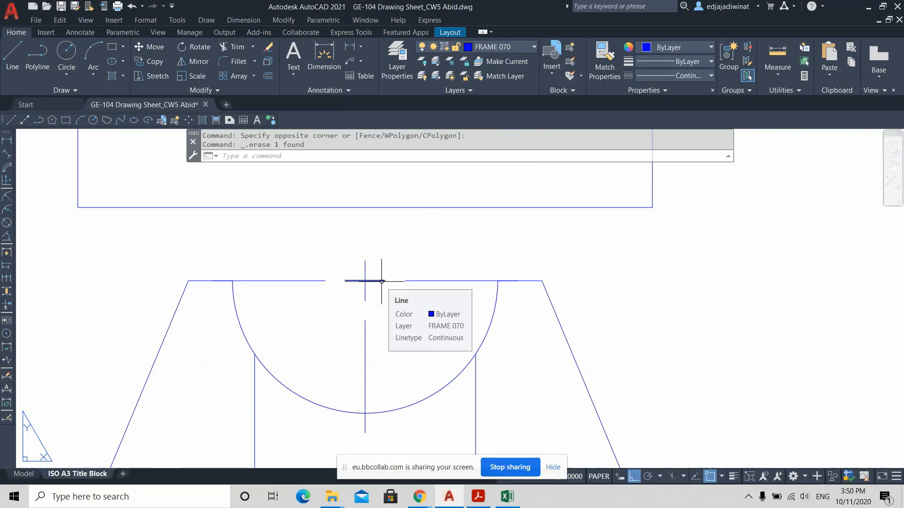
pyautogui.click(246, 20)
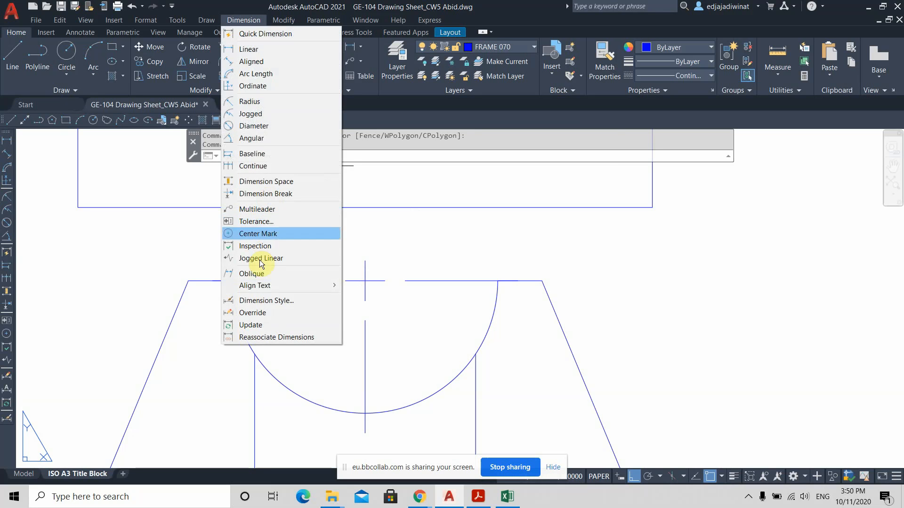
pyautogui.click(265, 301)
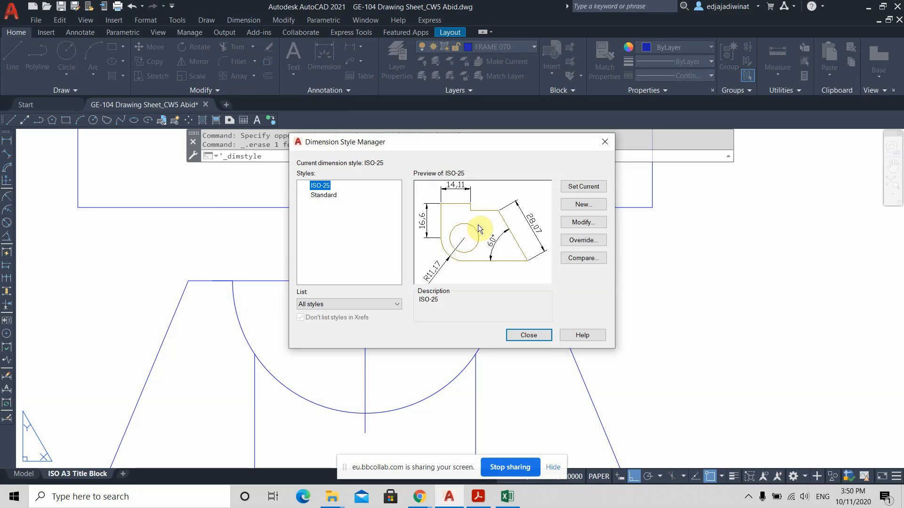
pyautogui.click(579, 222)
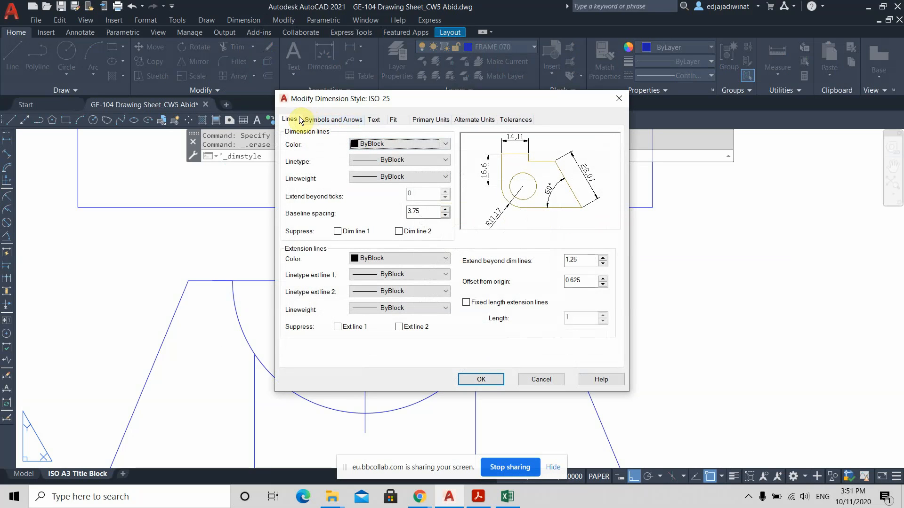
pyautogui.click(342, 121)
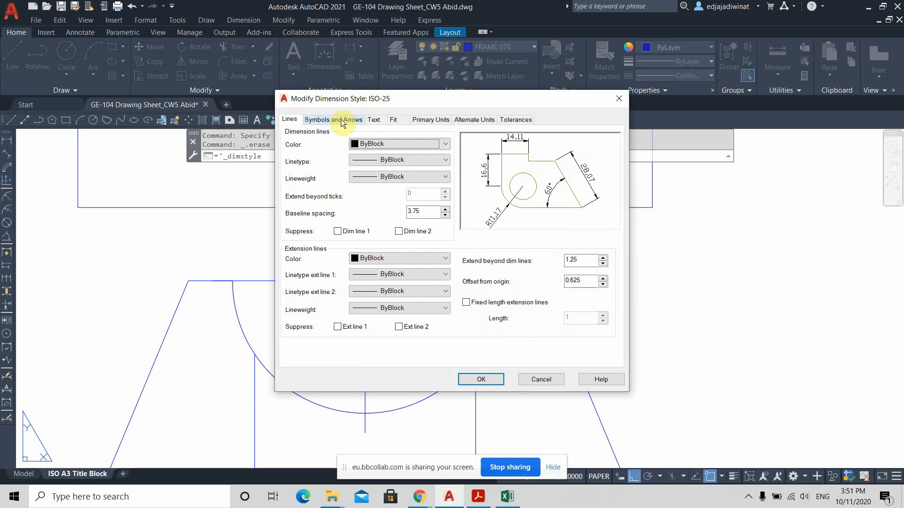
pyautogui.click(342, 121)
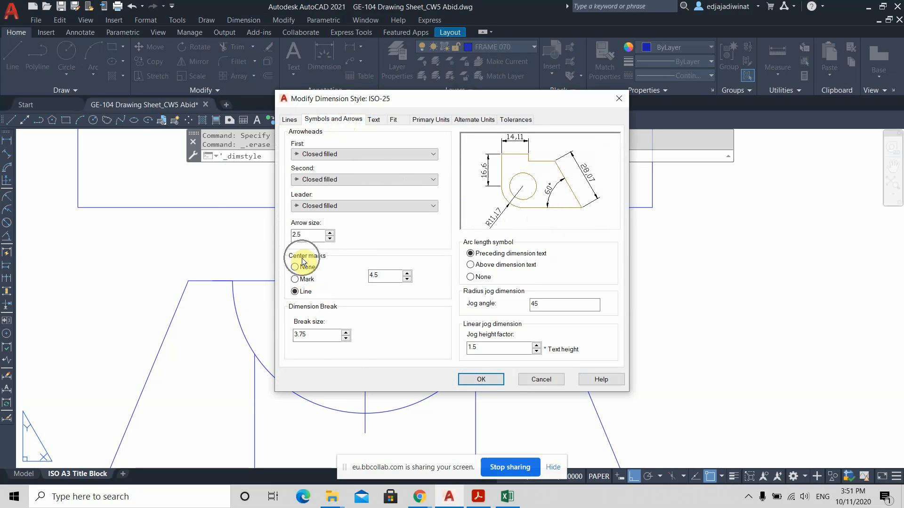
pyautogui.doubleClick(386, 274)
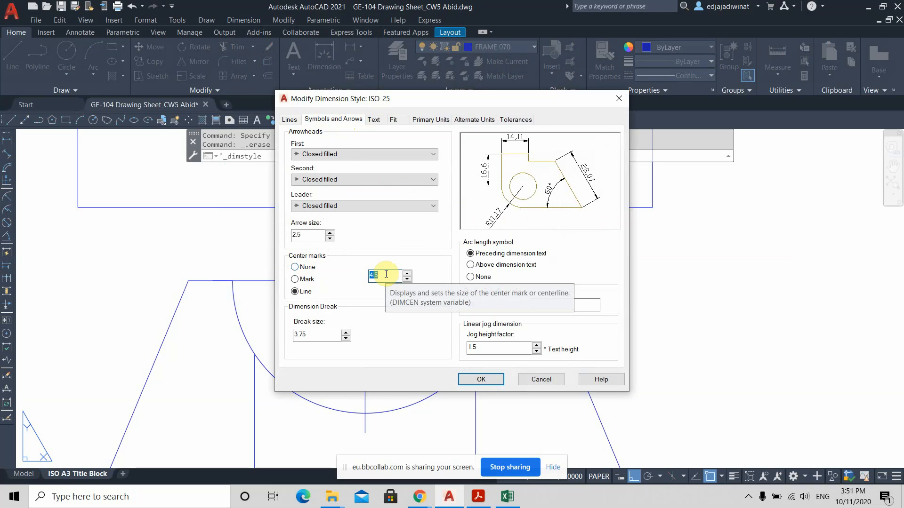
pyautogui.write('2')
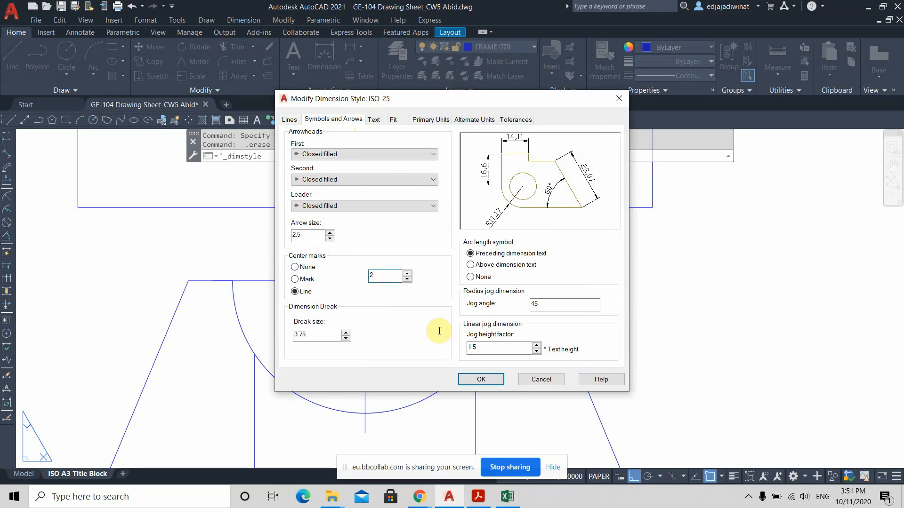
pyautogui.click(473, 379)
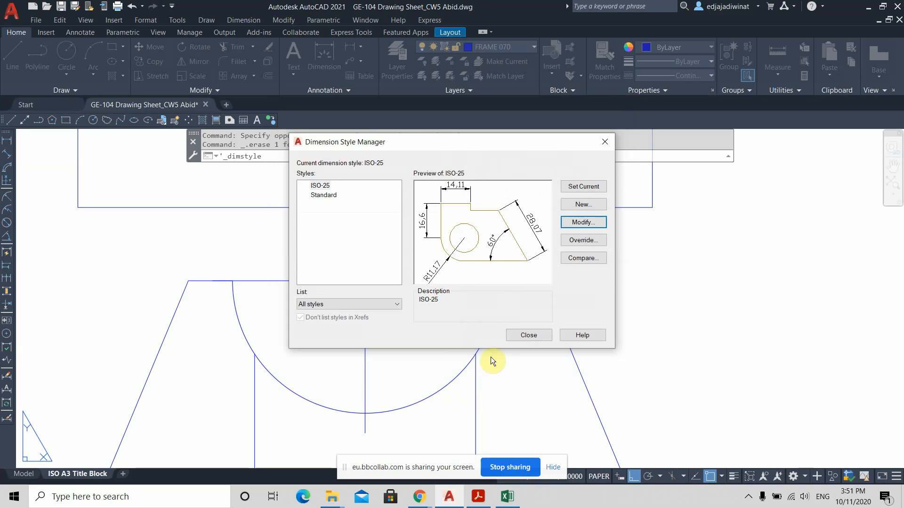
pyautogui.click(522, 335)
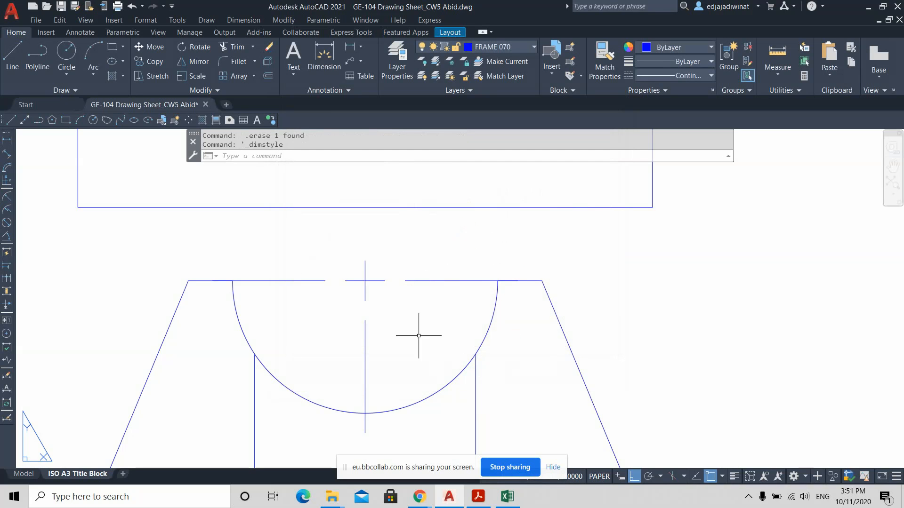
# Erase the large arc's existing center mark in the front view and add a new center mark to the arc
pyautogui.click(431, 363)
pyautogui.click(301, 258)
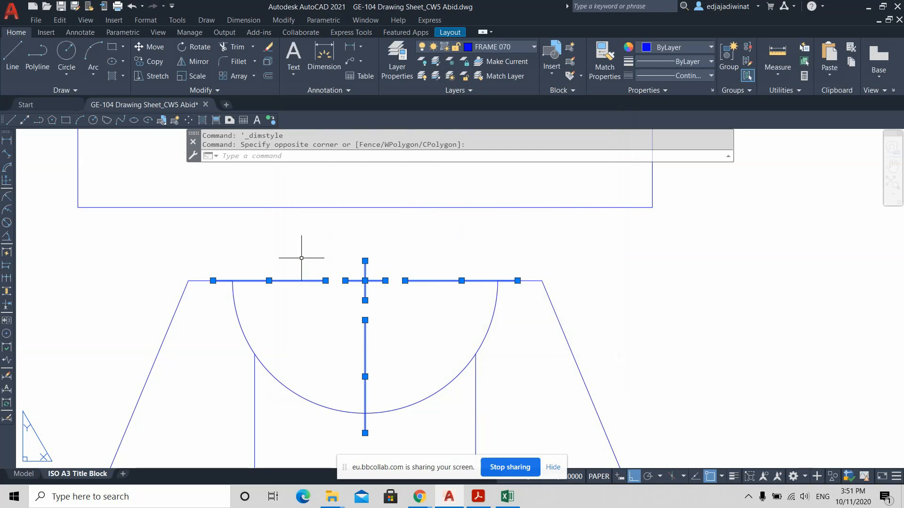
pyautogui.press('Delete')
pyautogui.click(212, 20)
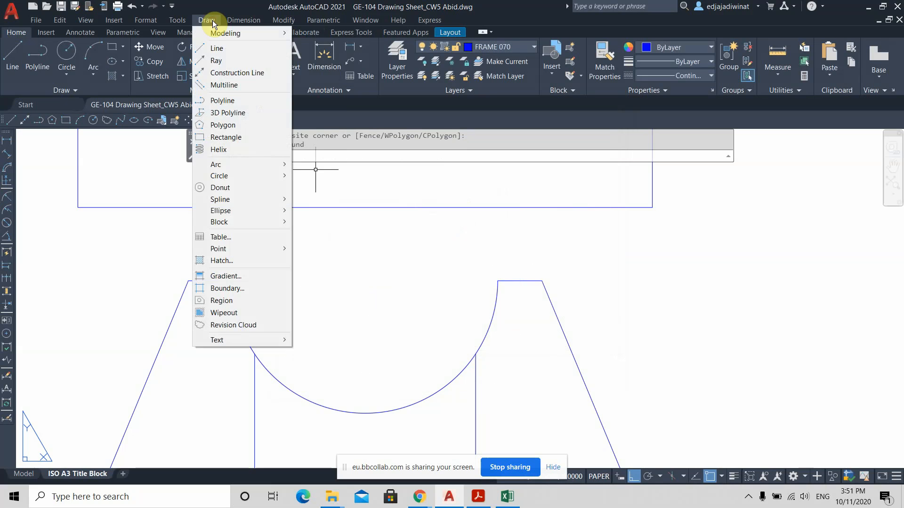
pyautogui.moveTo(243, 20)
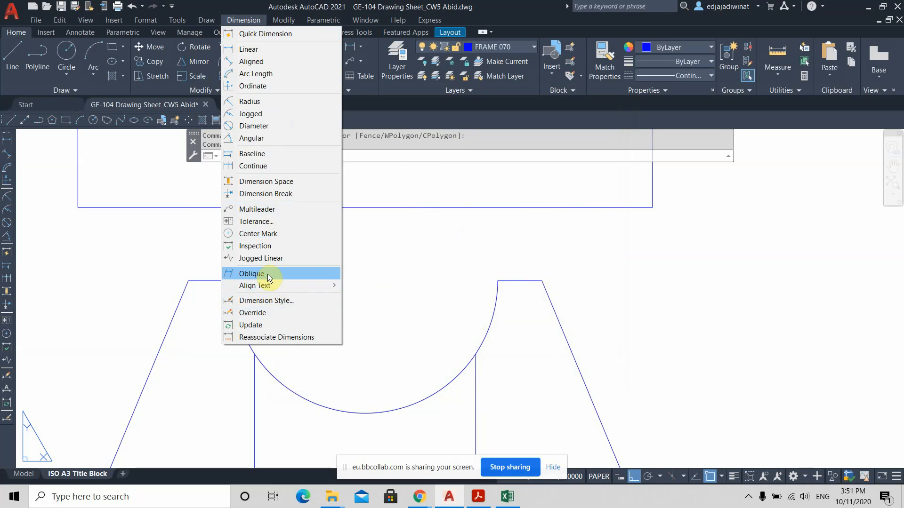
pyautogui.click(262, 234)
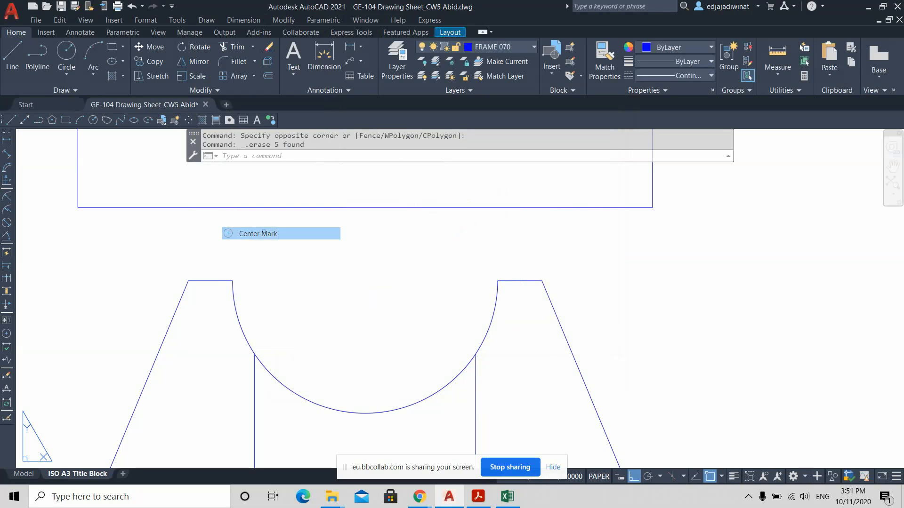
pyautogui.click(240, 335)
# Erase the new center mark's long upper vertical segment extending above the front view into the top view's rectangle
pyautogui.scroll(-2, 459, 295)
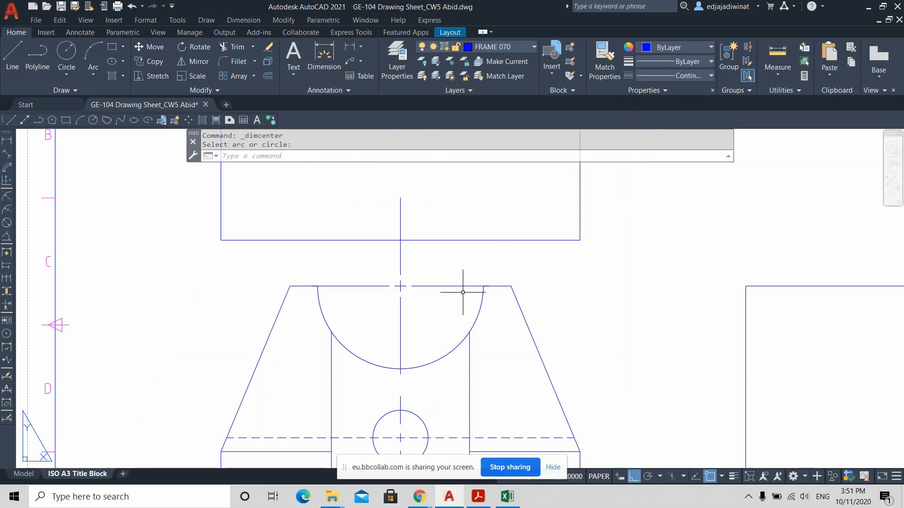
pyautogui.click(425, 259)
pyautogui.click(375, 259)
pyautogui.press('Delete')
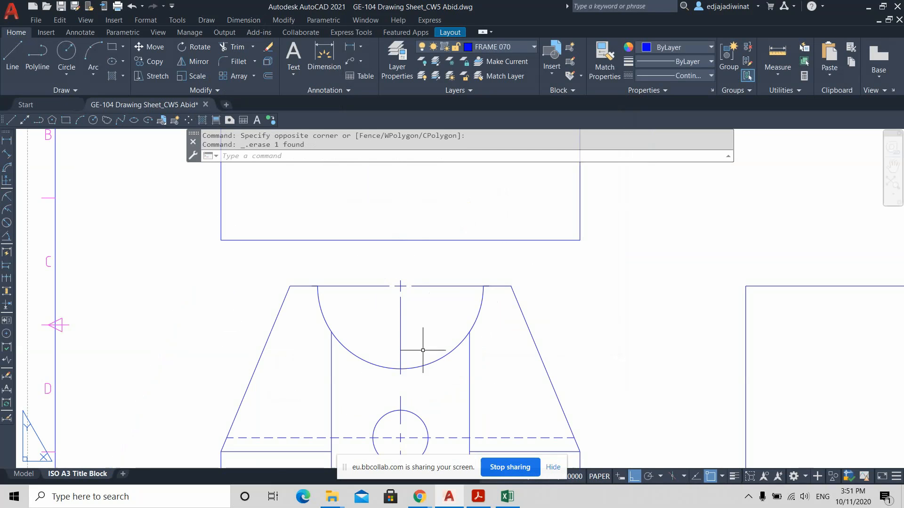
# Measure how far the vertical centre line extends past the lowest point of the large arc in the front view
pyautogui.scroll(2, 423, 348)
pyautogui.scroll(2, 405, 383)
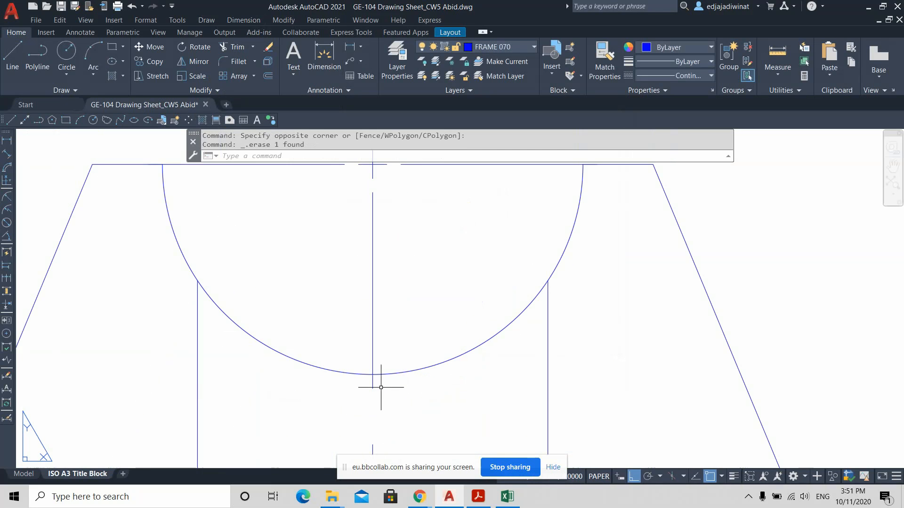
pyautogui.scroll(-2, 414, 329)
pyautogui.scroll(-1, 400, 325)
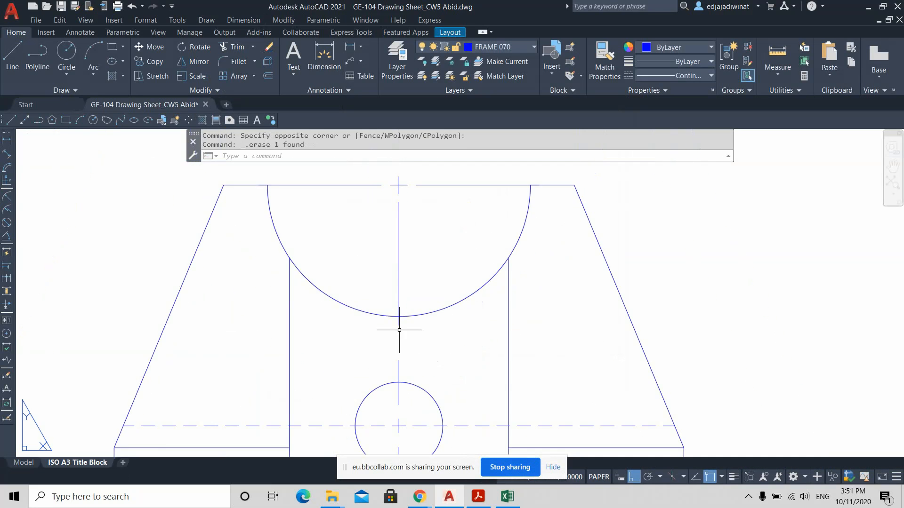
pyautogui.scroll(2, 399, 325)
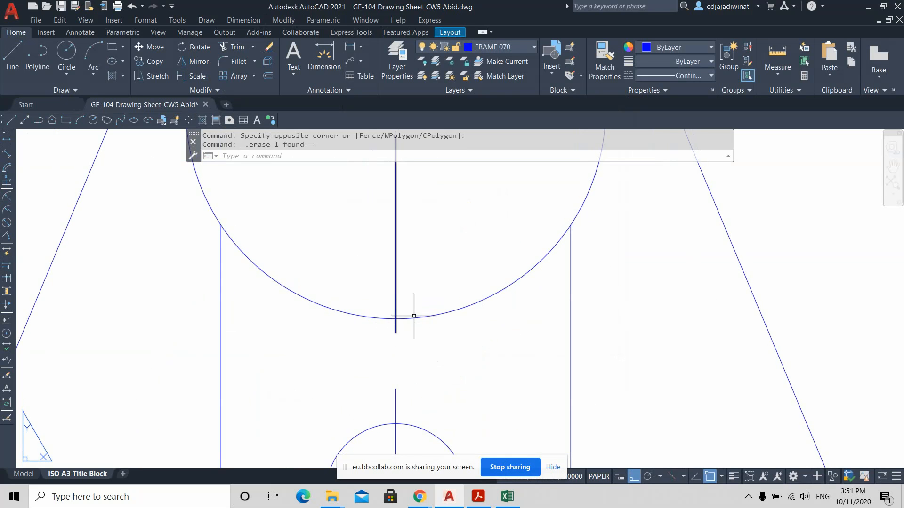
pyautogui.scroll(2, 460, 264)
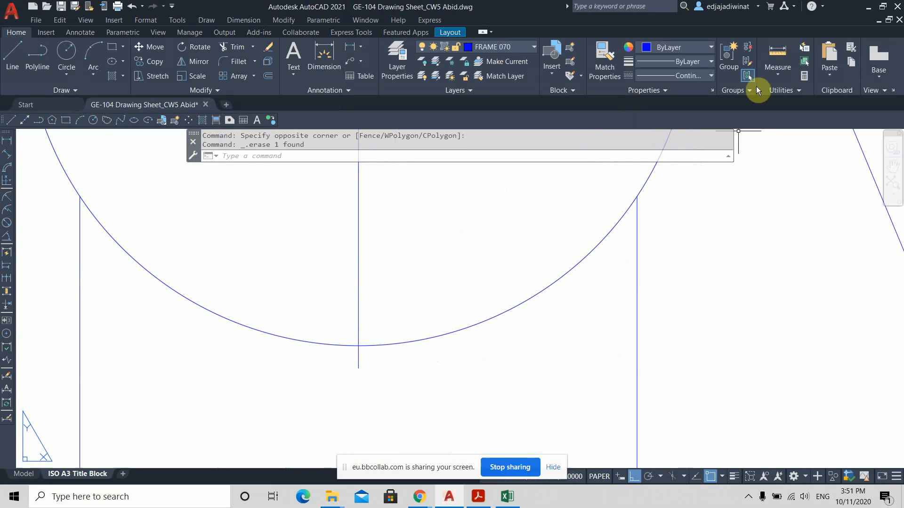
pyautogui.click(774, 53)
pyautogui.click(359, 367)
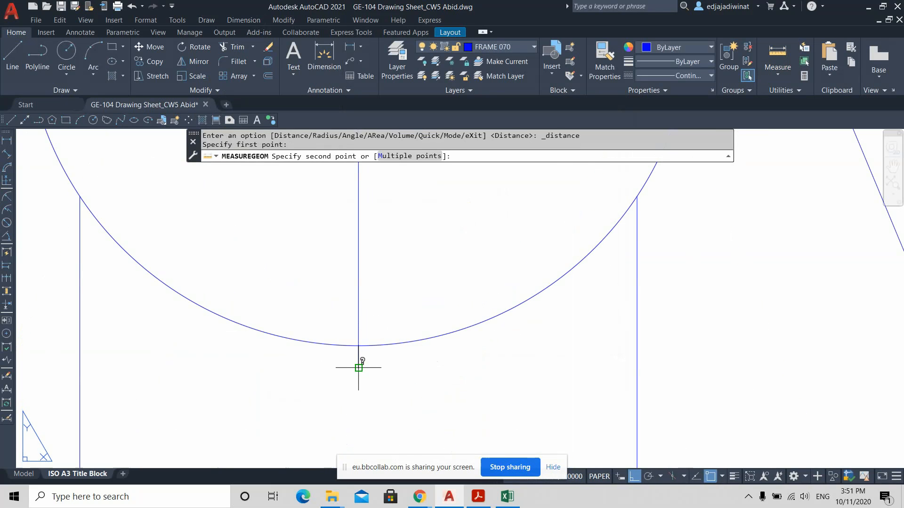
pyautogui.click(358, 367)
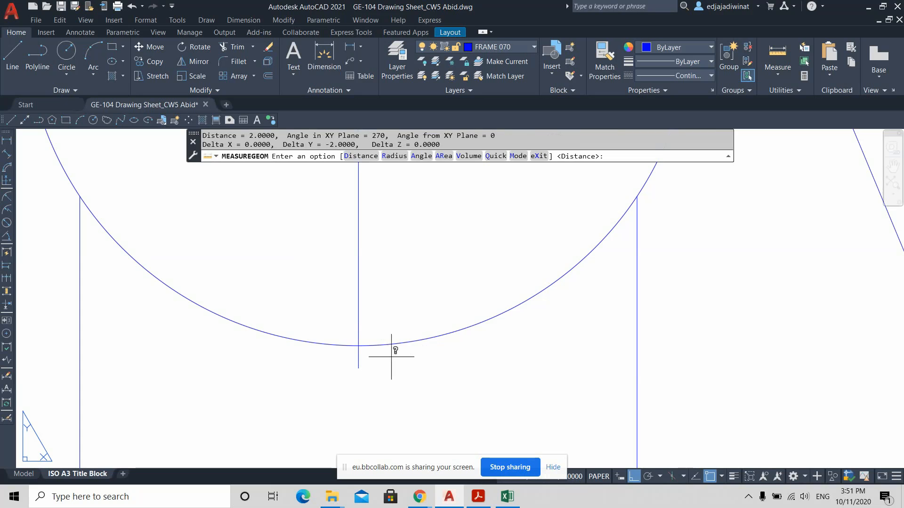
pyautogui.scroll(-4, 388, 353)
pyautogui.scroll(3, 383, 351)
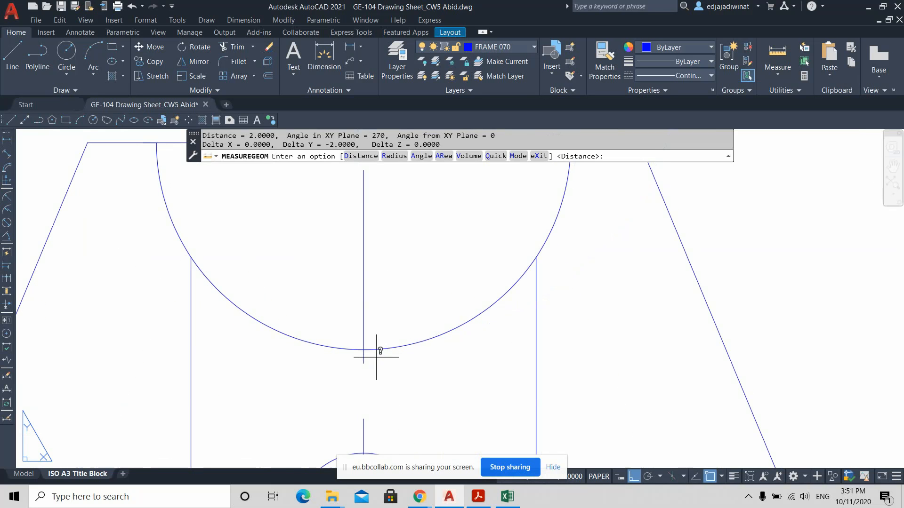
pyautogui.press('Escape')
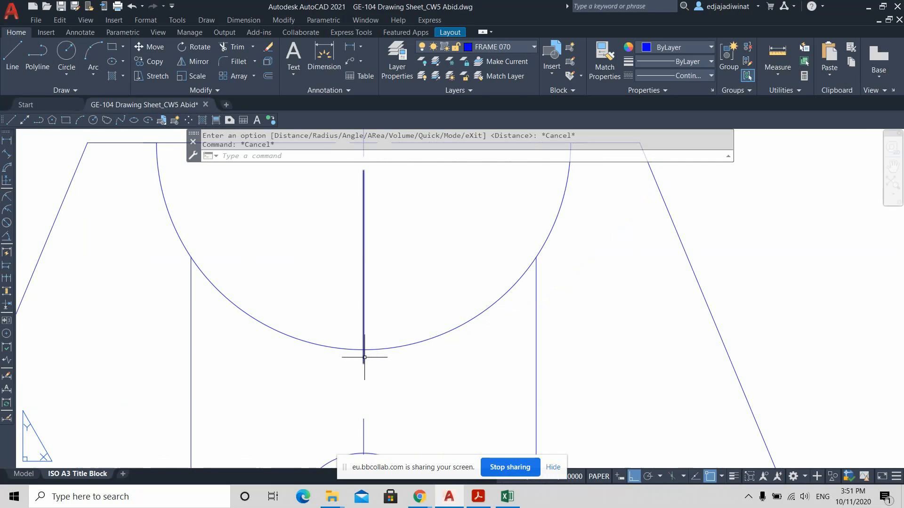
# Stretch the lower end of the large arc's vertical centre line downward by 3 mm
pyautogui.click(364, 357)
pyautogui.click(364, 363)
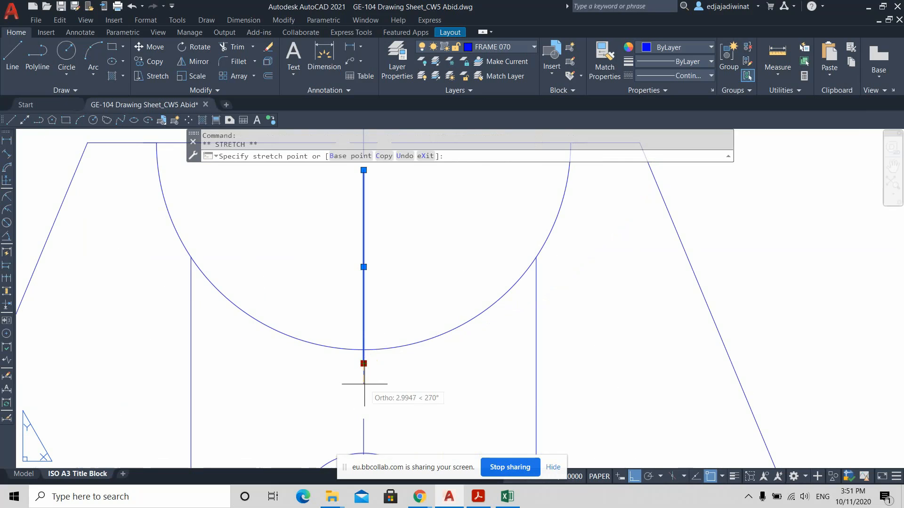
pyautogui.write('3')
pyautogui.press('Return')
pyautogui.press('Escape')
pyautogui.scroll(-2, 456, 388)
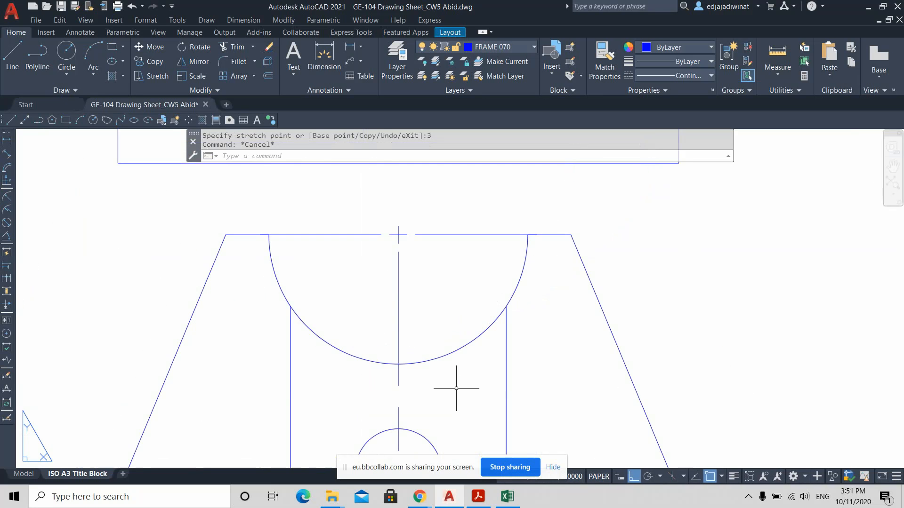
# Save the drawing with the adjusted centre lines
pyautogui.scroll(-2, 507, 337)
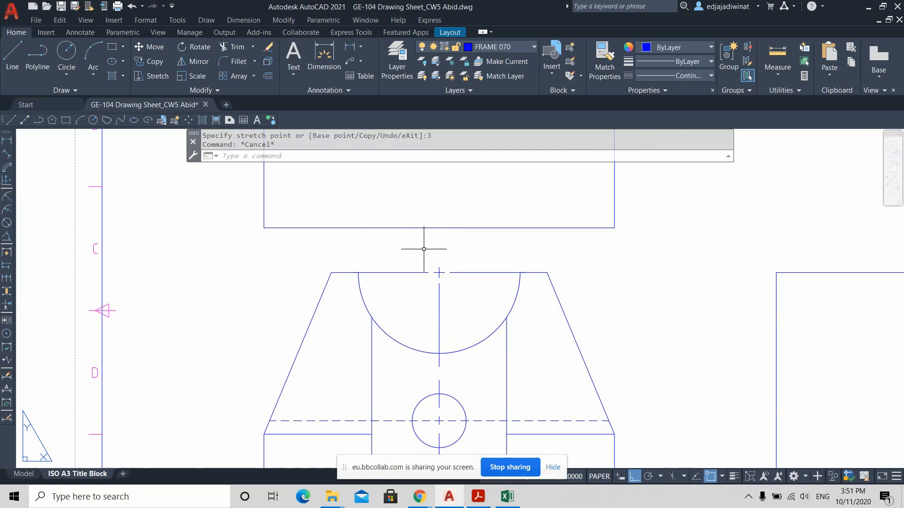
pyautogui.press('Escape')
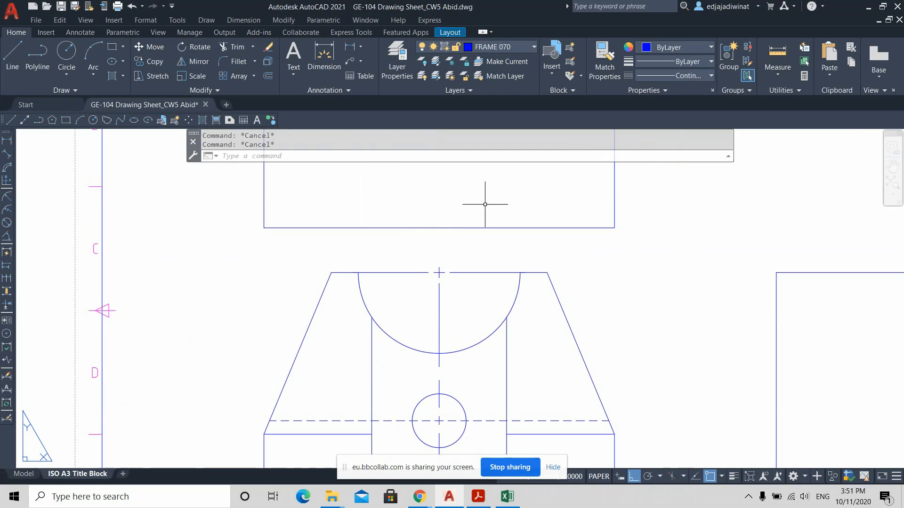
pyautogui.click(61, 6)
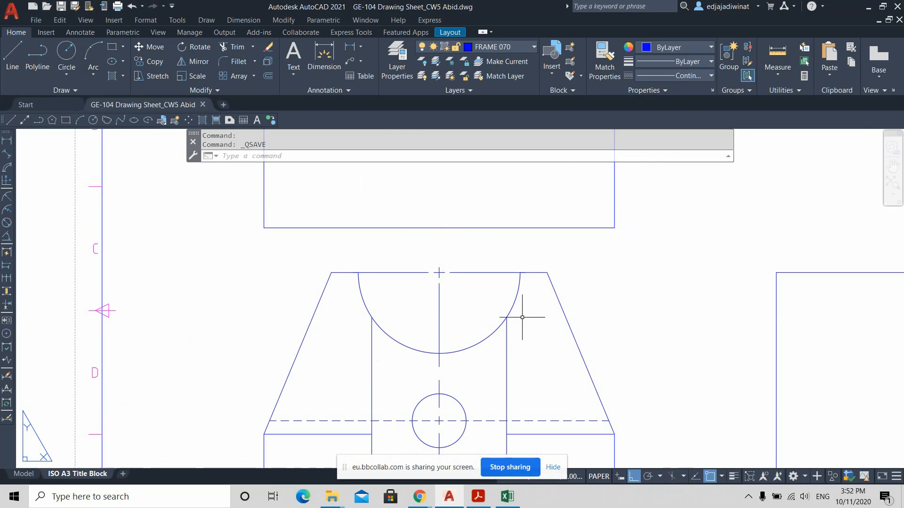
# Examine the front view and the empty side view rectangle against the dimensioned isometric drawing
pyautogui.scroll(-2, 522, 317)
pyautogui.scroll(-1, 609, 366)
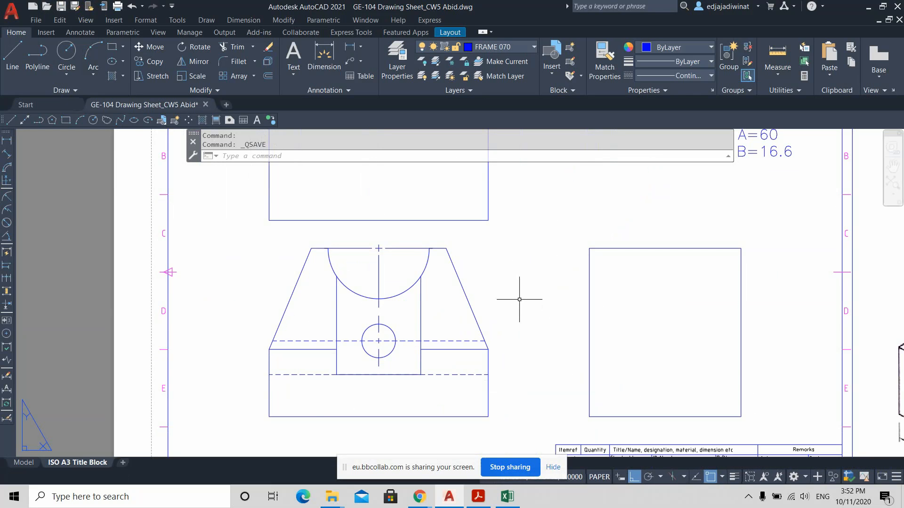
pyautogui.scroll(2, 492, 260)
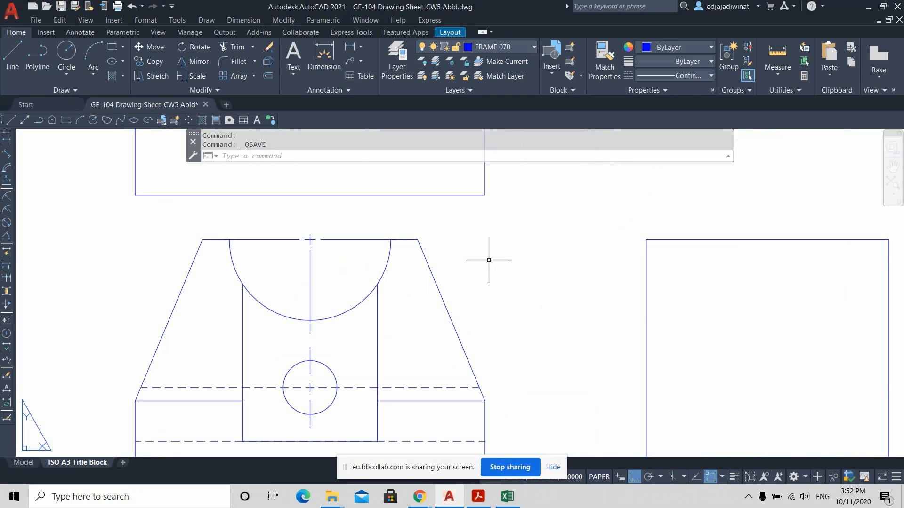
pyautogui.moveTo(480, 243); pyautogui.dragTo(514, 286, button='middle')
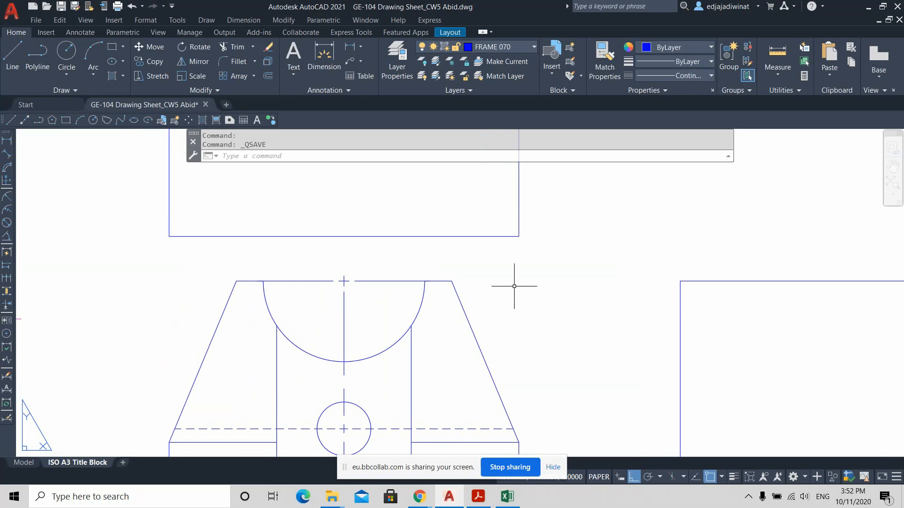
pyautogui.scroll(-4, 523, 296)
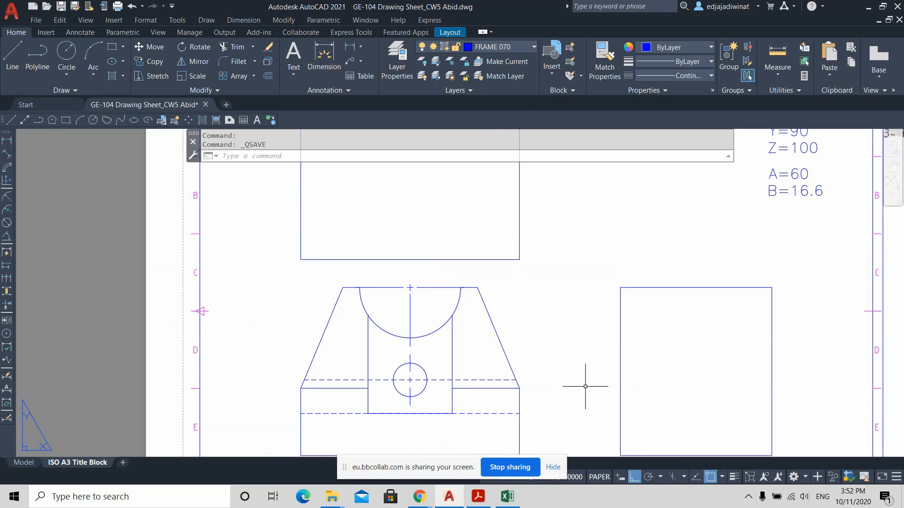
pyautogui.moveTo(585, 380); pyautogui.dragTo(362, 267, button='middle')
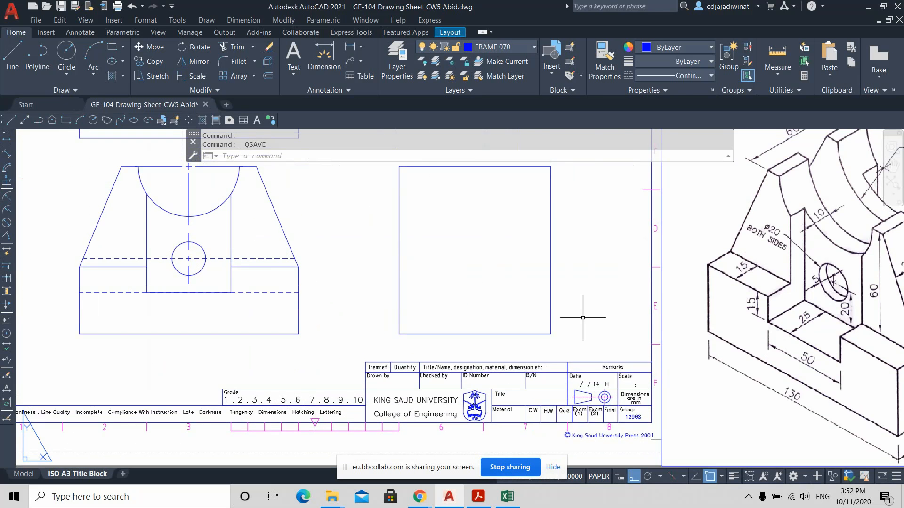
pyautogui.scroll(-2, 583, 325)
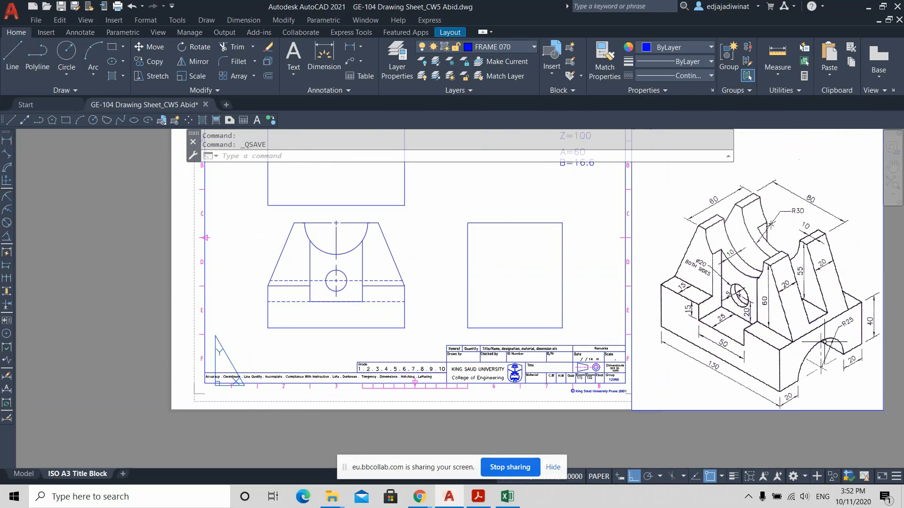
pyautogui.scroll(2, 812, 355)
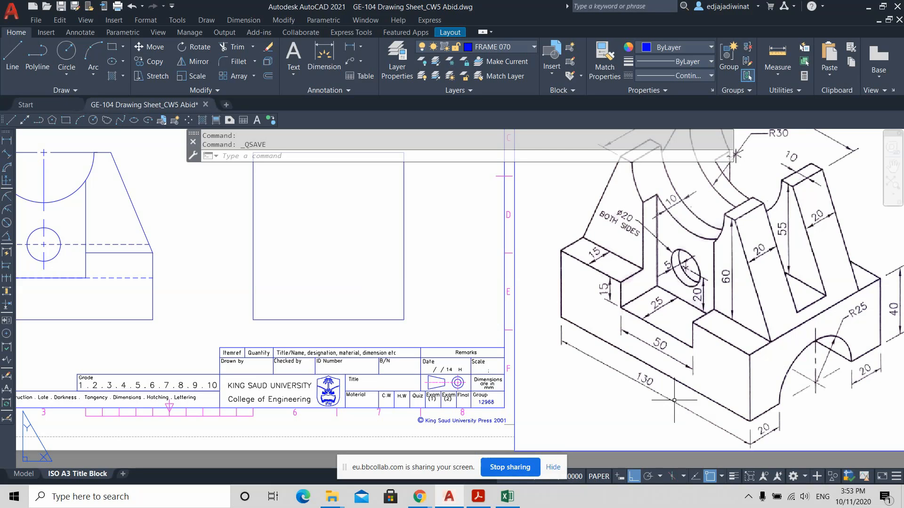
pyautogui.moveTo(331, 280); pyautogui.dragTo(495, 259, button='middle')
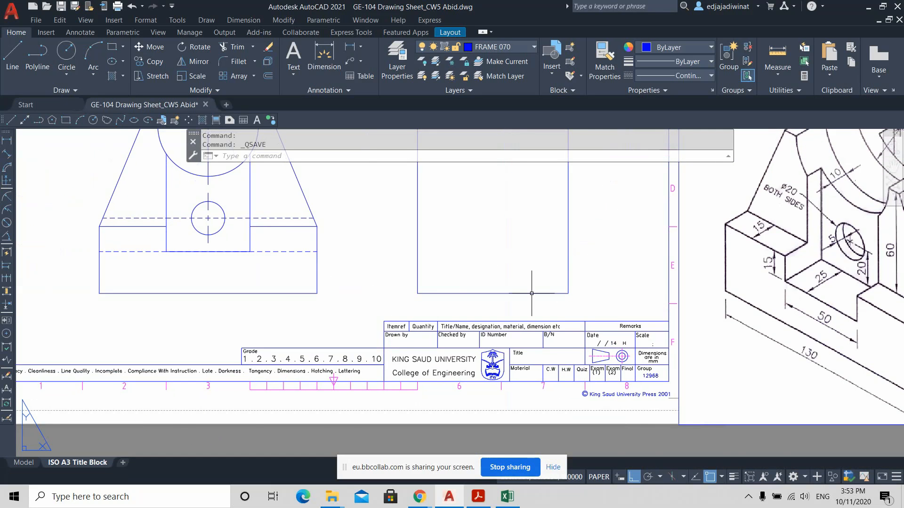
pyautogui.scroll(-3, 585, 301)
pyautogui.moveTo(585, 258)
pyautogui.mouseDown(button='middle')
pyautogui.moveTo(579, 278)
pyautogui.moveTo(531, 316)
pyautogui.mouseUp(button='middle')
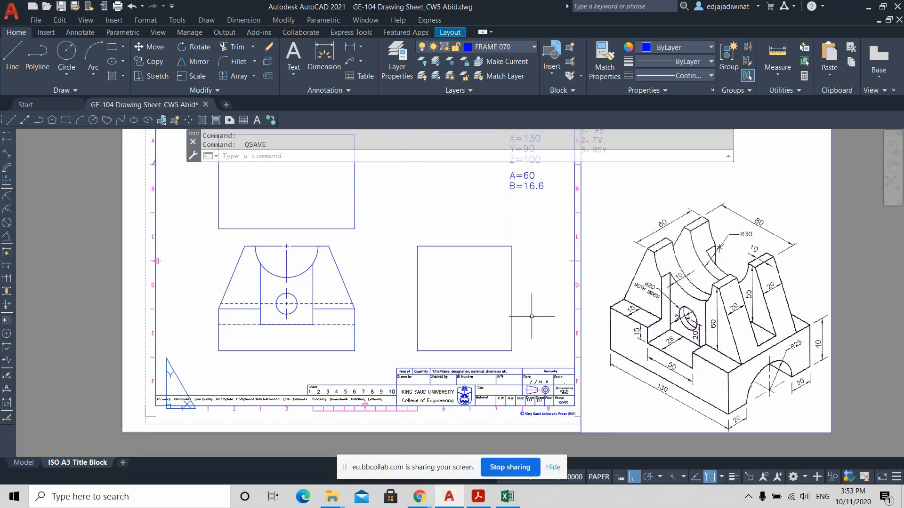
pyautogui.scroll(2, 345, 253)
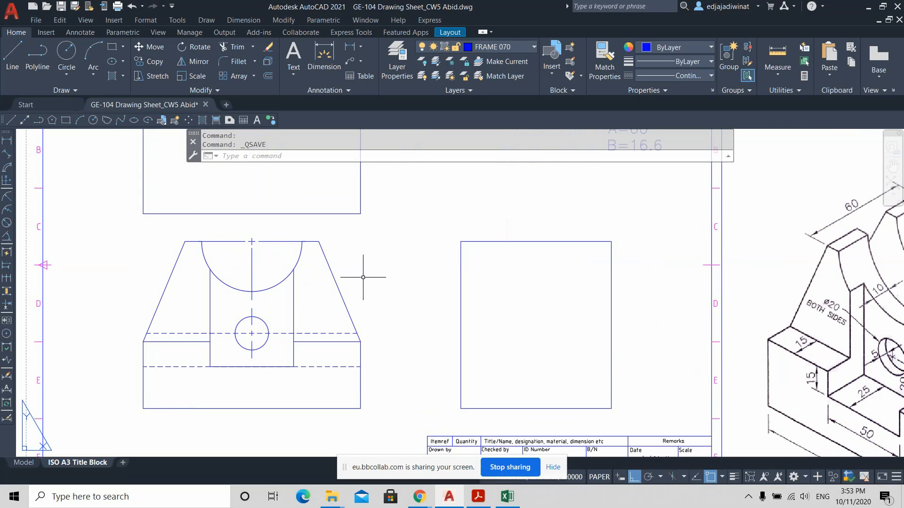
pyautogui.moveTo(373, 268); pyautogui.dragTo(494, 303, button='middle')
pyautogui.scroll(2, 495, 303)
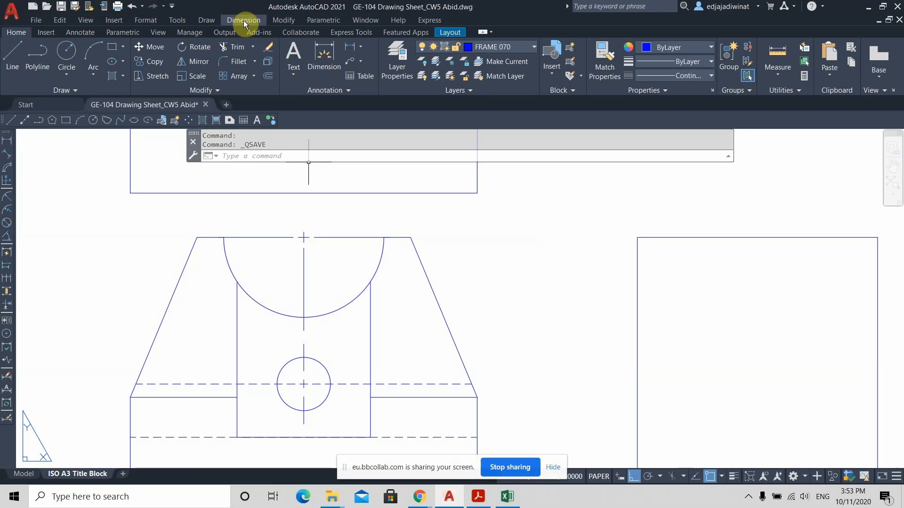
# Set the MENUBAR system variable to 1
pyautogui.click(287, 156)
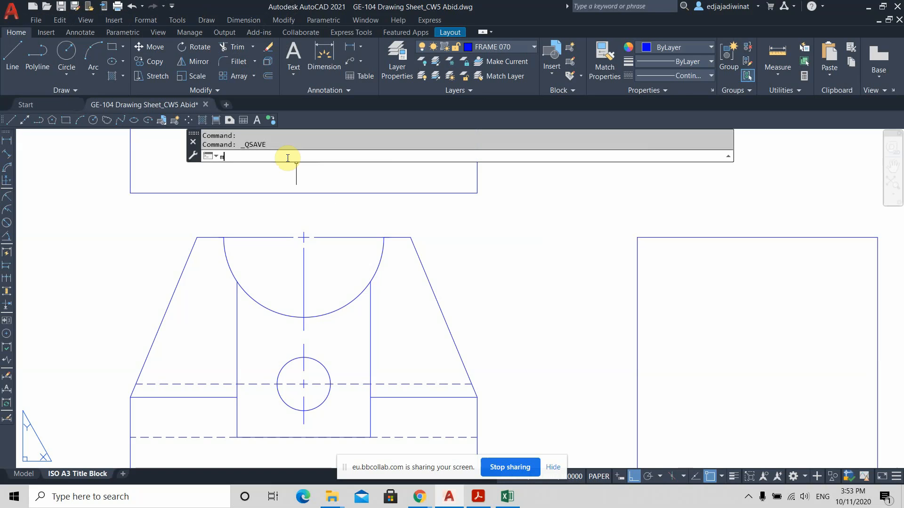
pyautogui.write('MeNU')
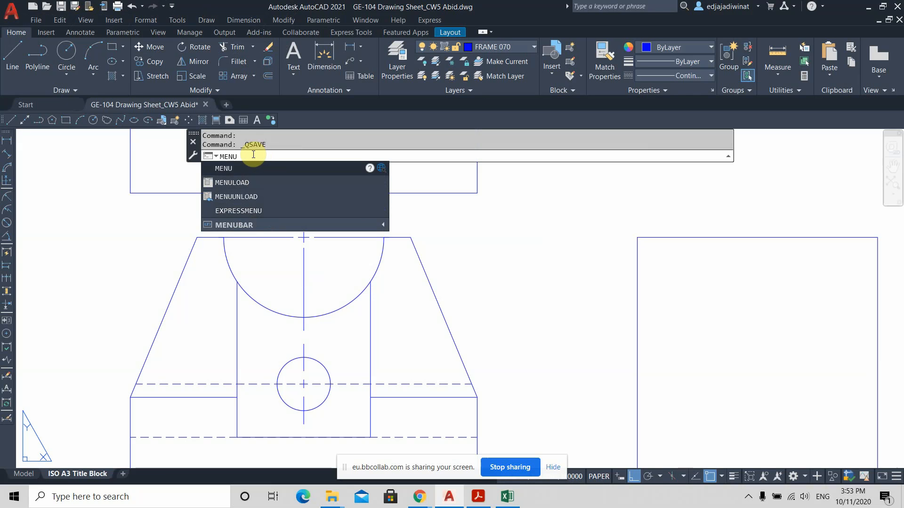
pyautogui.click(236, 224)
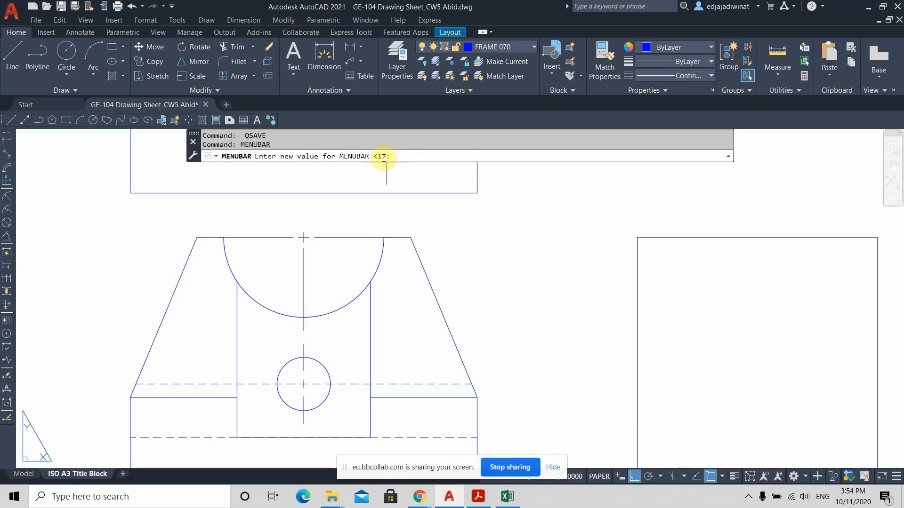
pyautogui.click(400, 155)
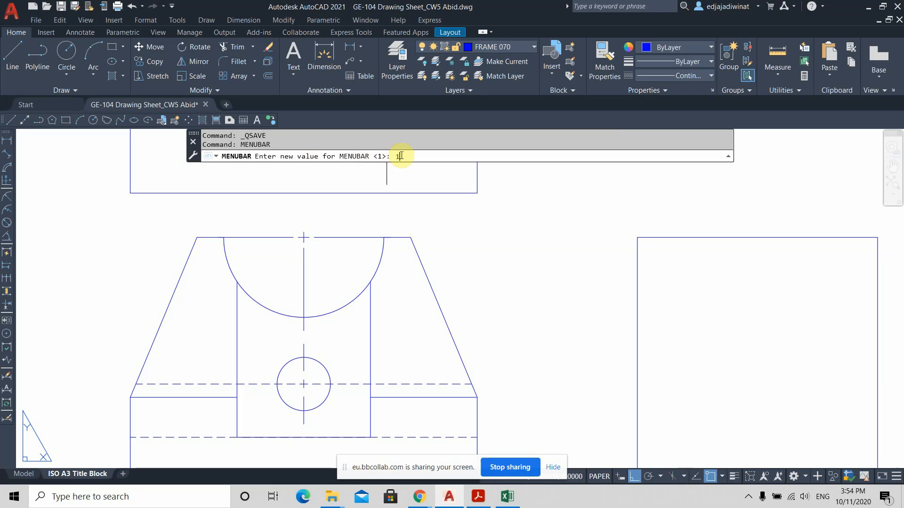
pyautogui.press('Return')
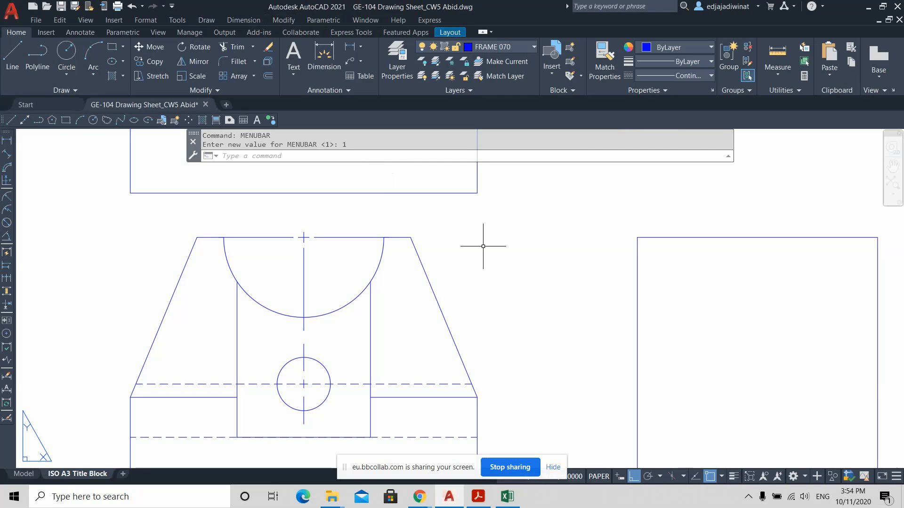
pyautogui.moveTo(483, 246)
pyautogui.mouseDown(button='middle')
pyautogui.moveTo(515, 229)
pyautogui.moveTo(498, 262)
pyautogui.mouseUp(button='middle')
pyautogui.scroll(3, 487, 233)
pyautogui.scroll(-3, 485, 228)
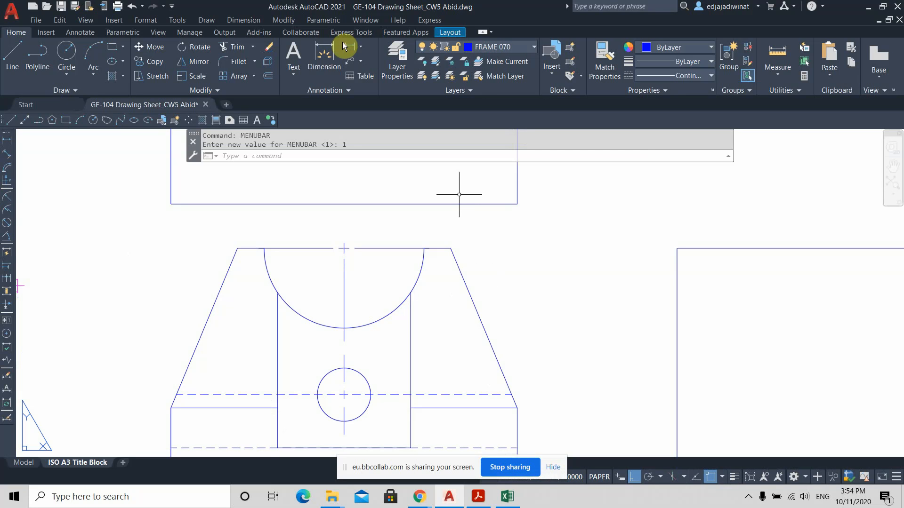
pyautogui.click(284, 20)
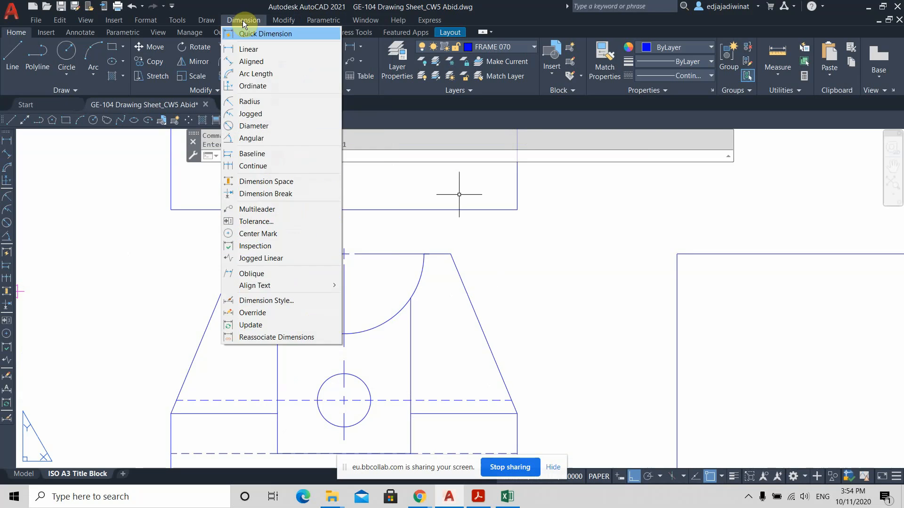
pyautogui.click(243, 21)
pyautogui.click(242, 21)
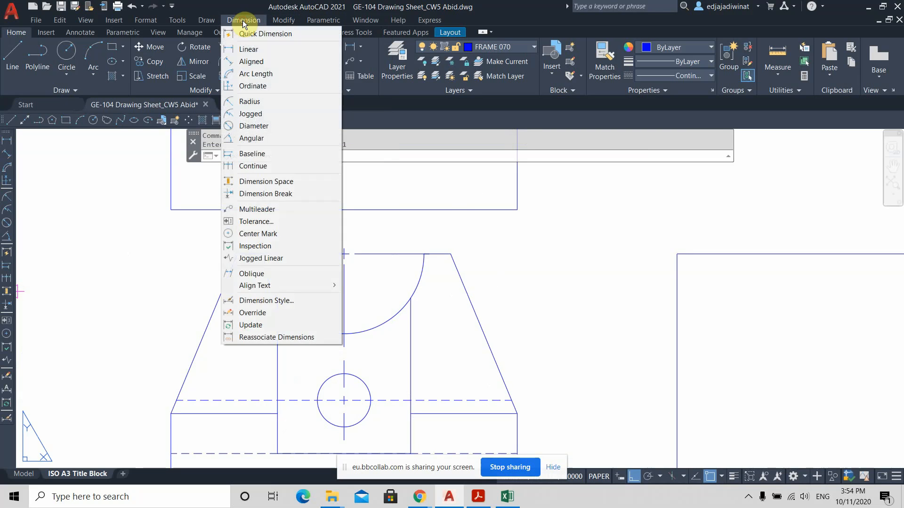
pyautogui.click(271, 234)
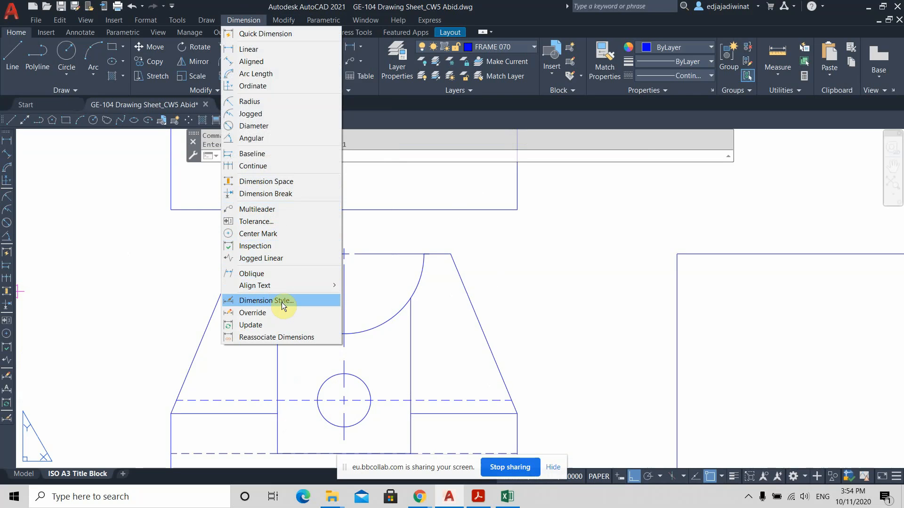
pyautogui.click(408, 241)
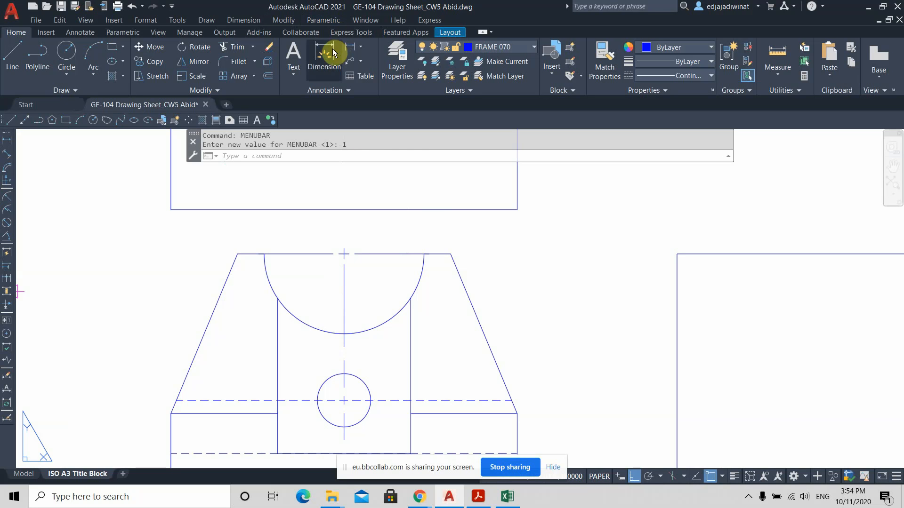
# Review the centre mark type and size settings of the ISO-25 dimension style without changing them
pyautogui.click(245, 21)
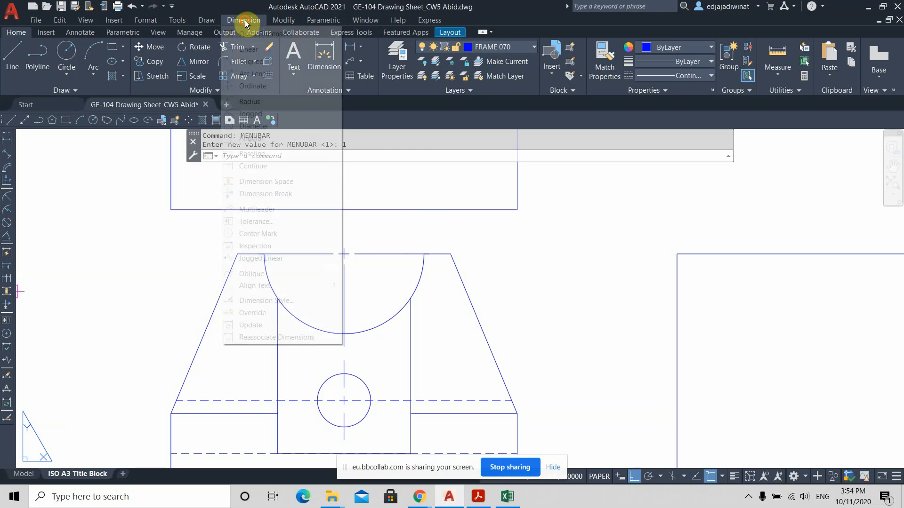
pyautogui.click(250, 301)
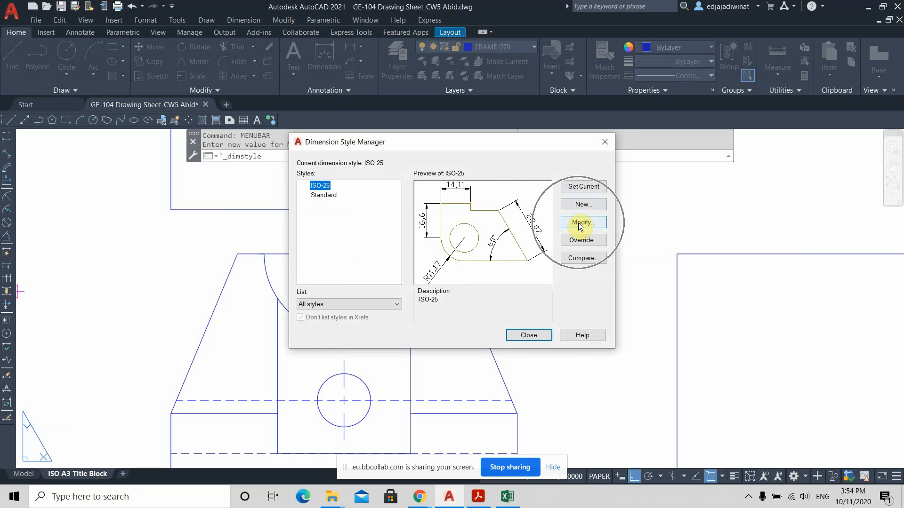
pyautogui.click(578, 222)
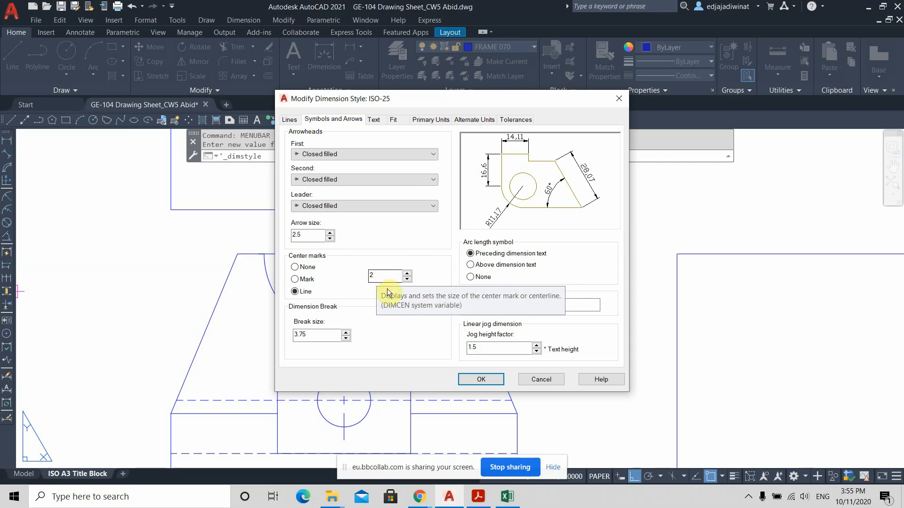
pyautogui.click(536, 381)
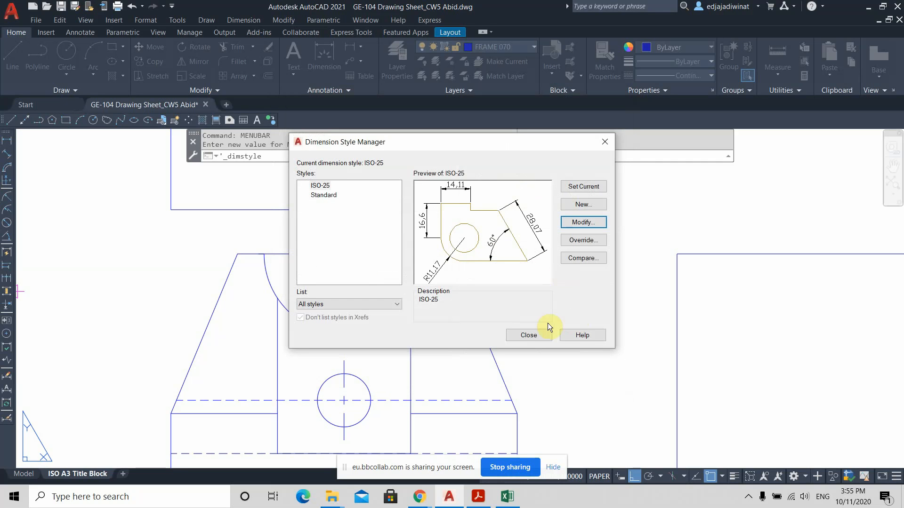
# Close the Dimension Style Manager and examine each separate line segment of the large arc's centre mark in the front view
pyautogui.click(532, 336)
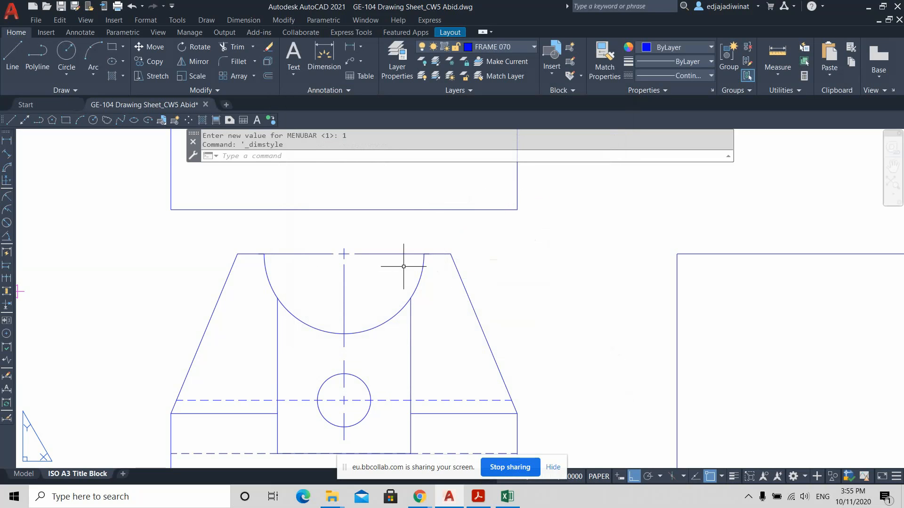
pyautogui.scroll(2, 401, 266)
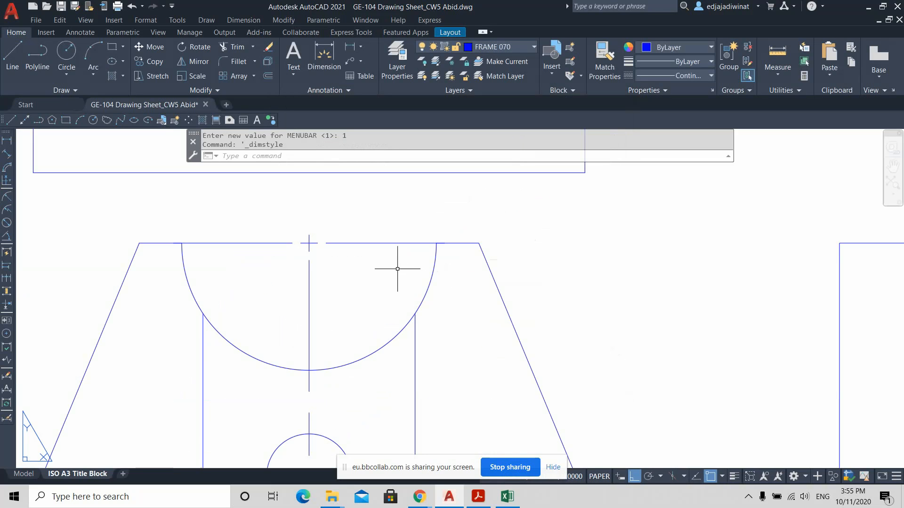
pyautogui.click(382, 244)
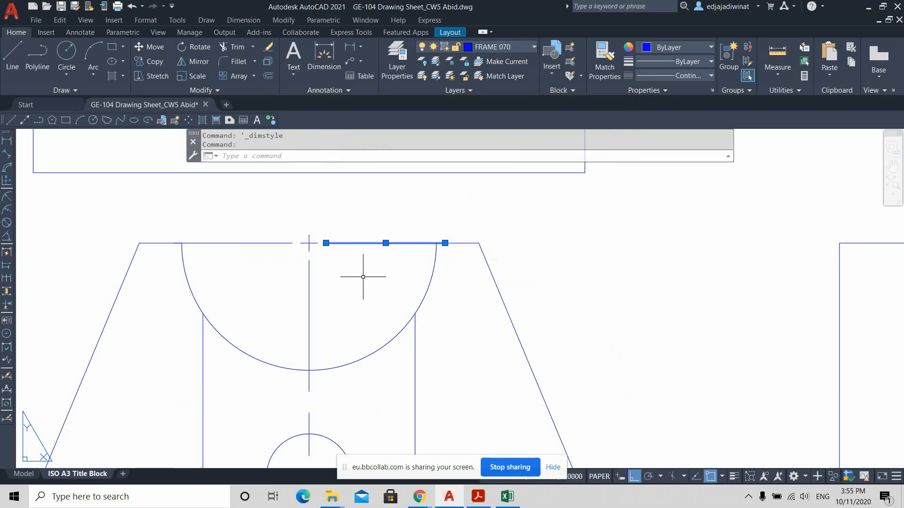
pyautogui.press('Escape')
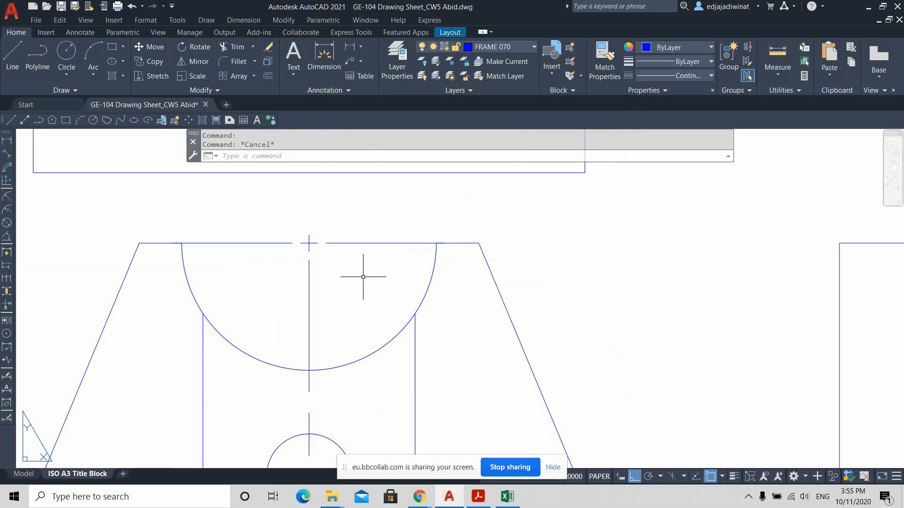
pyautogui.click(372, 283)
pyautogui.press('Escape')
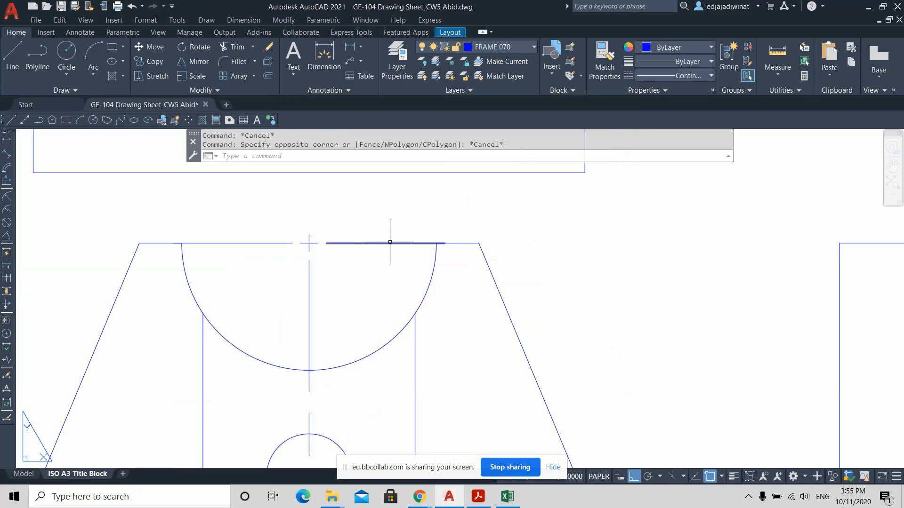
pyautogui.click(370, 244)
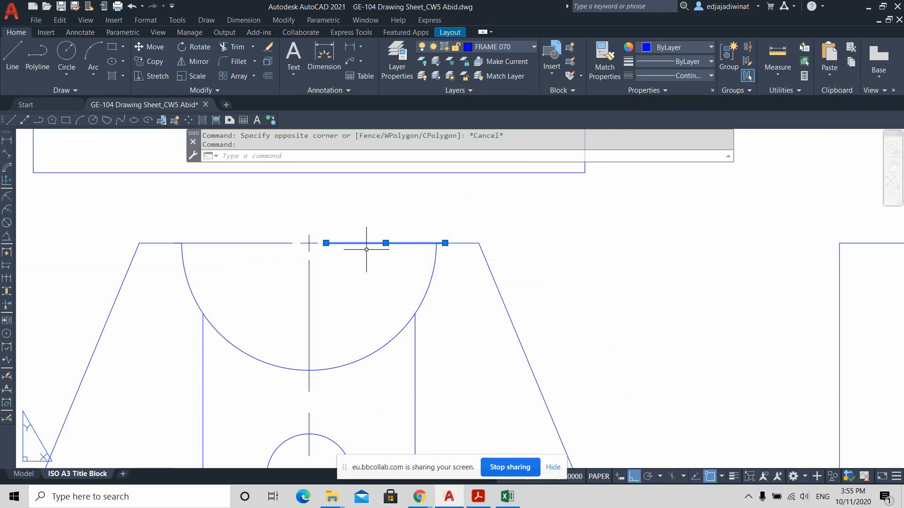
pyautogui.press('Escape')
pyautogui.click(308, 243)
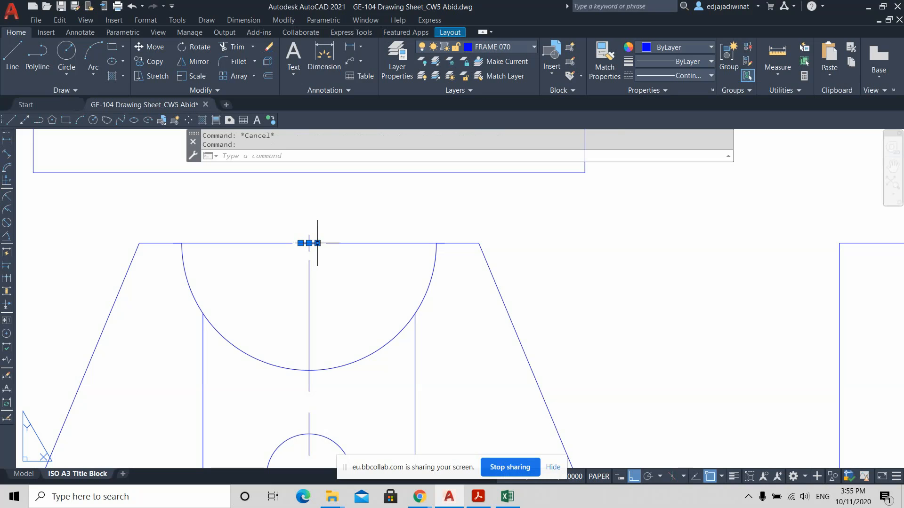
pyautogui.press('Escape')
pyautogui.click(262, 242)
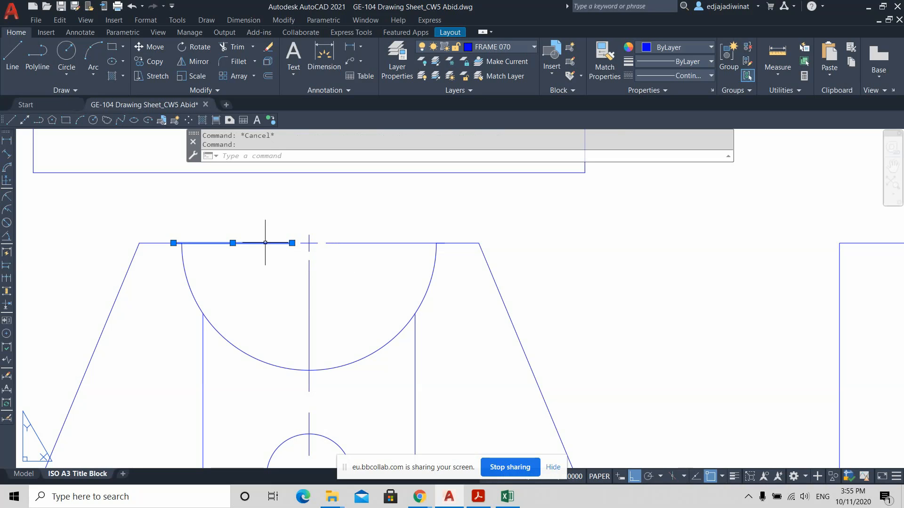
pyautogui.press('Escape')
pyautogui.click(309, 277)
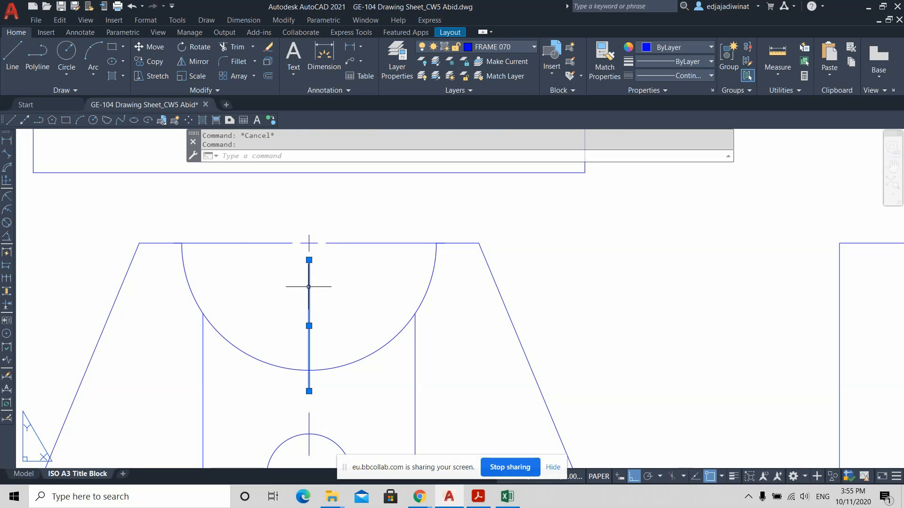
pyautogui.press('Escape')
pyautogui.click(308, 251)
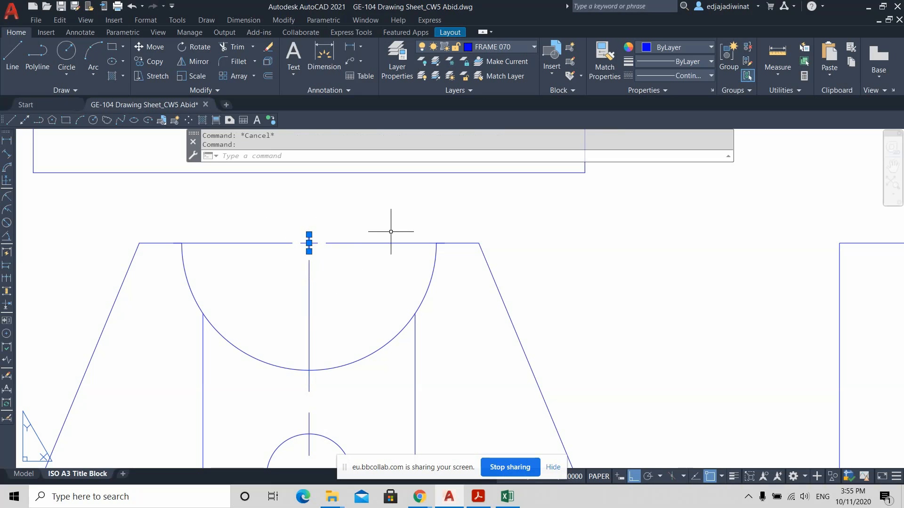
pyautogui.press('Escape')
# Set the linetype of all the large arc's centre mark segments to Continuous
pyautogui.click(400, 274)
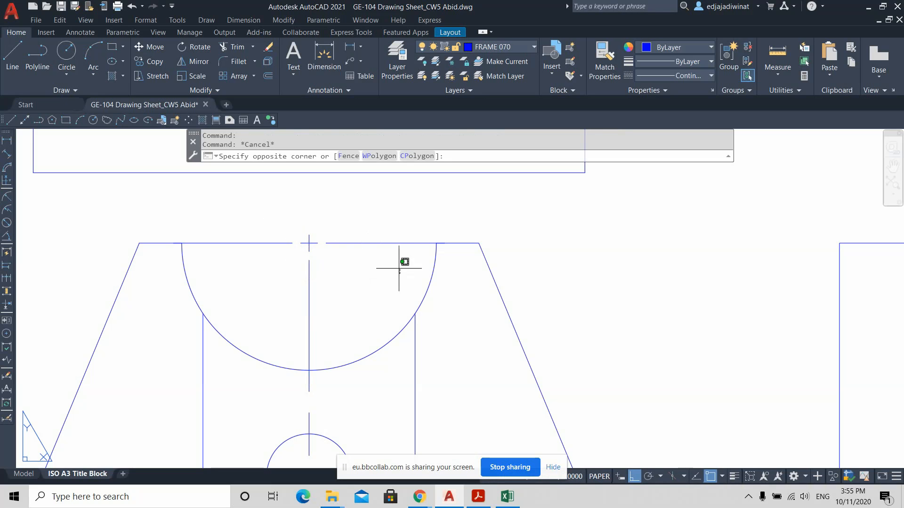
pyautogui.click(281, 215)
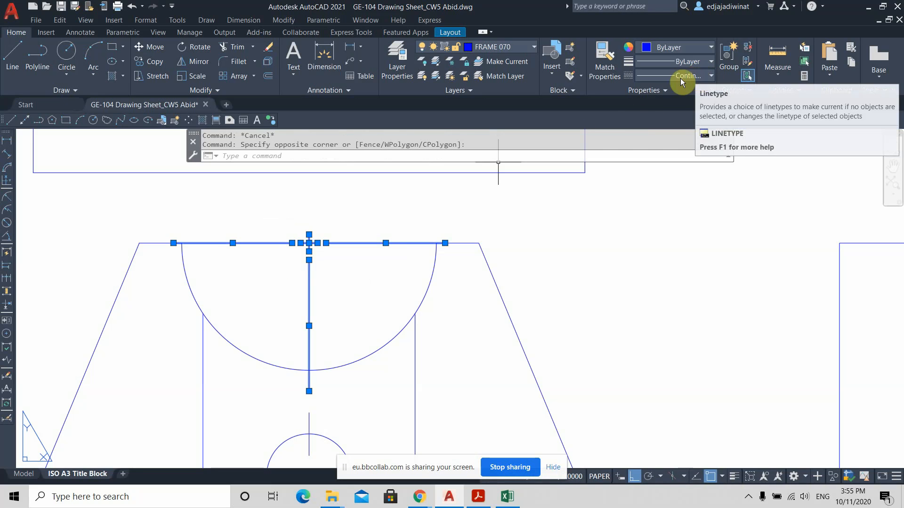
pyautogui.click(707, 77)
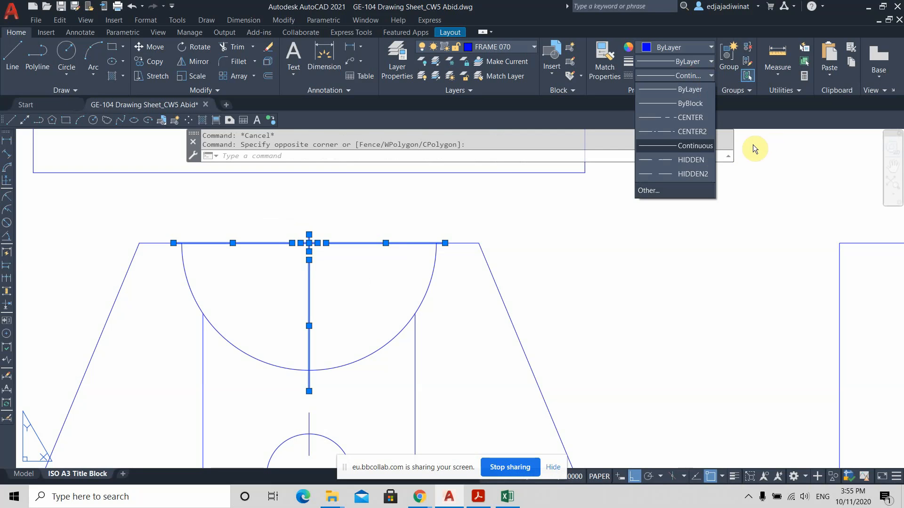
pyautogui.click(702, 149)
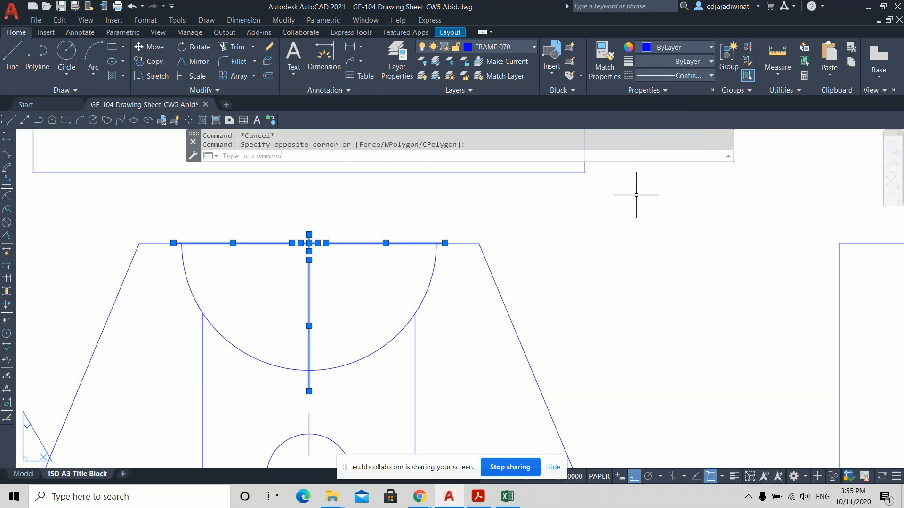
pyautogui.press('Escape')
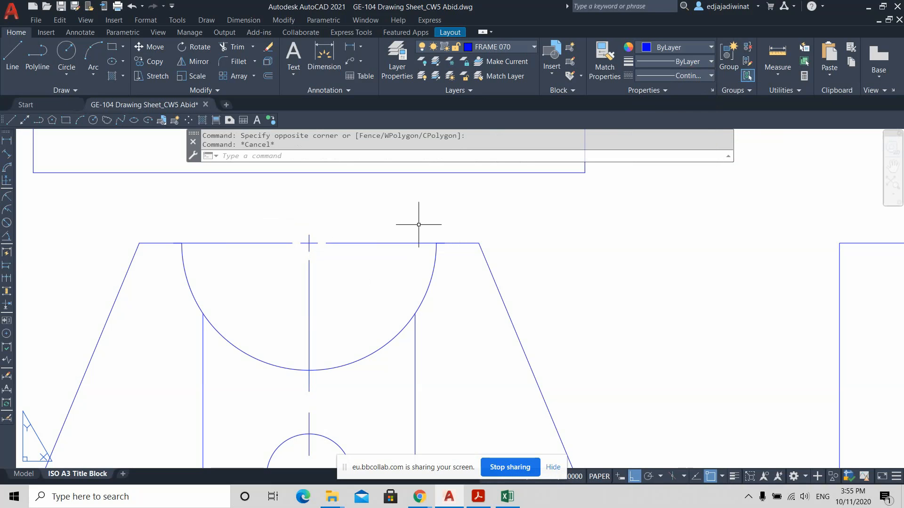
# Compare the large arc's centre mark segments with the small hole's vertical centreline and check that centreline's linetype
pyautogui.click(388, 243)
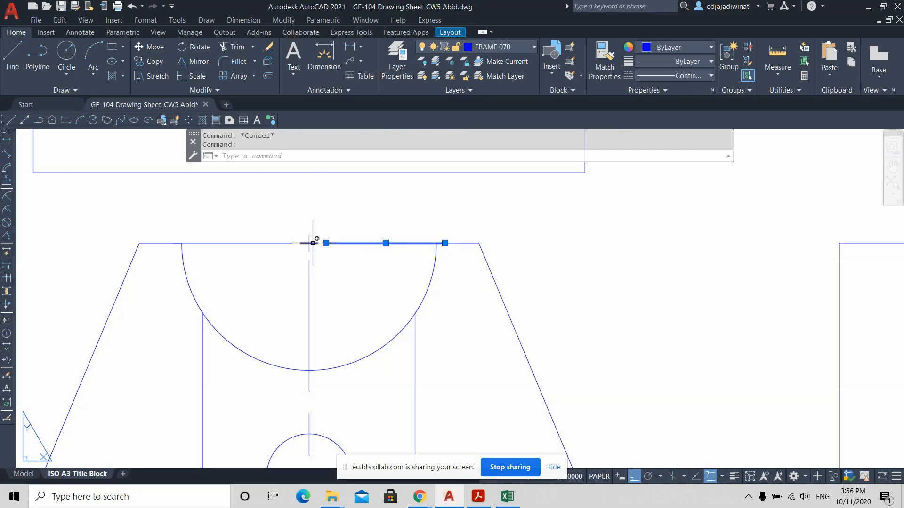
pyautogui.press('Escape')
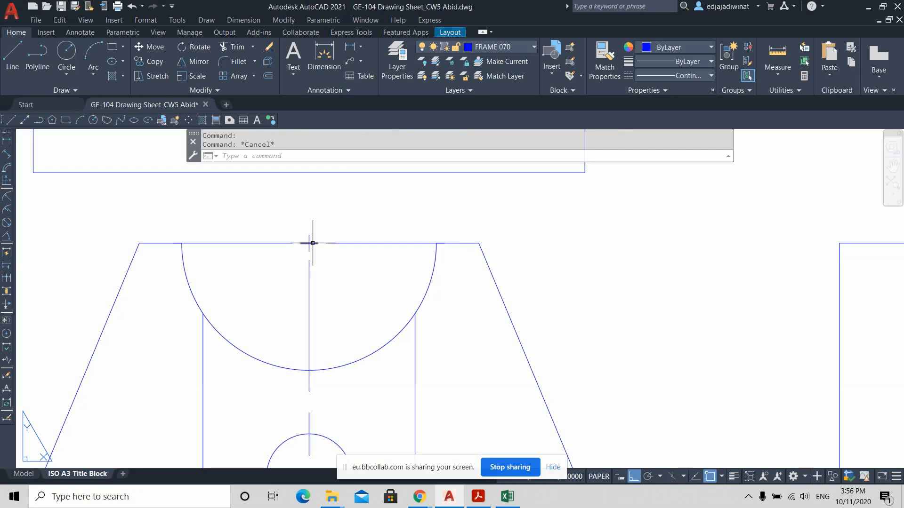
pyautogui.click(261, 244)
pyautogui.press('Escape')
pyautogui.moveTo(401, 359); pyautogui.dragTo(438, 245, button='middle')
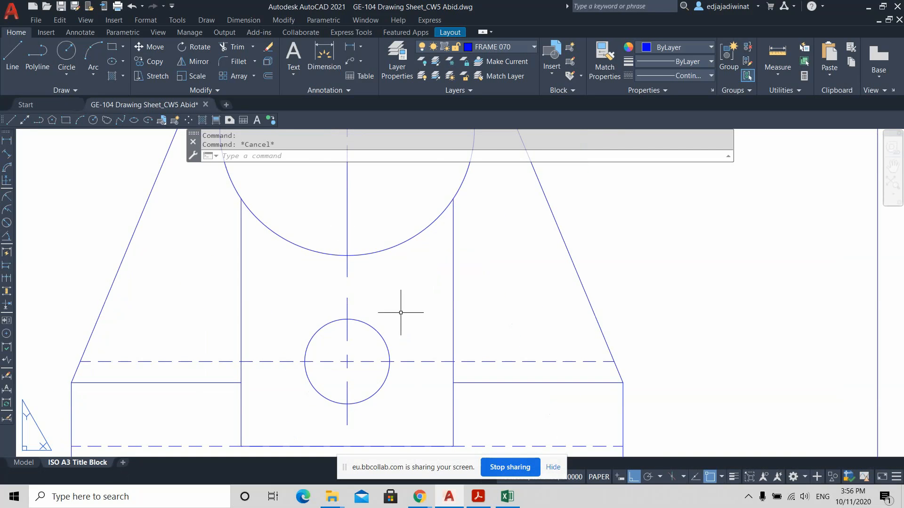
pyautogui.click(355, 309)
pyautogui.click(337, 304)
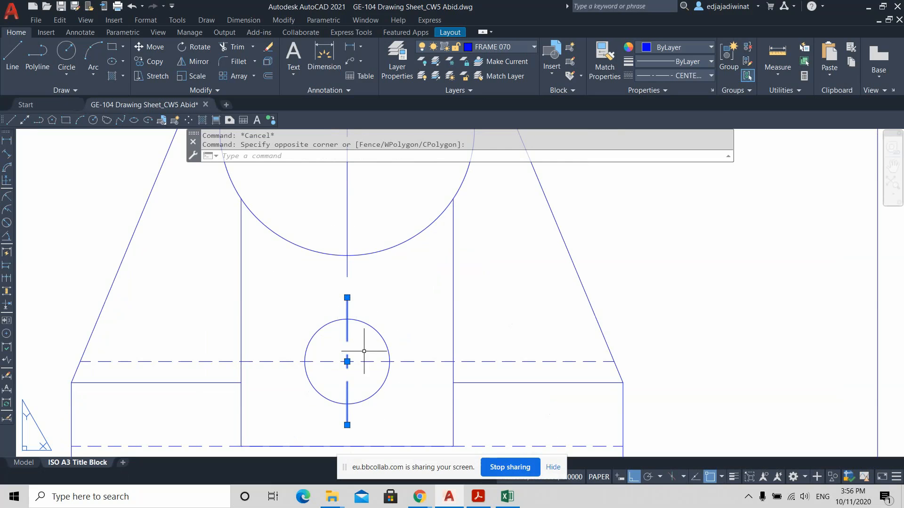
pyautogui.click(708, 78)
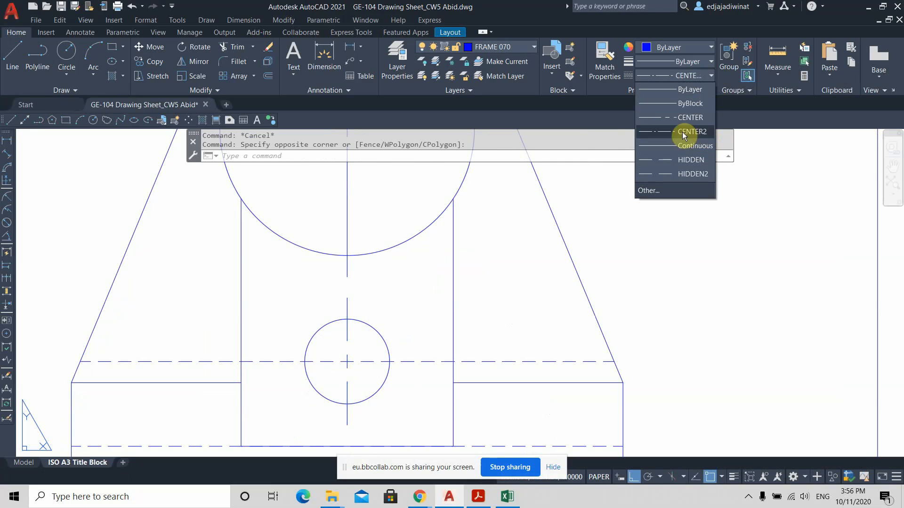
pyautogui.click(414, 299)
pyautogui.click(399, 308)
pyautogui.press('Escape')
pyautogui.press('Escape')
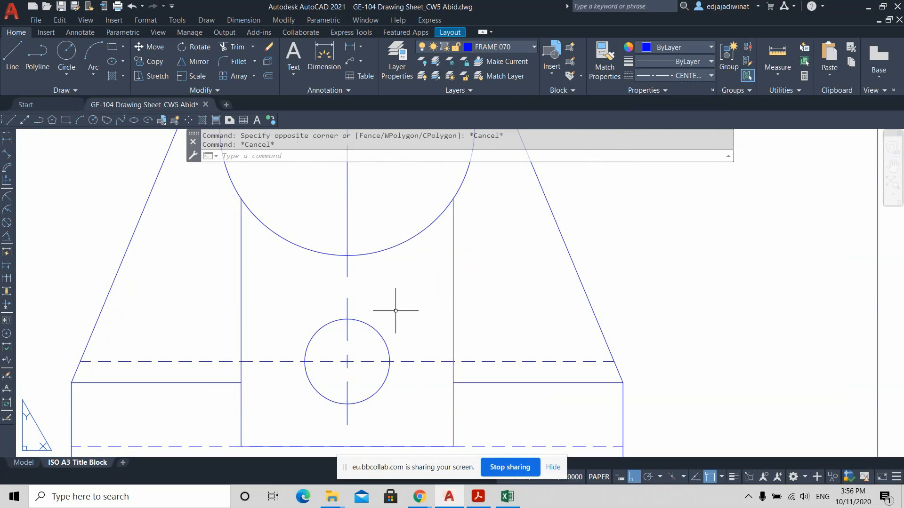
pyautogui.click(397, 310)
pyautogui.click(342, 305)
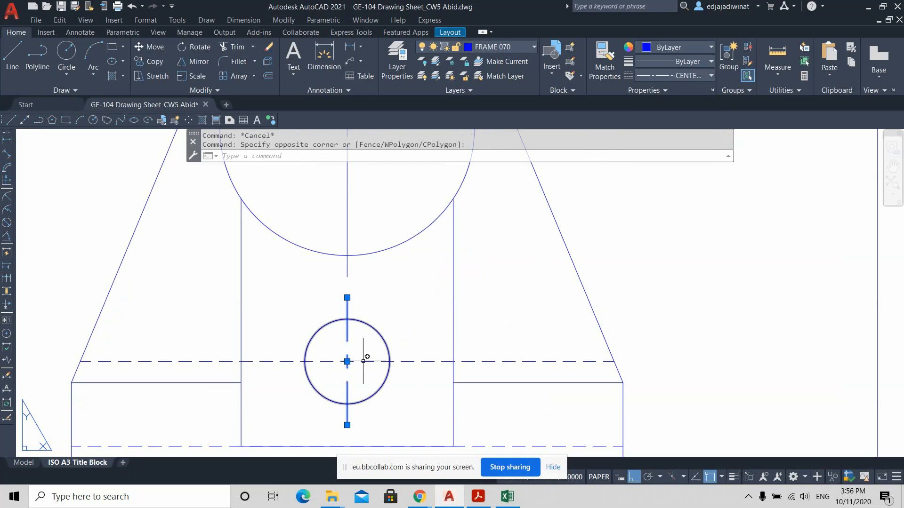
pyautogui.press('Escape')
# Examine the centrelines of the front view up close and within the whole drawing sheet
pyautogui.moveTo(425, 275); pyautogui.dragTo(429, 386, button='middle')
pyautogui.scroll(-2, 573, 322)
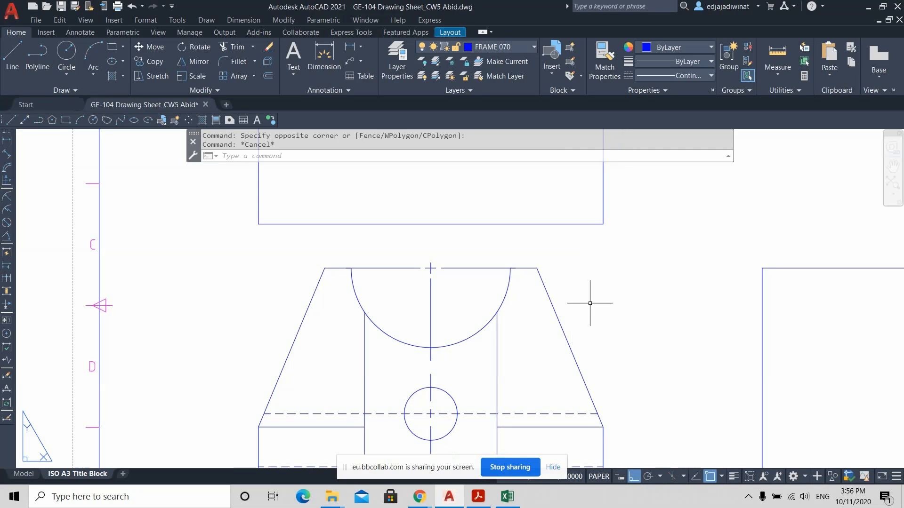
pyautogui.moveTo(603, 349); pyautogui.dragTo(588, 324, button='middle')
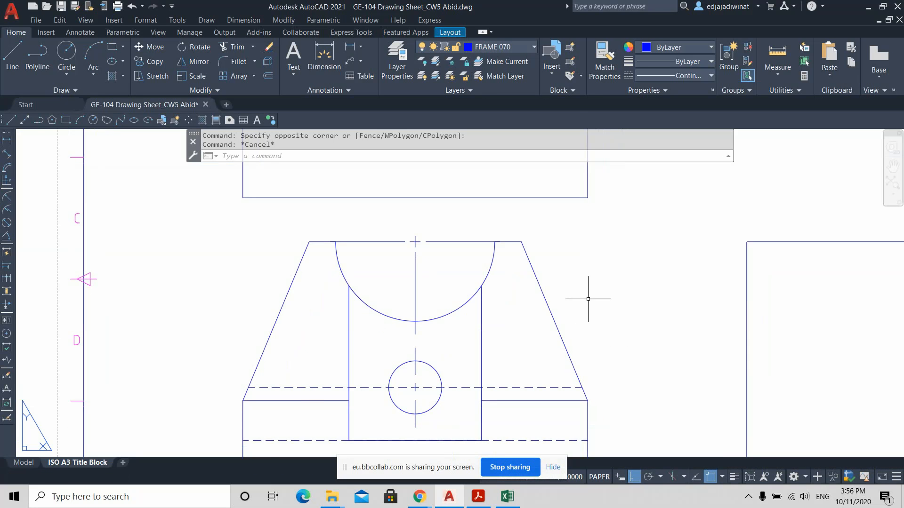
pyautogui.scroll(1, 588, 299)
pyautogui.moveTo(560, 254); pyautogui.dragTo(581, 369, button='middle')
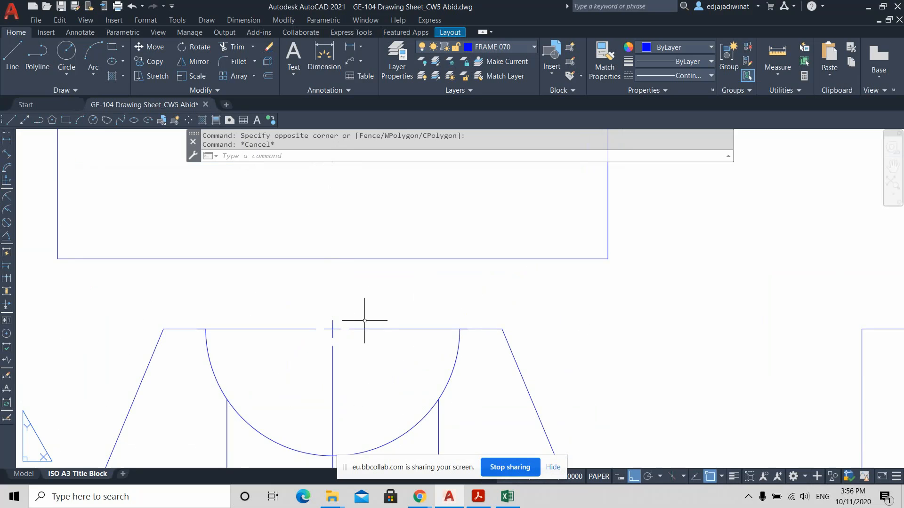
pyautogui.scroll(-5, 410, 390)
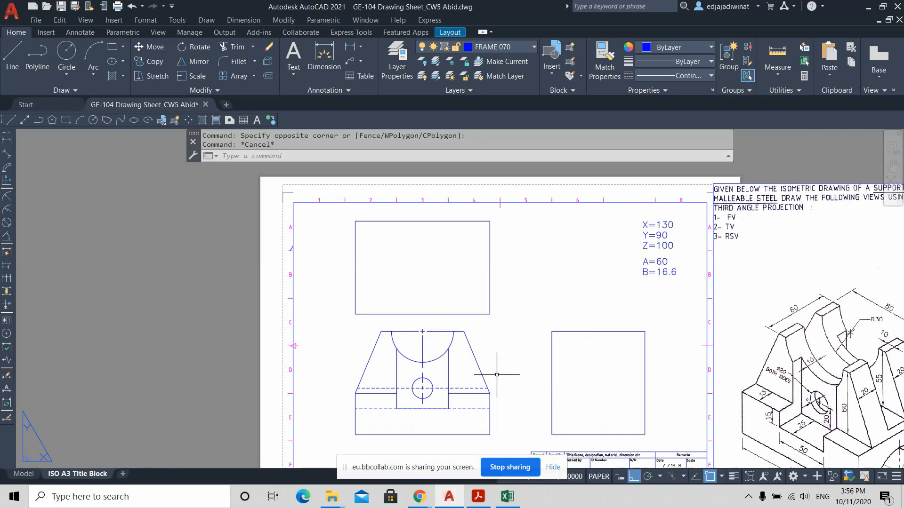
pyautogui.scroll(-2, 494, 369)
pyautogui.moveTo(510, 369); pyautogui.dragTo(500, 349, button='middle')
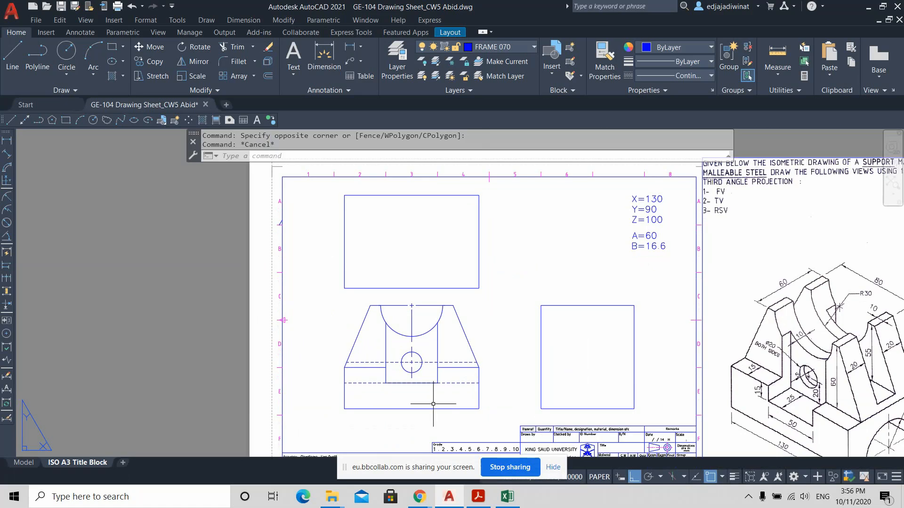
pyautogui.scroll(2, 435, 404)
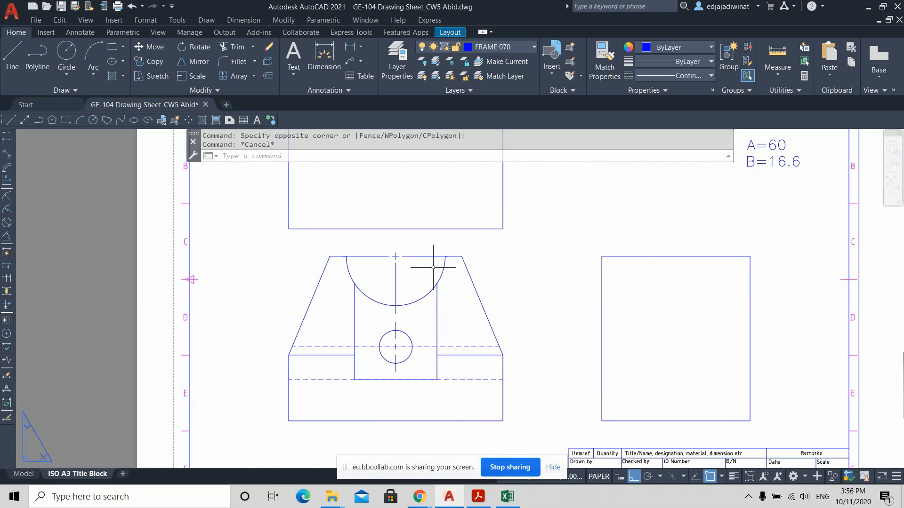
# Examine the two long horizontal centre mark lines across the open top of the large arc
pyautogui.click(364, 256)
pyautogui.click(422, 257)
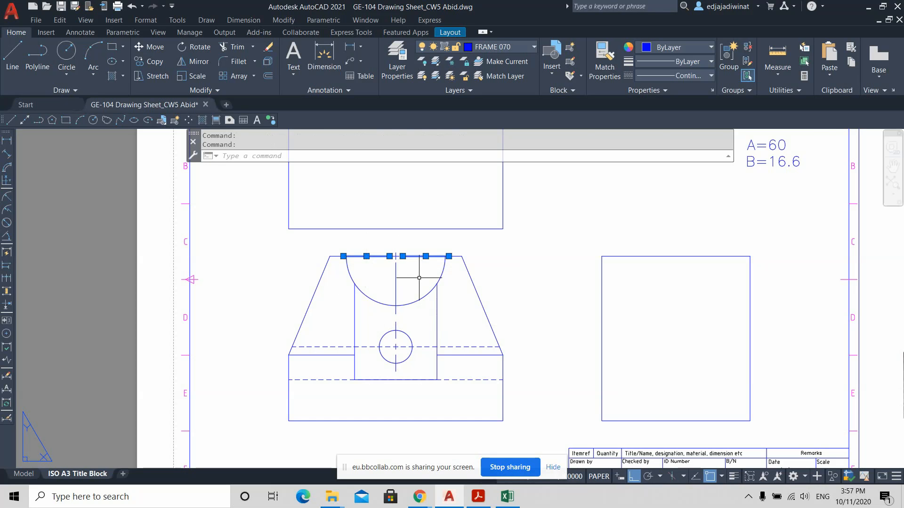
pyautogui.scroll(-1, 419, 277)
pyautogui.scroll(3, 418, 276)
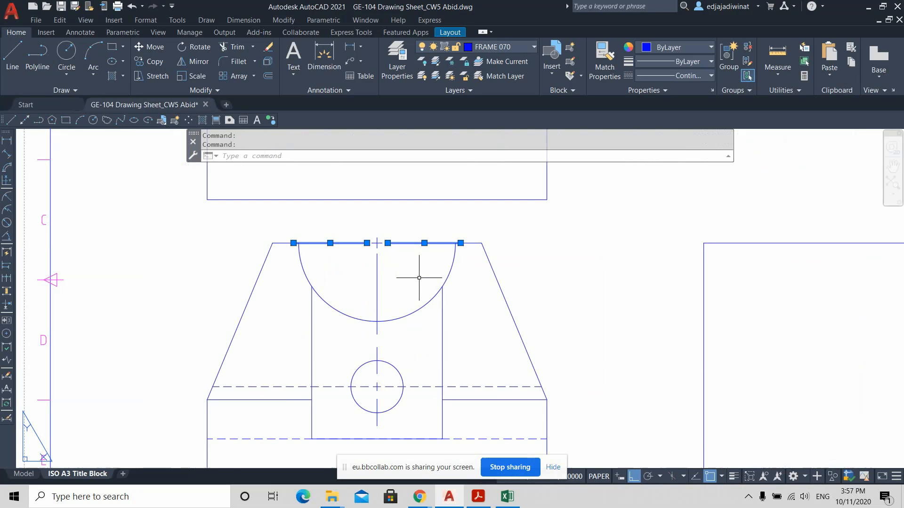
pyautogui.moveTo(414, 274); pyautogui.dragTo(440, 323, button='middle')
pyautogui.scroll(2, 440, 316)
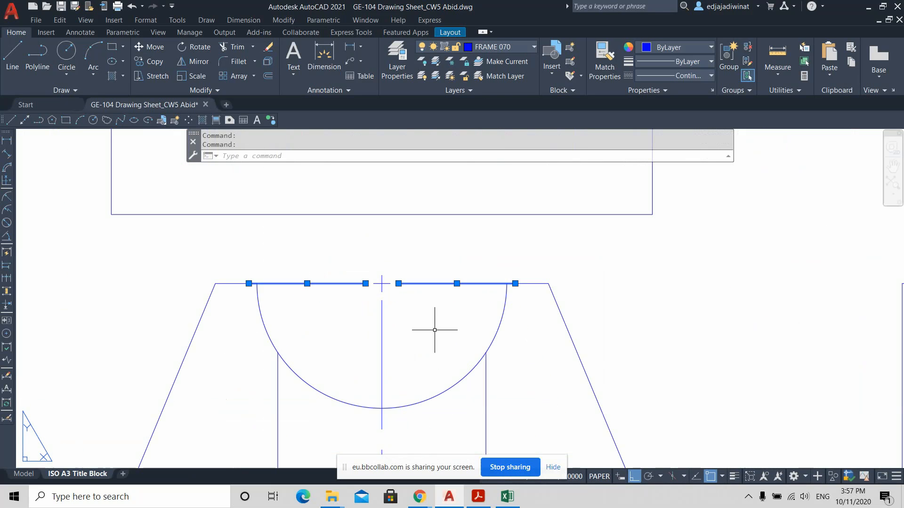
pyautogui.press('Escape')
# Set the linetype of the large arc's two horizontal centre mark lines and its vertical centre line to CENTER2
pyautogui.scroll(-4, 458, 327)
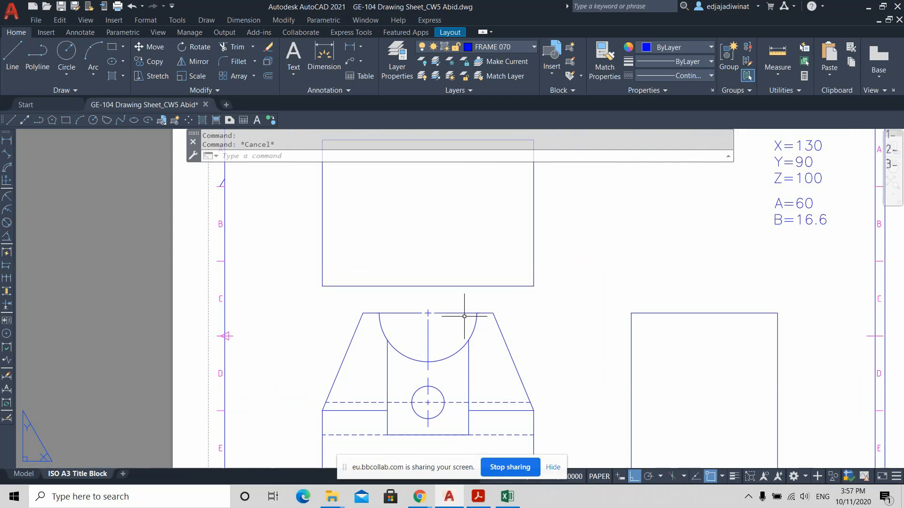
pyautogui.scroll(-2, 597, 281)
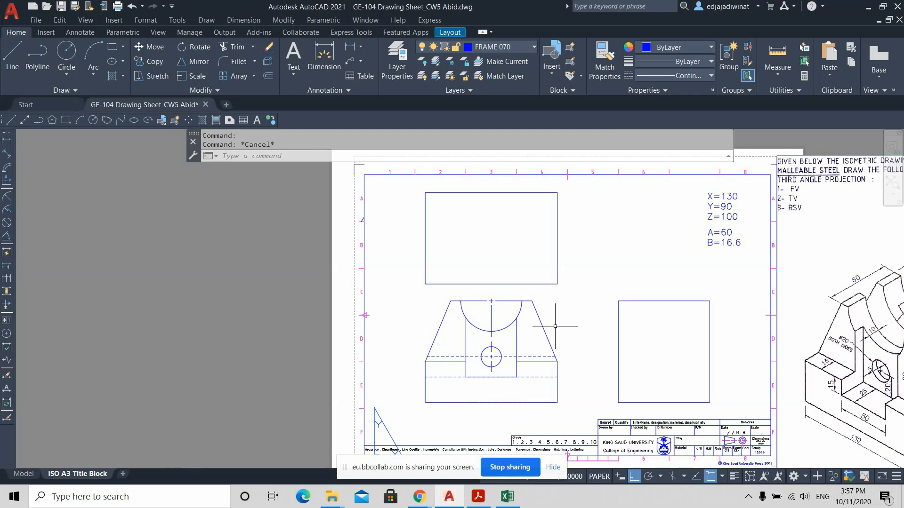
pyautogui.click(513, 300)
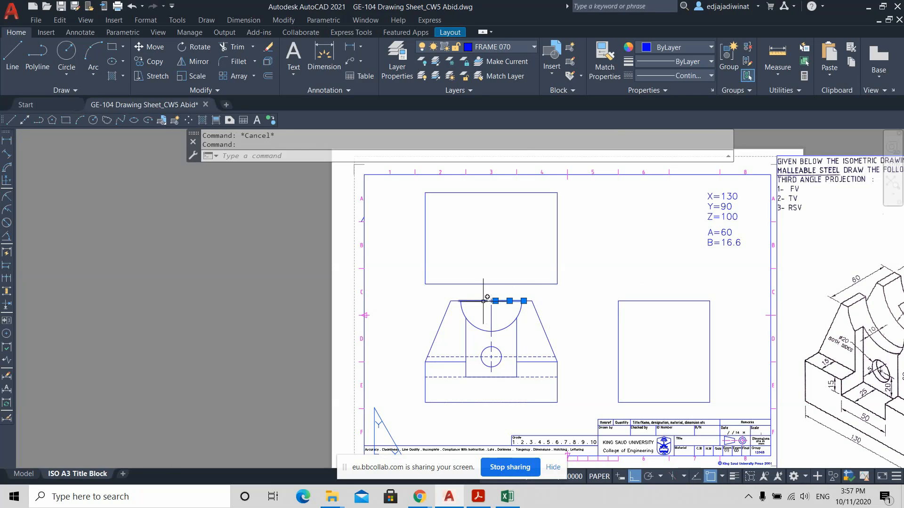
pyautogui.click(490, 313)
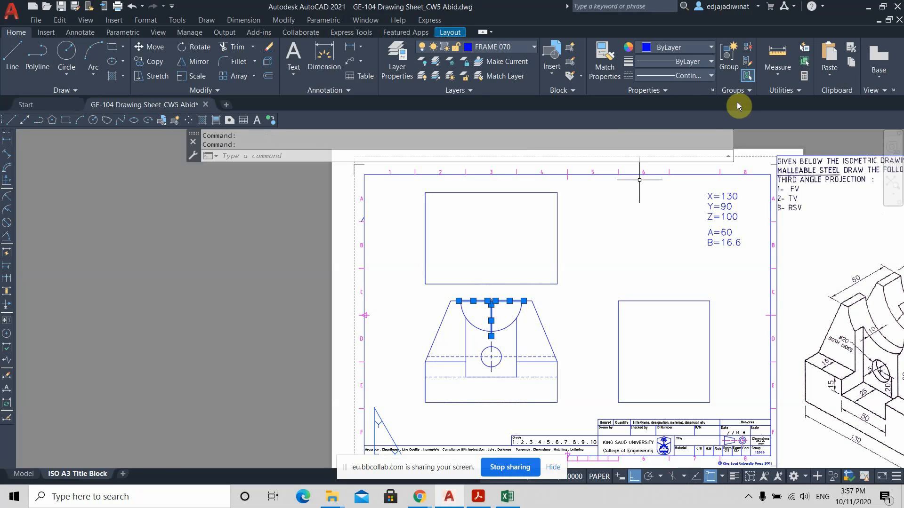
pyautogui.click(705, 83)
pyautogui.click(700, 133)
pyautogui.press('Escape')
pyautogui.scroll(2, 575, 352)
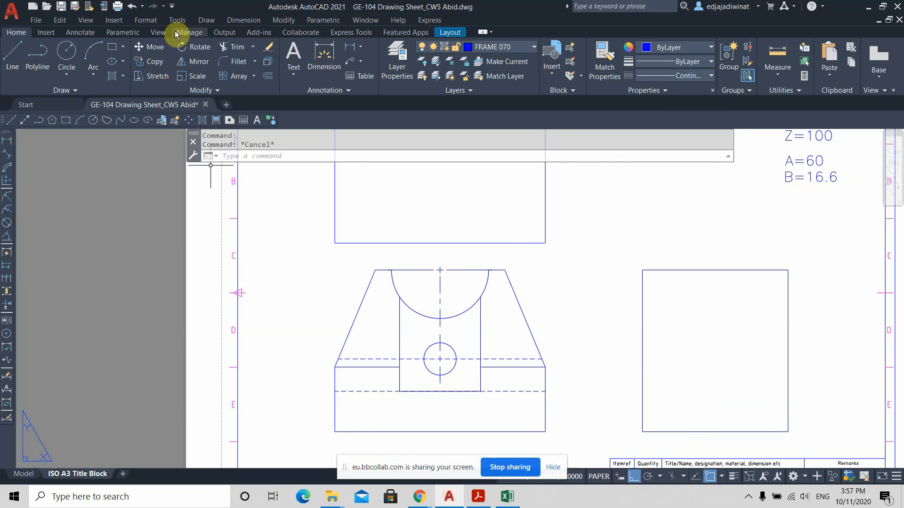
# Undo the last linetype change on the large arc's centre mark lines
pyautogui.click(141, 6)
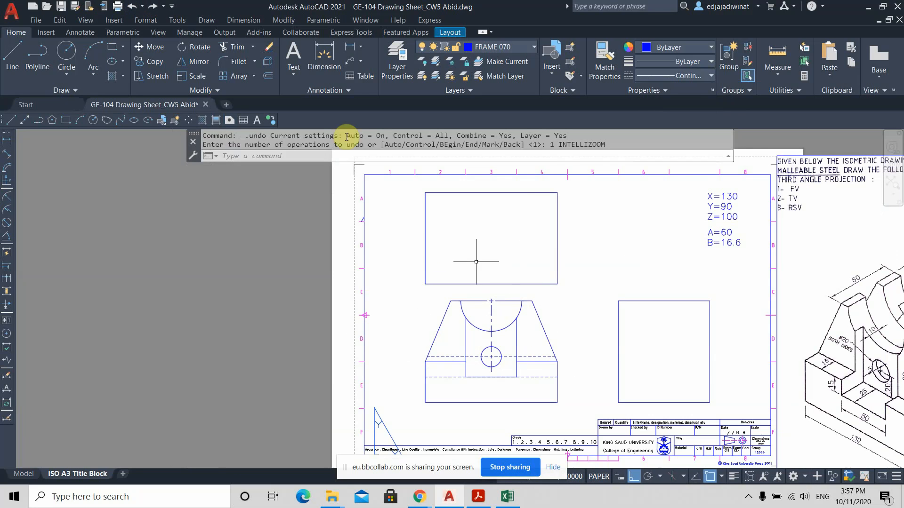
pyautogui.click(132, 6)
pyautogui.scroll(2, 534, 346)
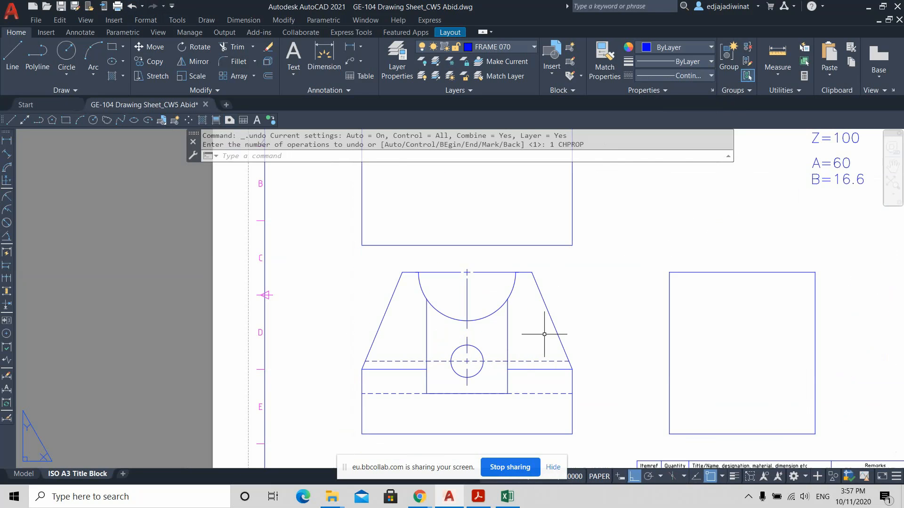
pyautogui.moveTo(600, 295); pyautogui.dragTo(503, 362, button='middle')
pyautogui.scroll(1, 556, 339)
pyautogui.scroll(-2, 623, 264)
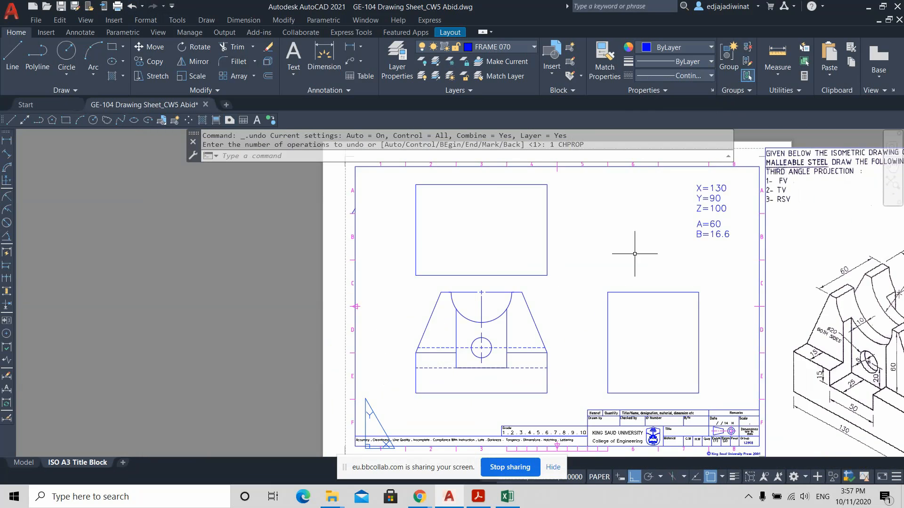
# Draw a circle with a radius of about 108 in the empty area beside the drawing sheet
pyautogui.moveTo(634, 252); pyautogui.dragTo(535, 307, button='middle')
pyautogui.click(67, 53)
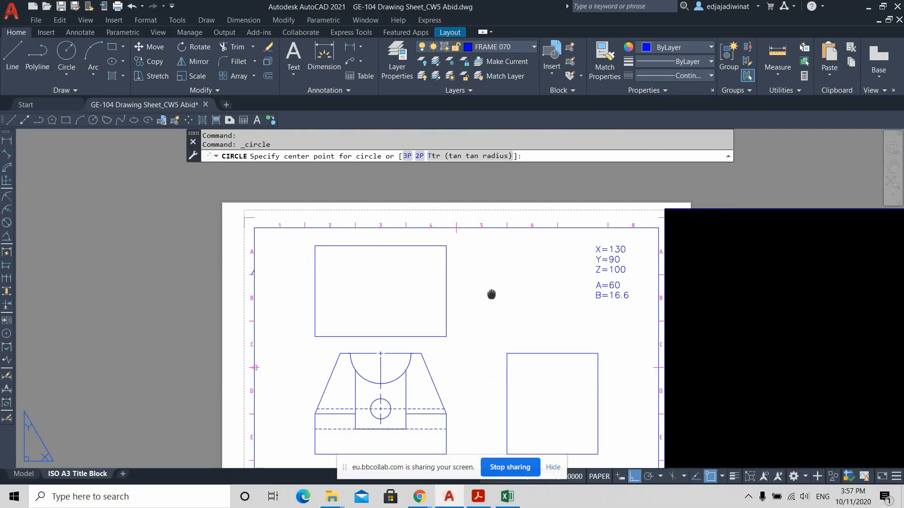
pyautogui.moveTo(490, 295); pyautogui.dragTo(536, 298, button='middle')
pyautogui.click(240, 347)
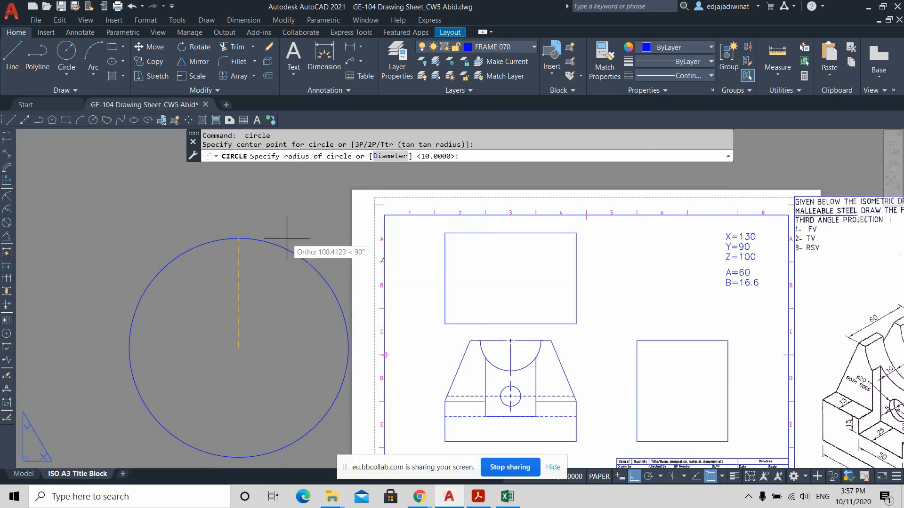
pyautogui.click(307, 264)
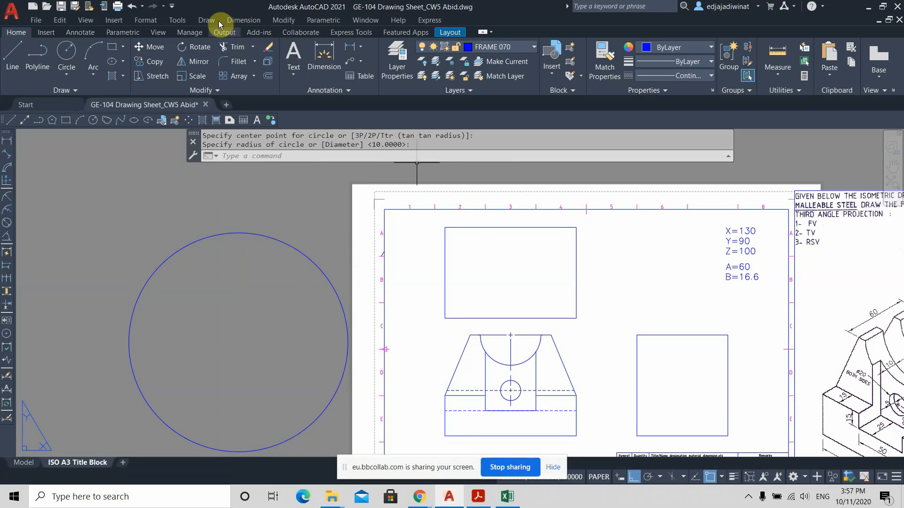
# Add a centre mark to the large circle beside the sheet
pyautogui.click(241, 21)
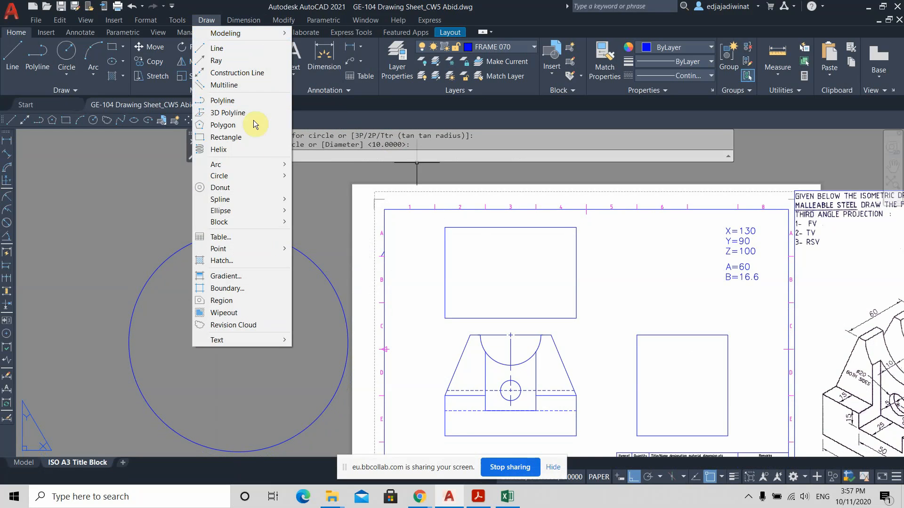
pyautogui.click(257, 234)
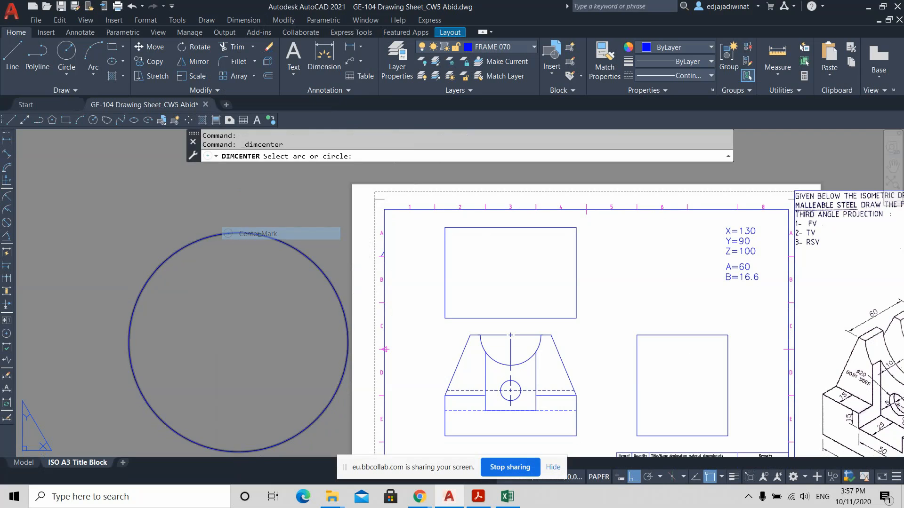
pyautogui.click(231, 232)
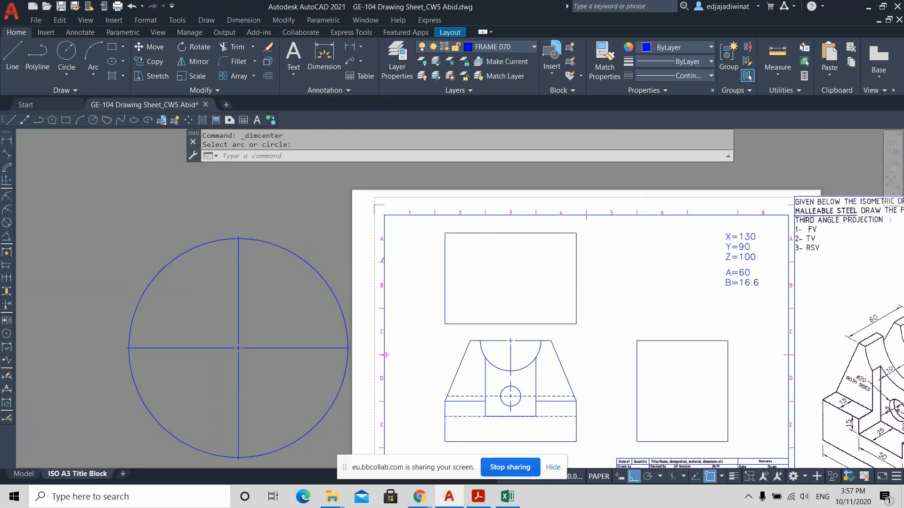
# Set the linetype of the four long centre mark lines of the circle beside the sheet to CENTER2
pyautogui.click(250, 342)
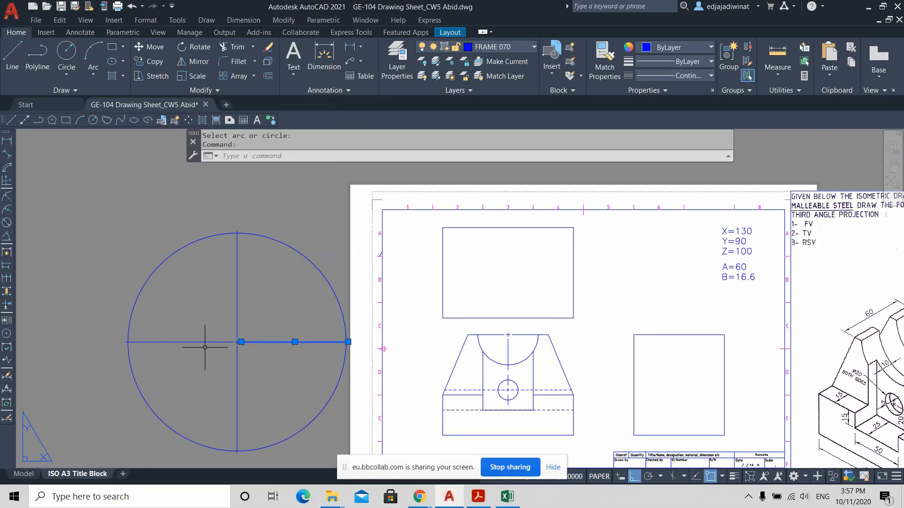
pyautogui.click(182, 342)
pyautogui.click(236, 292)
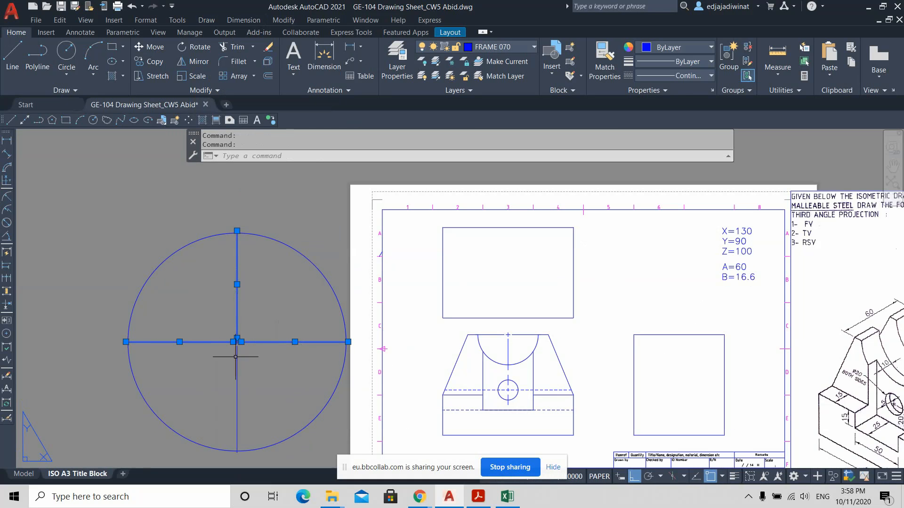
pyautogui.click(237, 367)
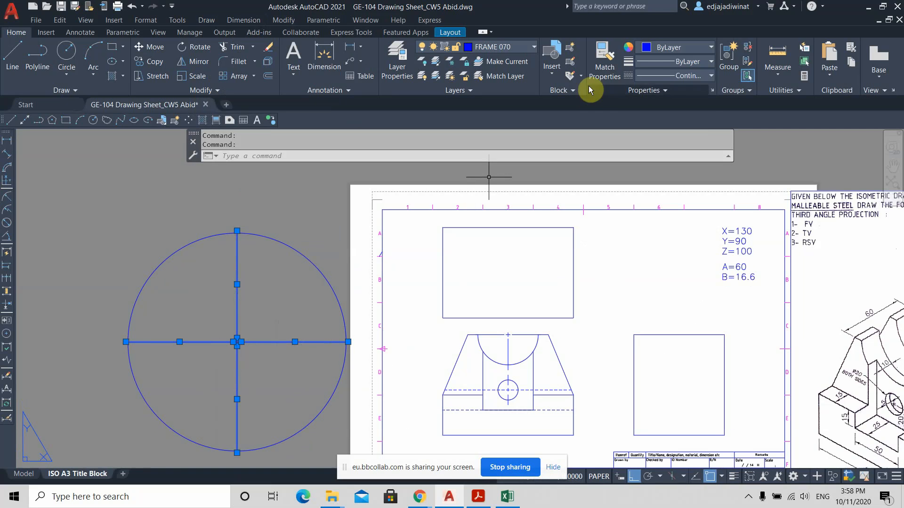
pyautogui.click(660, 76)
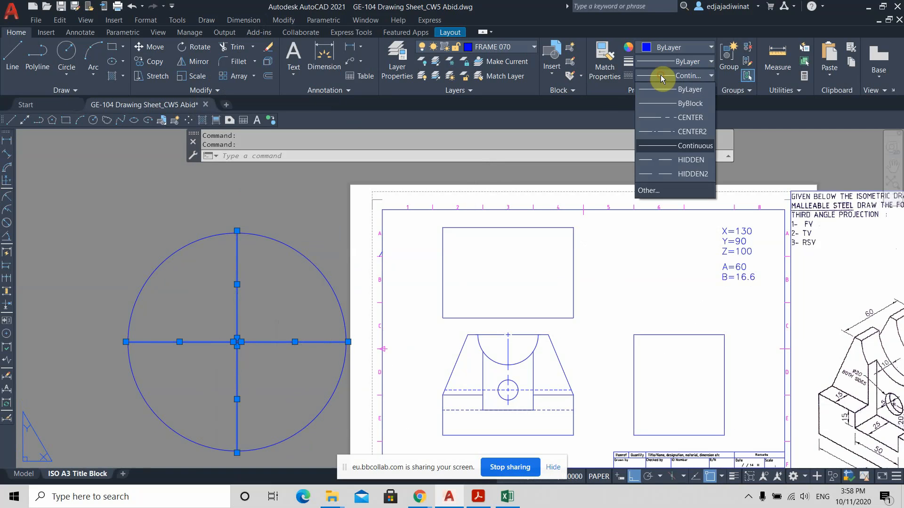
pyautogui.click(678, 132)
pyautogui.press('Escape')
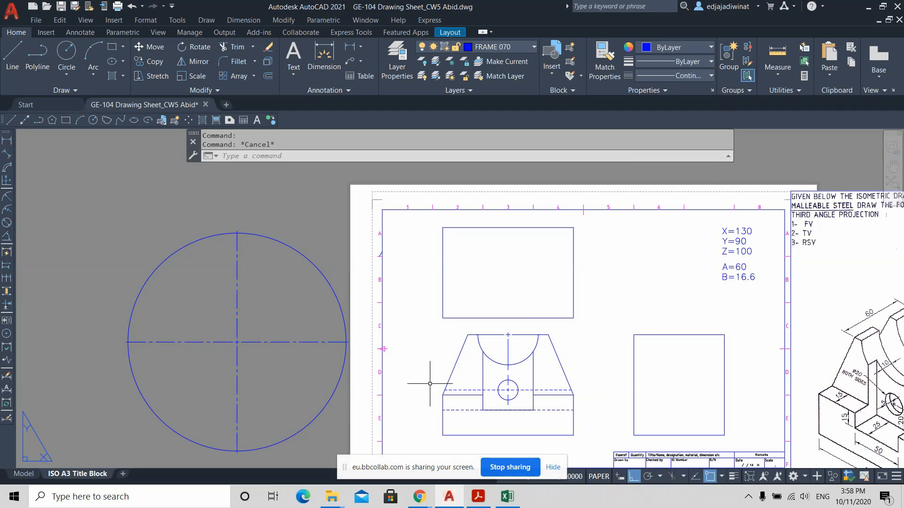
# Delete the circle beside the sheet together with all of its centre mark lines
pyautogui.click(340, 415)
pyautogui.click(315, 393)
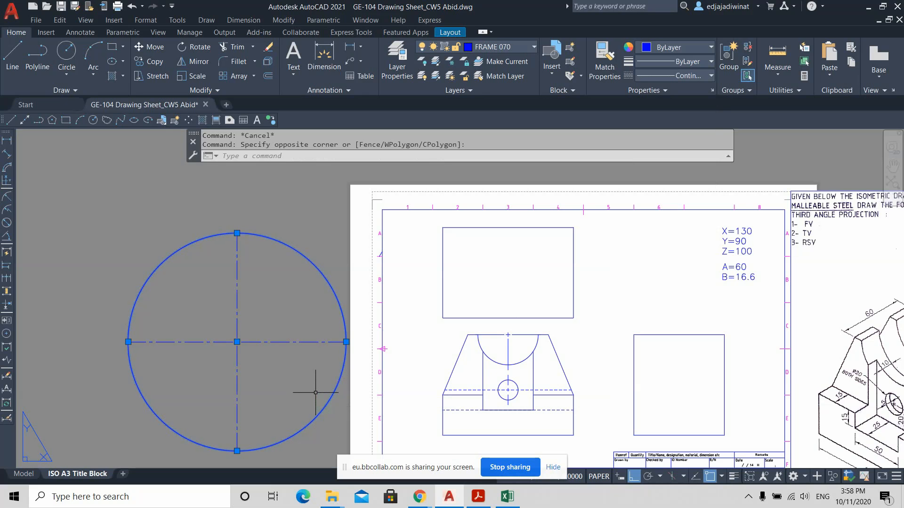
pyautogui.press('Delete')
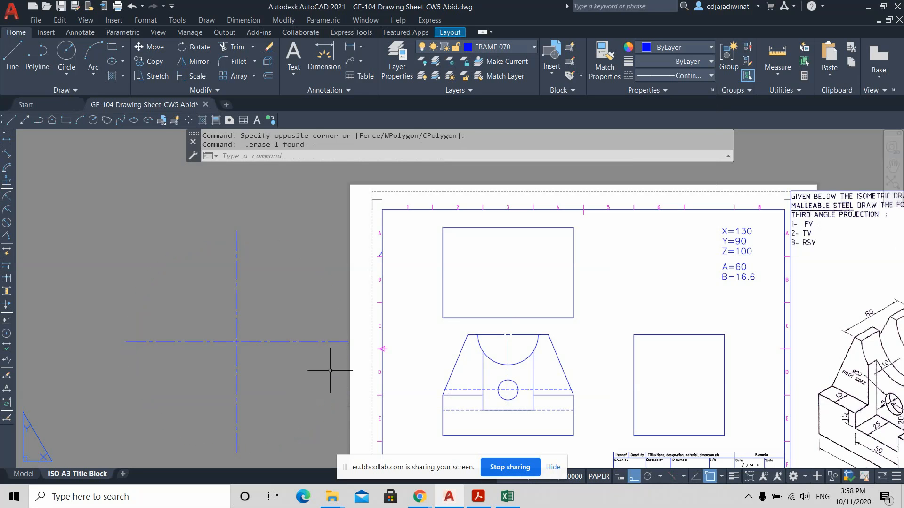
pyautogui.click(307, 389)
pyautogui.click(188, 320)
pyautogui.press('Delete')
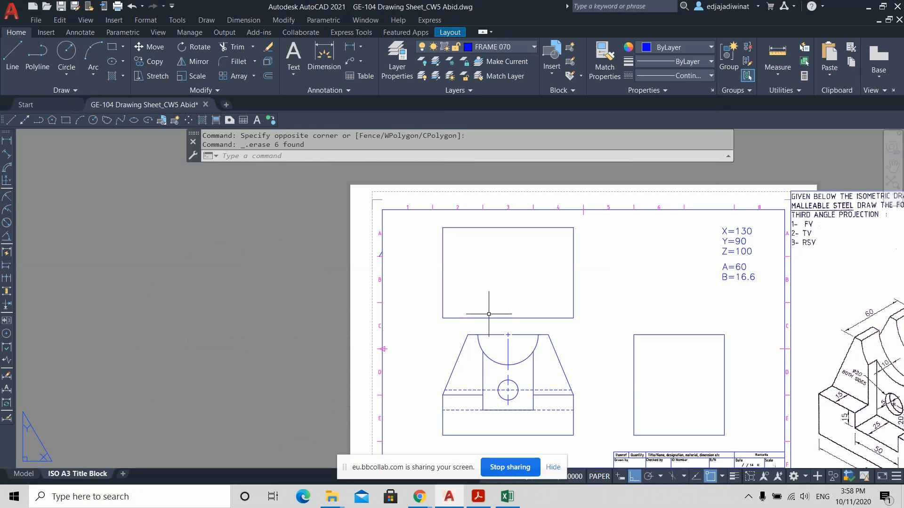
pyautogui.scroll(3, 584, 362)
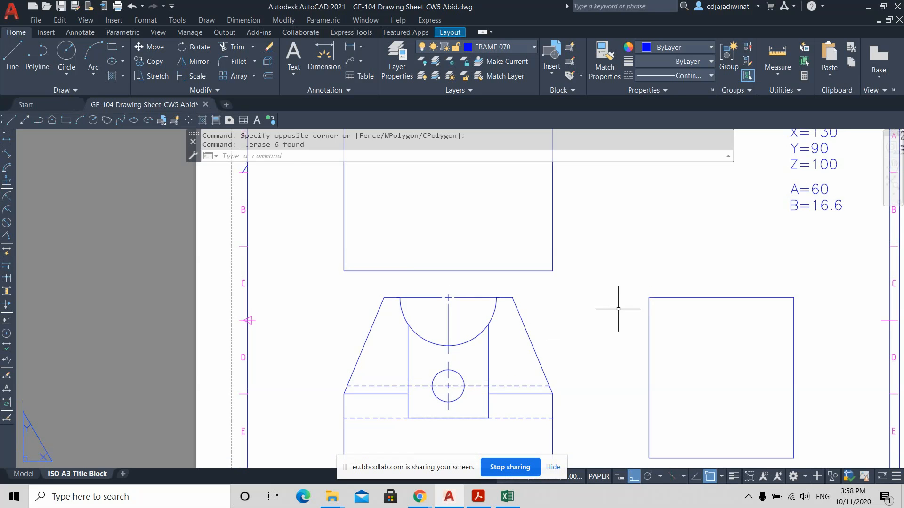
pyautogui.moveTo(587, 347); pyautogui.dragTo(539, 305, button='middle')
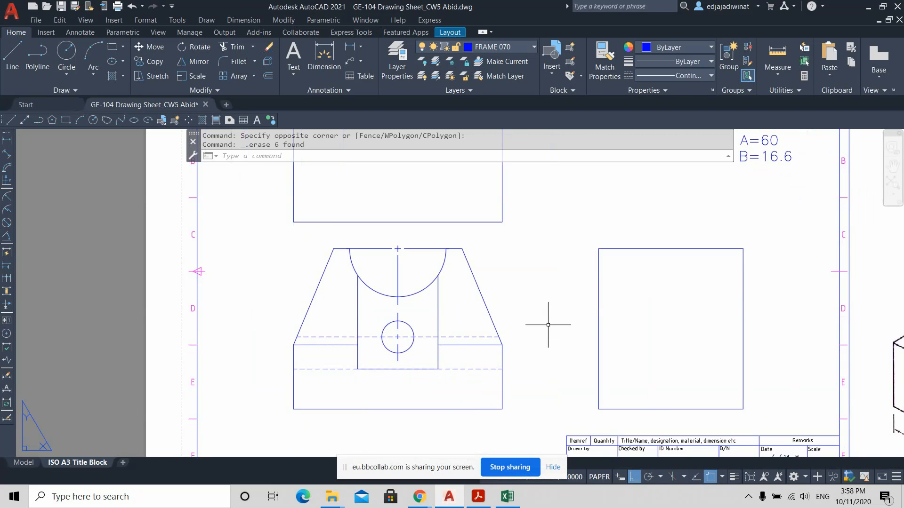
pyautogui.scroll(-2, 549, 320)
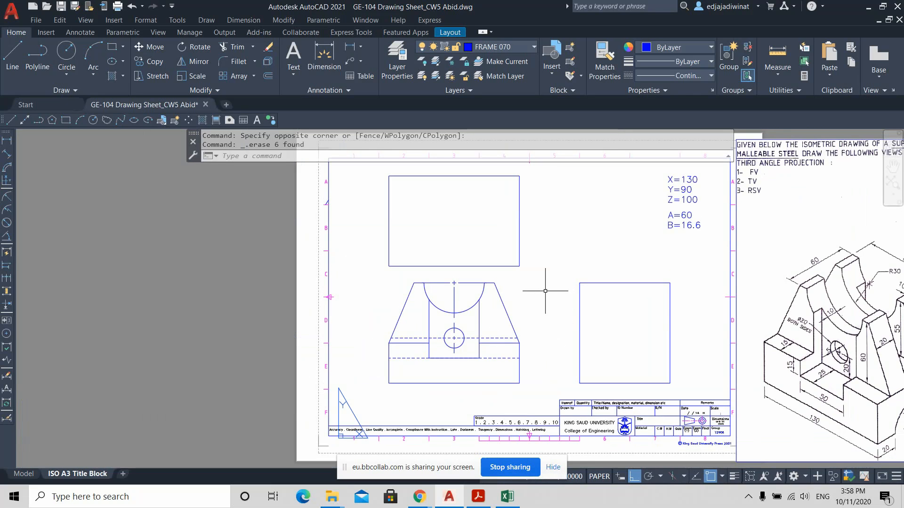
pyautogui.scroll(2, 502, 286)
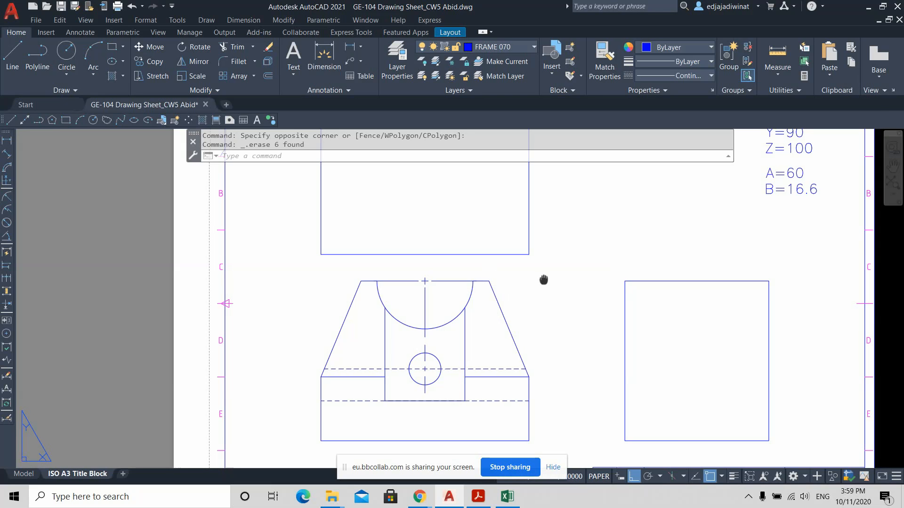
pyautogui.scroll(2, 652, 289)
pyautogui.scroll(-3, 484, 284)
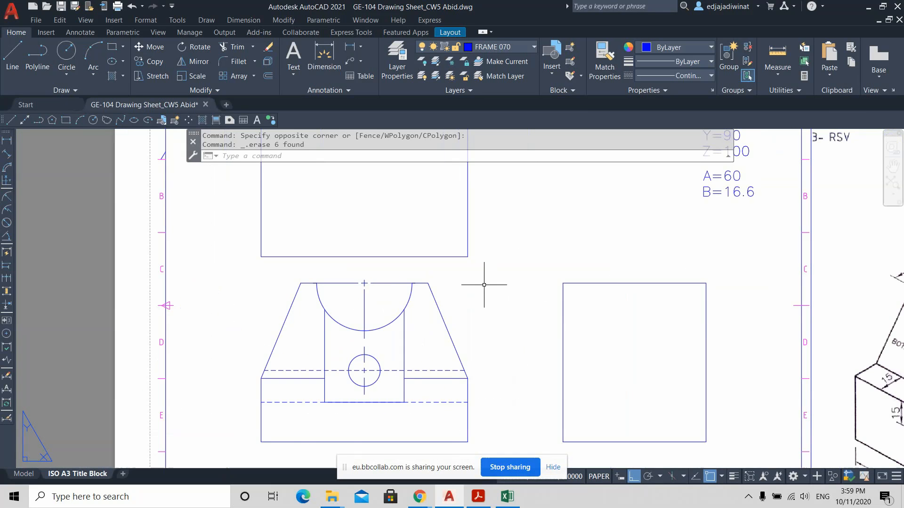
pyautogui.moveTo(521, 254); pyautogui.dragTo(507, 276, button='middle')
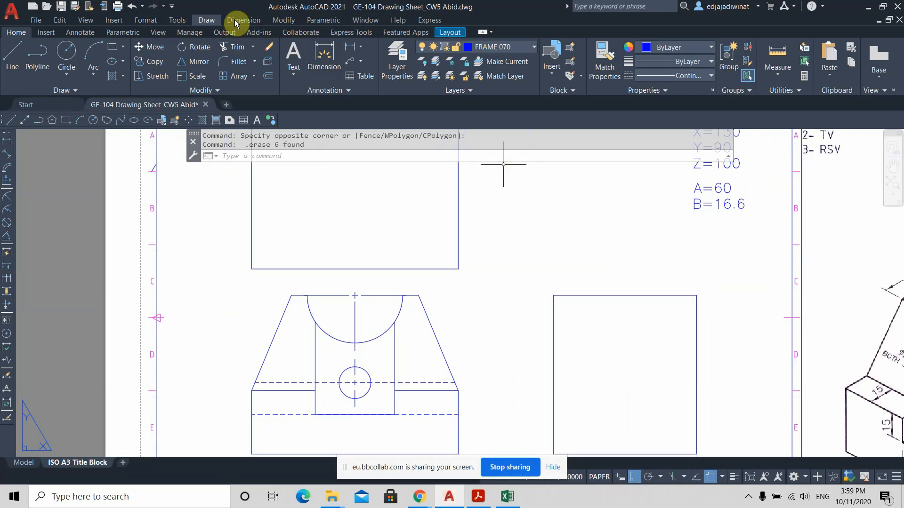
# Set the MENUBAR system variable to 1
pyautogui.click(319, 157)
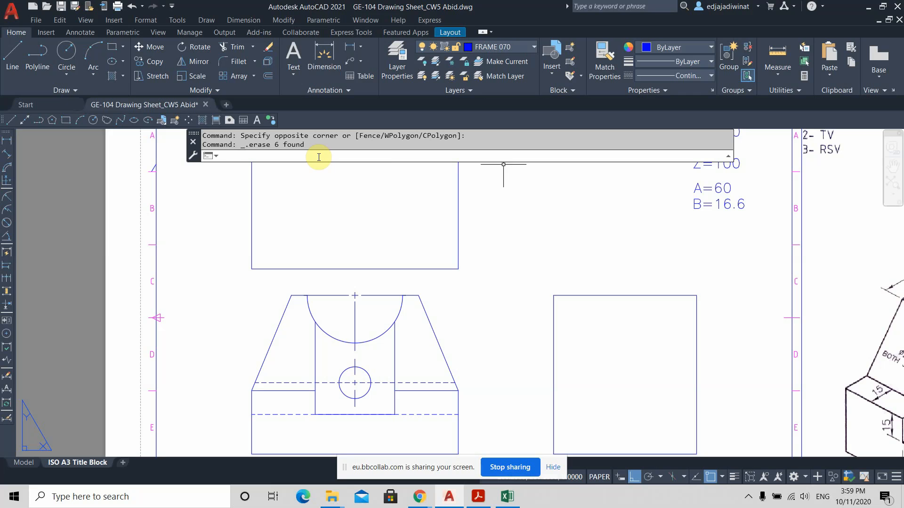
pyautogui.write('menub')
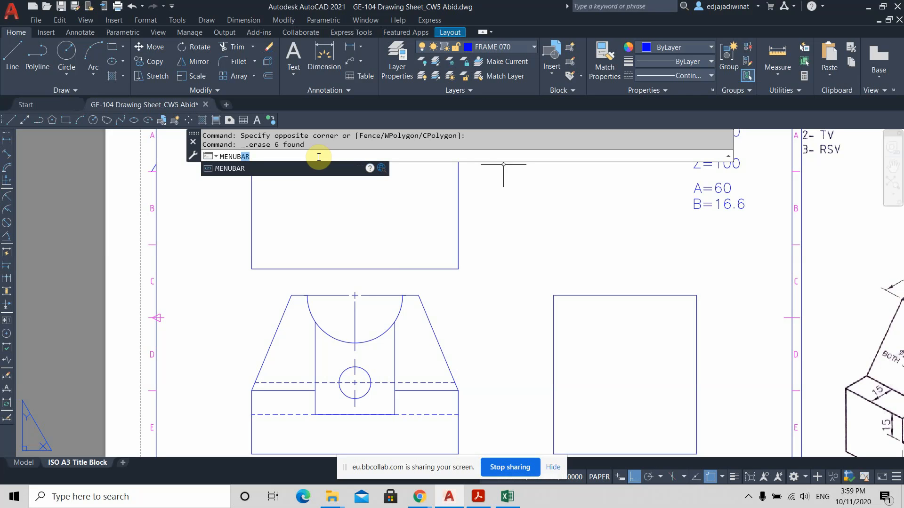
pyautogui.click(238, 167)
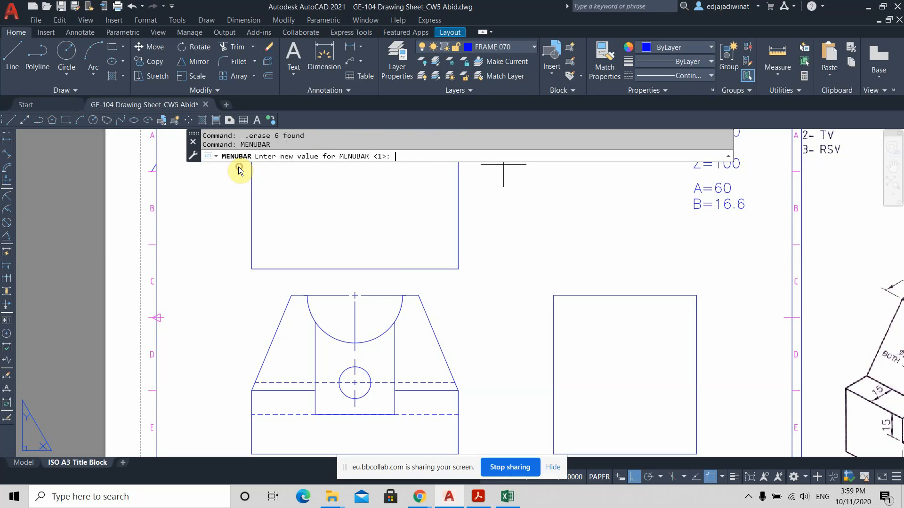
pyautogui.press('Return')
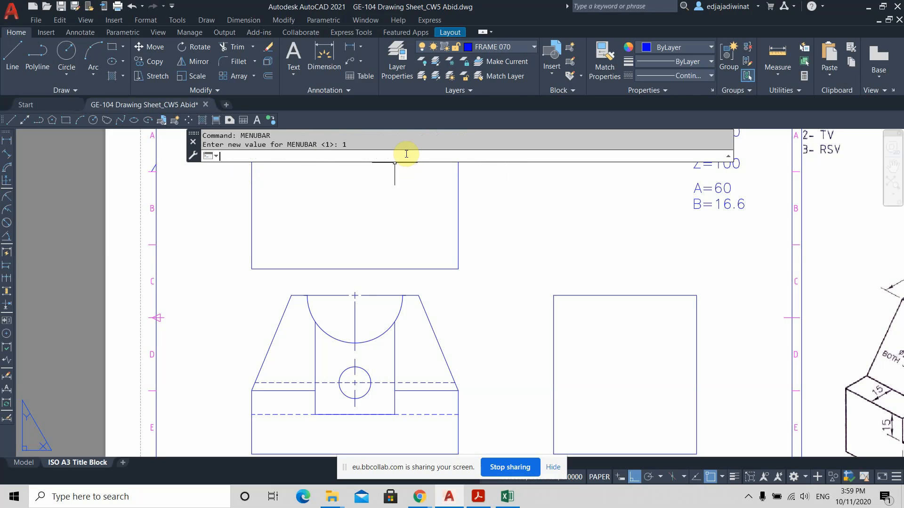
pyautogui.scroll(-3, 518, 308)
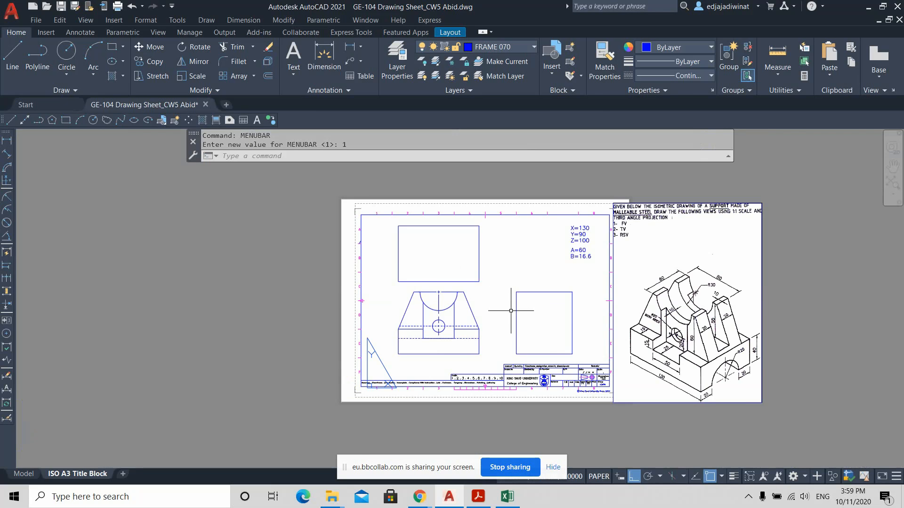
pyautogui.scroll(4, 484, 327)
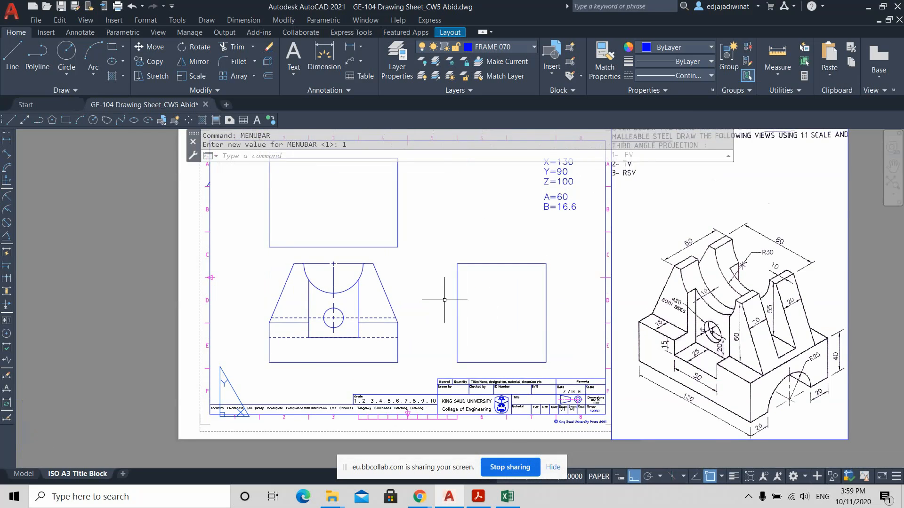
pyautogui.scroll(-4, 466, 302)
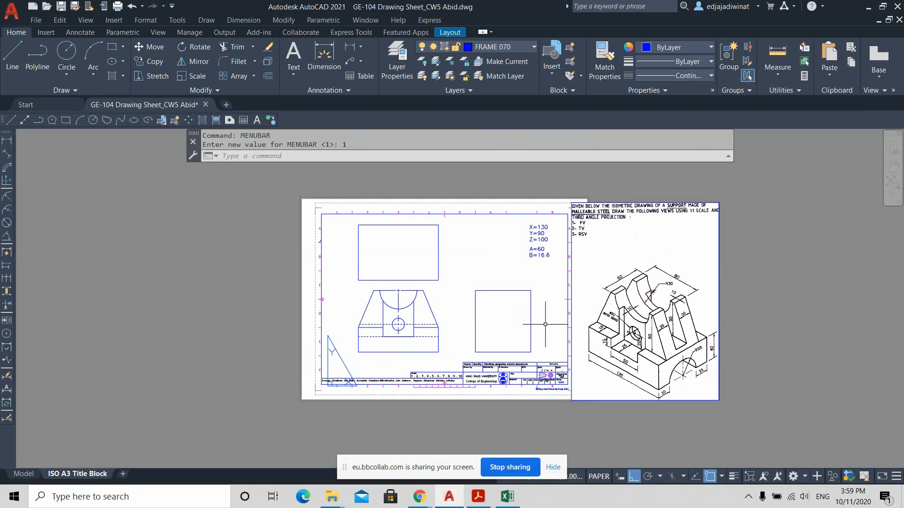
# Draw a horizontal line across the side view's rectangle, level with the top edge of the front view's base
pyautogui.moveTo(545, 323); pyautogui.dragTo(459, 296, button='middle')
pyautogui.scroll(2, 459, 296)
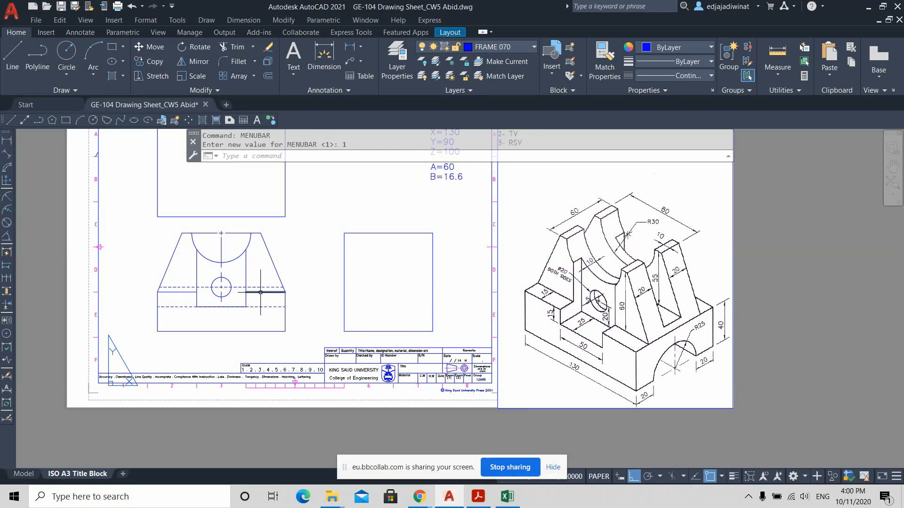
pyautogui.moveTo(260, 292)
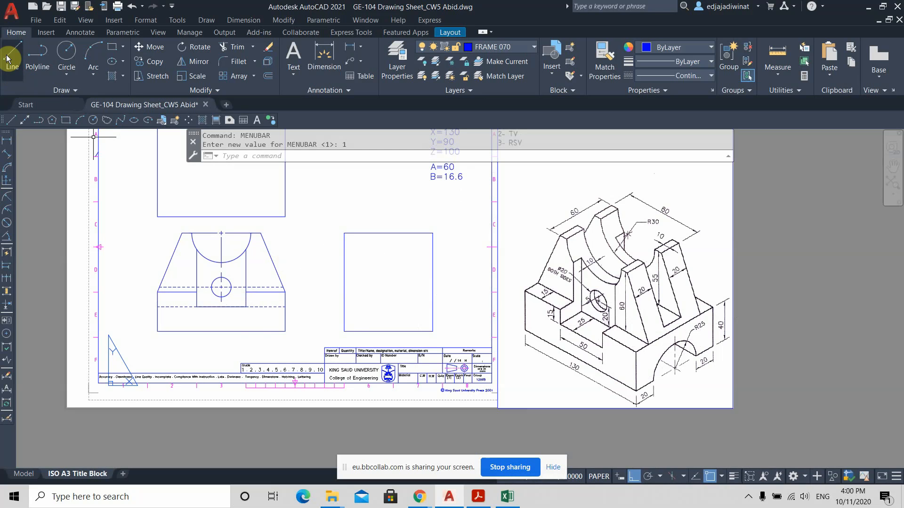
pyautogui.click(14, 77)
pyautogui.scroll(4, 308, 277)
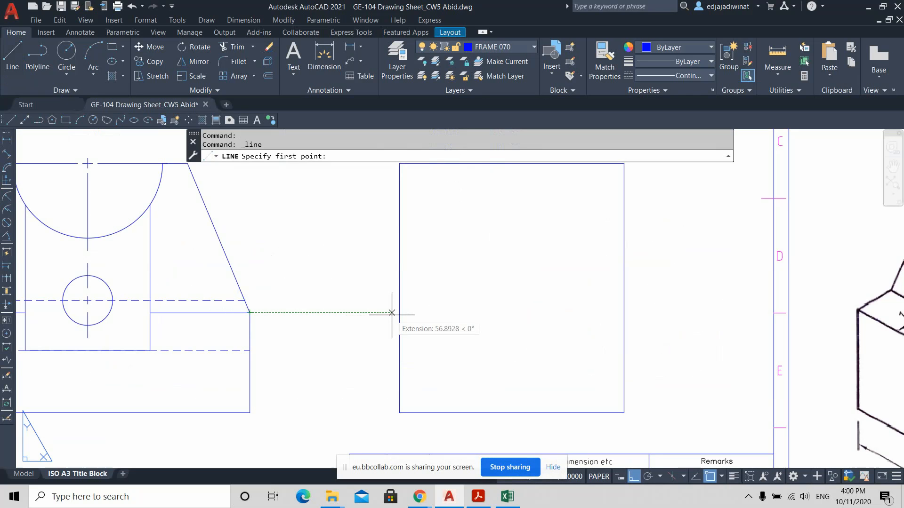
pyautogui.click(329, 312)
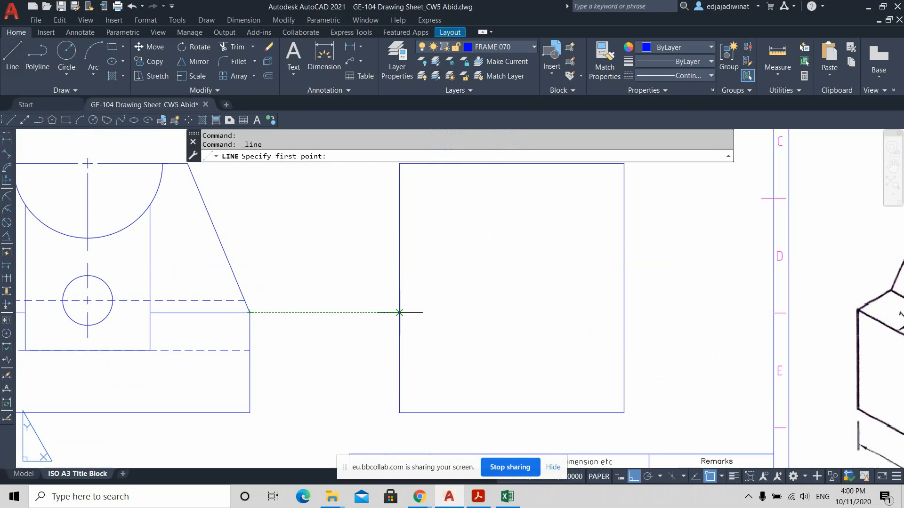
pyautogui.click(399, 312)
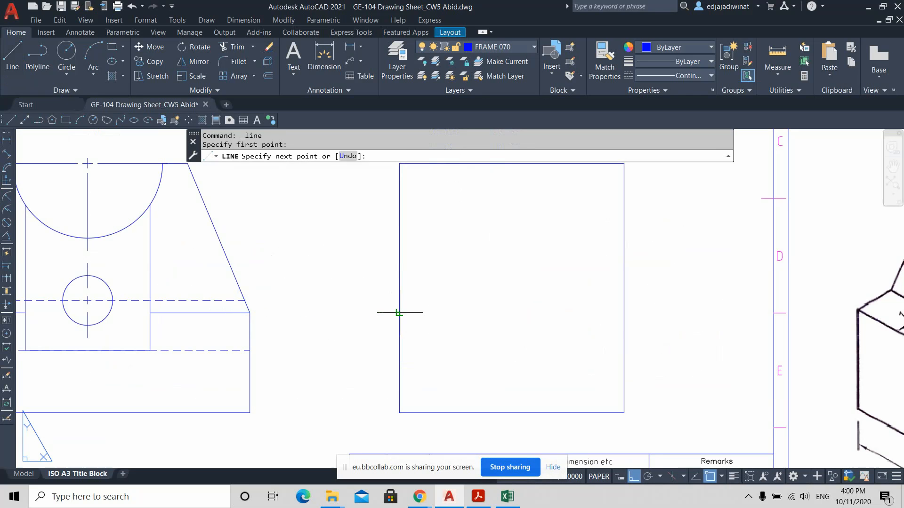
pyautogui.click(619, 313)
pyautogui.press('Return')
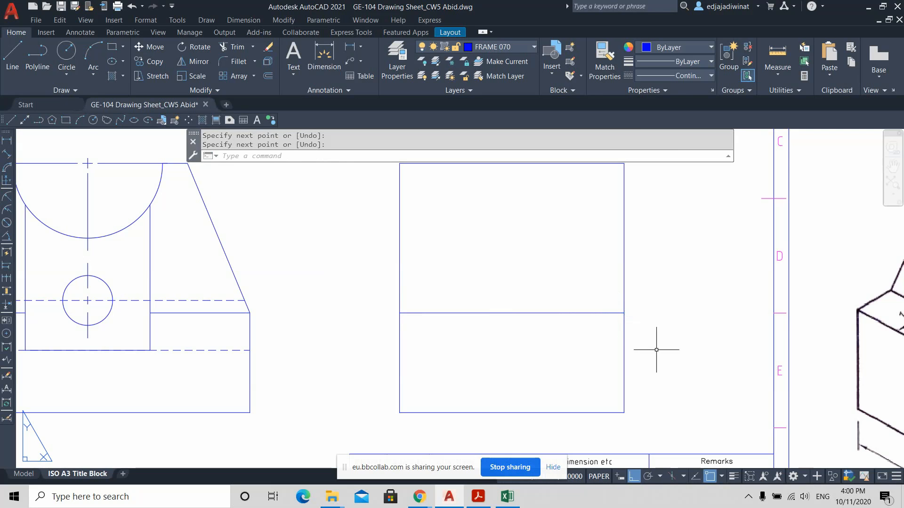
# Draw a circle of radius 25 centred on the midpoint of the side view's bottom edge
pyautogui.scroll(-4, 655, 347)
pyautogui.moveTo(656, 358); pyautogui.dragTo(579, 360, button='middle')
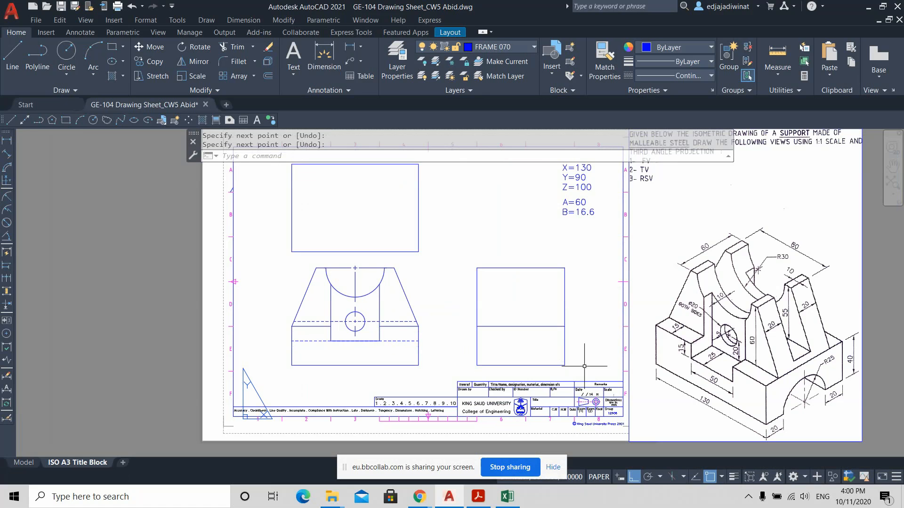
pyautogui.click(68, 66)
pyautogui.scroll(2, 534, 386)
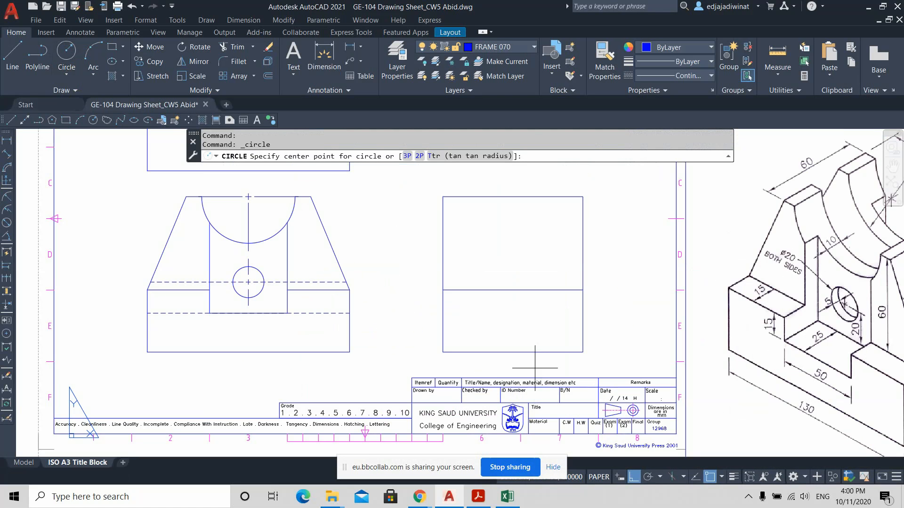
pyautogui.click(513, 352)
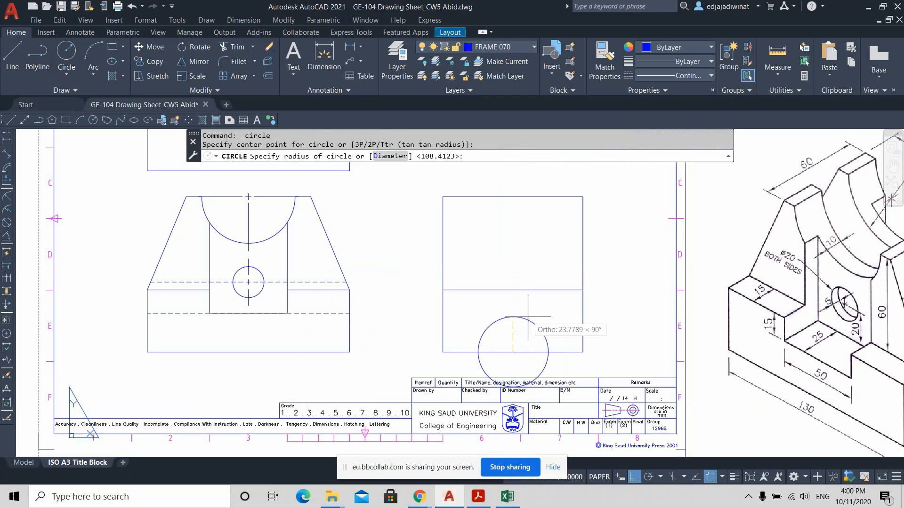
pyautogui.moveTo(528, 317); pyautogui.dragTo(440, 308, button='middle')
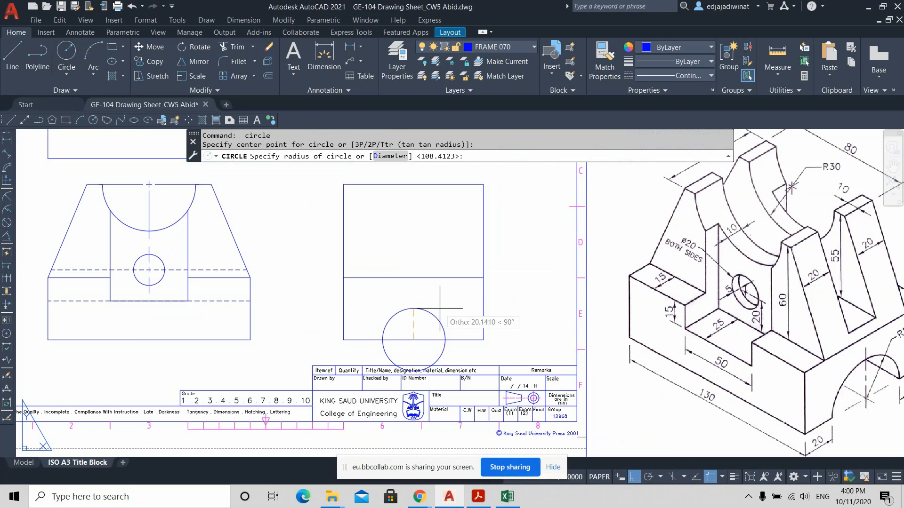
pyautogui.scroll(-2, 440, 308)
pyautogui.scroll(2, 439, 308)
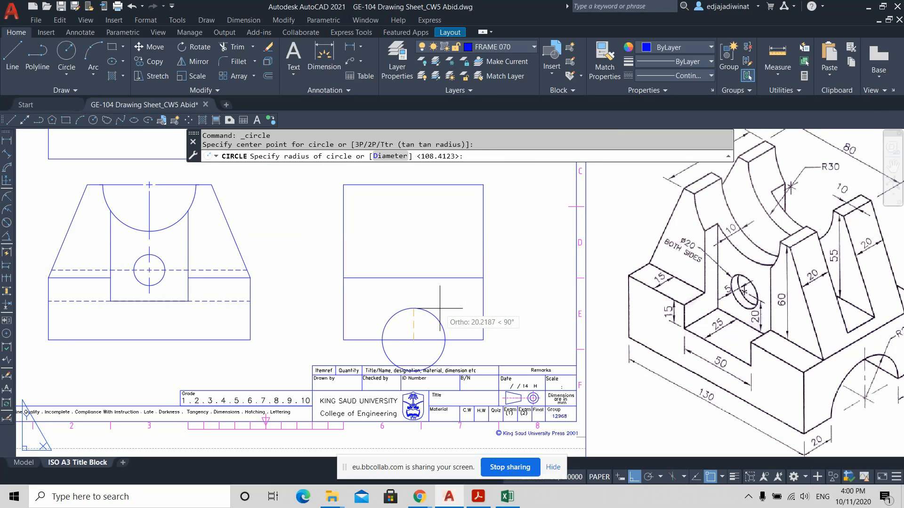
pyautogui.press('Return')
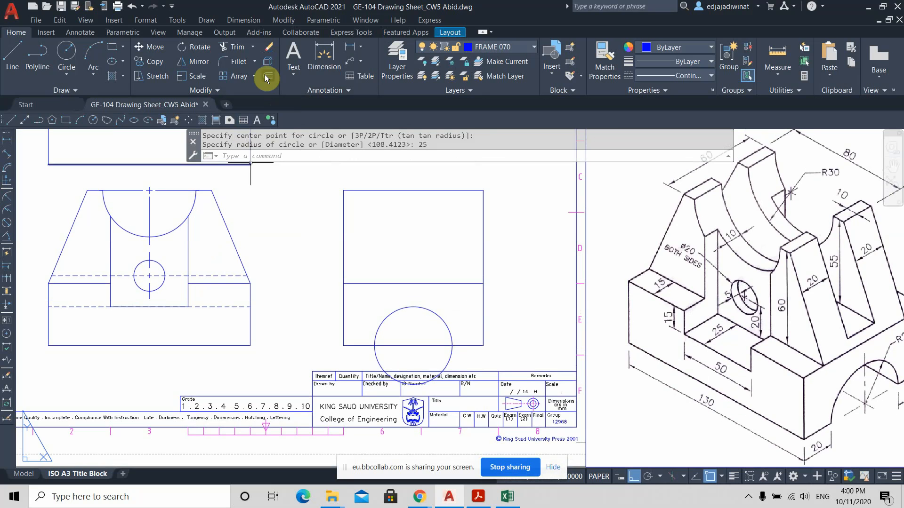
# Trim away the circle's lower half below the side view and delete the leftover arc in the title block
pyautogui.click(229, 48)
pyautogui.moveTo(466, 346); pyautogui.dragTo(405, 359)
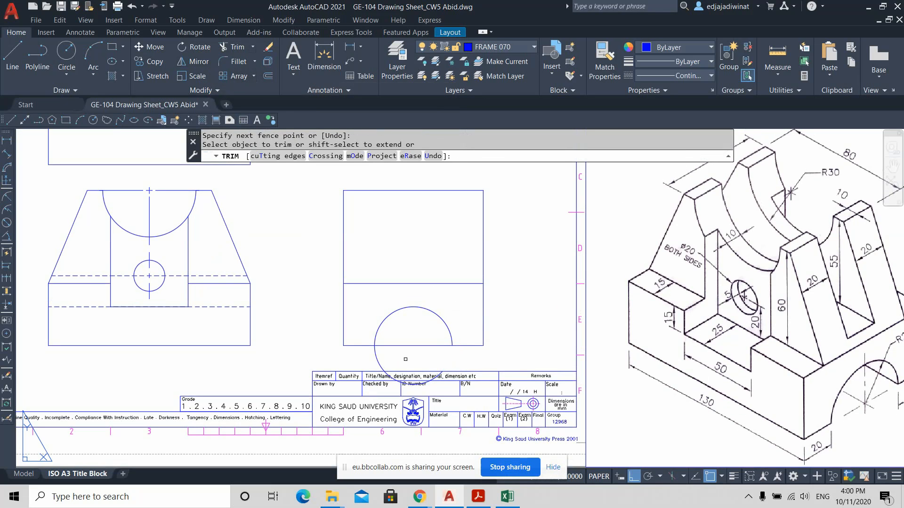
pyautogui.scroll(4, 392, 370)
pyautogui.moveTo(372, 333); pyautogui.dragTo(337, 323)
pyautogui.press('Escape')
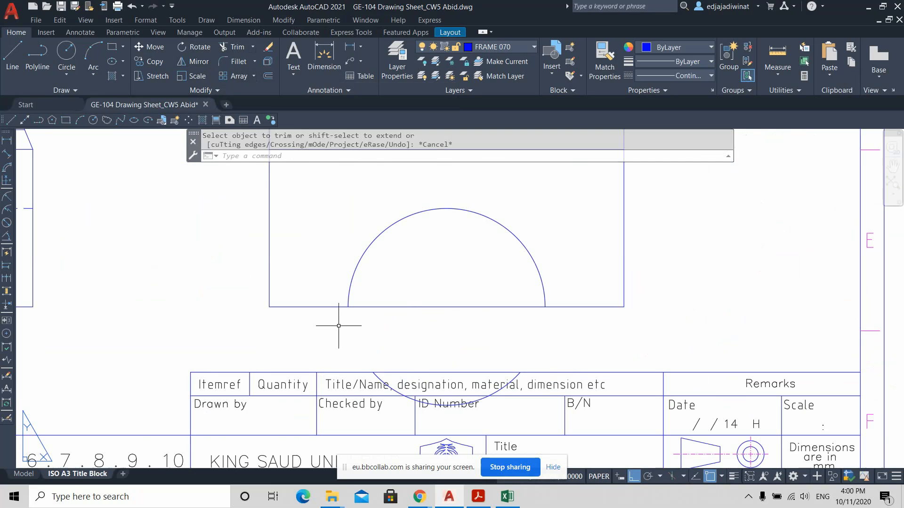
pyautogui.click(379, 376)
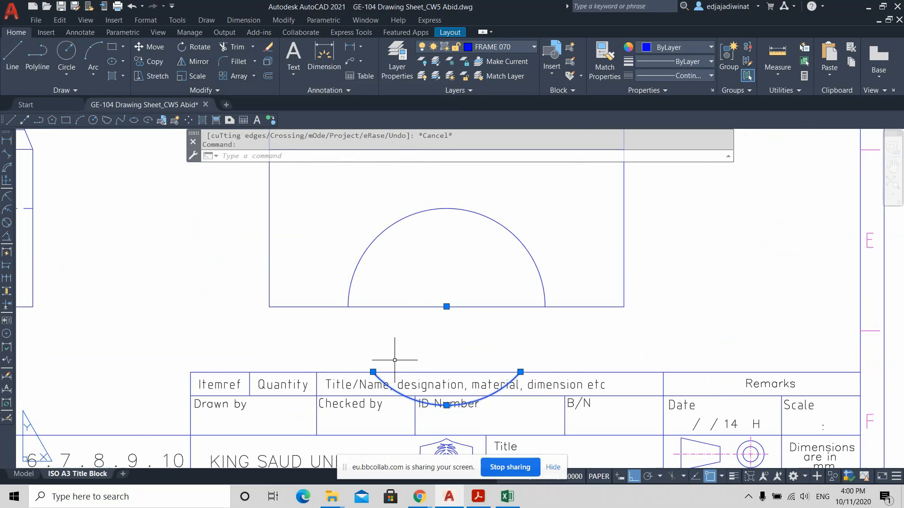
pyautogui.press('Delete')
# Trim the side view's bottom edge between the two ends of the semicircular arch
pyautogui.scroll(-4, 511, 363)
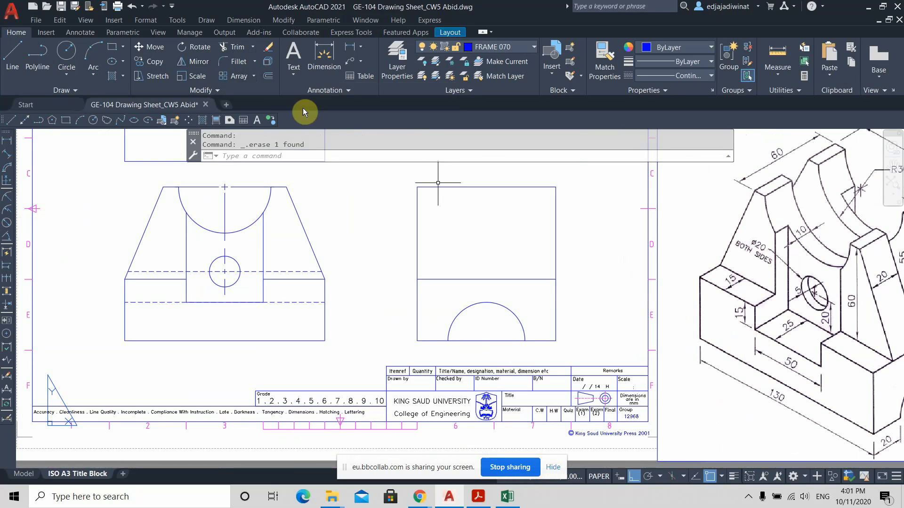
pyautogui.click(236, 54)
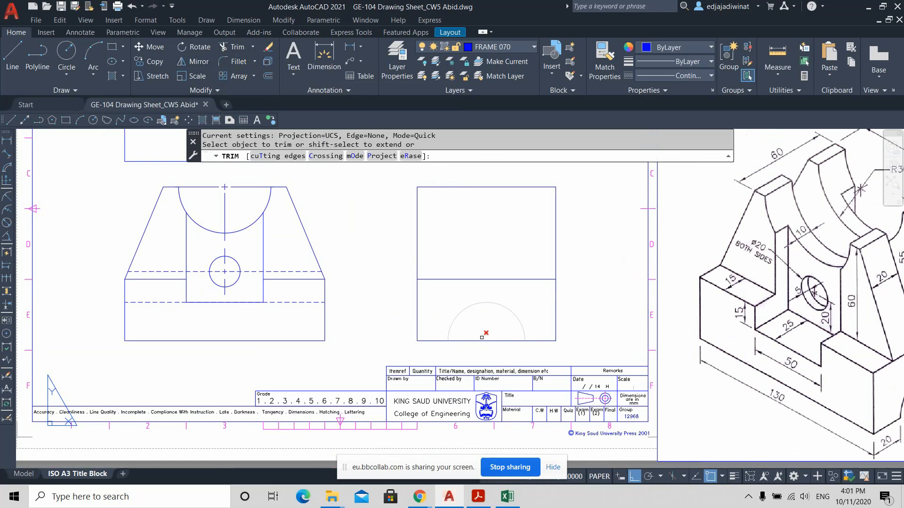
pyautogui.click(494, 352)
pyautogui.click(481, 334)
pyautogui.press('Return')
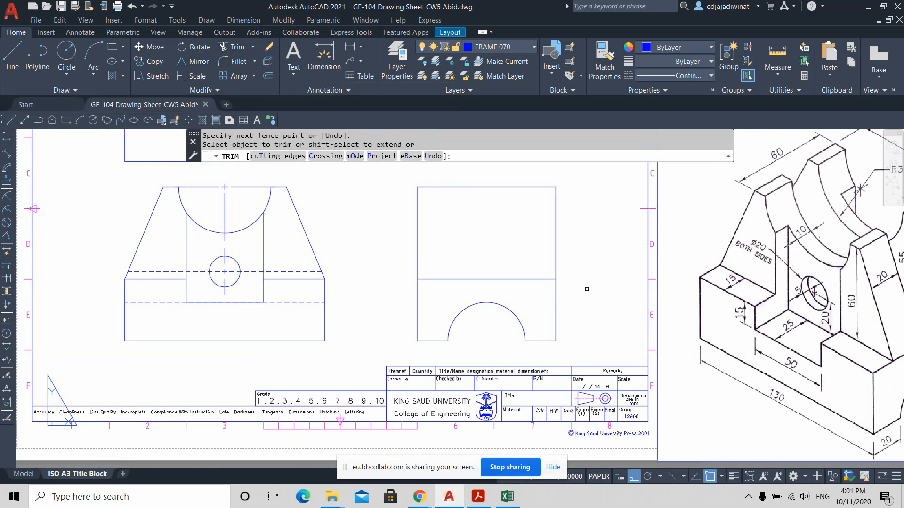
pyautogui.press('Escape')
# Draw a vertical line from the midpoint of the side view's top edge down to the crown of the arch
pyautogui.moveTo(597, 306); pyautogui.dragTo(545, 321, button='middle')
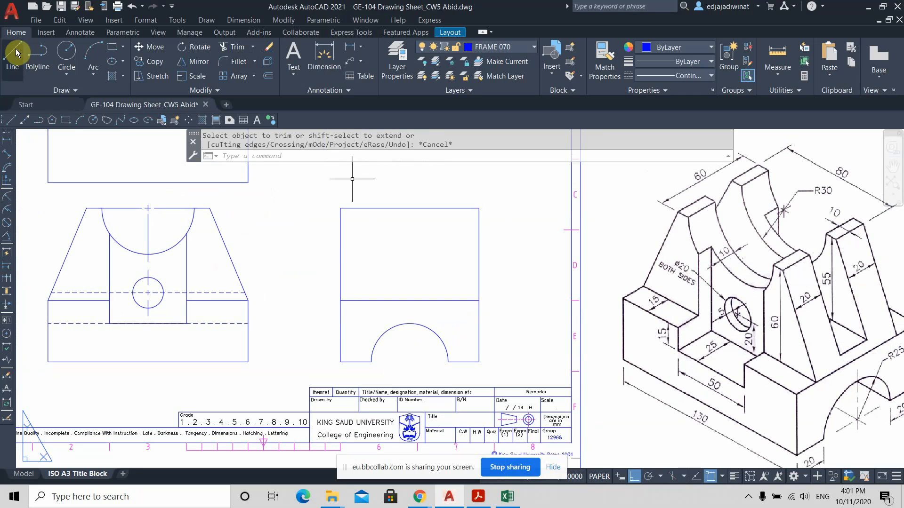
pyautogui.click(14, 49)
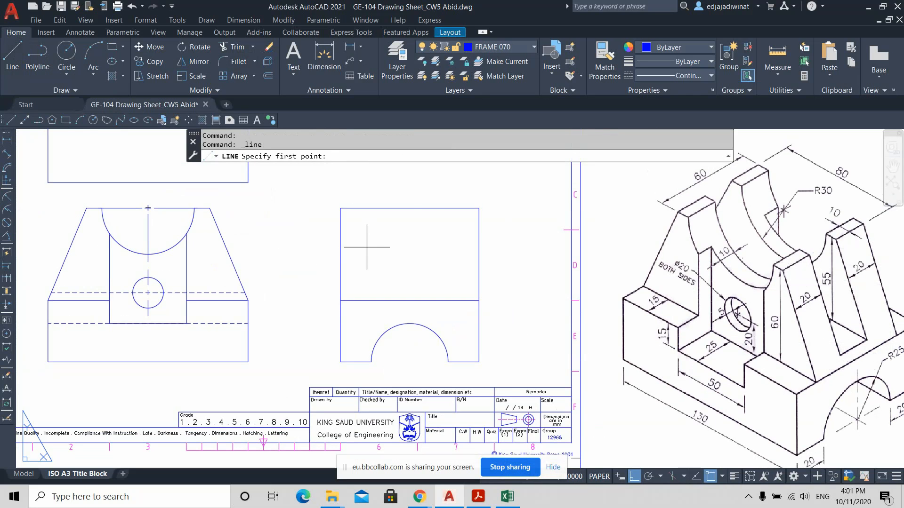
pyautogui.click(410, 208)
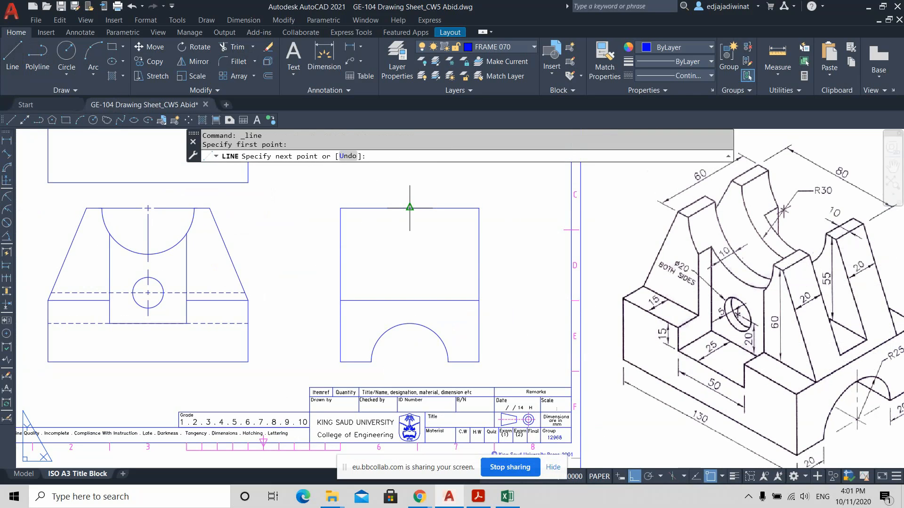
pyautogui.click(410, 323)
pyautogui.press('Return')
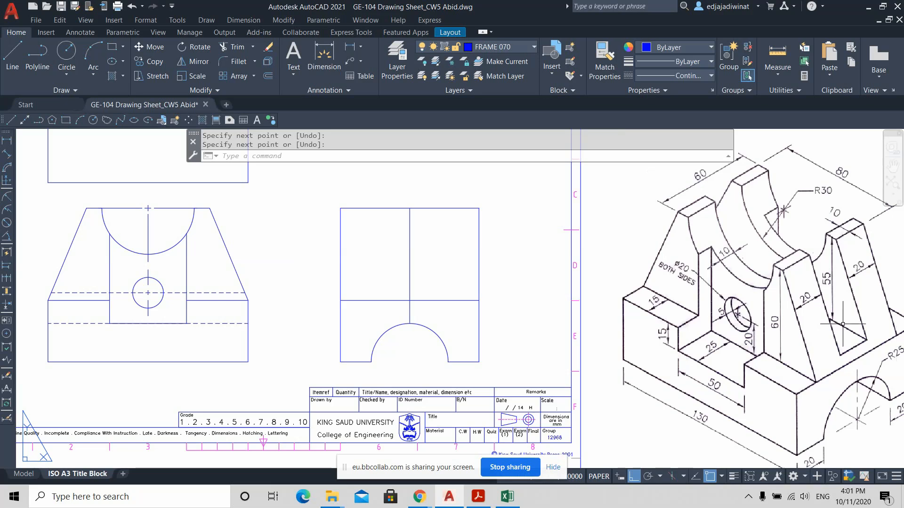
# Offset the side view's vertical middle line by 30 to both sides
pyautogui.moveTo(837, 303); pyautogui.dragTo(777, 308, button='middle')
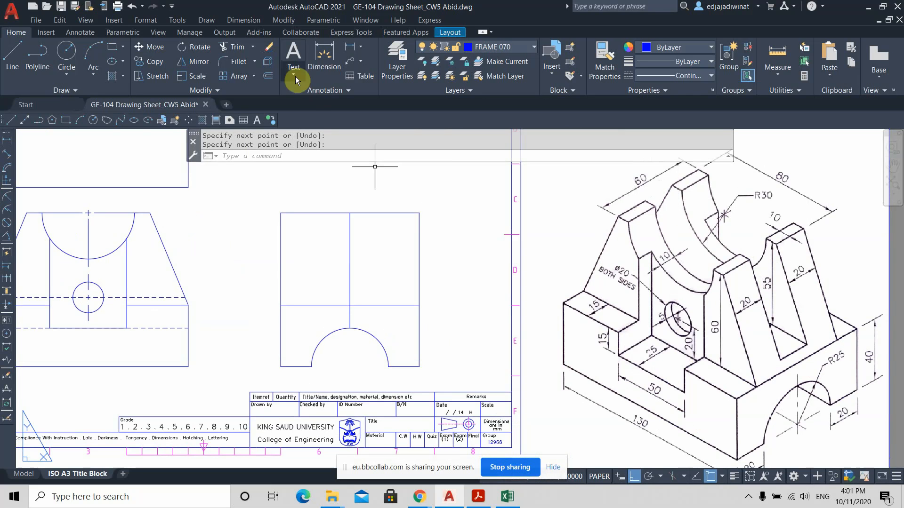
pyautogui.click(268, 76)
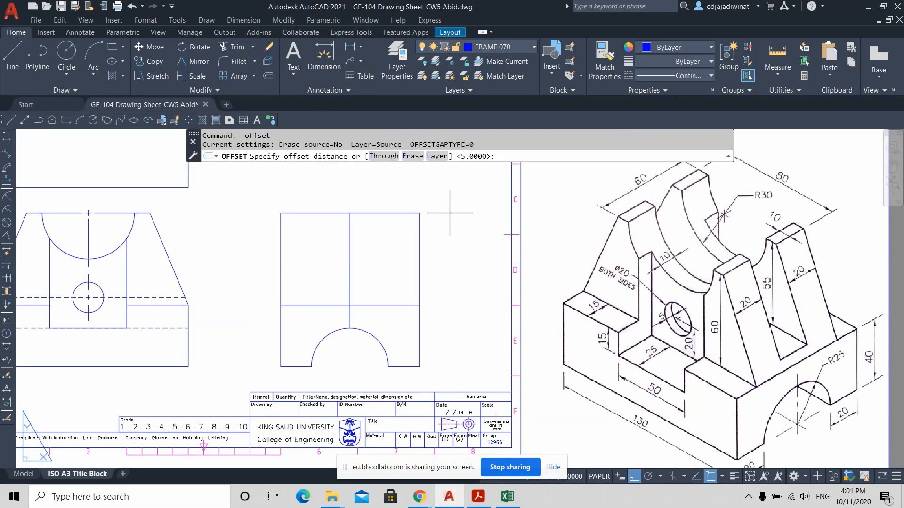
pyautogui.press('Return')
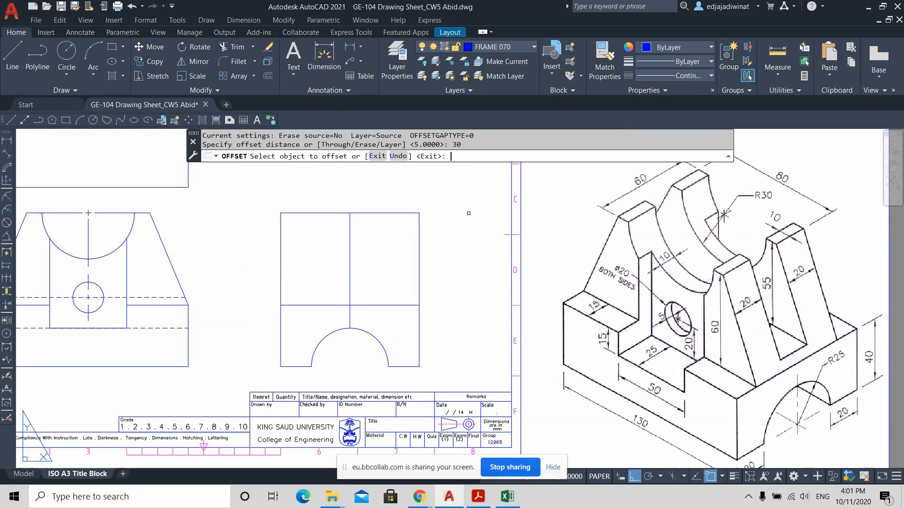
pyautogui.click(350, 264)
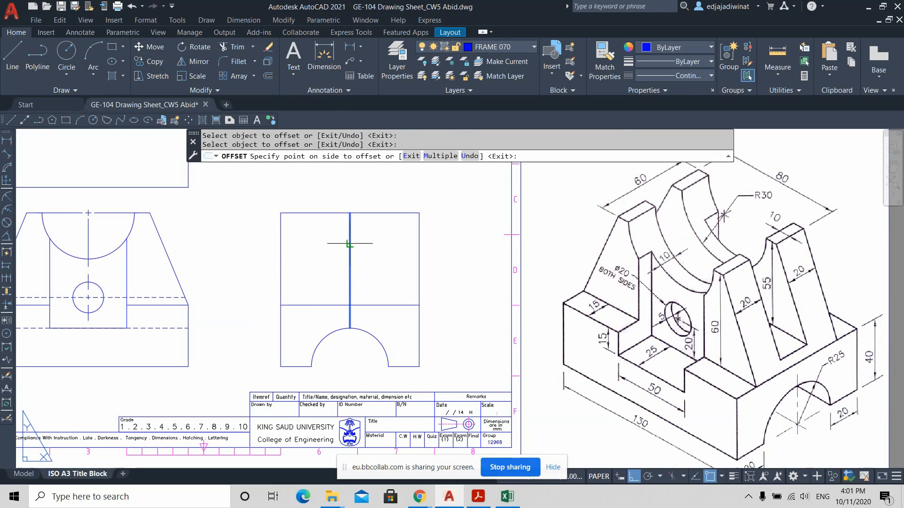
pyautogui.click(386, 241)
pyautogui.click(350, 239)
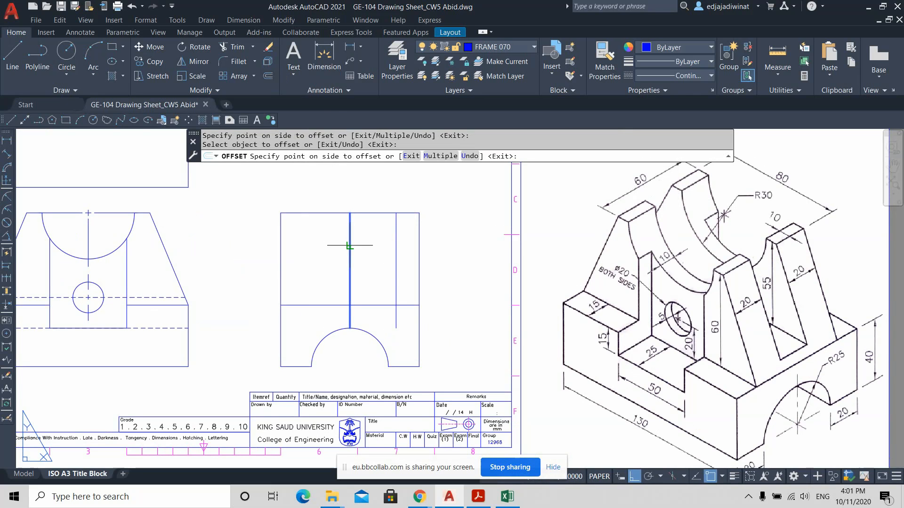
pyautogui.click(321, 249)
pyautogui.press('Escape')
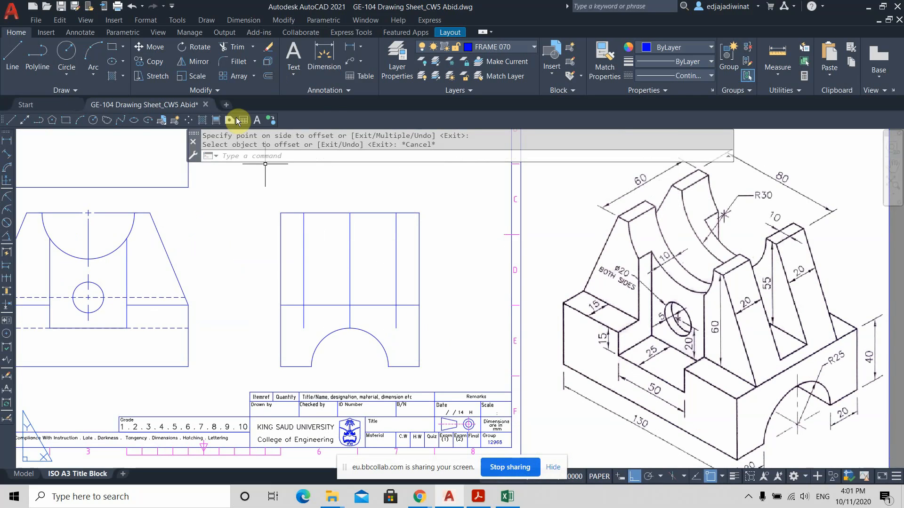
# Trim the side view's upper outline outside the two offset lines and cut those lines' ends below the base's top edge
pyautogui.click(234, 46)
pyautogui.click(461, 292)
pyautogui.click(411, 209)
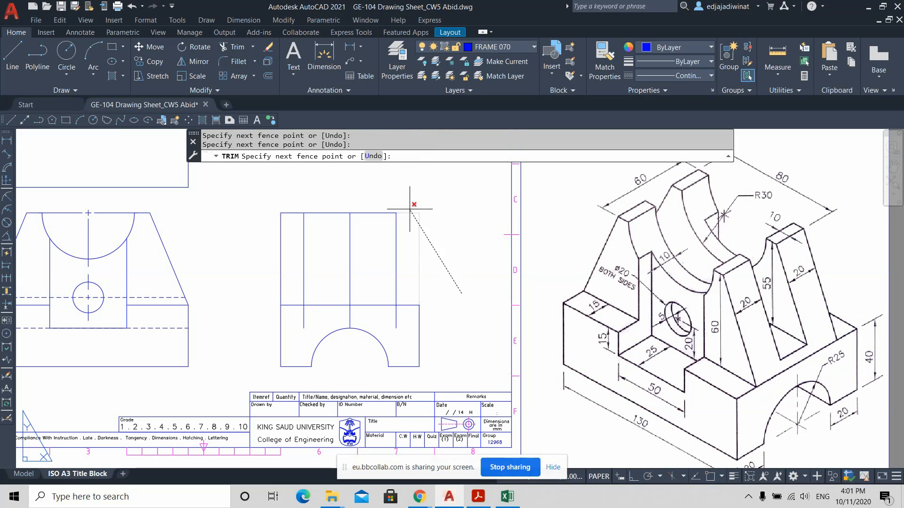
pyautogui.click(296, 199)
pyautogui.click(279, 266)
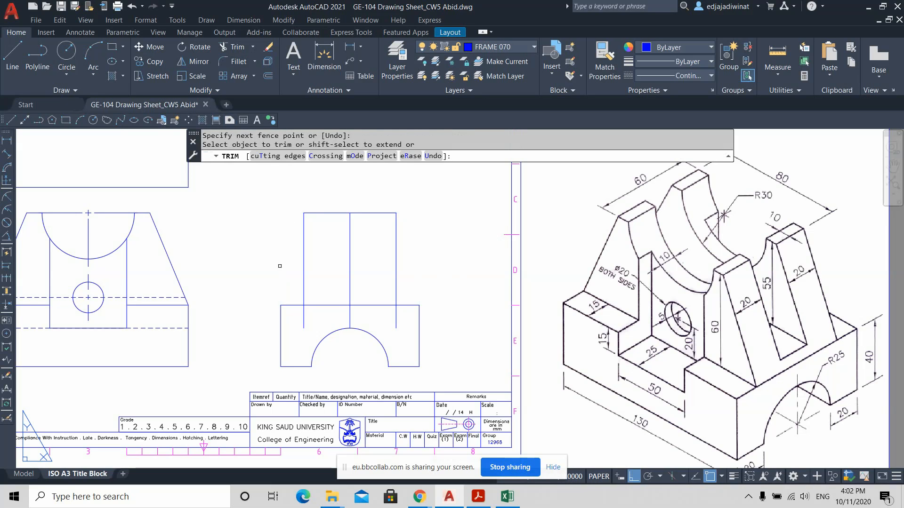
pyautogui.moveTo(323, 326); pyautogui.dragTo(299, 319)
pyautogui.click(406, 323)
pyautogui.press('Escape')
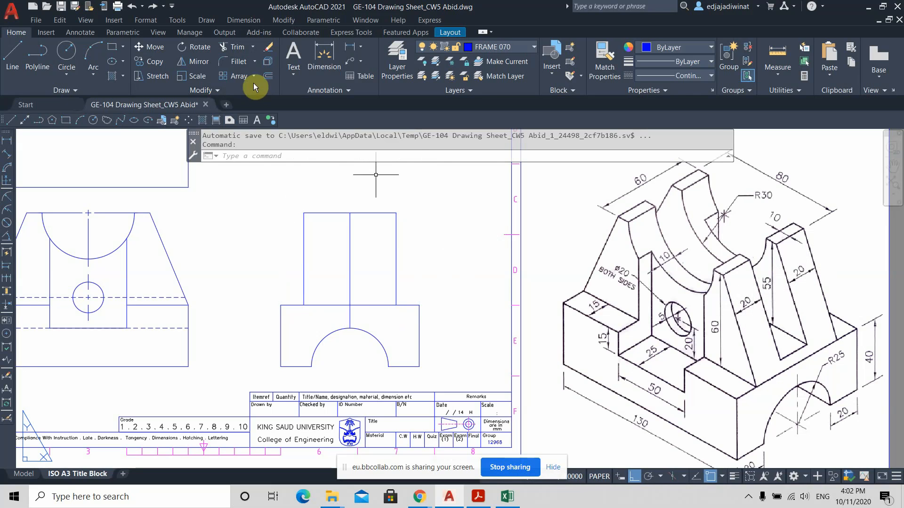
# Offset both outer vertical edges of the side view's upper block inward by 20
pyautogui.click(268, 76)
pyautogui.write('20')
pyautogui.press('Return')
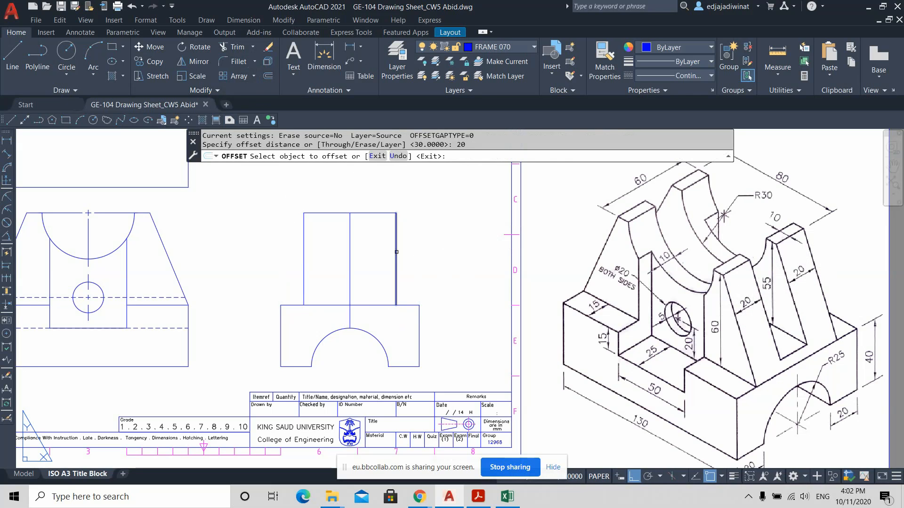
pyautogui.click(396, 253)
pyautogui.click(379, 260)
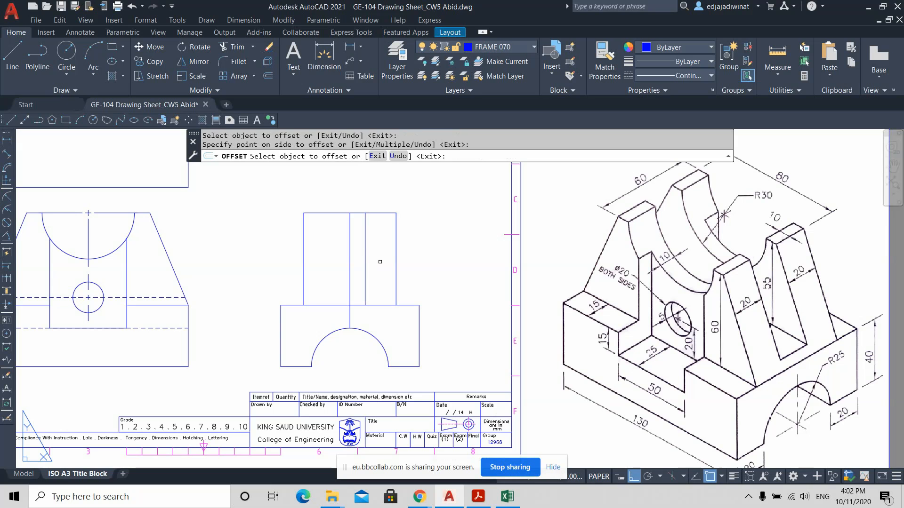
pyautogui.click(306, 248)
pyautogui.click(329, 250)
pyautogui.press('Escape')
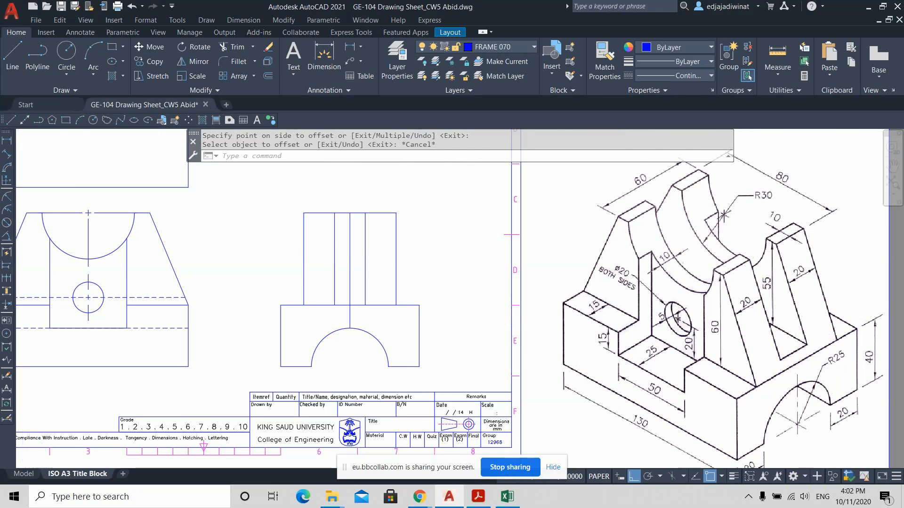
pyautogui.scroll(3, 795, 350)
pyautogui.scroll(-3, 793, 350)
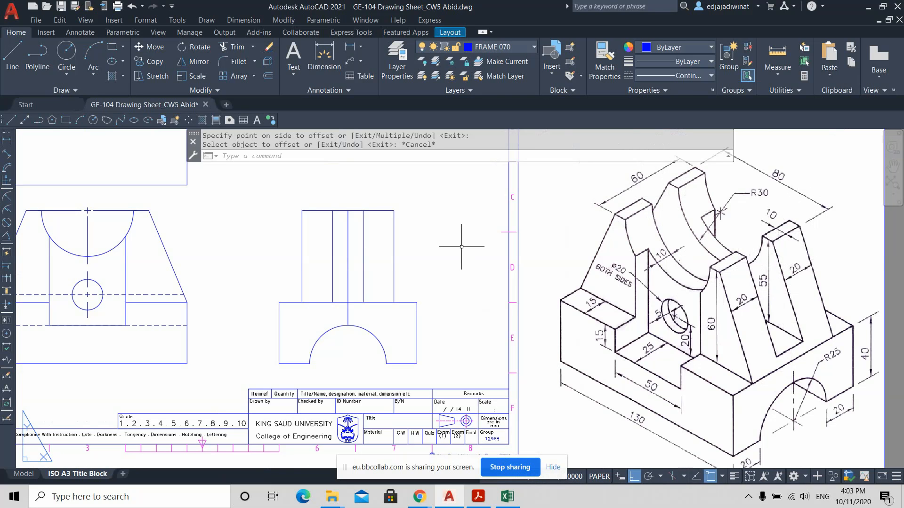
# Trim the side view's top edge between the two uprights, leaving the middle line in place
pyautogui.click(237, 47)
pyautogui.moveTo(335, 203); pyautogui.dragTo(339, 214)
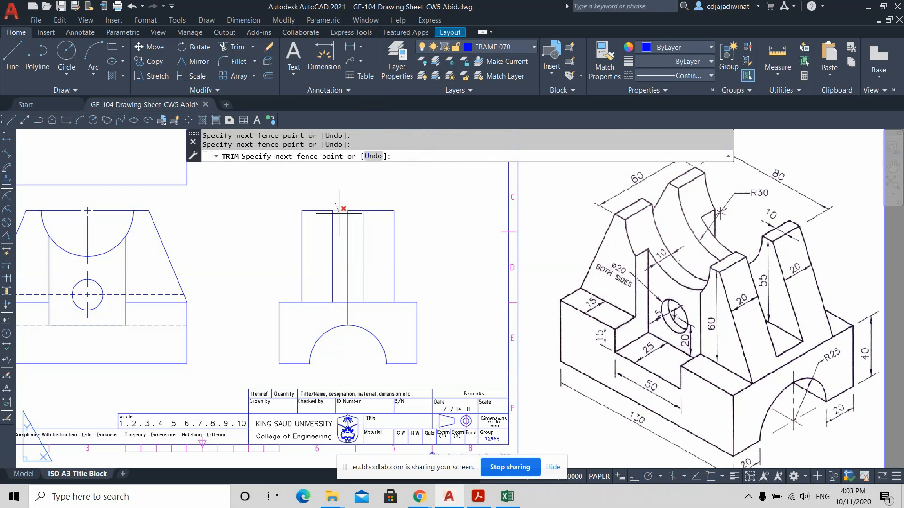
pyautogui.press('Return')
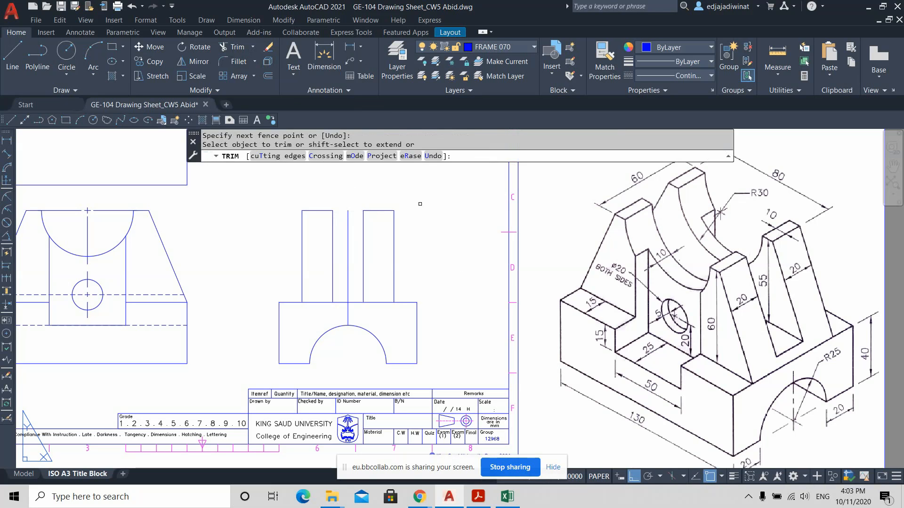
pyautogui.press('Escape')
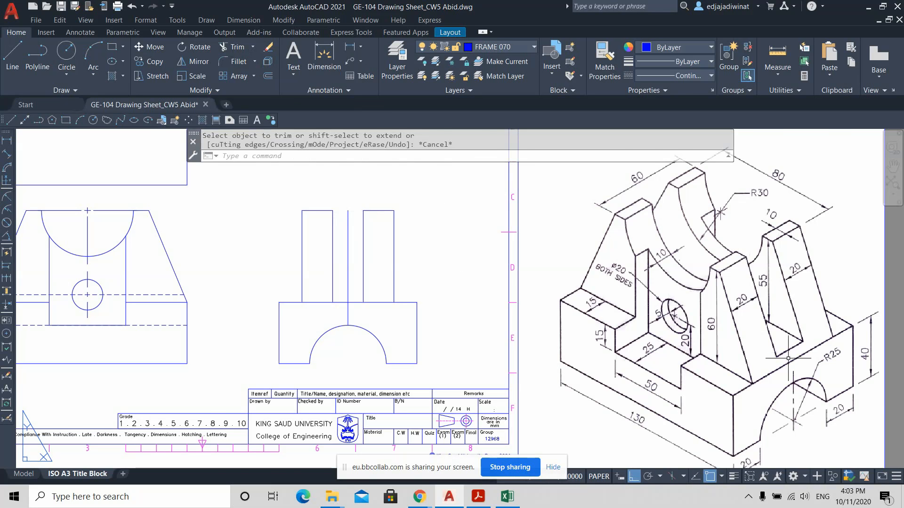
# Draw a horizontal line between the uprights' inner edges in the side view, level with the front view's upper hidden line
pyautogui.scroll(2, 788, 354)
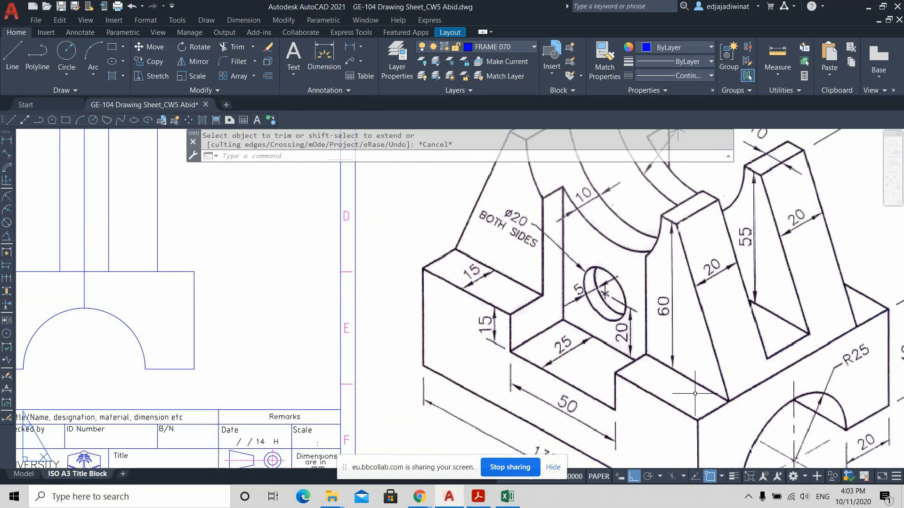
pyautogui.scroll(-2, 343, 306)
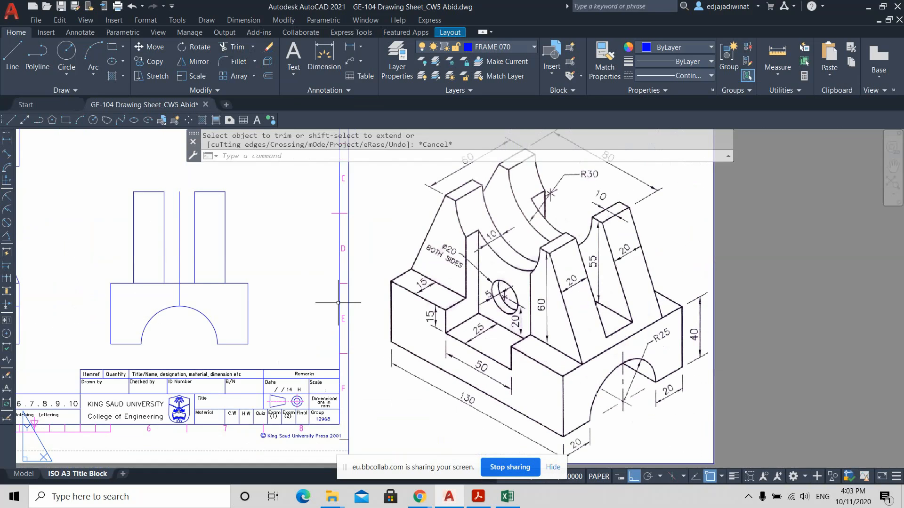
pyautogui.click(237, 283)
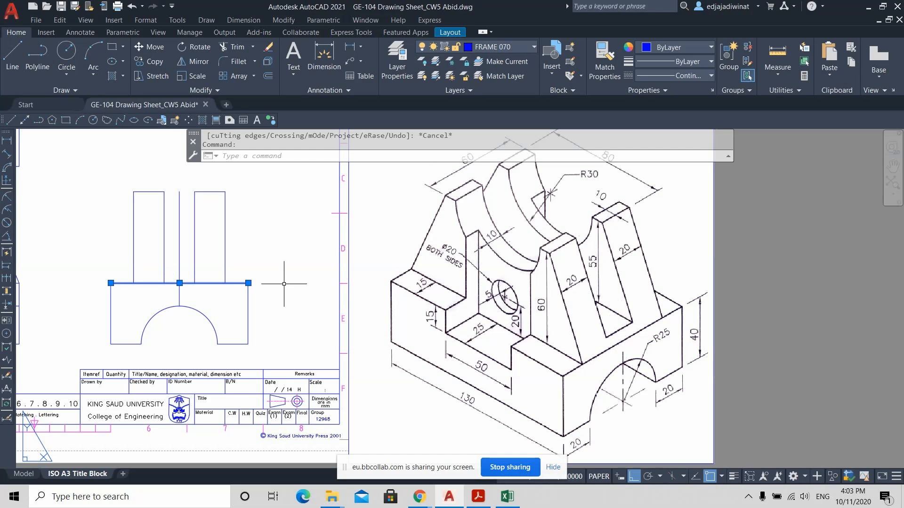
pyautogui.moveTo(271, 236); pyautogui.dragTo(400, 261, button='middle')
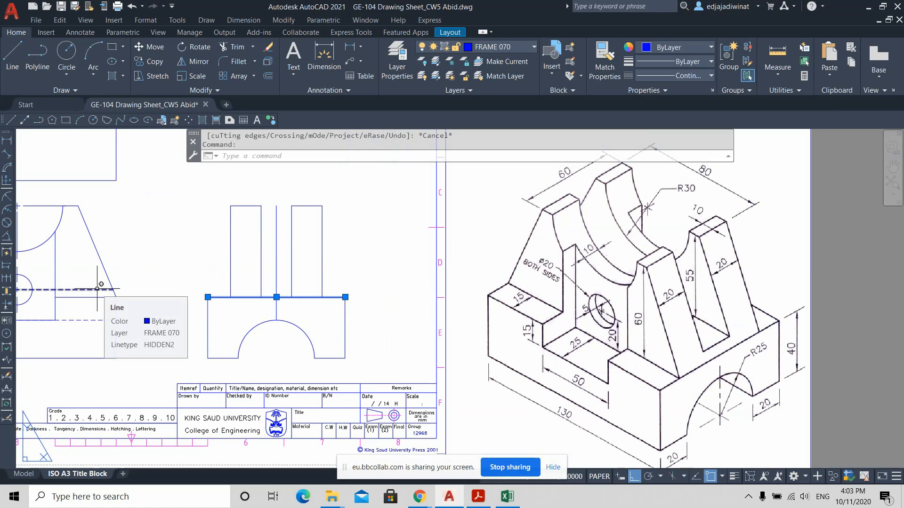
pyautogui.press('Escape')
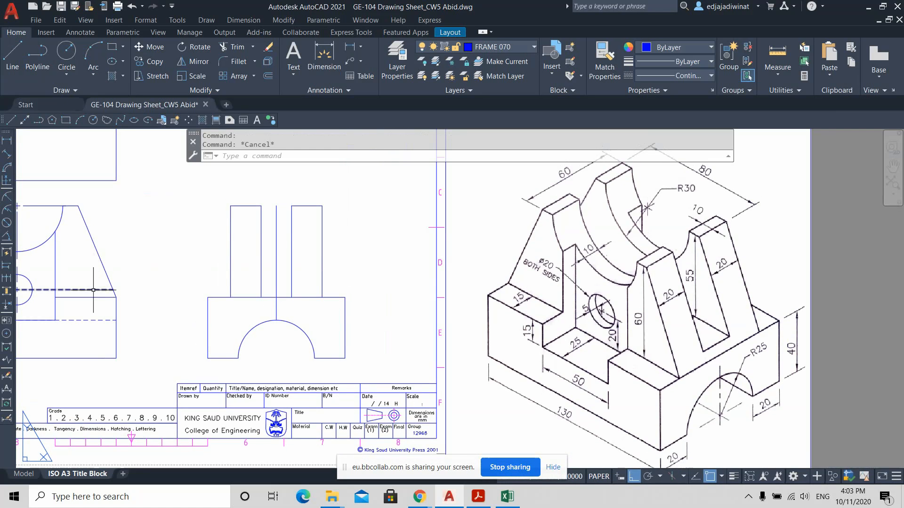
pyautogui.click(12, 54)
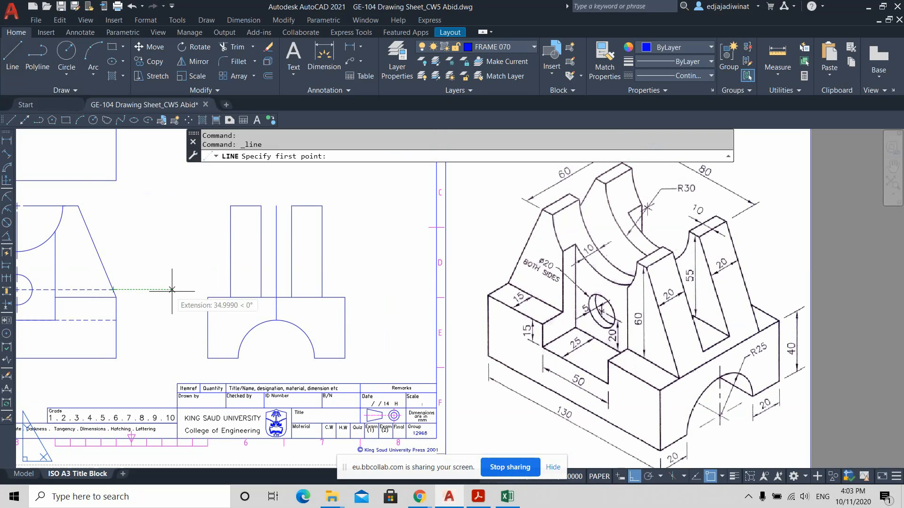
pyautogui.click(261, 290)
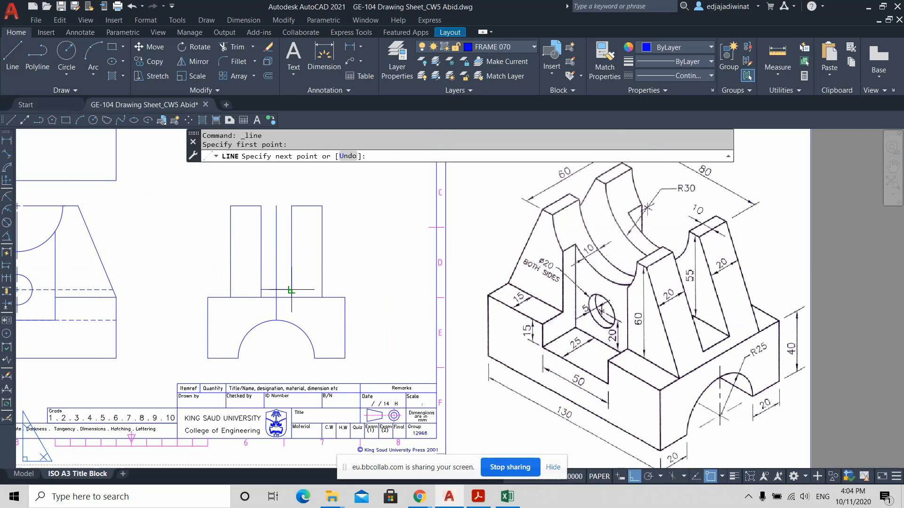
pyautogui.press('Escape')
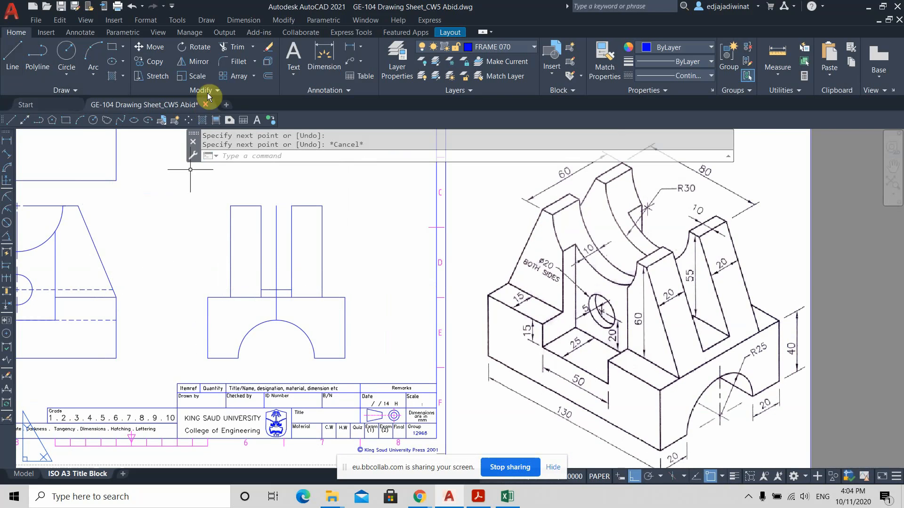
# Trim both inner vertical edges of the side view's slot below the new horizontal slot-bottom line
pyautogui.click(238, 52)
pyautogui.scroll(4, 324, 292)
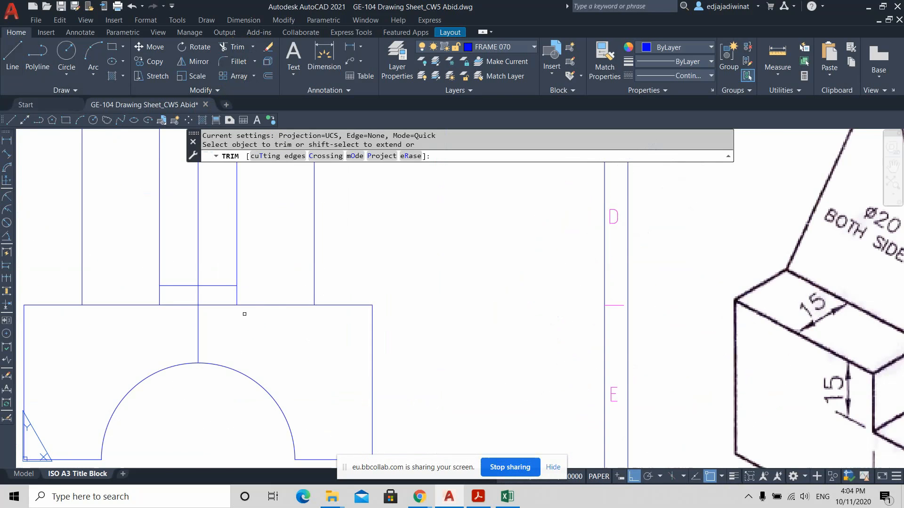
pyautogui.scroll(-2, 222, 321)
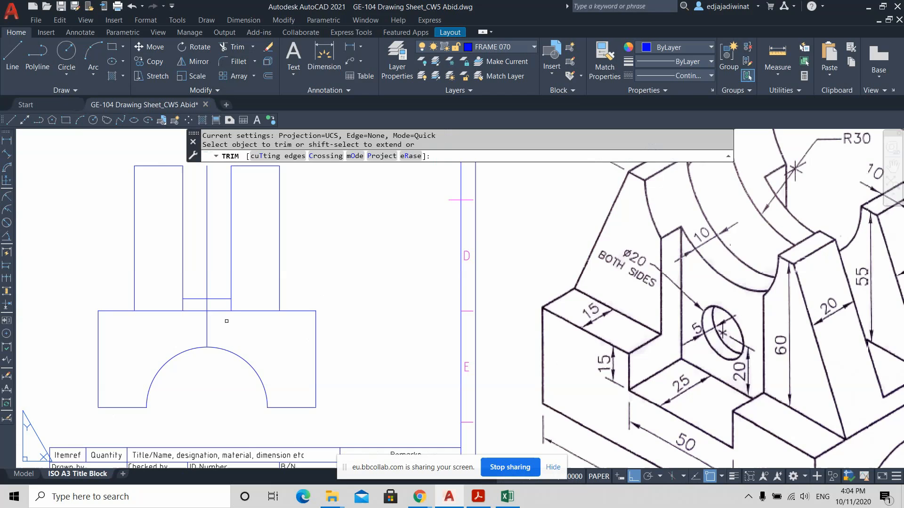
pyautogui.scroll(-2, 245, 303)
pyautogui.click(244, 303)
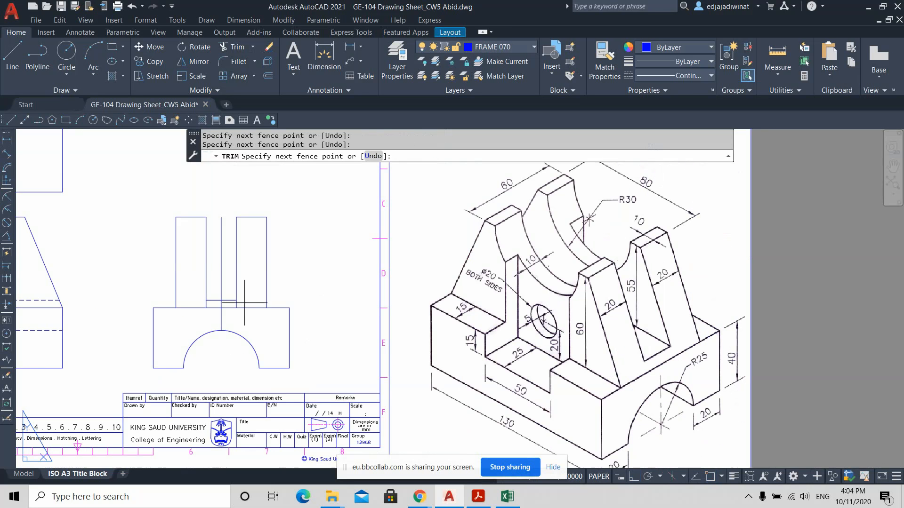
pyautogui.press('Return')
pyautogui.scroll(2, 244, 301)
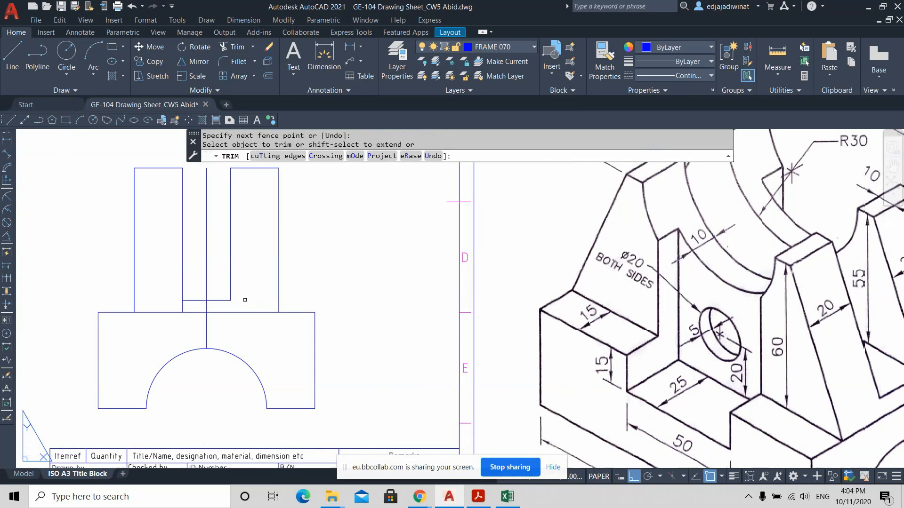
pyautogui.click(197, 306)
pyautogui.press('Return')
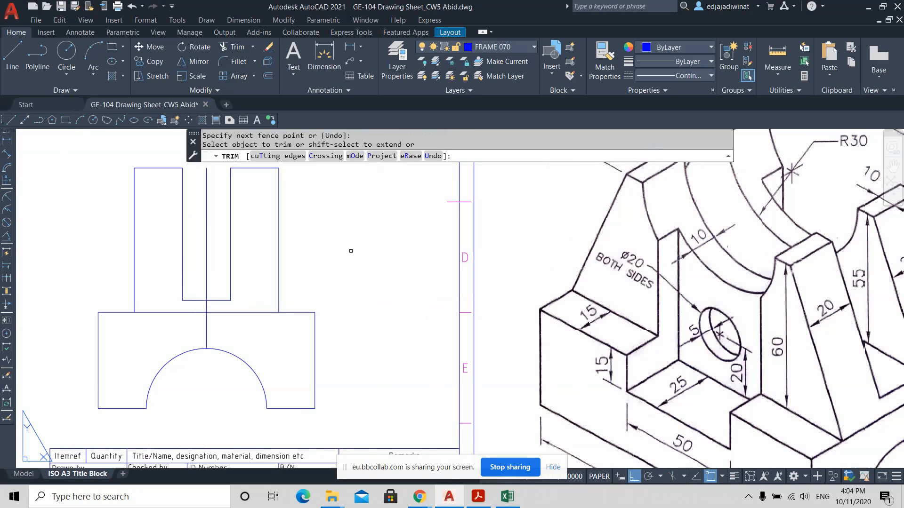
pyautogui.press('Escape')
# Check the side view's slot dimensions with Quick measure
pyautogui.scroll(-4, 364, 303)
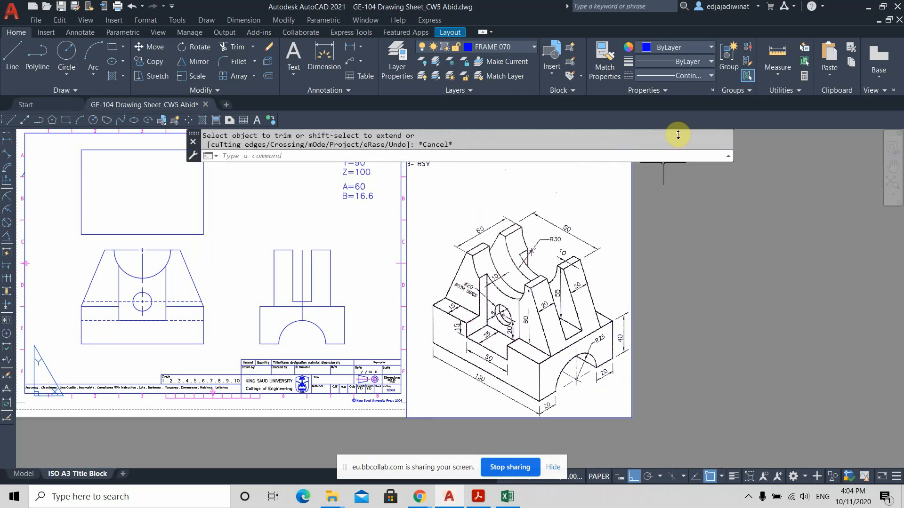
pyautogui.click(772, 81)
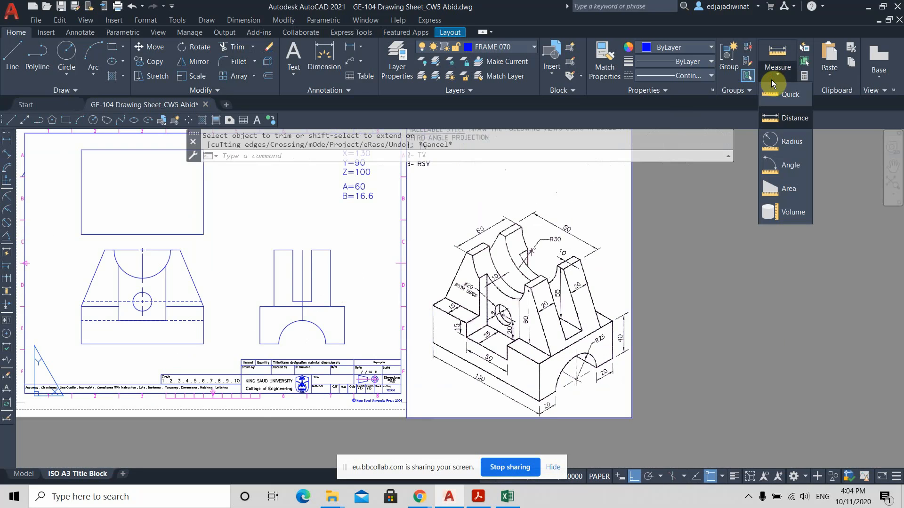
pyautogui.click(782, 96)
pyautogui.scroll(2, 283, 278)
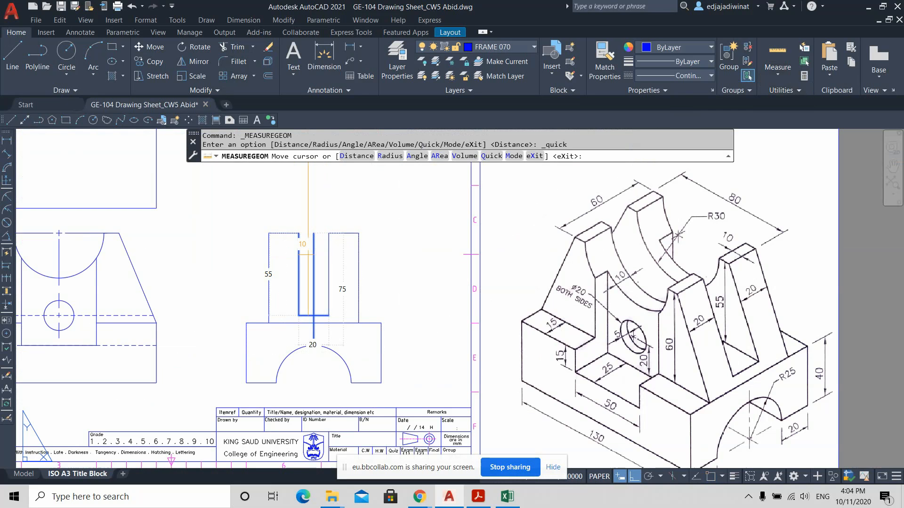
pyautogui.press('Escape')
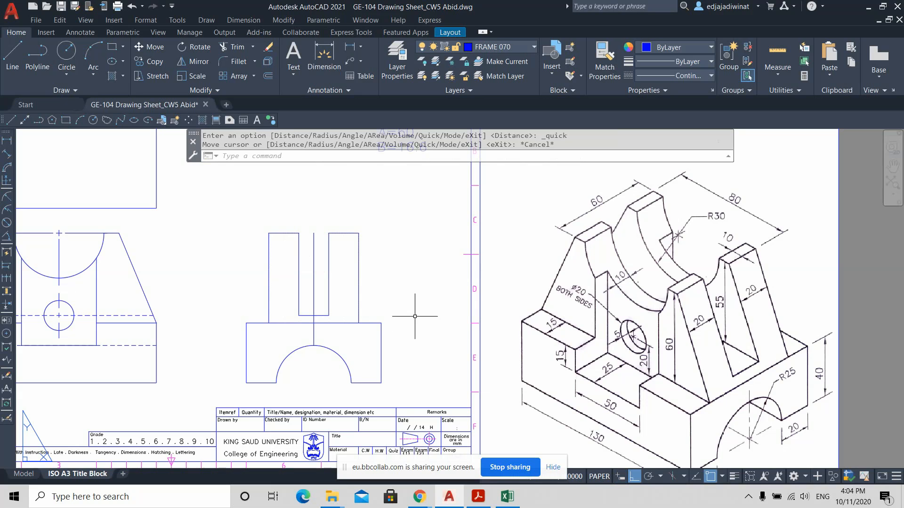
pyautogui.moveTo(414, 313); pyautogui.dragTo(415, 301, button='middle')
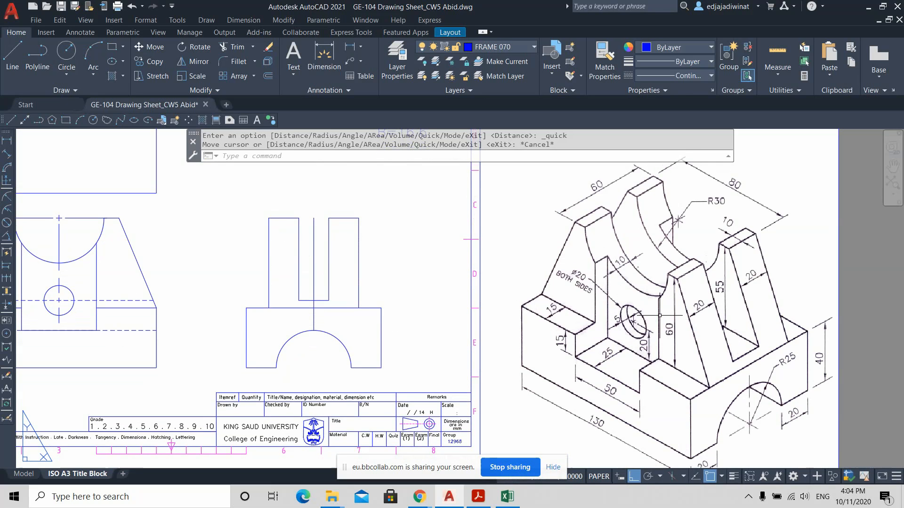
pyautogui.moveTo(395, 266); pyautogui.dragTo(427, 288, button='middle')
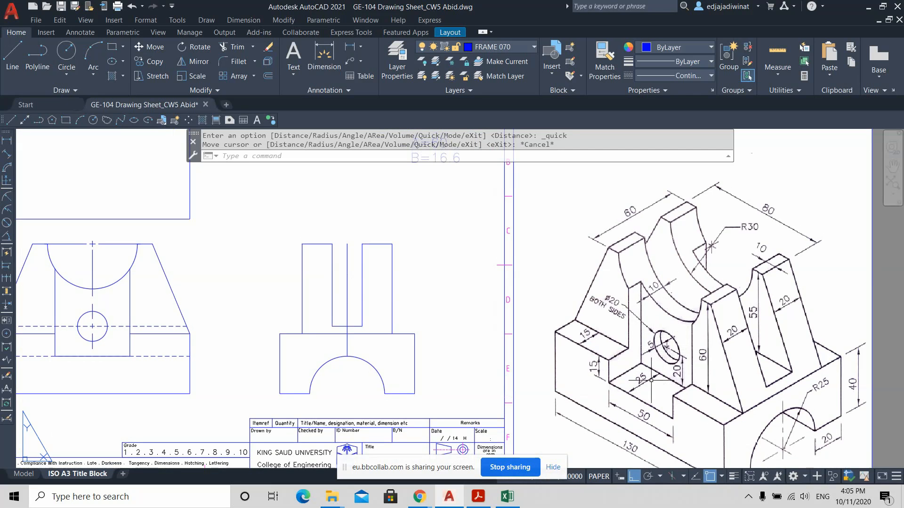
pyautogui.press('ctrl')
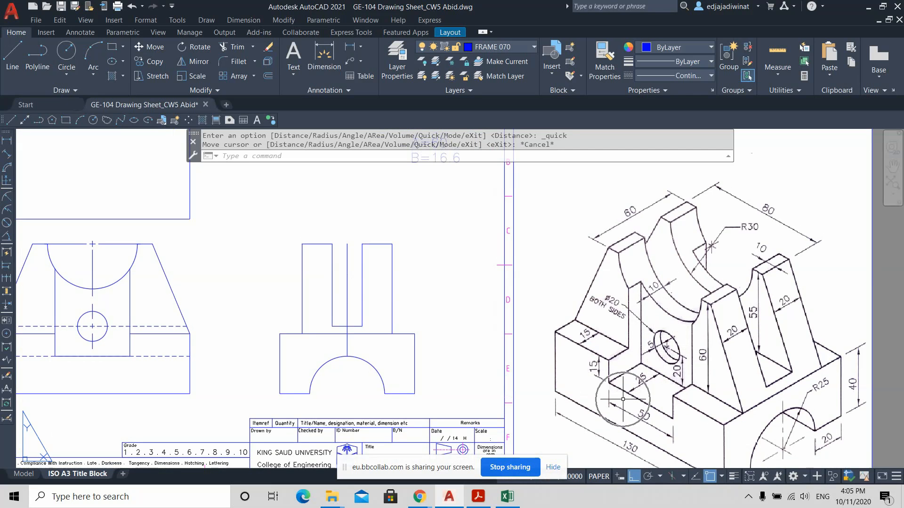
pyautogui.press('ctrl')
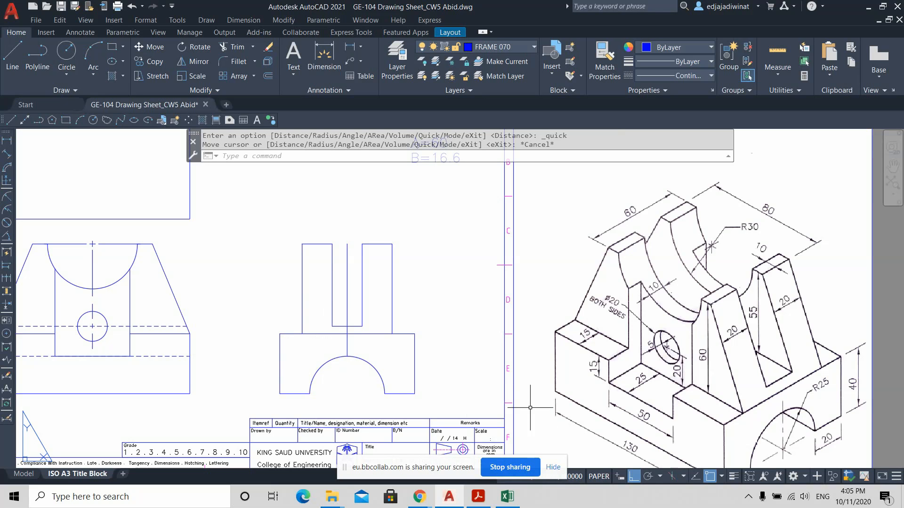
# Draw a 25 mm horizontal line inward from the side view base's left edge, level with the front view's recess bottom
pyautogui.scroll(-2, 556, 407)
pyautogui.scroll(1, 365, 362)
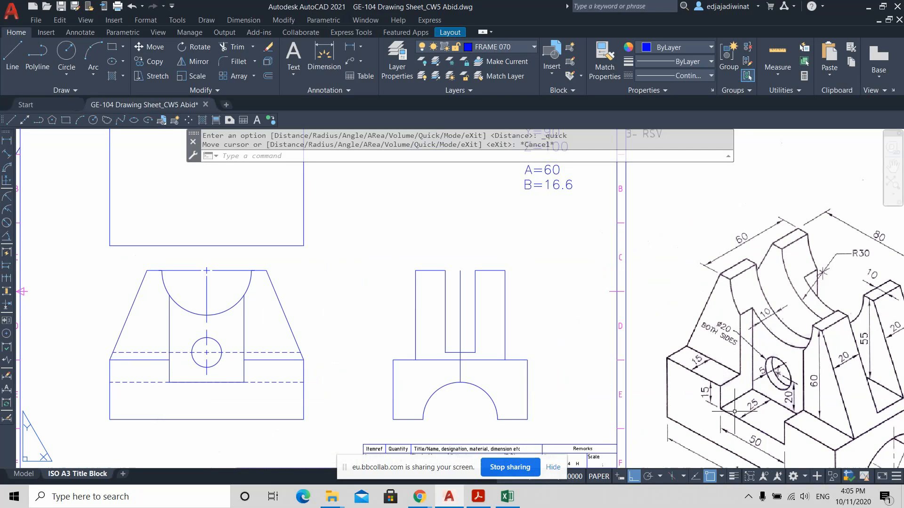
pyautogui.click(223, 380)
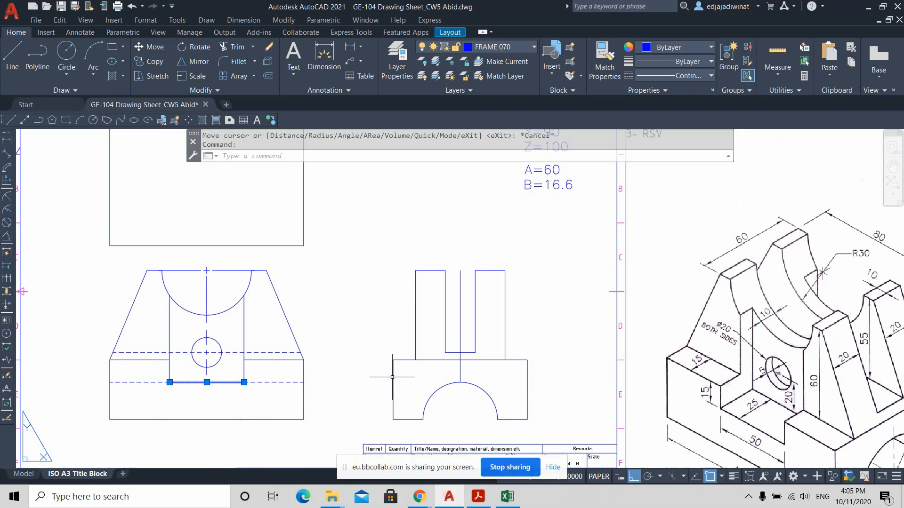
pyautogui.press('Escape')
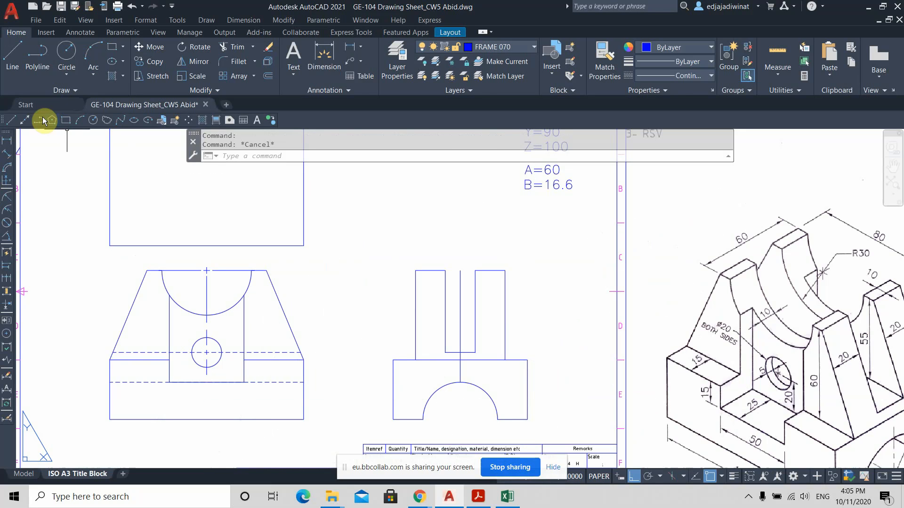
pyautogui.click(13, 58)
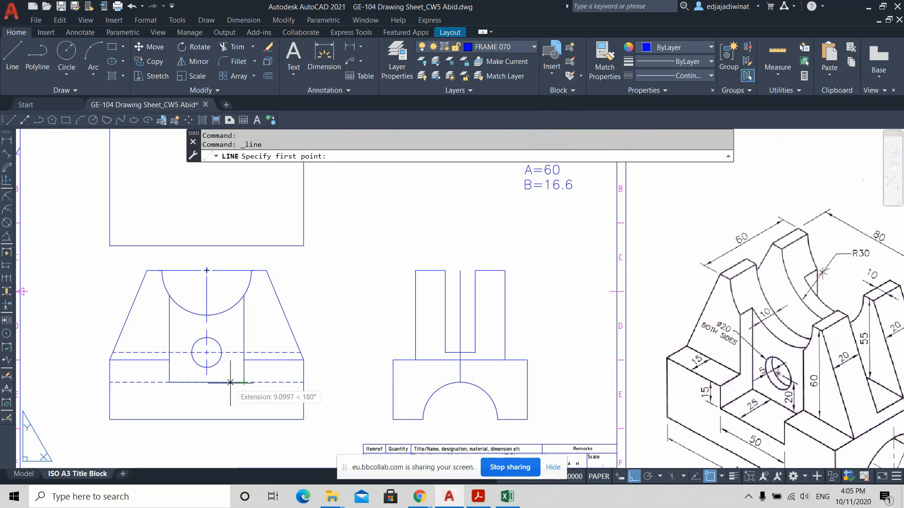
pyautogui.click(388, 382)
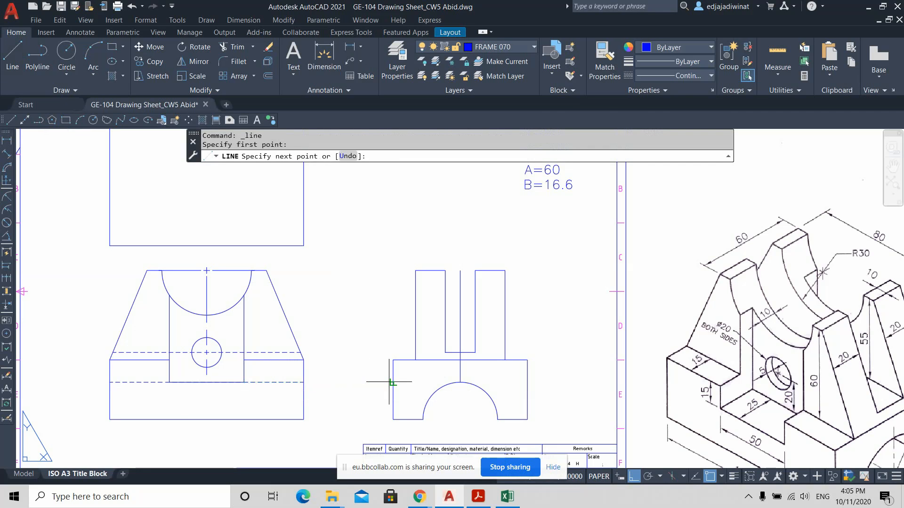
pyautogui.scroll(-3, 417, 382)
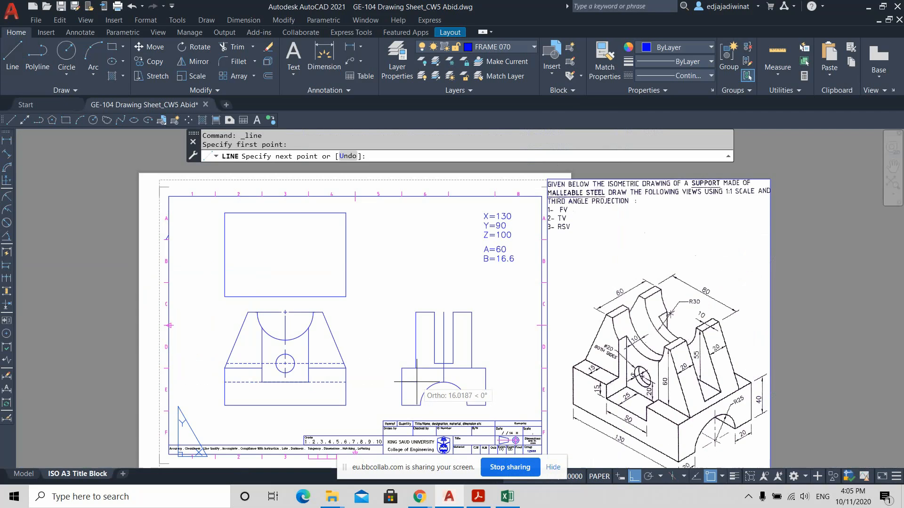
pyautogui.scroll(3, 416, 382)
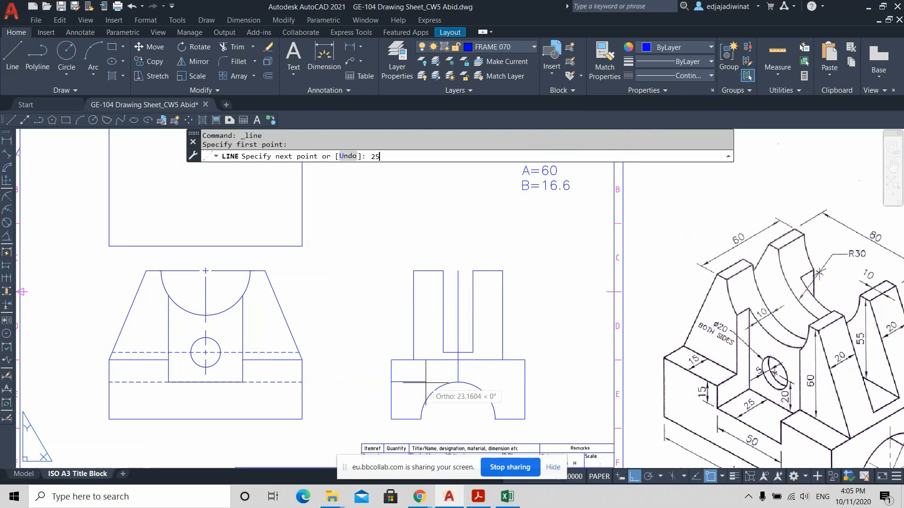
pyautogui.press('Return')
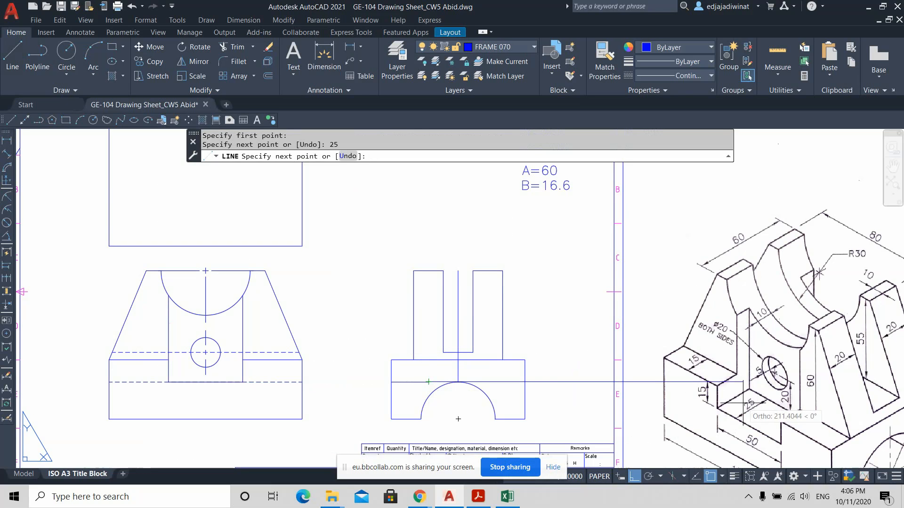
pyautogui.moveTo(706, 354)
pyautogui.mouseDown(button='middle')
pyautogui.moveTo(540, 327)
pyautogui.moveTo(565, 331)
pyautogui.mouseUp(button='middle')
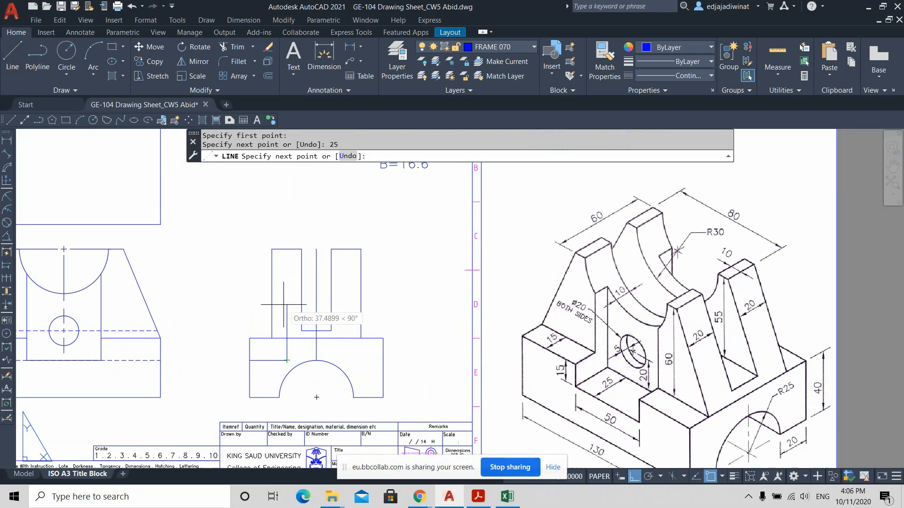
pyautogui.press('Escape')
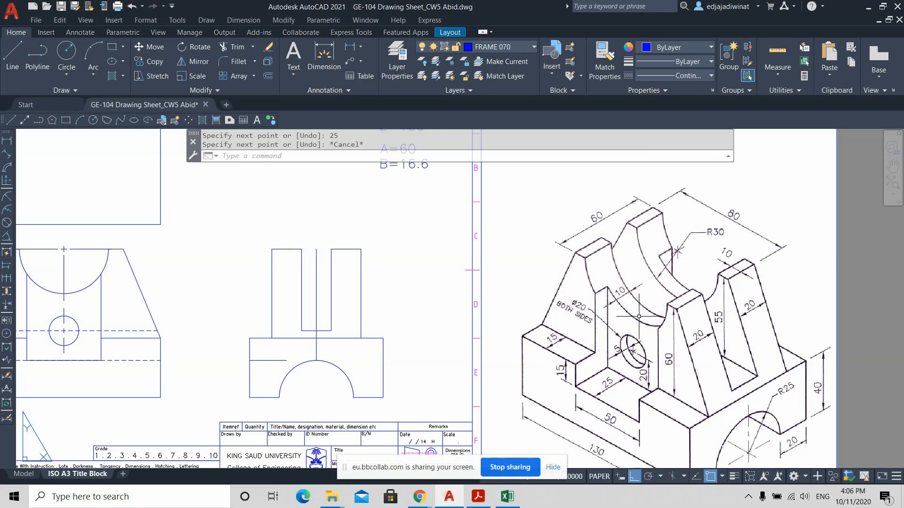
# Draw a vertical line about 67 mm up from the inner end of the recess-bottom line in the side view
pyautogui.click(13, 55)
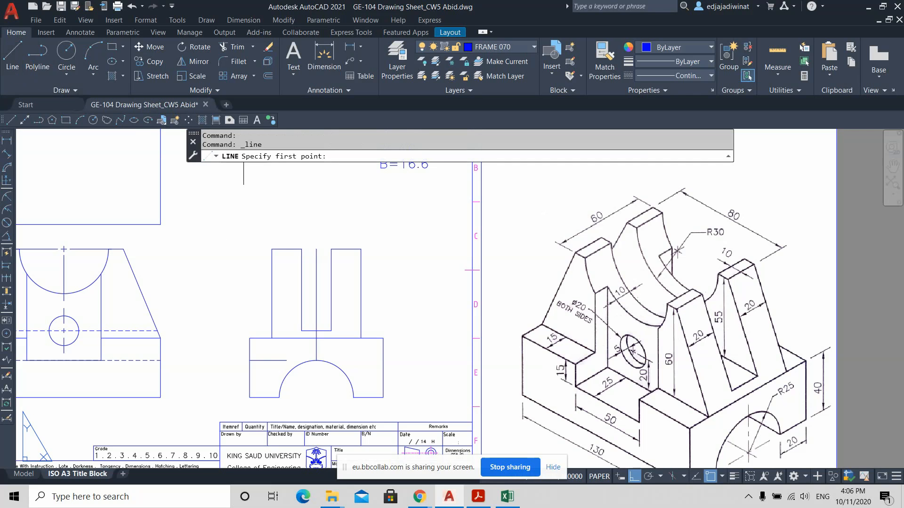
pyautogui.click(286, 360)
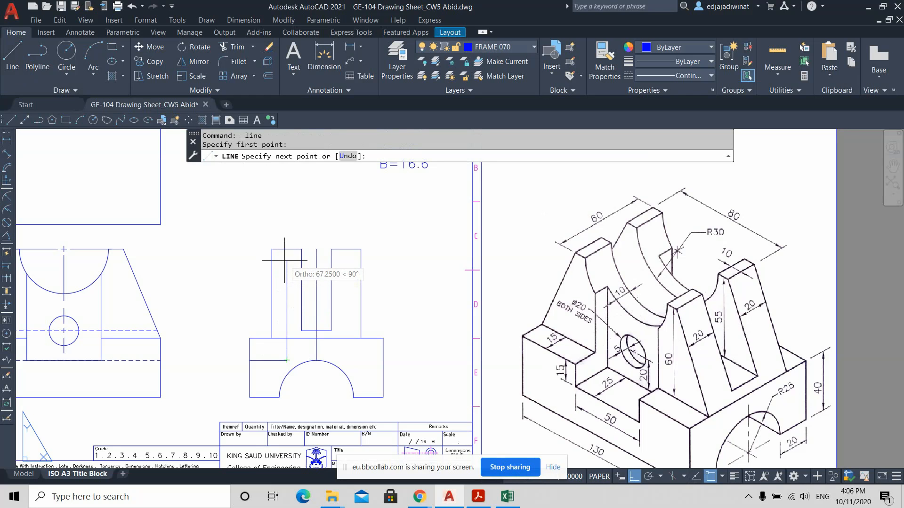
pyautogui.click(285, 259)
pyautogui.press('Return')
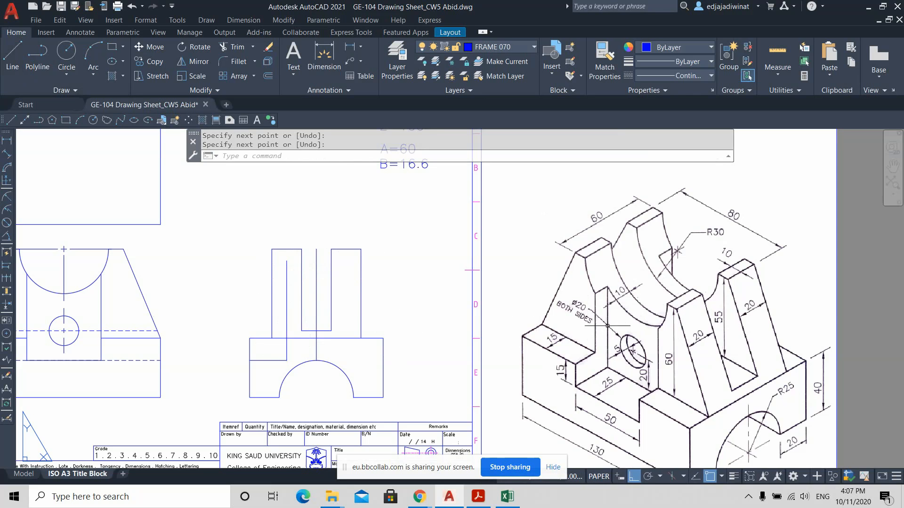
pyautogui.click(599, 293)
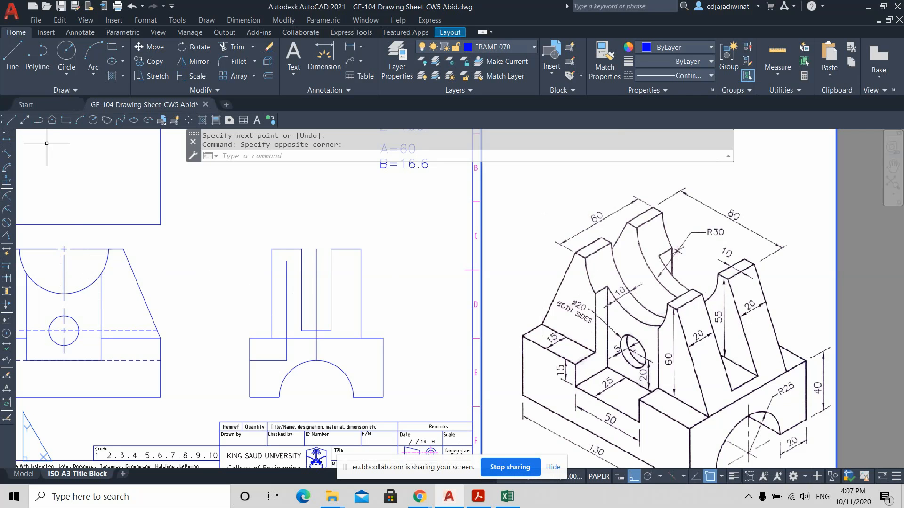
# Project a horizontal line from where the front view's recess edge meets the R30 arc to the side view's new vertical recess line
pyautogui.click(11, 55)
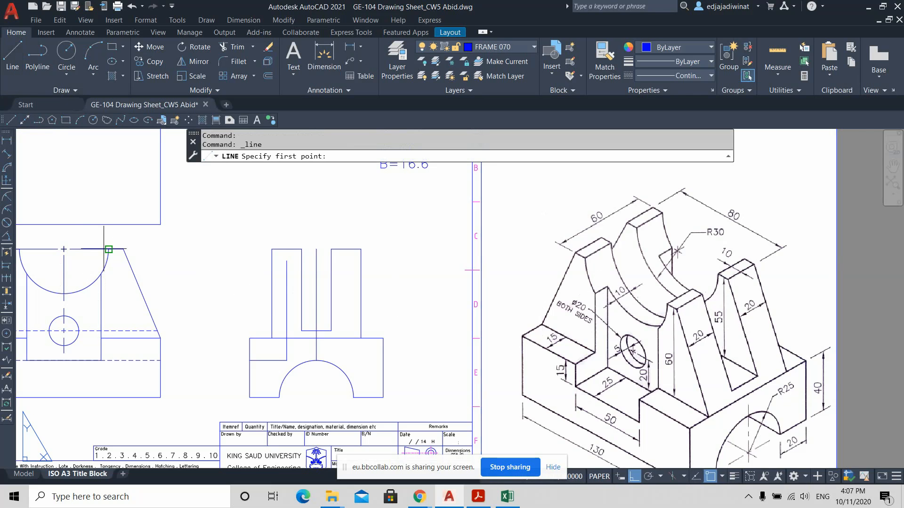
pyautogui.click(101, 273)
pyautogui.click(286, 273)
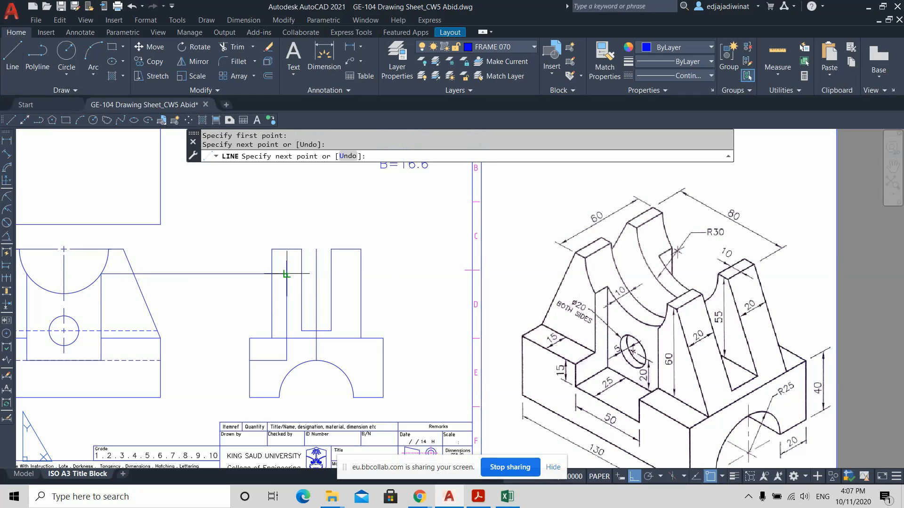
pyautogui.press('Return')
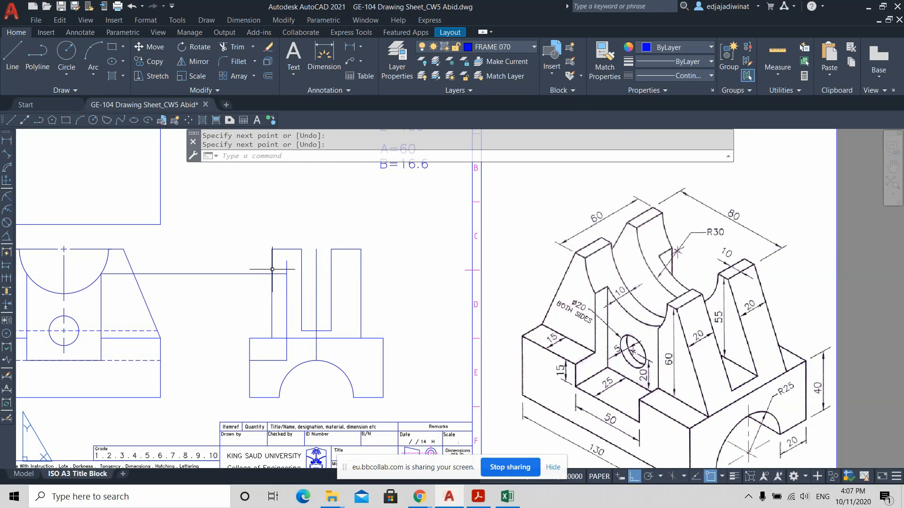
# Trim the side view's recess line above the projection line, and the projection line outside the upright back to the front view
pyautogui.click(234, 47)
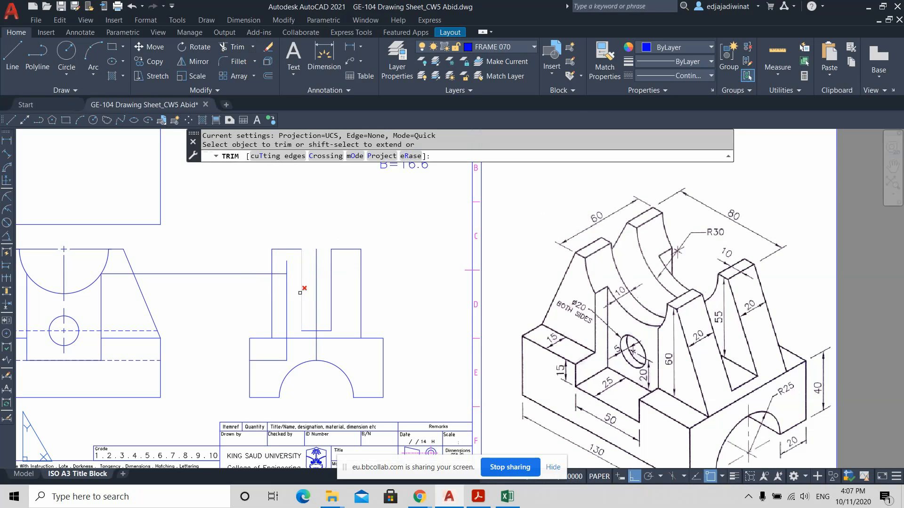
pyautogui.scroll(2, 299, 287)
pyautogui.moveTo(293, 273); pyautogui.dragTo(278, 253)
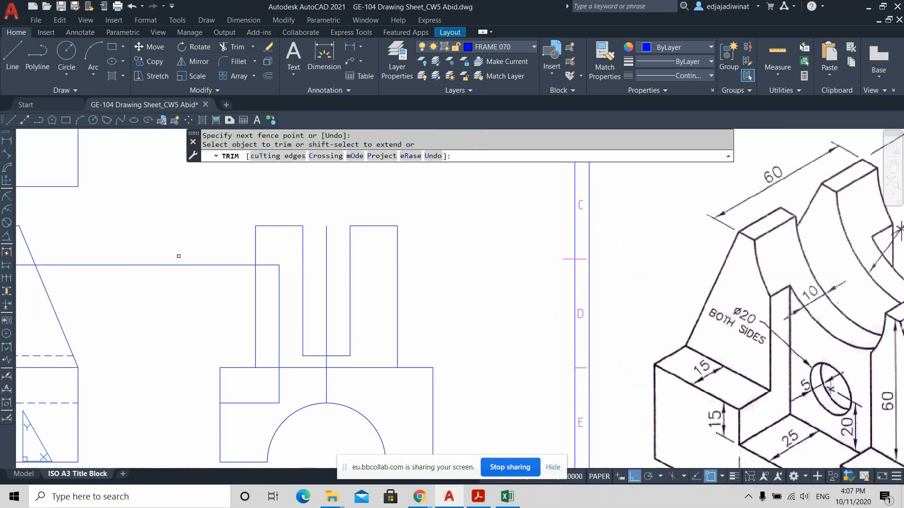
pyautogui.scroll(-2, 179, 256)
pyautogui.moveTo(70, 272); pyautogui.dragTo(73, 250)
pyautogui.moveTo(149, 283); pyautogui.dragTo(150, 244)
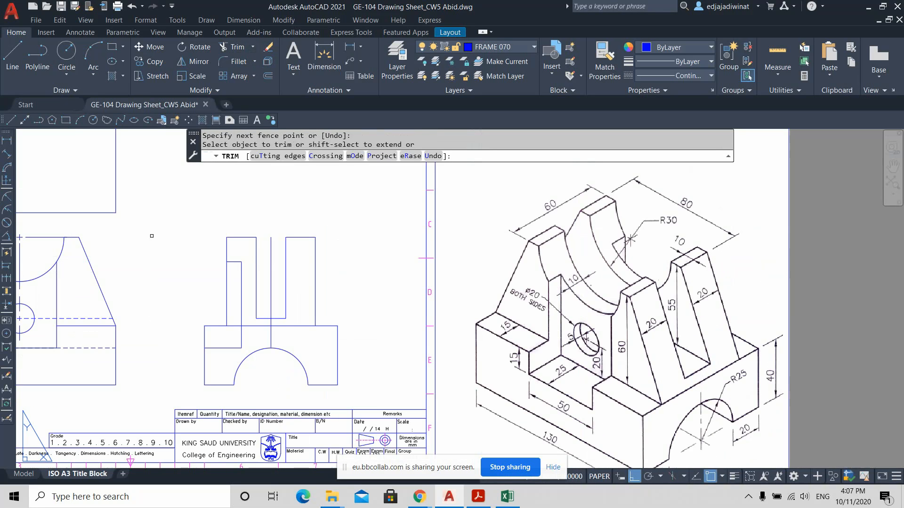
pyautogui.press('Escape')
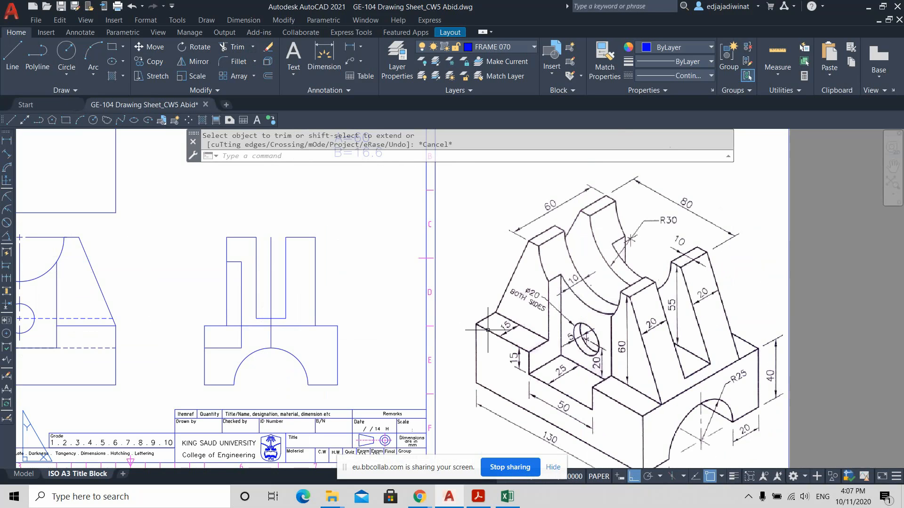
# Change the linetype of the side view's three recess lines to HIDDEN
pyautogui.click(248, 345)
pyautogui.click(225, 345)
pyautogui.click(225, 350)
pyautogui.click(210, 330)
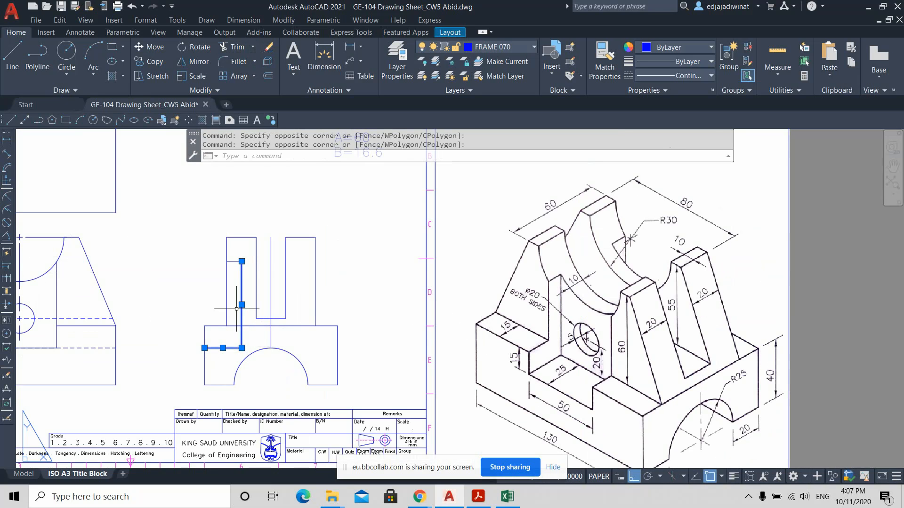
pyautogui.click(692, 76)
pyautogui.click(686, 173)
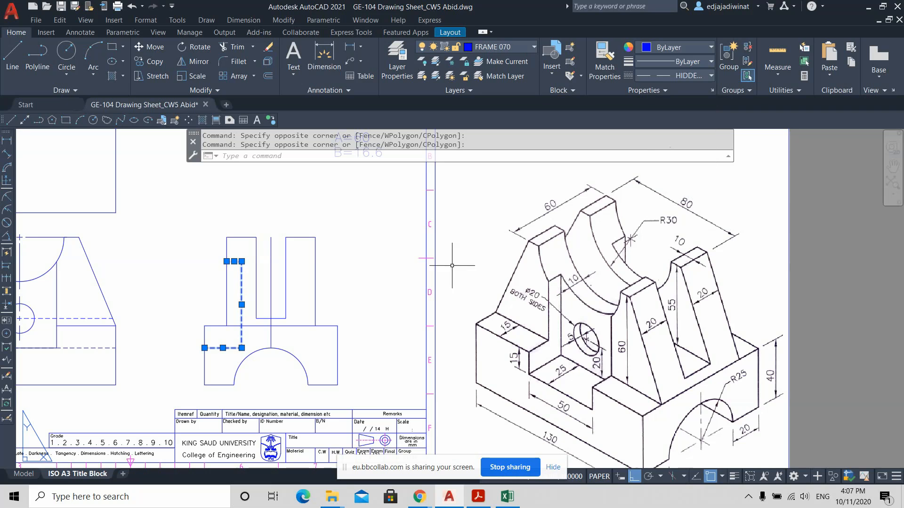
pyautogui.press('Escape')
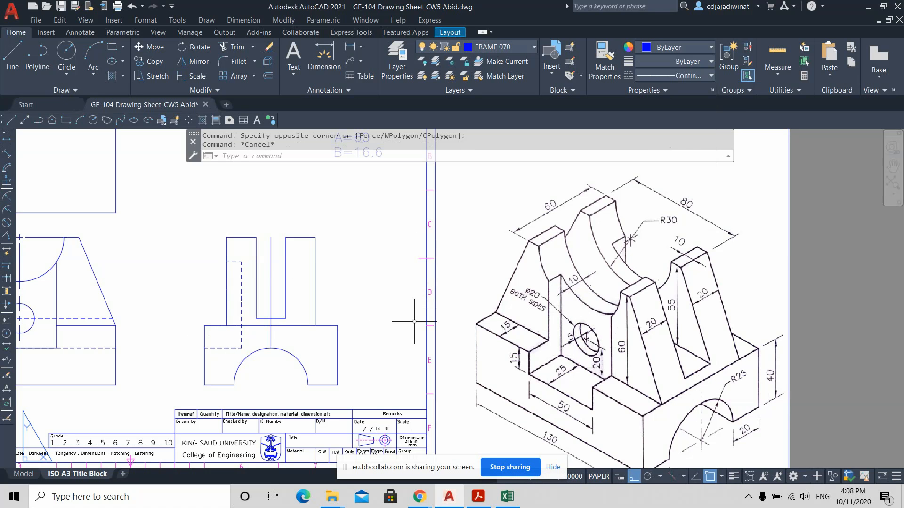
pyautogui.moveTo(363, 298); pyautogui.dragTo(381, 305, button='middle')
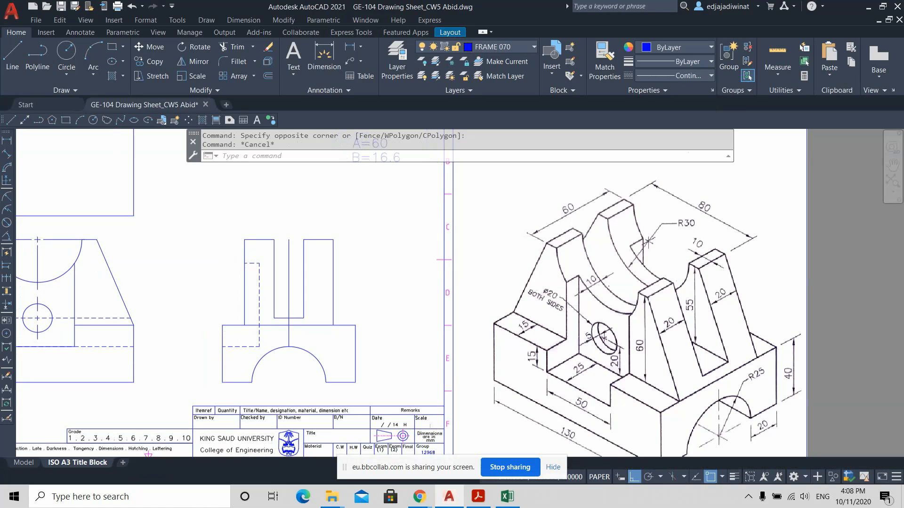
pyautogui.scroll(1, 381, 304)
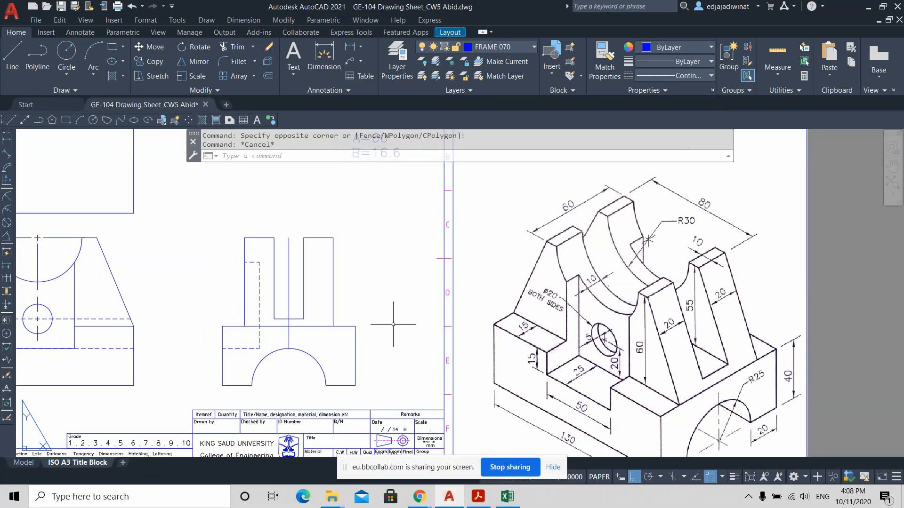
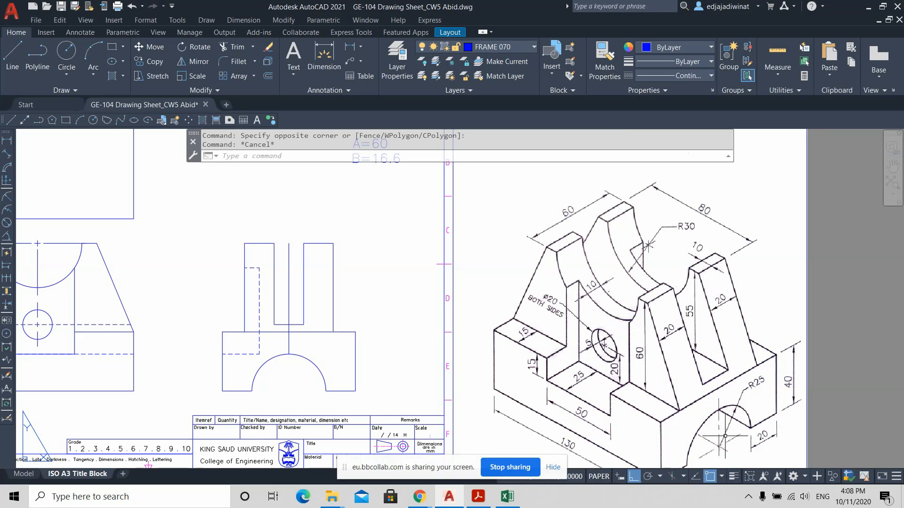
pyautogui.moveTo(725, 433); pyautogui.dragTo(721, 378, button='middle')
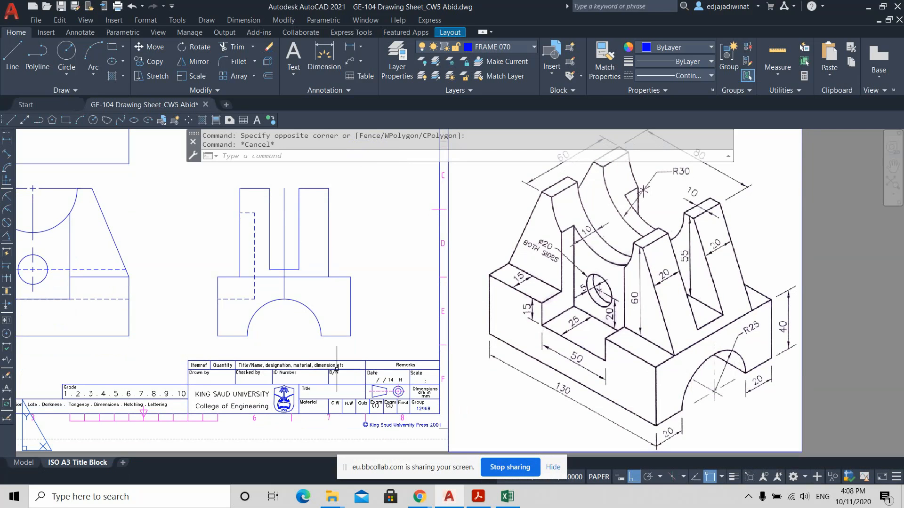
pyautogui.moveTo(157, 341); pyautogui.dragTo(268, 363, button='middle')
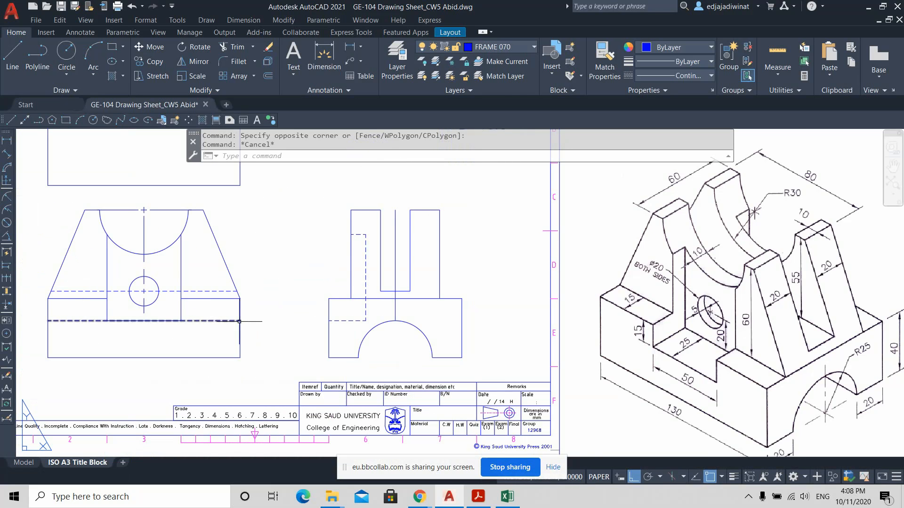
pyautogui.moveTo(292, 256); pyautogui.dragTo(274, 285, button='middle')
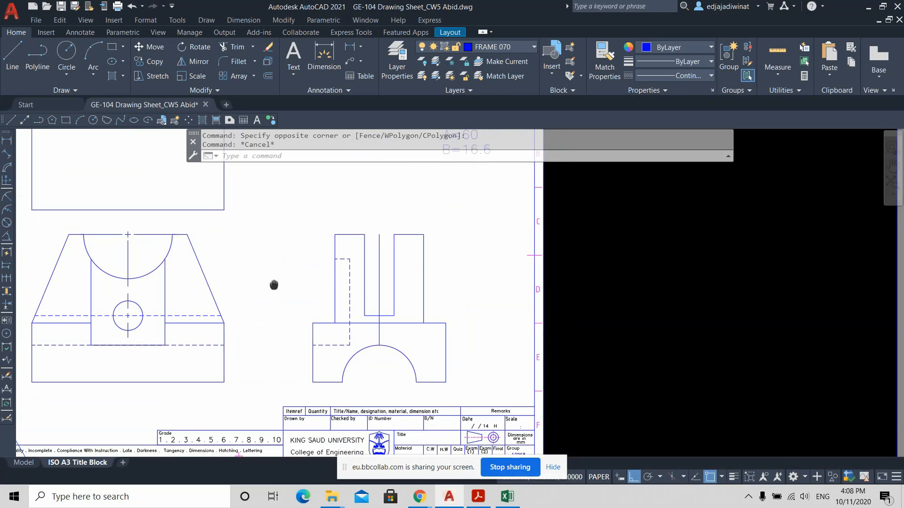
pyautogui.click(8, 54)
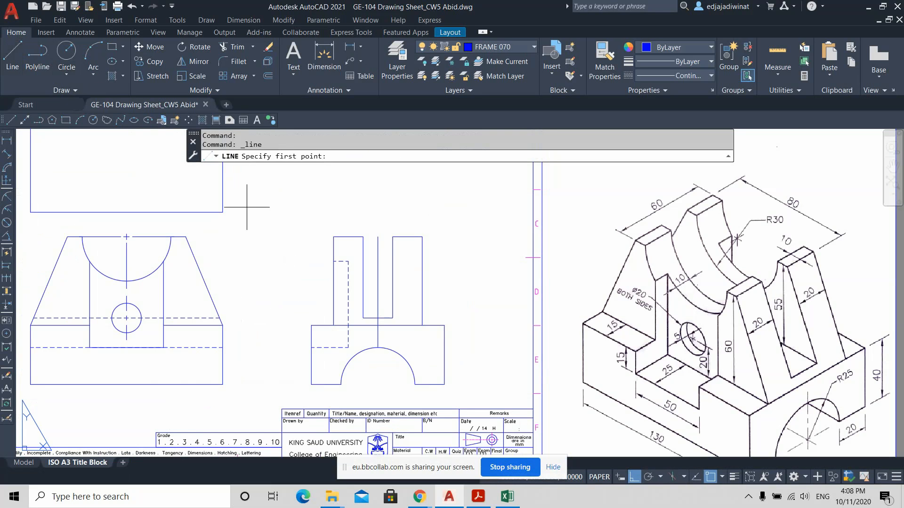
pyautogui.press('Escape')
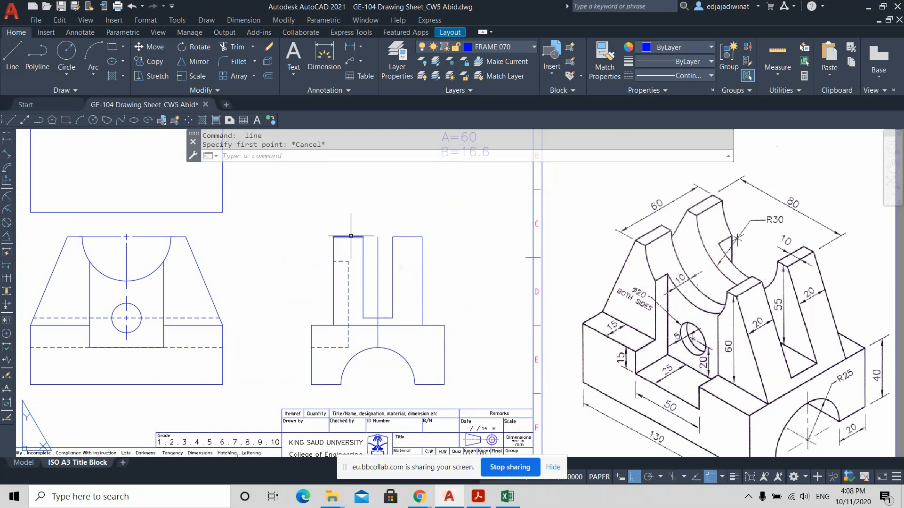
pyautogui.click(350, 236)
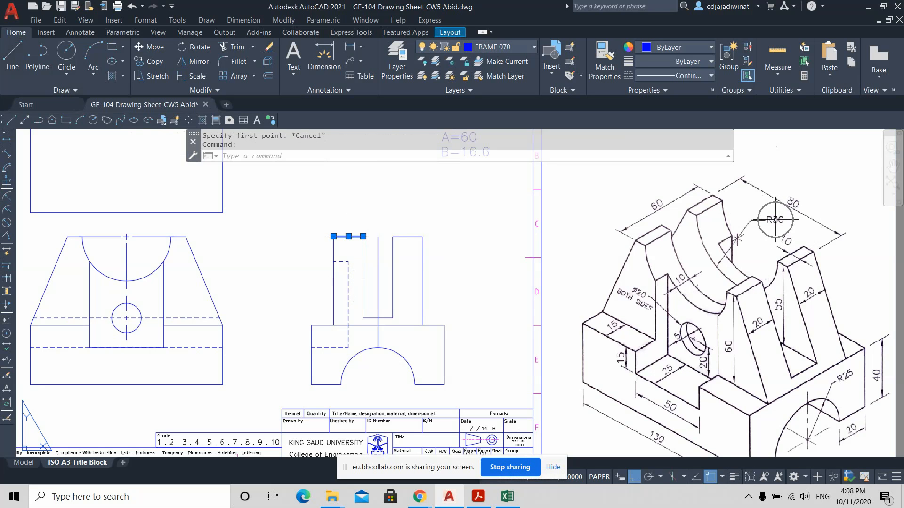
pyautogui.press('Escape')
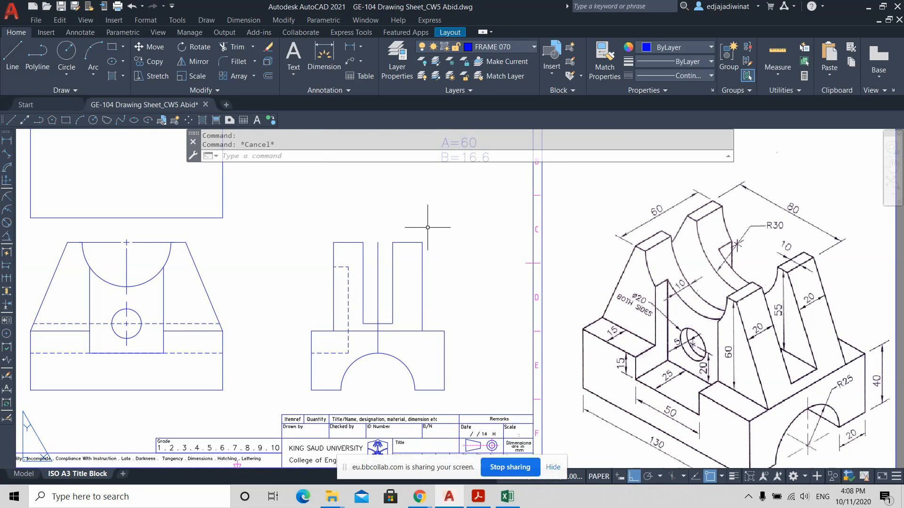
# Project a horizontal line from the lowest point of the front view's R30 arc to the far outer edge of the side view's uprights
pyautogui.click(12, 56)
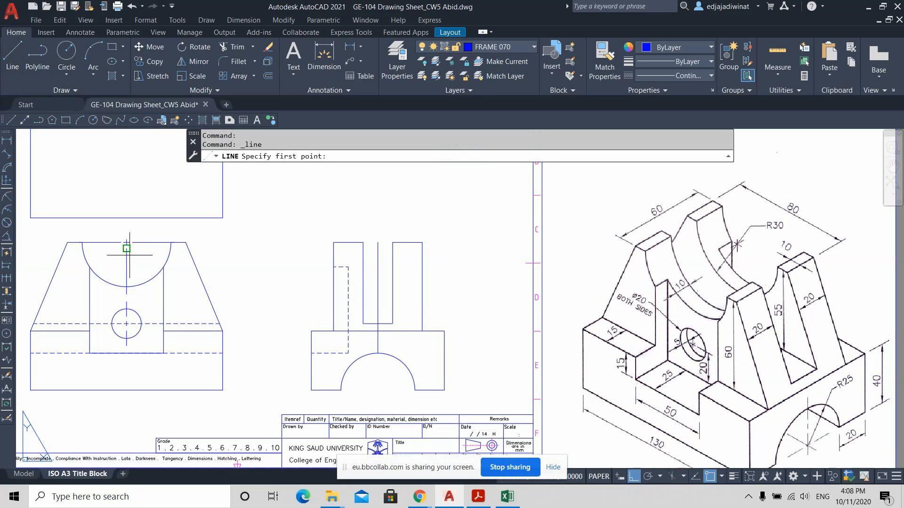
pyautogui.click(126, 286)
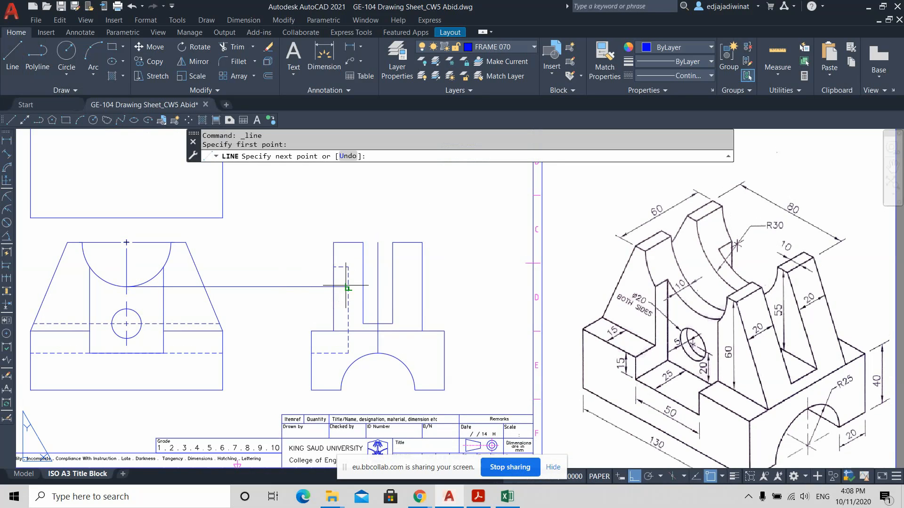
pyautogui.click(422, 285)
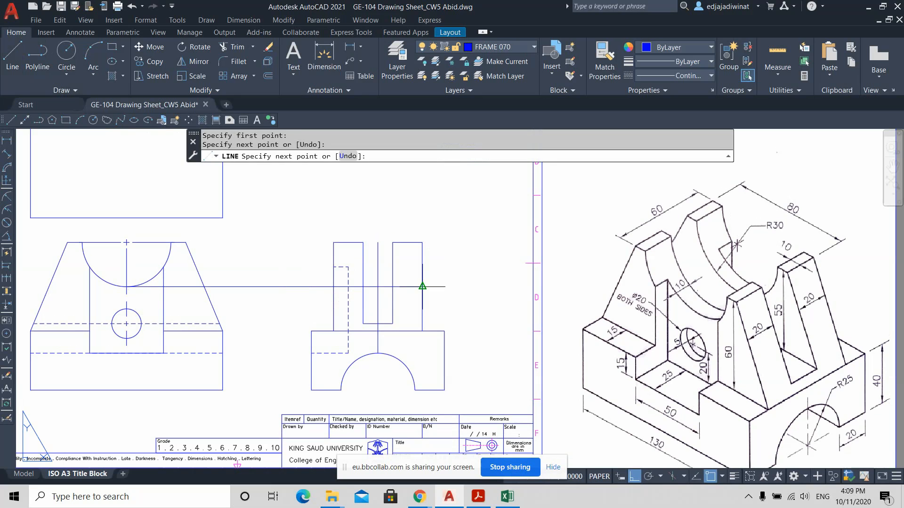
pyautogui.press('Return')
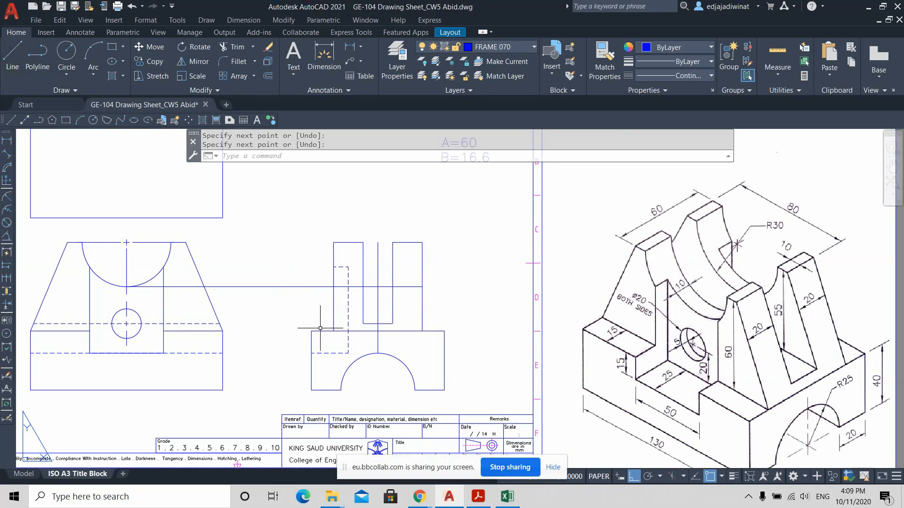
# Trim the arc-bottom projection line between the front and side views and across the slot between the uprights
pyautogui.click(229, 49)
pyautogui.moveTo(161, 302)
pyautogui.mouseDown()
pyautogui.moveTo(157, 281)
pyautogui.moveTo(183, 278)
pyautogui.mouseUp()
pyautogui.moveTo(270, 297); pyautogui.dragTo(272, 270)
pyautogui.press('Escape')
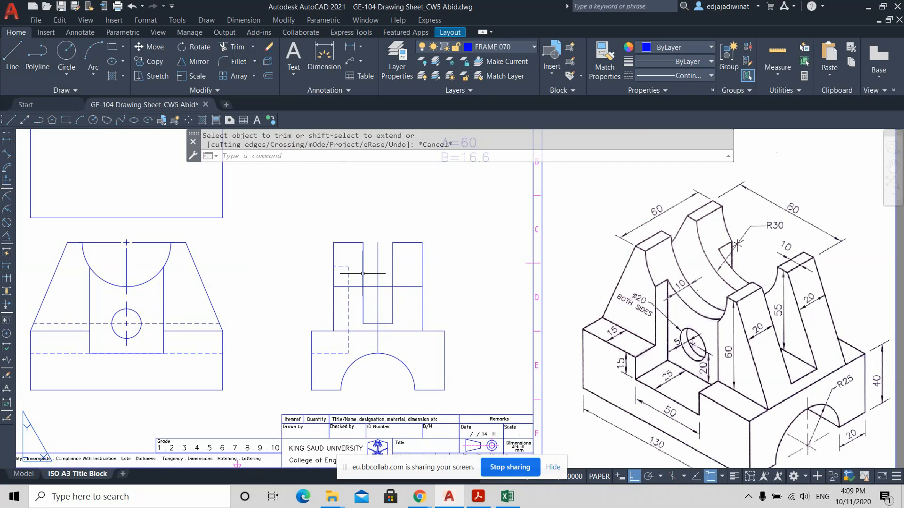
pyautogui.scroll(4, 374, 301)
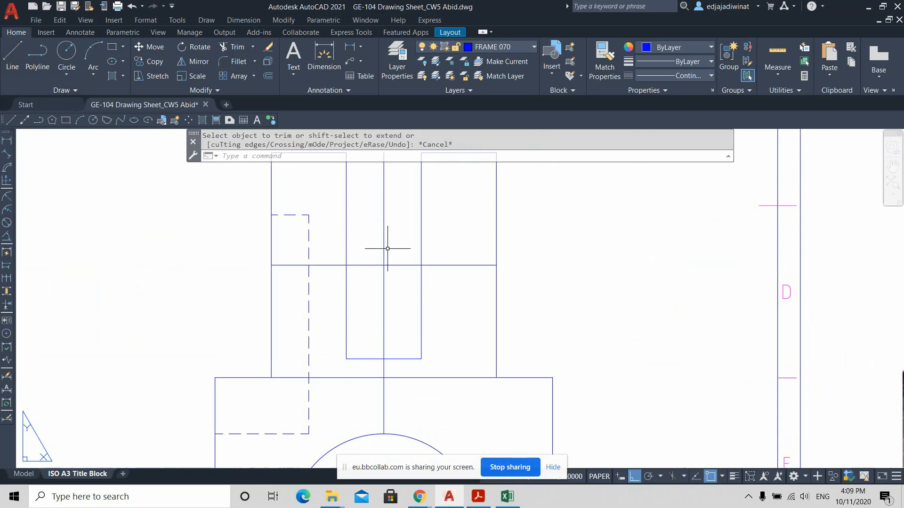
pyautogui.scroll(-2, 388, 248)
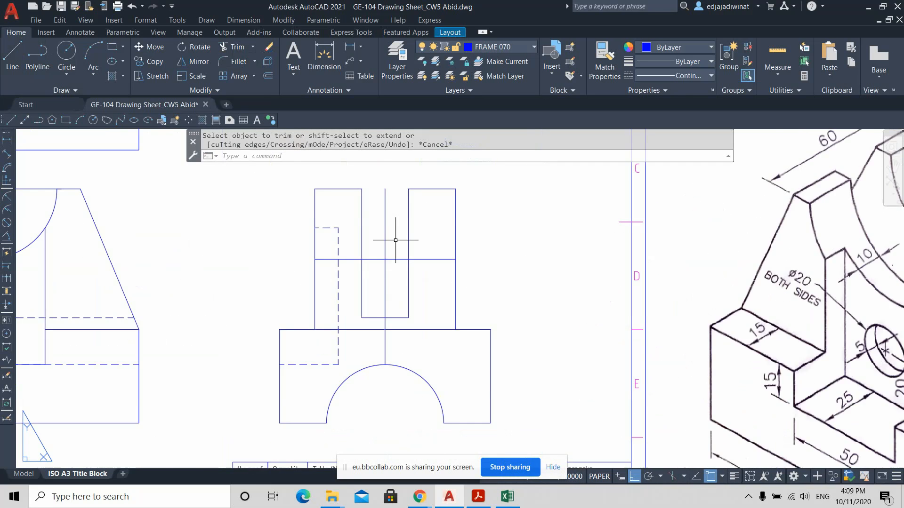
pyautogui.click(230, 47)
pyautogui.moveTo(371, 238)
pyautogui.mouseDown()
pyautogui.moveTo(390, 275)
pyautogui.moveTo(404, 255)
pyautogui.mouseUp()
pyautogui.press('Escape')
# Change the linetype of the two arc-bottom lines in the side view's uprights to HIDDEN
pyautogui.click(423, 259)
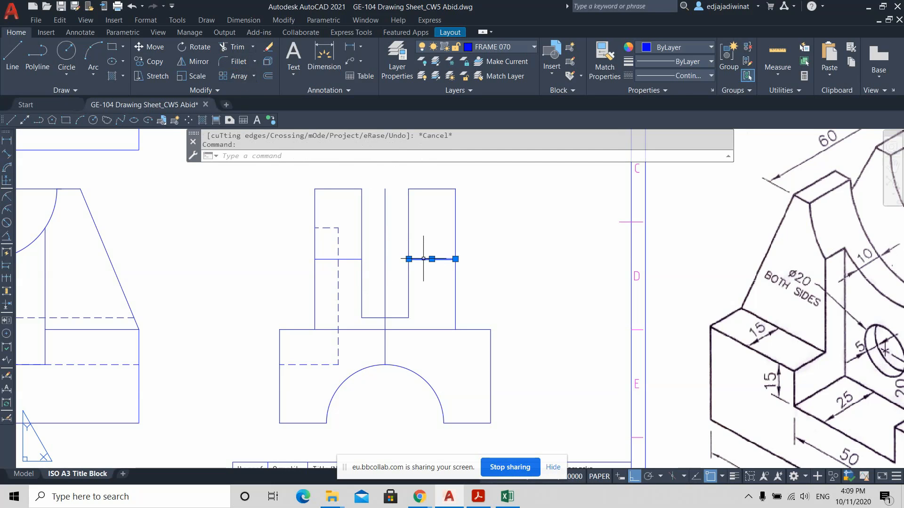
pyautogui.click(344, 261)
pyautogui.click(346, 257)
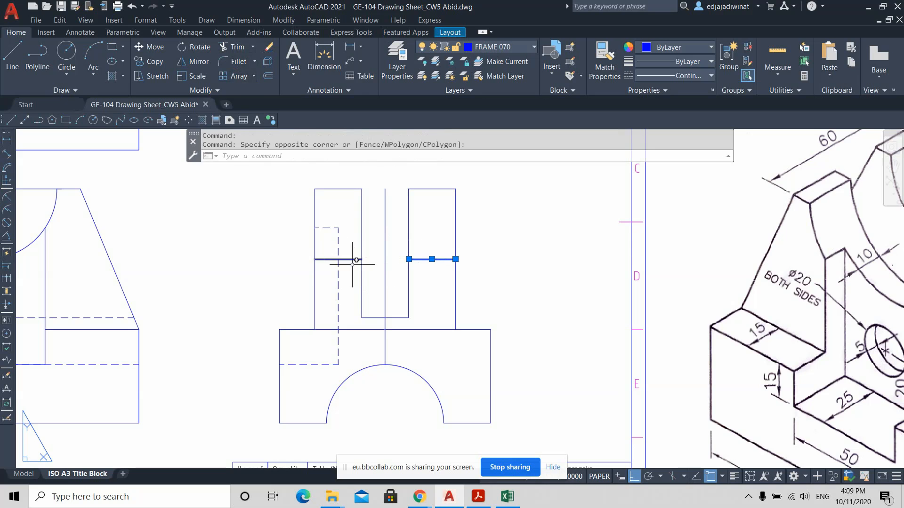
pyautogui.click(354, 270)
pyautogui.click(350, 256)
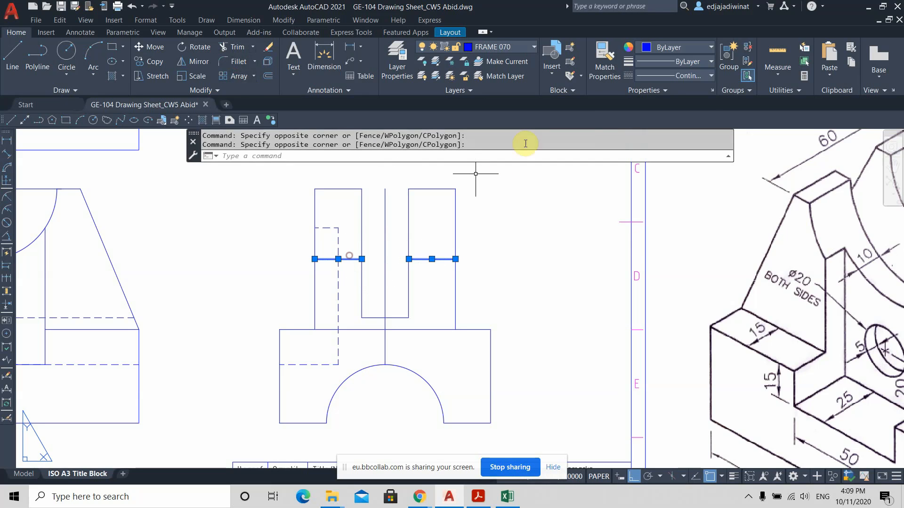
pyautogui.click(701, 78)
pyautogui.click(682, 170)
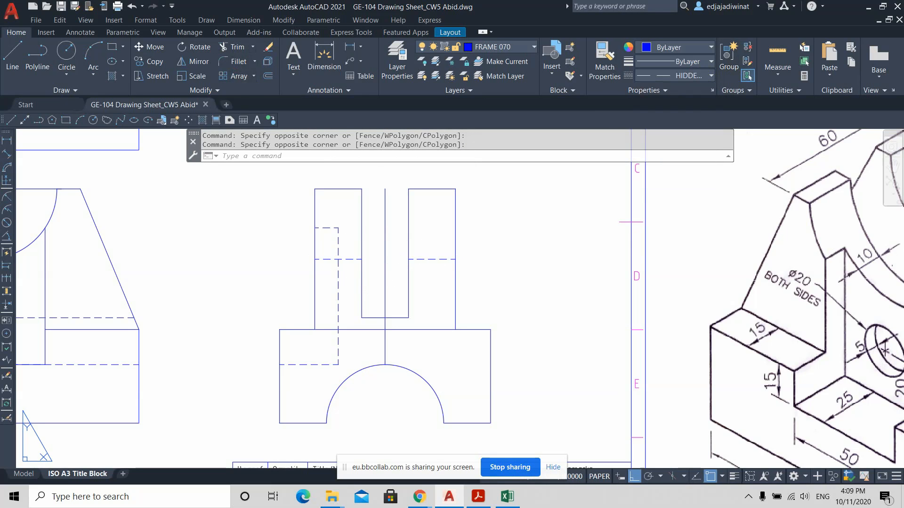
# Compare the side view's uprights with the isometric drawing and measure the distances around the hidden lines in the recessed upright
pyautogui.press('Escape')
pyautogui.scroll(6, 569, 299)
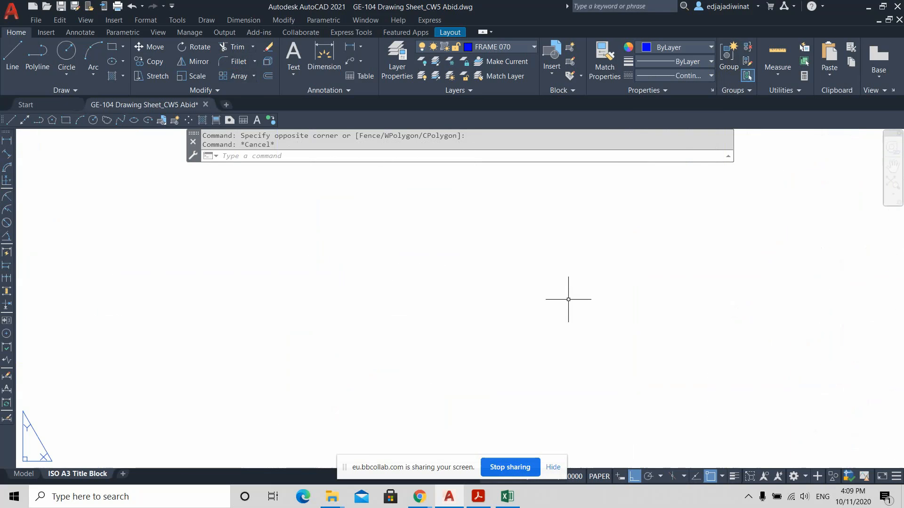
pyautogui.scroll(-6, 568, 300)
pyautogui.moveTo(556, 296)
pyautogui.mouseDown(button='middle')
pyautogui.moveTo(491, 316)
pyautogui.moveTo(370, 325)
pyautogui.mouseUp(button='middle')
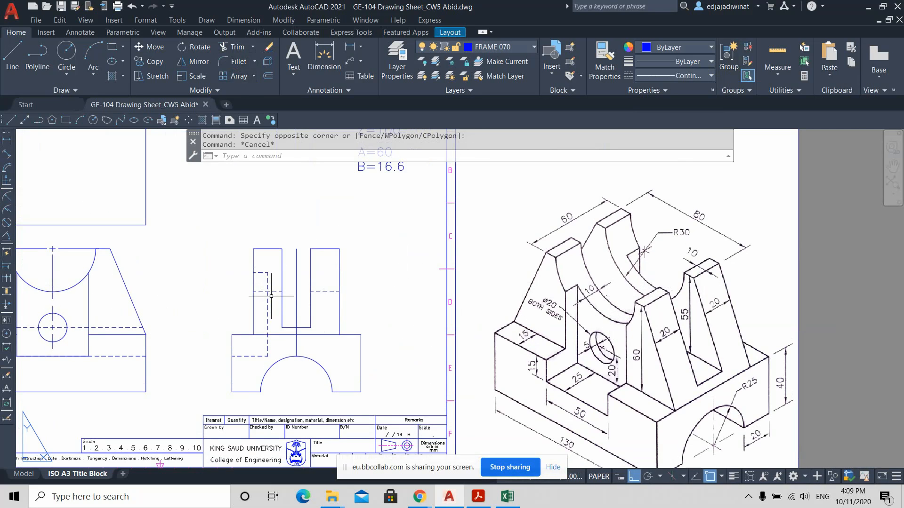
pyautogui.scroll(3, 280, 302)
pyautogui.scroll(1, 255, 295)
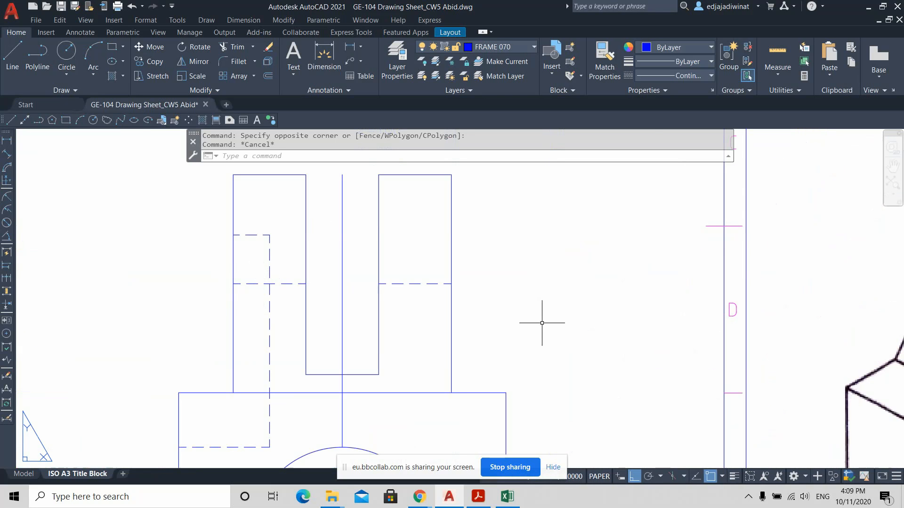
pyautogui.scroll(-2, 542, 322)
pyautogui.scroll(-2, 456, 326)
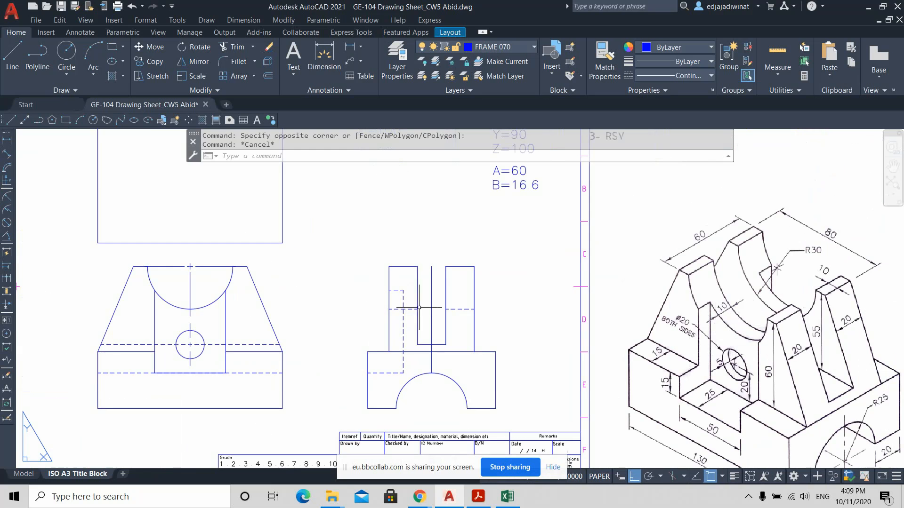
pyautogui.click(777, 55)
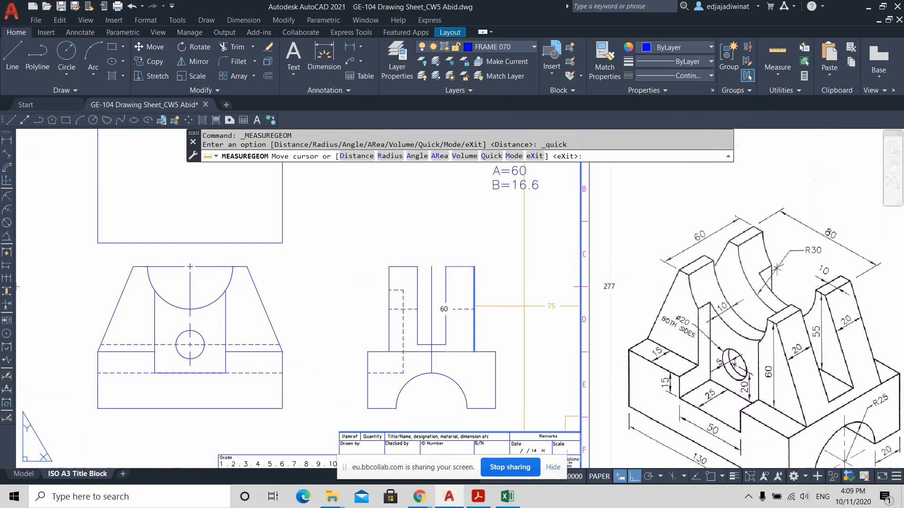
pyautogui.scroll(4, 524, 306)
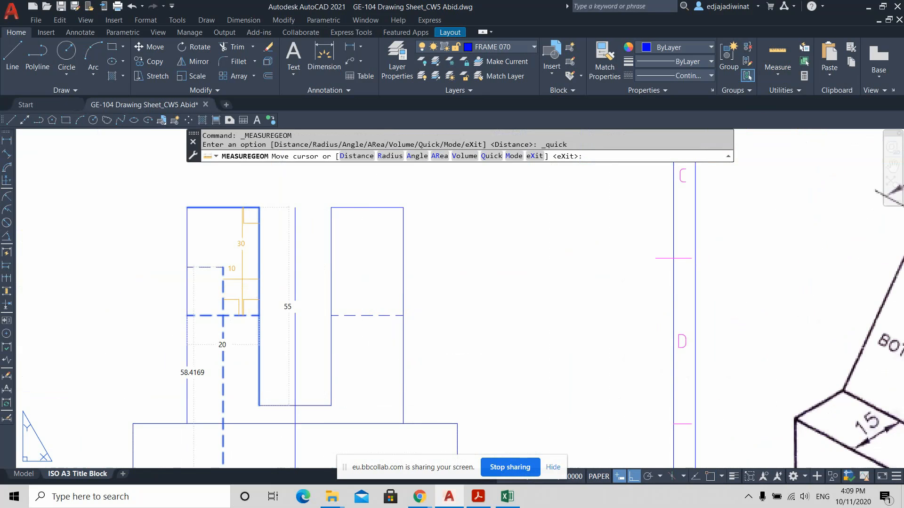
pyautogui.press('Escape')
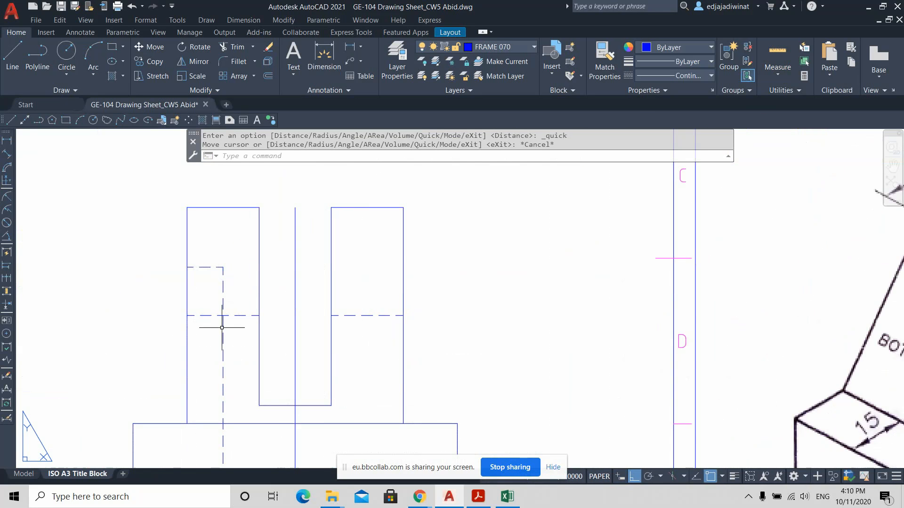
# Trim the arc-bottom hidden line in the side view between the upright's outer edge and the recess's vertical hidden line
pyautogui.scroll(-2, 222, 327)
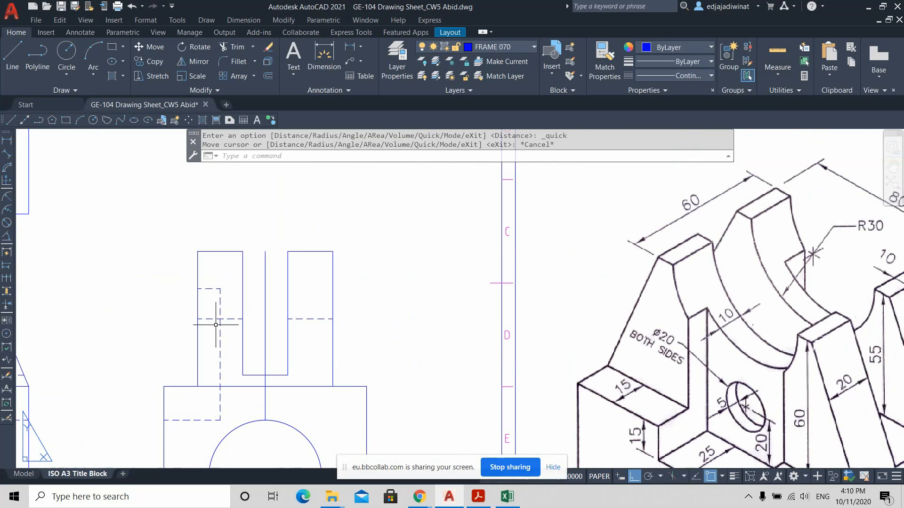
pyautogui.click(238, 47)
pyautogui.click(210, 335)
pyautogui.click(206, 318)
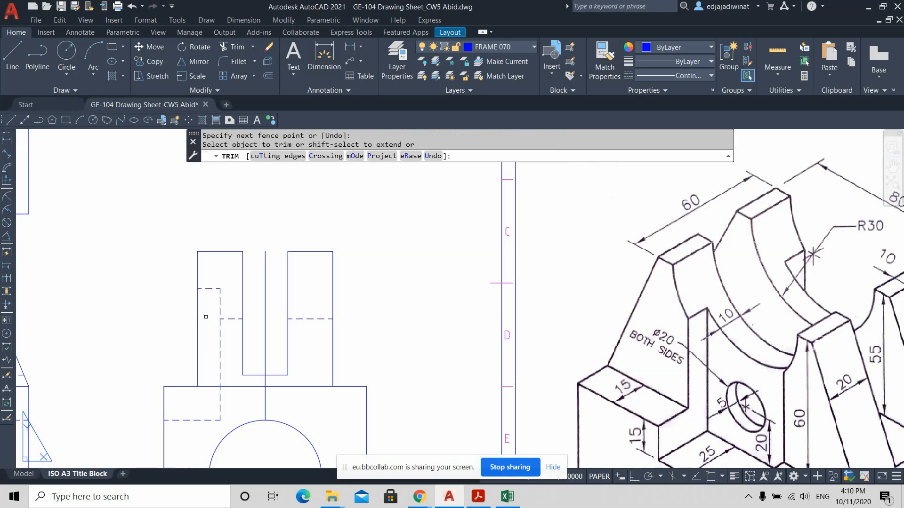
pyautogui.press('Escape')
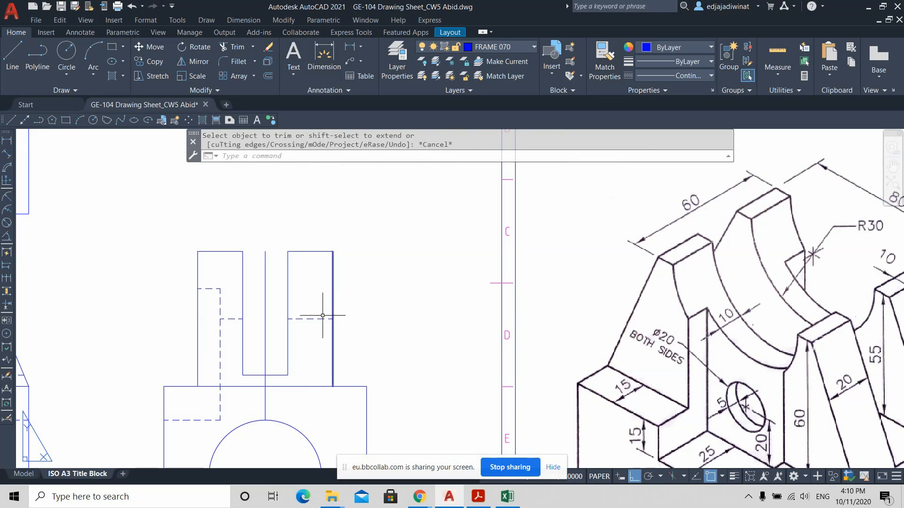
# Examine the recess and the Ø20 hole in the isometric drawing against the front and side views
pyautogui.scroll(-4, 377, 323)
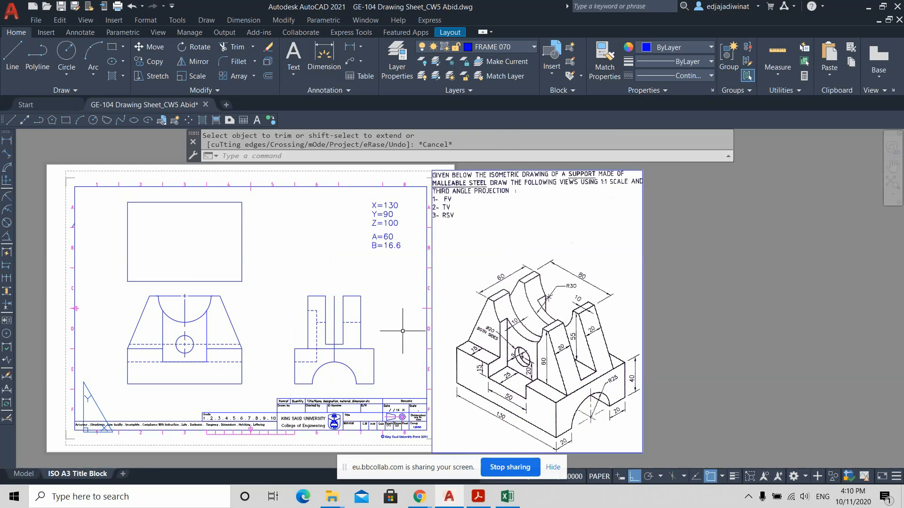
pyautogui.scroll(2, 423, 308)
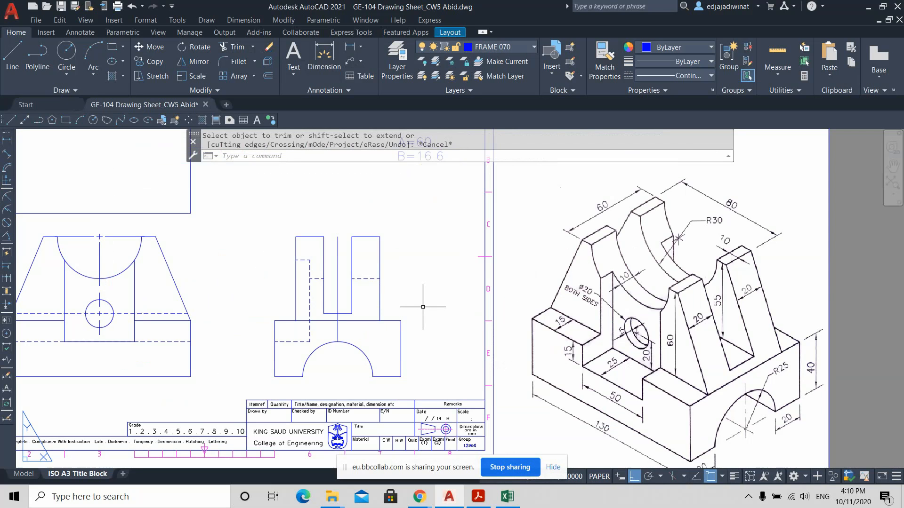
pyautogui.scroll(4, 422, 318)
pyautogui.scroll(-4, 421, 323)
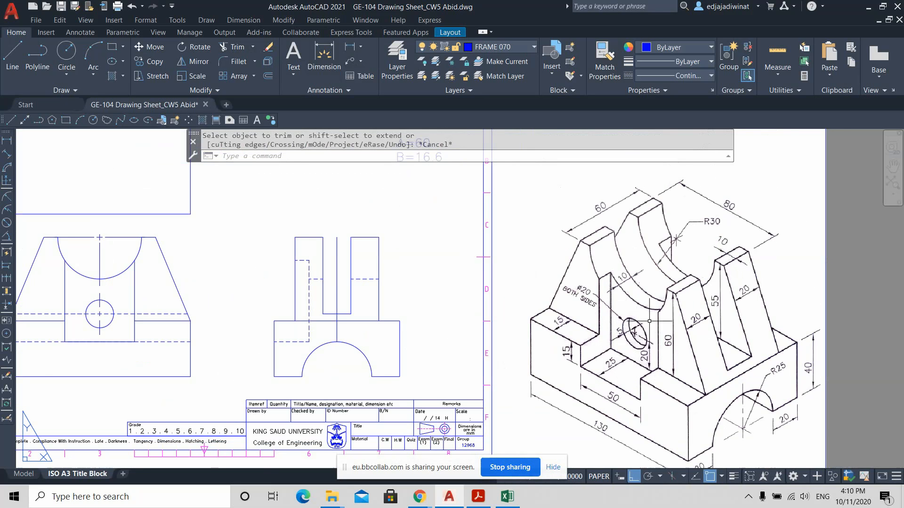
pyautogui.scroll(2, 649, 323)
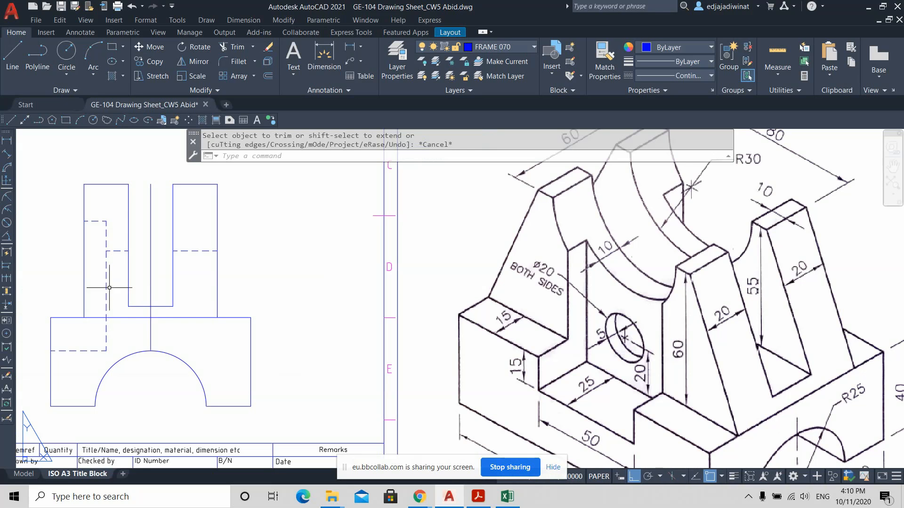
pyautogui.moveTo(203, 287); pyautogui.dragTo(293, 285, button='middle')
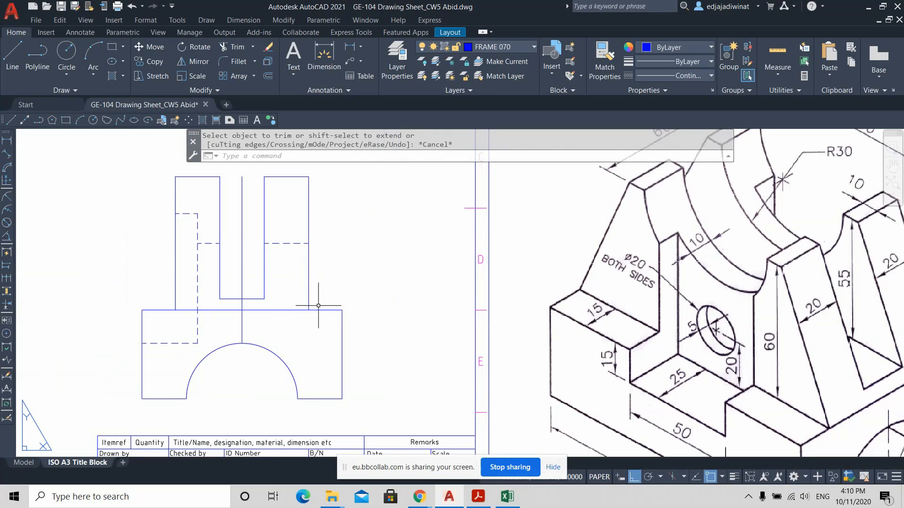
pyautogui.scroll(-2, 322, 310)
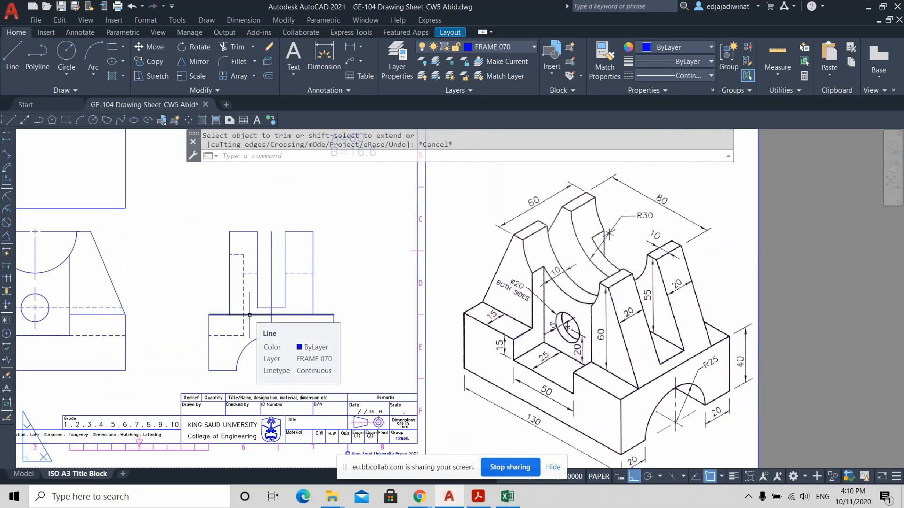
pyautogui.click(220, 335)
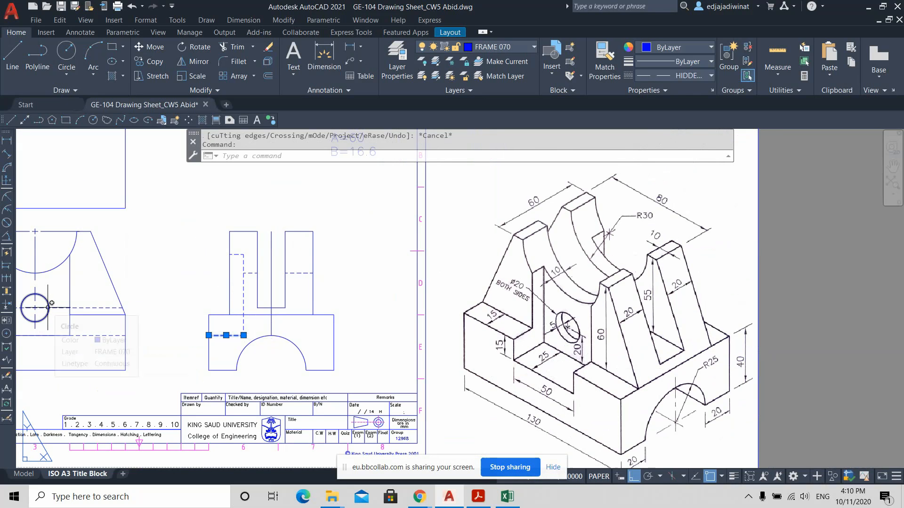
pyautogui.press('Escape')
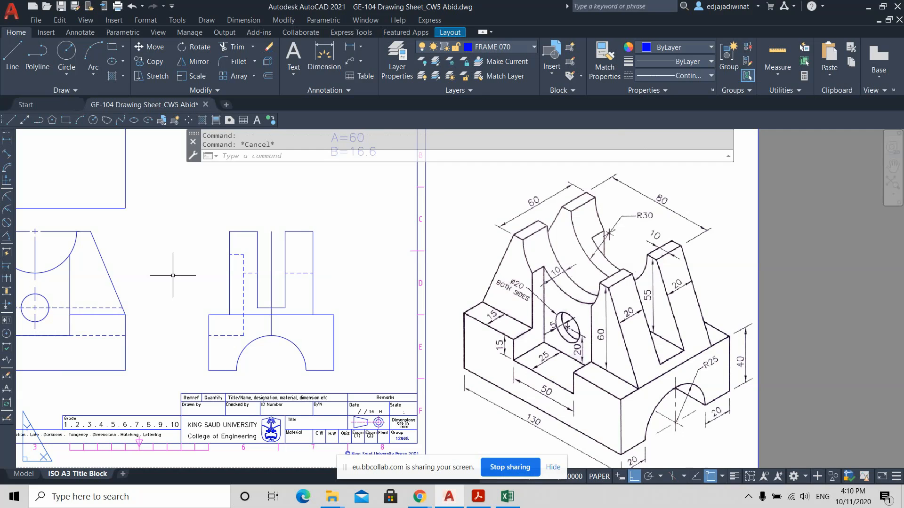
pyautogui.moveTo(163, 281); pyautogui.dragTo(244, 281, button='middle')
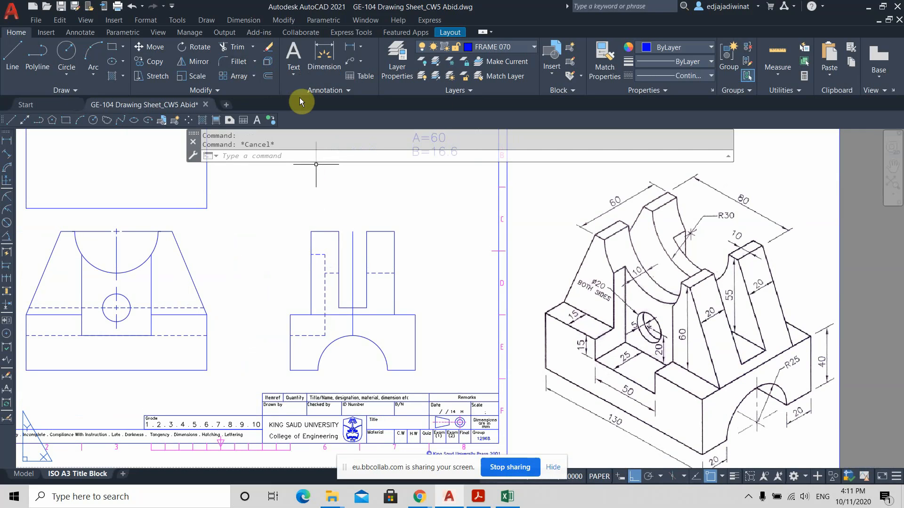
# Project a horizontal line from the side quadrant of the front view's hole to the recess's vertical hidden line in the side view
pyautogui.click(12, 54)
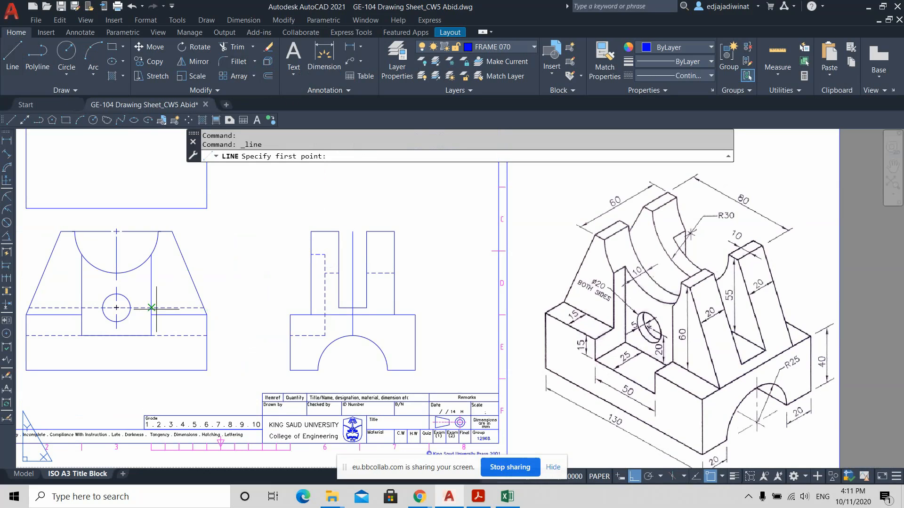
pyautogui.scroll(3, 138, 319)
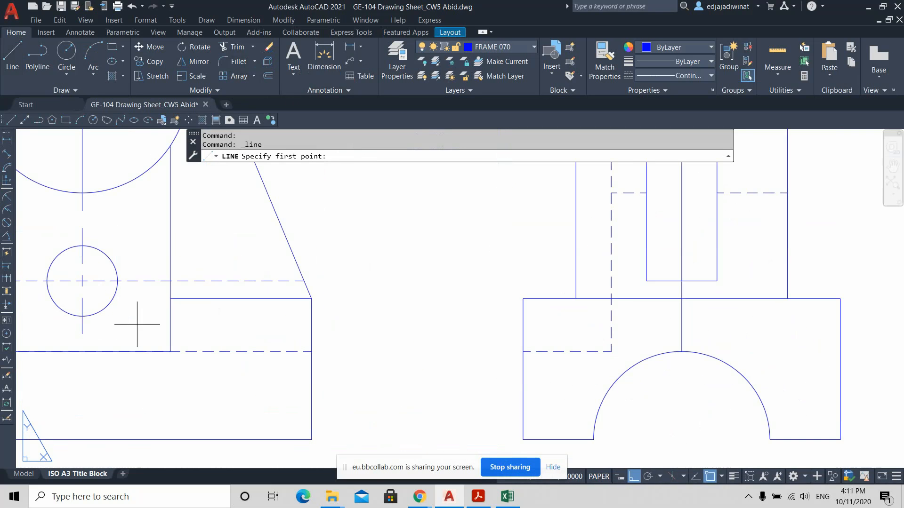
pyautogui.click(118, 281)
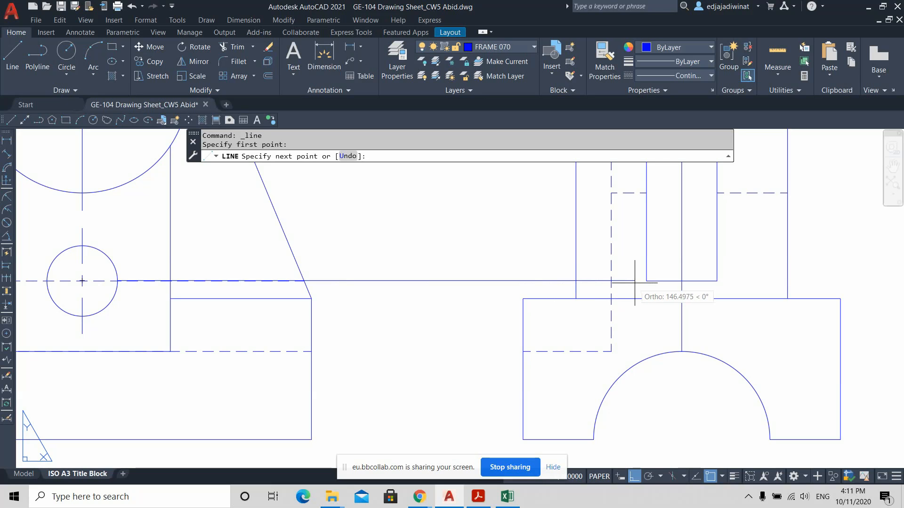
pyautogui.click(610, 281)
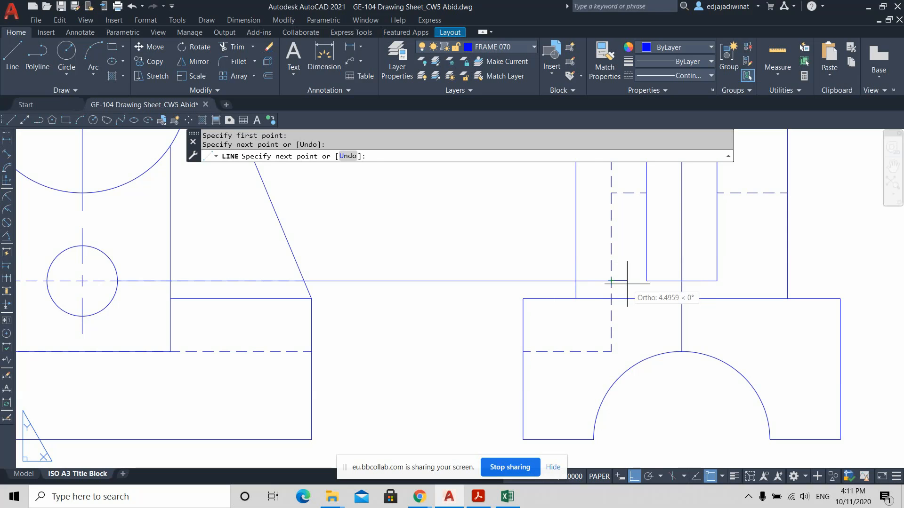
pyautogui.scroll(-3, 627, 284)
pyautogui.press('Return')
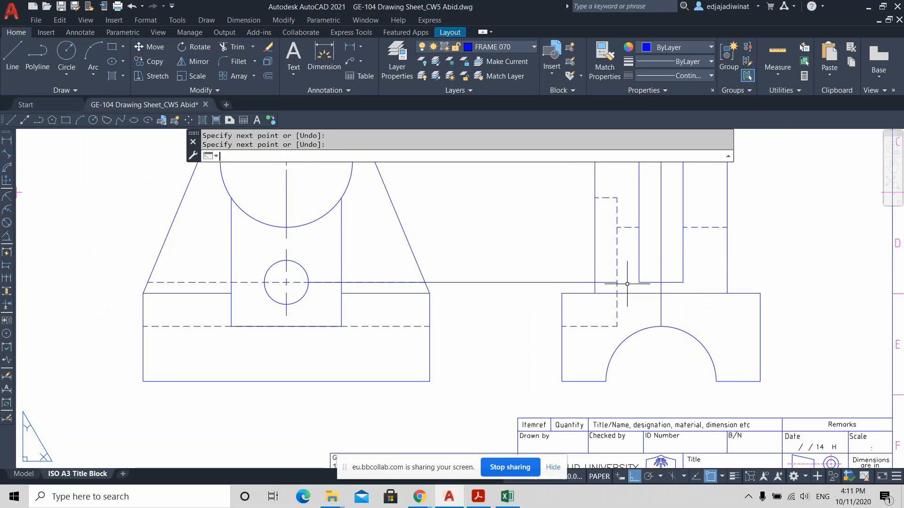
# Draw a 5 mm horizontal line for the hole depth from the projection line's end at the recess's hidden line inward into the upright
pyautogui.scroll(3, 584, 315)
pyautogui.scroll(-3, 584, 315)
pyautogui.scroll(4, 527, 272)
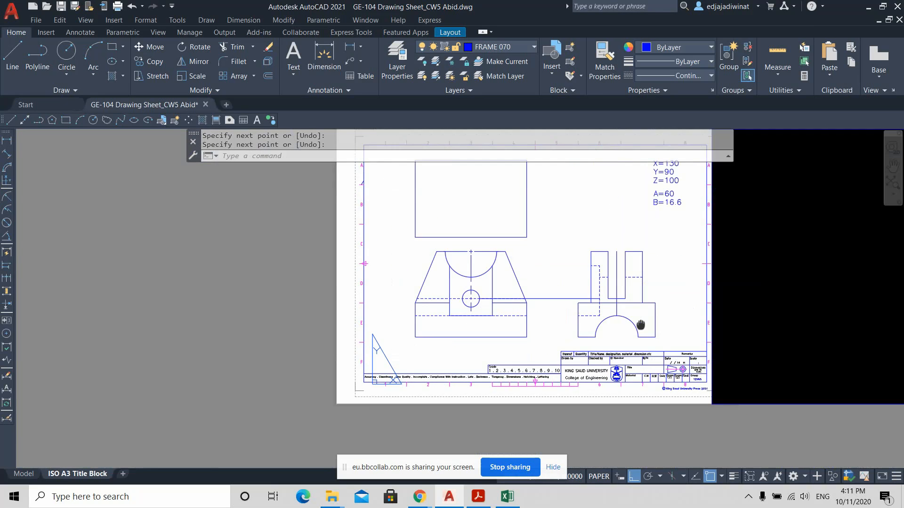
pyautogui.scroll(-3, 526, 273)
pyautogui.scroll(3, 545, 259)
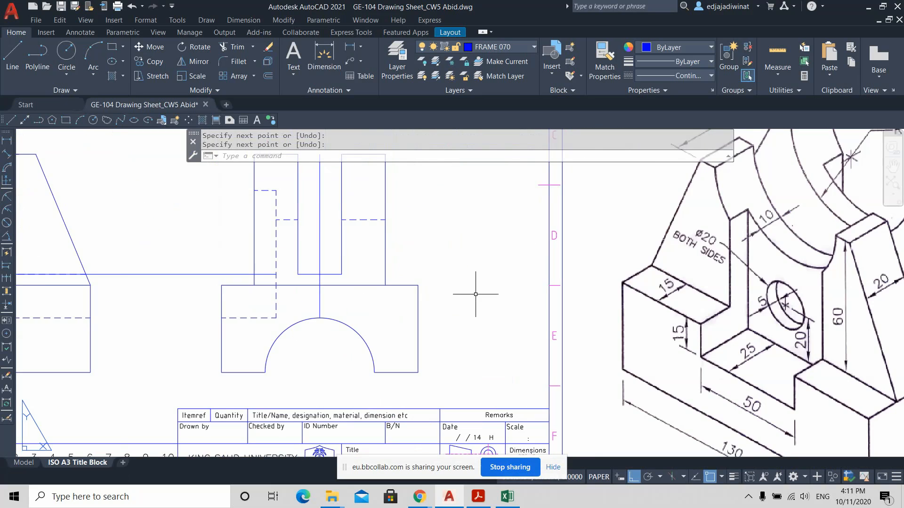
pyautogui.scroll(-2, 433, 292)
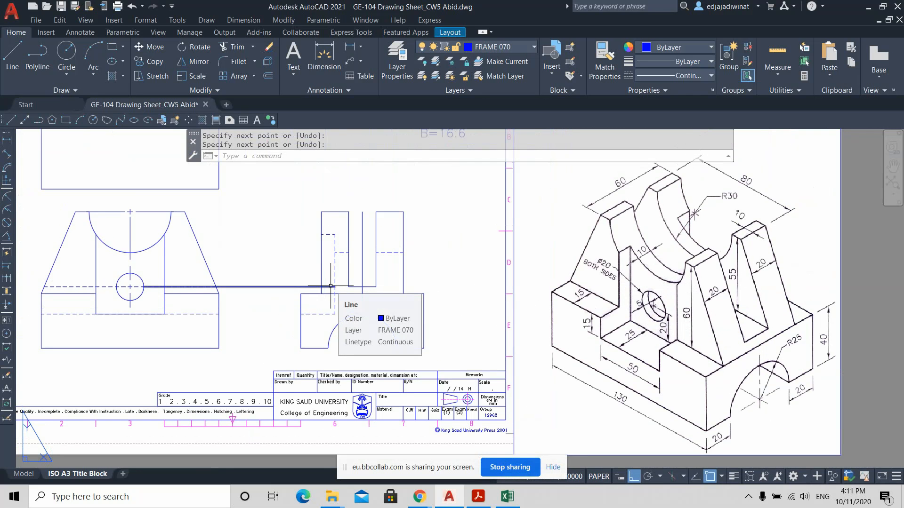
pyautogui.scroll(2, 354, 291)
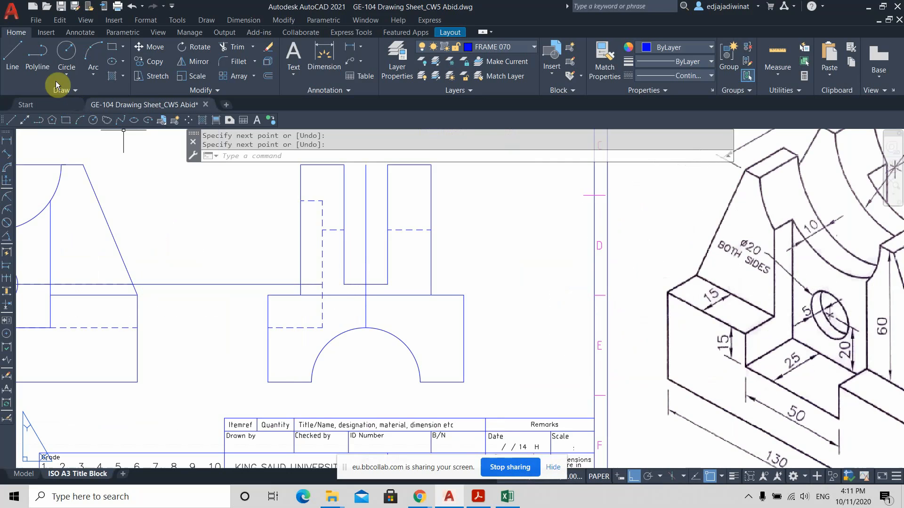
pyautogui.click(13, 56)
pyautogui.scroll(2, 390, 300)
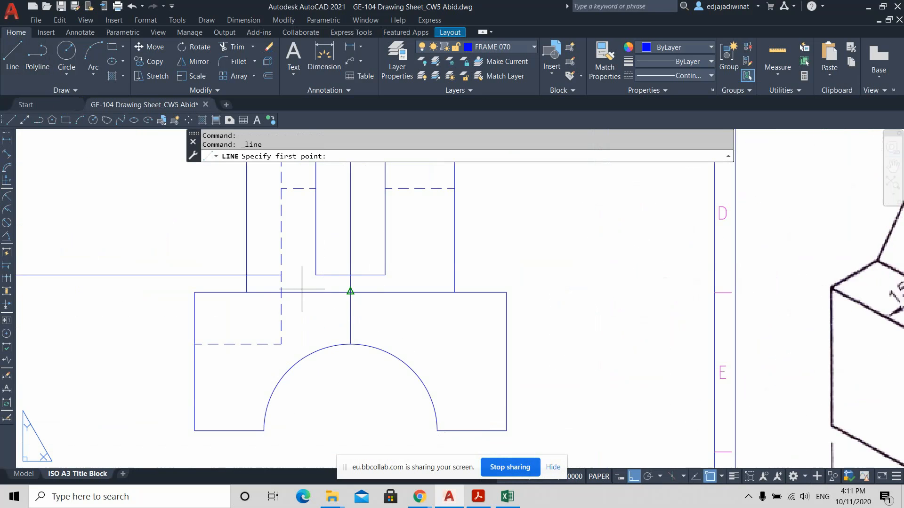
pyautogui.click(281, 275)
pyautogui.write('5')
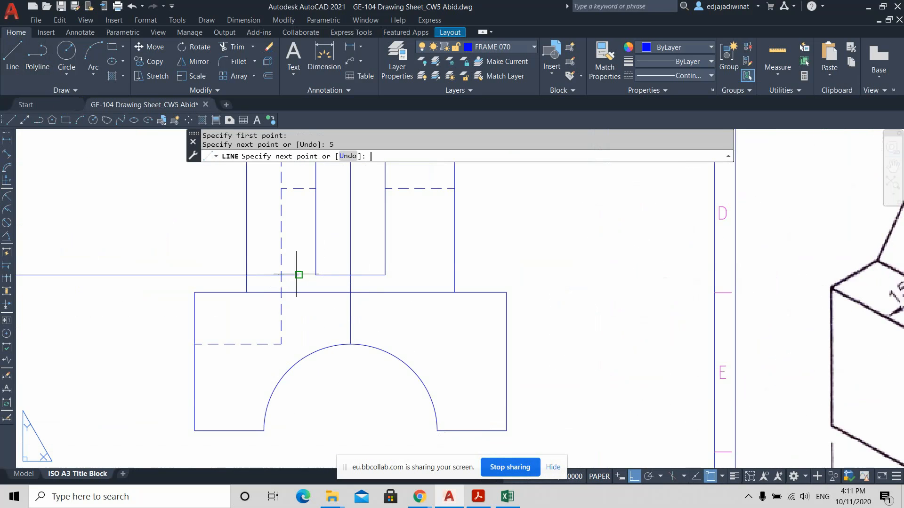
pyautogui.press('Return')
pyautogui.press('Return')
# Offset the side view's 5 mm hole depth line by 10 mm above and below for the Ø20 hole's edges
pyautogui.scroll(-2, 322, 262)
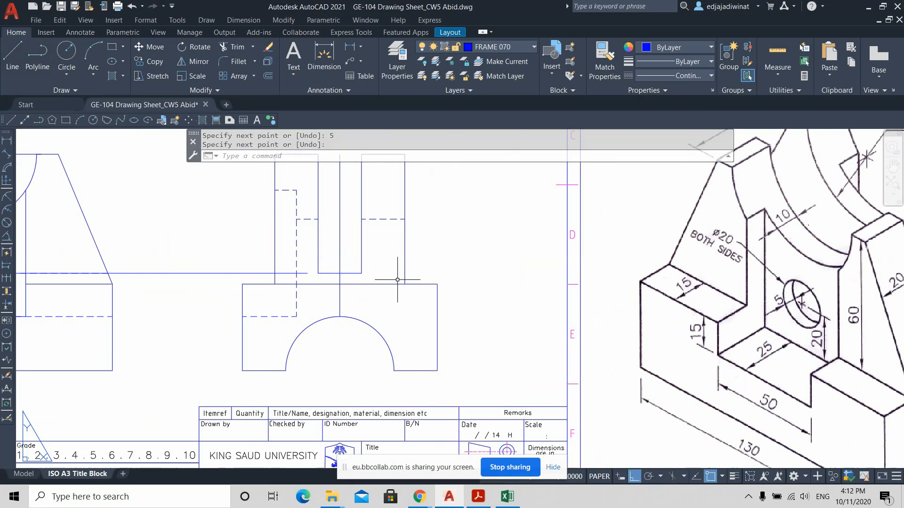
pyautogui.scroll(-2, 424, 278)
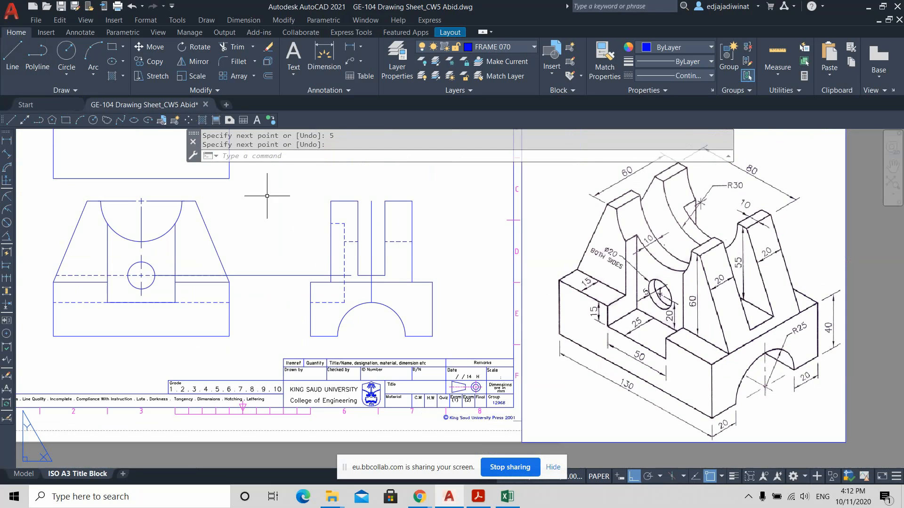
pyautogui.click(268, 78)
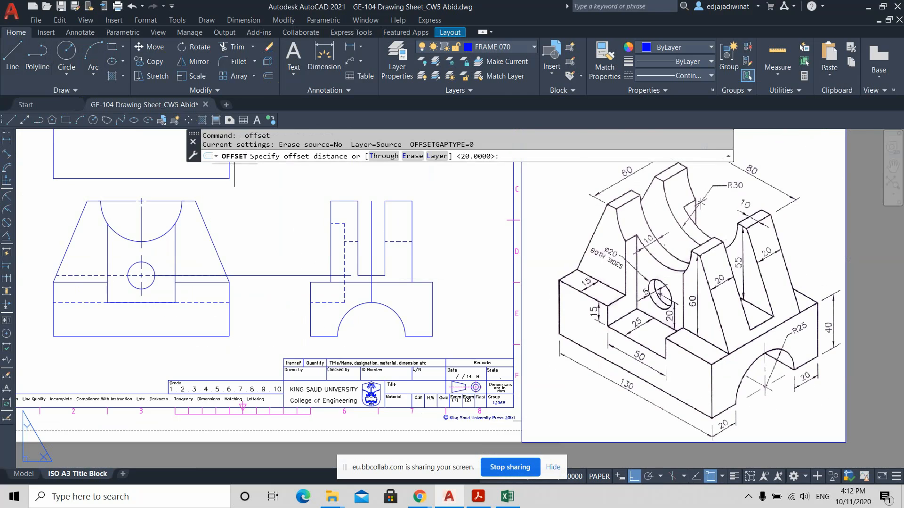
pyautogui.scroll(4, 342, 256)
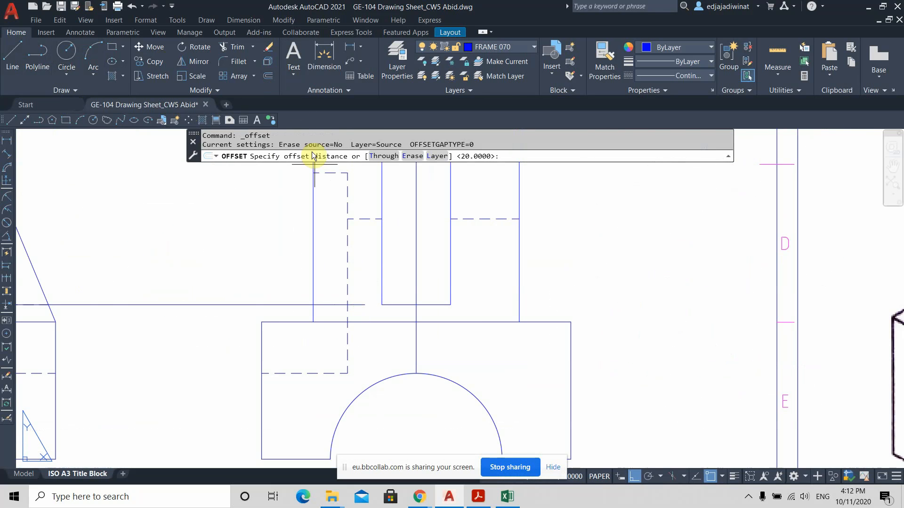
pyautogui.scroll(-4, 585, 292)
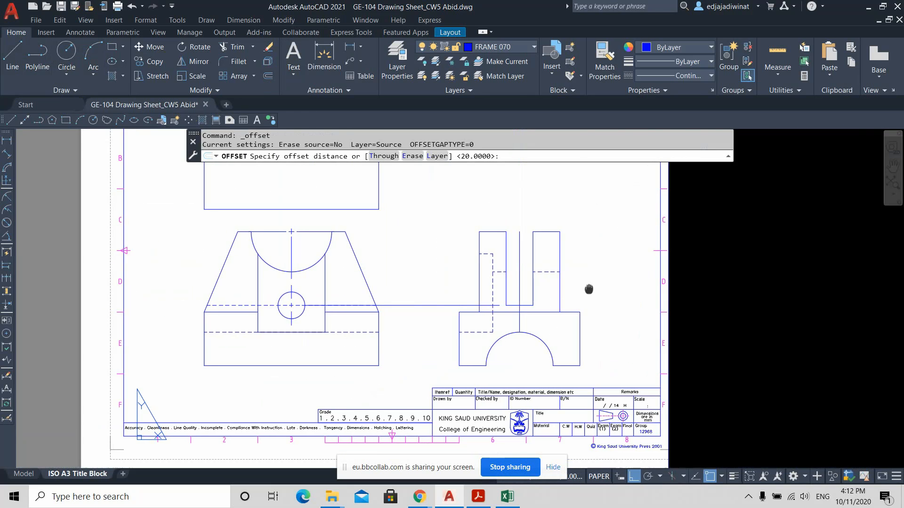
pyautogui.moveTo(589, 289); pyautogui.dragTo(470, 288, button='middle')
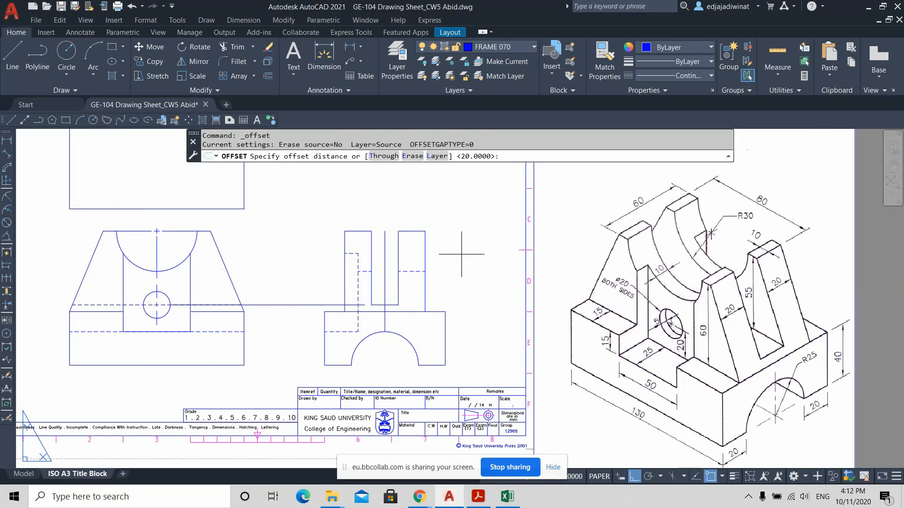
pyautogui.write('0')
pyautogui.press('Return')
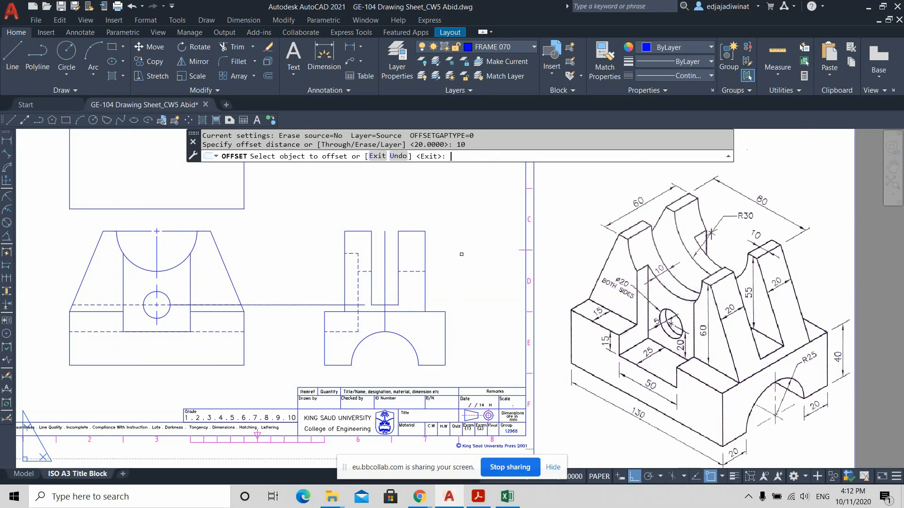
pyautogui.scroll(2, 352, 318)
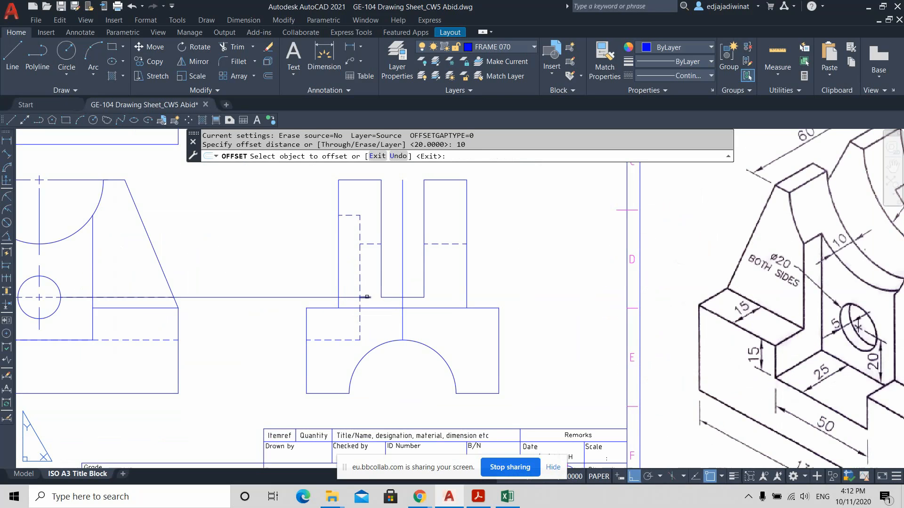
pyautogui.click(367, 297)
pyautogui.click(367, 283)
pyautogui.click(367, 297)
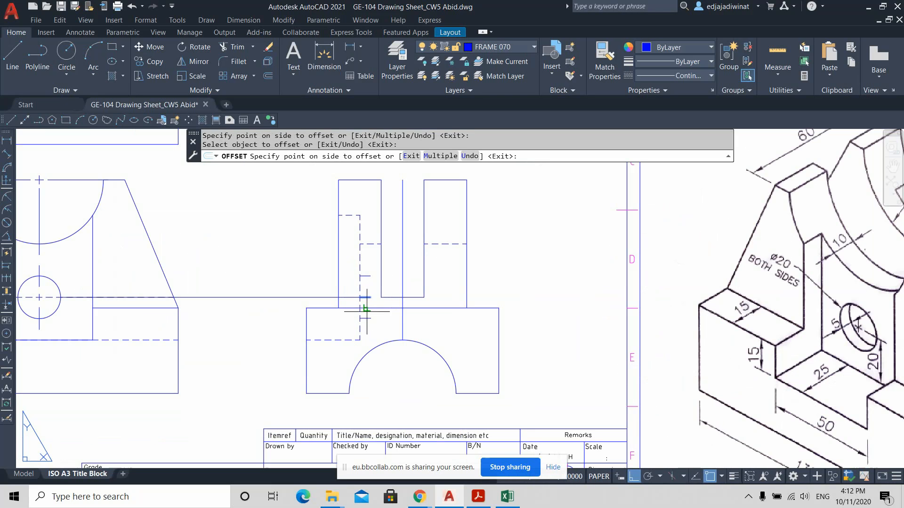
pyautogui.click(367, 311)
pyautogui.press('Return')
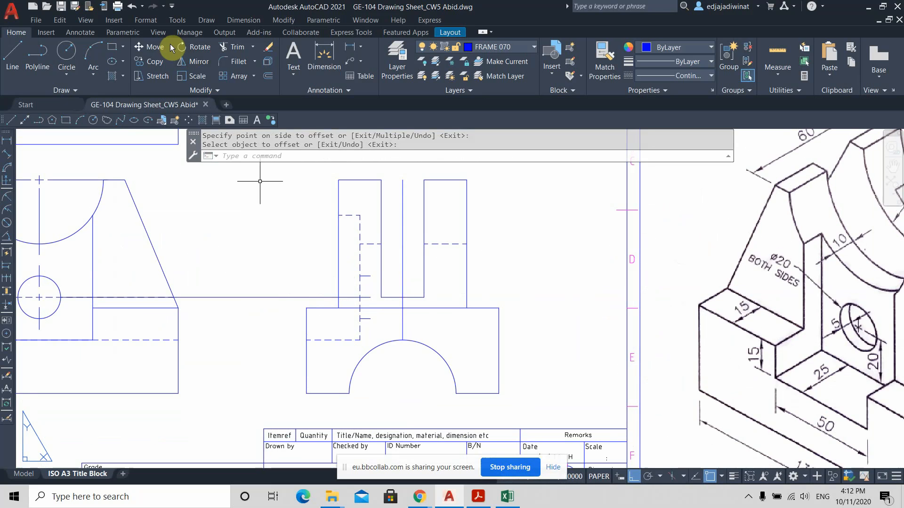
# Trim the hole's projection line inside the side view's upright and erase its remaining part between the front and side views
pyautogui.click(234, 47)
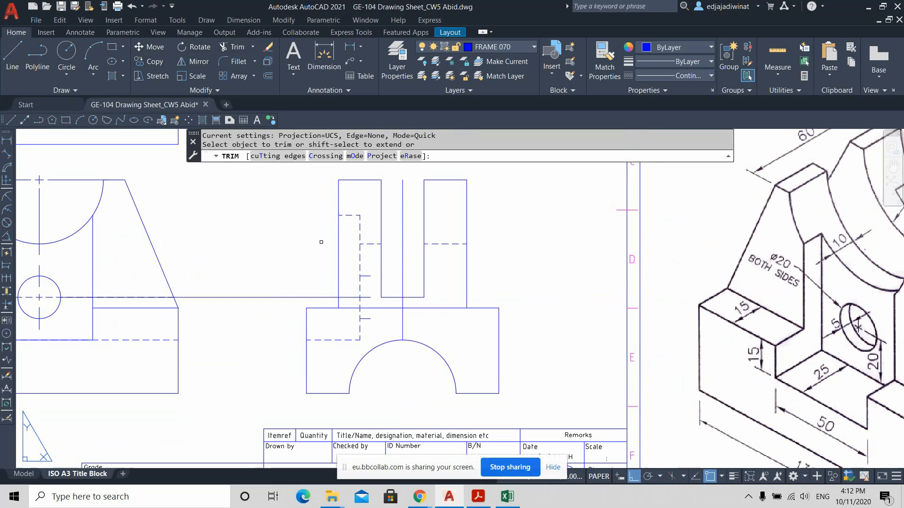
pyautogui.click(344, 292)
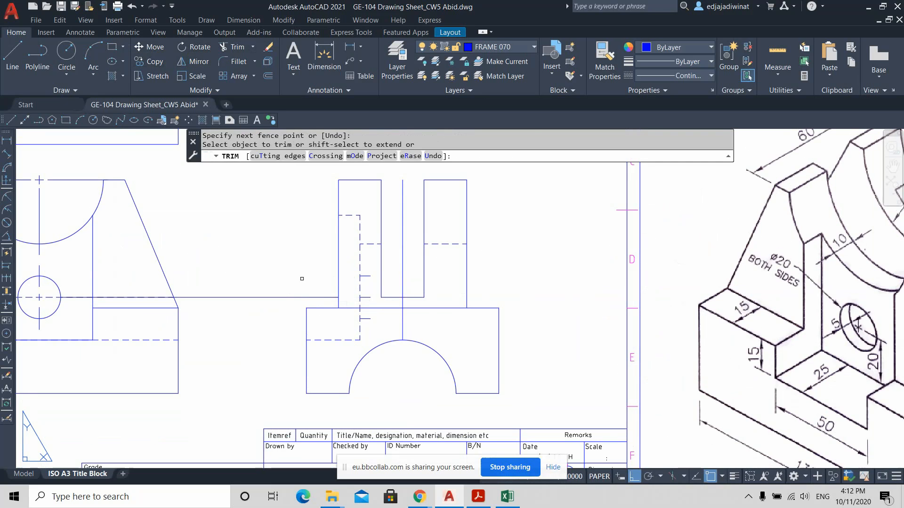
pyautogui.press('Escape')
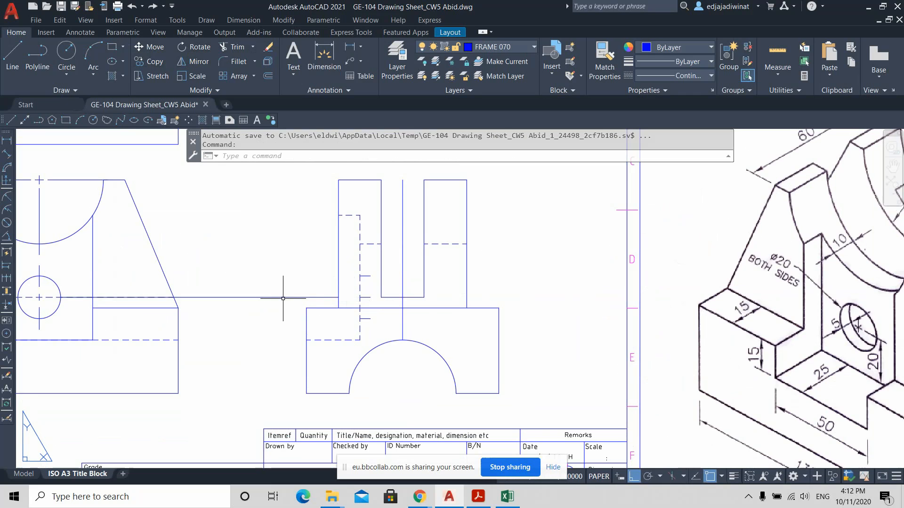
pyautogui.click(283, 298)
pyautogui.press('Delete')
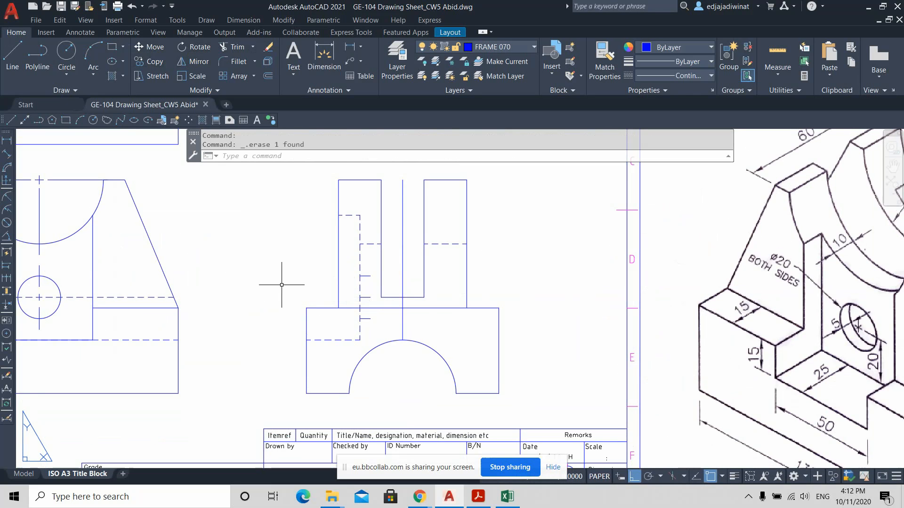
# Draw a vertical line joining the inner ends of the two offset hole edges in the side view
pyautogui.click(12, 56)
pyautogui.click(370, 276)
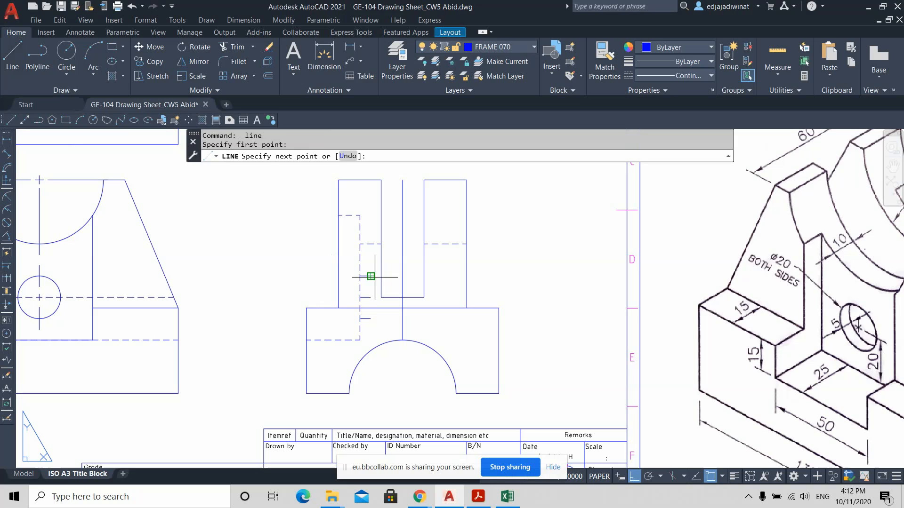
pyautogui.click(370, 318)
pyautogui.press('Escape')
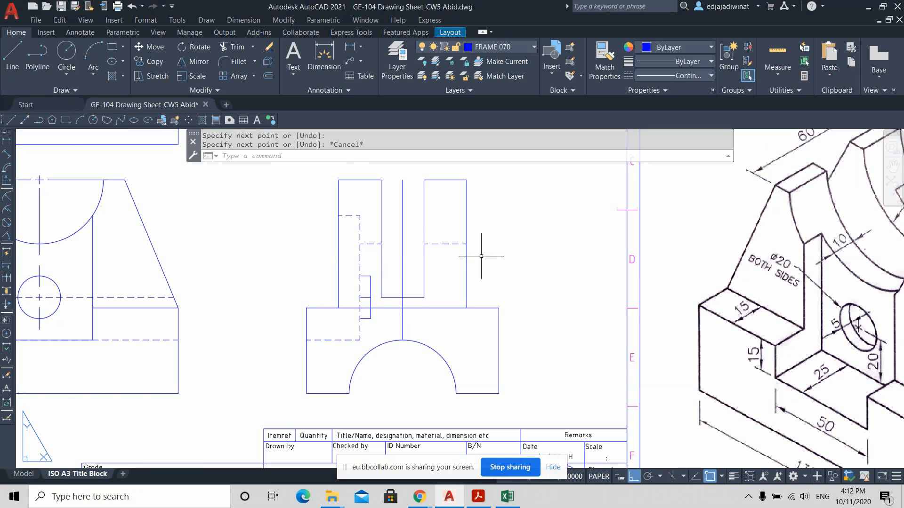
# Change the linetype of the hole's upper edge, lower edge and vertical end line in the side view to HIDDEN2
pyautogui.scroll(2, 482, 258)
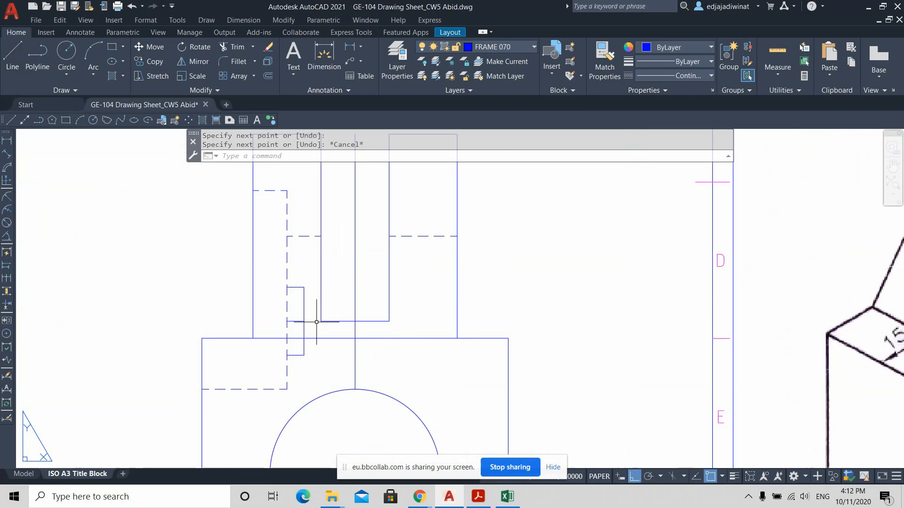
pyautogui.click(306, 307)
pyautogui.click(300, 284)
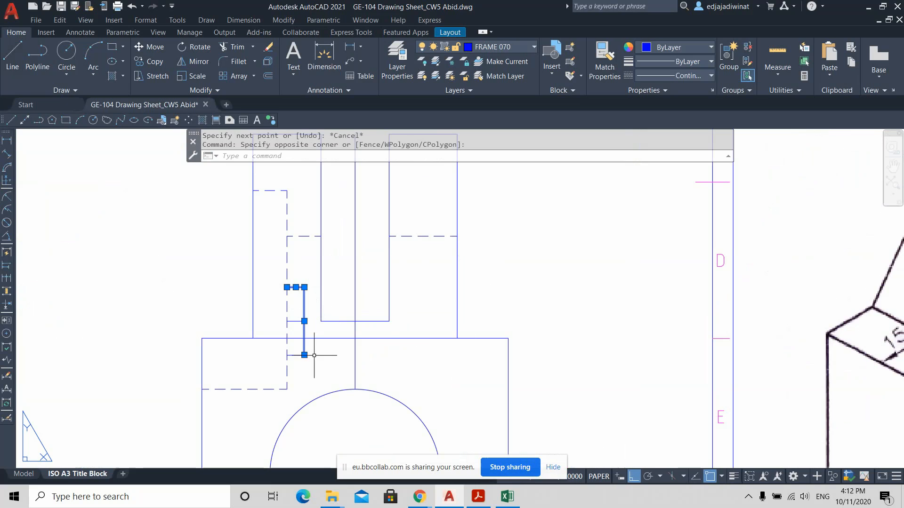
pyautogui.click(310, 361)
pyautogui.click(298, 347)
pyautogui.click(330, 377)
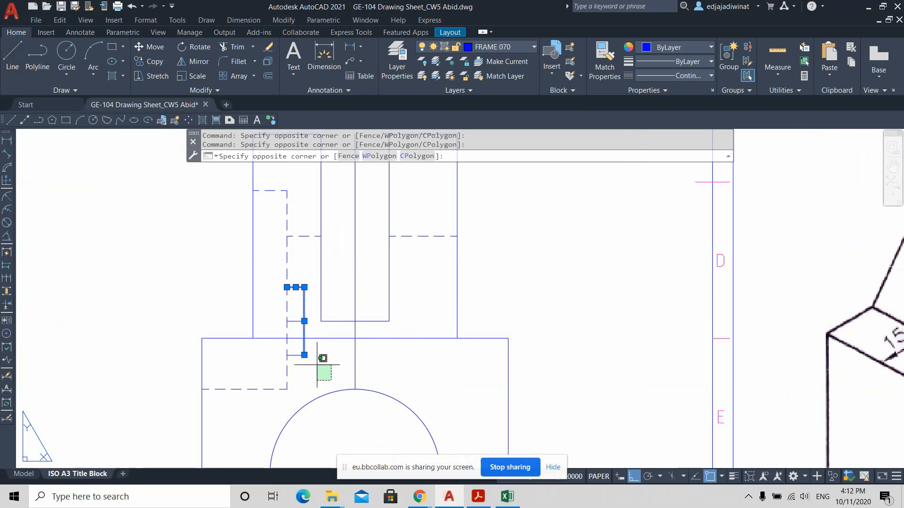
pyautogui.click(296, 355)
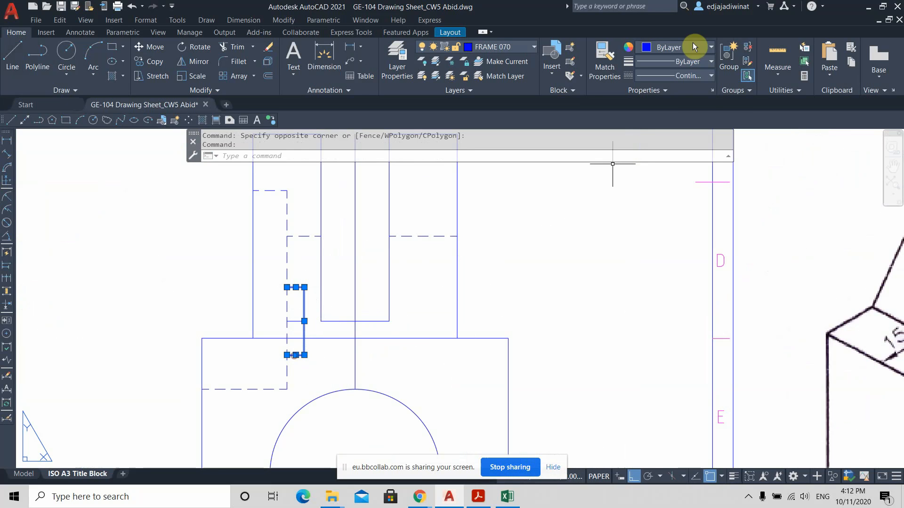
pyautogui.click(710, 76)
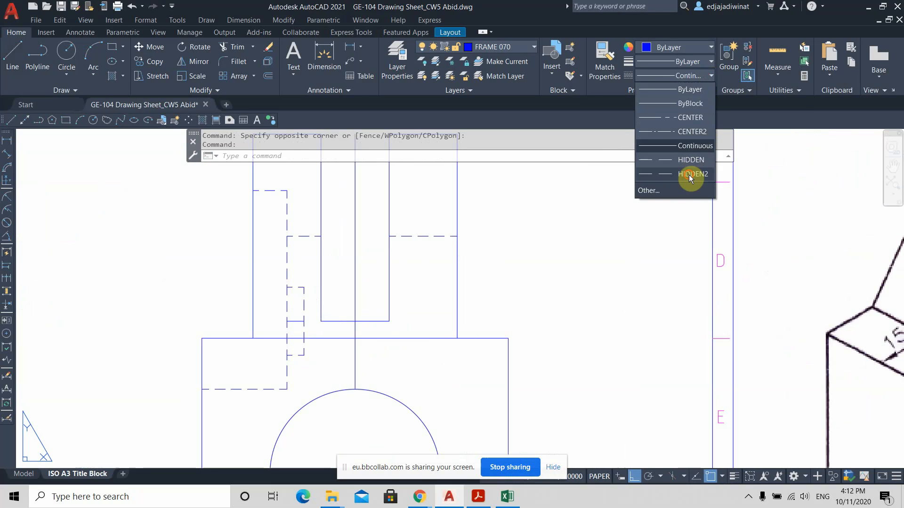
pyautogui.click(688, 174)
pyautogui.press('Escape')
# Lengthen the hole's centre line in the side view by 5 mm beyond each end of the hole
pyautogui.scroll(-1, 380, 308)
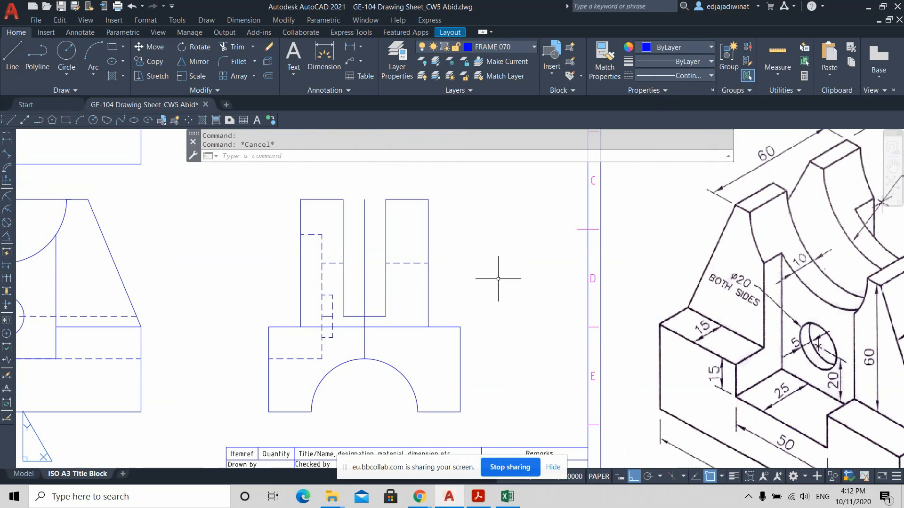
pyautogui.moveTo(476, 276); pyautogui.dragTo(494, 264, button='middle')
pyautogui.scroll(4, 370, 262)
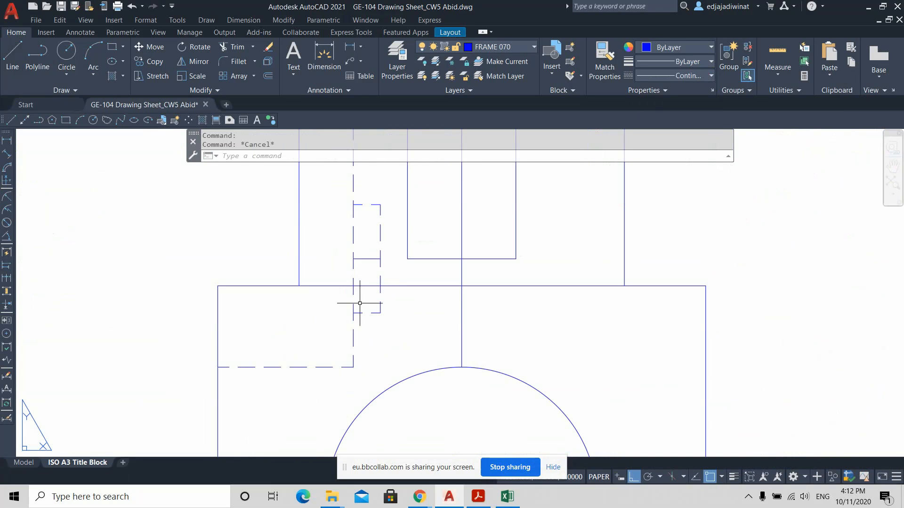
pyautogui.click(367, 258)
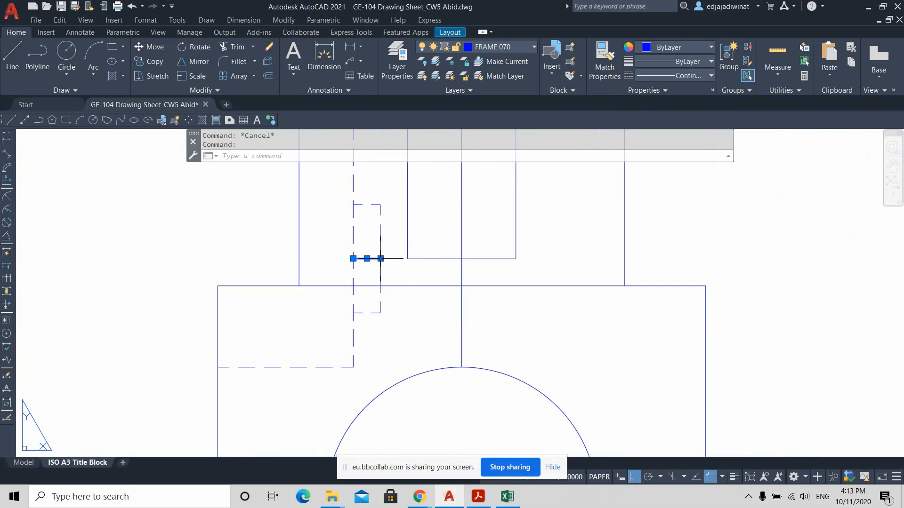
pyautogui.click(380, 258)
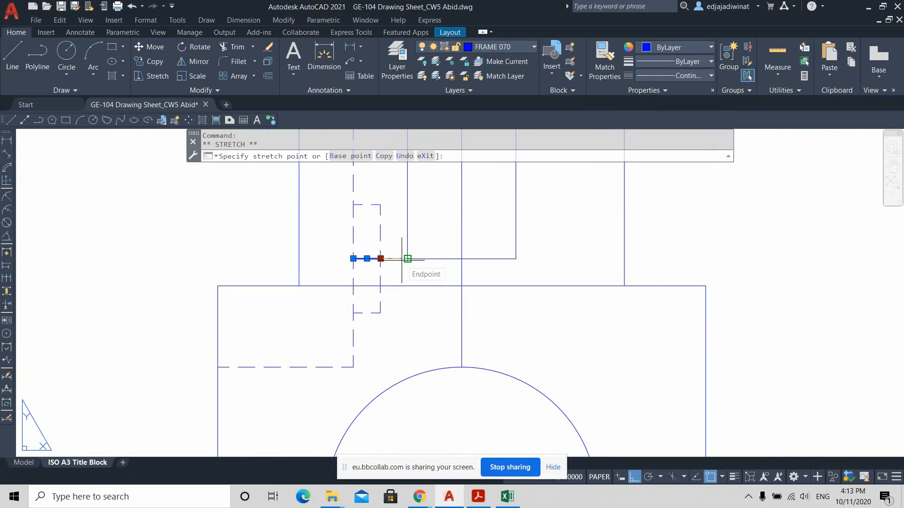
pyautogui.write('5')
pyautogui.press('Return')
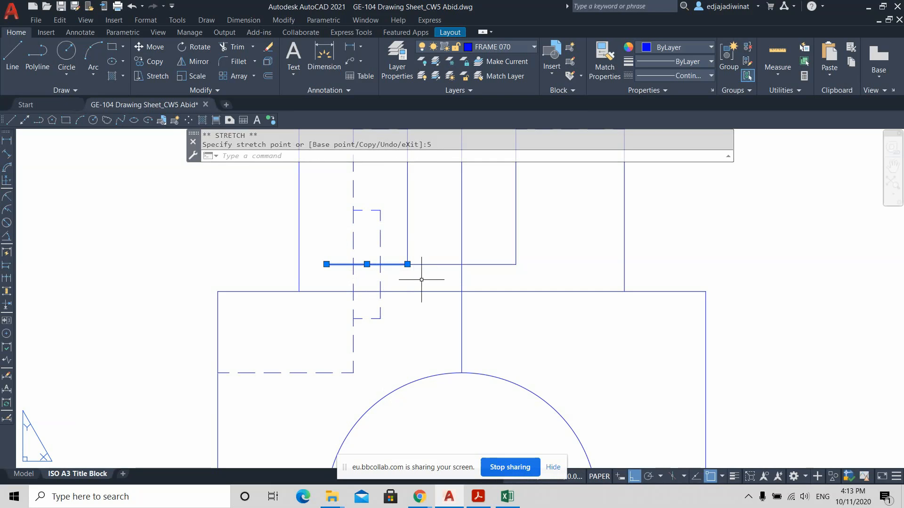
pyautogui.press('Escape')
# Shorten the hole's centre line in the side view by 1 mm at the end touching the slot's corner
pyautogui.scroll(1, 438, 273)
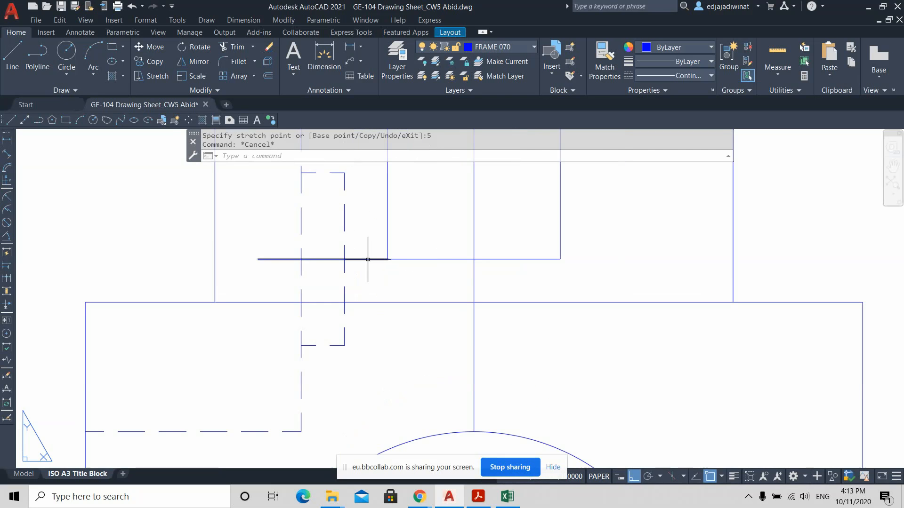
pyautogui.click(369, 258)
pyautogui.scroll(-2, 469, 281)
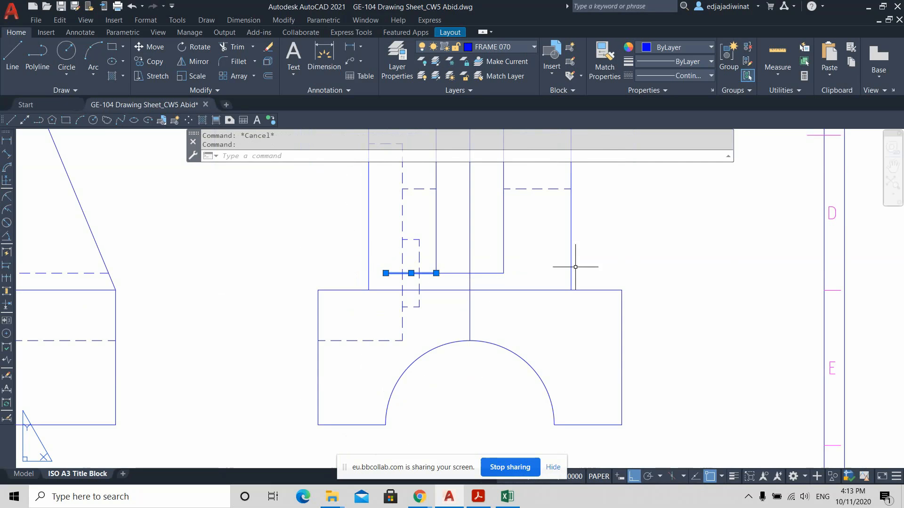
pyautogui.scroll(-3, 578, 264)
pyautogui.scroll(3, 577, 265)
pyautogui.scroll(-3, 576, 267)
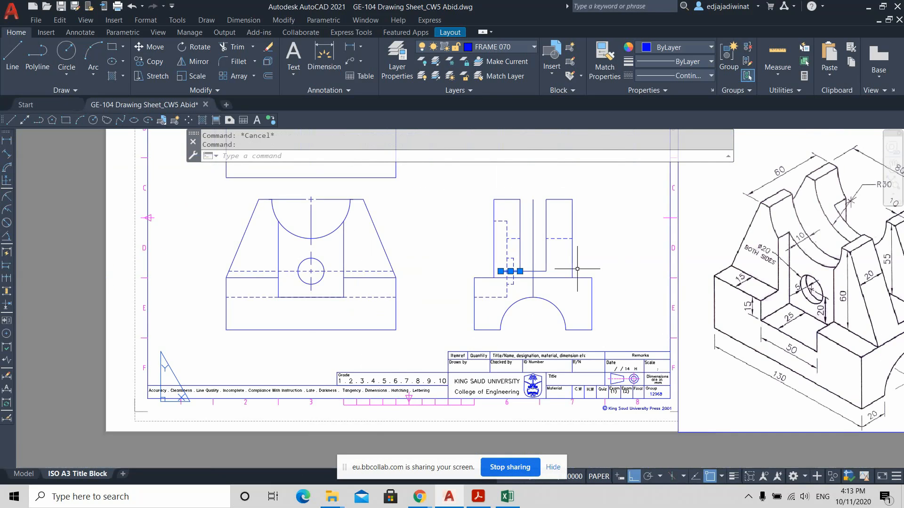
pyautogui.scroll(1, 608, 258)
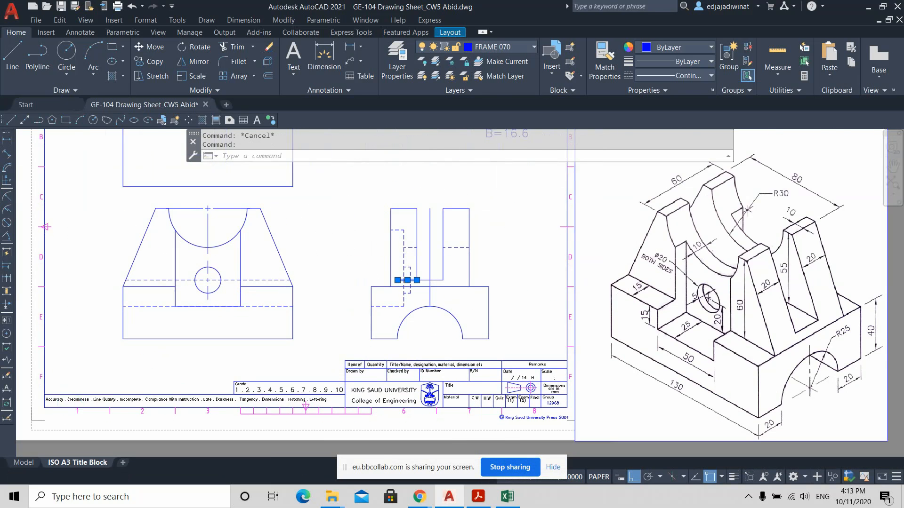
pyautogui.scroll(3, 499, 283)
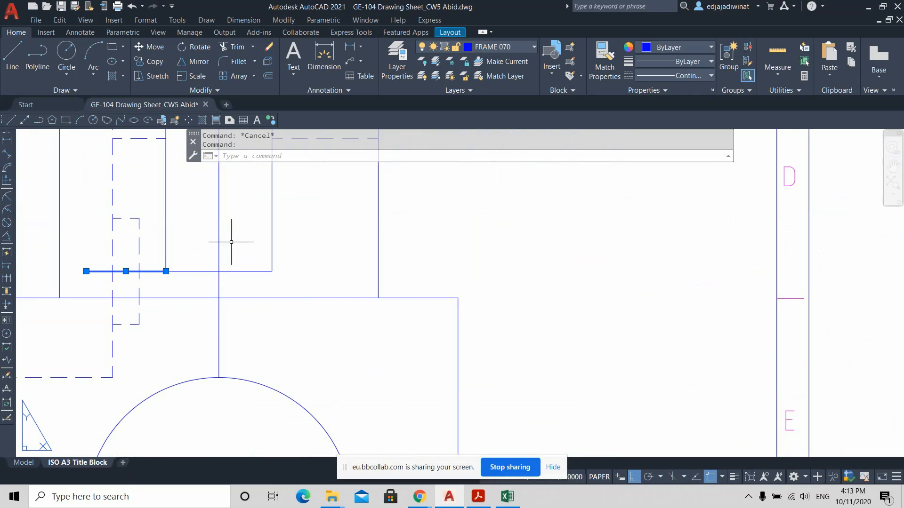
pyautogui.moveTo(231, 242); pyautogui.dragTo(341, 246, button='middle')
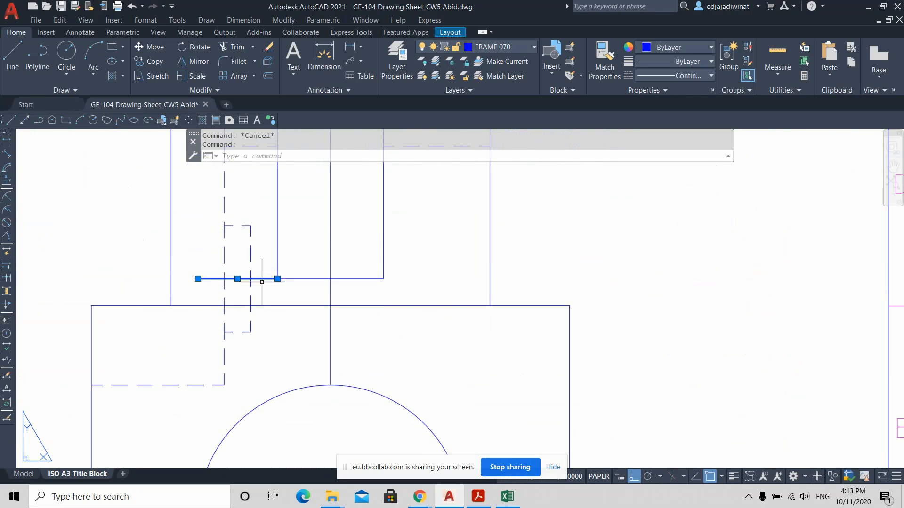
pyautogui.scroll(1, 262, 281)
pyautogui.moveTo(285, 277)
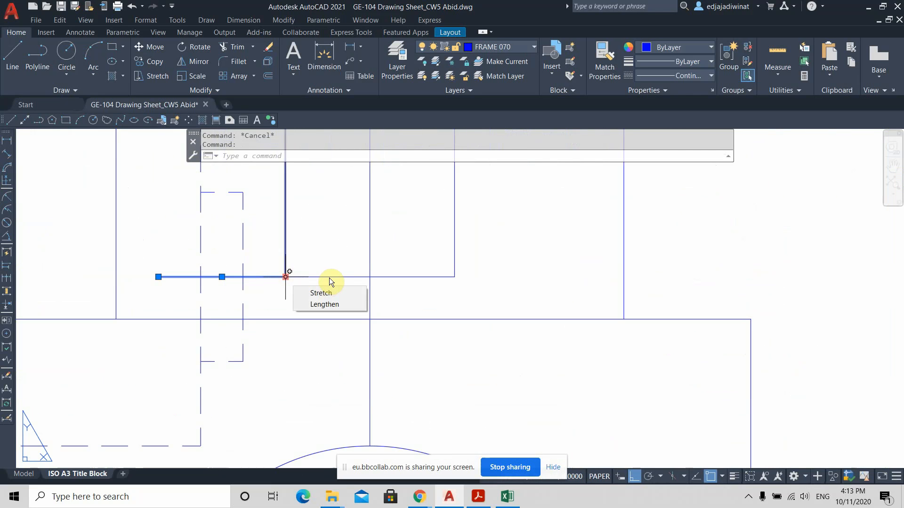
pyautogui.click(285, 277)
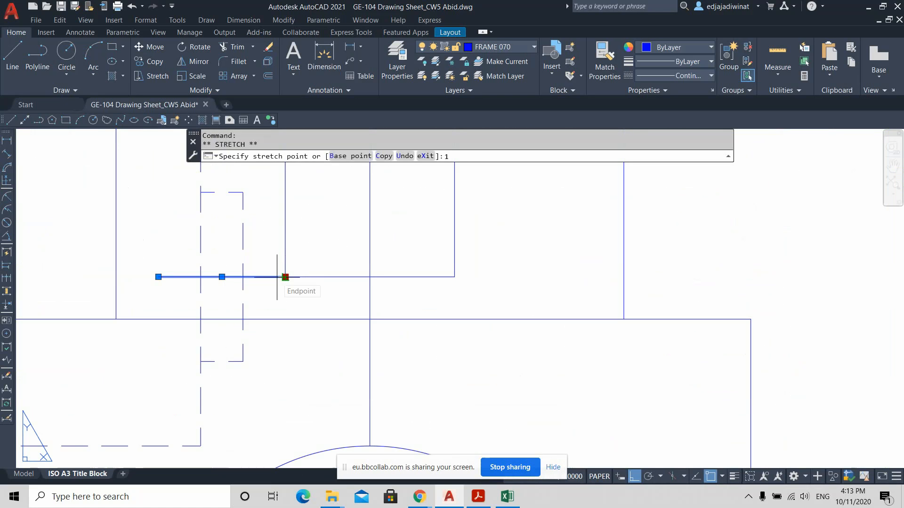
pyautogui.write('1')
pyautogui.press('Return')
pyautogui.moveTo(276, 278)
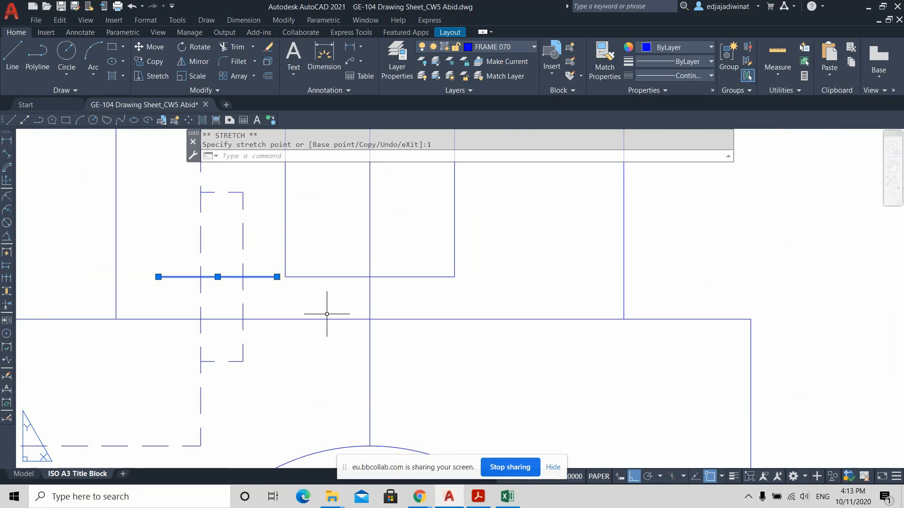
# Change the linetype of the hole's centre line in the side view to CENTER2
pyautogui.press('Escape')
pyautogui.scroll(-4, 328, 314)
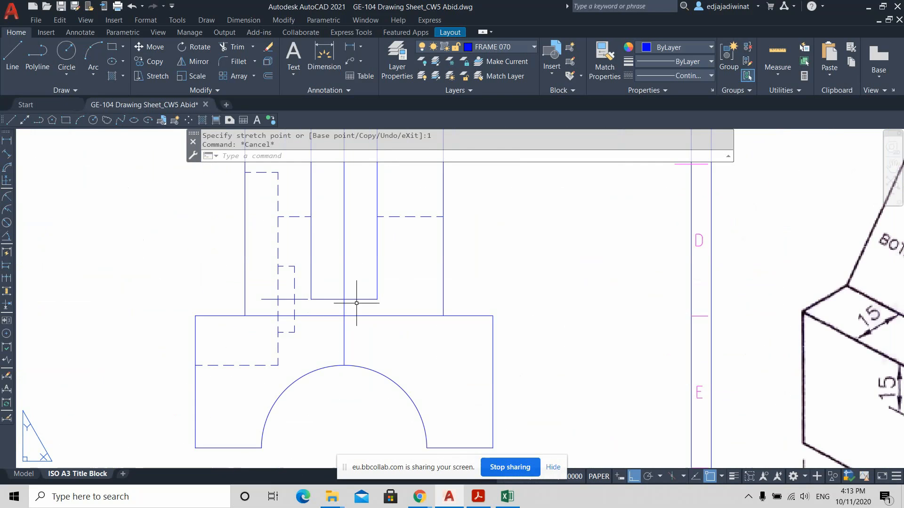
pyautogui.click(299, 299)
pyautogui.click(674, 75)
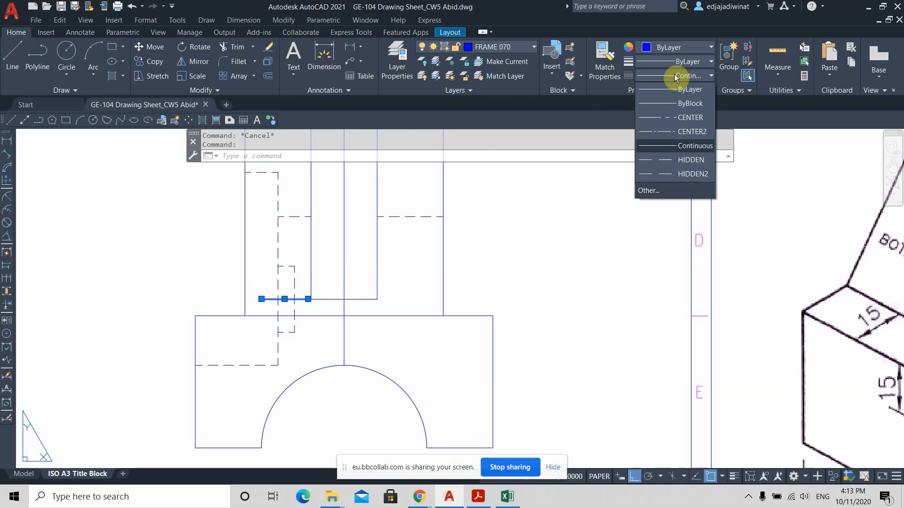
pyautogui.click(681, 132)
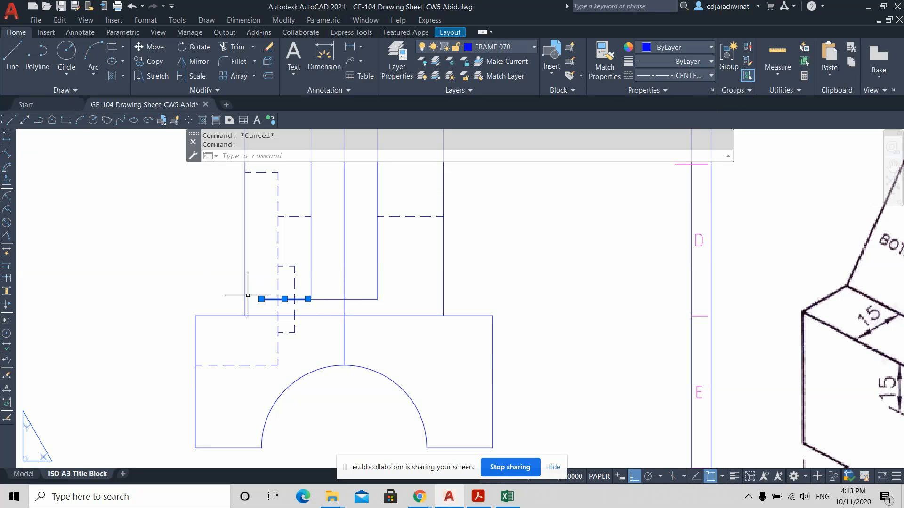
pyautogui.click(705, 78)
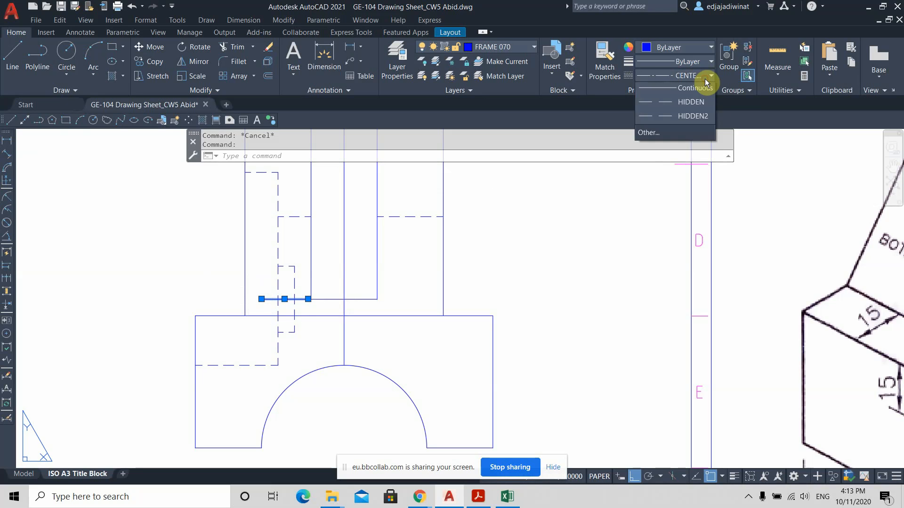
pyautogui.click(697, 135)
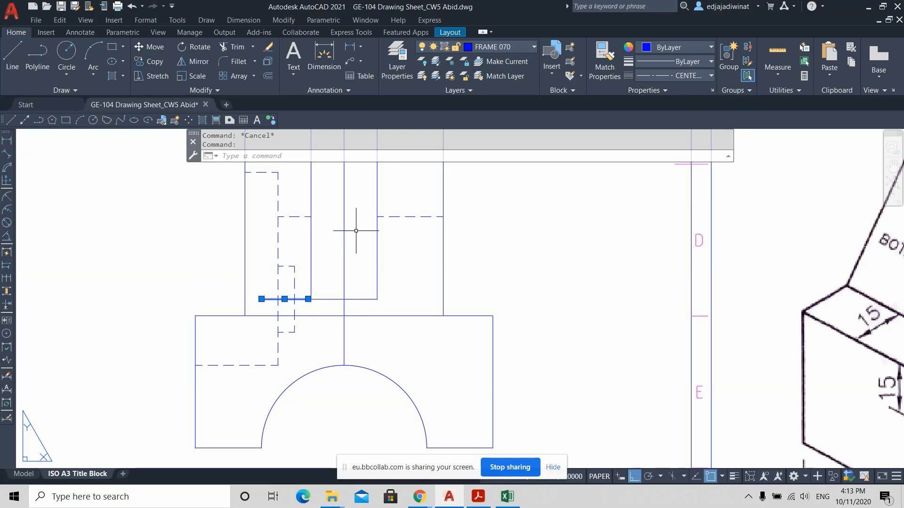
pyautogui.press('Escape')
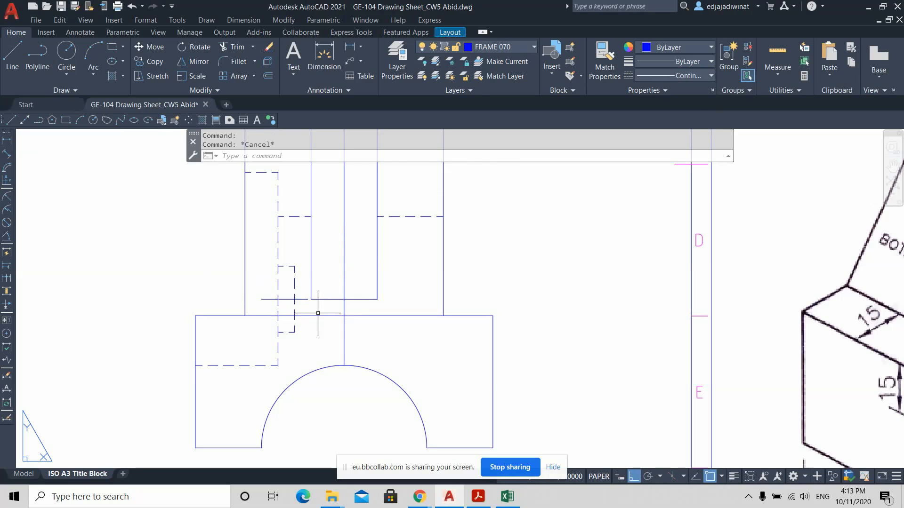
# Open the properties of the hole's centre line in the side view and set its linetype scale to 0.8
pyautogui.scroll(2, 310, 313)
pyautogui.click(272, 296)
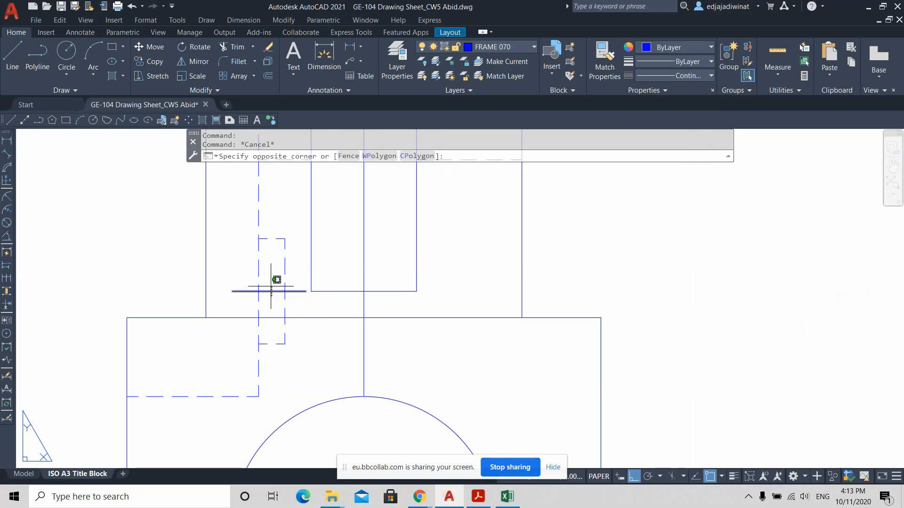
pyautogui.click(273, 284)
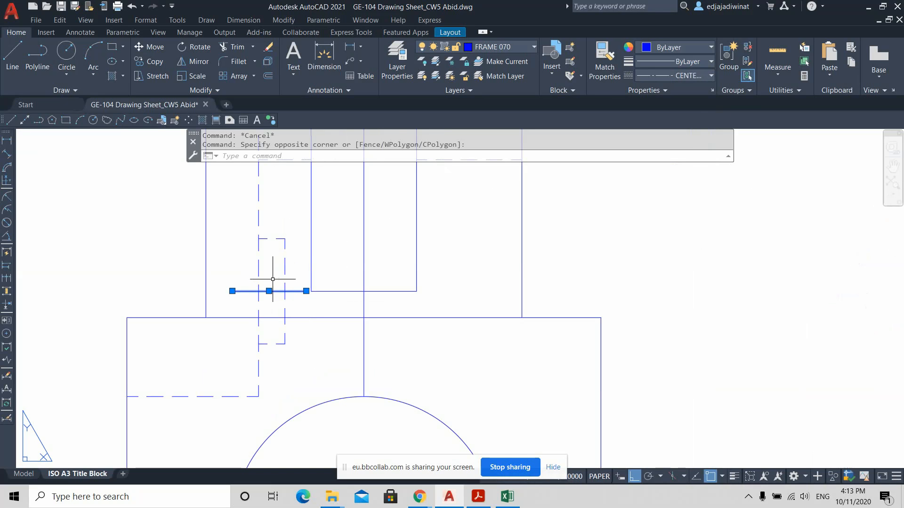
pyautogui.rightClick(273, 280)
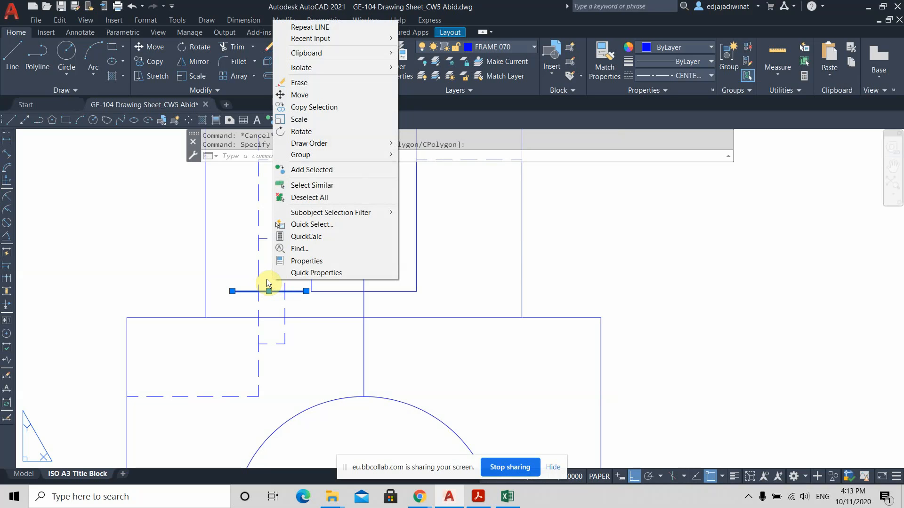
pyautogui.click(306, 260)
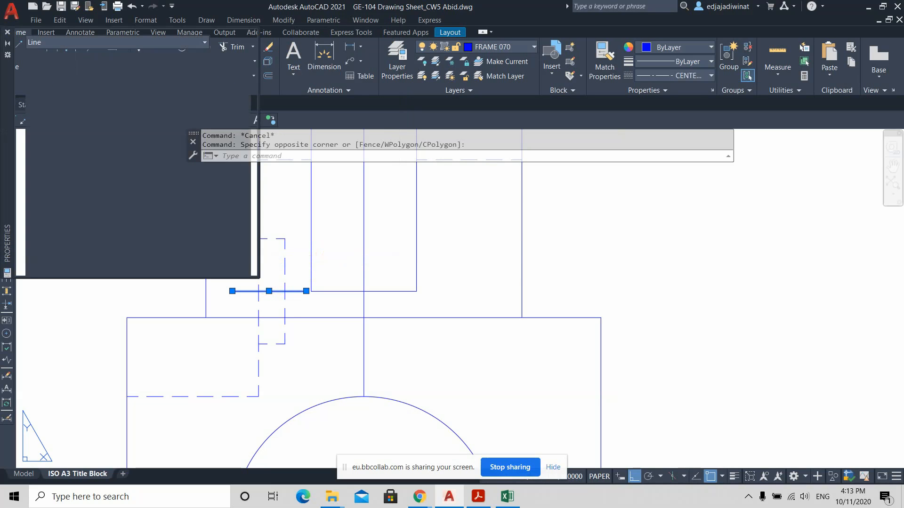
pyautogui.click(144, 107)
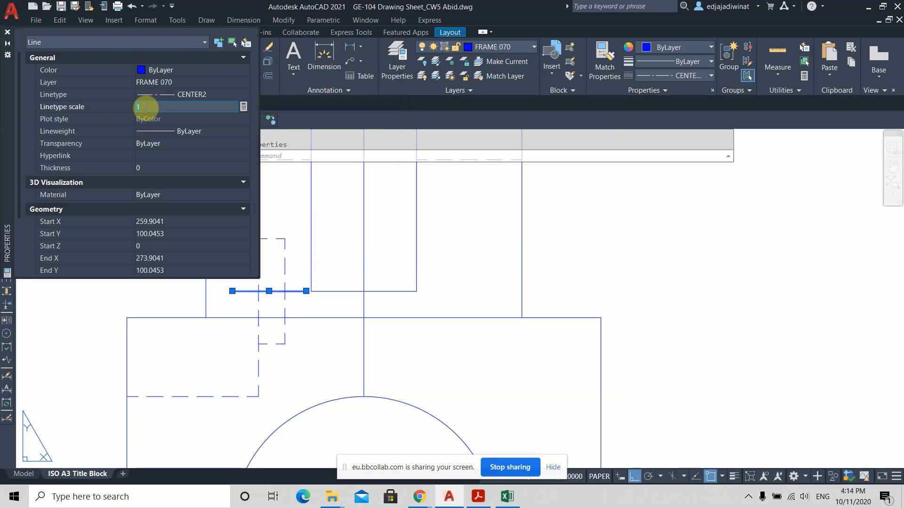
pyautogui.write('0.8')
pyautogui.press('Return')
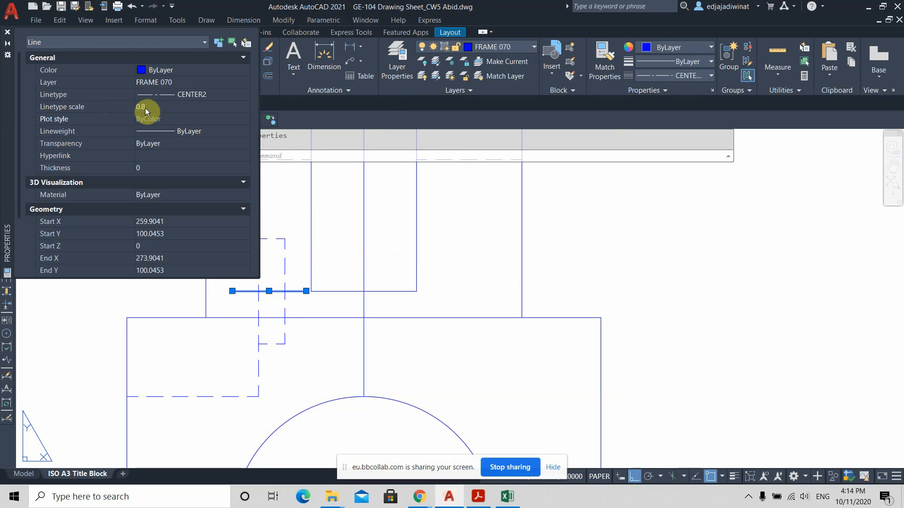
# Set the linetype scale of the hole's centre line to 0.6
pyautogui.click(146, 108)
pyautogui.write('0')
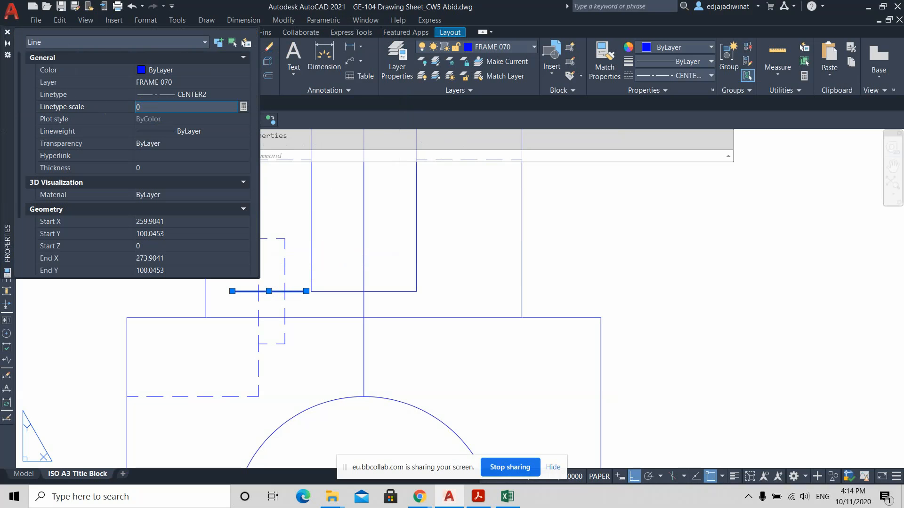
pyautogui.write('.6')
pyautogui.press('Return')
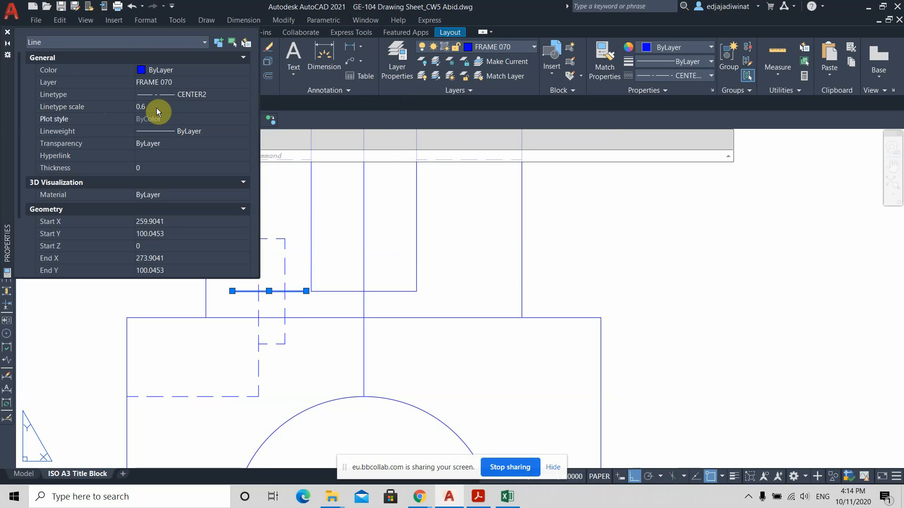
pyautogui.click(348, 310)
pyautogui.press('Escape')
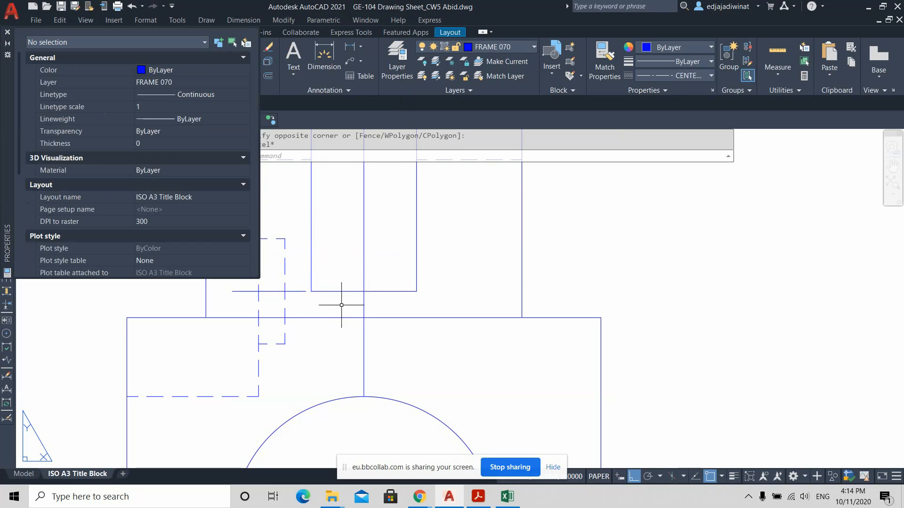
# Set the linetype scale of the hole's centre line to 0.4 and close its properties
pyautogui.click(264, 292)
pyautogui.click(147, 106)
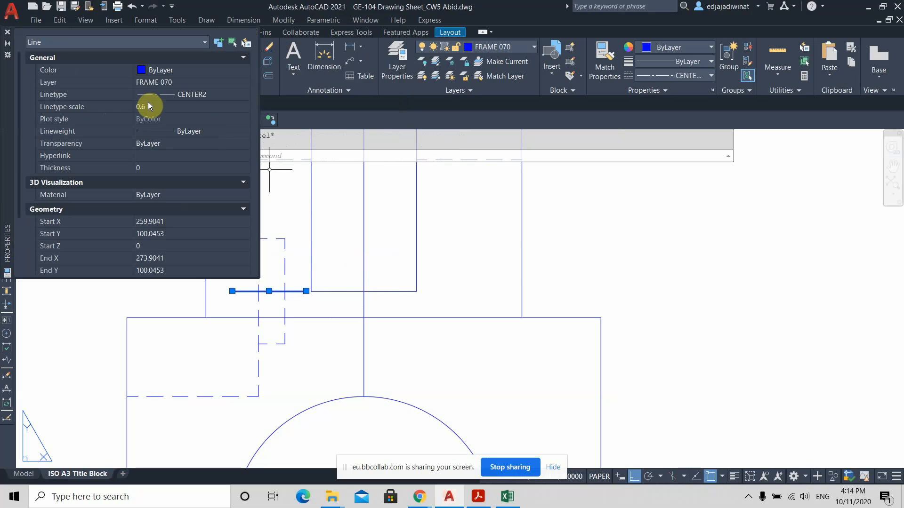
pyautogui.write('0.')
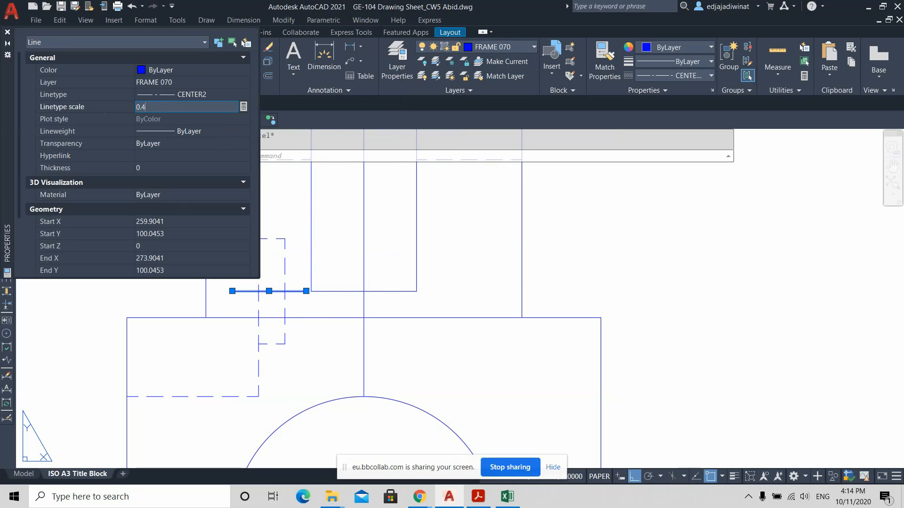
pyautogui.press('Return')
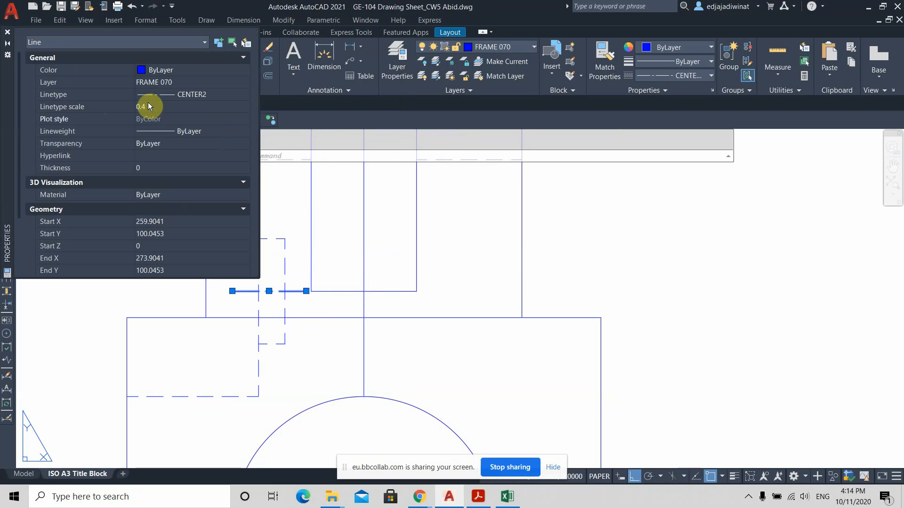
pyautogui.click(7, 32)
pyautogui.press('Escape')
# Compare the front and side views with the isometric drawing to check the side view's hidden lines on both uprights
pyautogui.scroll(-3, 523, 303)
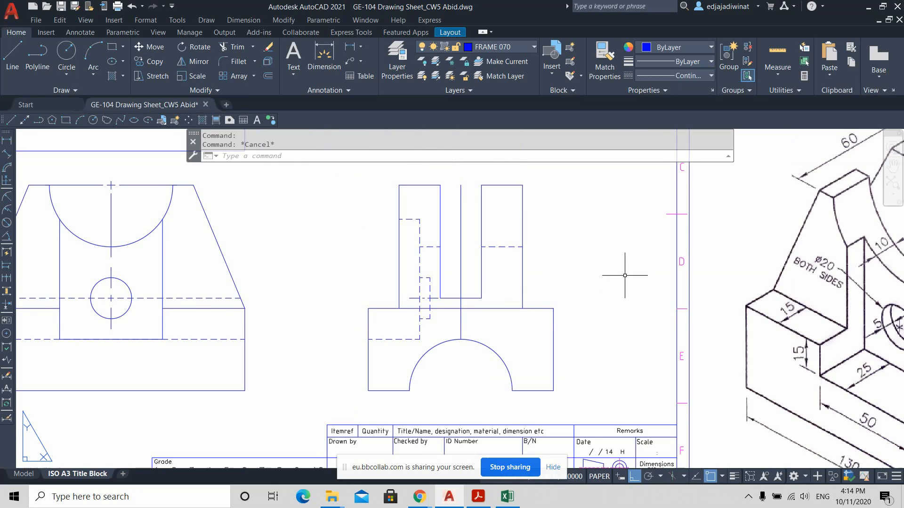
pyautogui.scroll(-2, 625, 276)
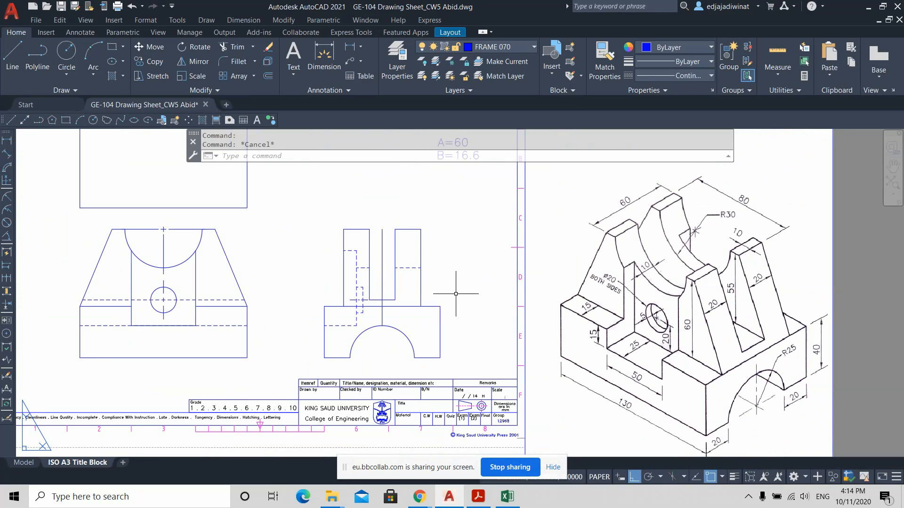
pyautogui.scroll(2, 441, 291)
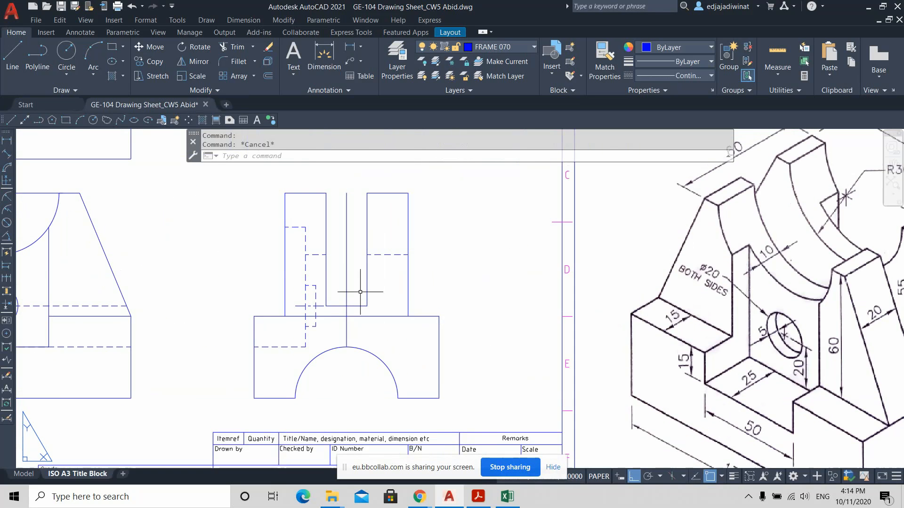
pyautogui.moveTo(539, 303); pyautogui.dragTo(429, 297, button='middle')
pyautogui.scroll(-2, 430, 296)
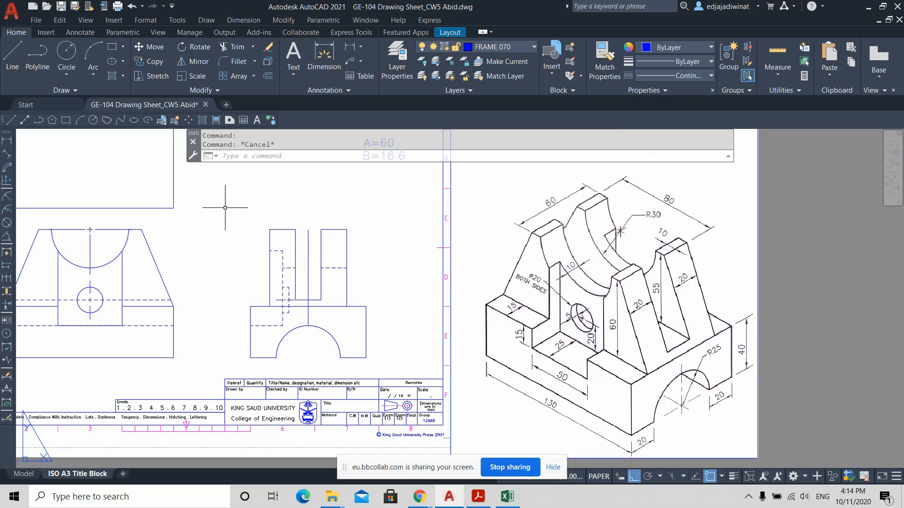
pyautogui.press('Escape')
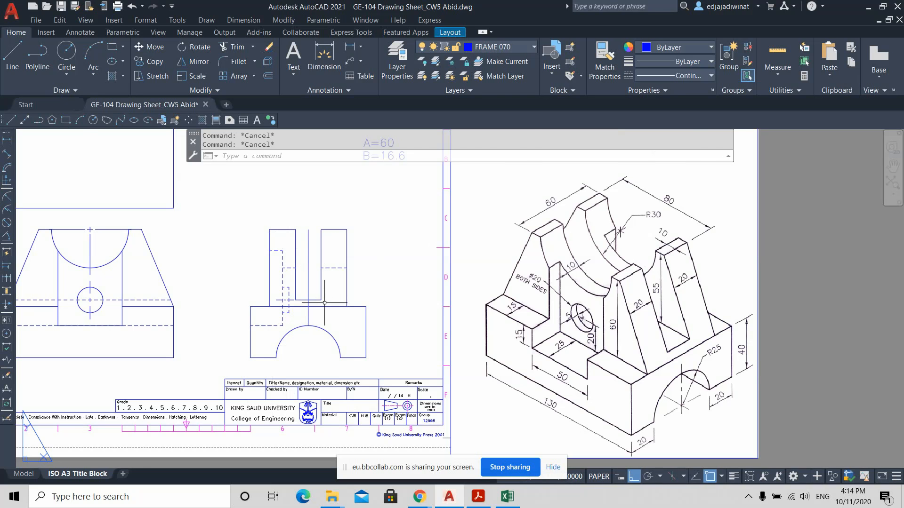
pyautogui.scroll(2, 311, 330)
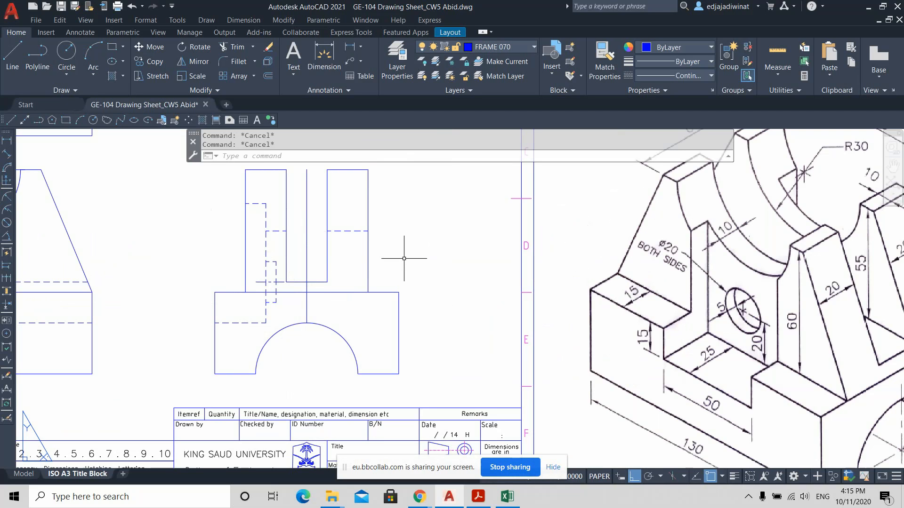
pyautogui.scroll(-2, 404, 259)
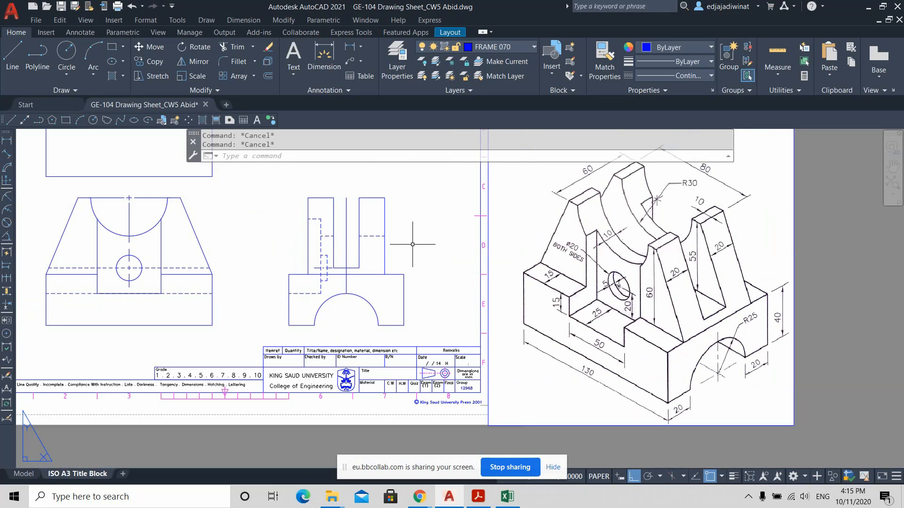
# Erase the horizontal hidden line across the right upright in the side view
pyautogui.scroll(2, 376, 242)
pyautogui.click(361, 227)
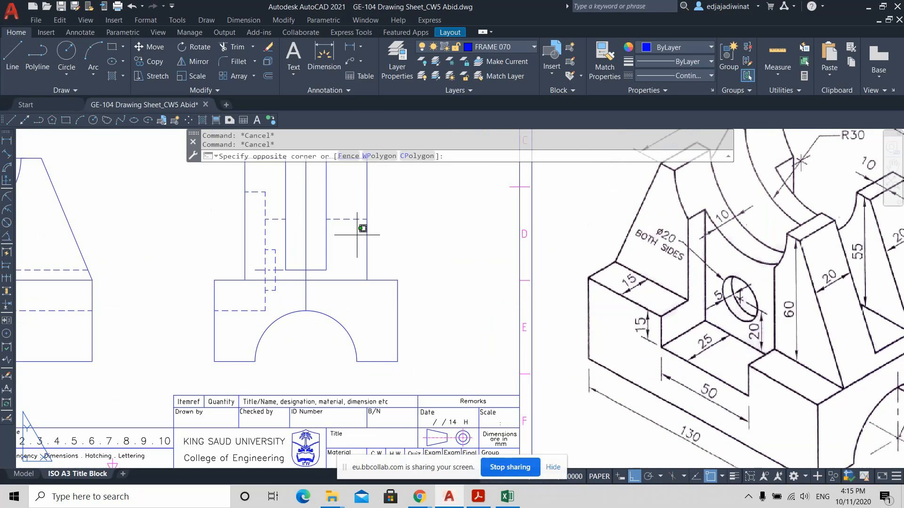
pyautogui.click(341, 209)
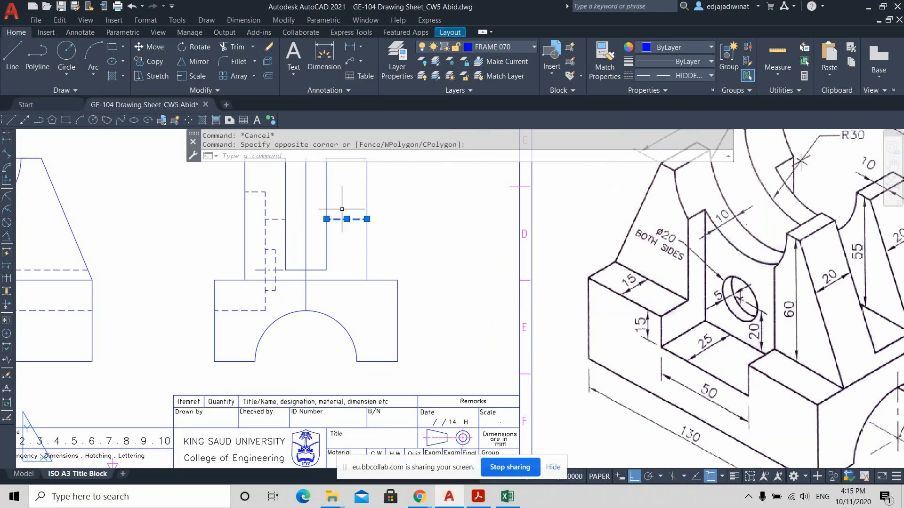
pyautogui.press('Delete')
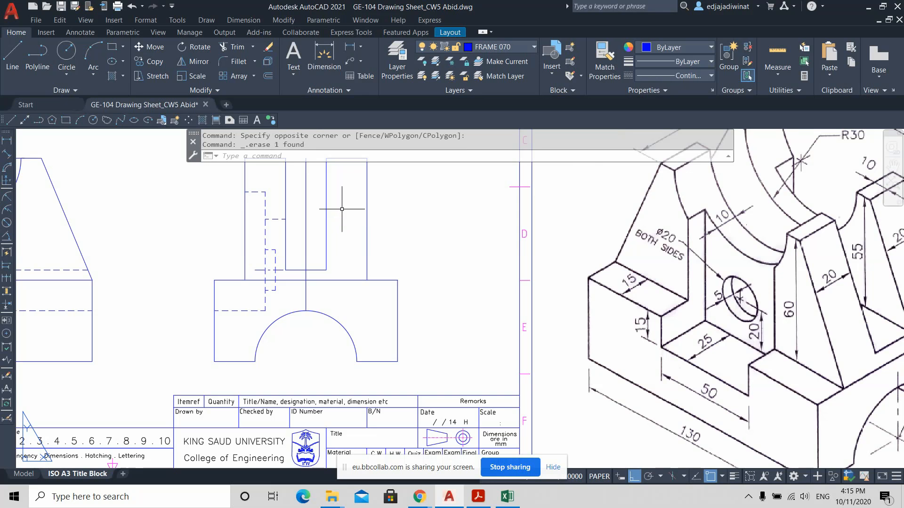
# Mirror the left upright's hidden recess and hole lines with the hole's centre line about the side view's vertical centre line, keeping the originals
pyautogui.scroll(-2, 353, 236)
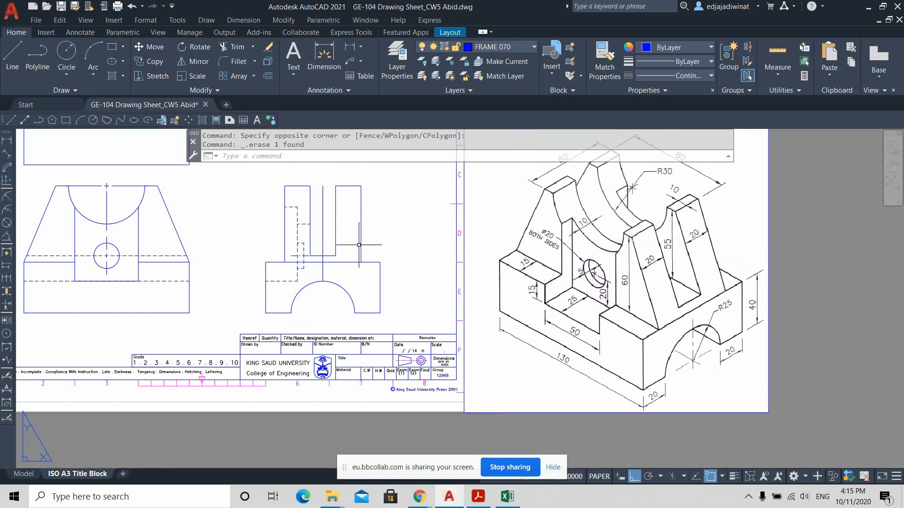
pyautogui.scroll(4, 293, 275)
pyautogui.scroll(-4, 289, 279)
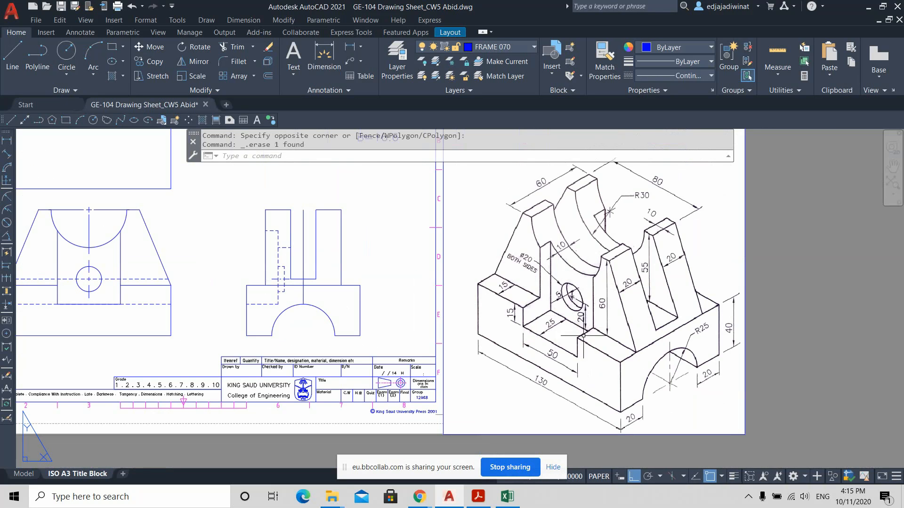
pyautogui.scroll(2, 305, 317)
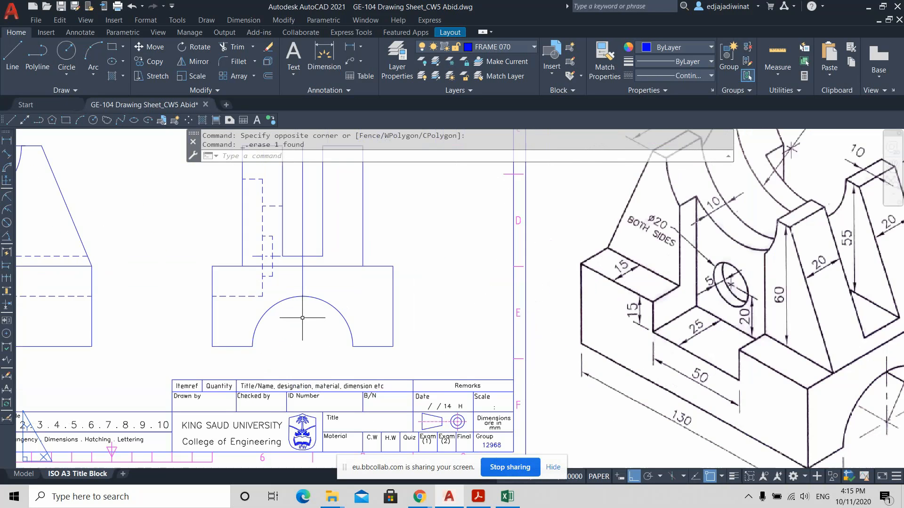
pyautogui.click(289, 285)
pyautogui.click(250, 281)
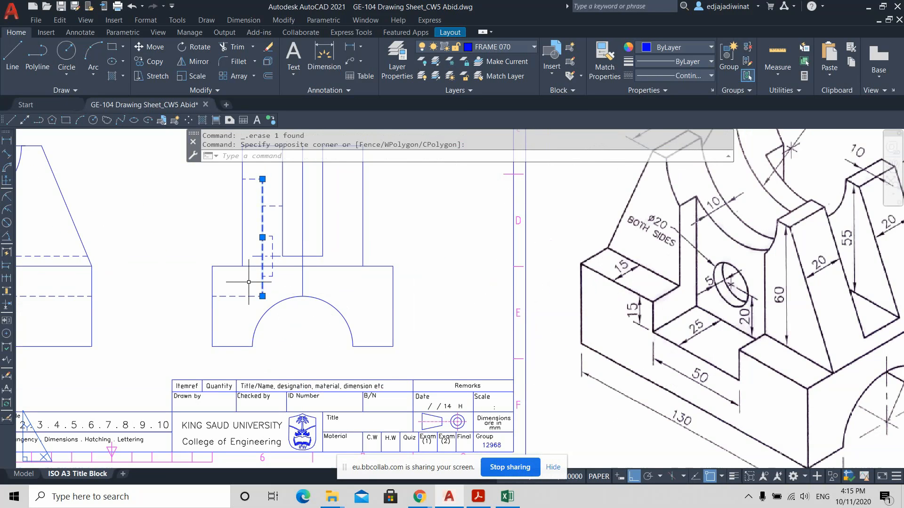
pyautogui.click(254, 288)
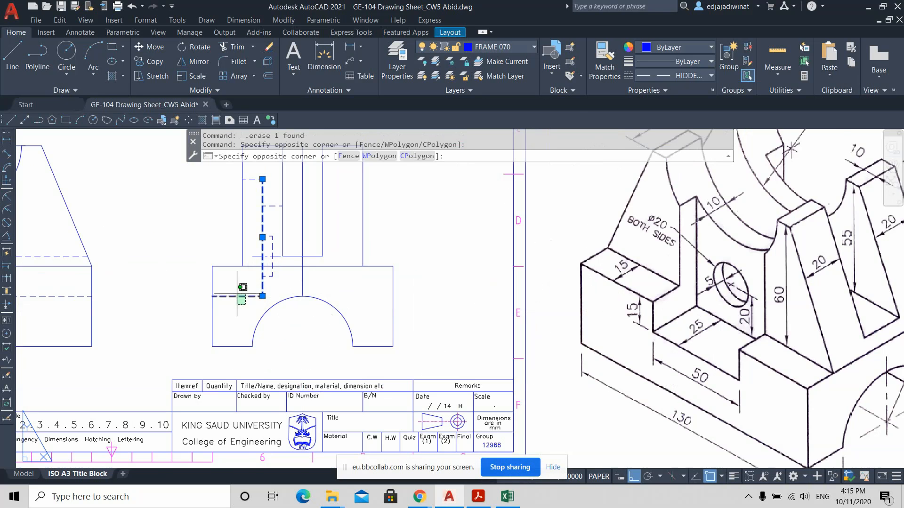
pyautogui.click(231, 305)
pyautogui.scroll(2, 297, 266)
pyautogui.click(262, 258)
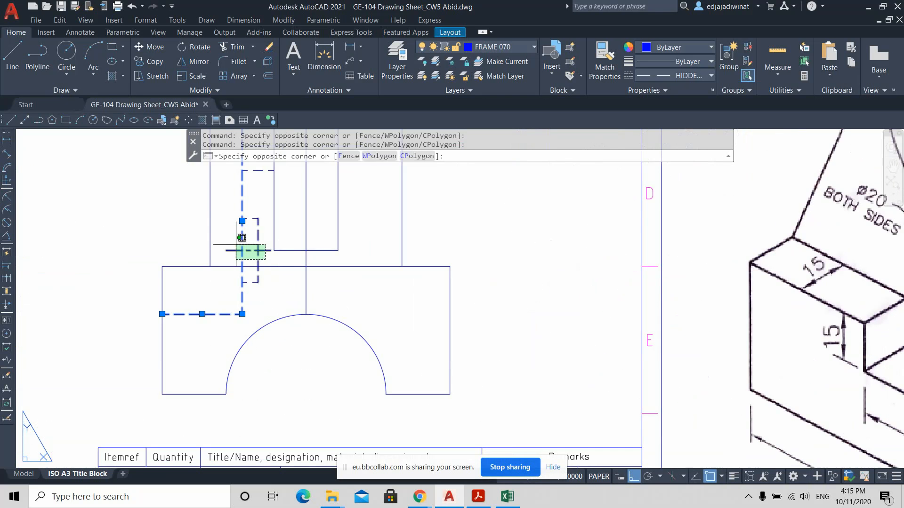
pyautogui.click(231, 242)
pyautogui.click(271, 270)
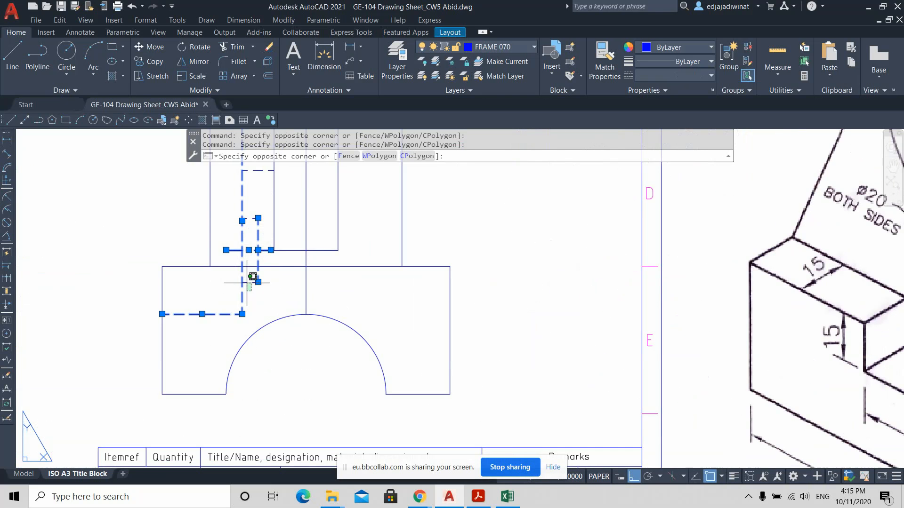
pyautogui.click(225, 285)
pyautogui.click(249, 228)
pyautogui.click(245, 209)
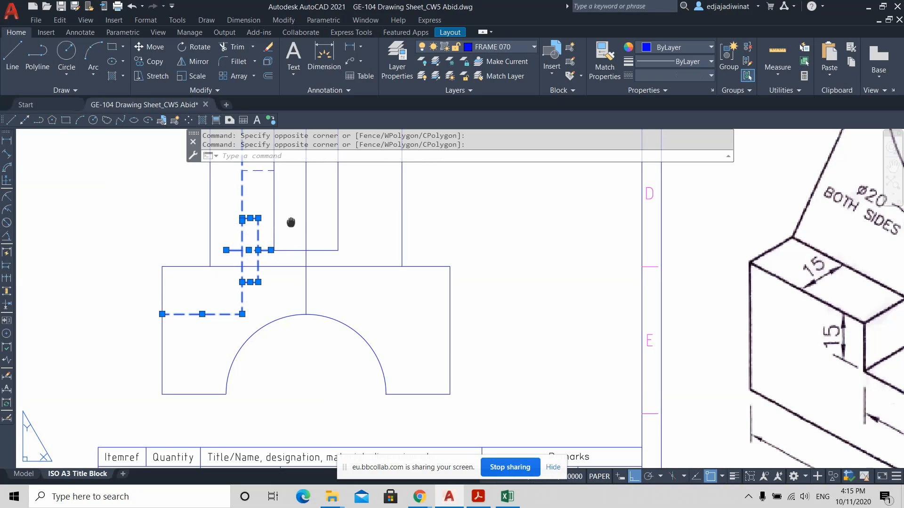
pyautogui.moveTo(291, 222); pyautogui.dragTo(394, 364, button='middle')
pyautogui.click(353, 314)
pyautogui.click(335, 279)
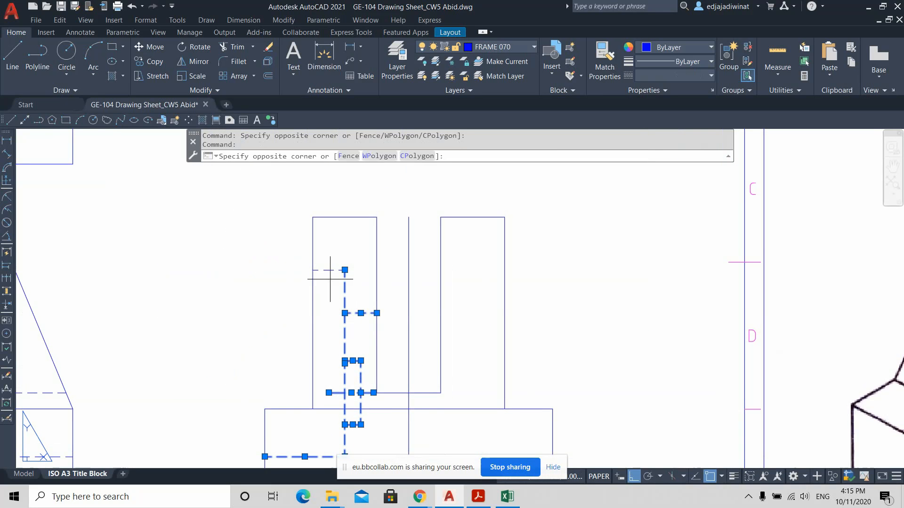
pyautogui.click(324, 265)
pyautogui.scroll(-2, 464, 321)
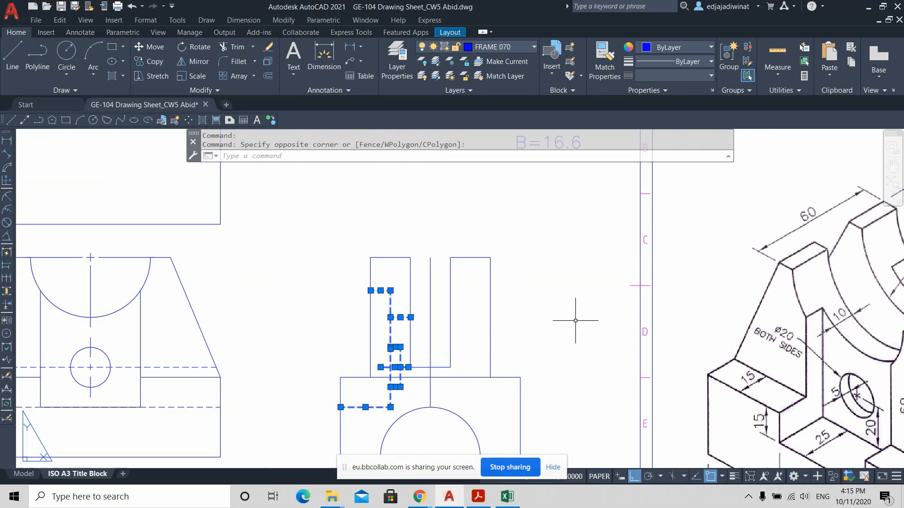
pyautogui.moveTo(576, 320); pyautogui.dragTo(491, 280, button='middle')
pyautogui.scroll(-2, 493, 278)
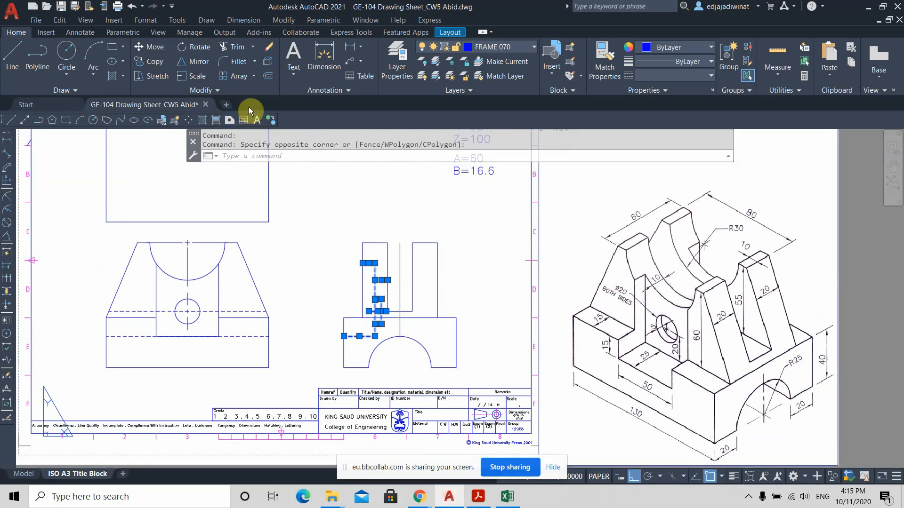
pyautogui.click(199, 62)
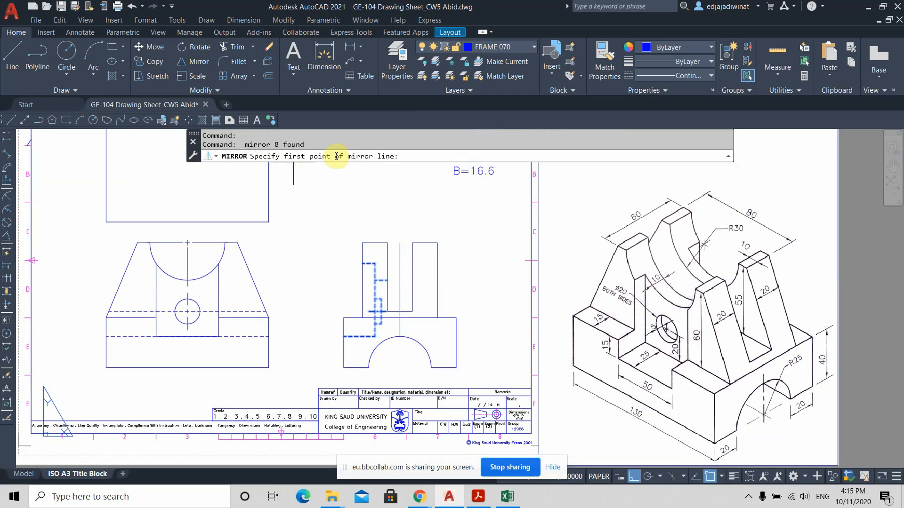
pyautogui.scroll(2, 436, 299)
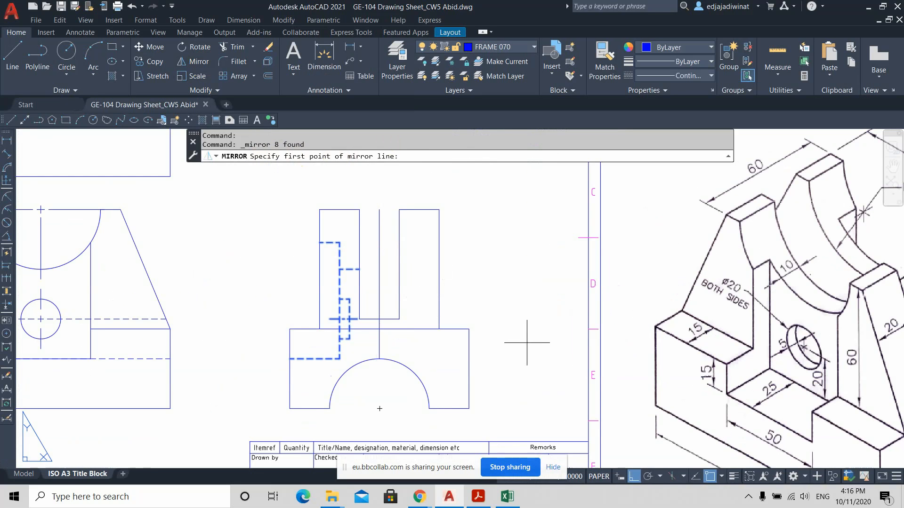
pyautogui.click(379, 209)
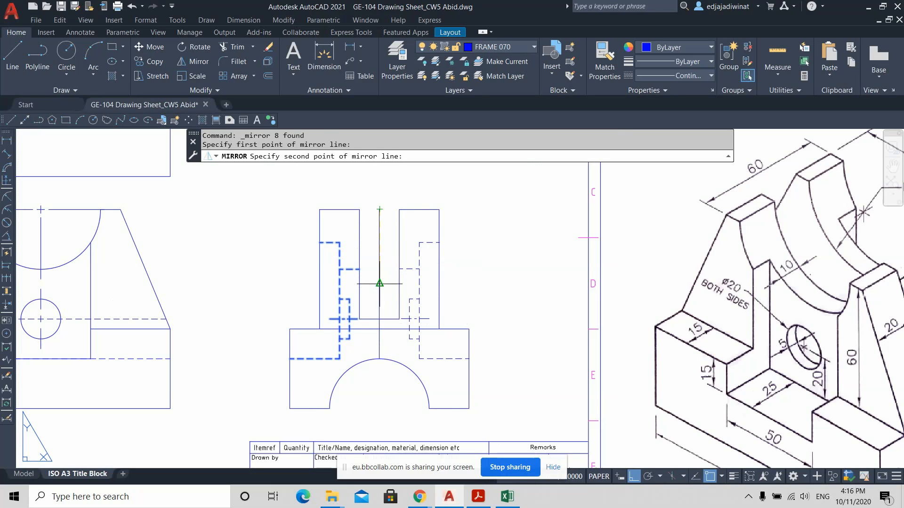
pyautogui.click(379, 312)
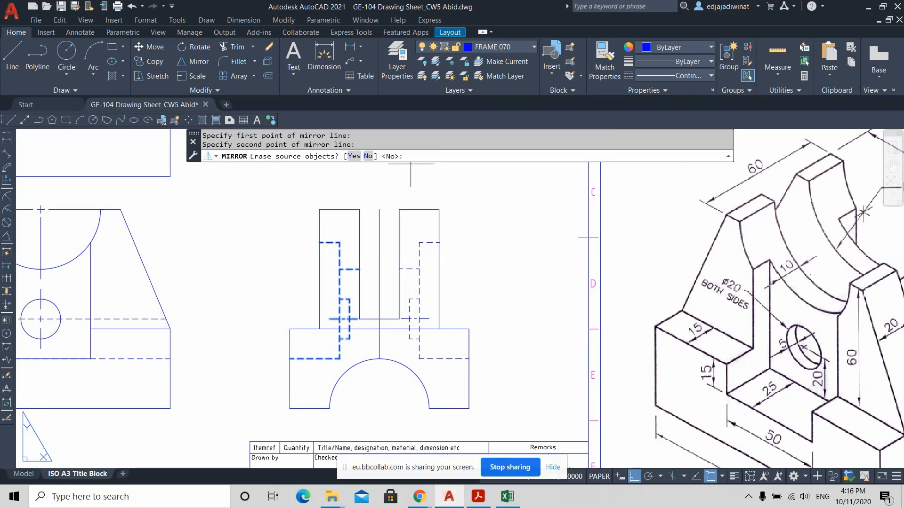
pyautogui.press('Return')
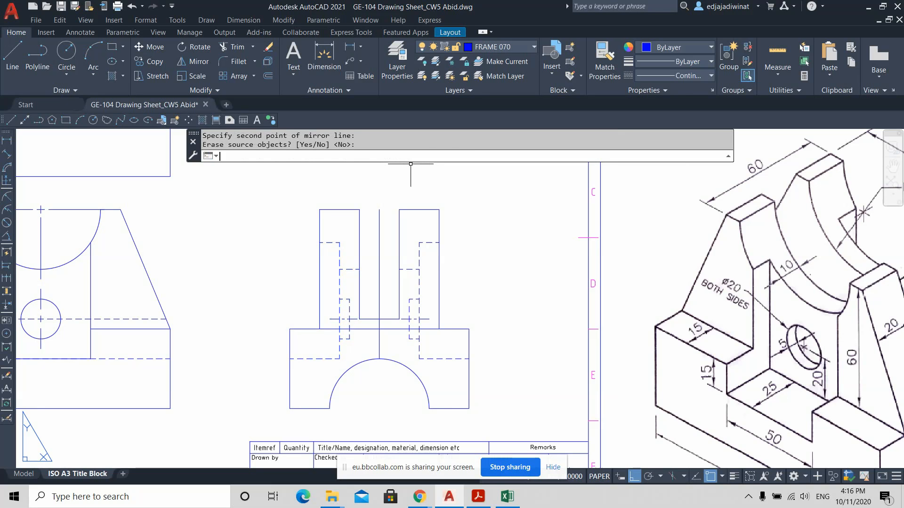
pyautogui.press('Escape')
pyautogui.scroll(-2, 523, 316)
pyautogui.scroll(2, 527, 331)
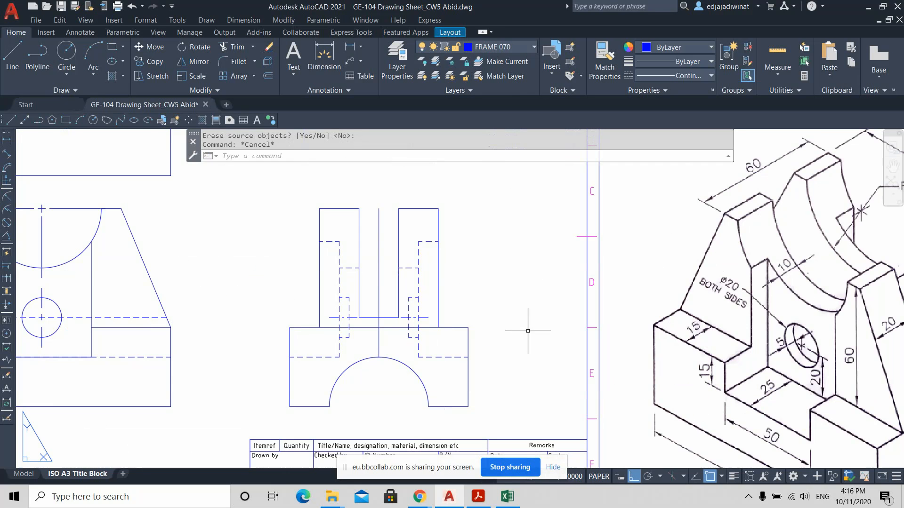
# Stretch the lower end of the side view's vertical centre line down to the base's bottom edge
pyautogui.scroll(-3, 528, 292)
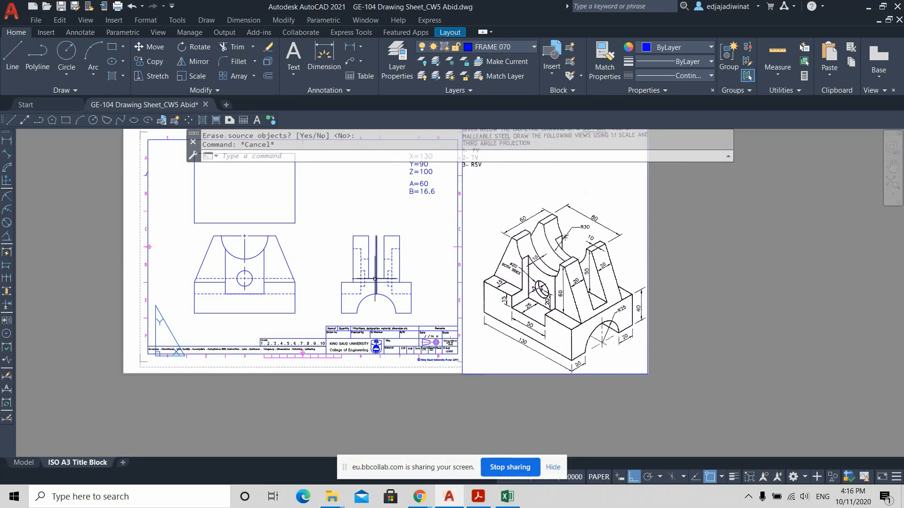
pyautogui.scroll(2, 411, 259)
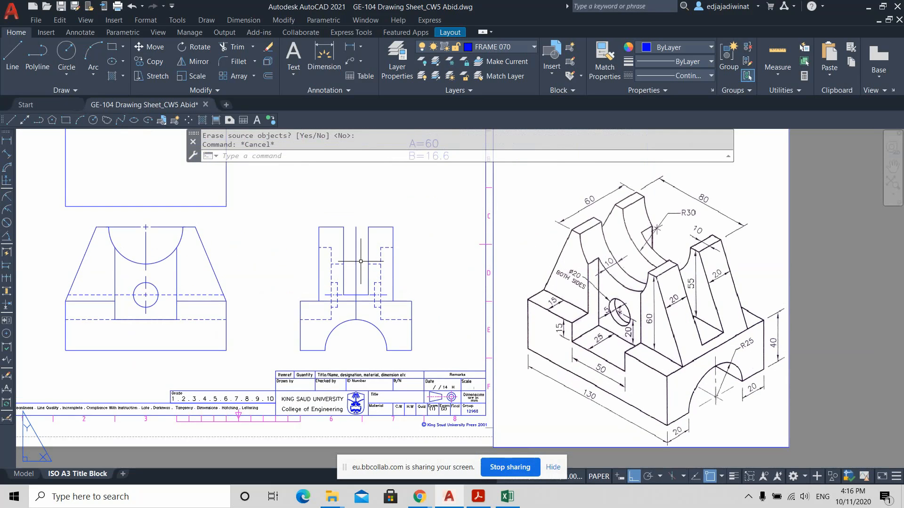
pyautogui.click(356, 282)
pyautogui.scroll(2, 371, 319)
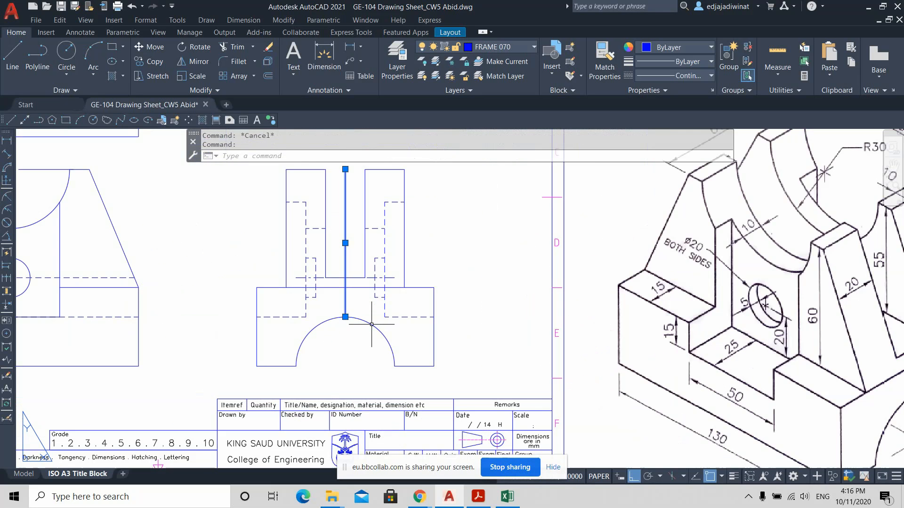
pyautogui.click(345, 316)
pyautogui.press('Escape')
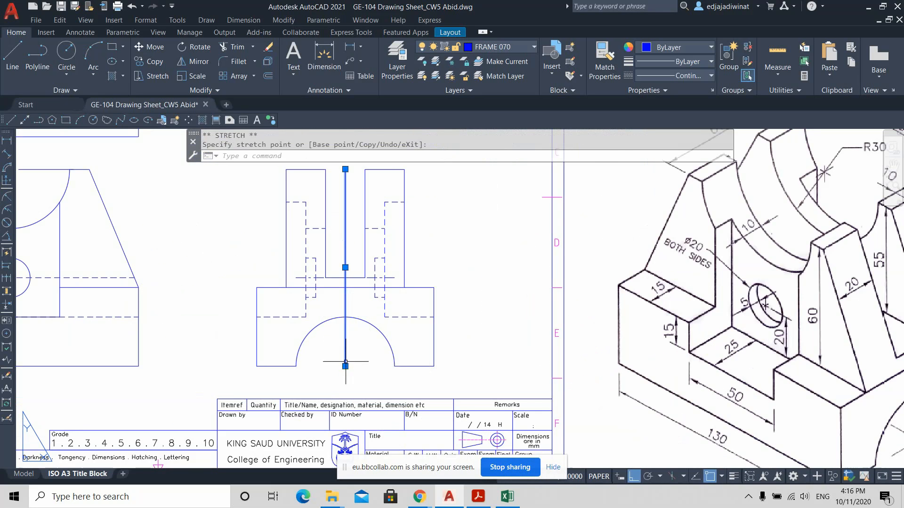
pyautogui.press('Escape')
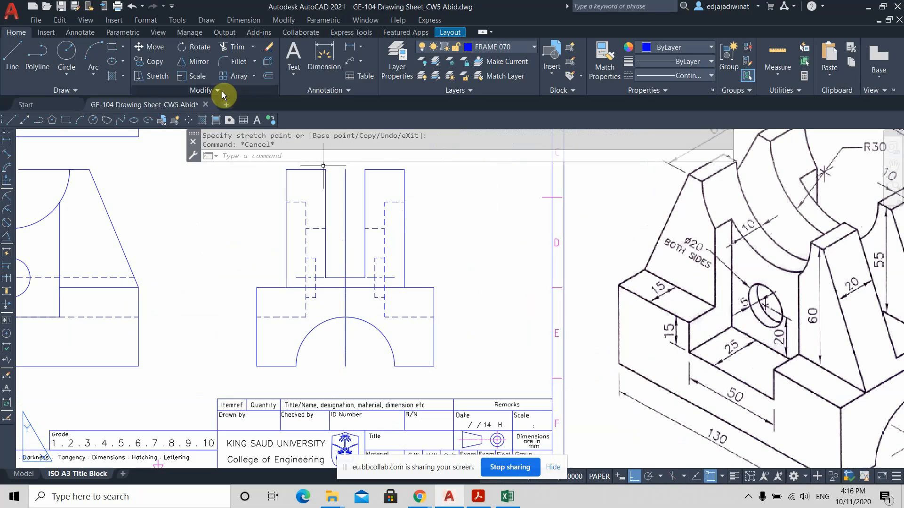
# Remove the side view's solid vertical centre line by trimming it above the arc and erasing the piece inside the arc
pyautogui.click(233, 47)
pyautogui.click(338, 227)
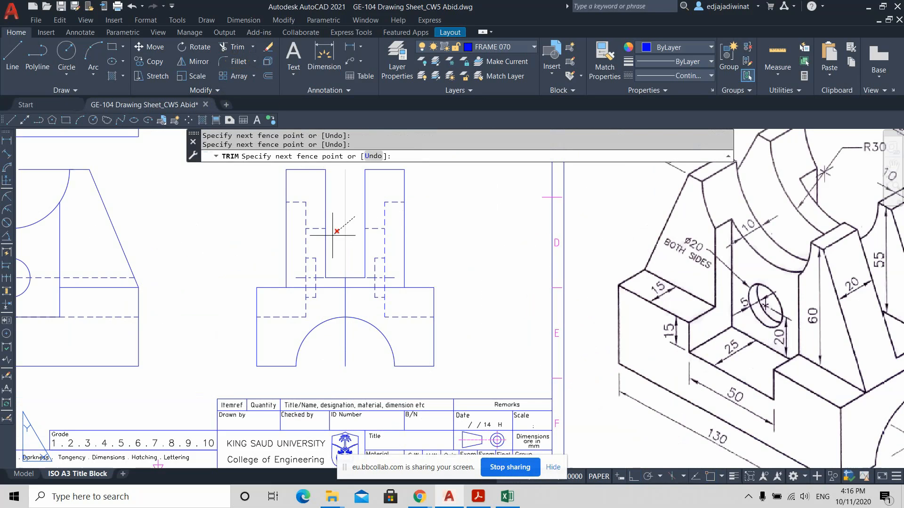
pyautogui.click(343, 283)
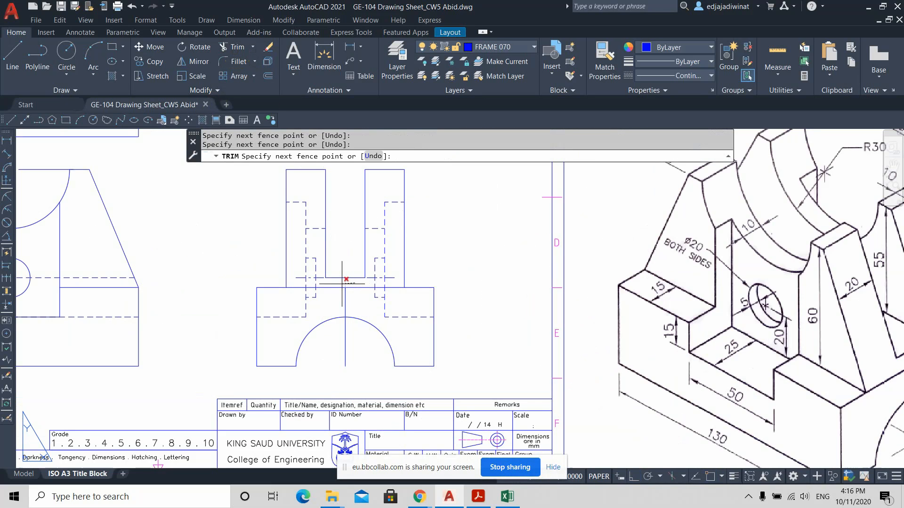
pyautogui.press('Return')
pyautogui.press('Escape')
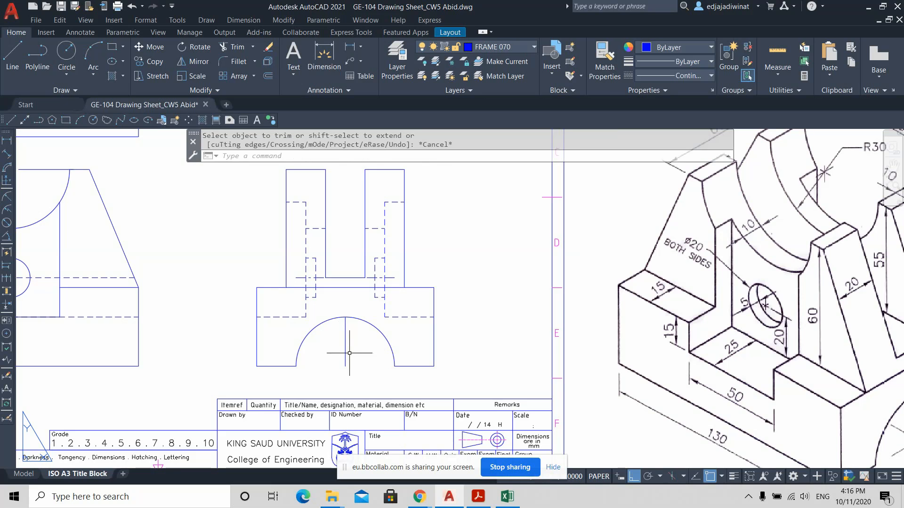
pyautogui.click(375, 341)
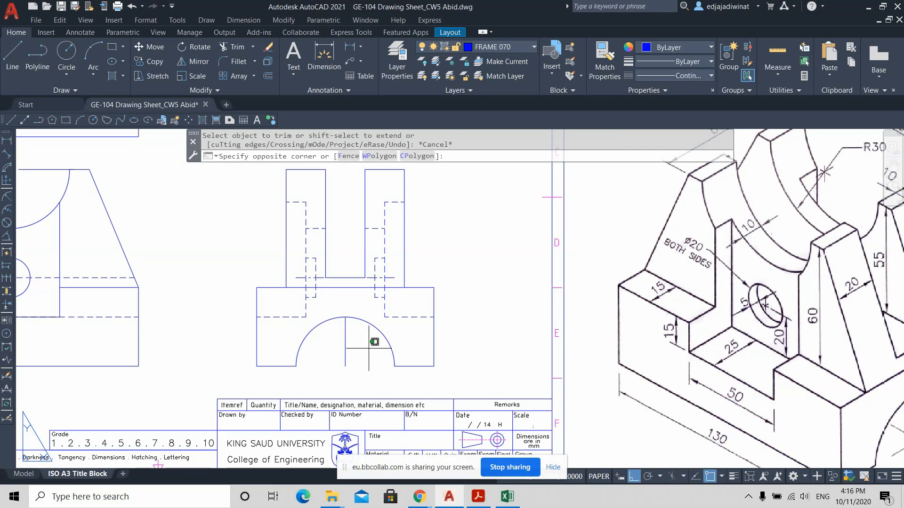
pyautogui.click(339, 345)
pyautogui.press('Delete')
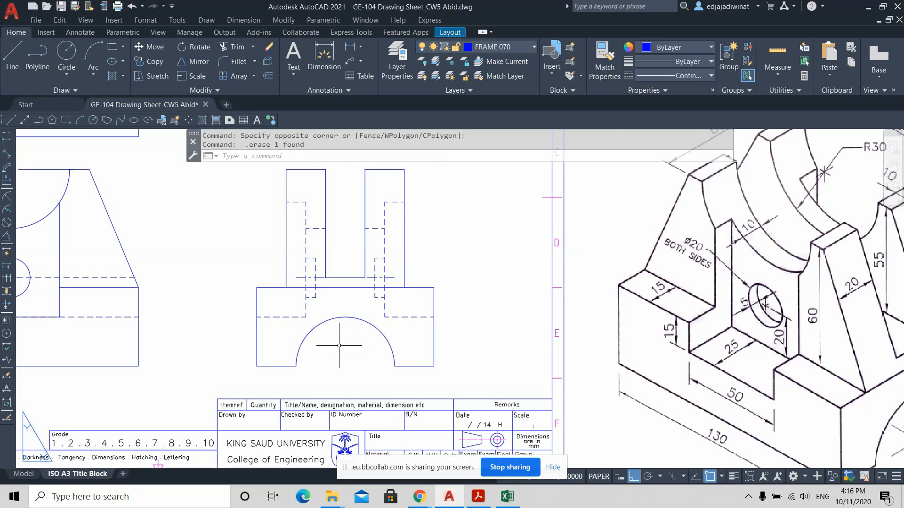
# Add a center mark to the side view's semicircular arc and erase its vertical line below the base
pyautogui.click(247, 21)
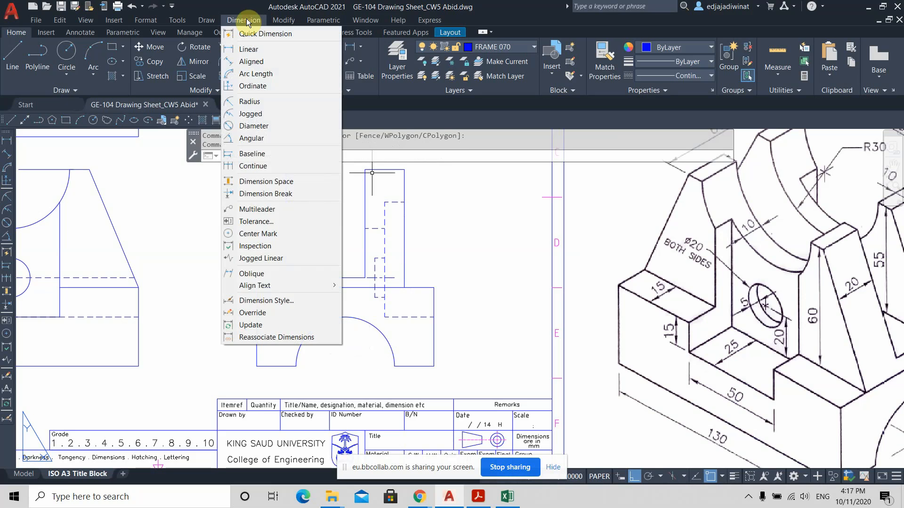
pyautogui.click(258, 233)
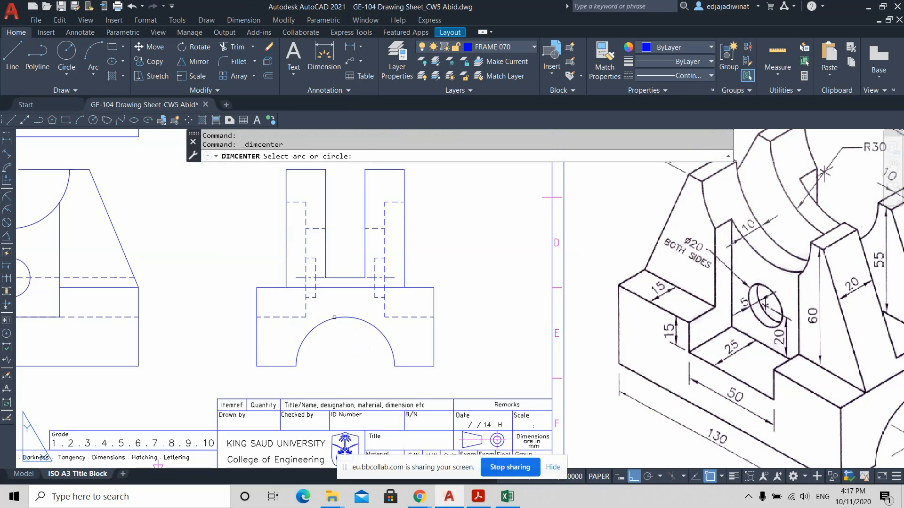
pyautogui.click(311, 334)
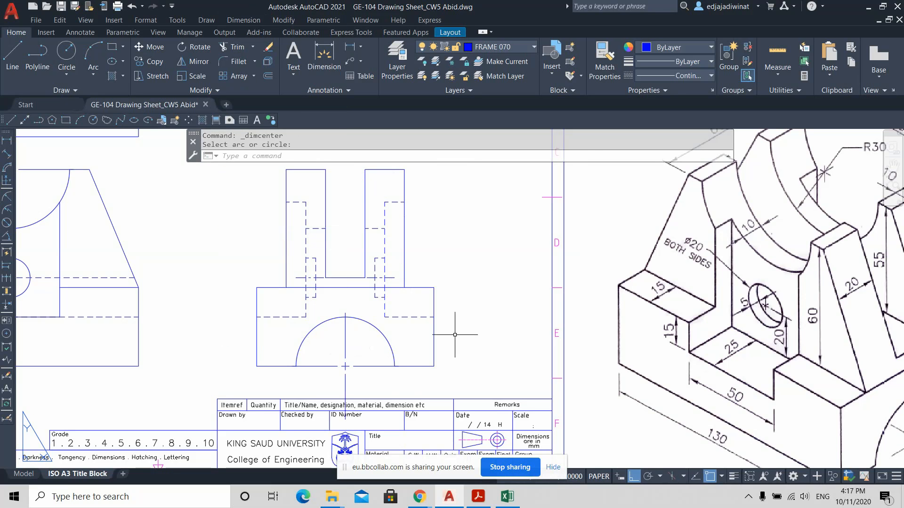
pyautogui.click(384, 389)
pyautogui.click(322, 388)
pyautogui.press('Delete')
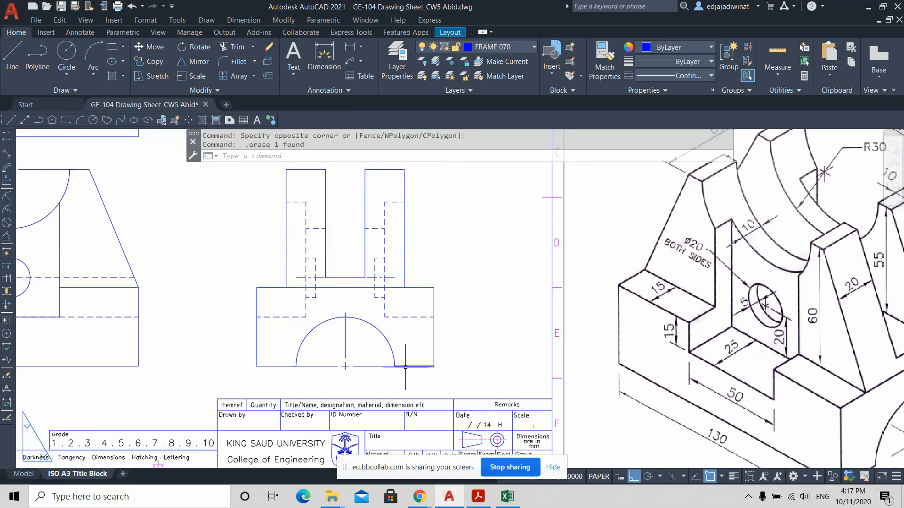
# Stretch the upper end of the arc's vertical centre line upward by 3 mm, further beyond the arc
pyautogui.scroll(2, 345, 366)
pyautogui.scroll(2, 321, 294)
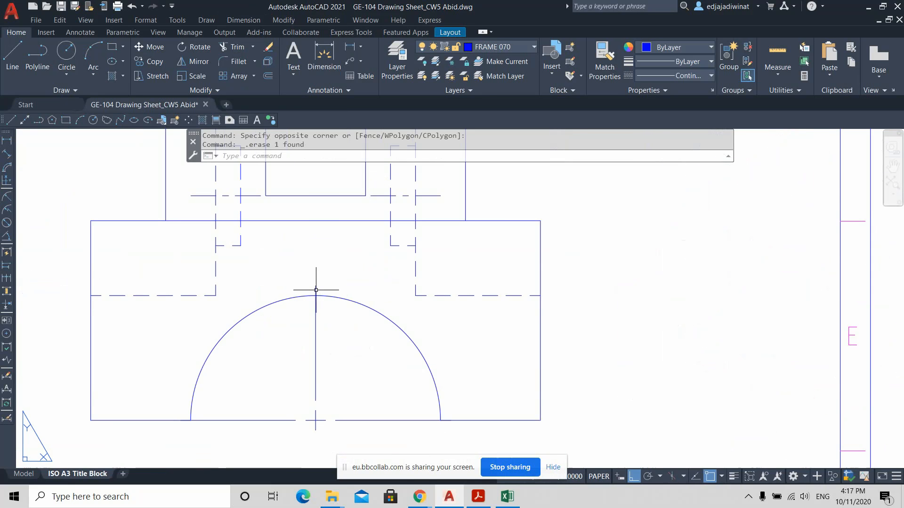
pyautogui.click(314, 298)
pyautogui.click(315, 285)
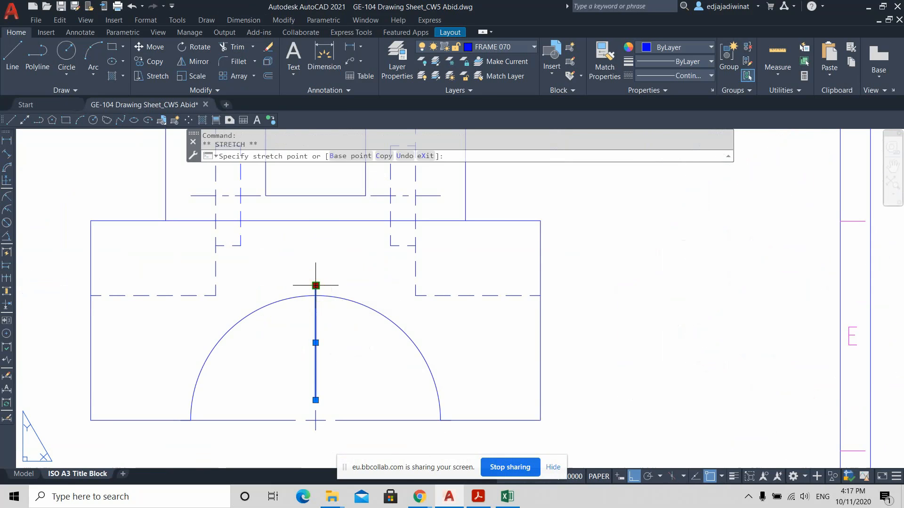
pyautogui.write('3')
pyautogui.press('Return')
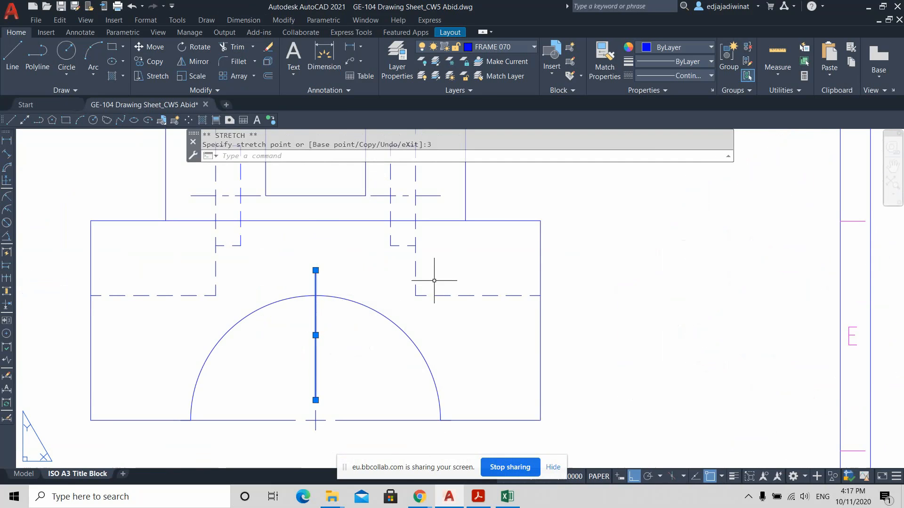
pyautogui.press('Escape')
pyautogui.scroll(-2, 466, 366)
pyautogui.scroll(-3, 465, 366)
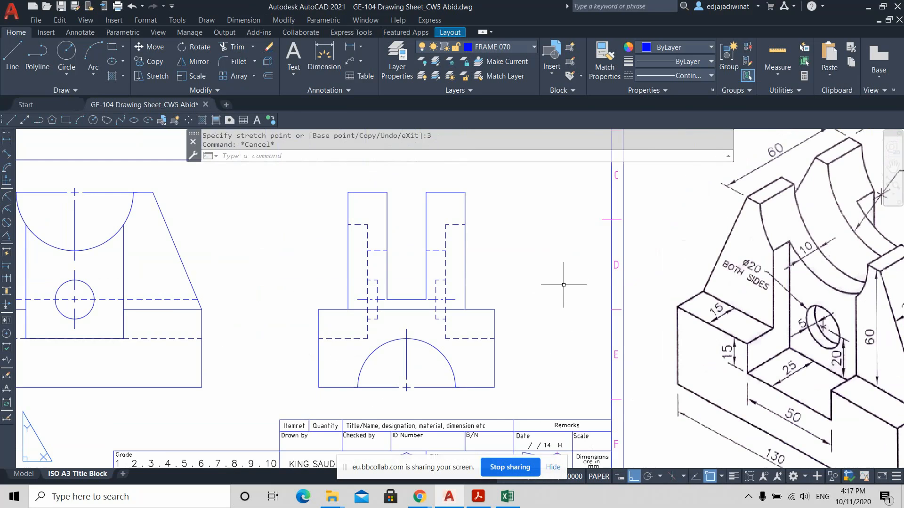
# Save the drawing sheet with the completed side view
pyautogui.scroll(-1, 579, 305)
pyautogui.scroll(-2, 529, 283)
pyautogui.scroll(-1, 474, 273)
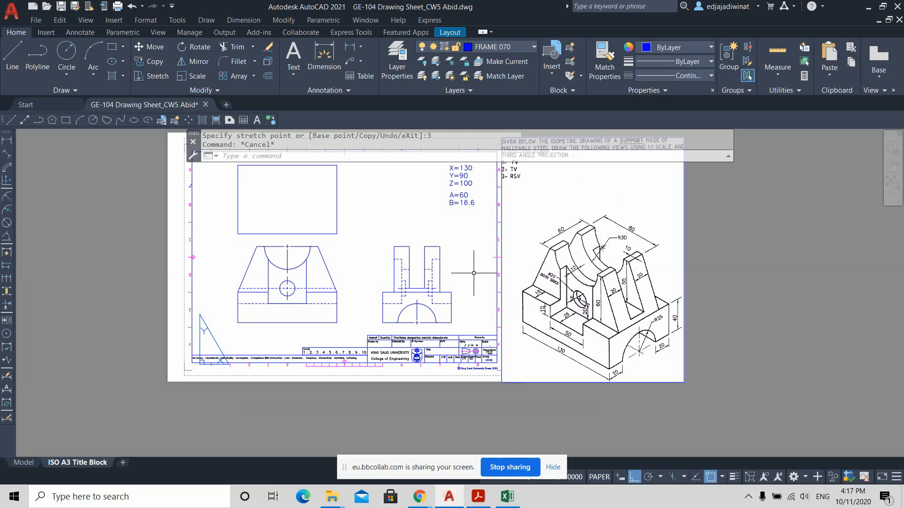
pyautogui.click(64, 8)
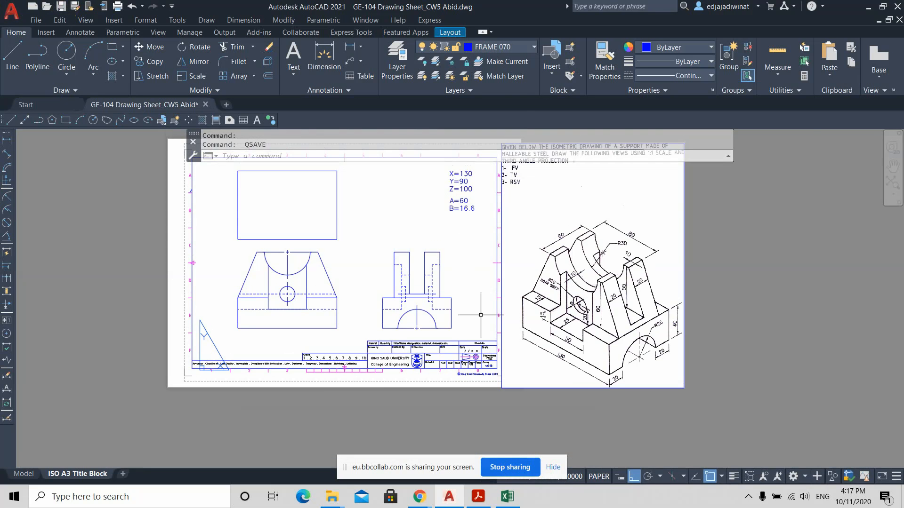
# Examine the horizontal hidden line in the side view's base and the vertical one above it, and save the drawing again
pyautogui.scroll(2, 462, 314)
pyautogui.moveTo(483, 250); pyautogui.dragTo(438, 280, button='middle')
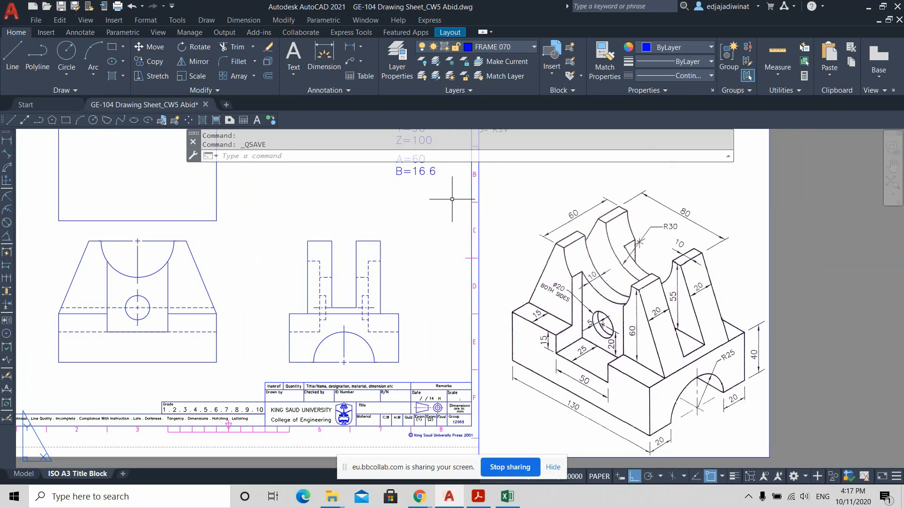
pyautogui.click(305, 332)
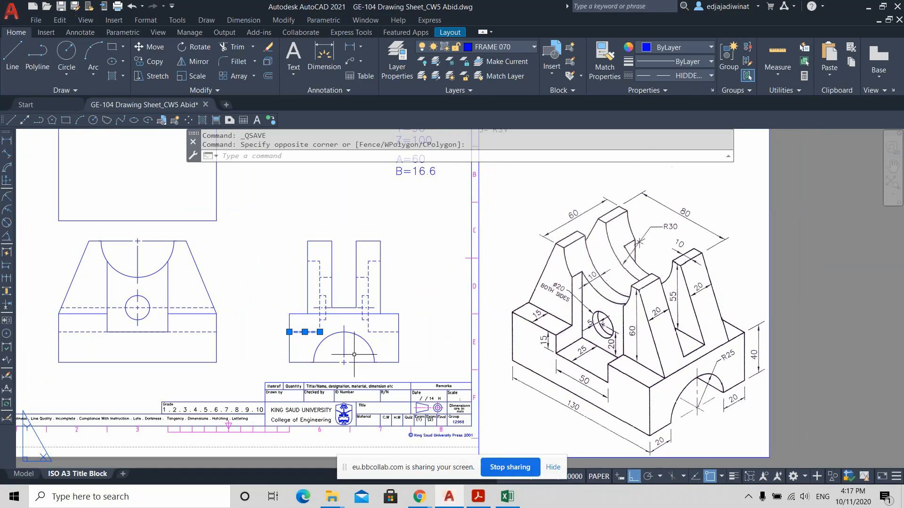
pyautogui.press('Escape')
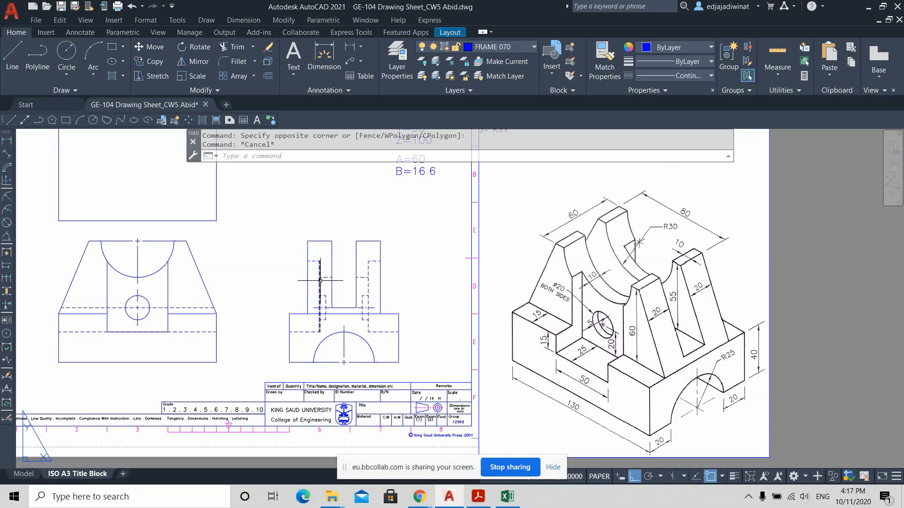
pyautogui.click(320, 324)
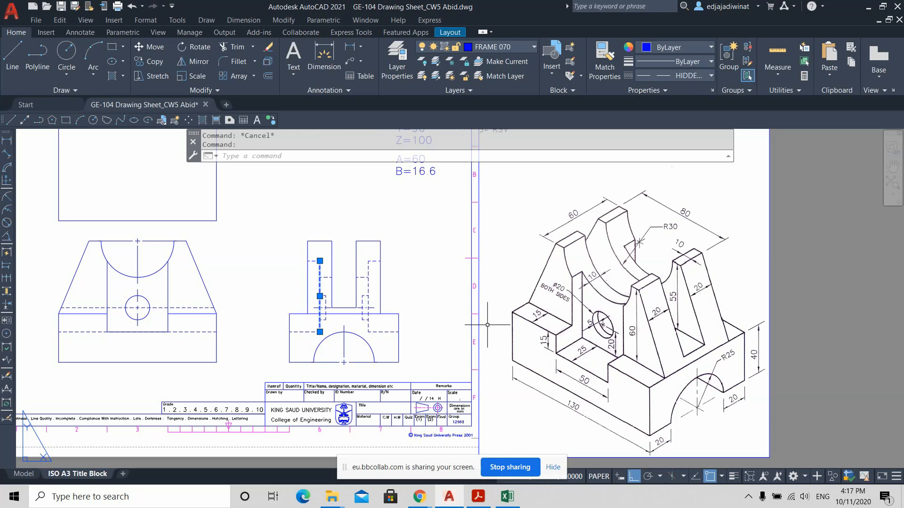
pyautogui.press('Escape')
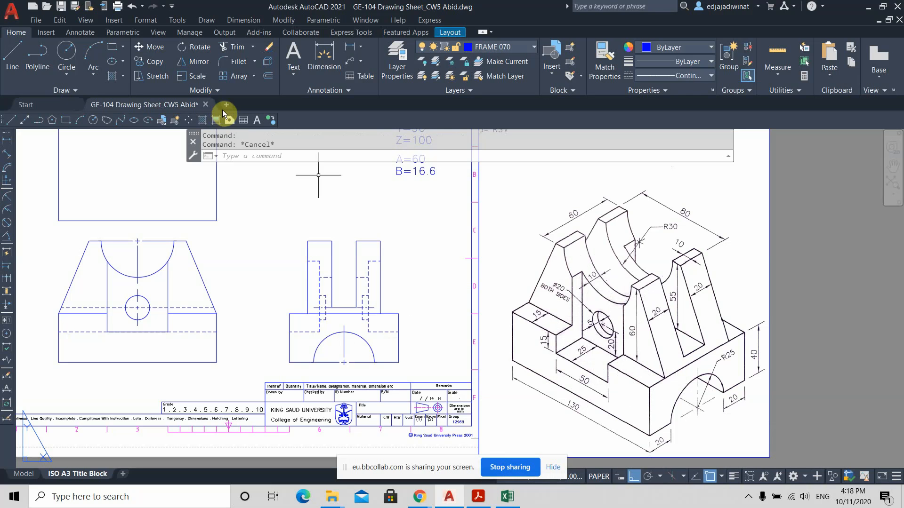
pyautogui.click(61, 5)
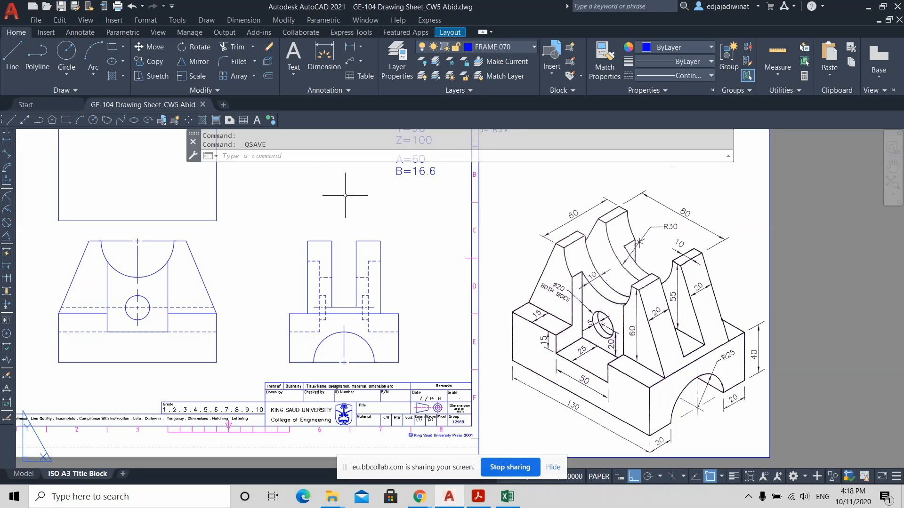
# Review the line, arrowhead and center mark settings of the ISO-25 dimension style
pyautogui.click(241, 20)
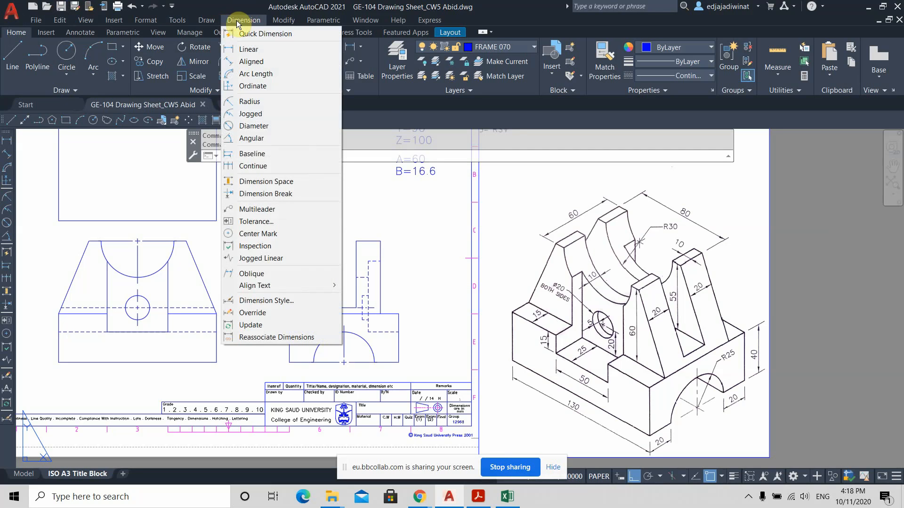
pyautogui.click(238, 21)
pyautogui.click(239, 19)
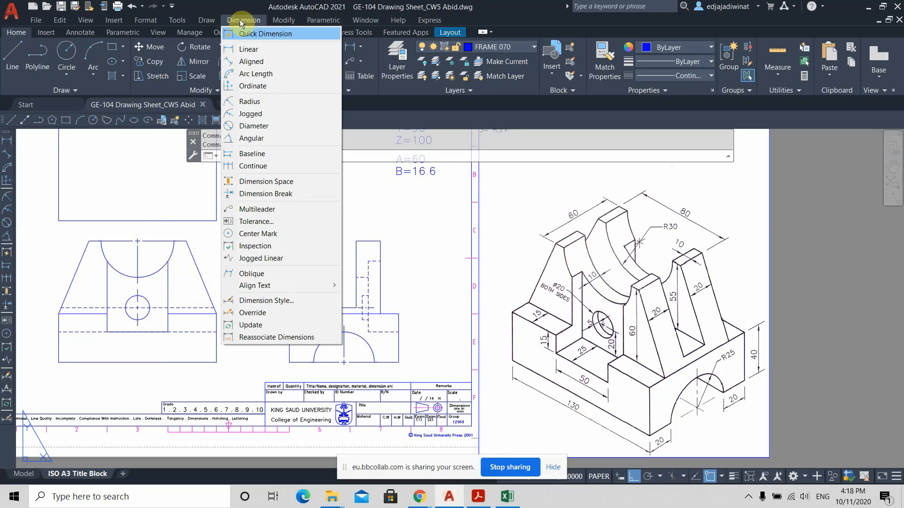
pyautogui.click(240, 19)
pyautogui.click(244, 21)
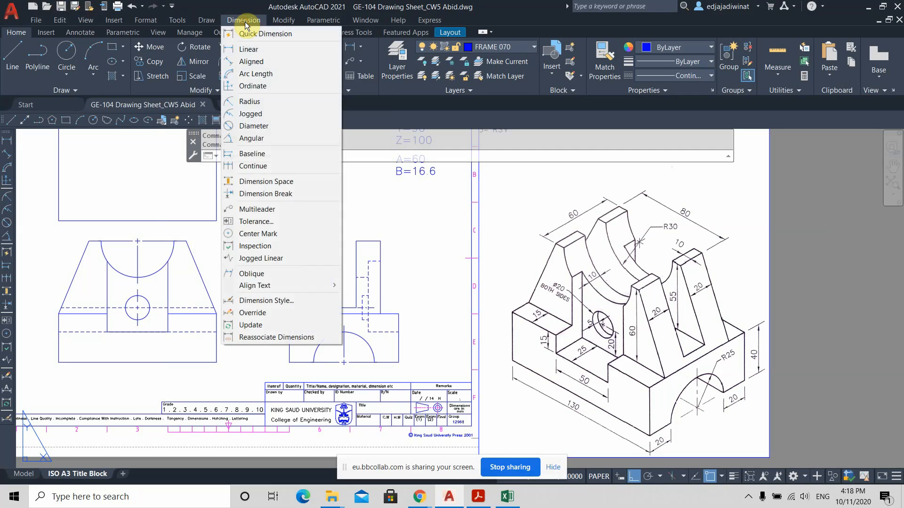
pyautogui.click(251, 301)
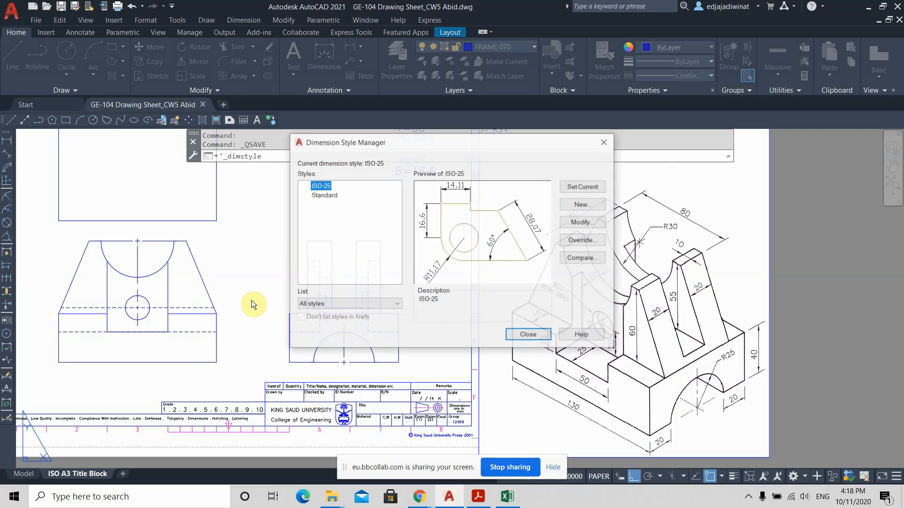
pyautogui.click(585, 222)
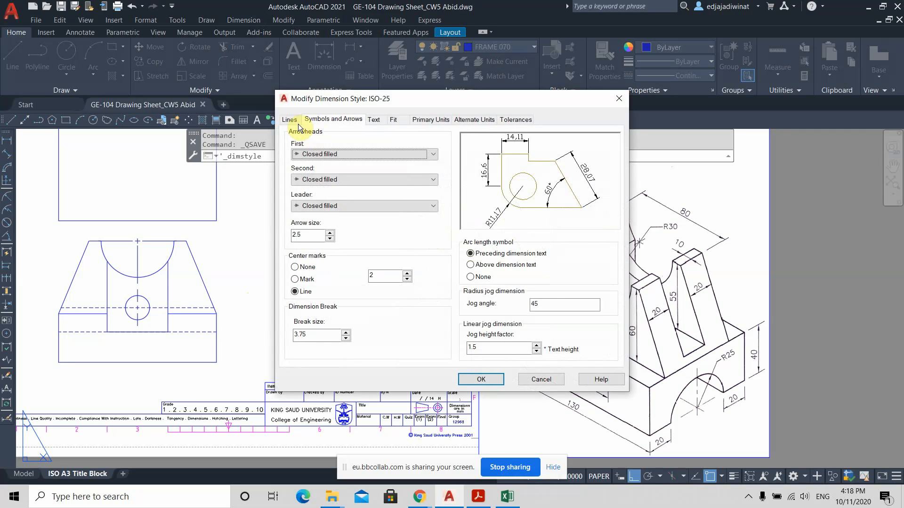
pyautogui.click(291, 120)
pyautogui.click(343, 120)
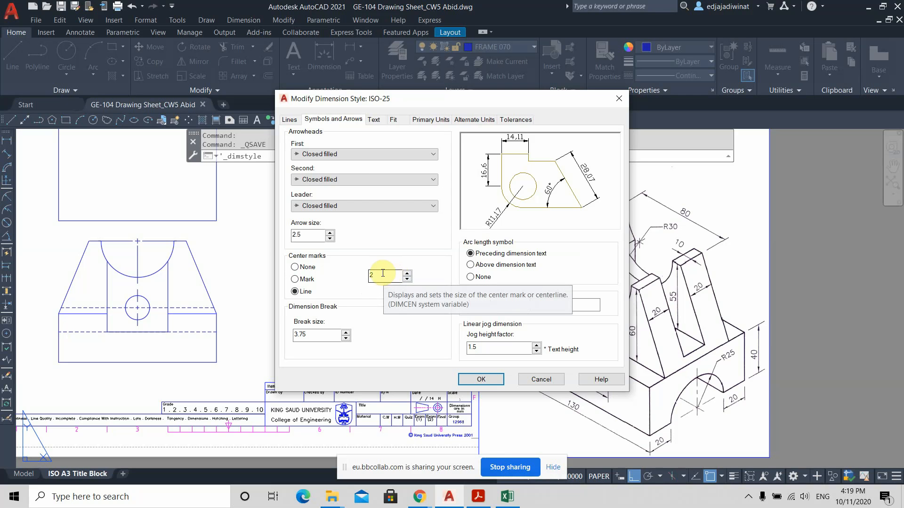
pyautogui.click(490, 379)
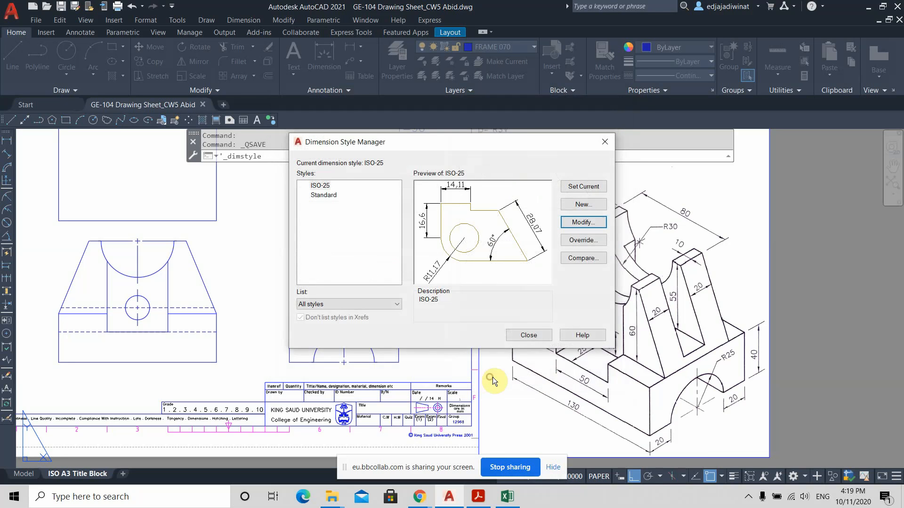
pyautogui.click(538, 335)
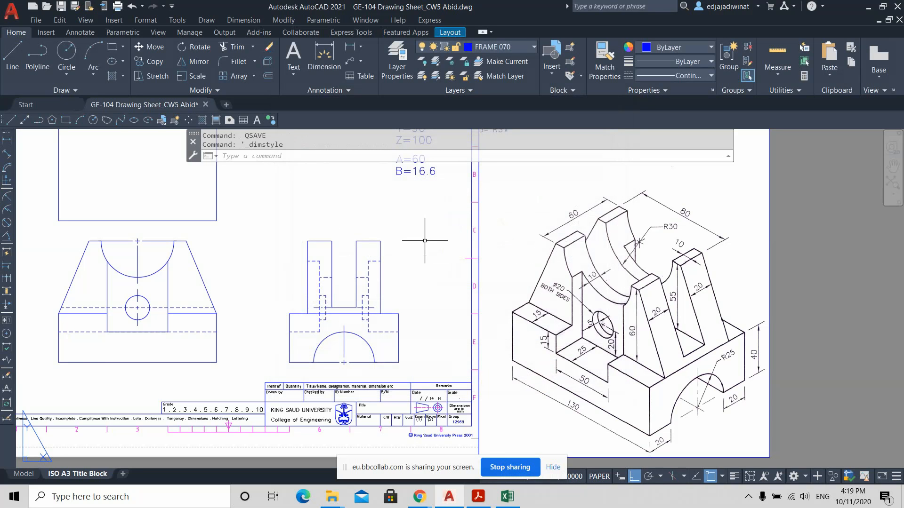
pyautogui.moveTo(414, 216)
pyautogui.mouseDown(button='middle')
pyautogui.moveTo(446, 251)
pyautogui.moveTo(452, 240)
pyautogui.mouseUp(button='middle')
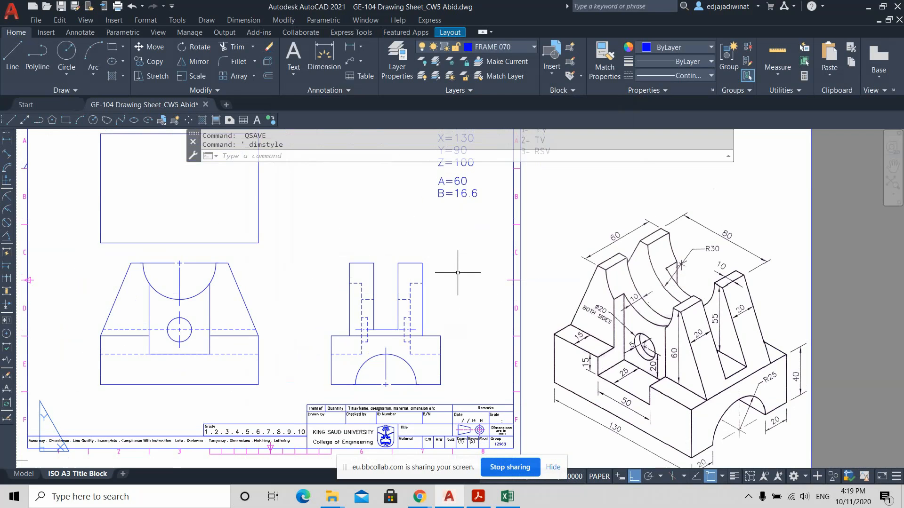
pyautogui.moveTo(460, 270); pyautogui.dragTo(494, 319, button='middle')
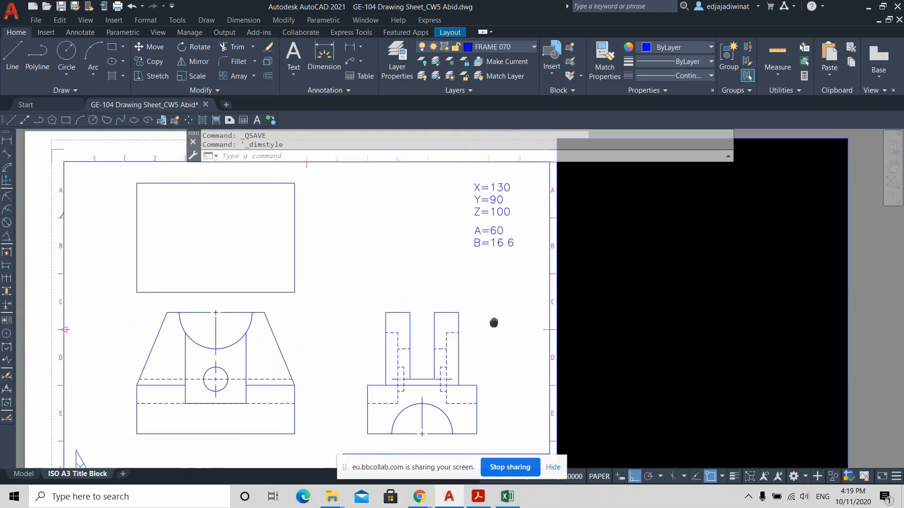
pyautogui.scroll(-2, 495, 318)
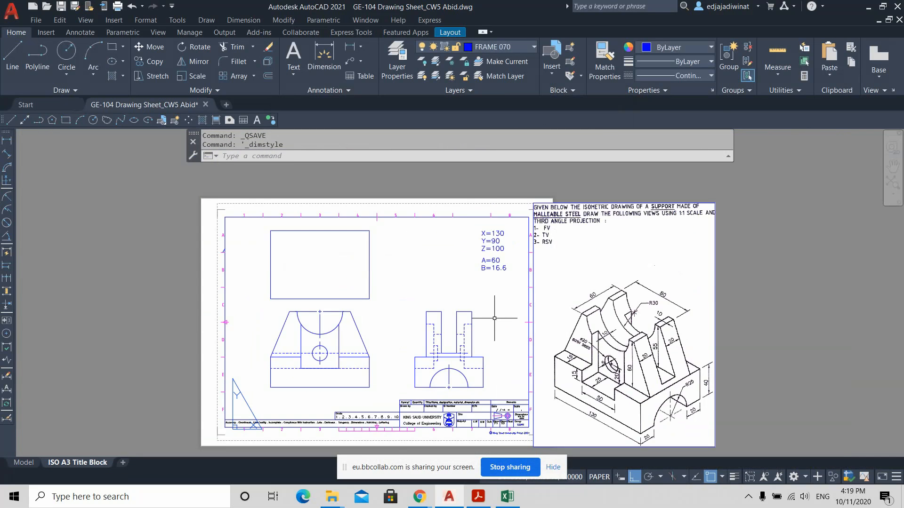
pyautogui.scroll(2, 495, 318)
pyautogui.scroll(-2, 496, 319)
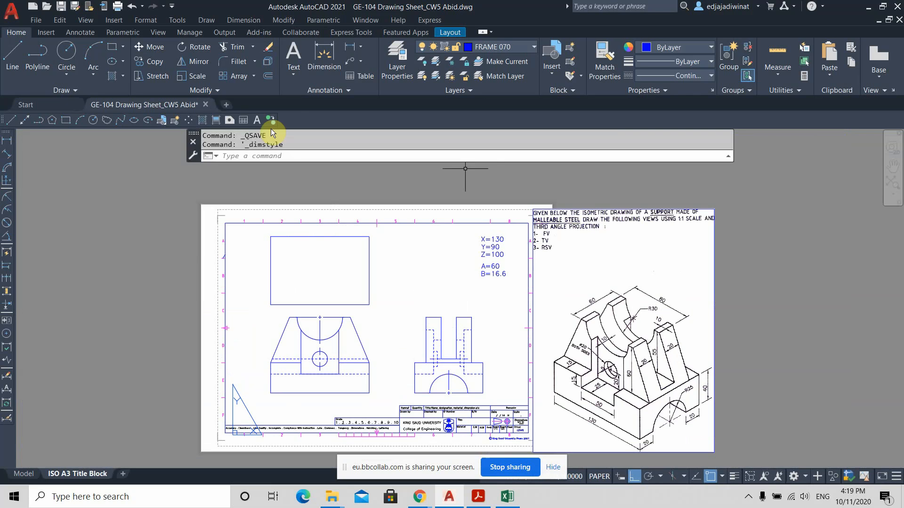
pyautogui.click(267, 61)
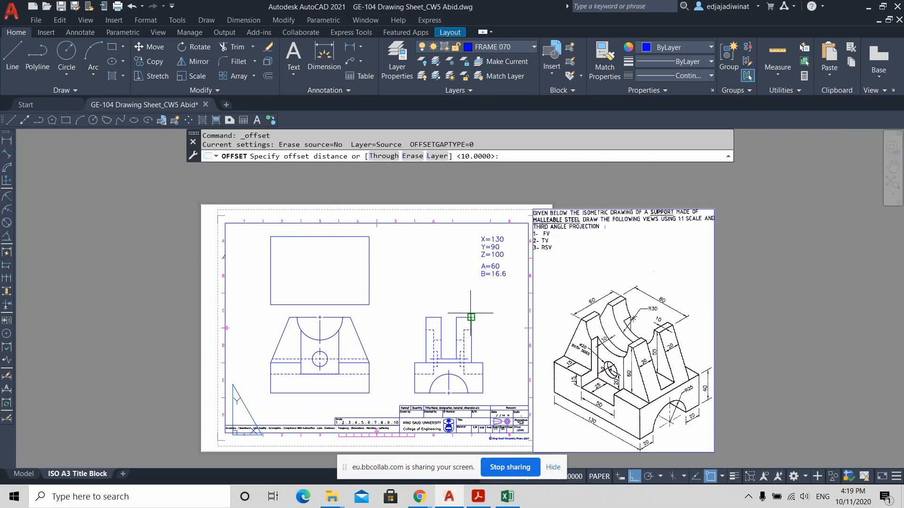
pyautogui.scroll(2, 471, 311)
pyautogui.scroll(-2, 721, 403)
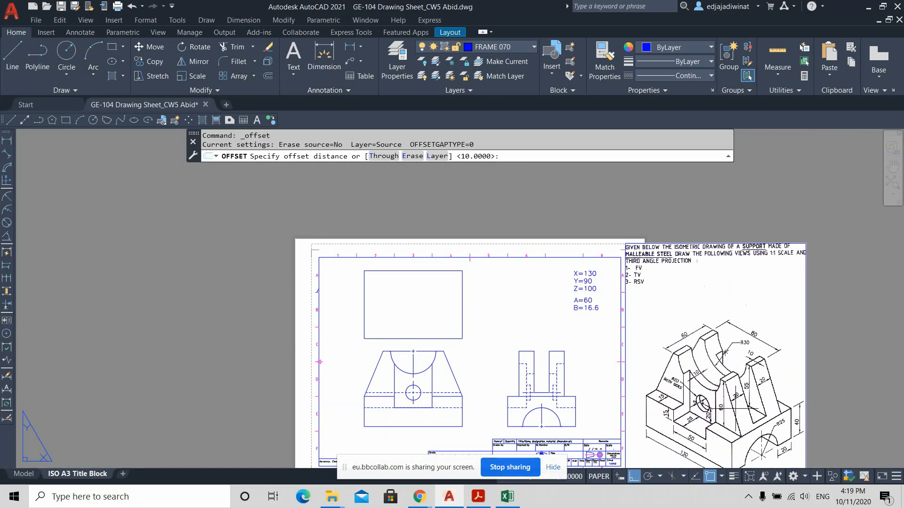
pyautogui.moveTo(724, 388); pyautogui.dragTo(698, 360, button='middle')
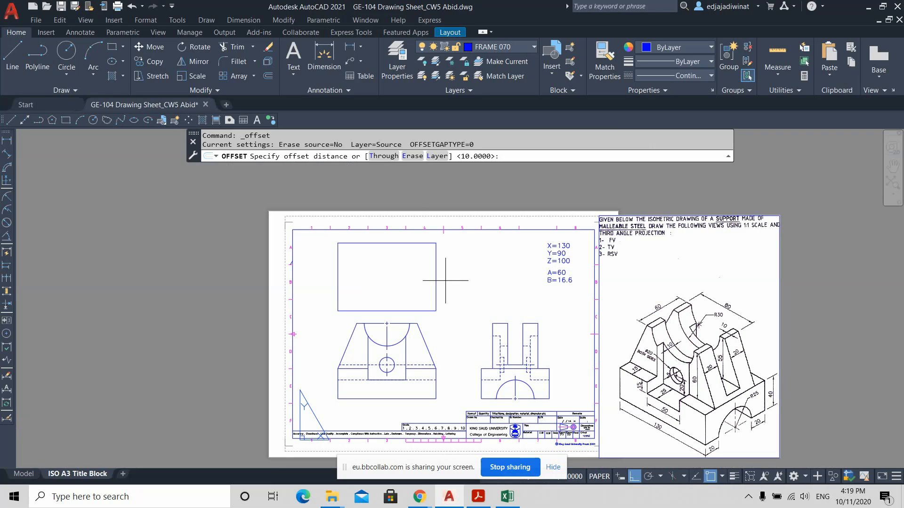
pyautogui.press('Escape')
# Draw a horizontal line across the top view rectangle, connecting the midpoints of its two vertical sides
pyautogui.click(12, 62)
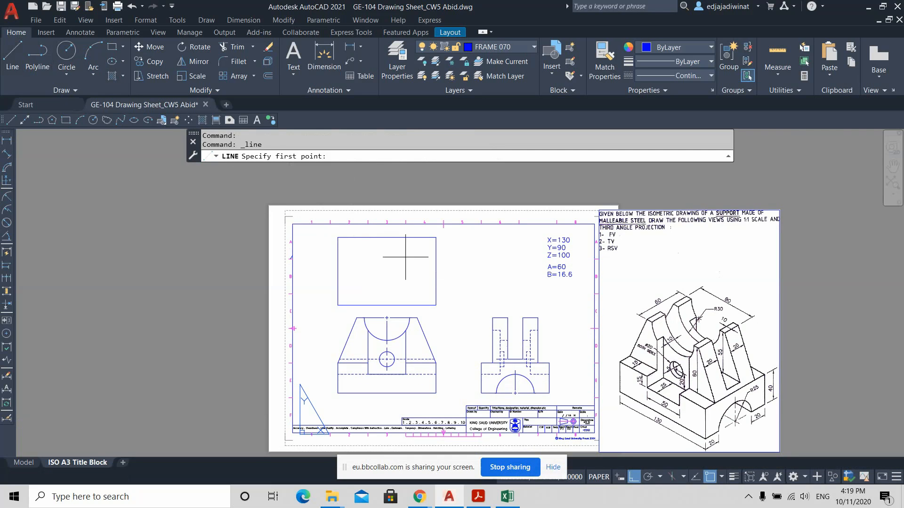
pyautogui.click(435, 271)
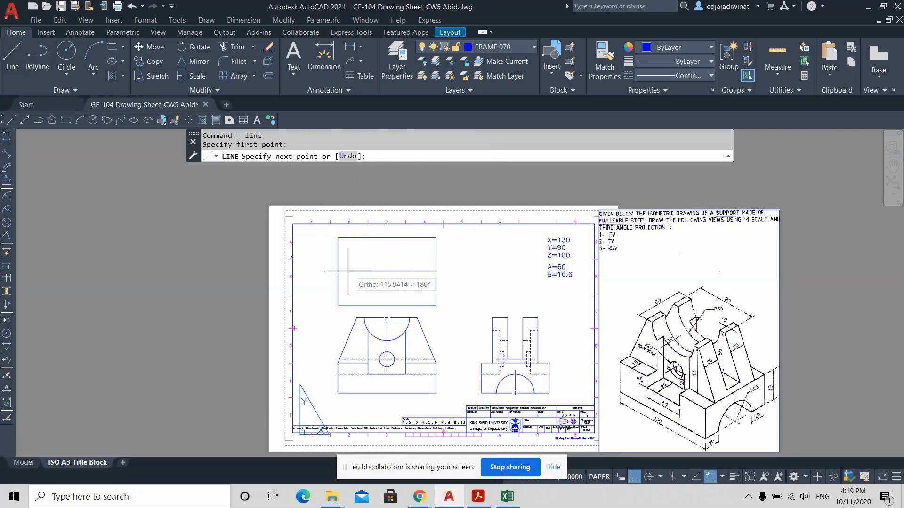
pyautogui.click(338, 272)
pyautogui.press('Escape')
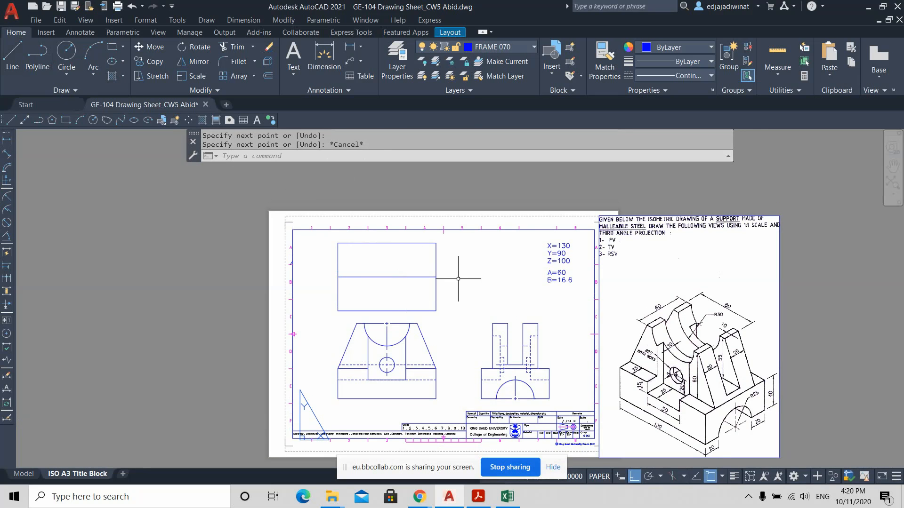
# Offset the top view's horizontal middle line by 25 mm, once upward and once downward
pyautogui.moveTo(506, 300); pyautogui.dragTo(462, 302, button='middle')
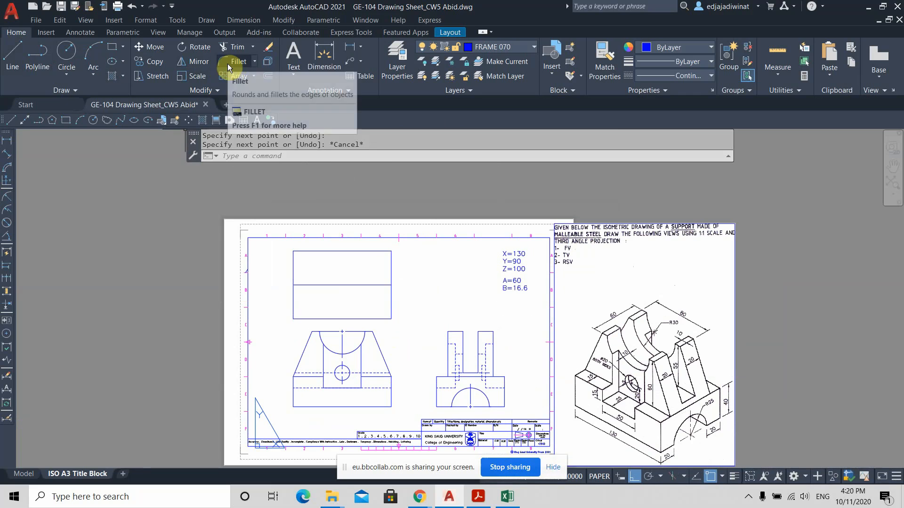
pyautogui.click(268, 75)
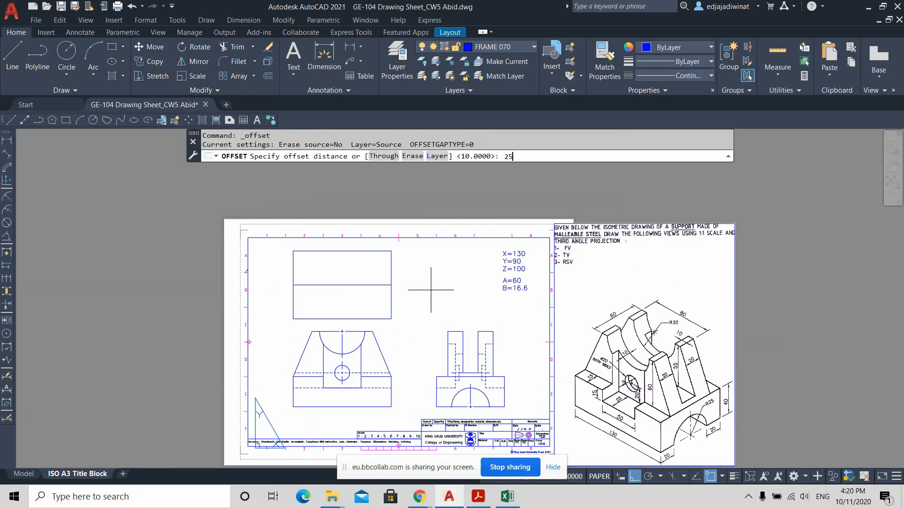
pyautogui.press('Return')
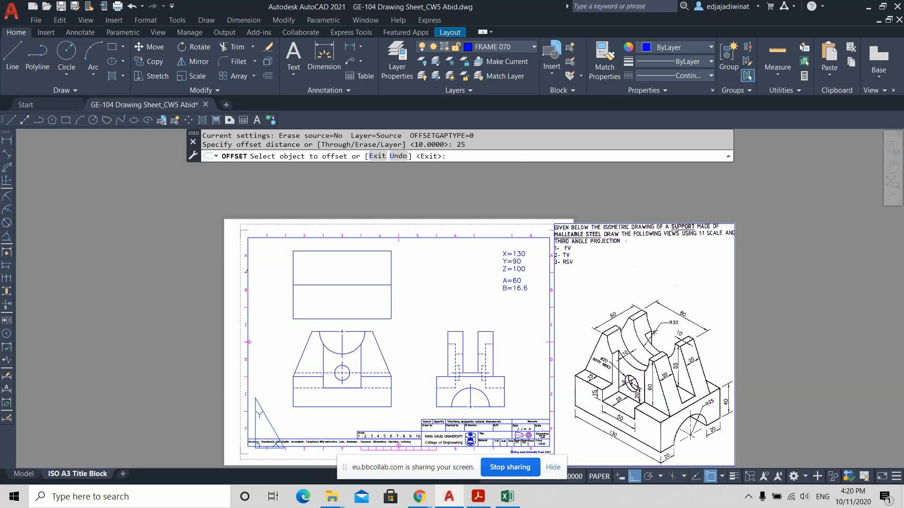
pyautogui.click(363, 285)
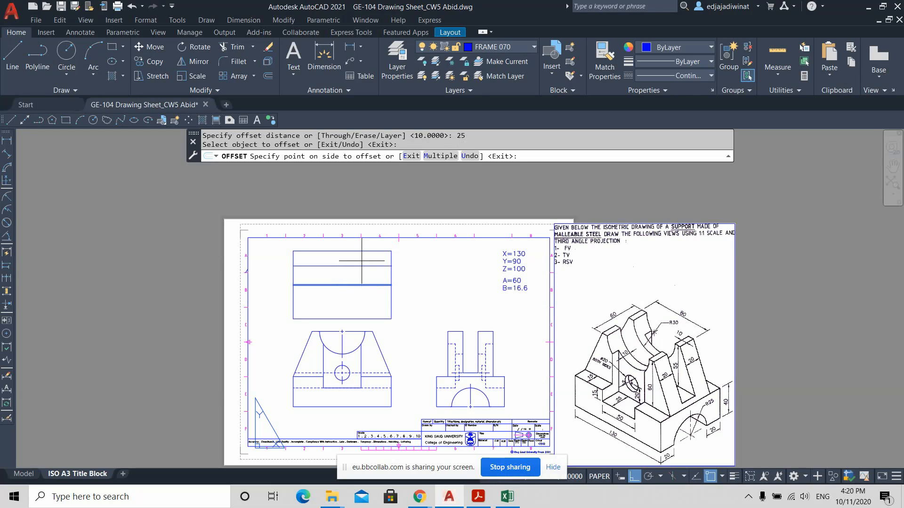
pyautogui.click(362, 260)
pyautogui.click(351, 283)
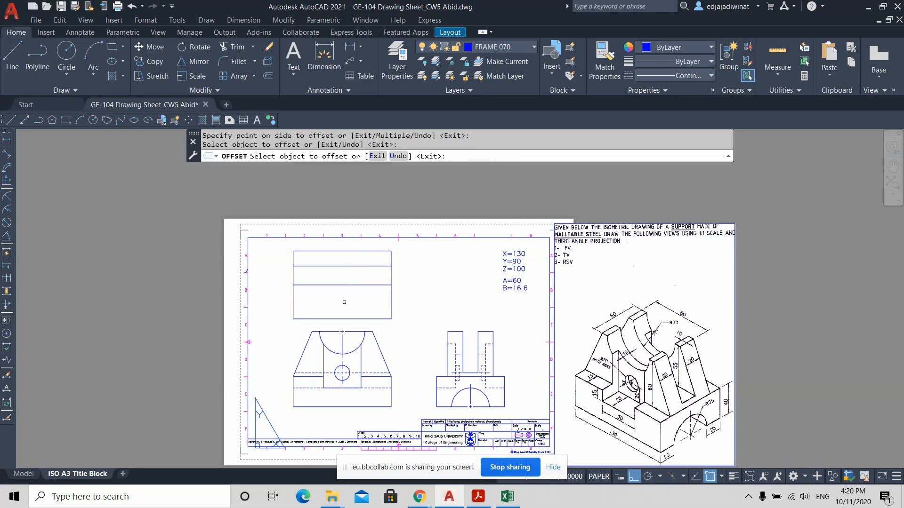
pyautogui.click(346, 285)
pyautogui.click(340, 296)
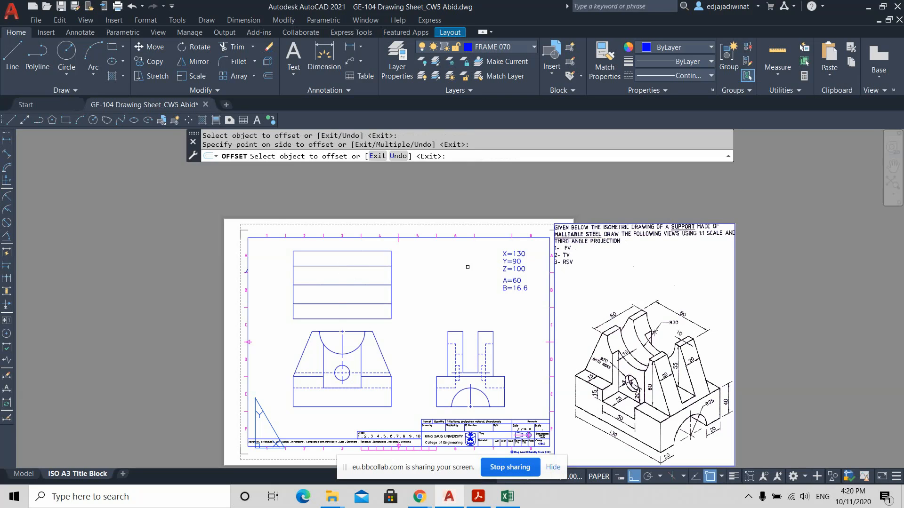
pyautogui.press('Escape')
# Delete the offset line above the middle line in the top view
pyautogui.scroll(2, 395, 318)
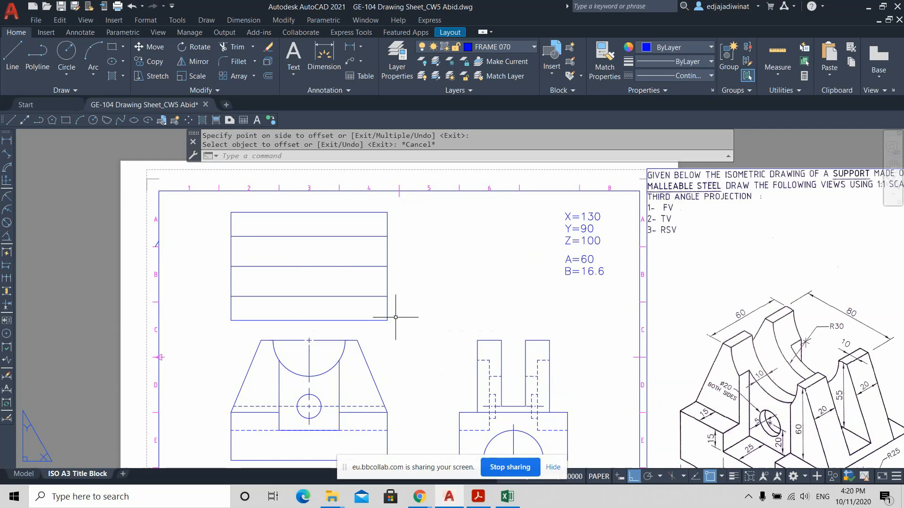
pyautogui.scroll(-2, 397, 317)
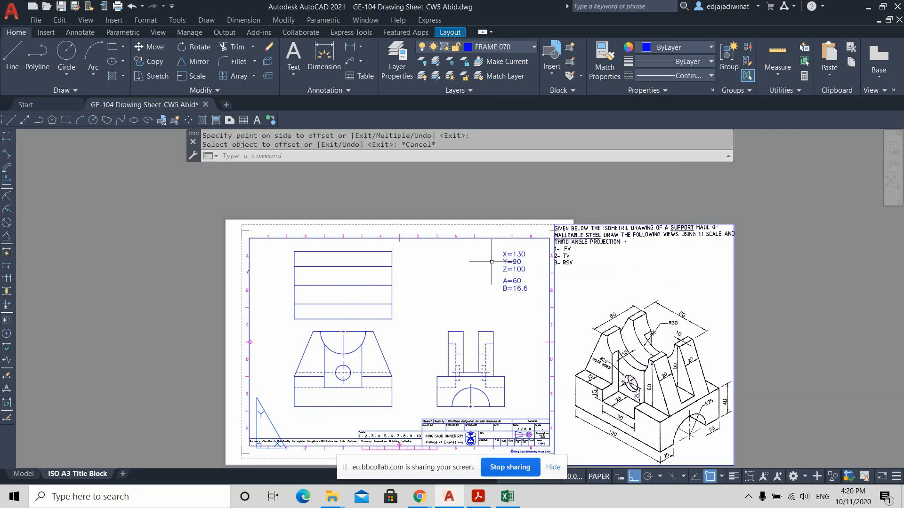
pyautogui.scroll(2, 417, 300)
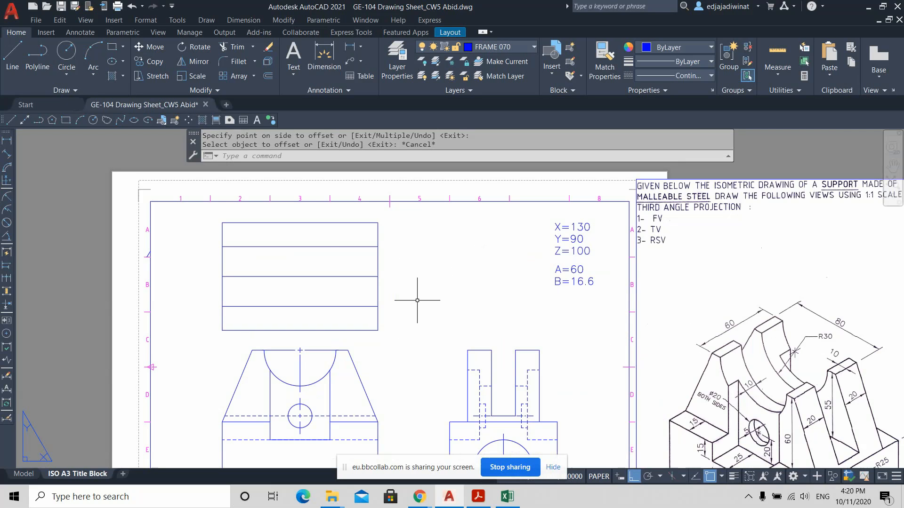
pyautogui.click(325, 256)
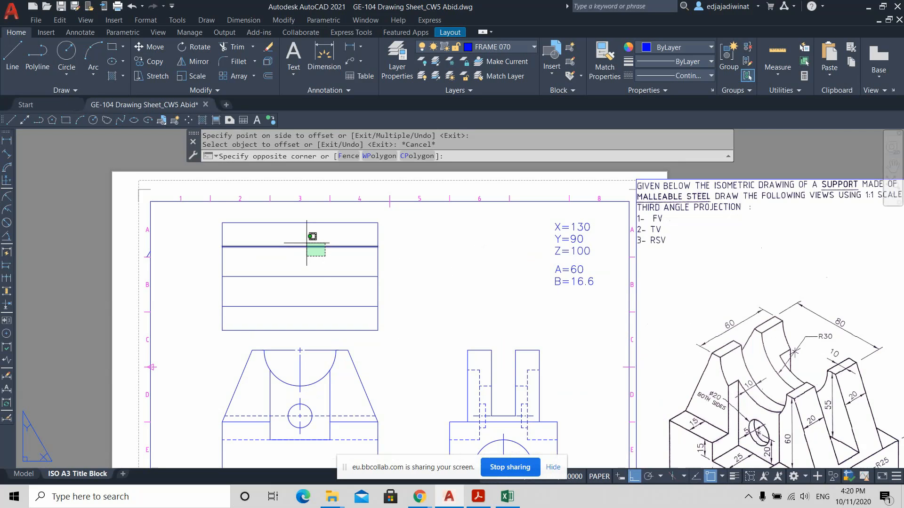
pyautogui.click(307, 244)
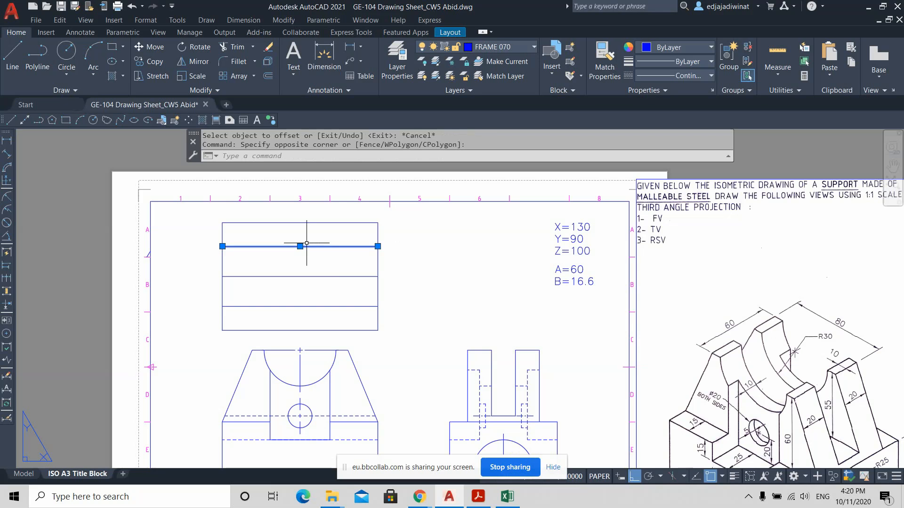
pyautogui.press('Delete')
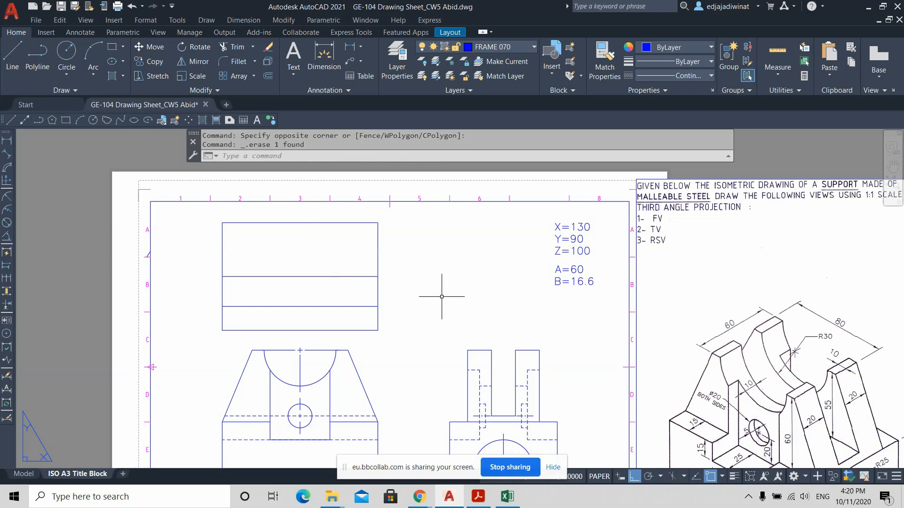
# Change the linetype of the offset line below the top view's middle line to HIDDEN2
pyautogui.scroll(-3, 445, 301)
pyautogui.scroll(1, 448, 311)
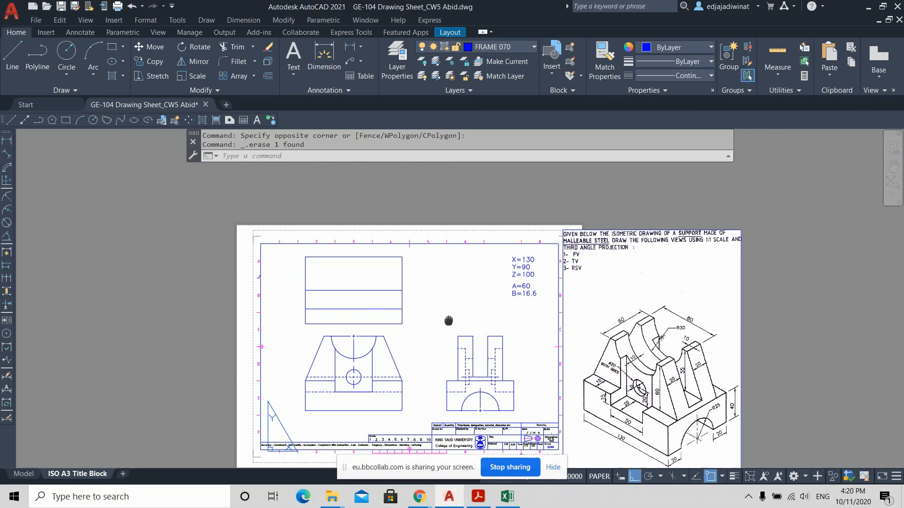
pyautogui.moveTo(448, 321); pyautogui.dragTo(470, 297, button='middle')
pyautogui.click(409, 284)
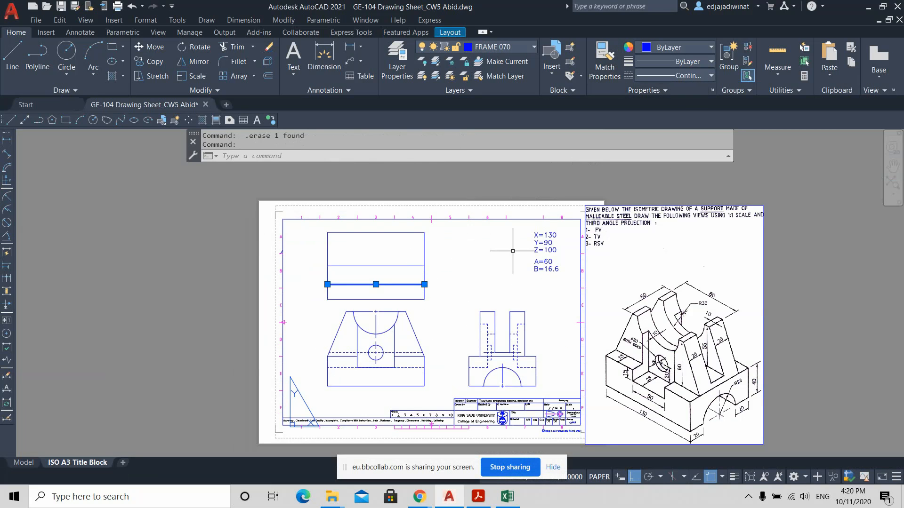
pyautogui.click(704, 80)
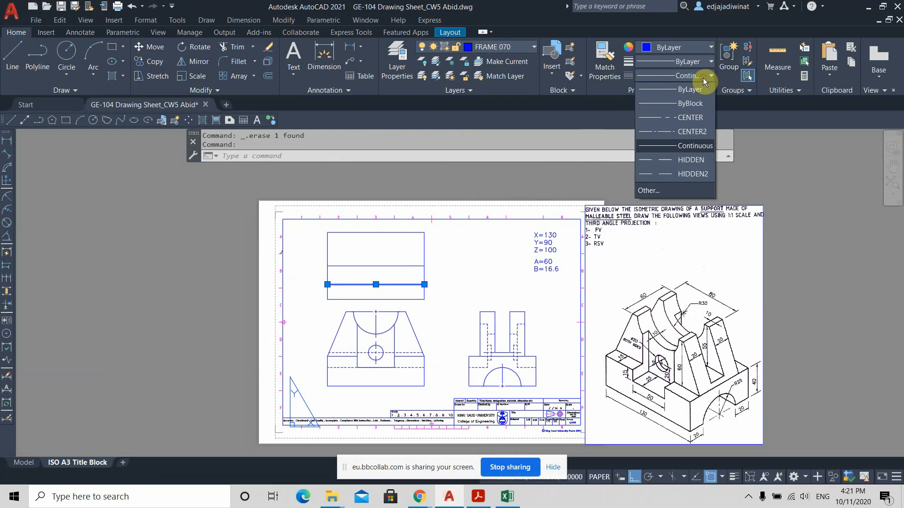
pyautogui.click(687, 176)
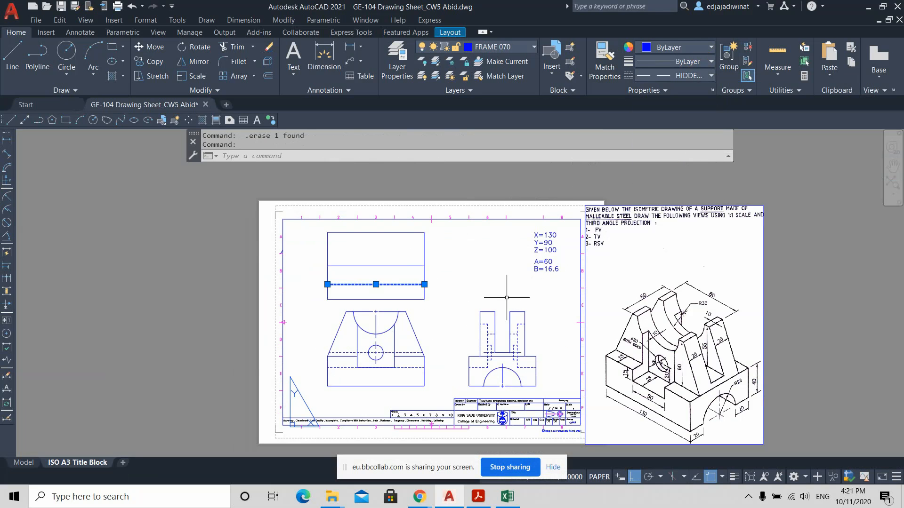
pyautogui.press('Escape')
pyautogui.scroll(-2, 504, 291)
pyautogui.scroll(2, 504, 290)
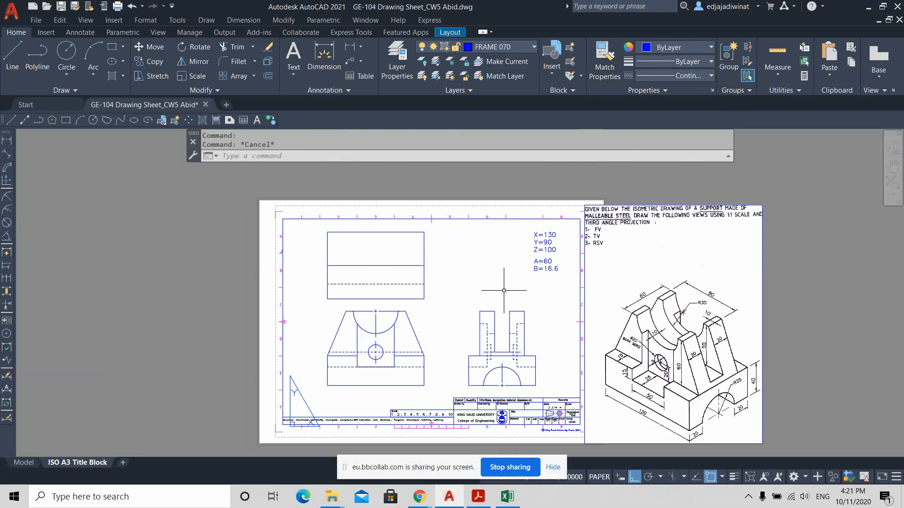
pyautogui.moveTo(477, 279); pyautogui.dragTo(469, 265, button='middle')
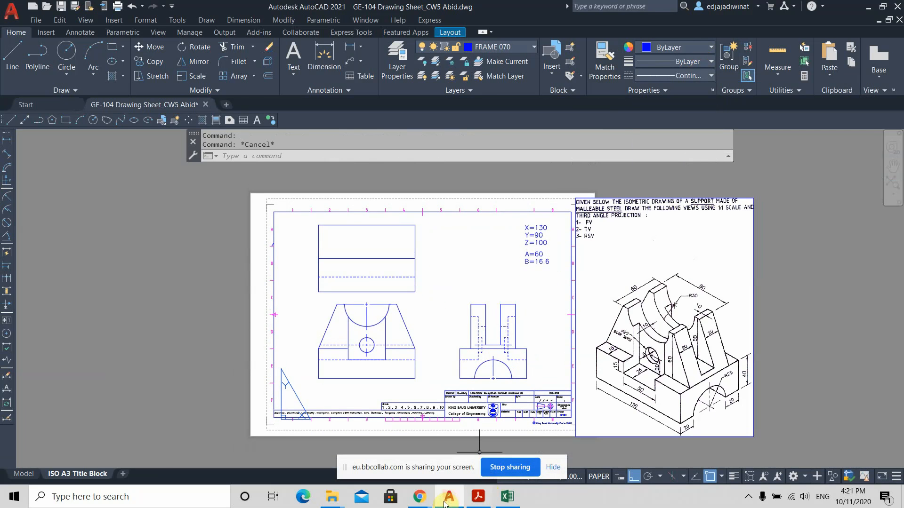
# Check the attendee list of the Blackboard Collaborate session in the browser and return to the AutoCAD drawing
pyautogui.click(451, 498)
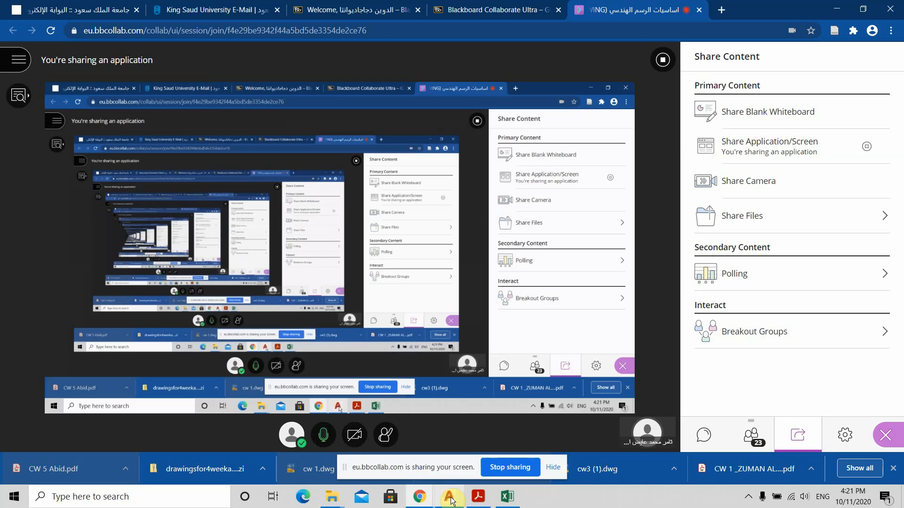
pyautogui.click(451, 498)
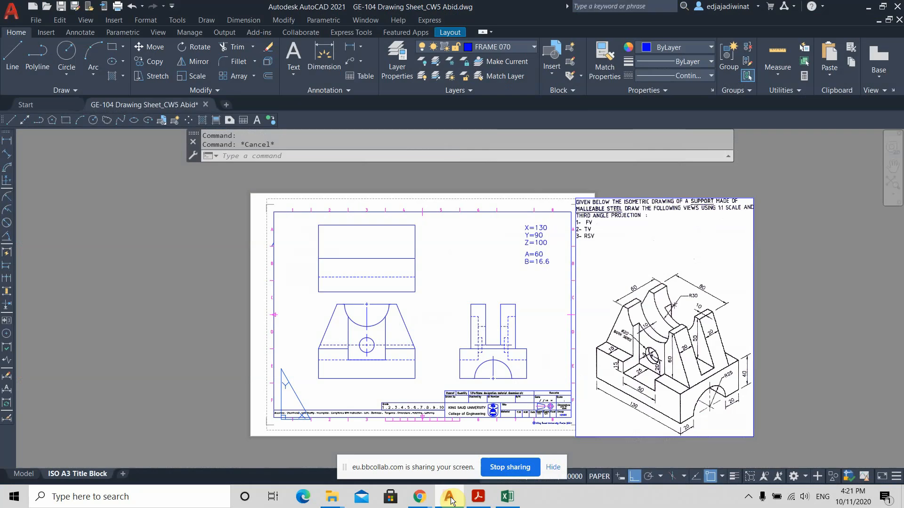
pyautogui.click(451, 498)
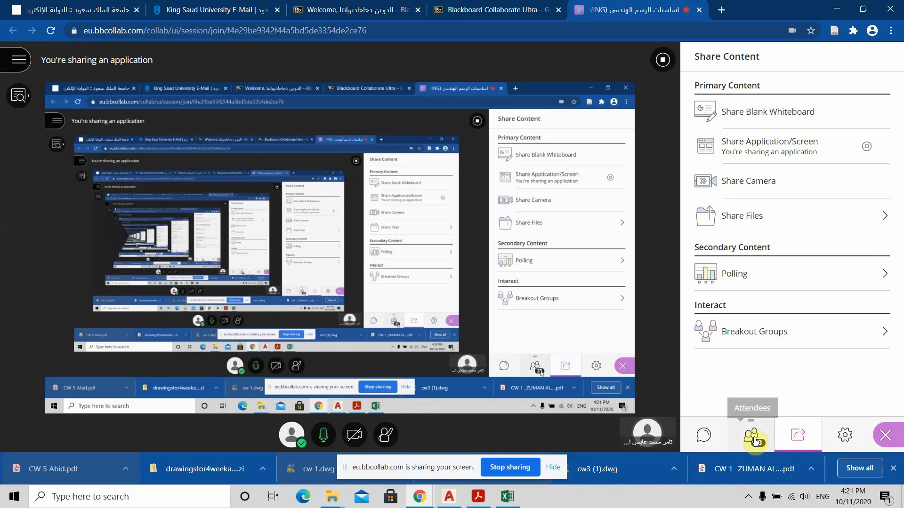
pyautogui.click(753, 441)
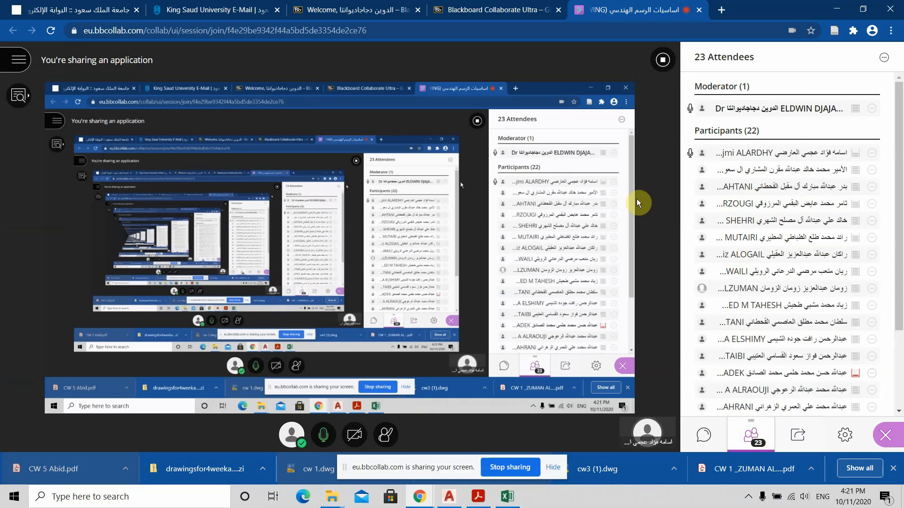
pyautogui.click(451, 499)
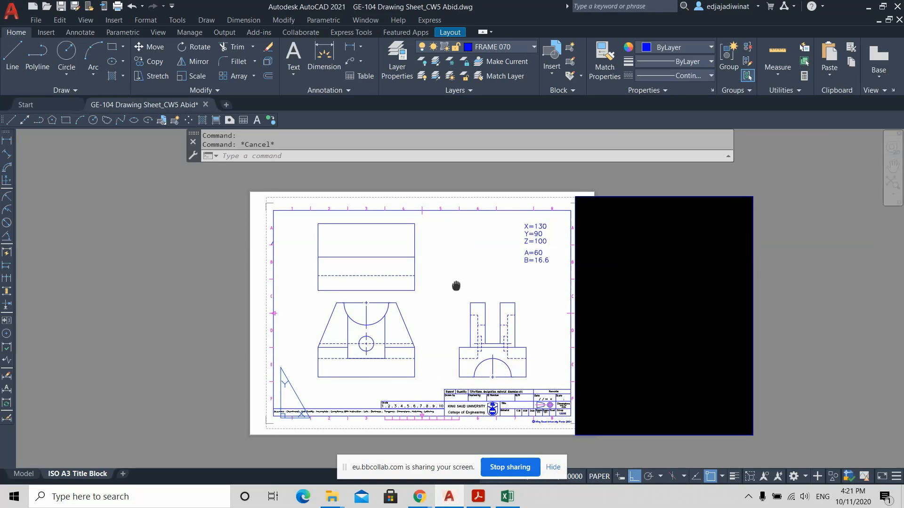
# Offset the top view's horizontal middle line 30 mm downward
pyautogui.moveTo(456, 285); pyautogui.dragTo(446, 255, button='middle')
pyautogui.scroll(2, 448, 262)
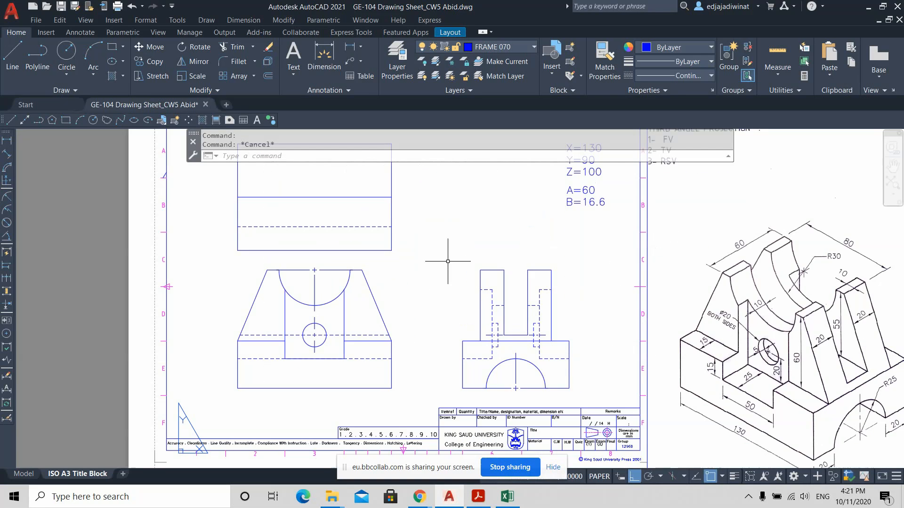
pyautogui.moveTo(458, 221)
pyautogui.mouseDown(button='middle')
pyautogui.moveTo(459, 256)
pyautogui.moveTo(428, 260)
pyautogui.mouseUp(button='middle')
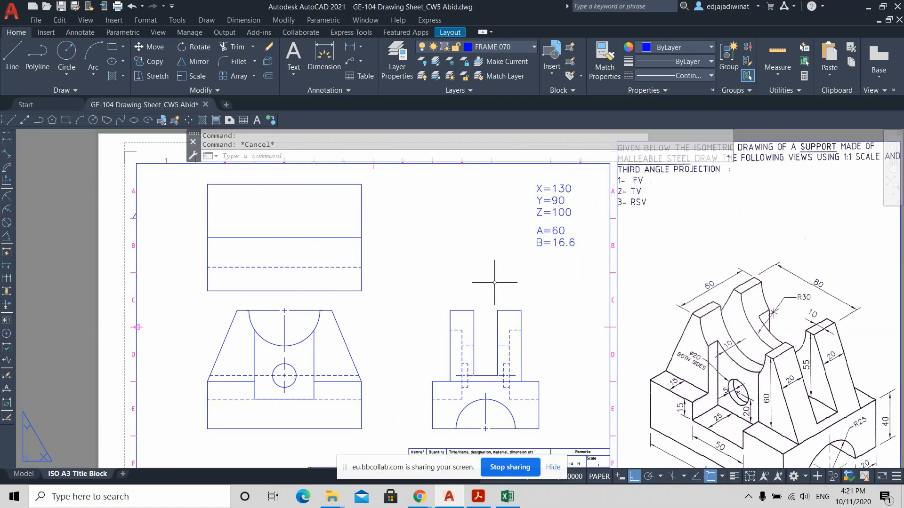
pyautogui.moveTo(448, 263); pyautogui.dragTo(444, 246, button='middle')
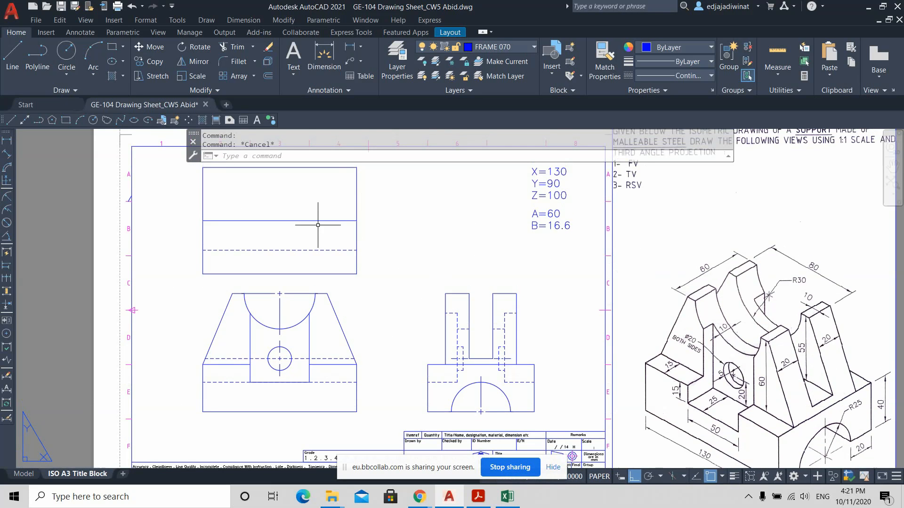
pyautogui.click(304, 221)
pyautogui.press('Escape')
pyautogui.click(268, 77)
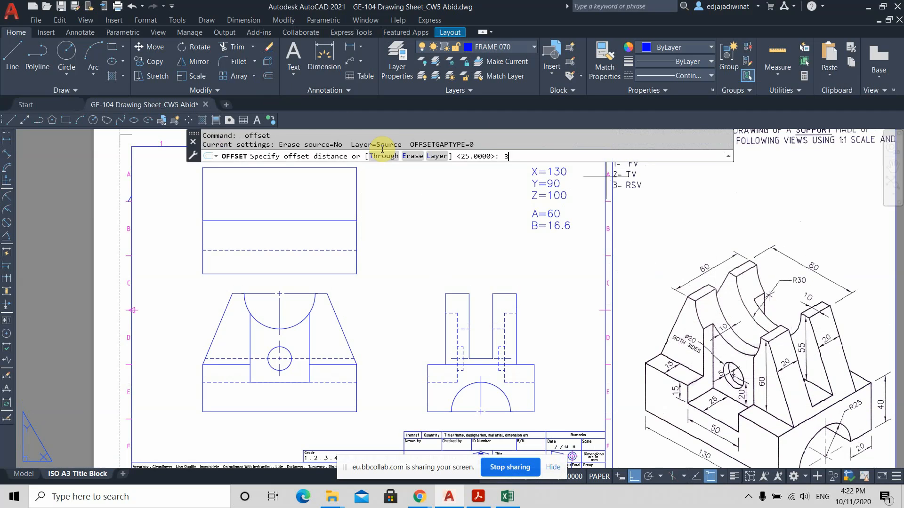
pyautogui.write('30')
pyautogui.press('Return')
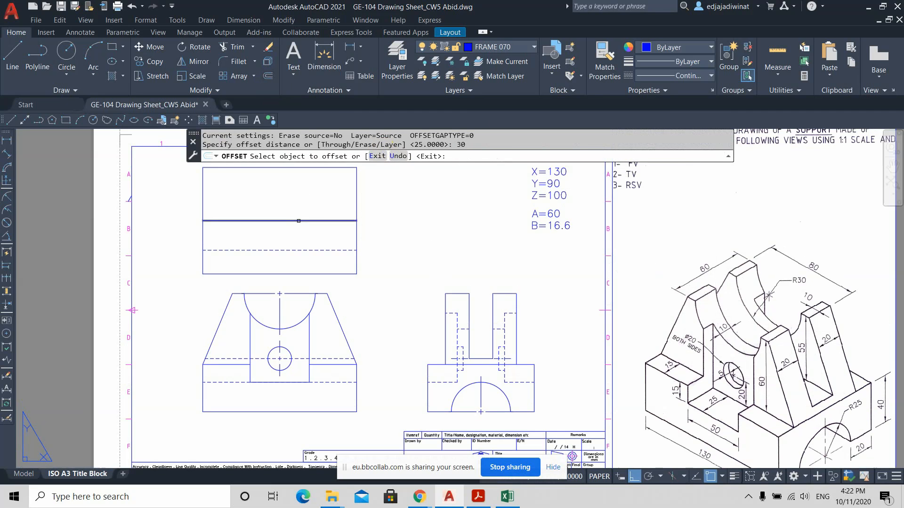
pyautogui.click(299, 221)
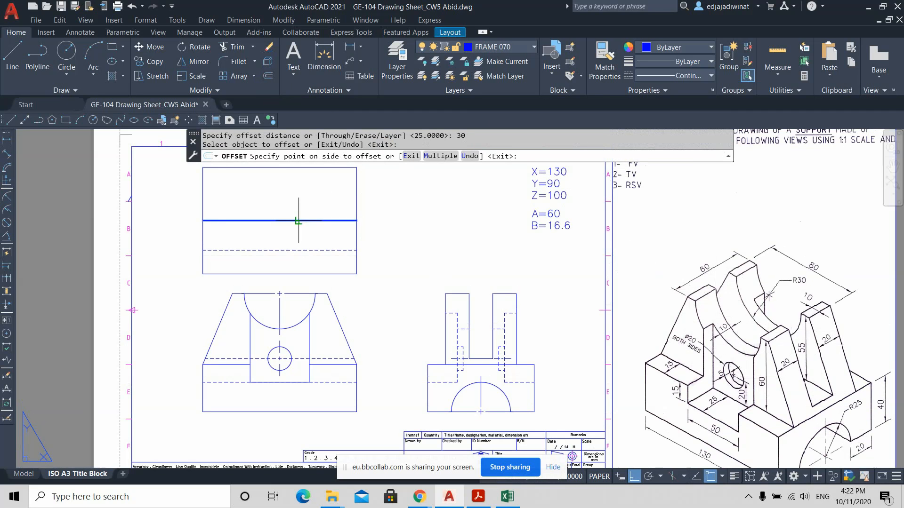
pyautogui.click(283, 265)
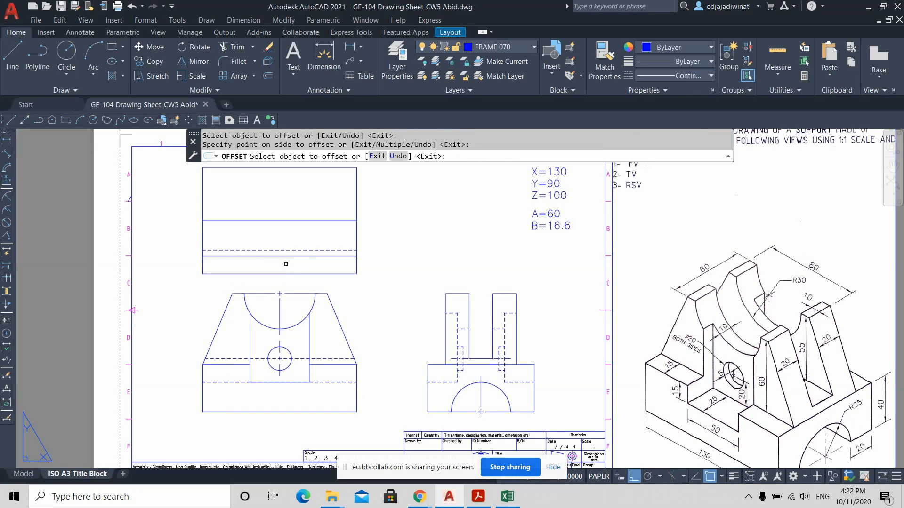
pyautogui.press('Return')
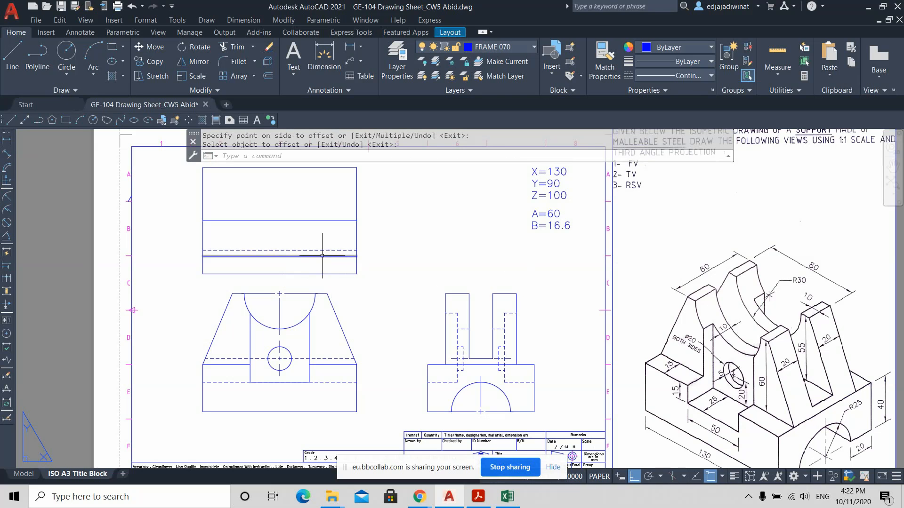
pyautogui.press('Return')
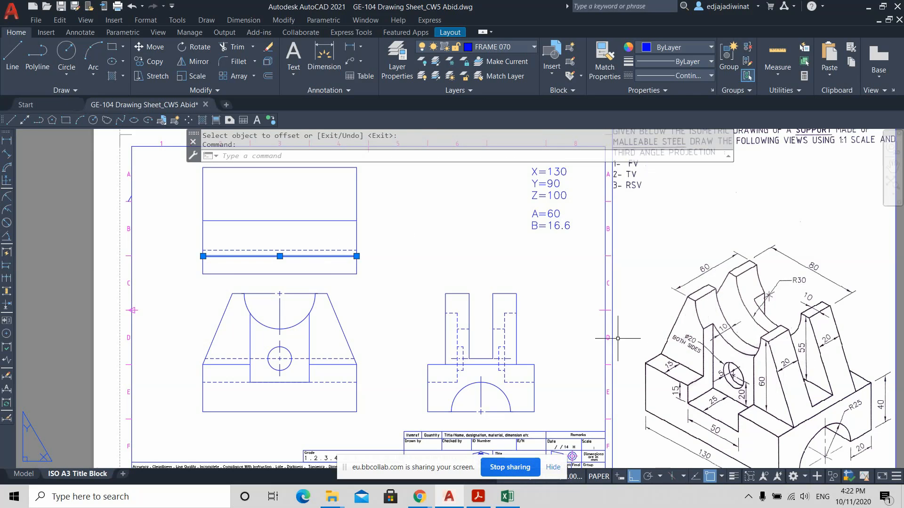
pyautogui.press('Escape')
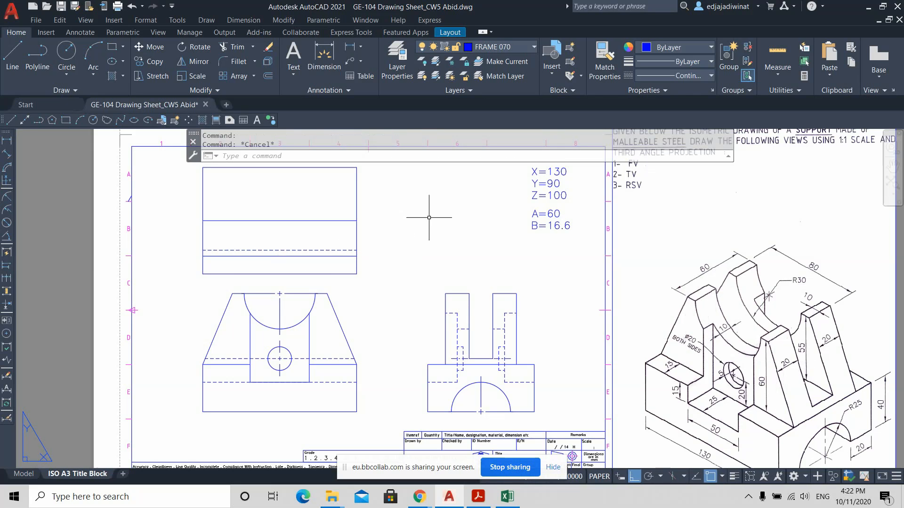
# Offset the solid line just below the top view's hidden line 20 mm upward, toward the middle line
pyautogui.click(271, 77)
pyautogui.press('Return')
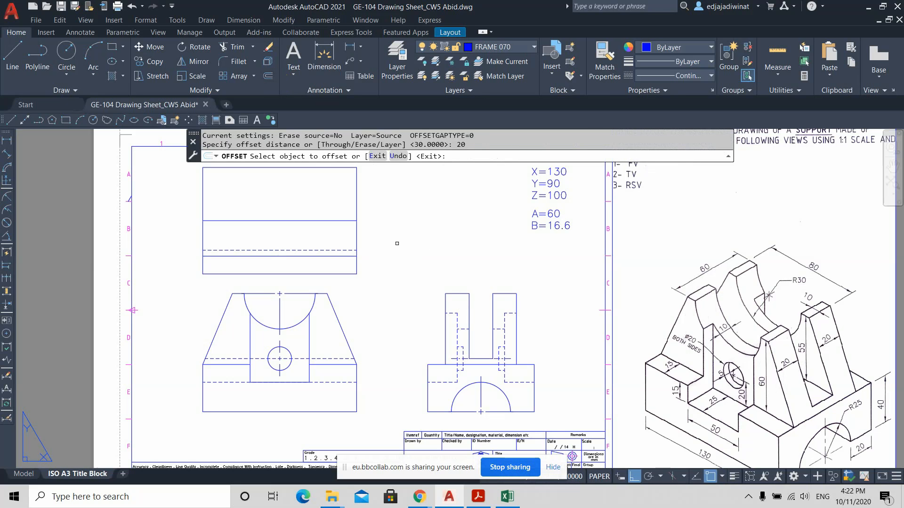
pyautogui.click(324, 256)
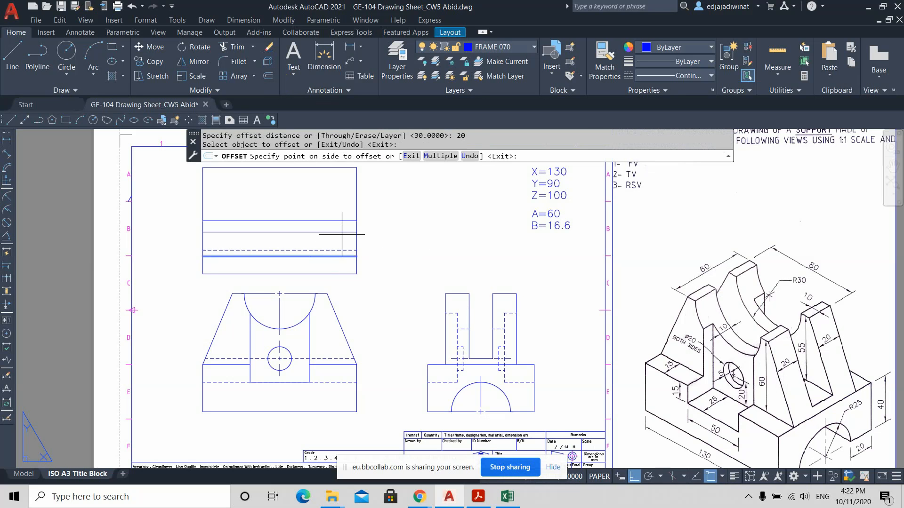
pyautogui.click(341, 234)
pyautogui.press('Escape')
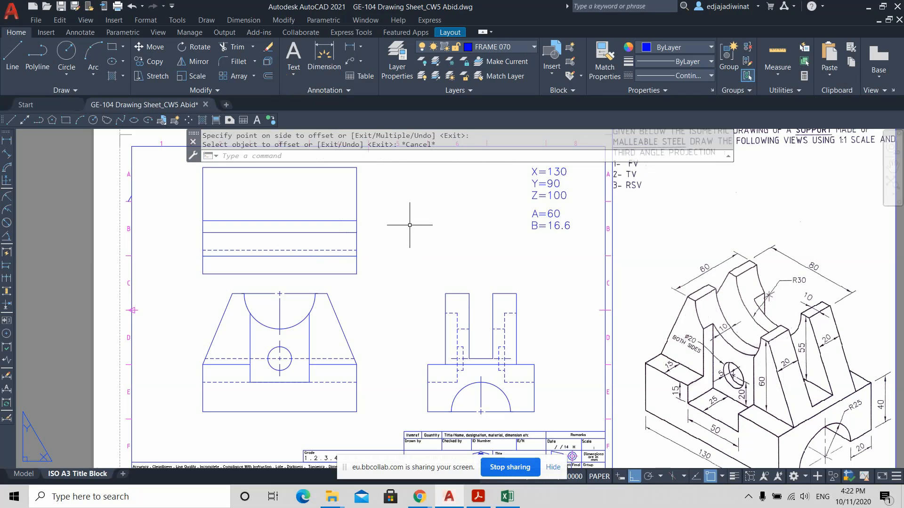
# Extend the top view's horizontal middle line 5 mm beyond the outline at both ends
pyautogui.click(342, 219)
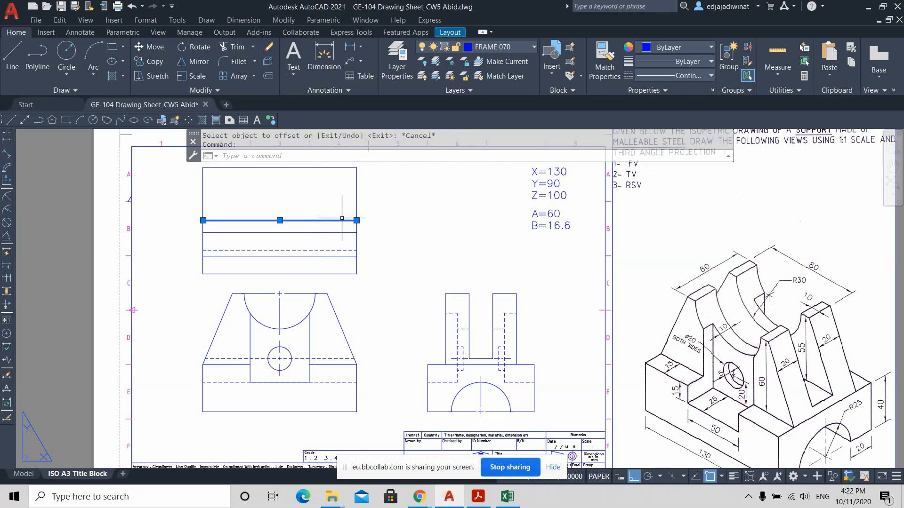
pyautogui.click(356, 220)
pyautogui.write('5')
pyautogui.press('Return')
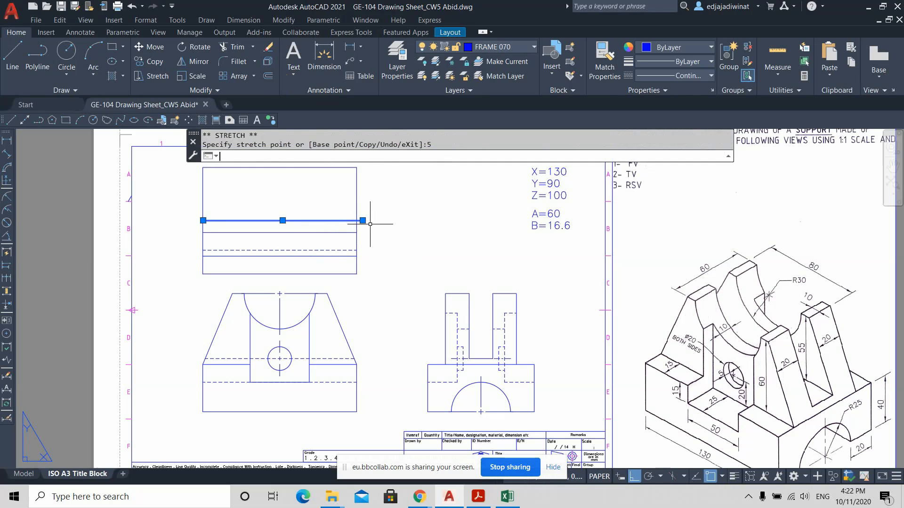
pyautogui.click(203, 220)
pyautogui.write('5')
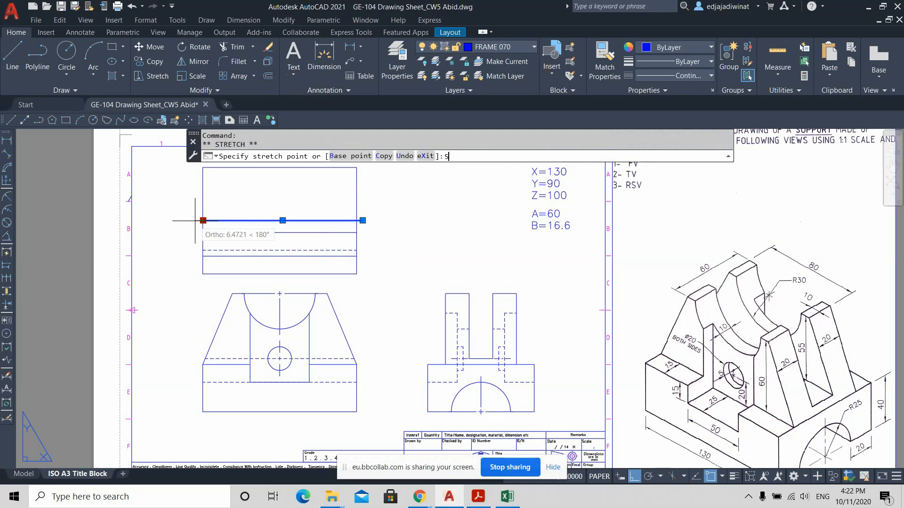
pyautogui.press('Return')
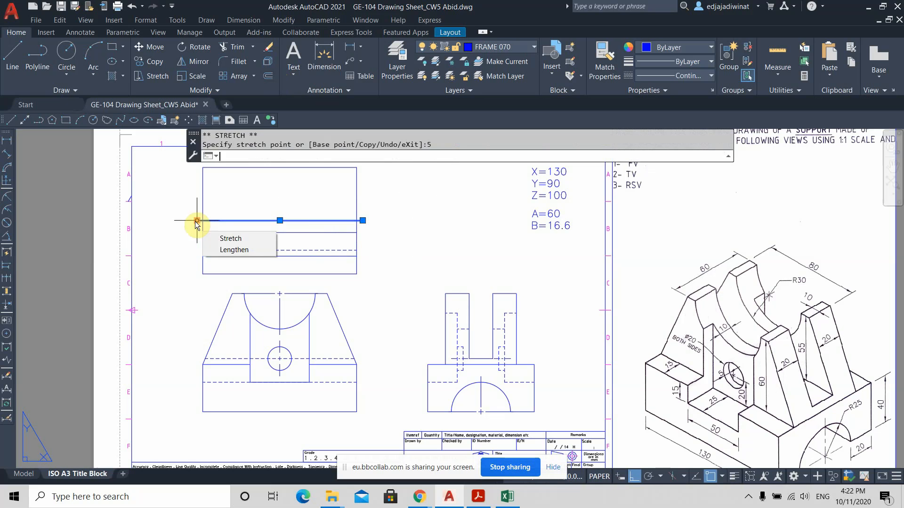
# Change the linetype of the top view's extended middle line to a dash-dot center line
pyautogui.click(699, 75)
pyautogui.click(692, 126)
pyautogui.press('Escape')
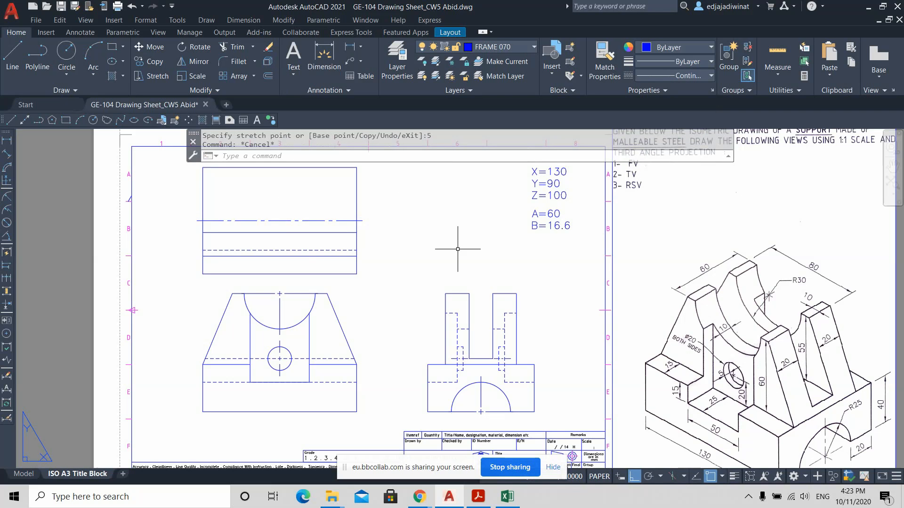
# Examine how the two offset lines in the top view and the front view's short top edges correspond to the isometric drawing
pyautogui.click(347, 235)
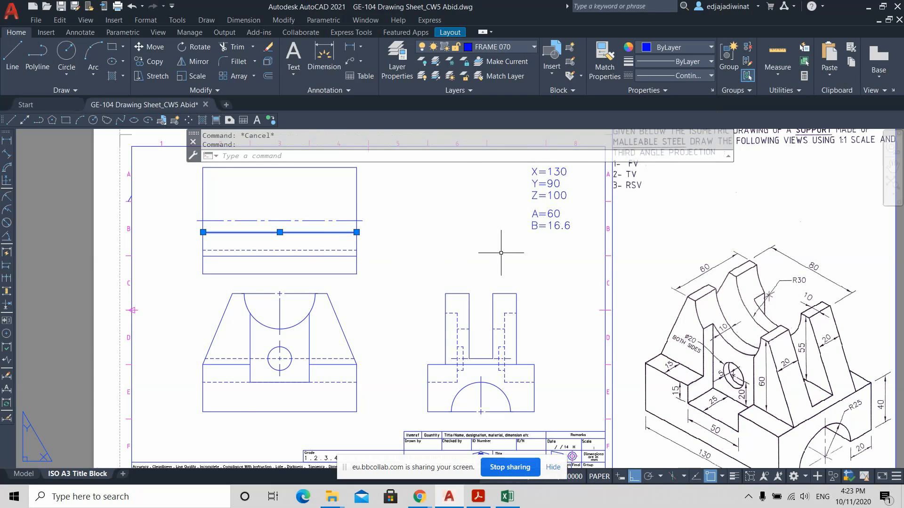
pyautogui.scroll(2, 502, 252)
pyautogui.scroll(-2, 504, 258)
pyautogui.moveTo(520, 249); pyautogui.dragTo(419, 277, button='middle')
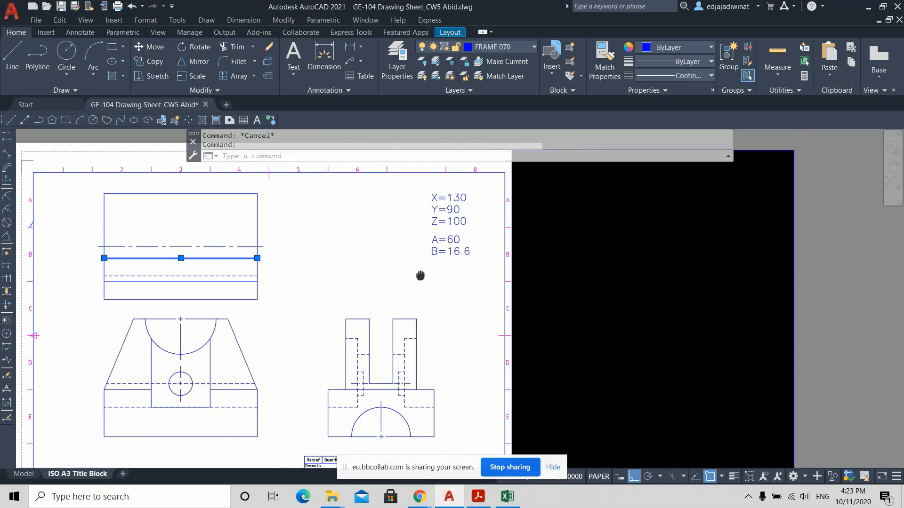
pyautogui.press('Escape')
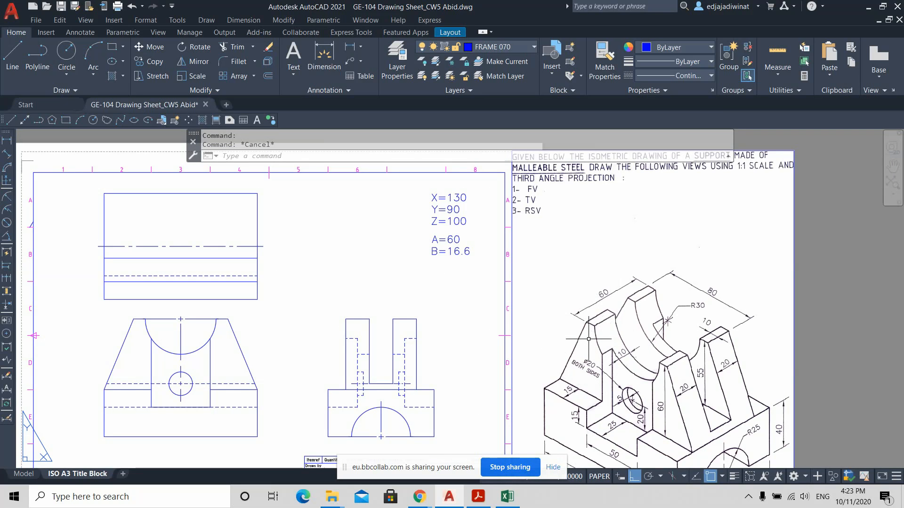
pyautogui.press('ctrl')
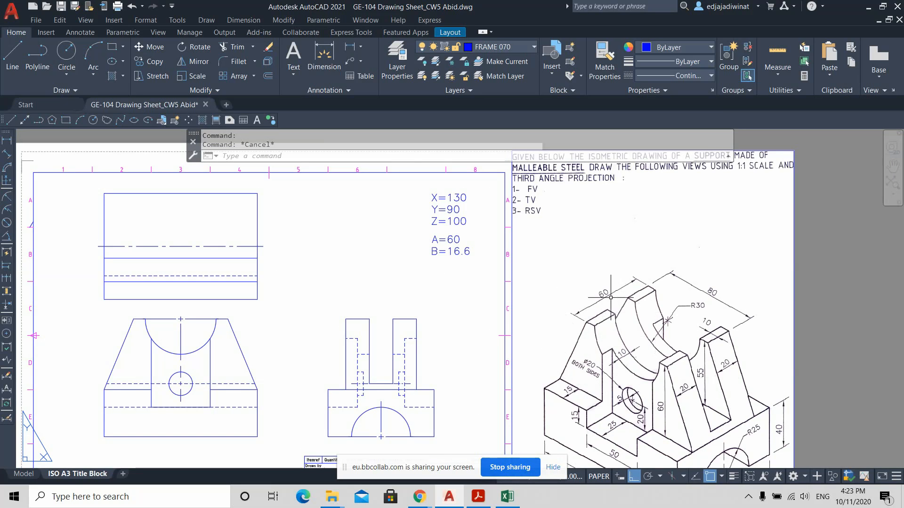
pyautogui.click(217, 282)
pyautogui.click(219, 258)
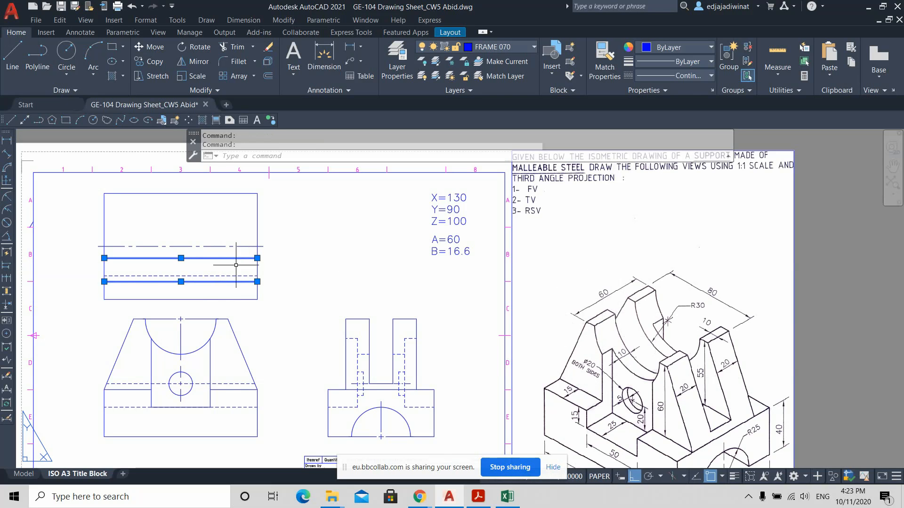
pyautogui.press('Escape')
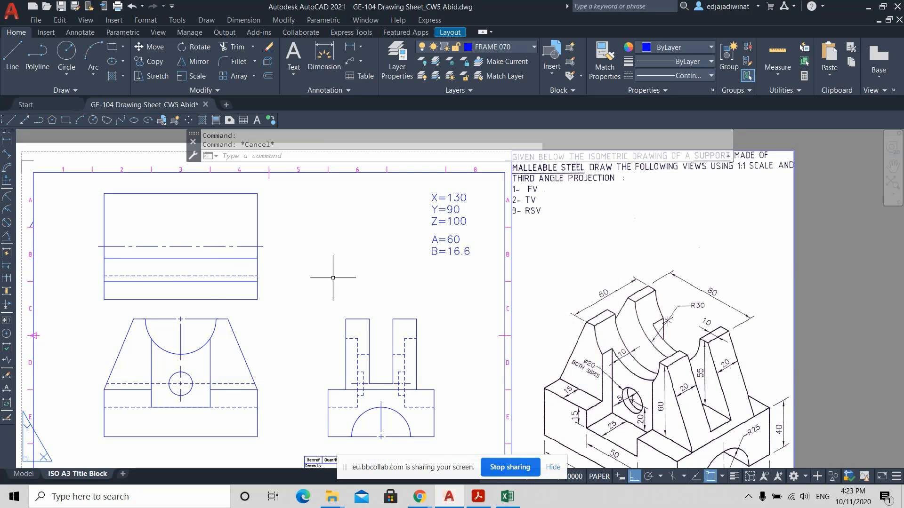
pyautogui.moveTo(329, 288); pyautogui.dragTo(352, 288, button='middle')
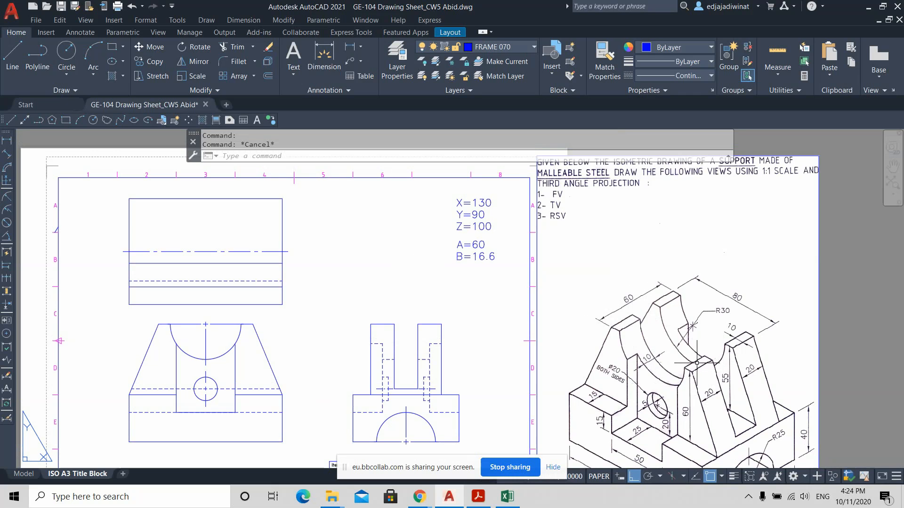
pyautogui.click(246, 324)
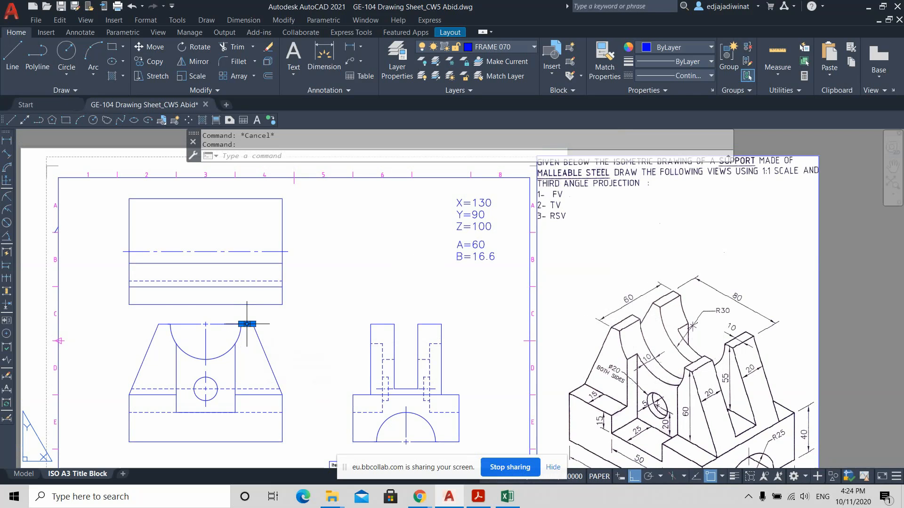
pyautogui.click(162, 324)
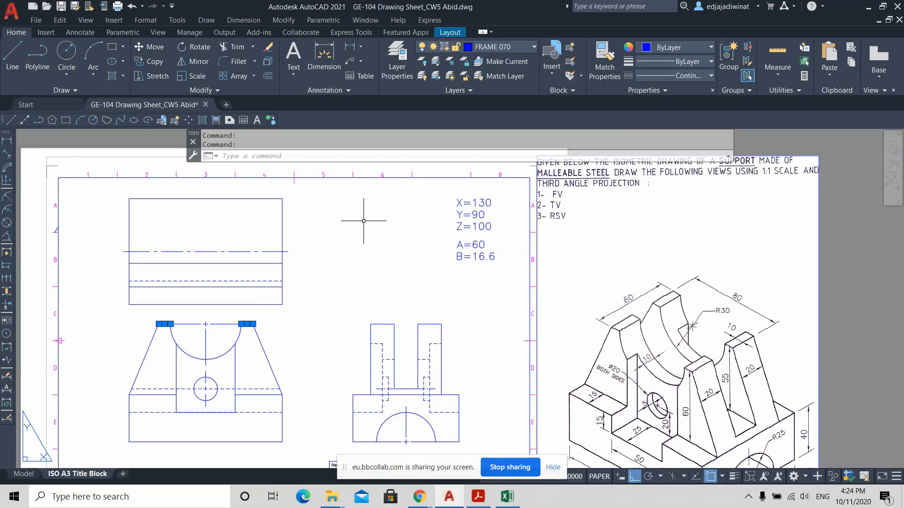
pyautogui.press('Escape')
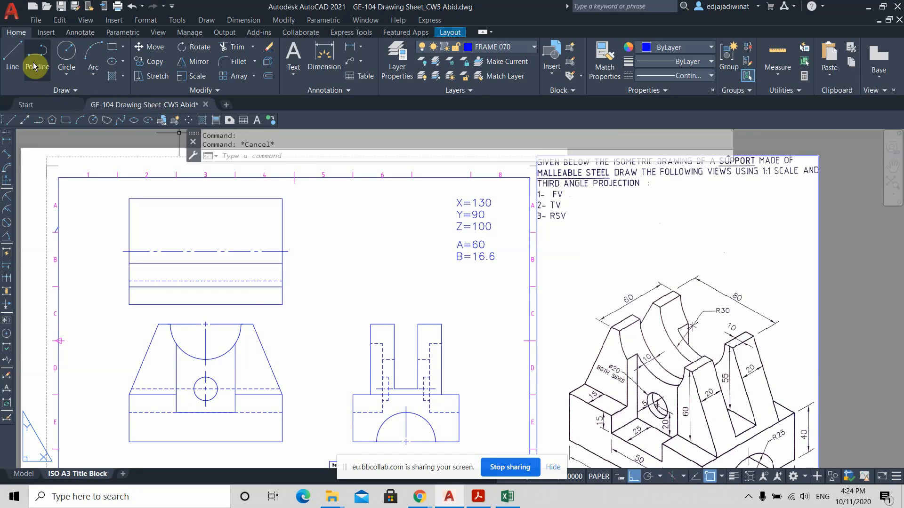
# Draw a vertical line from the outer right end of the front view's top edge up to the upper offset line in the top view
pyautogui.click(13, 59)
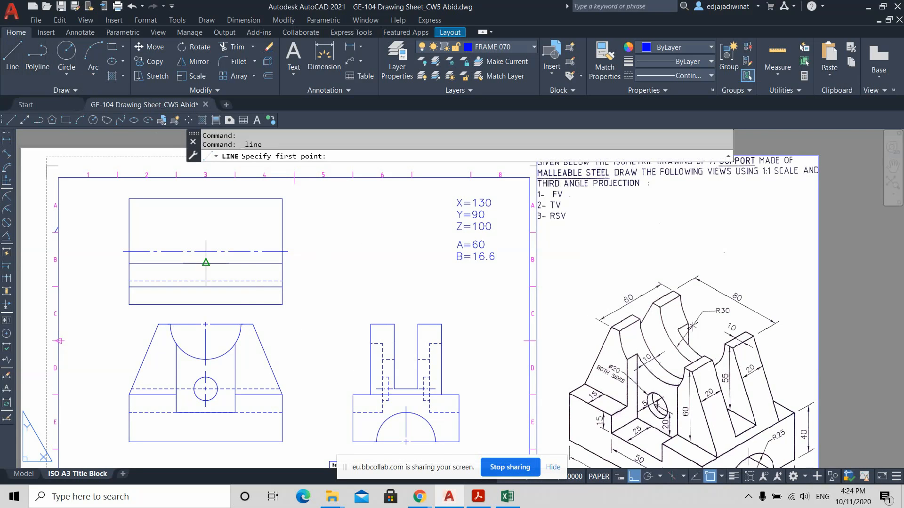
pyautogui.click(253, 323)
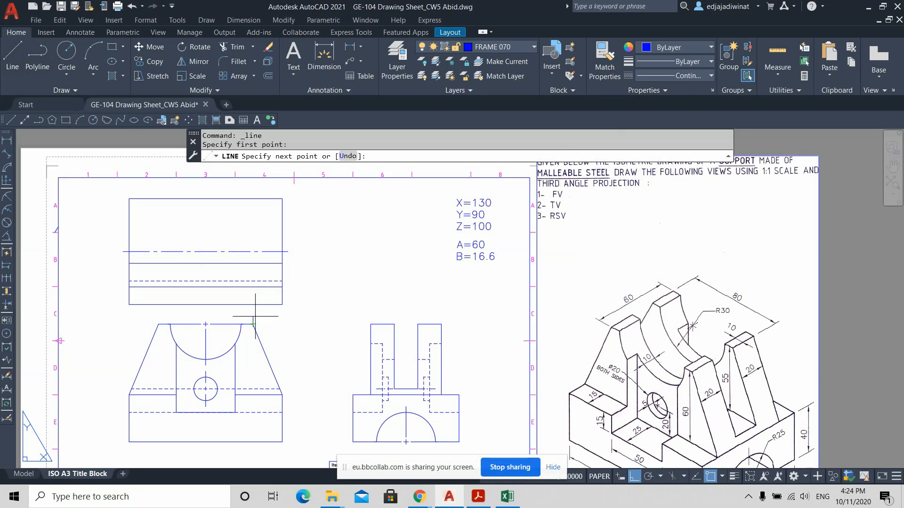
pyautogui.click(252, 263)
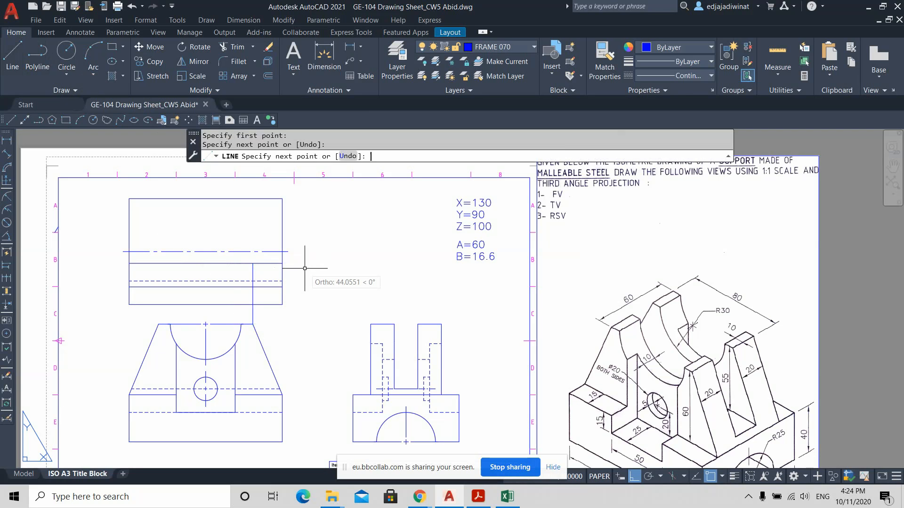
pyautogui.press('Return')
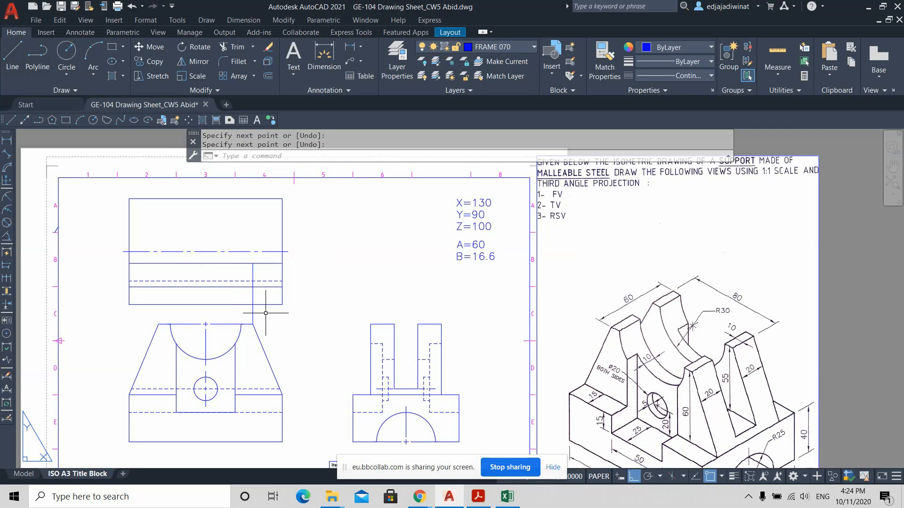
# Draw a vertical line from the right end of the front view's semicircular arc up to the upper offset line in the top view
pyautogui.click(7, 58)
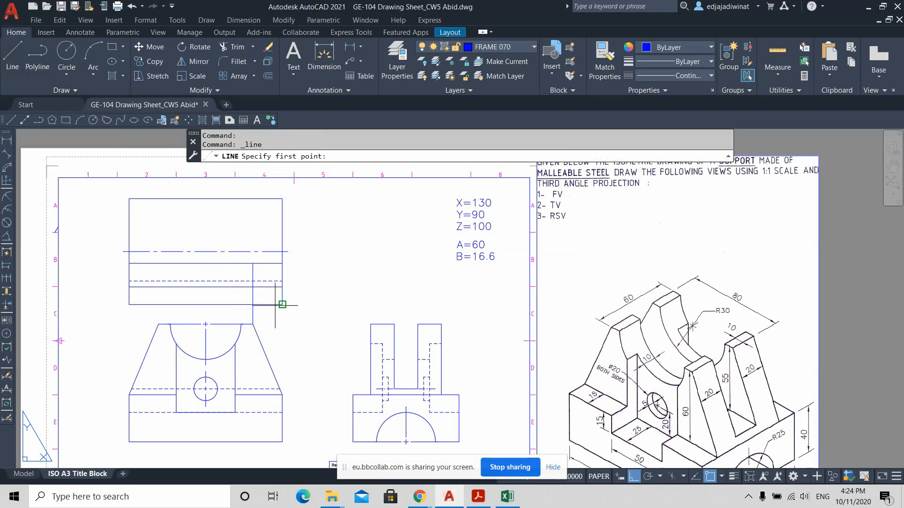
pyautogui.scroll(5, 238, 324)
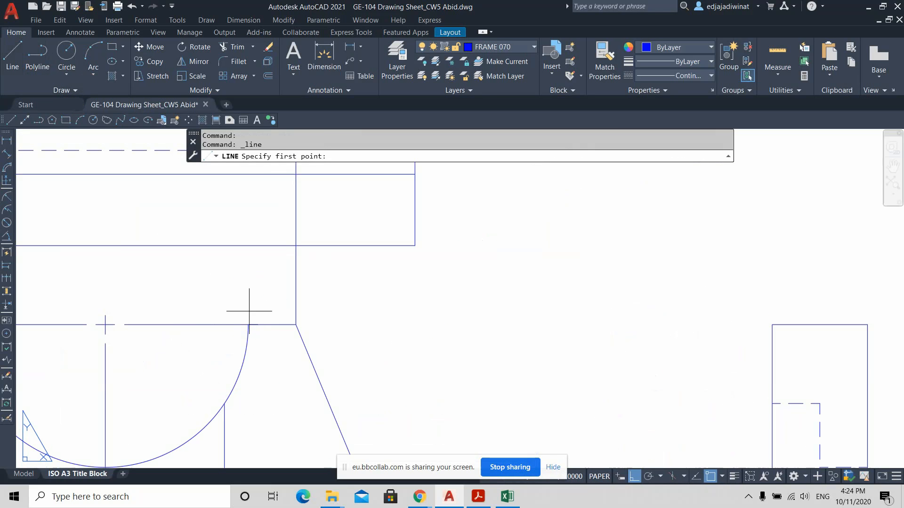
pyautogui.click(248, 324)
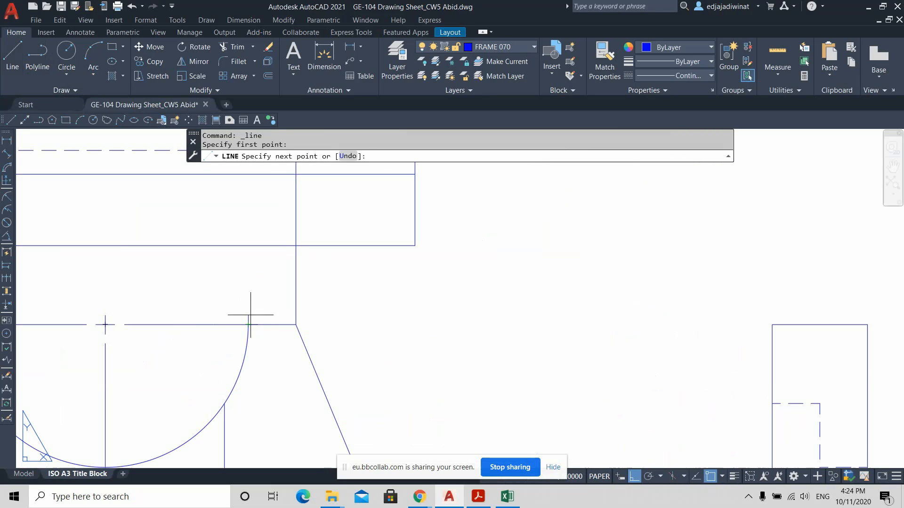
pyautogui.scroll(-3, 250, 264)
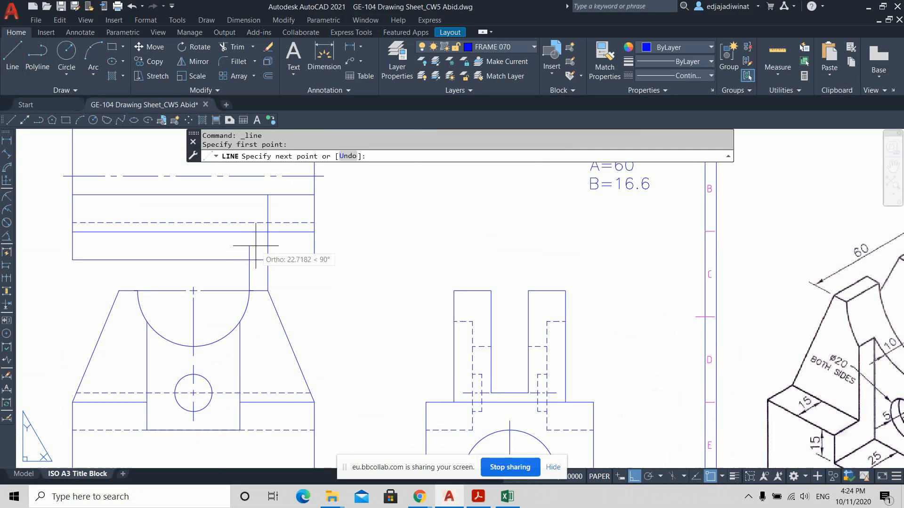
pyautogui.click(245, 196)
pyautogui.press('Return')
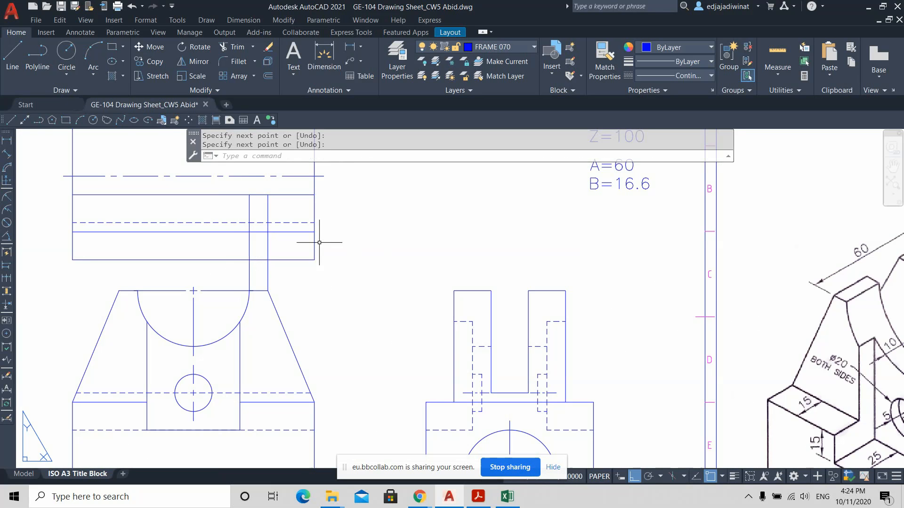
# Trim the two vertical projection lines below the lower solid offset line in the top view
pyautogui.scroll(-3, 316, 242)
pyautogui.scroll(3, 329, 250)
pyautogui.scroll(-2, 376, 282)
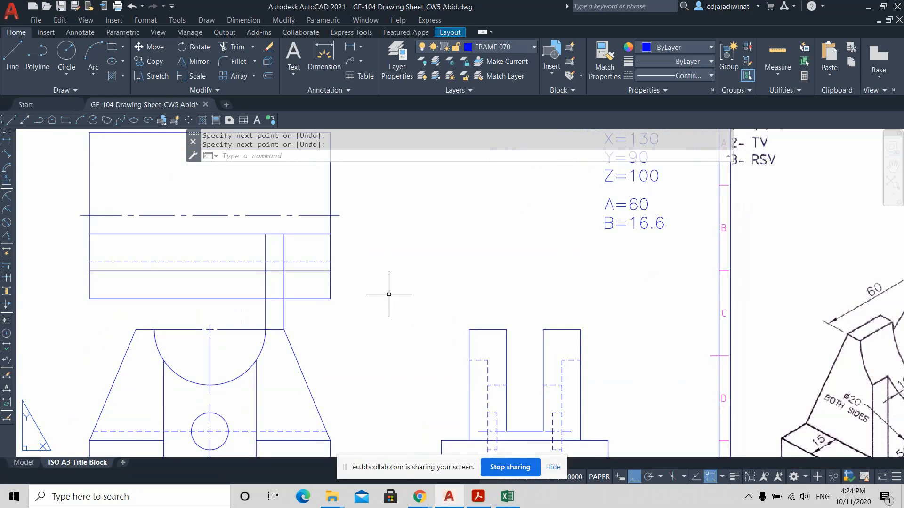
pyautogui.scroll(3, 380, 292)
pyautogui.scroll(-5, 379, 297)
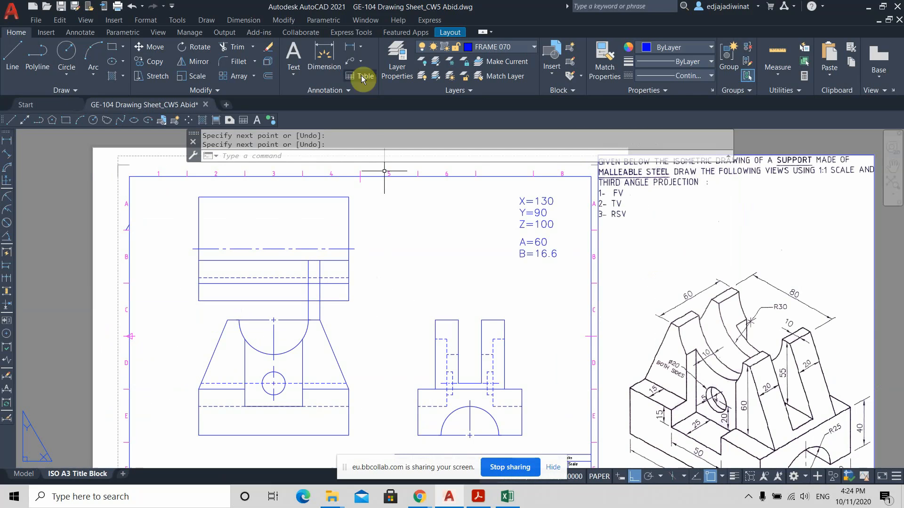
pyautogui.click(232, 47)
pyautogui.moveTo(346, 313)
pyautogui.mouseDown()
pyautogui.moveTo(311, 315)
pyautogui.moveTo(318, 309)
pyautogui.moveTo(302, 309)
pyautogui.moveTo(325, 295)
pyautogui.moveTo(302, 289)
pyautogui.mouseUp()
pyautogui.press('Escape')
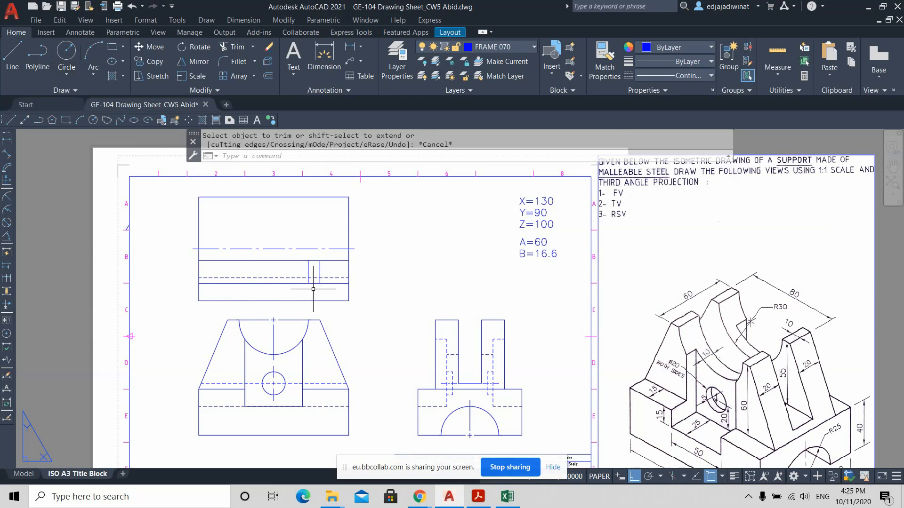
# Mirror the two short vertical rib lines about the top view's vertical middle axis, keeping the source lines
pyautogui.click(306, 265)
pyautogui.click(324, 277)
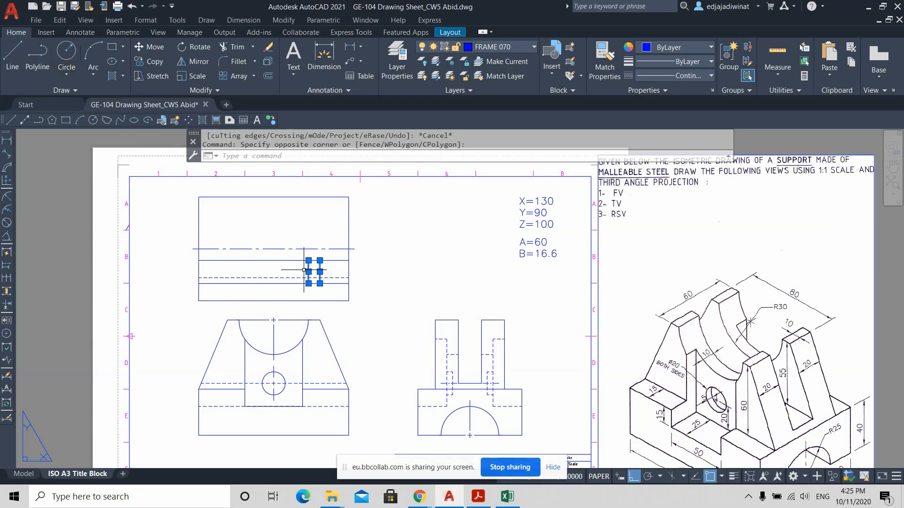
pyautogui.click(193, 61)
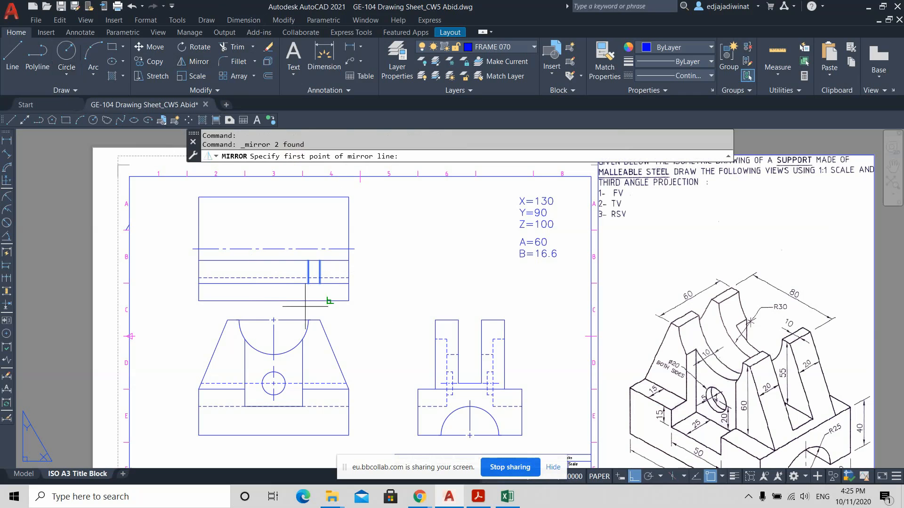
pyautogui.click(273, 299)
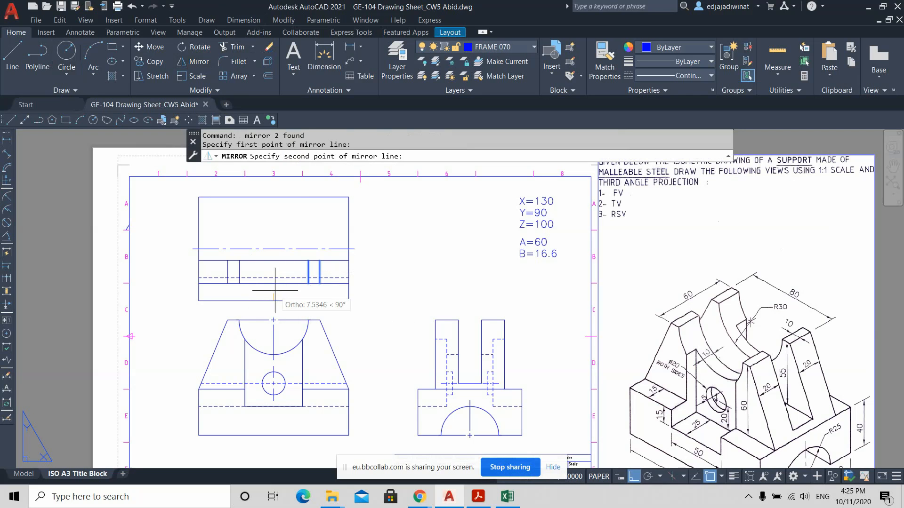
pyautogui.click(269, 260)
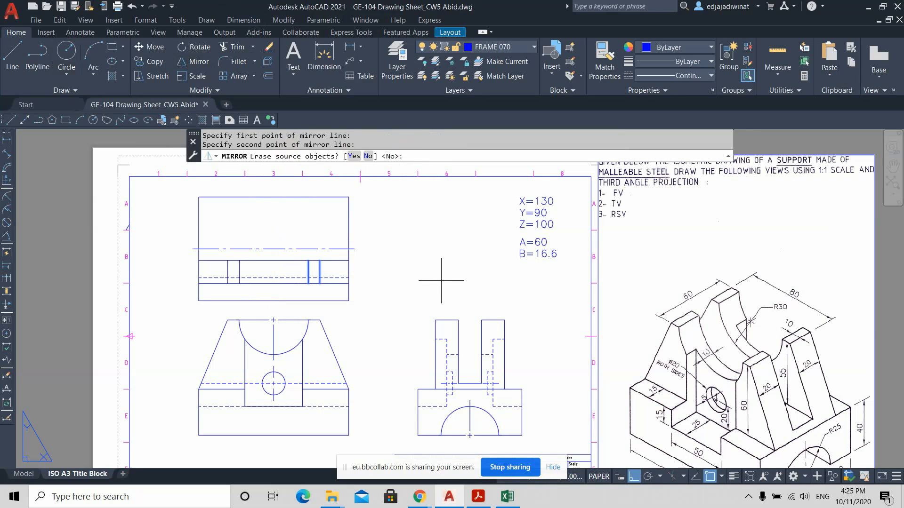
pyautogui.press('Return')
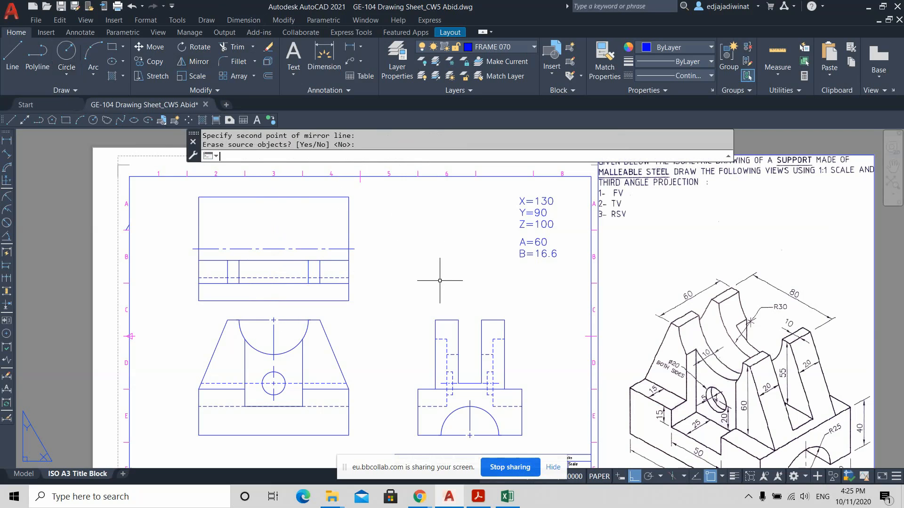
pyautogui.press('Escape')
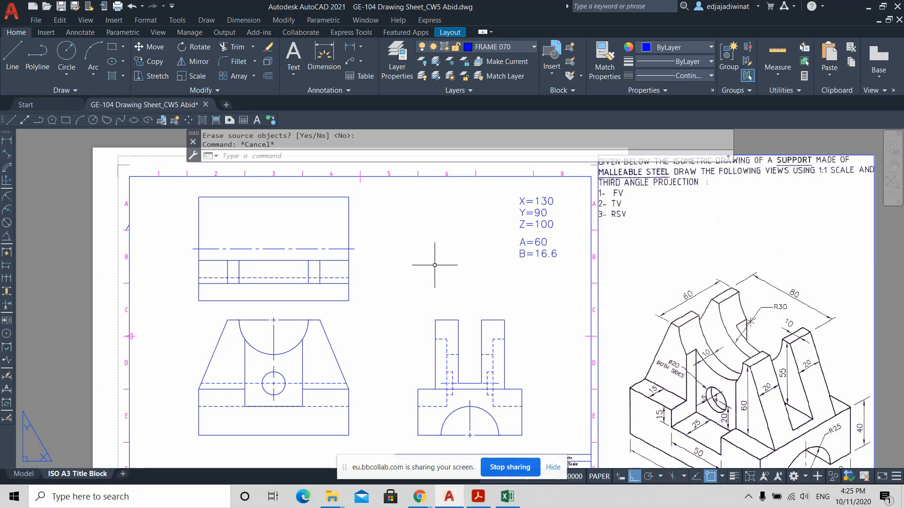
# Offset the top view's bottom edge 25 mm upward to mark the depth of the front recess
pyautogui.scroll(2, 423, 287)
pyautogui.scroll(-4, 424, 289)
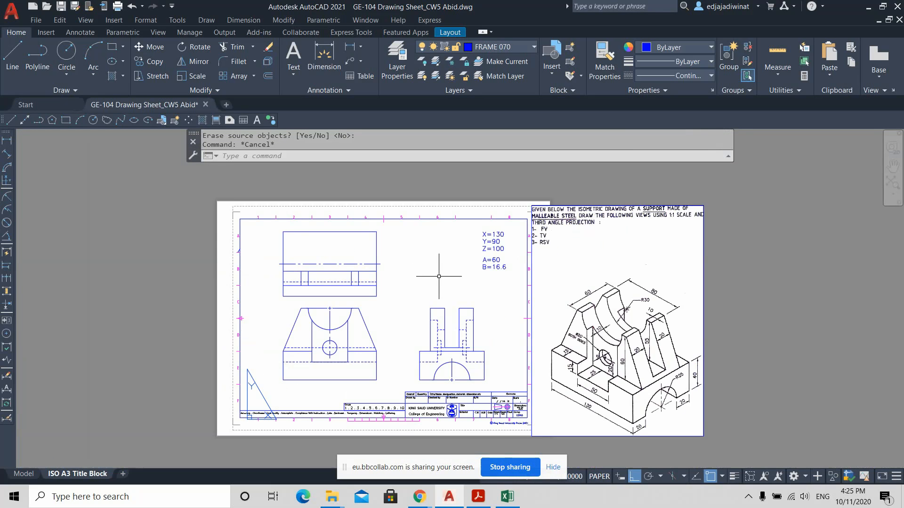
pyautogui.scroll(3, 419, 301)
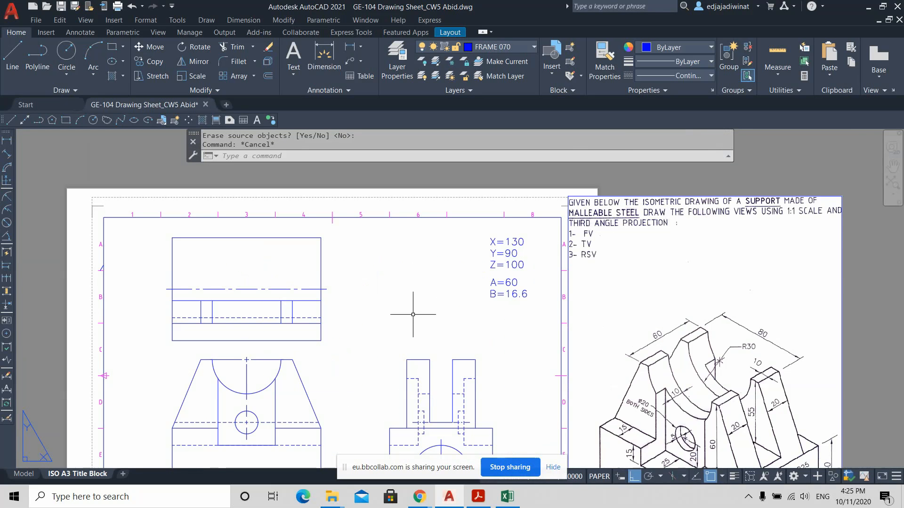
pyautogui.moveTo(405, 323); pyautogui.dragTo(414, 267, button='middle')
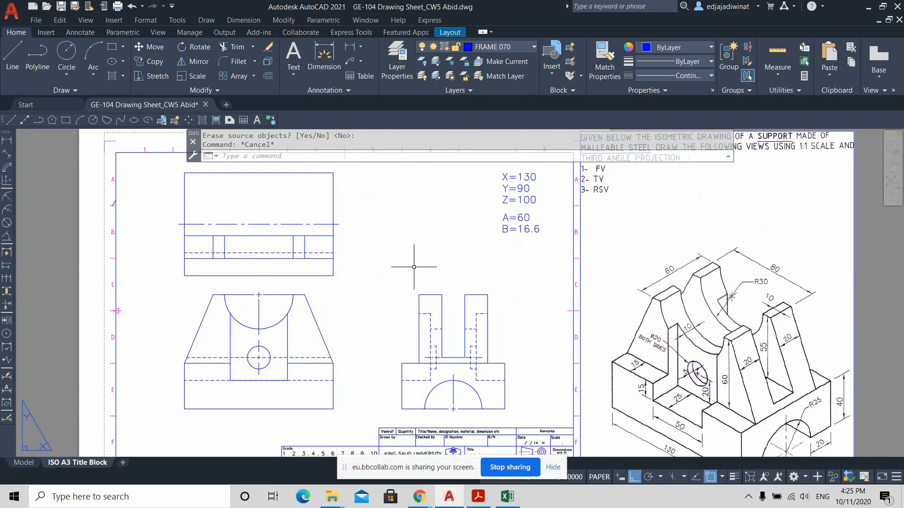
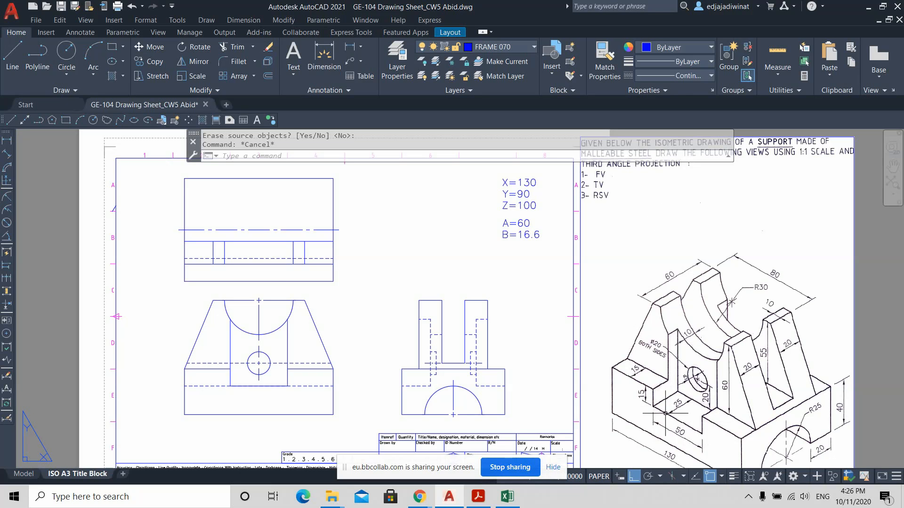
pyautogui.click(235, 281)
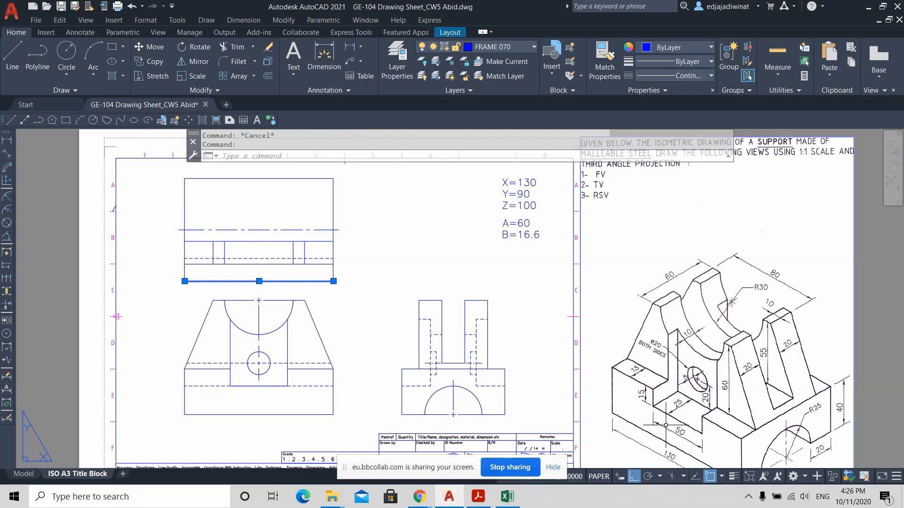
pyautogui.press('Escape')
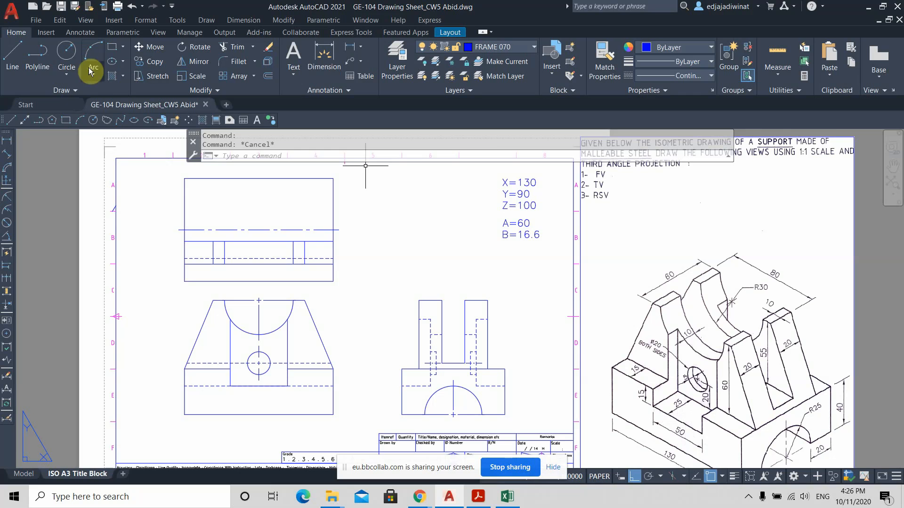
pyautogui.click(270, 76)
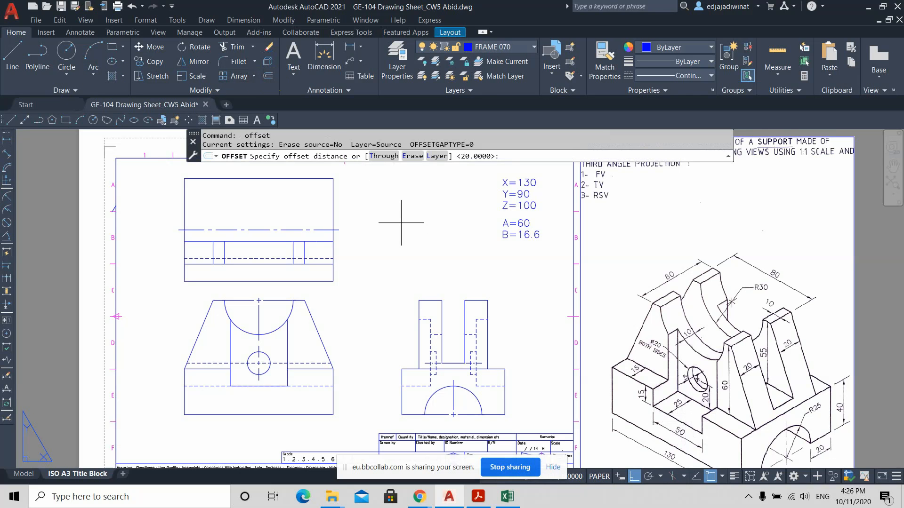
pyautogui.press('Return')
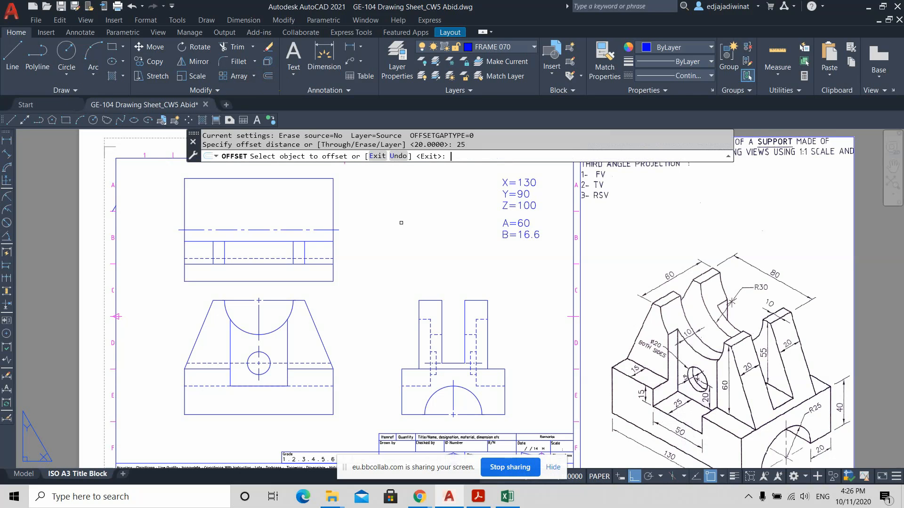
pyautogui.click(302, 282)
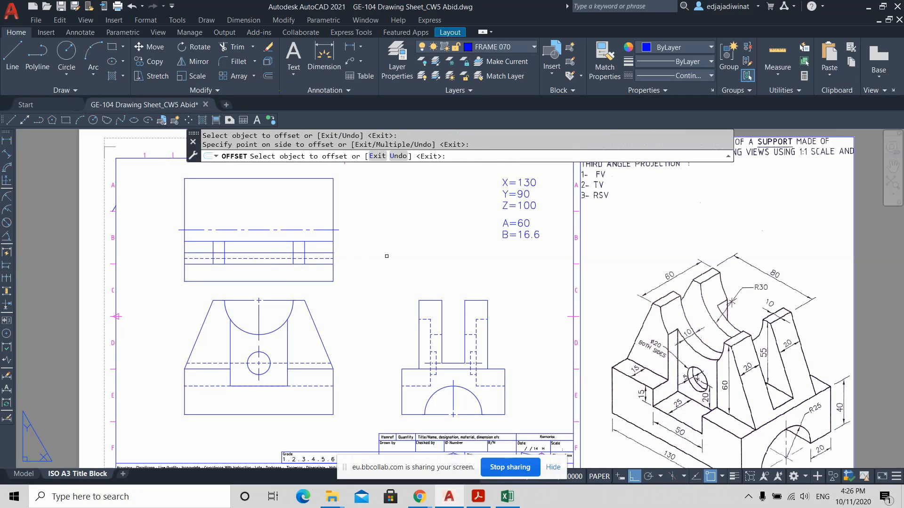
pyautogui.press('Escape')
pyautogui.click(281, 252)
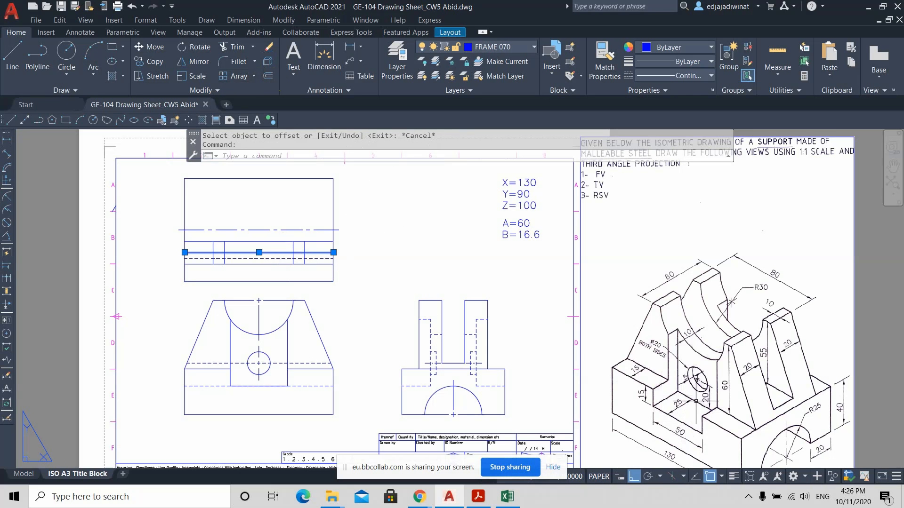
pyautogui.press('Escape')
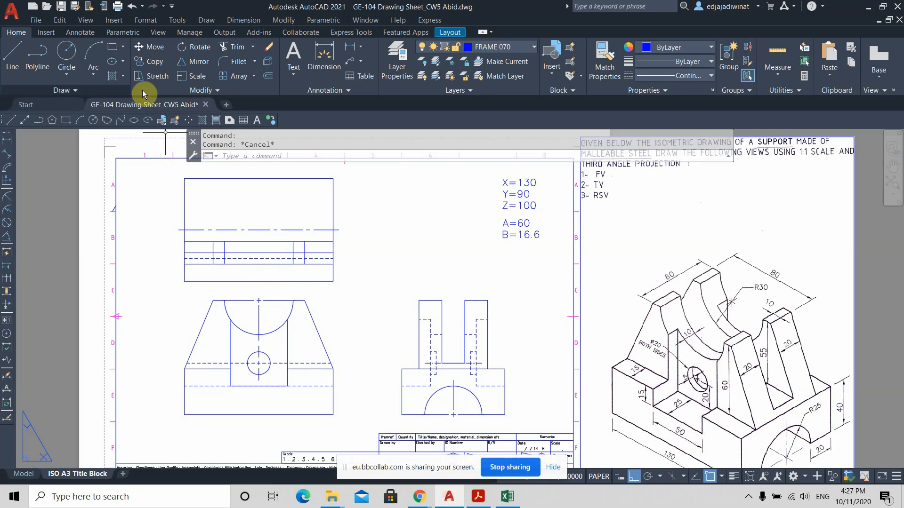
# Draw a vertical line from the top view's bottom edge, aligned with the front view recess's right side, up to the 25 mm offset line
pyautogui.click(14, 62)
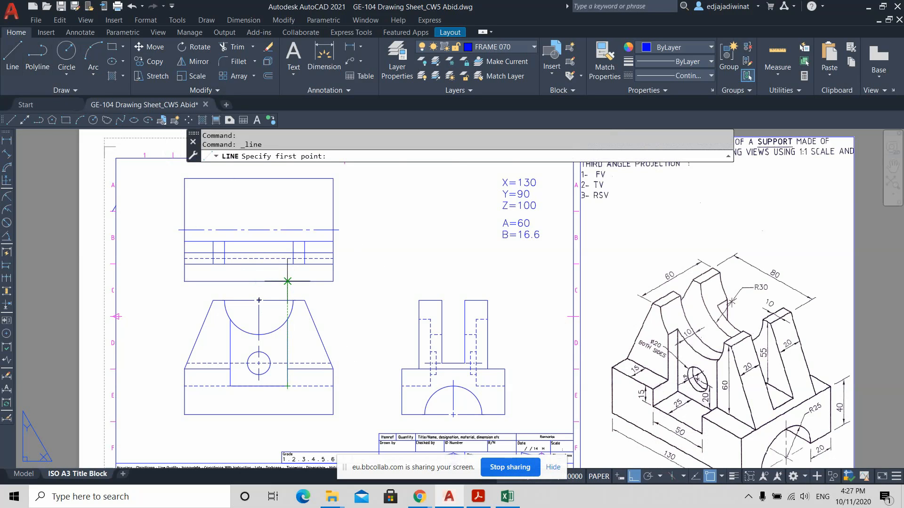
pyautogui.click(287, 281)
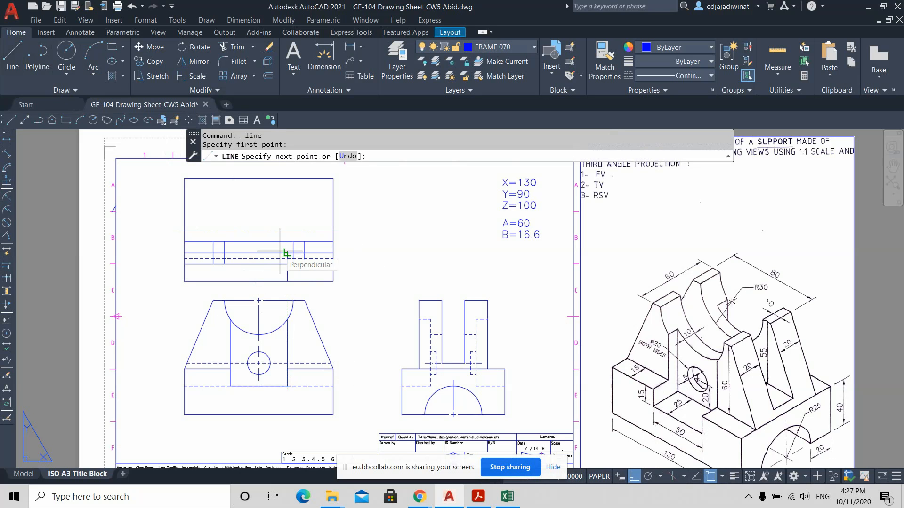
pyautogui.click(280, 251)
pyautogui.press('Return')
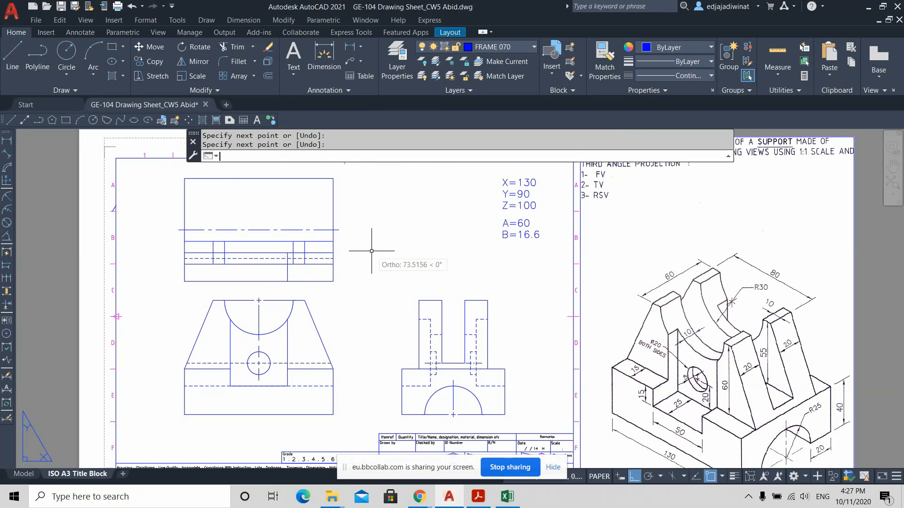
# Measure the distance between the recess depth line and the bottom edge along the top view's right side
pyautogui.click(777, 54)
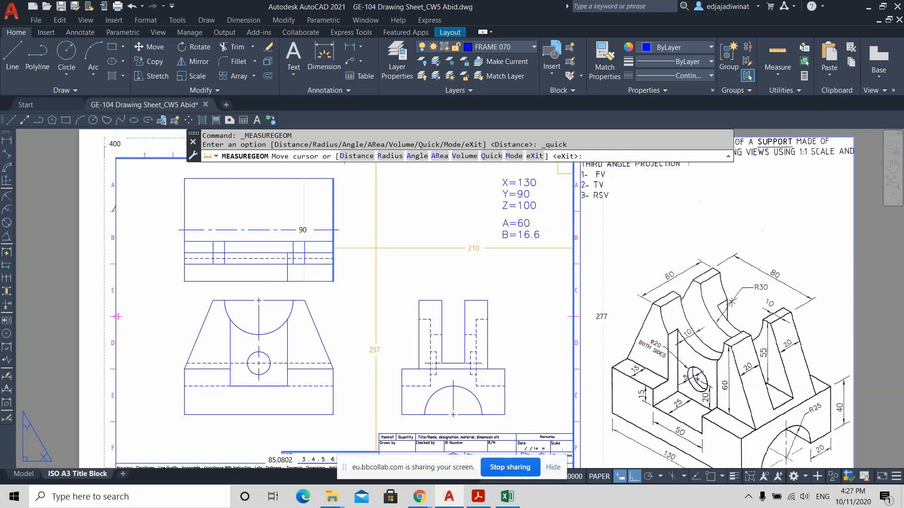
pyautogui.scroll(4, 374, 252)
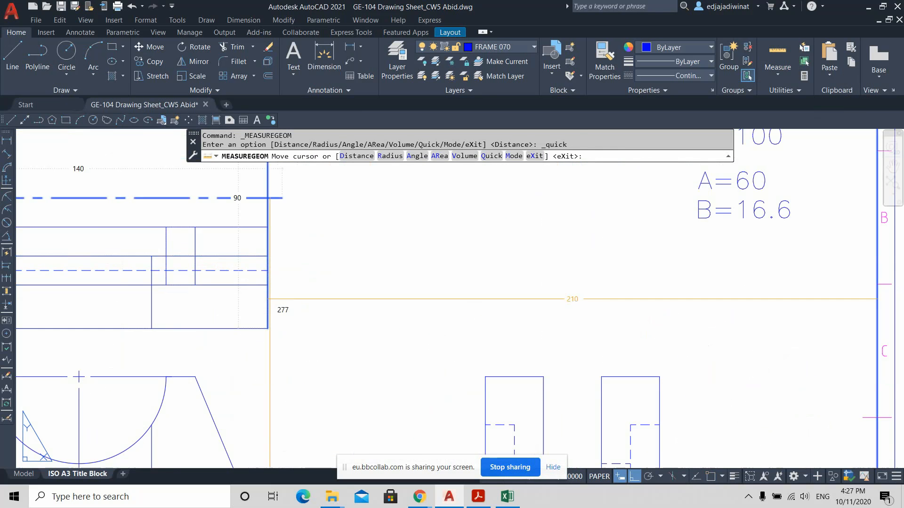
pyautogui.press('Escape')
pyautogui.scroll(-4, 325, 273)
pyautogui.scroll(3, 372, 257)
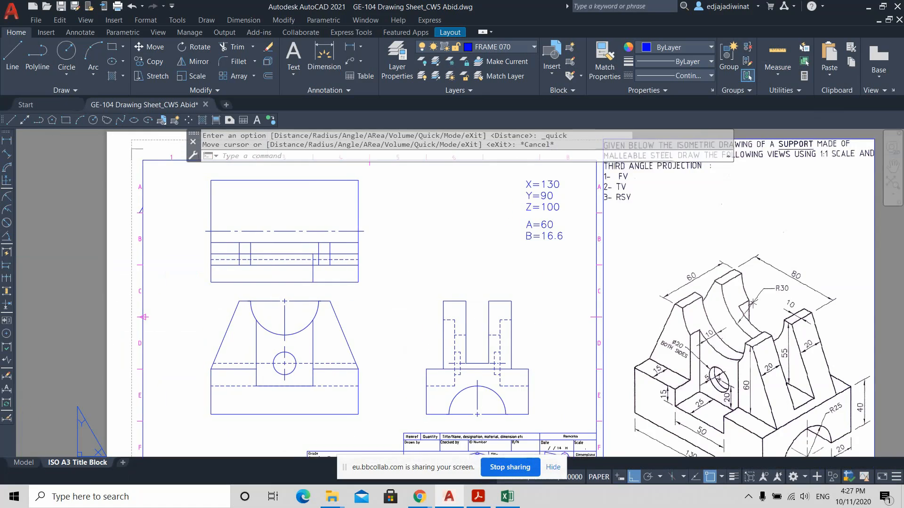
pyautogui.click(777, 73)
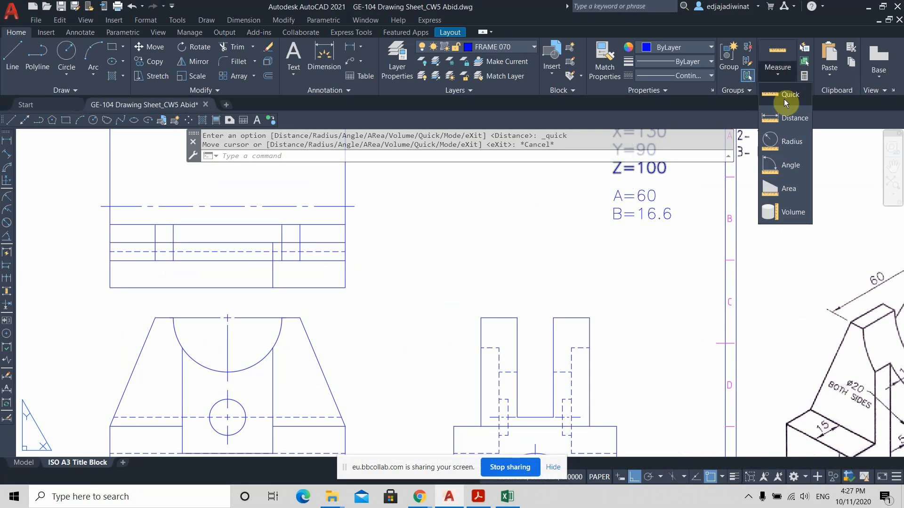
pyautogui.click(778, 120)
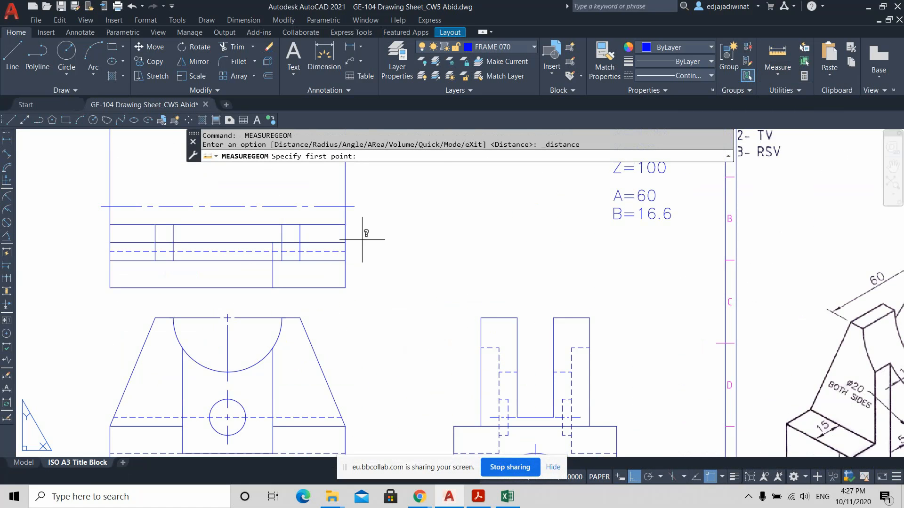
pyautogui.click(345, 243)
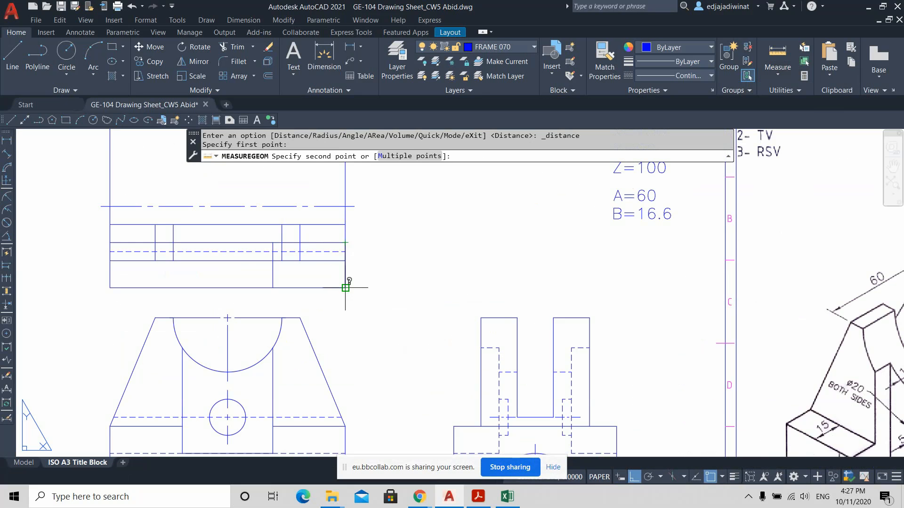
pyautogui.click(343, 286)
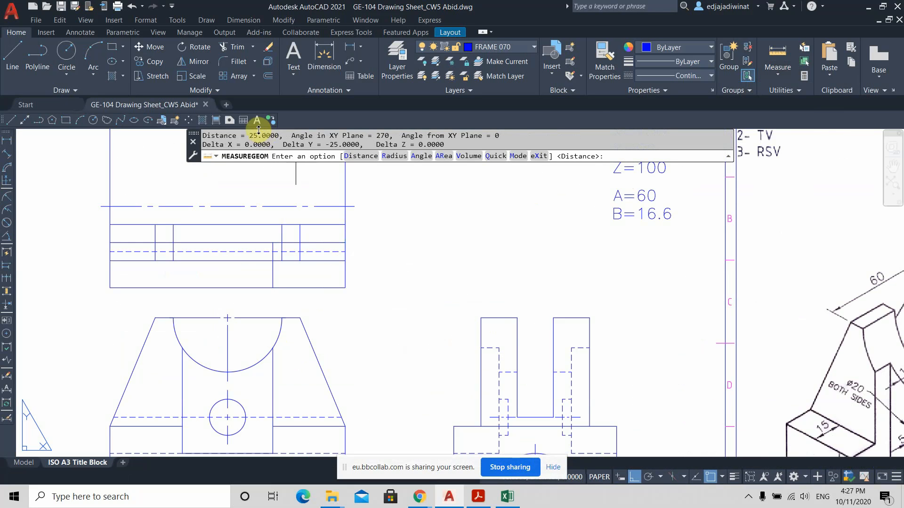
# Check the measured depth of the front recess in the top view and end the measurement
pyautogui.moveTo(280, 135); pyautogui.dragTo(254, 136)
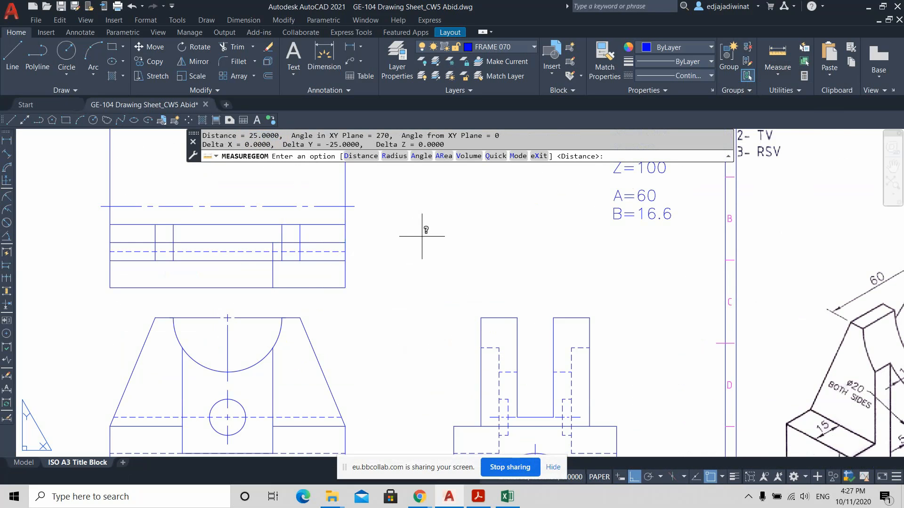
pyautogui.scroll(-2, 423, 228)
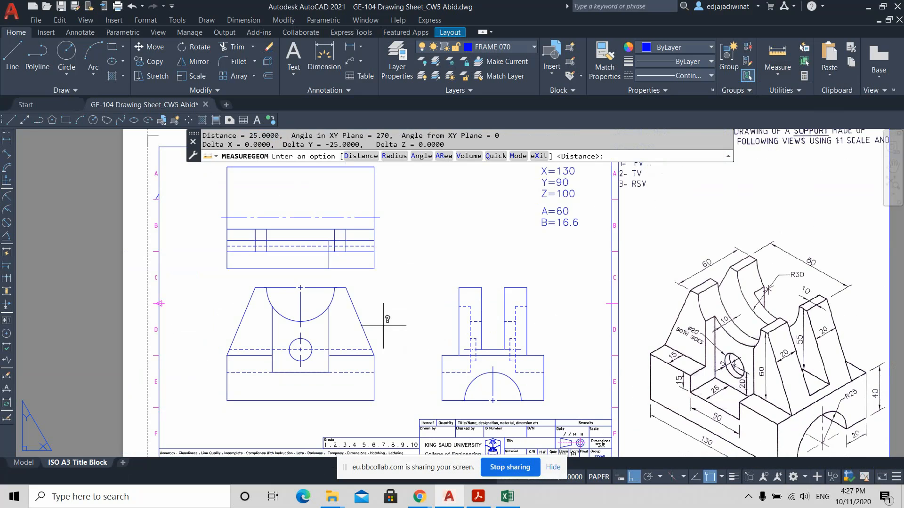
pyautogui.press('Escape')
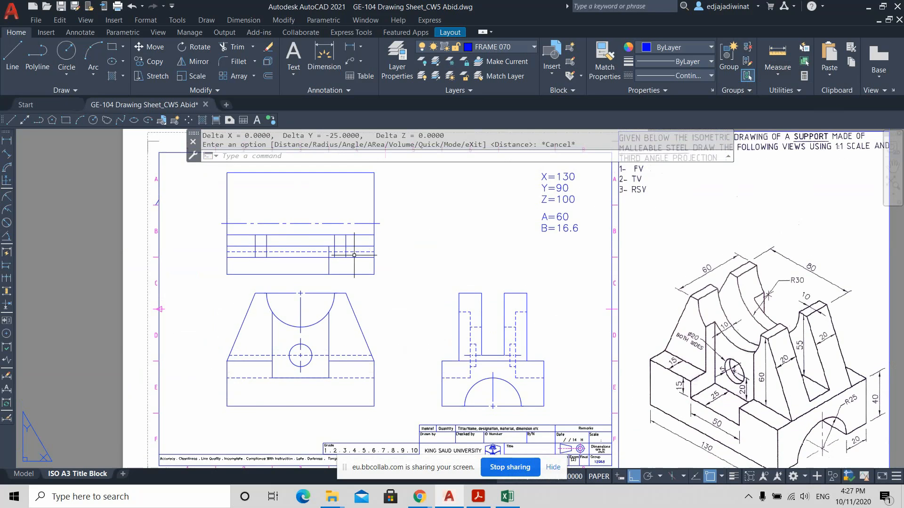
# Trim the recess depth line in the top view where it extends past the recess's right side
pyautogui.scroll(2, 356, 257)
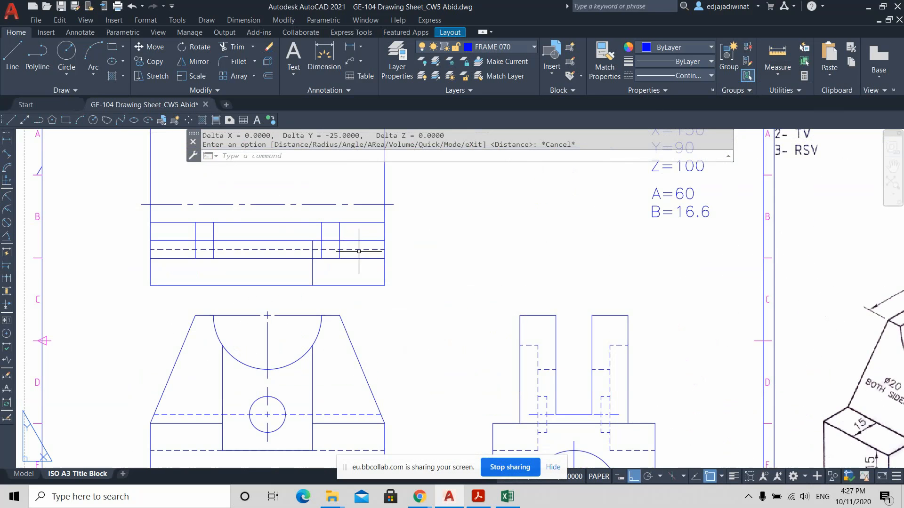
pyautogui.click(233, 50)
pyautogui.click(367, 248)
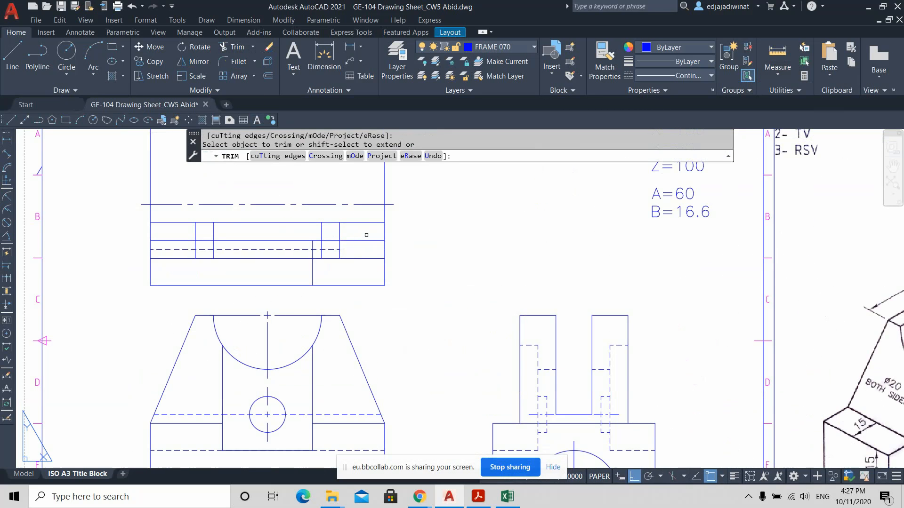
pyautogui.hotkey('ctrl', 'z')
pyautogui.click(373, 241)
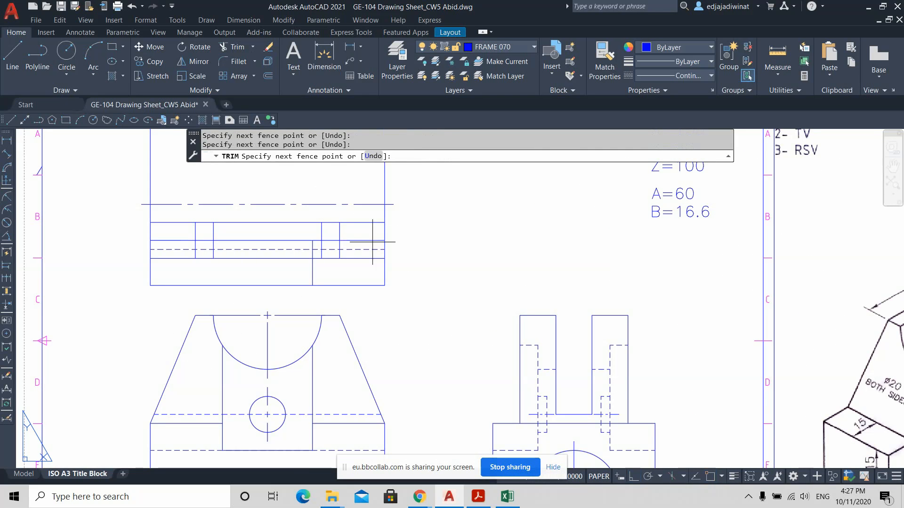
pyautogui.press('Return')
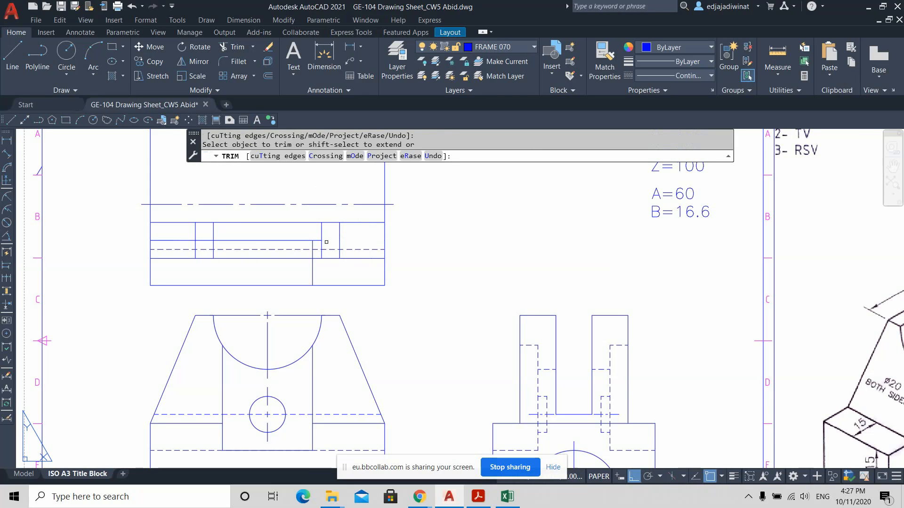
pyautogui.press('Escape')
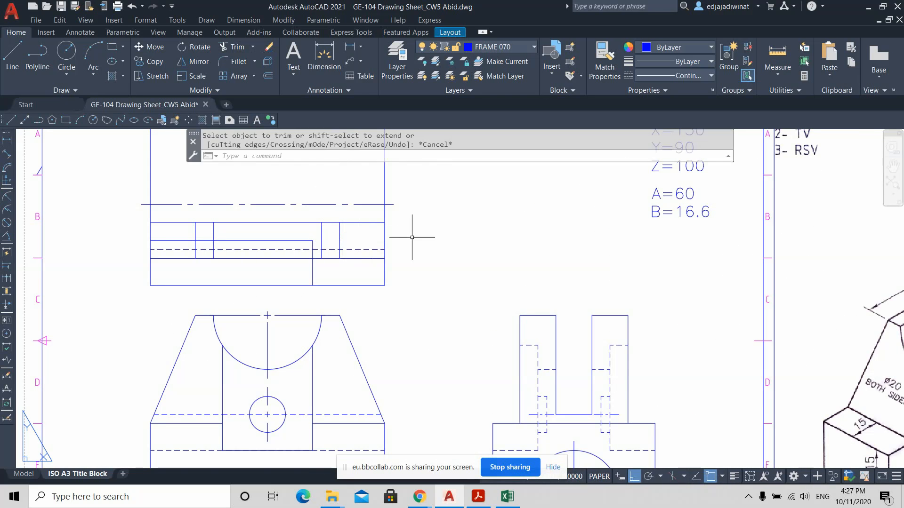
# Draw a vertical line from the top view's bottom edge to the recess depth line, aligned with the front view recess's left side
pyautogui.scroll(-2, 407, 254)
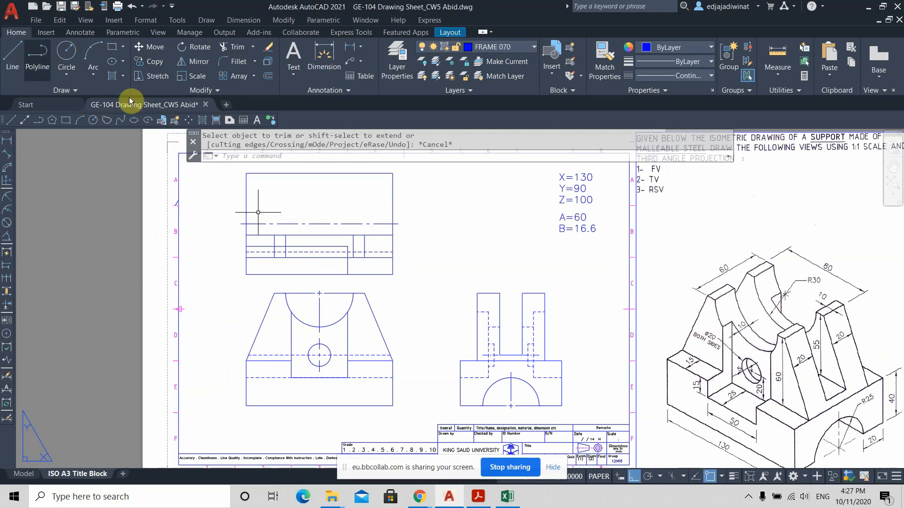
pyautogui.moveTo(464, 232); pyautogui.dragTo(505, 213, button='middle')
pyautogui.scroll(2, 413, 251)
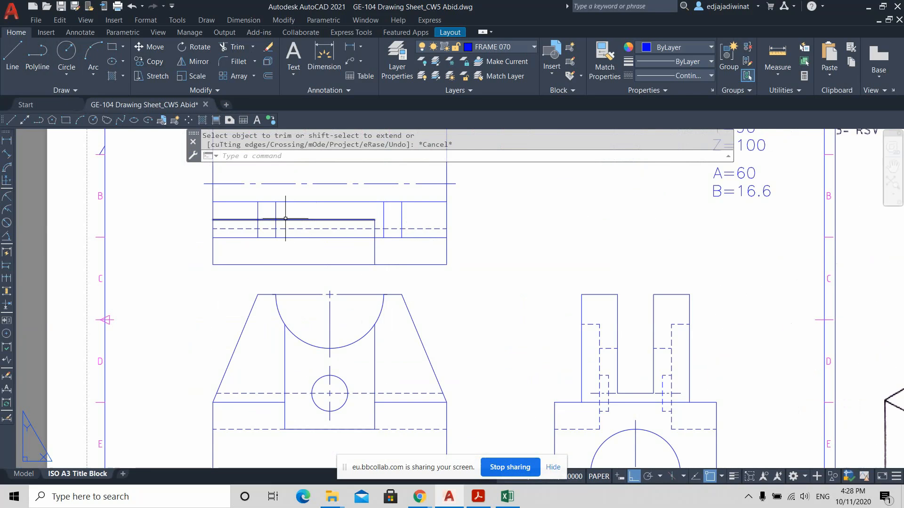
pyautogui.click(13, 55)
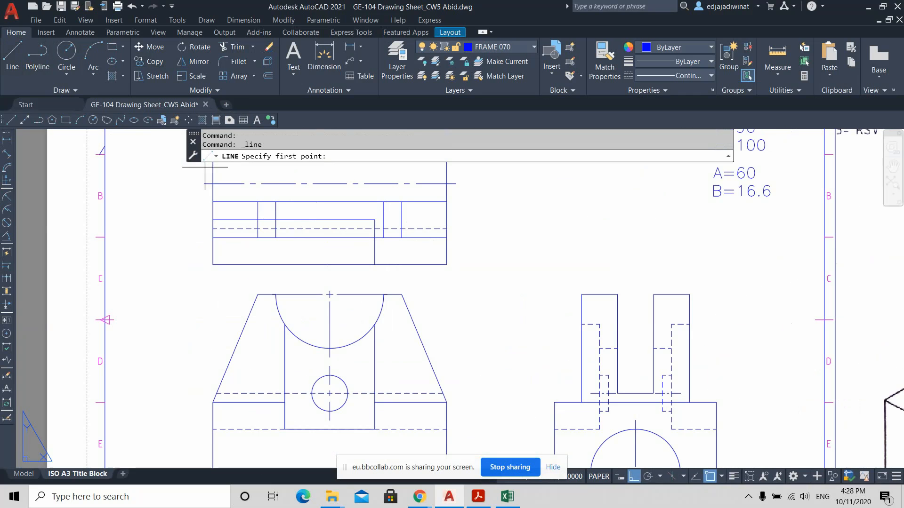
pyautogui.click(283, 265)
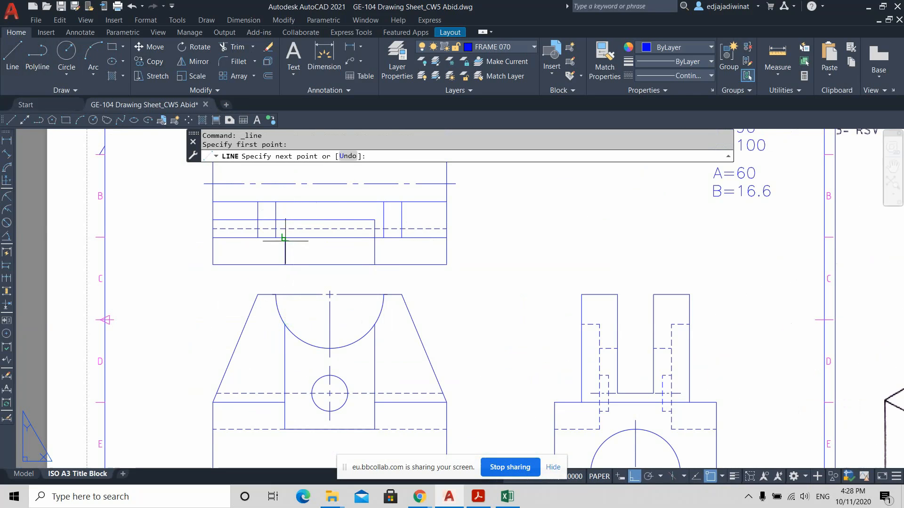
pyautogui.click(285, 219)
pyautogui.click(375, 220)
pyautogui.press('Escape')
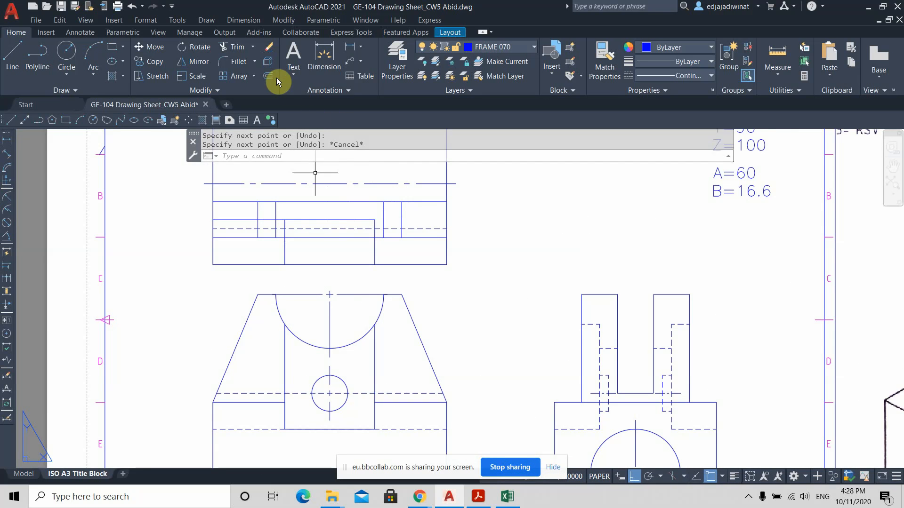
# Trim the recess depth line in the top view where it extends past the recess's left side
pyautogui.click(234, 47)
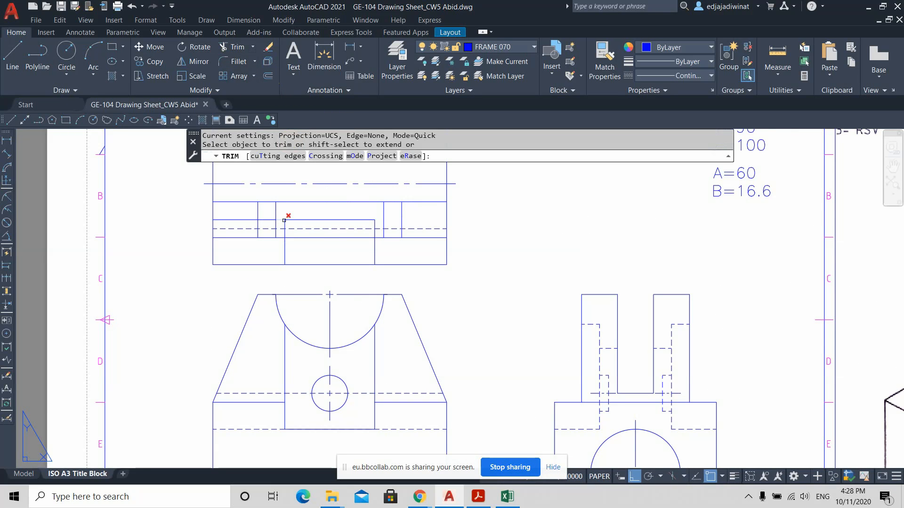
pyautogui.click(279, 225)
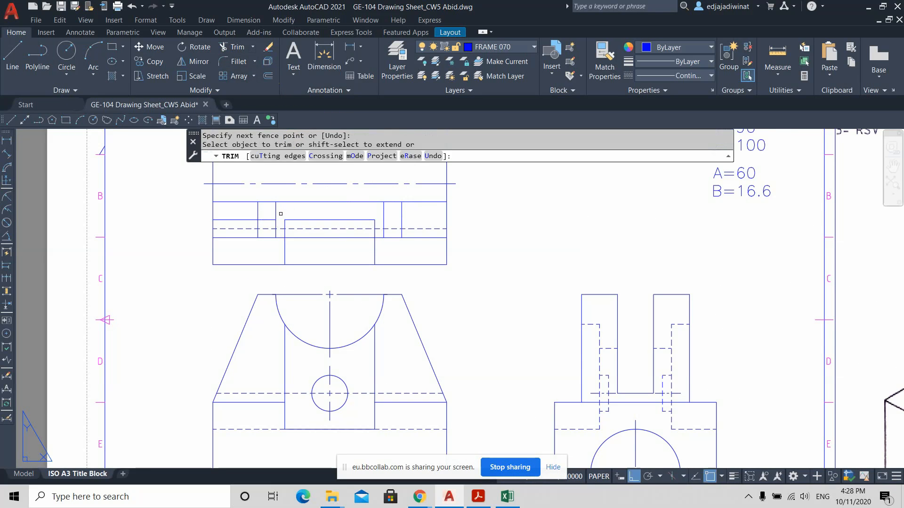
pyautogui.press('Return')
pyautogui.click(246, 216)
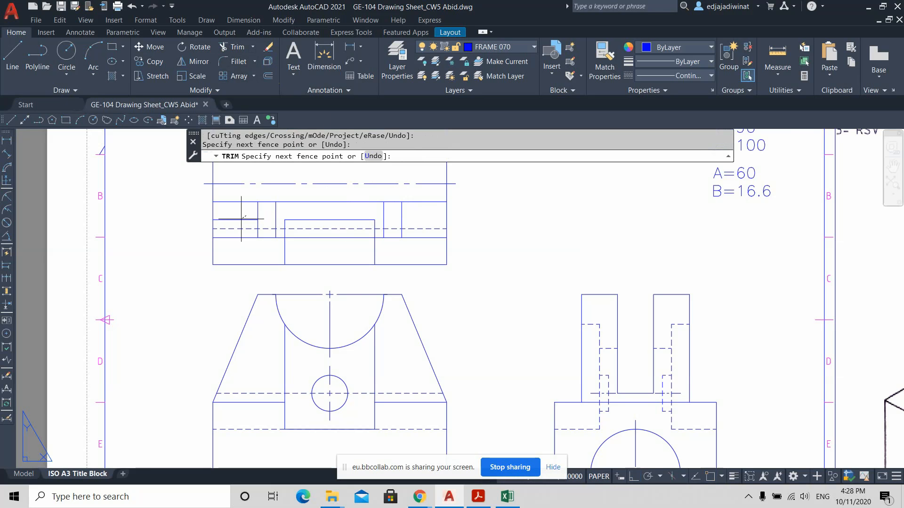
pyautogui.press('Escape')
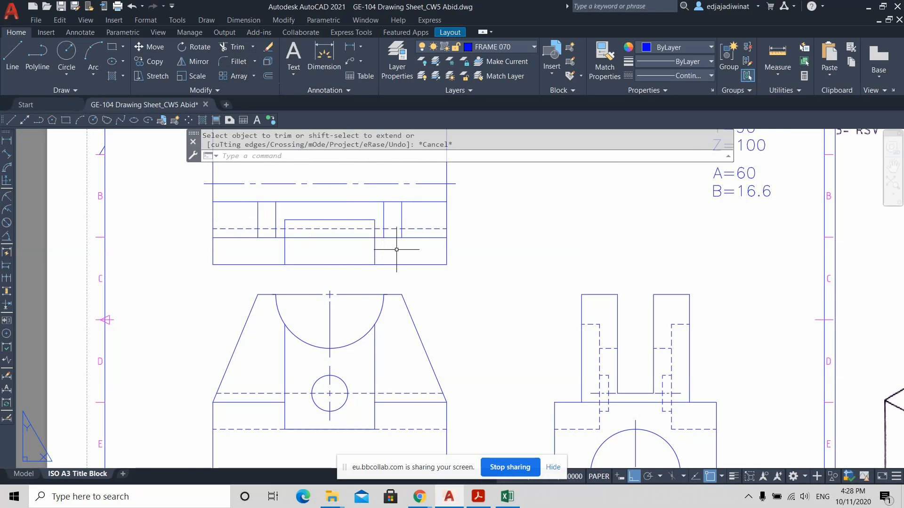
# Try to trim the solid rib front edge line between the two recess sides in the top view
pyautogui.scroll(-2, 421, 245)
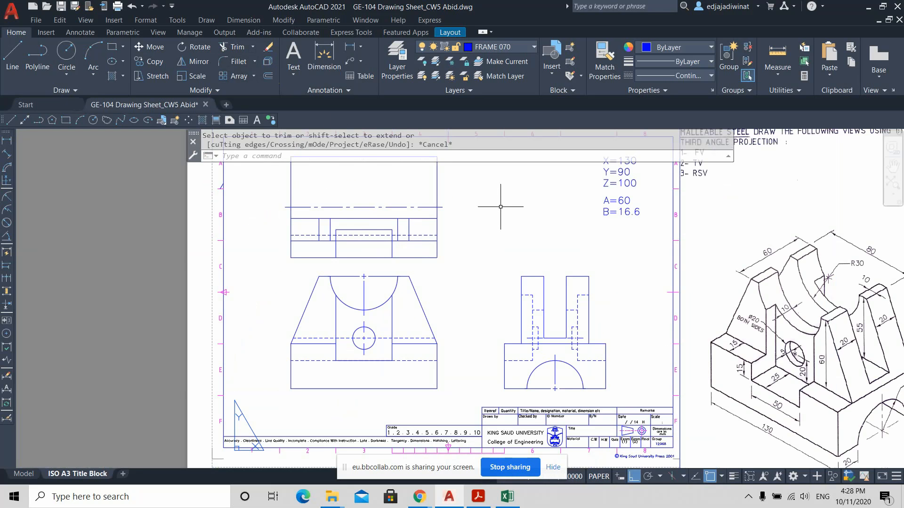
pyautogui.moveTo(500, 206); pyautogui.dragTo(463, 240, button='middle')
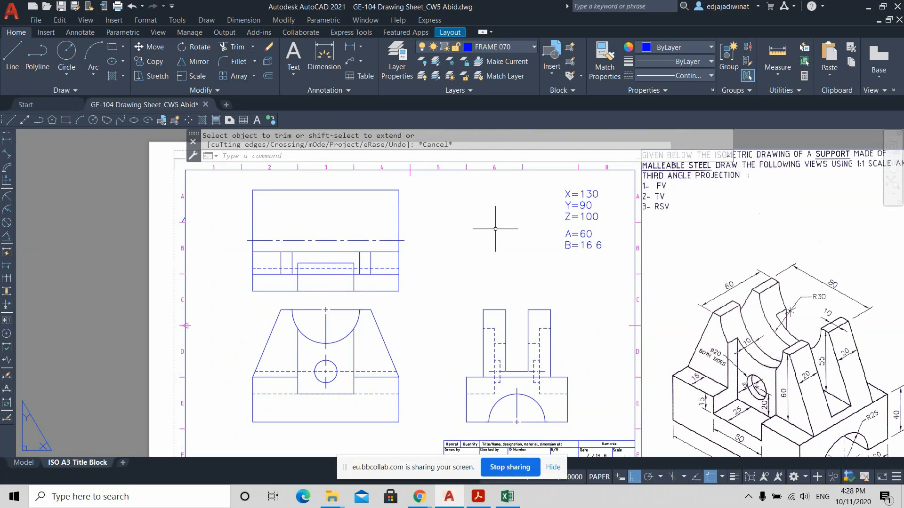
pyautogui.scroll(-1, 532, 318)
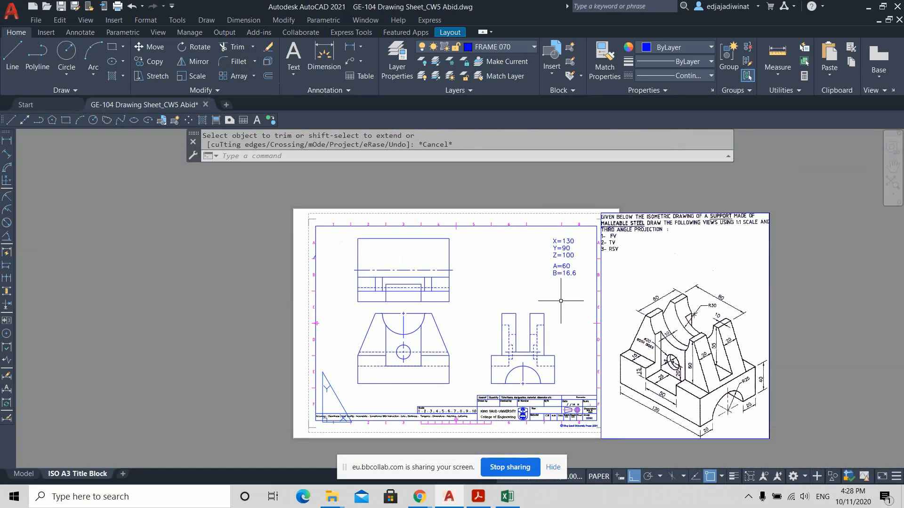
pyautogui.scroll(2, 541, 294)
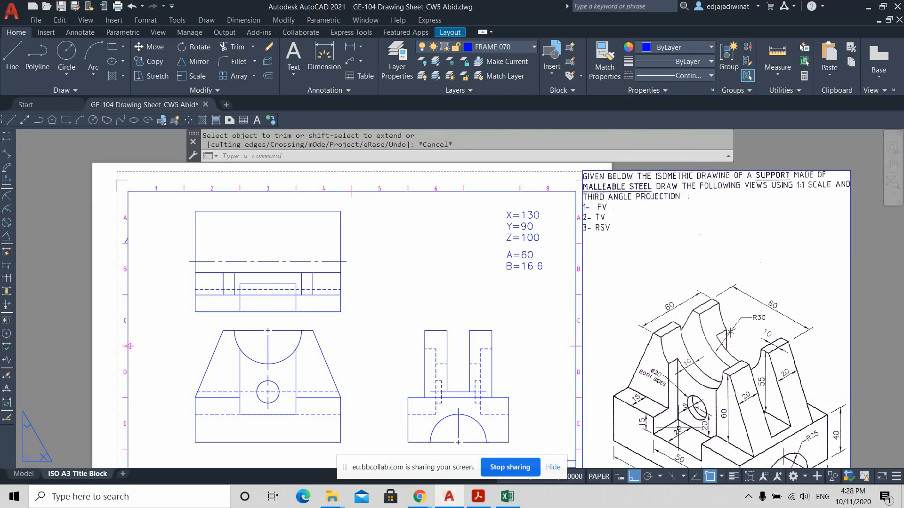
pyautogui.click(328, 294)
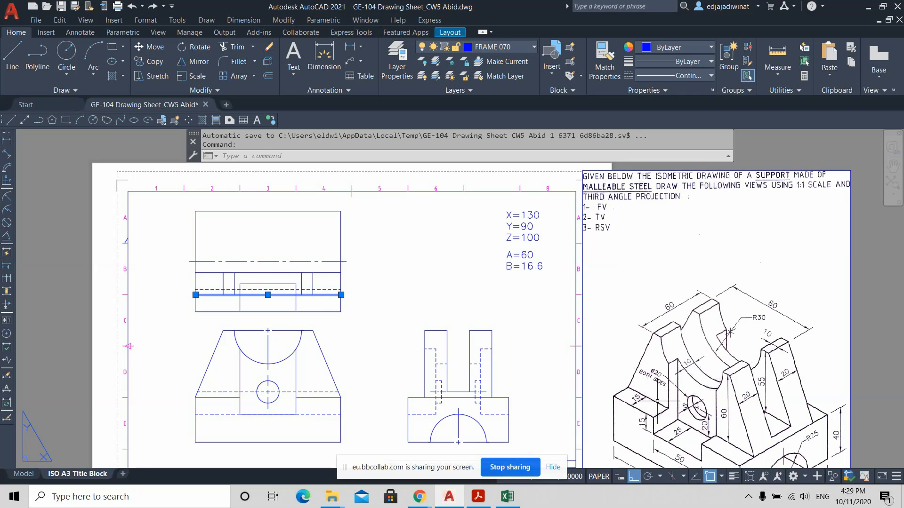
pyautogui.press('Escape')
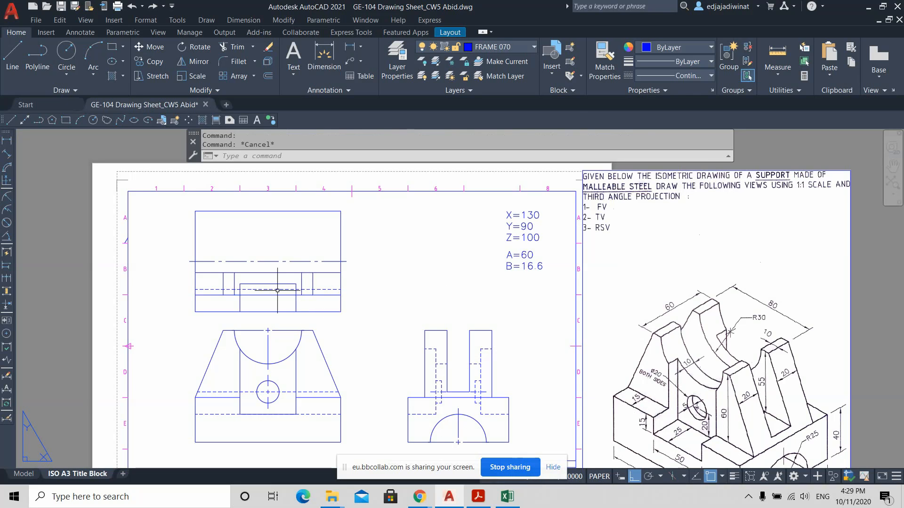
pyautogui.click(237, 47)
pyautogui.click(273, 307)
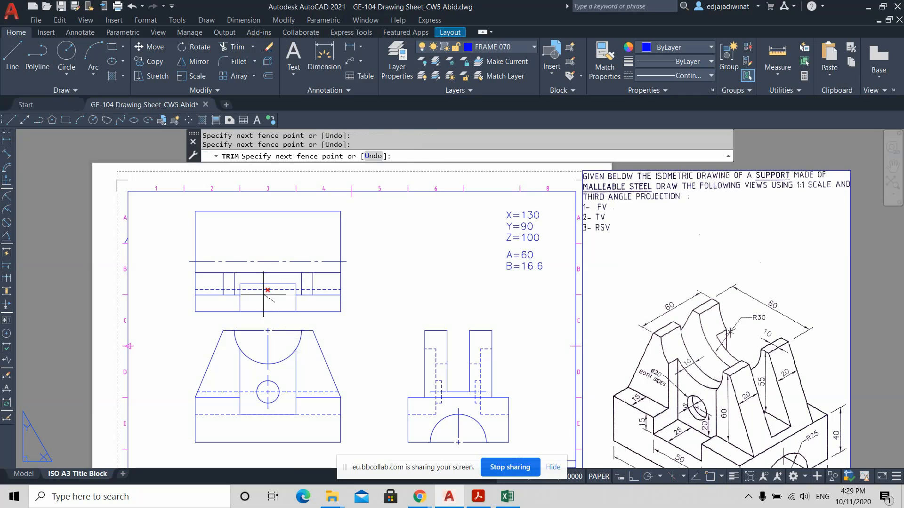
pyautogui.press('Escape')
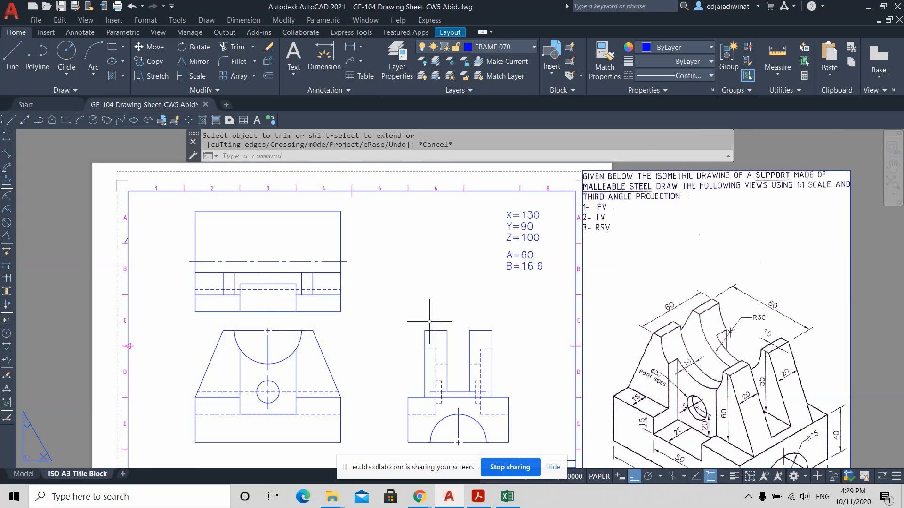
# Undo the last trim of the rib front edge line inside the top view's recess
pyautogui.scroll(2, 388, 304)
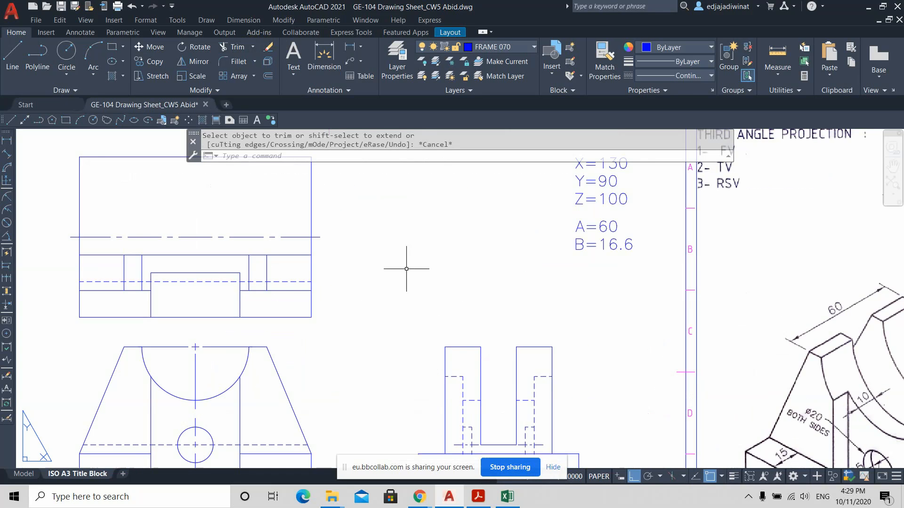
pyautogui.scroll(-2, 405, 273)
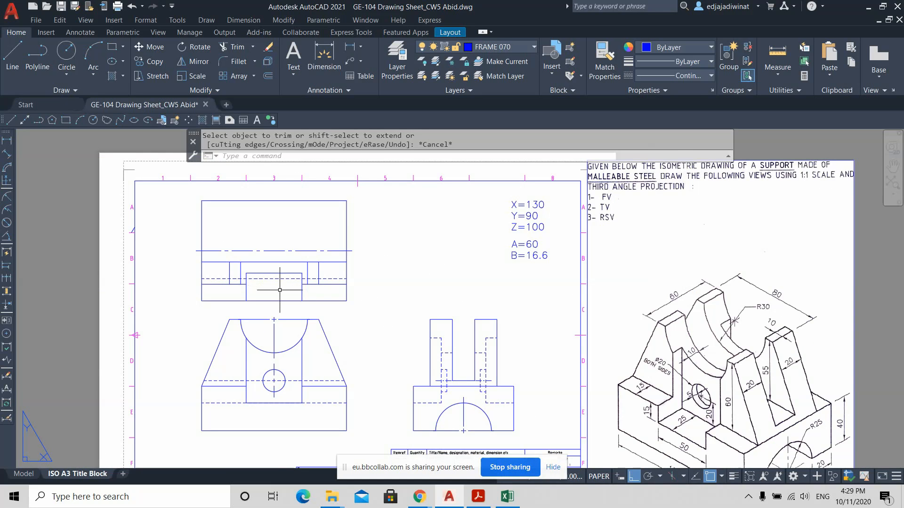
pyautogui.click(133, 7)
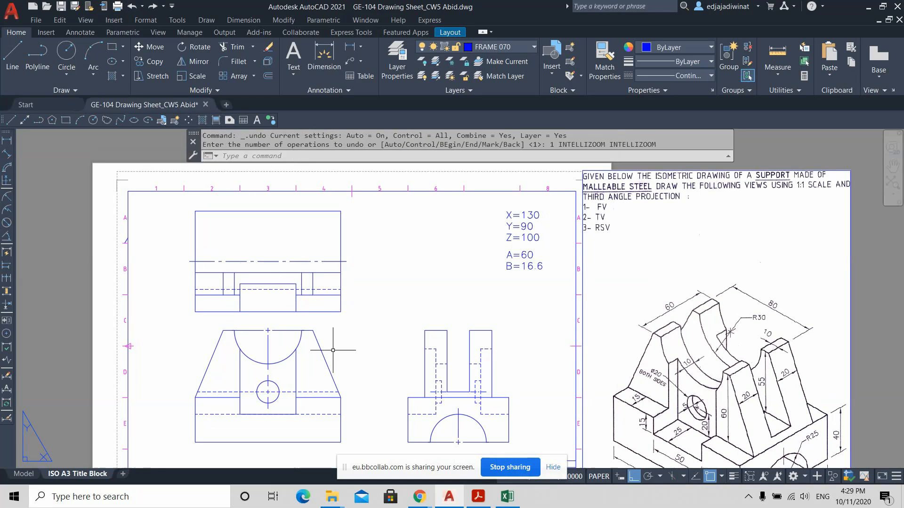
pyautogui.scroll(3, 296, 315)
pyautogui.click(134, 7)
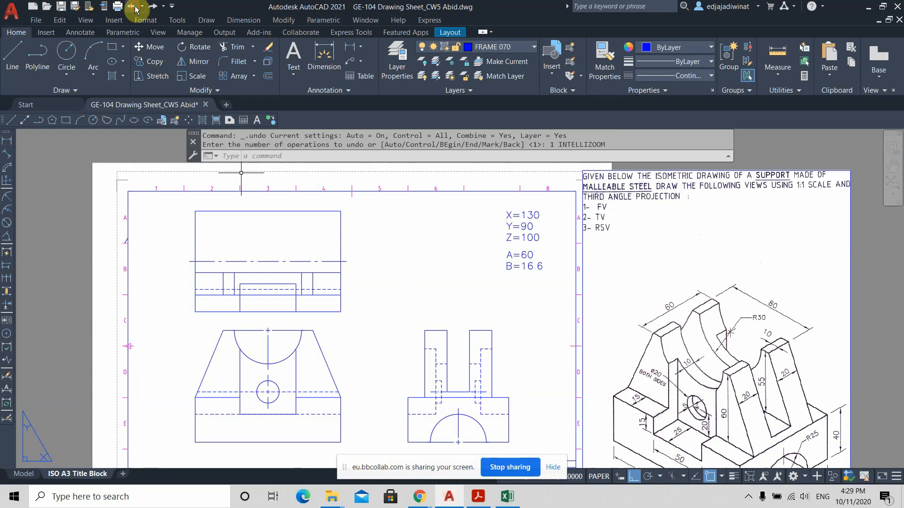
pyautogui.click(133, 8)
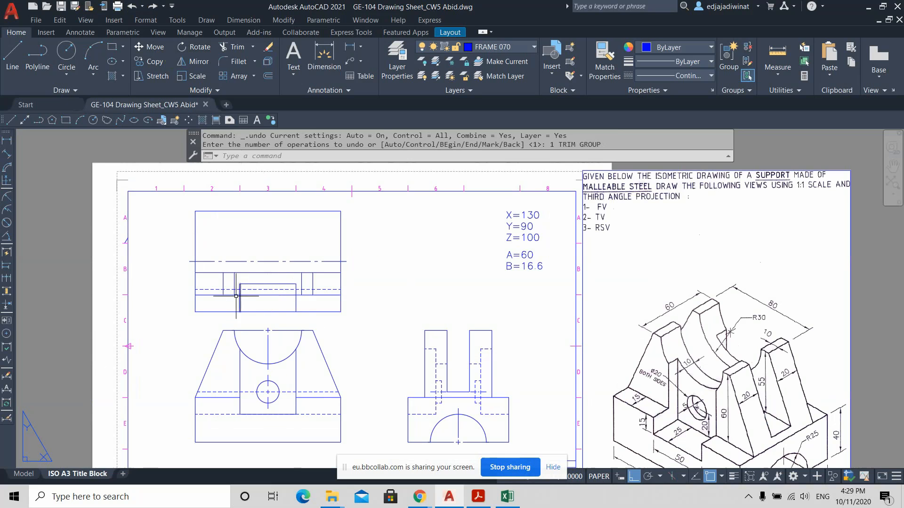
# Trim away the part of the rib front edge line that crosses the front recess in the top view
pyautogui.click(213, 295)
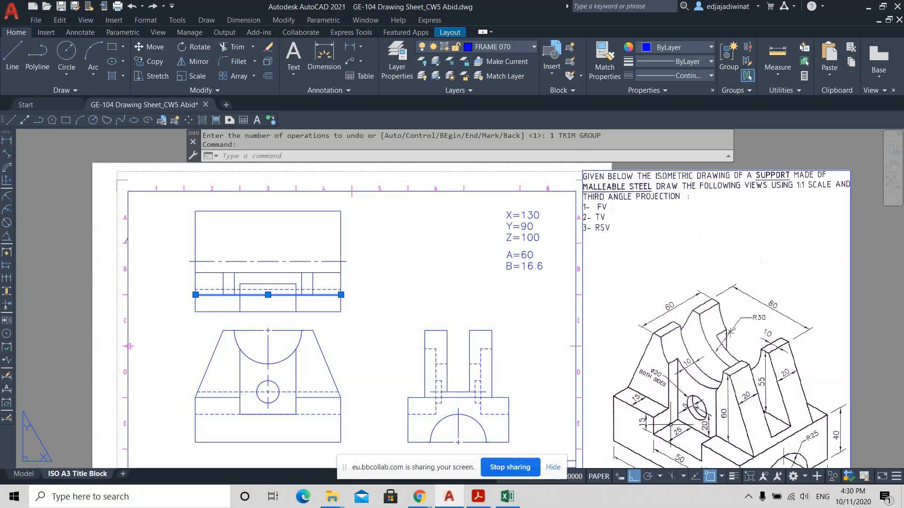
pyautogui.press('Escape')
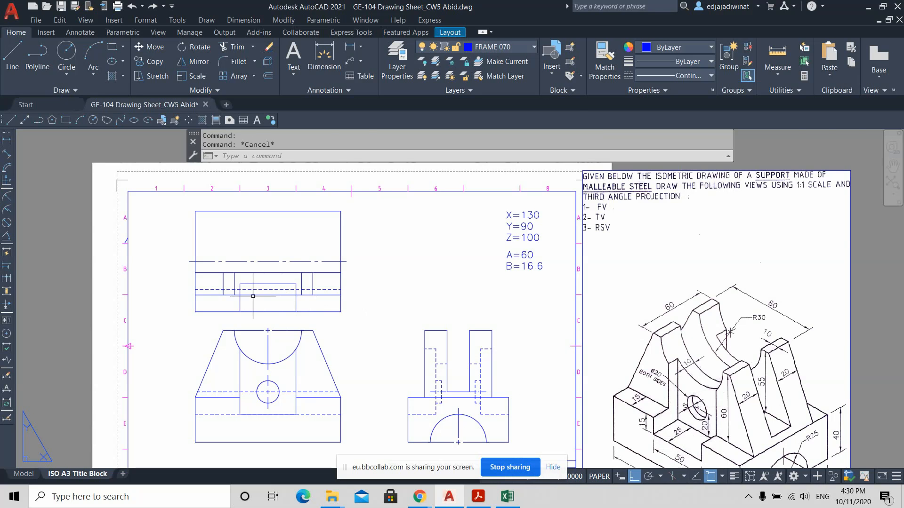
pyautogui.click(237, 48)
pyautogui.scroll(2, 285, 254)
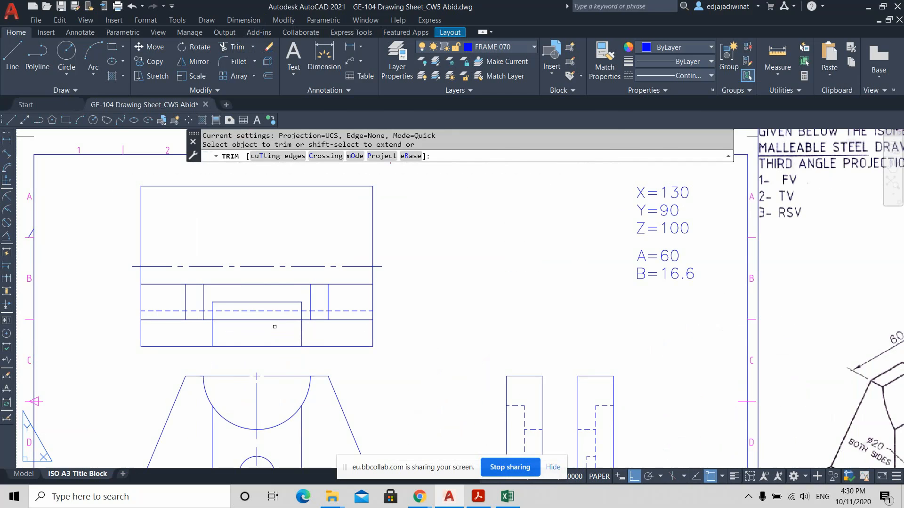
pyautogui.moveTo(274, 332); pyautogui.dragTo(258, 318)
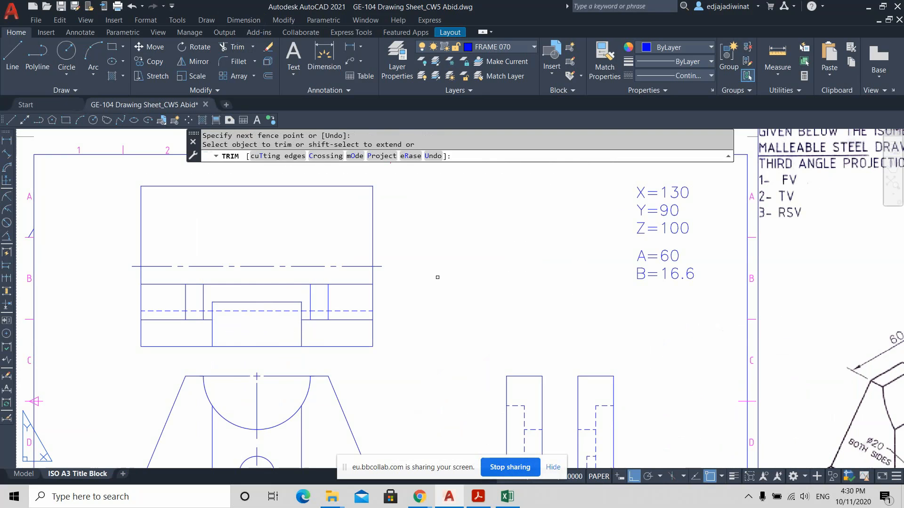
pyautogui.press('Escape')
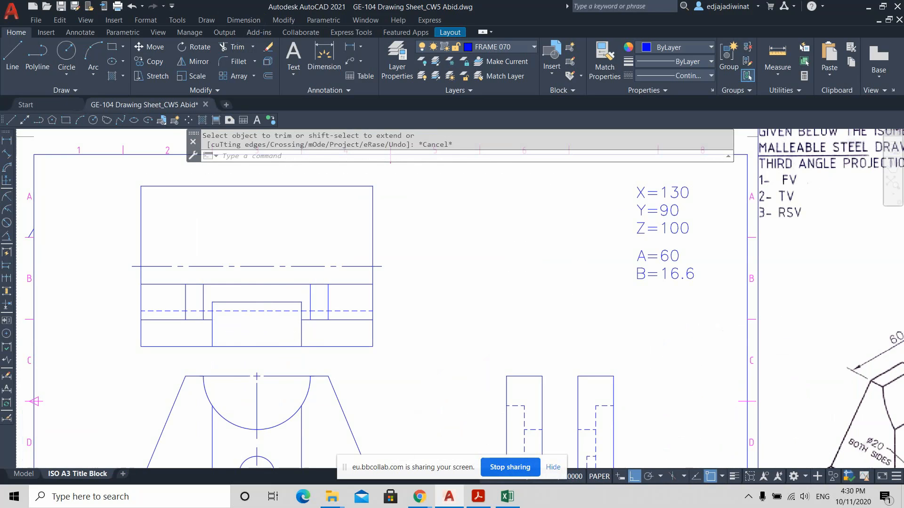
# Draw a vertical line in the top view from the midpoint of the recess's rear edge up to the rib's rear edge
pyautogui.scroll(-2, 485, 308)
pyautogui.moveTo(537, 309); pyautogui.dragTo(480, 289, button='middle')
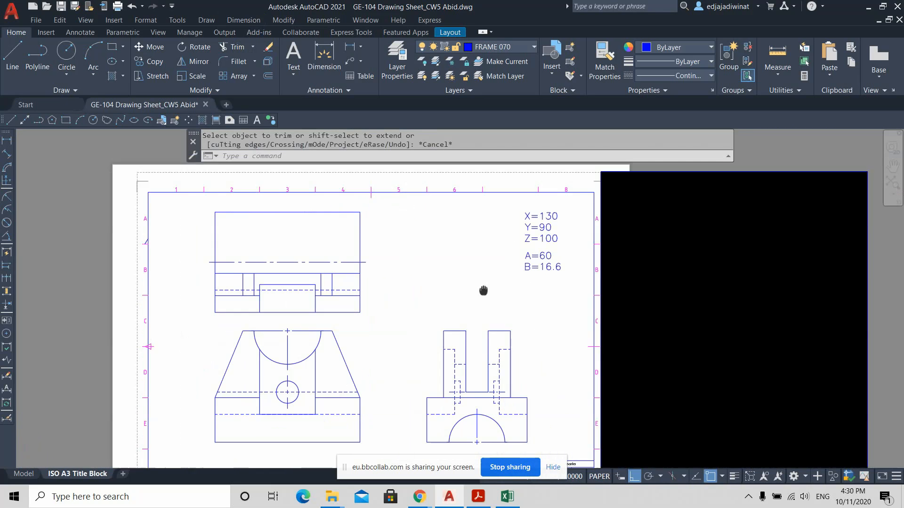
pyautogui.scroll(-2, 529, 308)
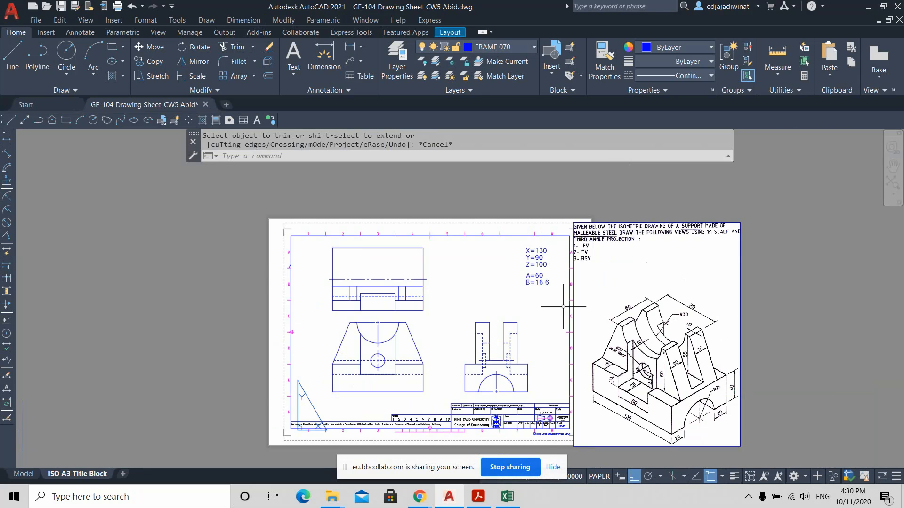
pyautogui.scroll(3, 481, 278)
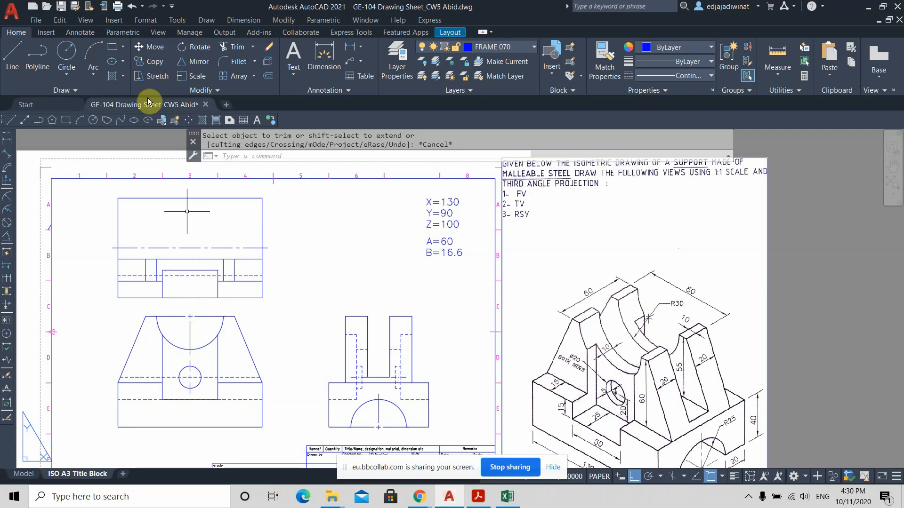
pyautogui.click(12, 54)
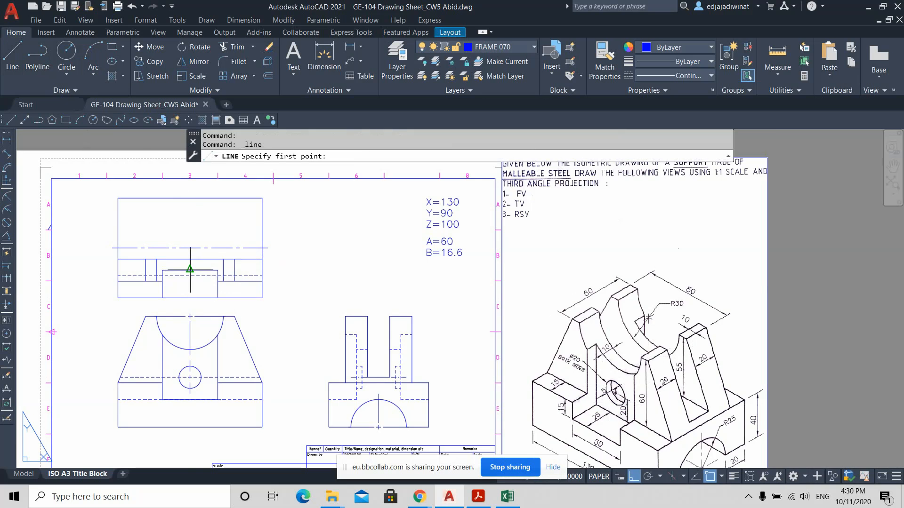
pyautogui.scroll(2, 190, 270)
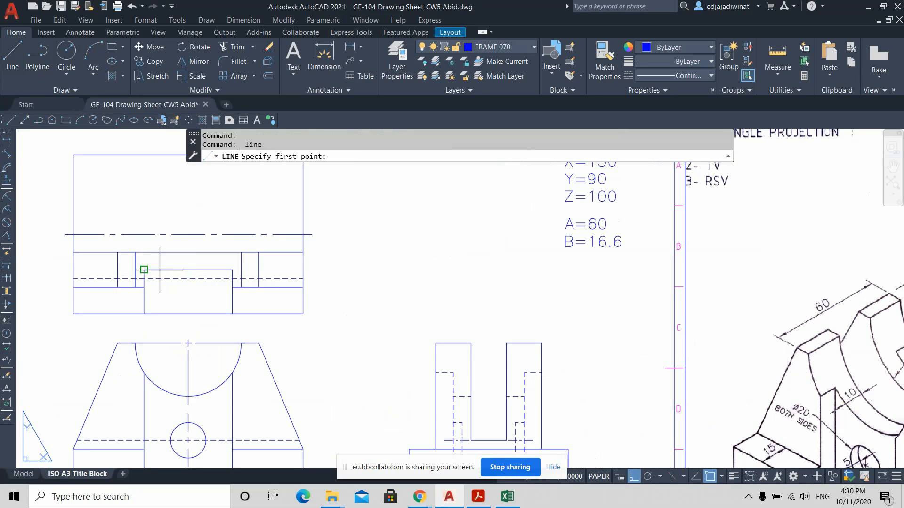
pyautogui.click(188, 270)
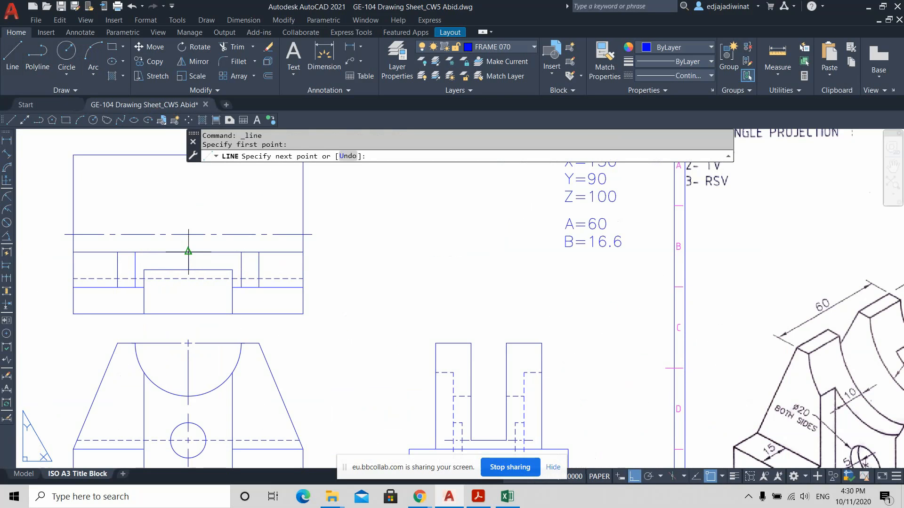
pyautogui.click(228, 252)
pyautogui.press('Return')
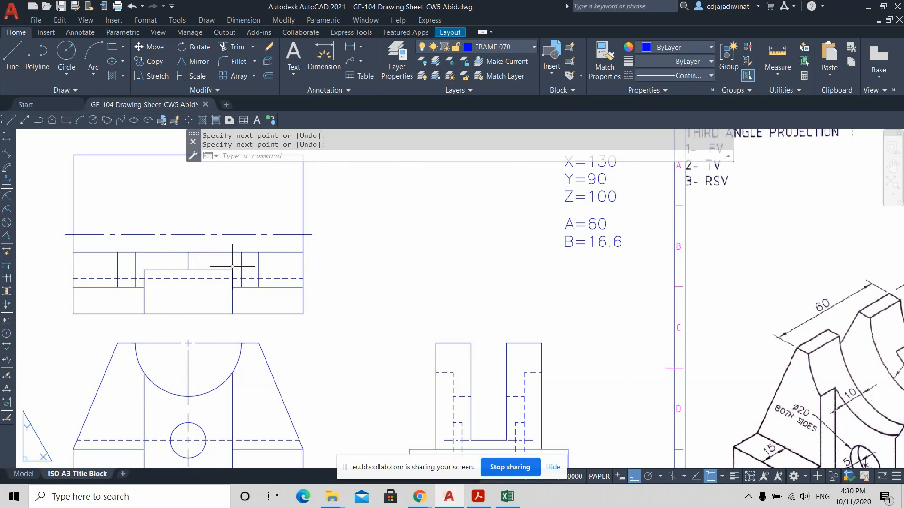
# Offset the short vertical centre line in the top view by 10 to both sides as the Ø20 hole's side edges
pyautogui.scroll(-3, 233, 256)
pyautogui.scroll(3, 236, 265)
pyautogui.scroll(-3, 242, 228)
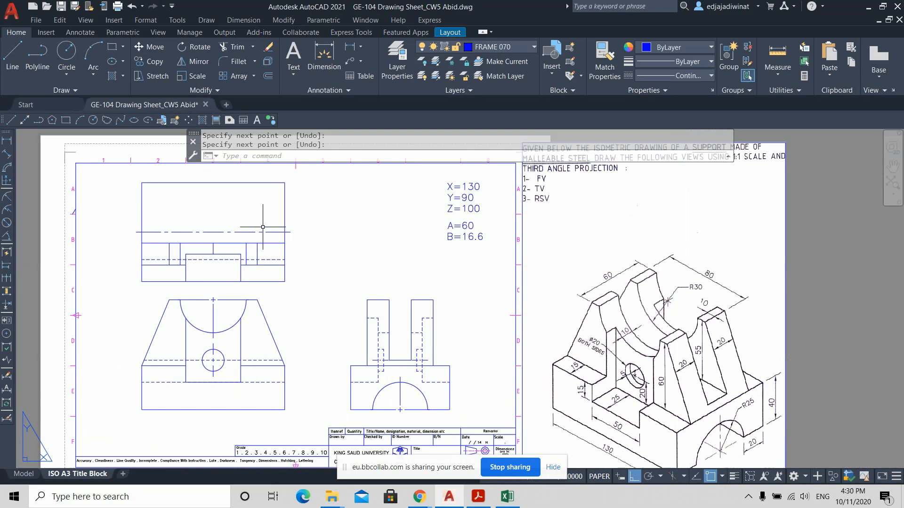
pyautogui.moveTo(242, 228); pyautogui.dragTo(307, 244, button='middle')
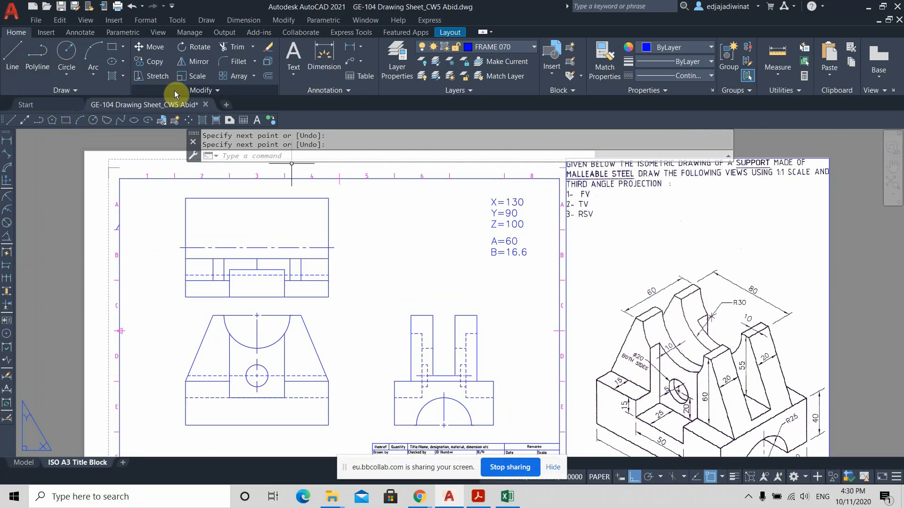
pyautogui.click(267, 78)
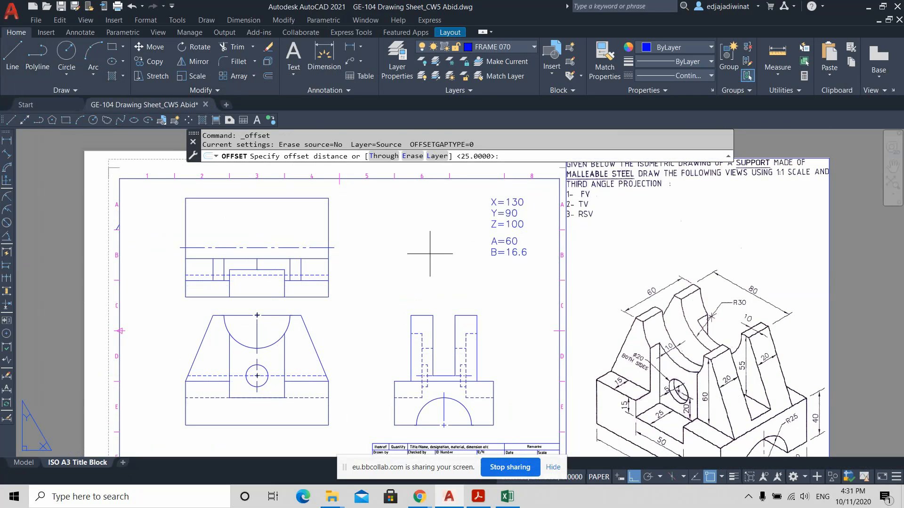
pyautogui.press('Return')
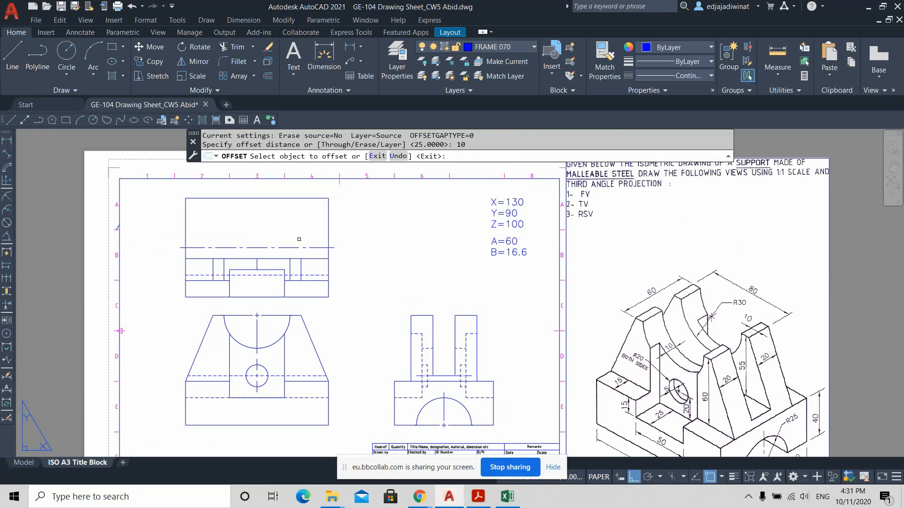
pyautogui.click(258, 264)
pyautogui.click(271, 264)
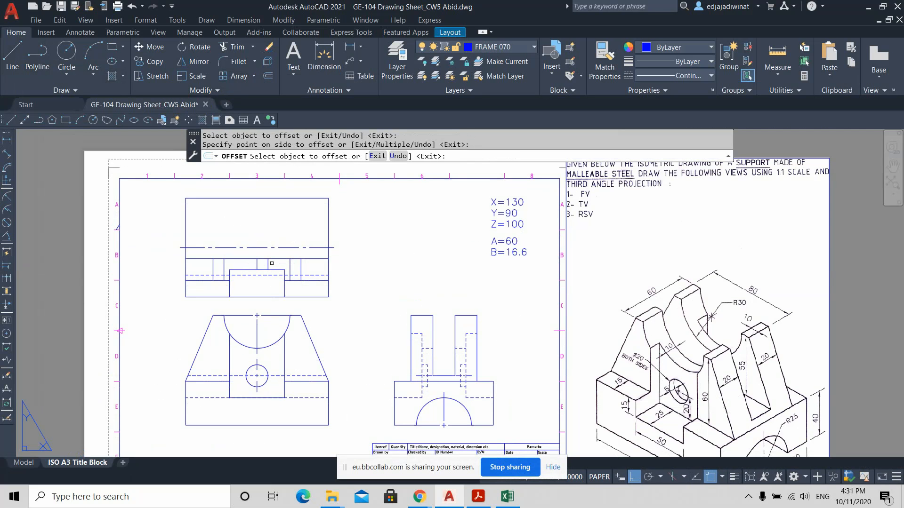
pyautogui.click(258, 262)
pyautogui.click(250, 264)
pyautogui.press('Escape')
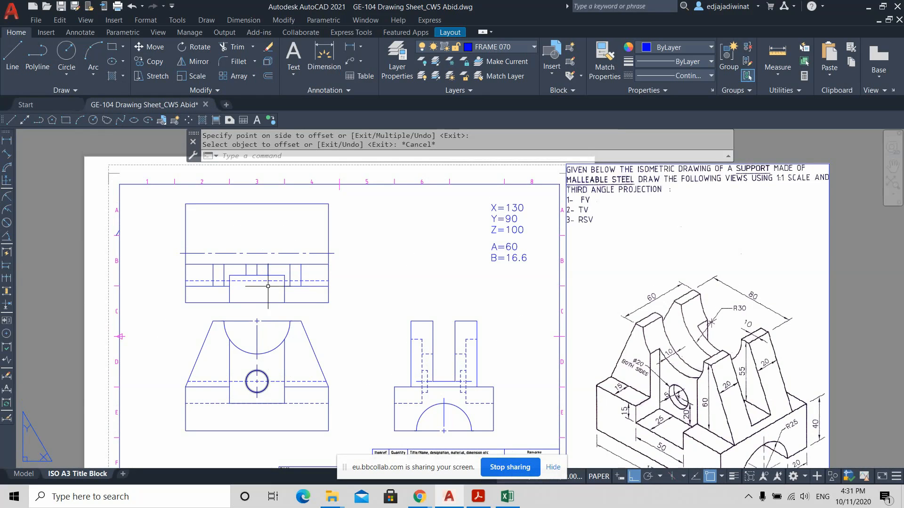
# Offset the recess's rear edge in the top view by 5 toward the rib's rear edge to mark the hole's depth
pyautogui.scroll(2, 387, 291)
pyautogui.scroll(-3, 353, 242)
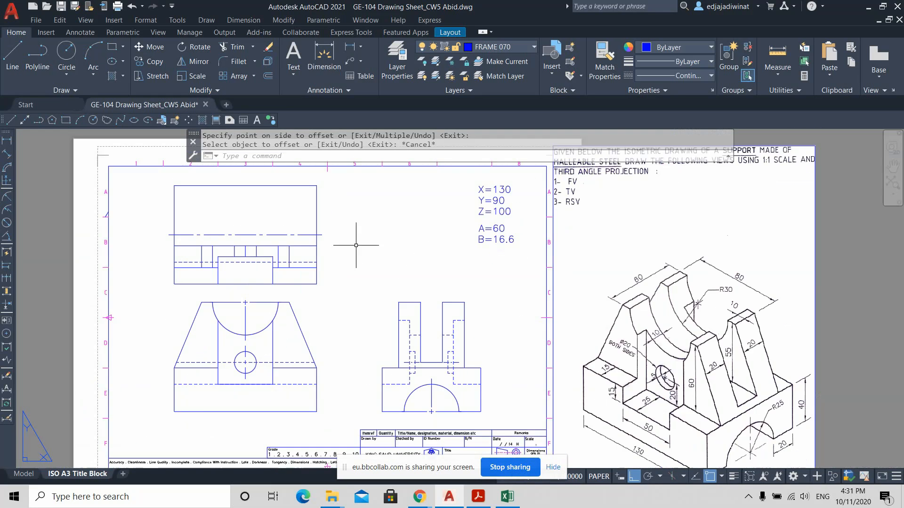
pyautogui.scroll(3, 343, 272)
pyautogui.scroll(-2, 382, 251)
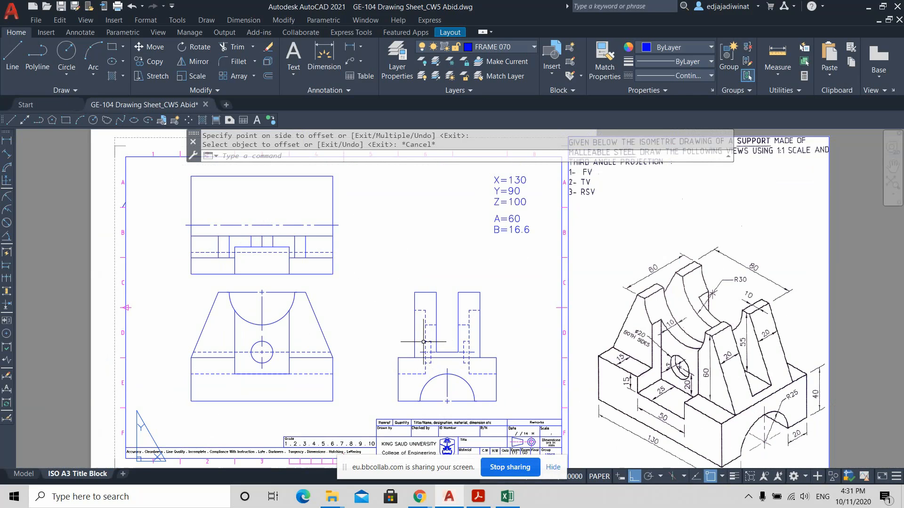
pyautogui.scroll(2, 272, 240)
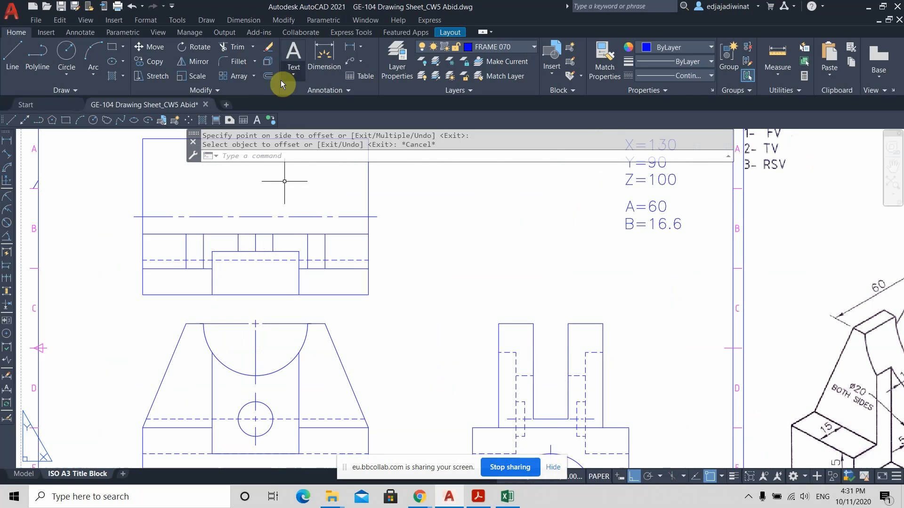
pyautogui.click(269, 77)
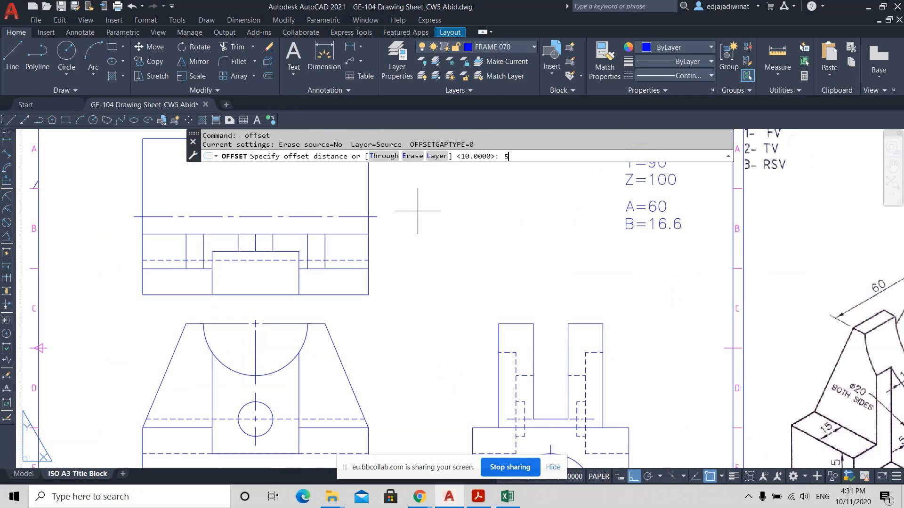
pyautogui.press('Return')
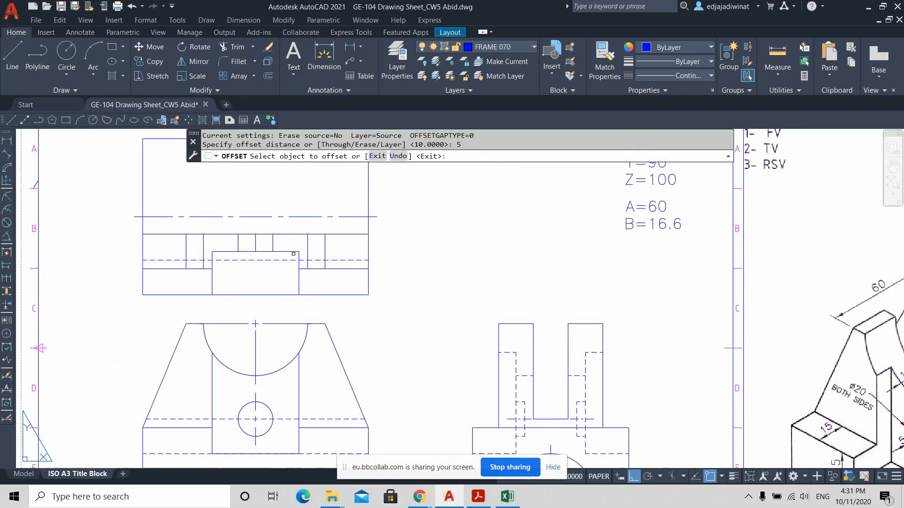
pyautogui.click(294, 254)
pyautogui.click(282, 238)
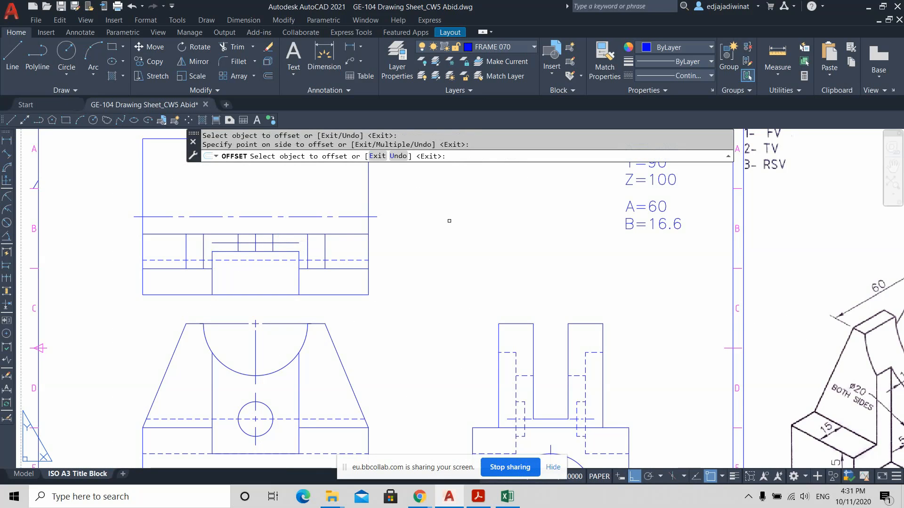
pyautogui.press('Return')
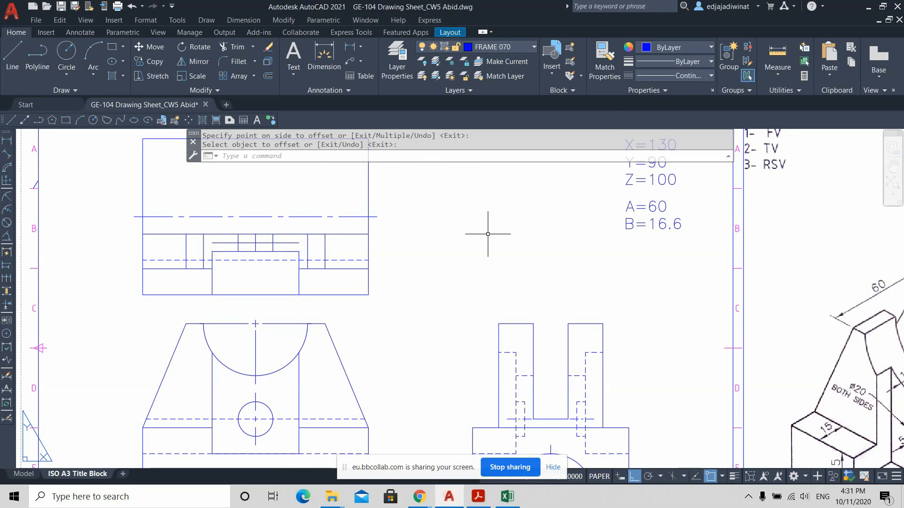
# Trim the hole's depth line and side edges in the top view where they extend past each other
pyautogui.click(231, 47)
pyautogui.click(285, 243)
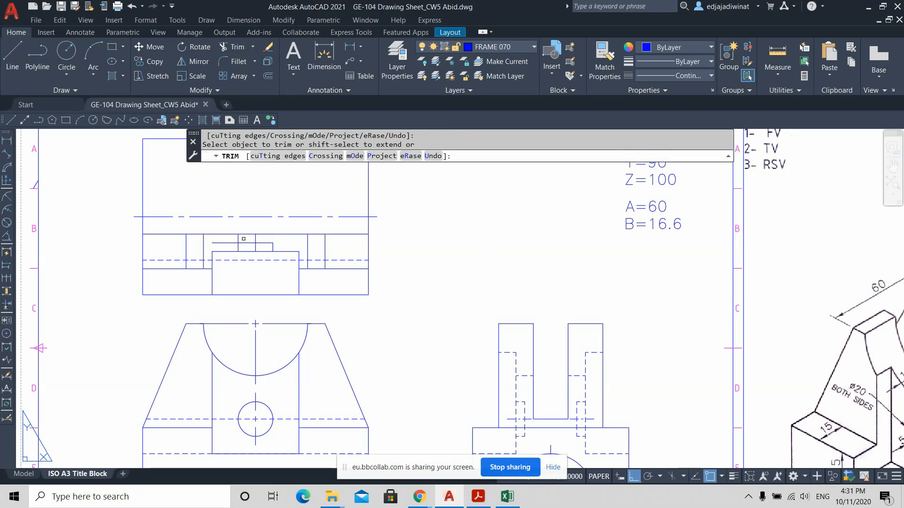
pyautogui.moveTo(244, 239); pyautogui.dragTo(238, 239)
pyautogui.click(228, 242)
pyautogui.press('Escape')
# Change the linetype of the hole's depth line and two side edges in the top view to HIDDEN2
pyautogui.scroll(2, 282, 250)
pyautogui.click(285, 244)
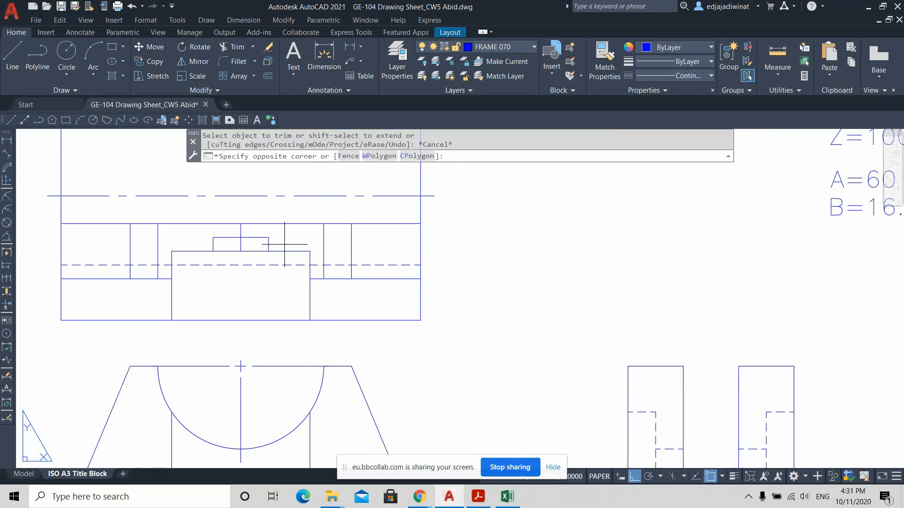
pyautogui.click(256, 236)
pyautogui.click(225, 242)
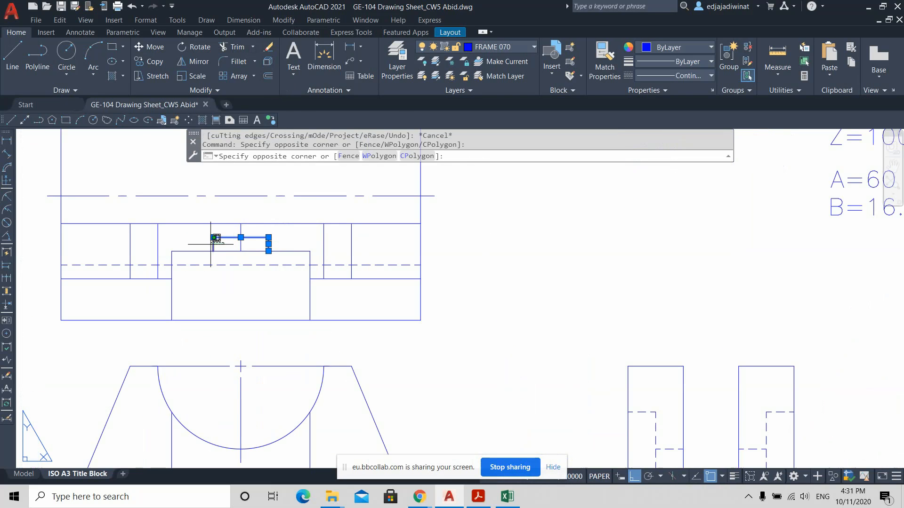
pyautogui.click(209, 245)
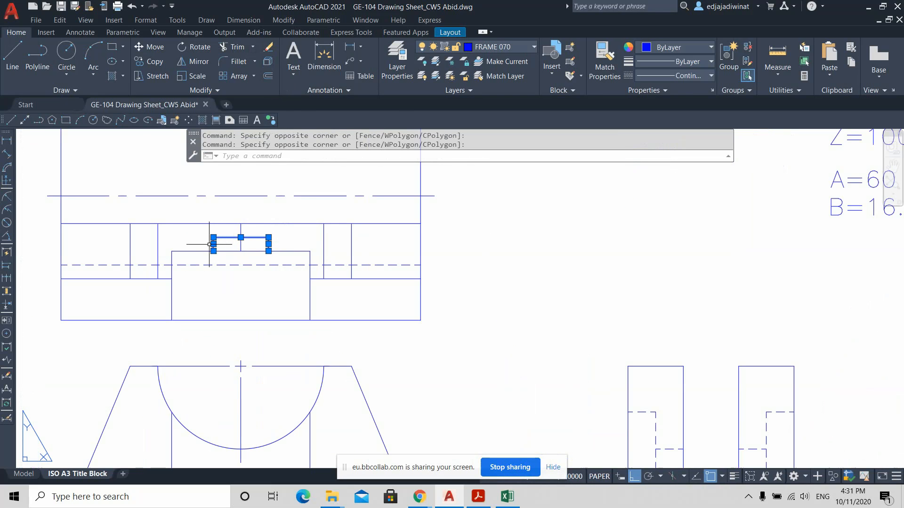
pyautogui.click(699, 78)
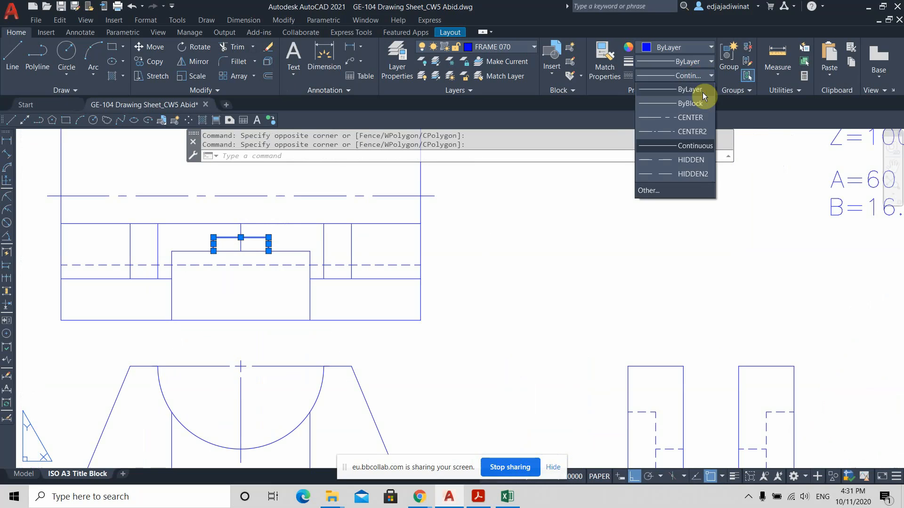
pyautogui.click(686, 175)
pyautogui.press('Escape')
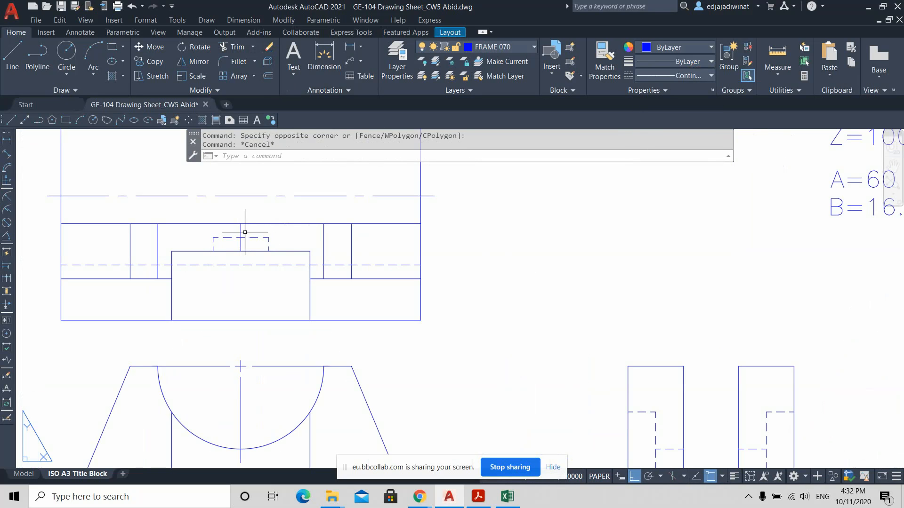
# Stretch the lower end of the hole's centre line in the top view 5 downward past the recess's rear edge
pyautogui.click(240, 231)
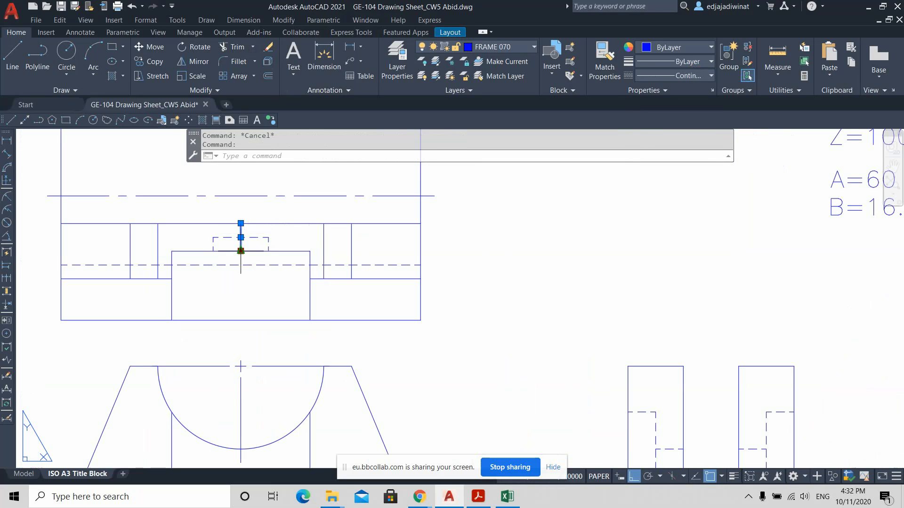
pyautogui.click(241, 251)
pyautogui.write('5')
pyautogui.press('Return')
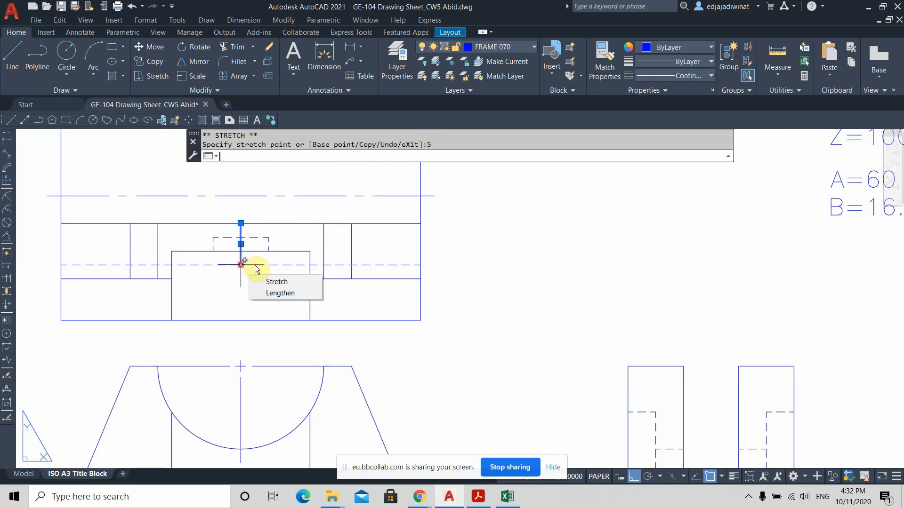
pyautogui.press('Escape')
pyautogui.scroll(2, 266, 248)
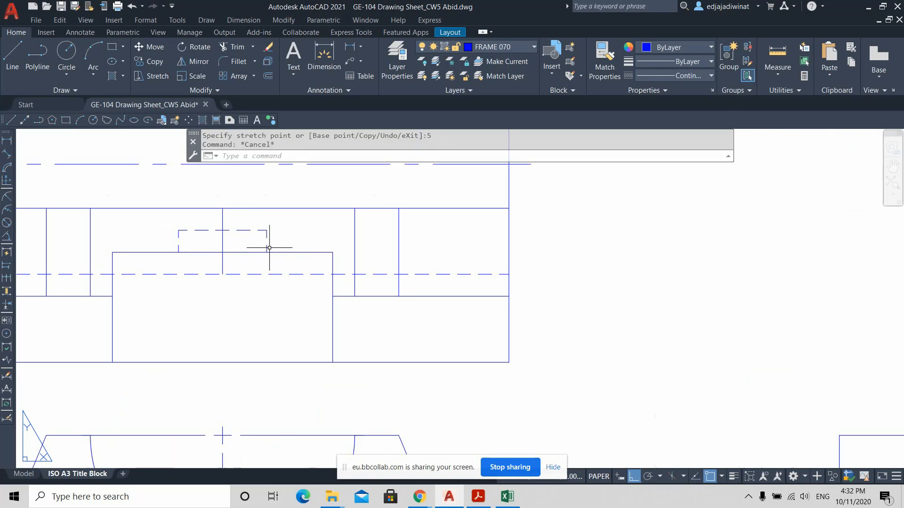
pyautogui.click(222, 219)
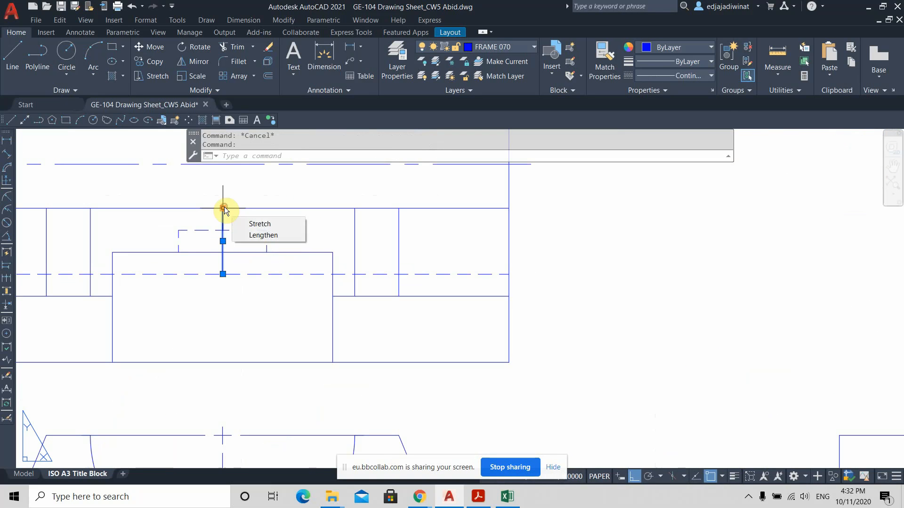
pyautogui.click(223, 208)
pyautogui.press('Escape')
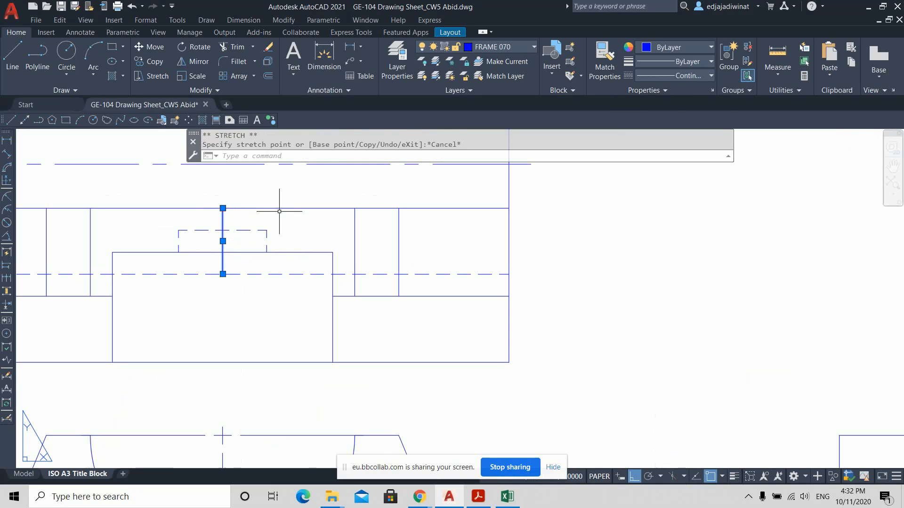
pyautogui.press('Escape')
# Measure the distances around the hole's centre line and hidden edges in the top view with Quick measure
pyautogui.click(774, 53)
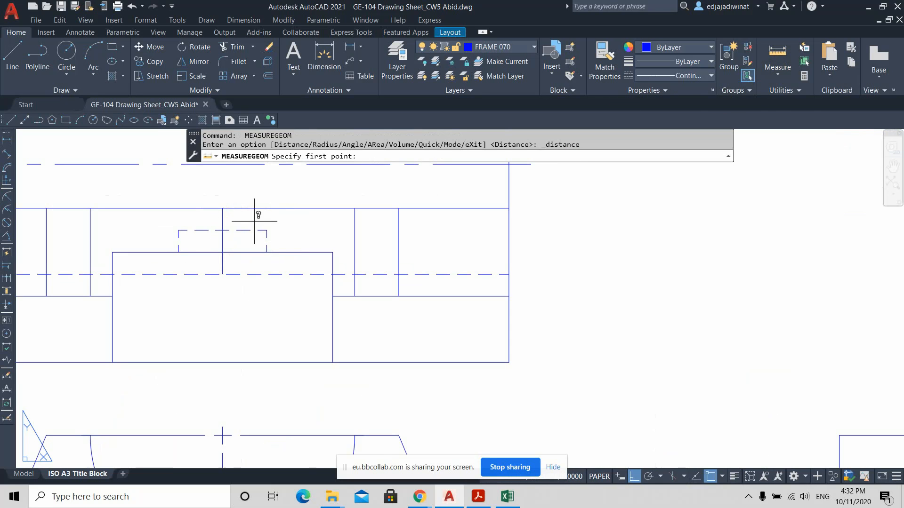
pyautogui.click(774, 75)
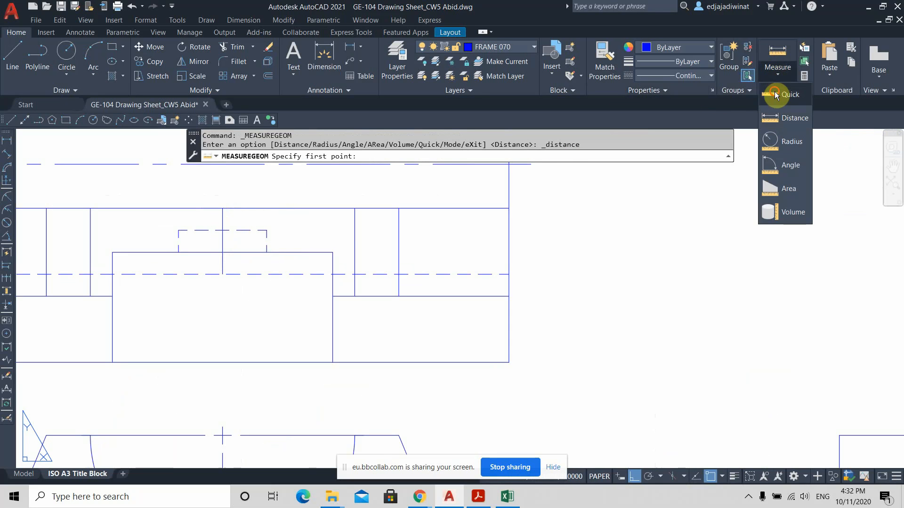
pyautogui.click(779, 96)
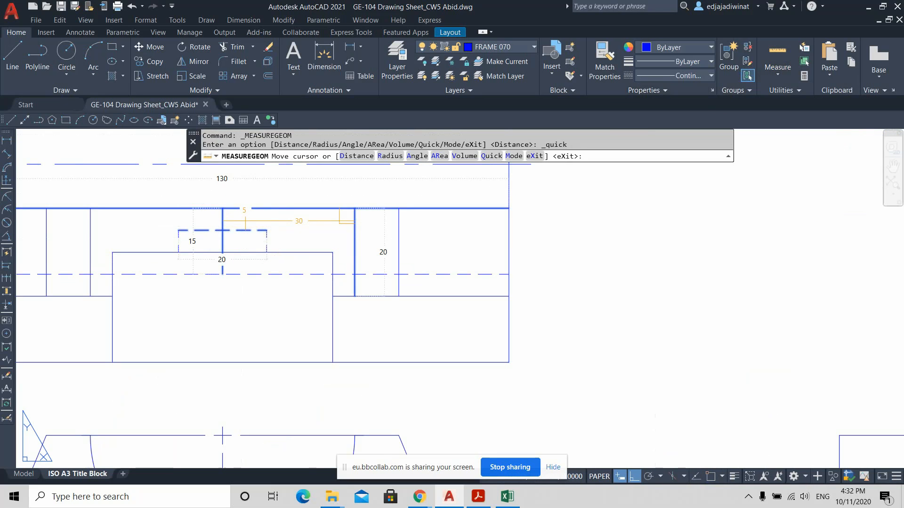
pyautogui.press('Escape')
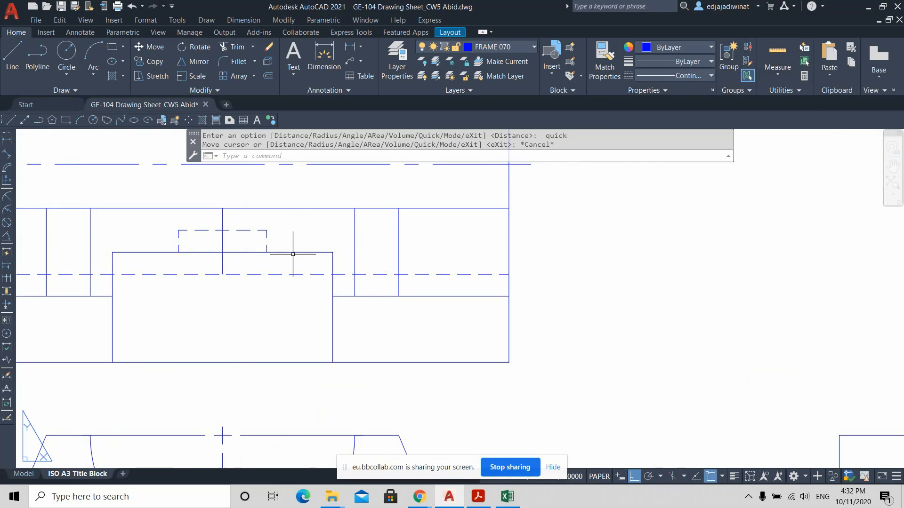
# Shorten the hole's centre line in the top view by 1 at its upper end
pyautogui.scroll(-2, 292, 254)
pyautogui.moveTo(296, 242); pyautogui.dragTo(334, 249, button='middle')
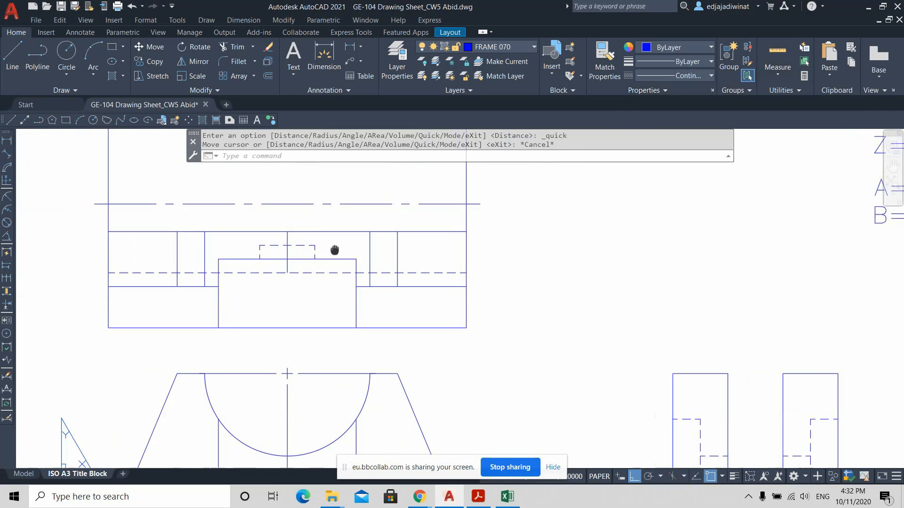
pyautogui.scroll(2, 272, 240)
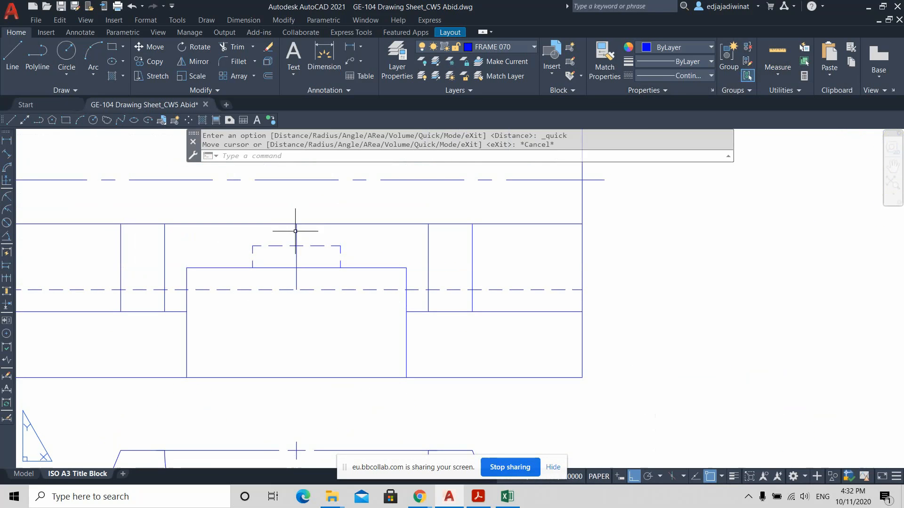
pyautogui.click(296, 232)
pyautogui.click(297, 223)
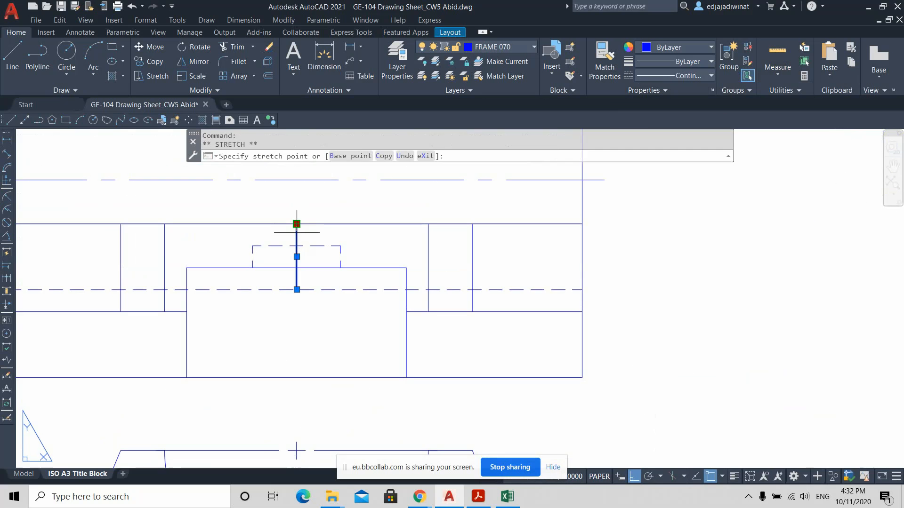
pyautogui.scroll(2, 297, 232)
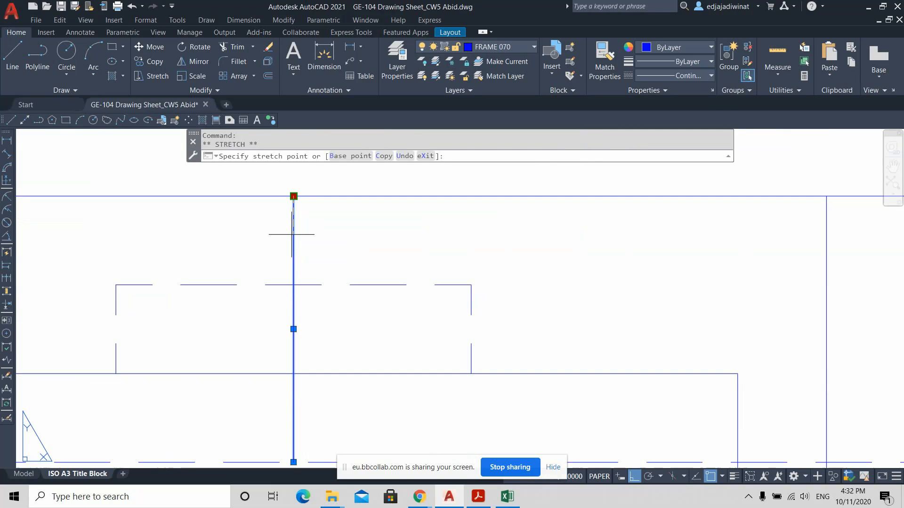
pyautogui.write('1')
pyautogui.press('Return')
pyautogui.scroll(-3, 305, 295)
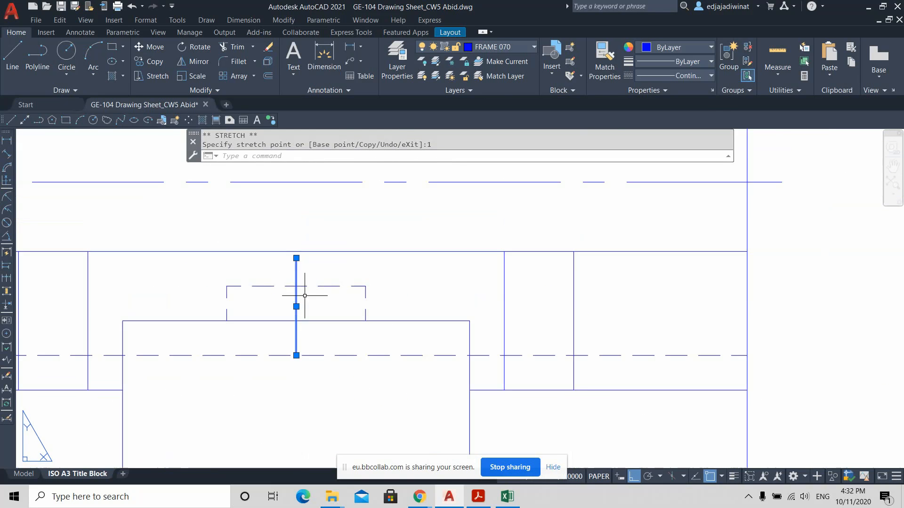
# Shorten the hole's centre line in the top view by 1 at its lower end
pyautogui.click(296, 356)
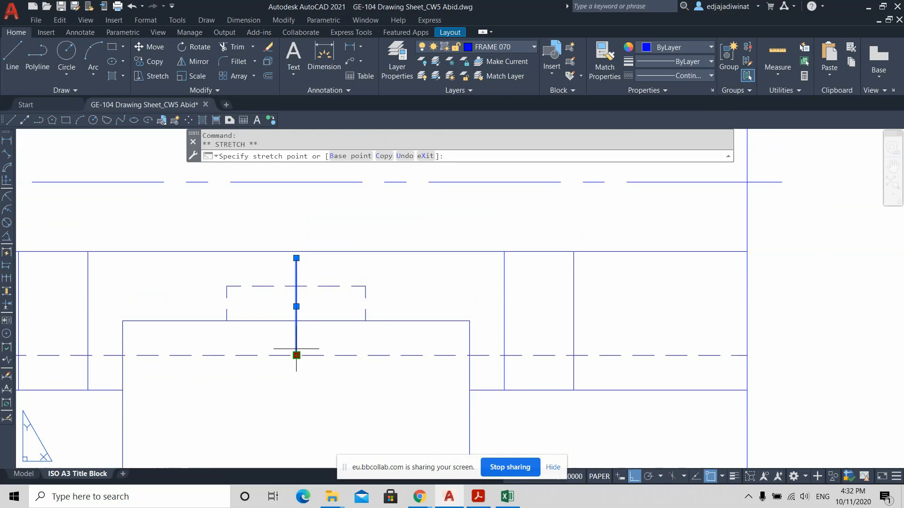
pyautogui.write('1')
pyautogui.press('Return')
pyautogui.press('Escape')
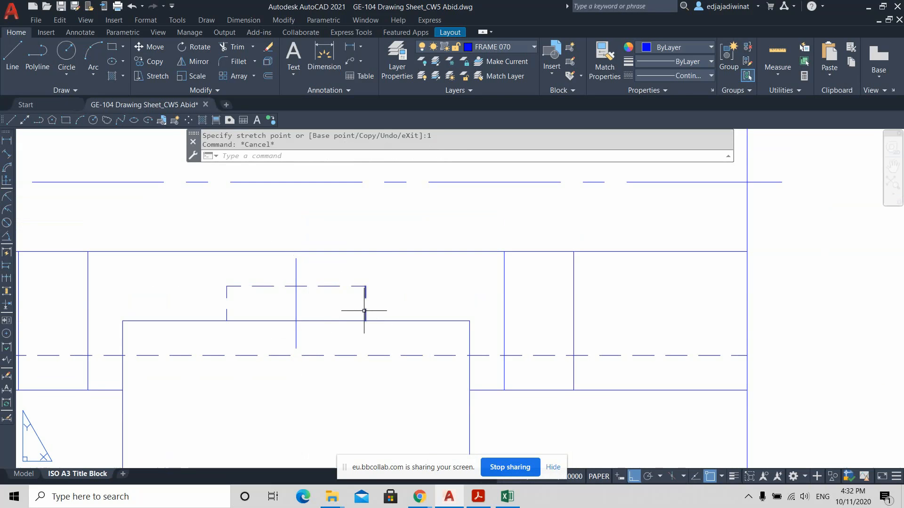
# Change the linetype of the hole's centre line in the top view to CENTER2
pyautogui.click(320, 310)
pyautogui.click(292, 303)
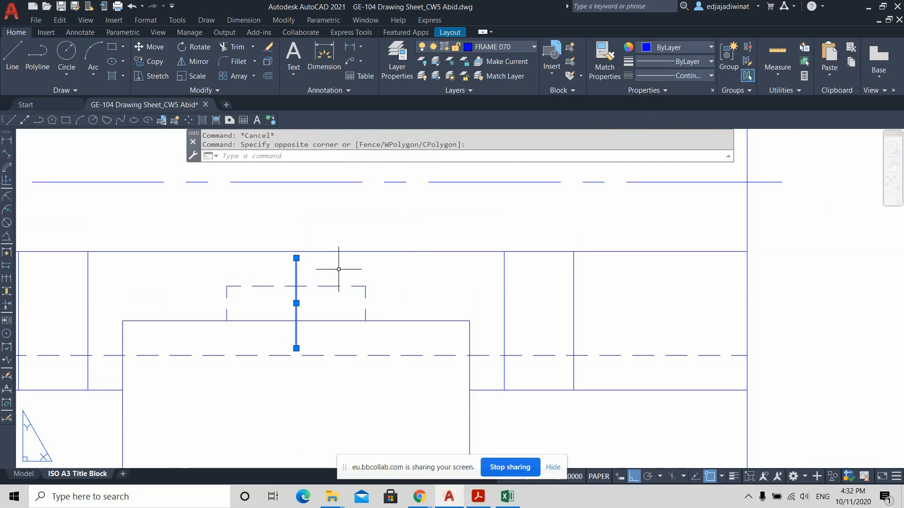
pyautogui.click(691, 76)
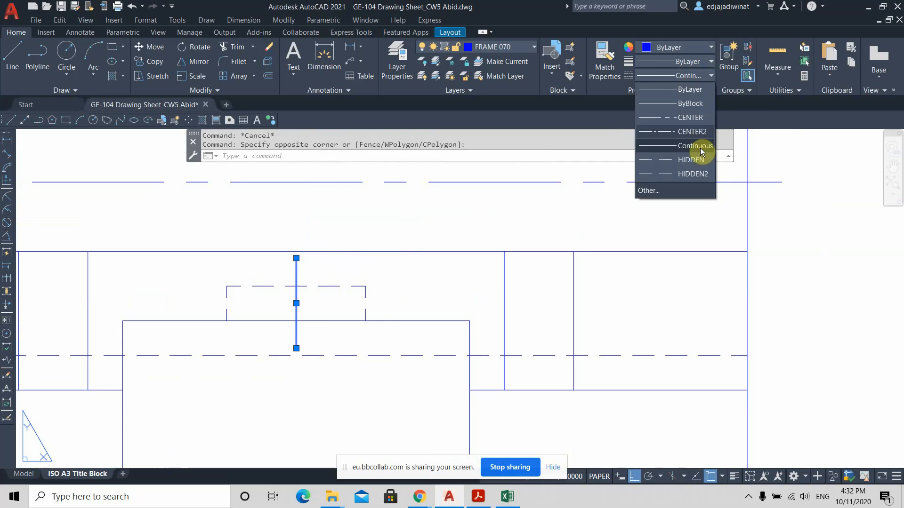
pyautogui.click(698, 133)
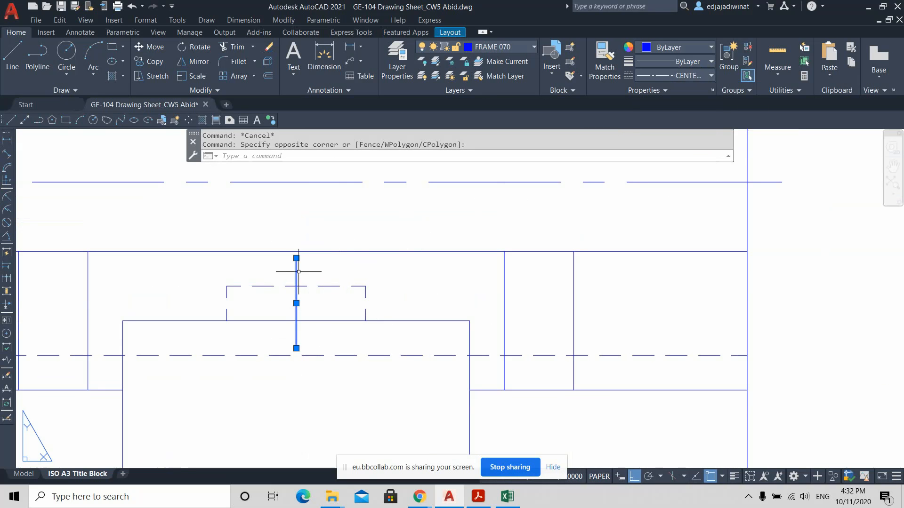
pyautogui.scroll(-8, 388, 249)
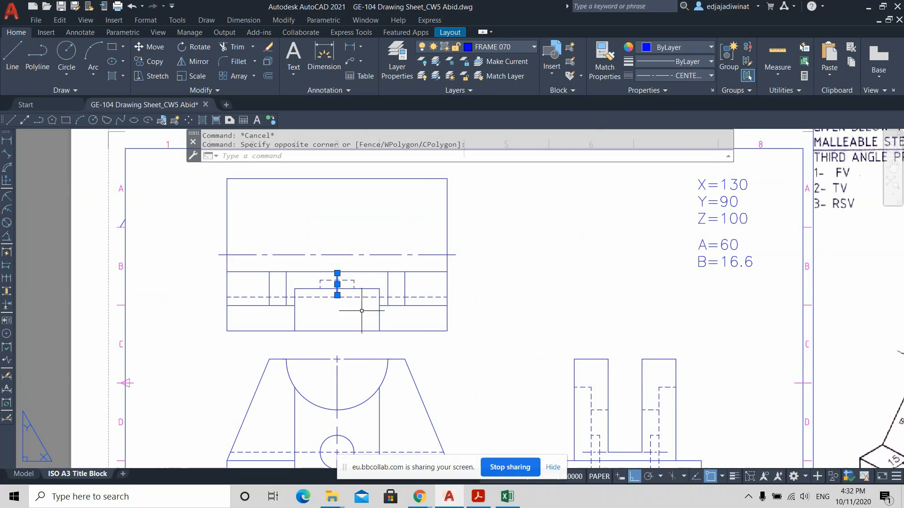
pyautogui.scroll(6, 348, 321)
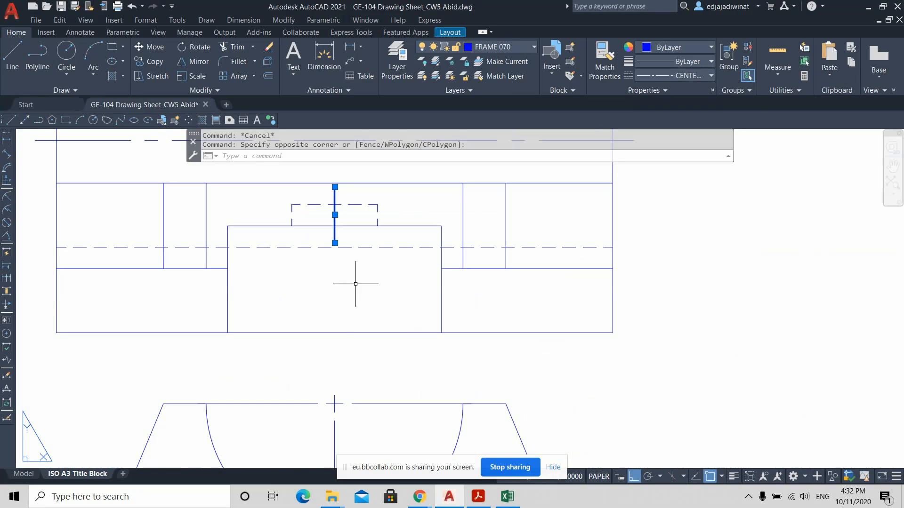
pyautogui.press('Escape')
pyautogui.click(360, 193)
pyautogui.click(363, 195)
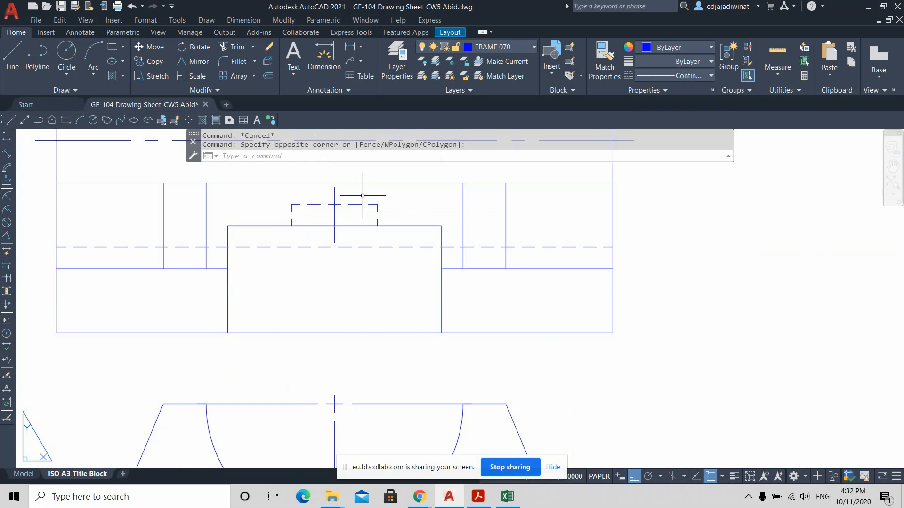
pyautogui.scroll(-5, 374, 206)
pyautogui.scroll(5, 374, 207)
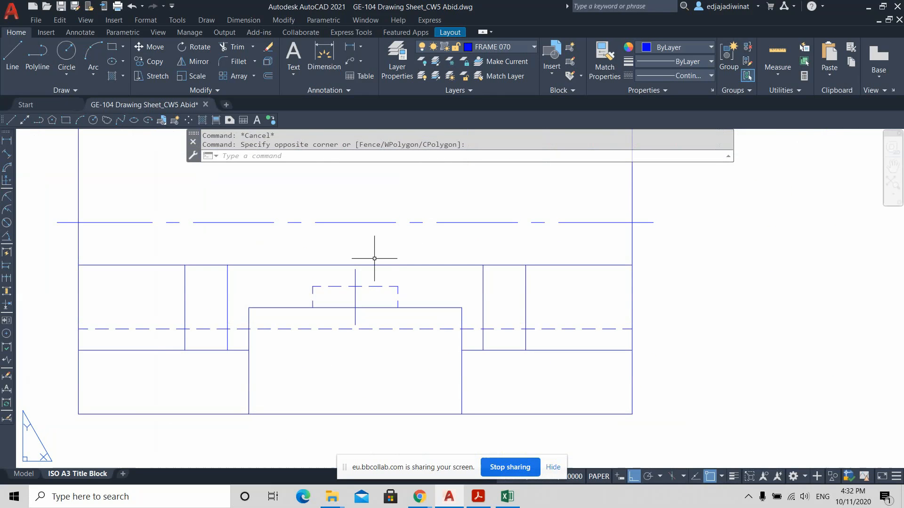
pyautogui.click(374, 273)
pyautogui.click(350, 275)
pyautogui.click(427, 273)
pyautogui.click(431, 261)
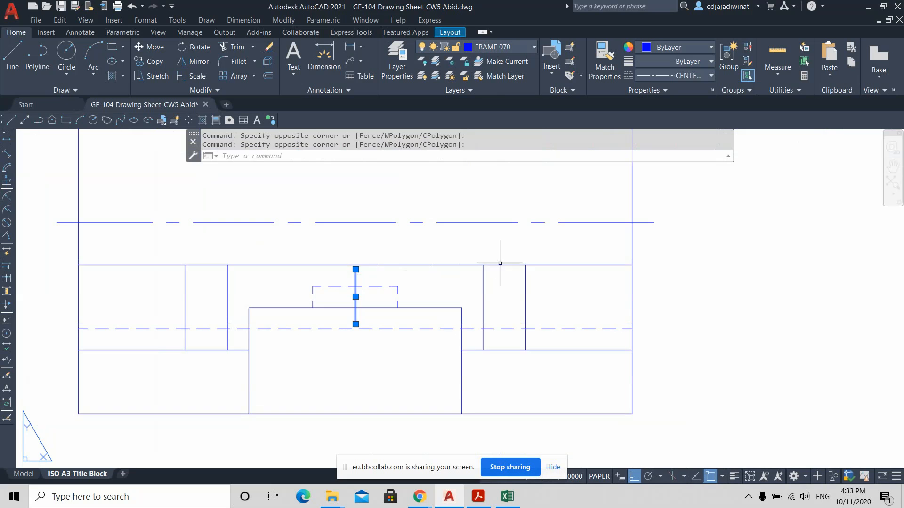
pyautogui.click(504, 292)
pyautogui.click(481, 238)
pyautogui.click(564, 245)
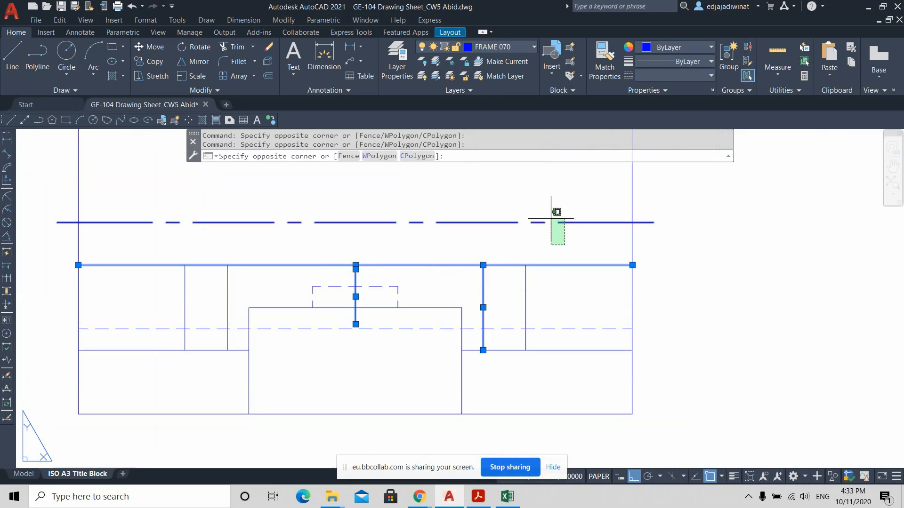
pyautogui.press('Escape')
pyautogui.press('Escape')
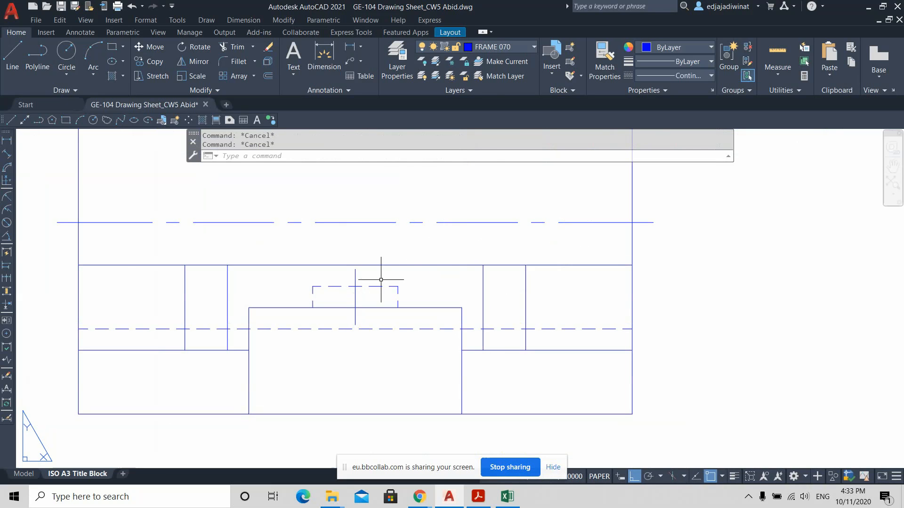
# Select the hole's centre line in the top view and check its quick properties
pyautogui.scroll(2, 382, 280)
pyautogui.click(366, 266)
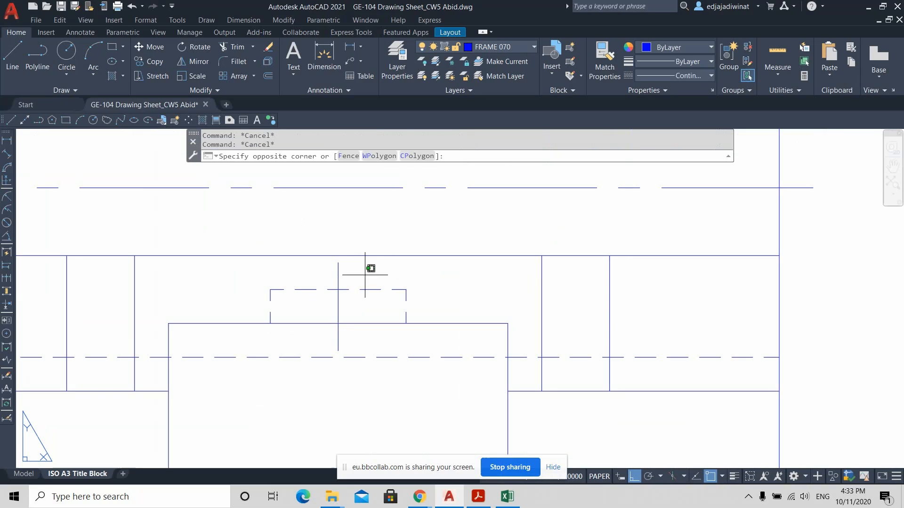
pyautogui.click(338, 267)
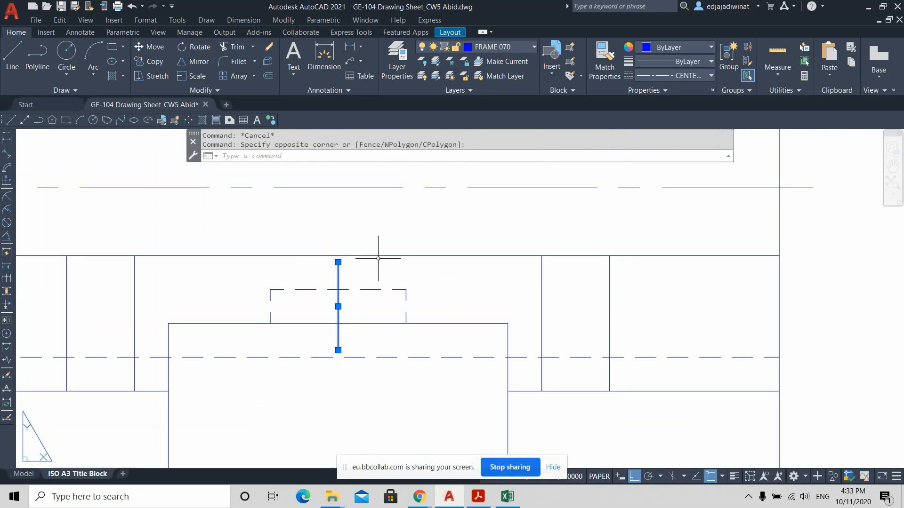
pyautogui.scroll(-4, 394, 274)
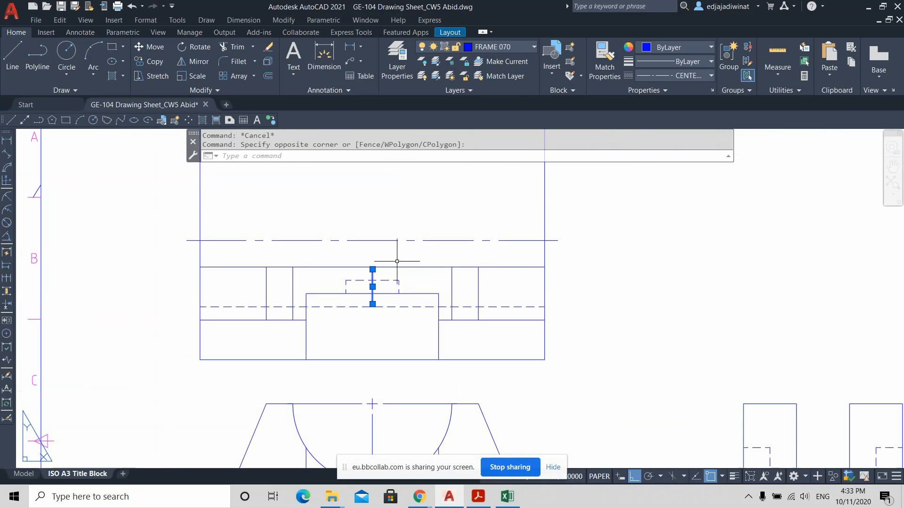
pyautogui.rightClick(396, 254)
pyautogui.click(430, 475)
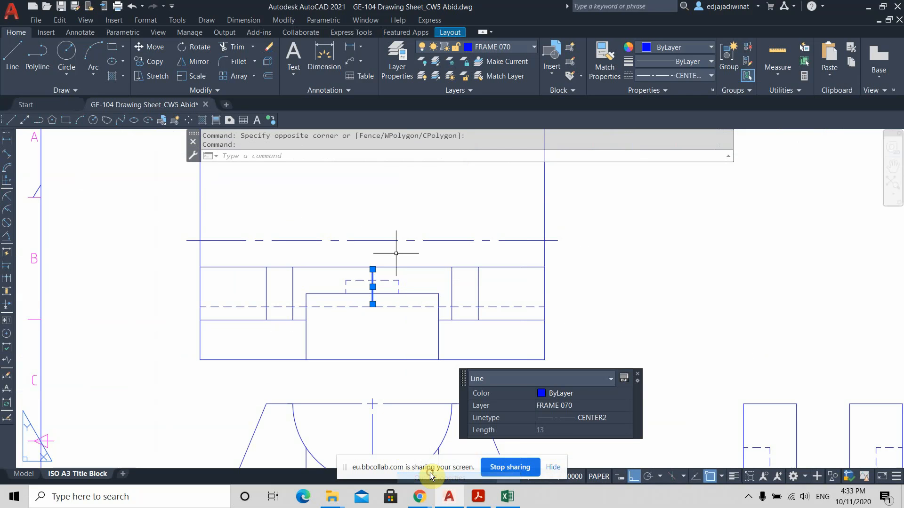
pyautogui.click(640, 377)
# Try a linetype scale of 0.5 on the hole's centre line in the top view and settle on 0.4
pyautogui.rightClick(395, 259)
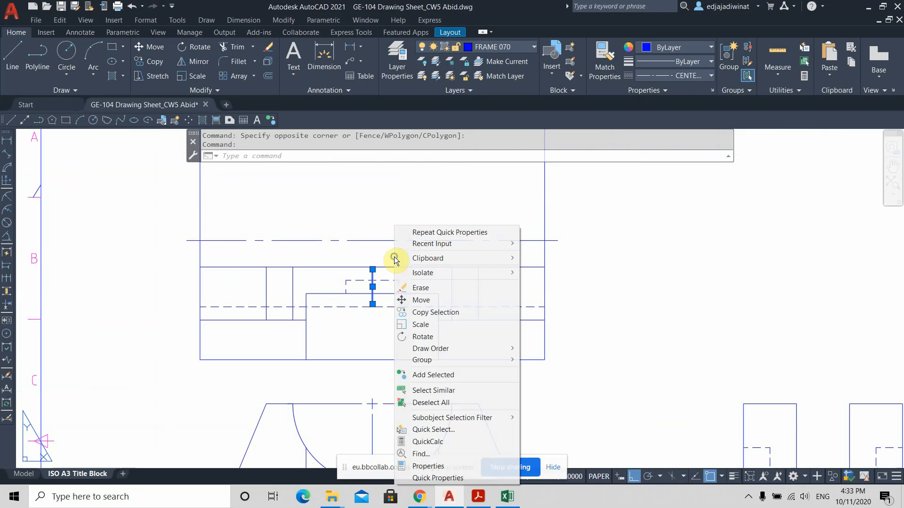
pyautogui.click(428, 466)
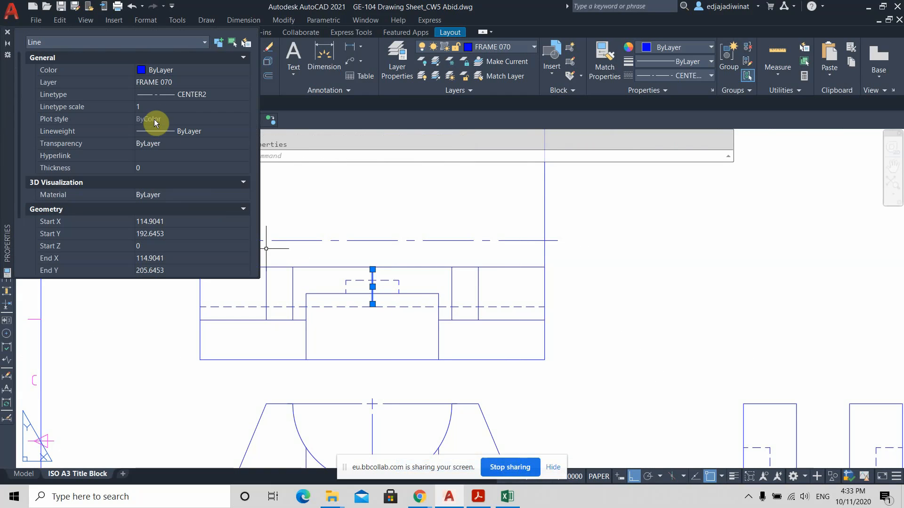
pyautogui.click(151, 107)
pyautogui.write('0.')
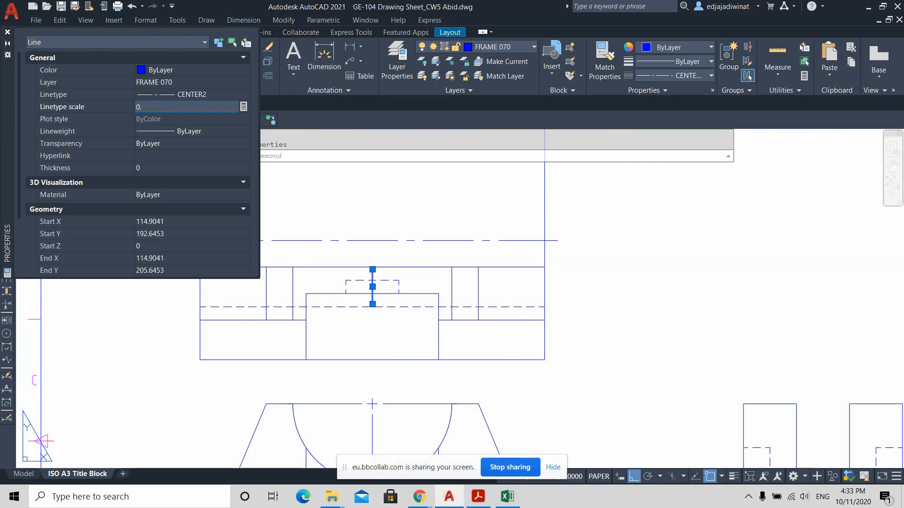
pyautogui.write('5')
pyautogui.press('Return')
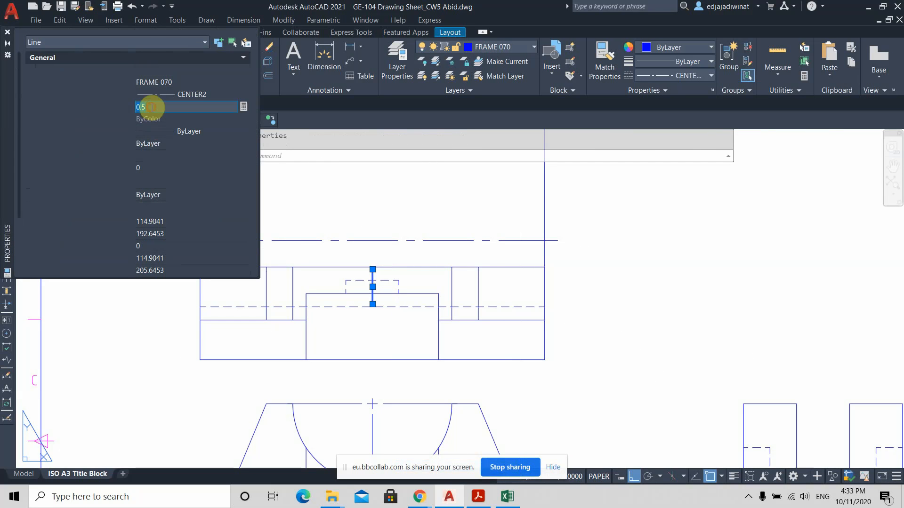
pyautogui.click(151, 107)
pyautogui.write('0.4')
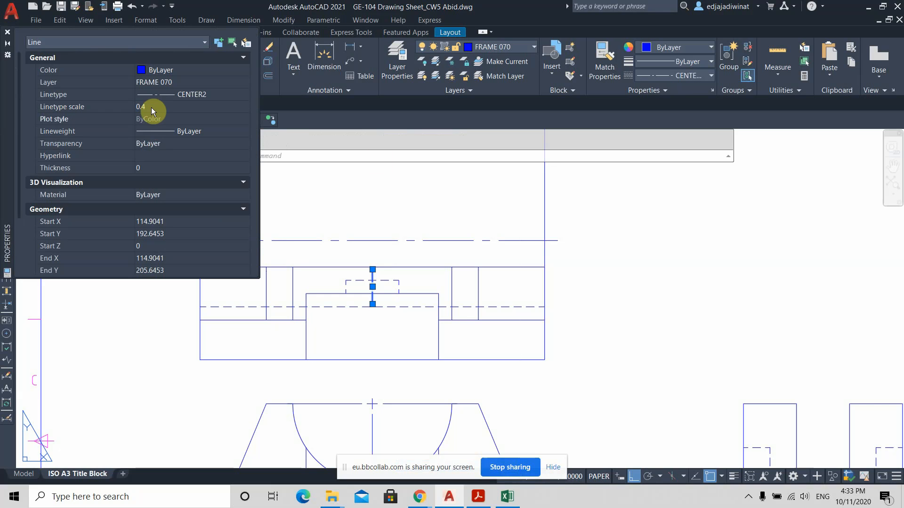
pyautogui.press('Escape')
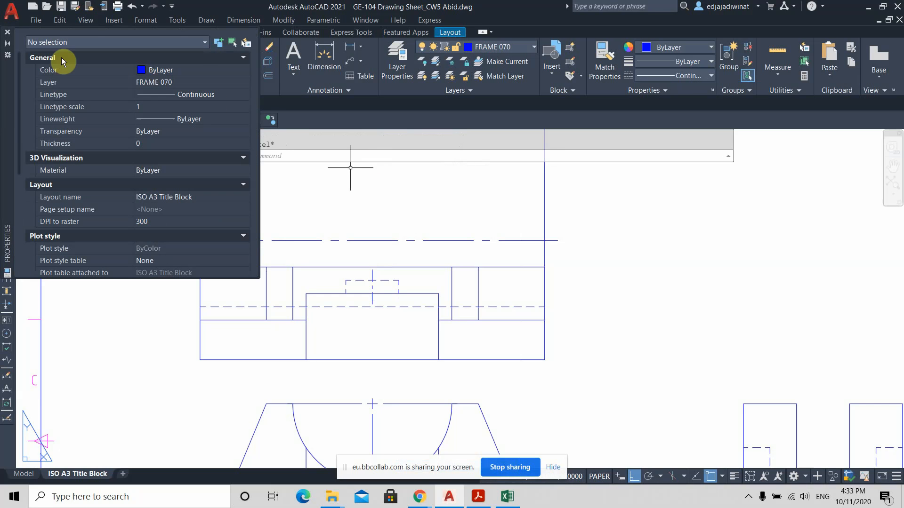
pyautogui.click(7, 32)
# Compare the finished front, top and right side views with the isometric drawing of the support
pyautogui.scroll(-2, 477, 300)
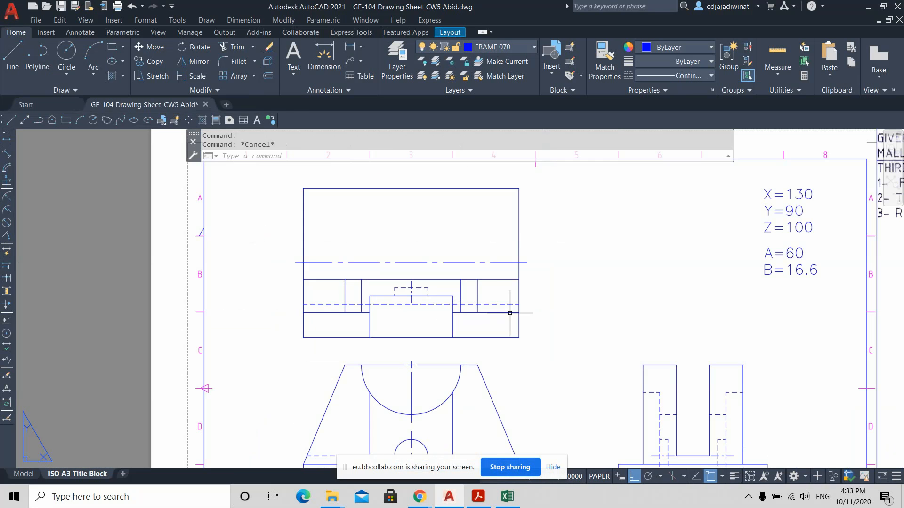
pyautogui.scroll(2, 579, 312)
pyautogui.scroll(-4, 576, 278)
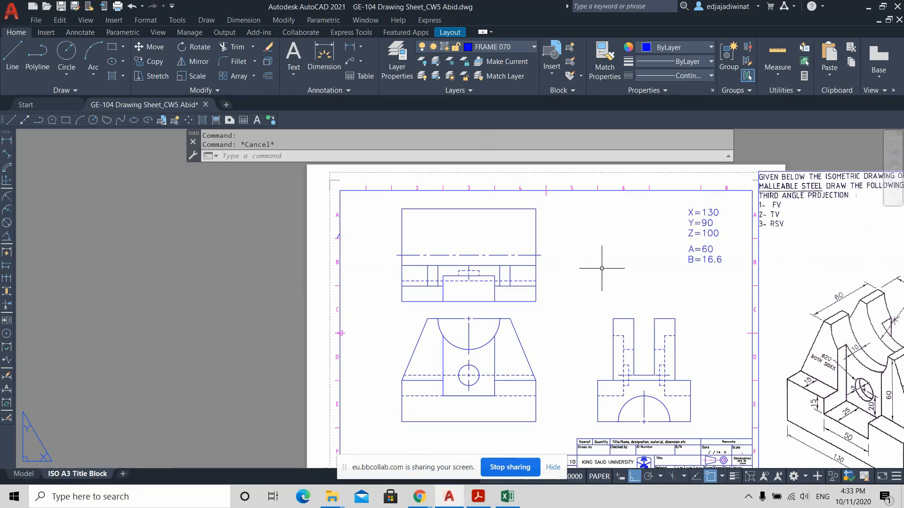
pyautogui.moveTo(595, 263); pyautogui.dragTo(494, 289, button='middle')
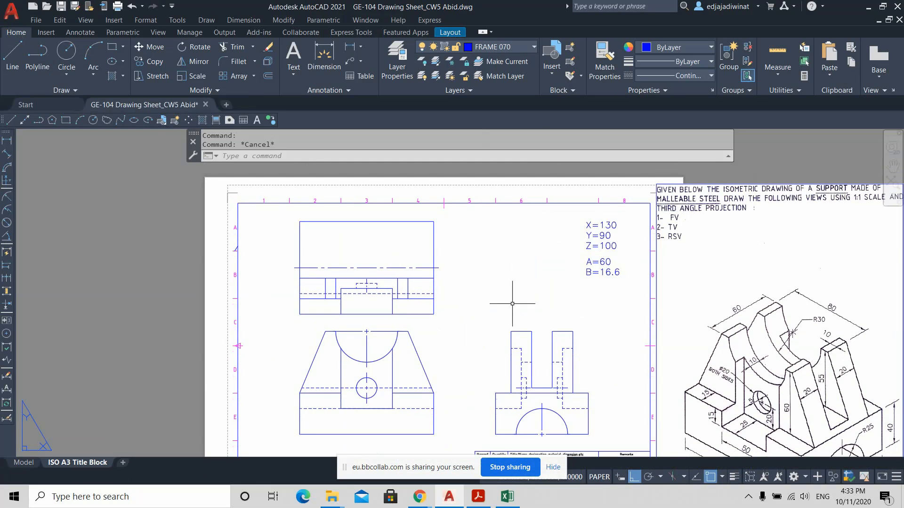
pyautogui.moveTo(565, 306); pyautogui.dragTo(499, 283, button='middle')
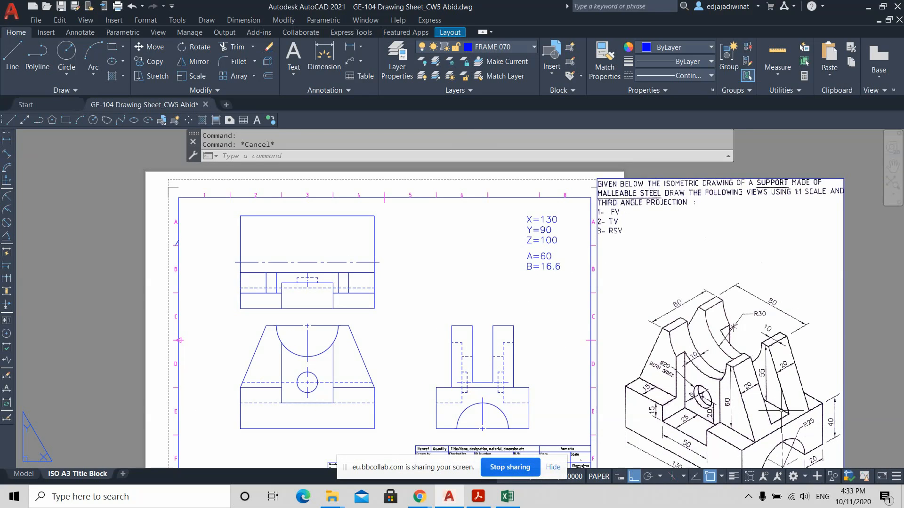
pyautogui.scroll(4, 785, 417)
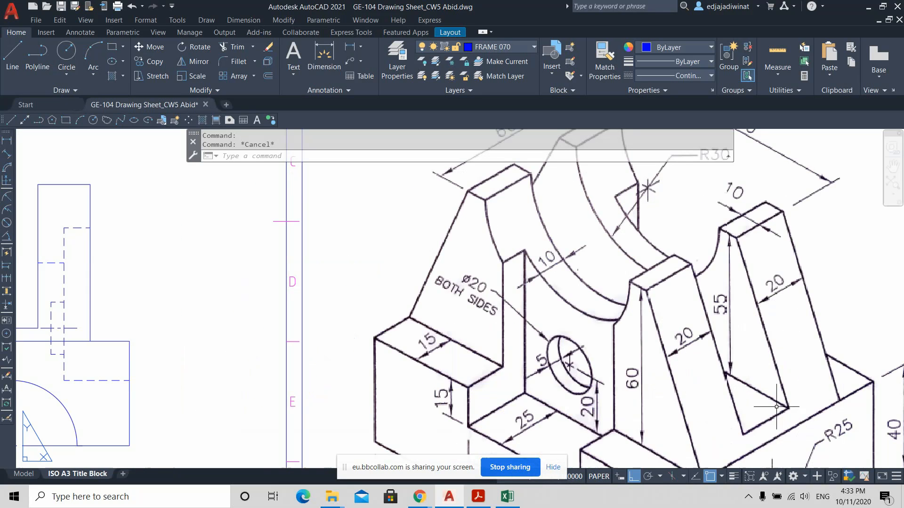
pyautogui.scroll(-2, 751, 416)
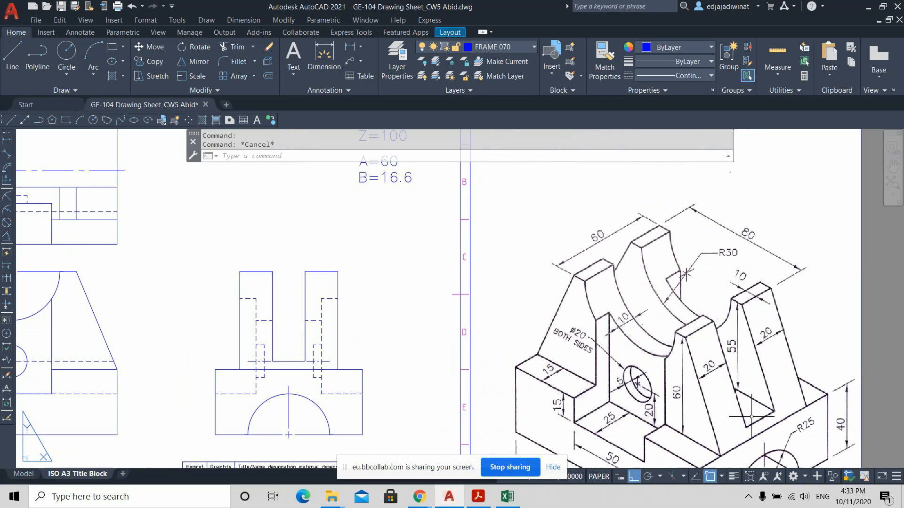
pyautogui.scroll(-2, 710, 357)
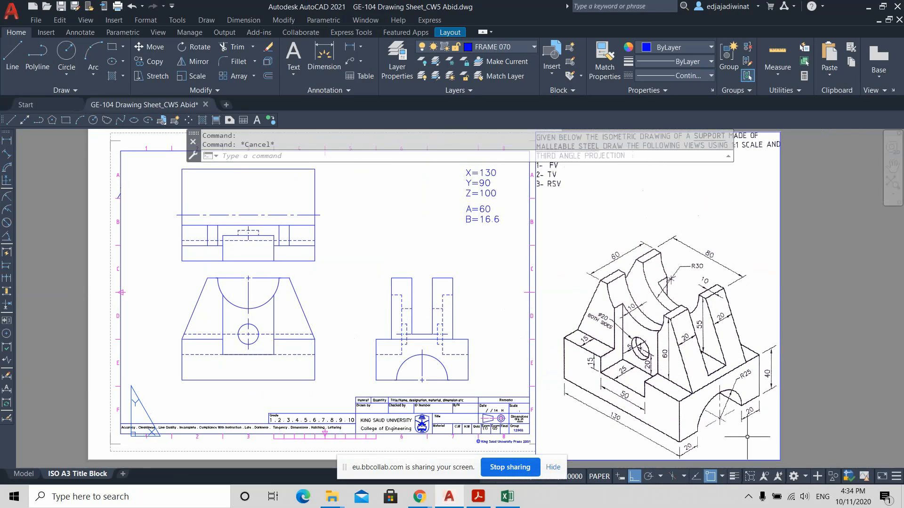
pyautogui.scroll(2, 733, 380)
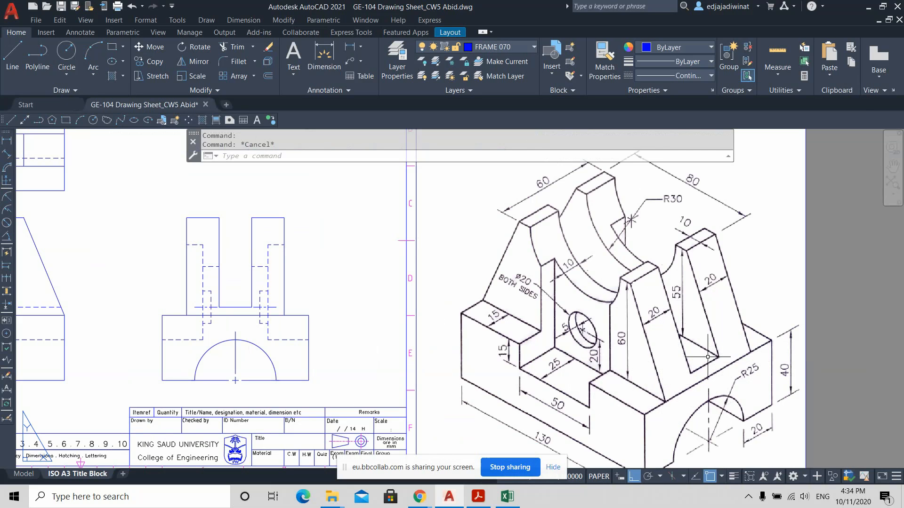
# Mirror the front-side edges, hidden lines and hole details of the top view about its horizontal centre line, keeping the originals
pyautogui.scroll(-4, 304, 265)
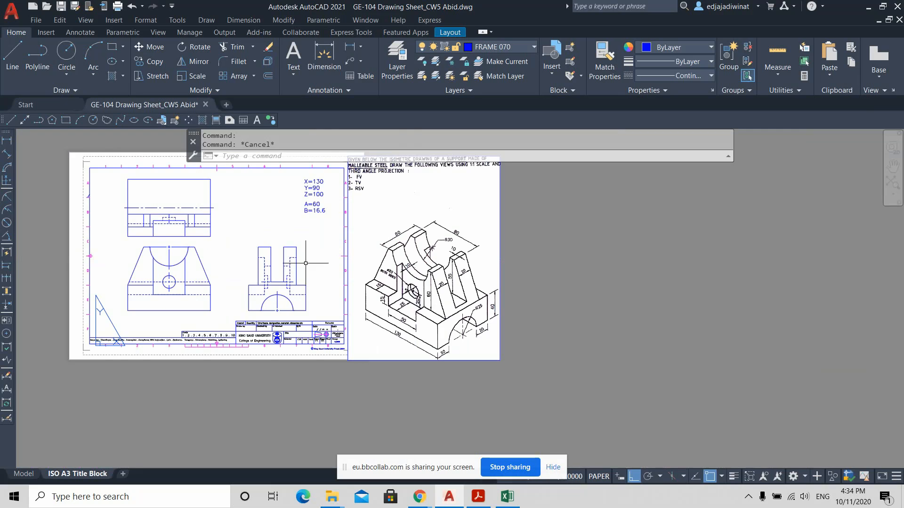
pyautogui.moveTo(237, 225); pyautogui.dragTo(397, 308, button='middle')
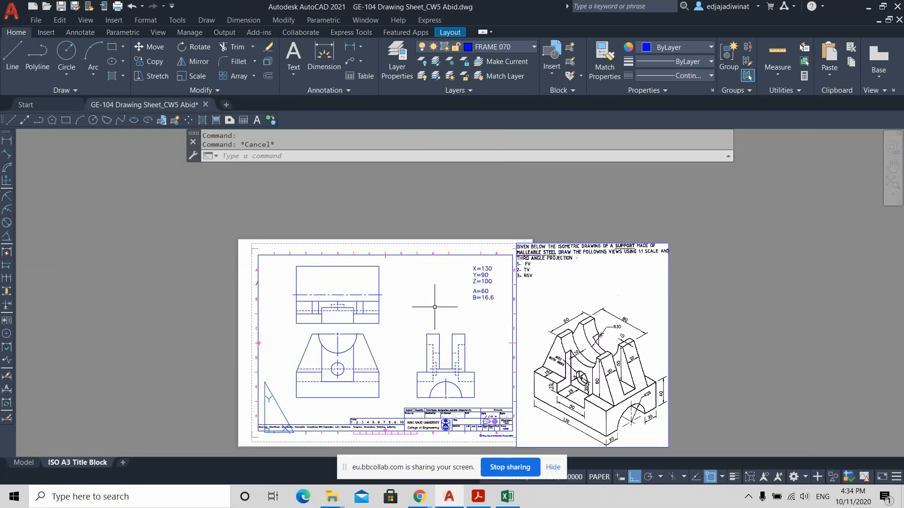
pyautogui.scroll(2, 426, 307)
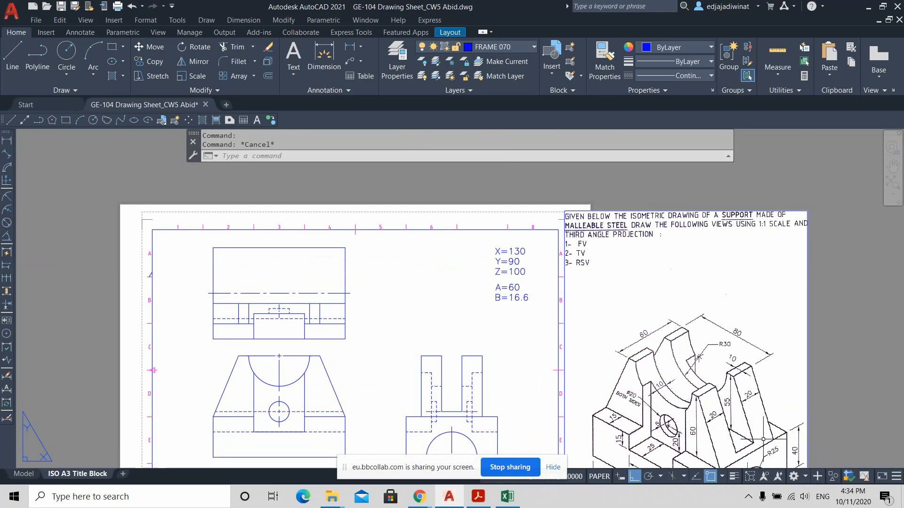
pyautogui.moveTo(747, 427); pyautogui.dragTo(718, 380, button='middle')
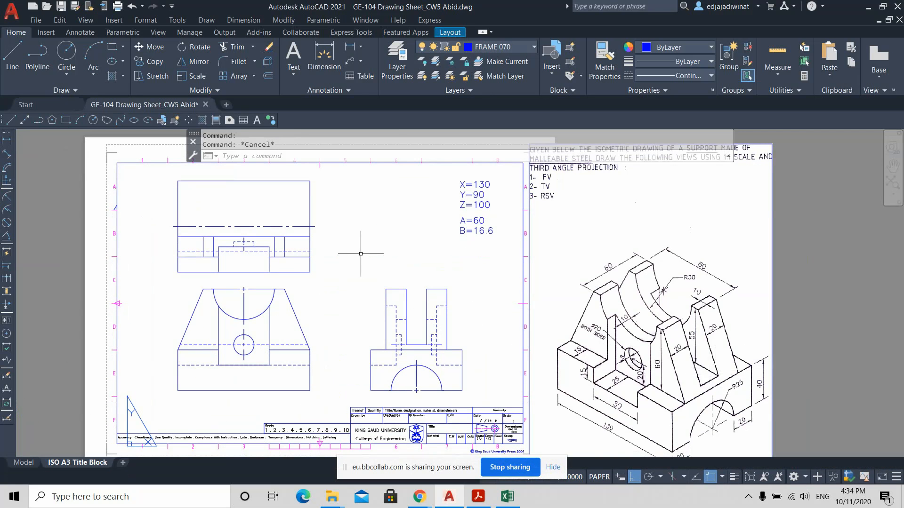
pyautogui.moveTo(362, 256); pyautogui.dragTo(402, 287, button='middle')
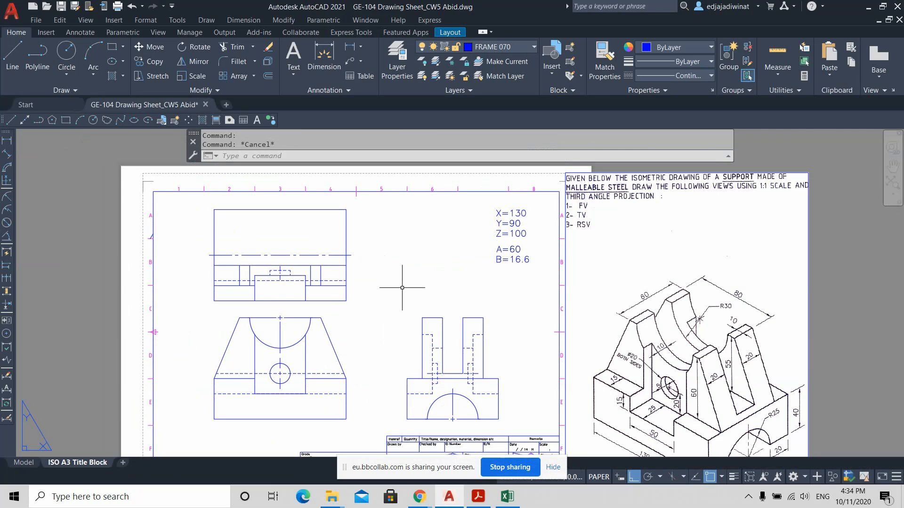
pyautogui.click(333, 295)
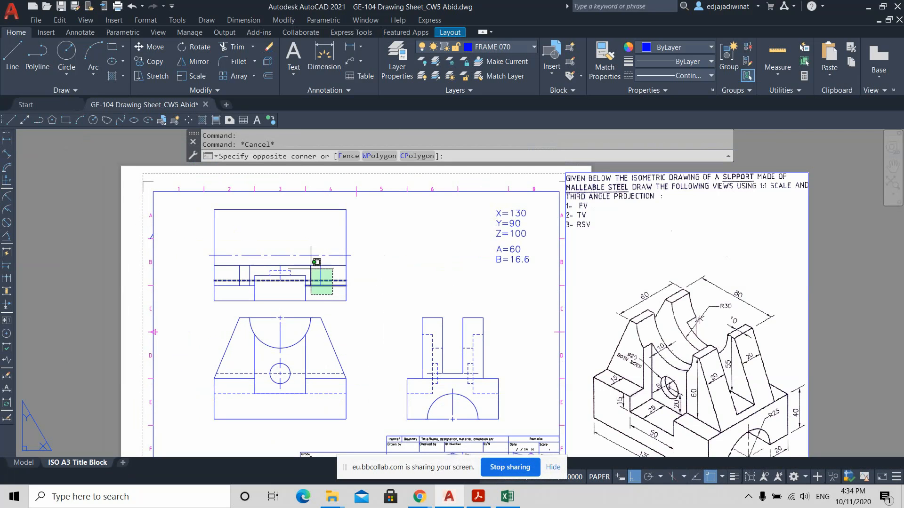
pyautogui.click(230, 265)
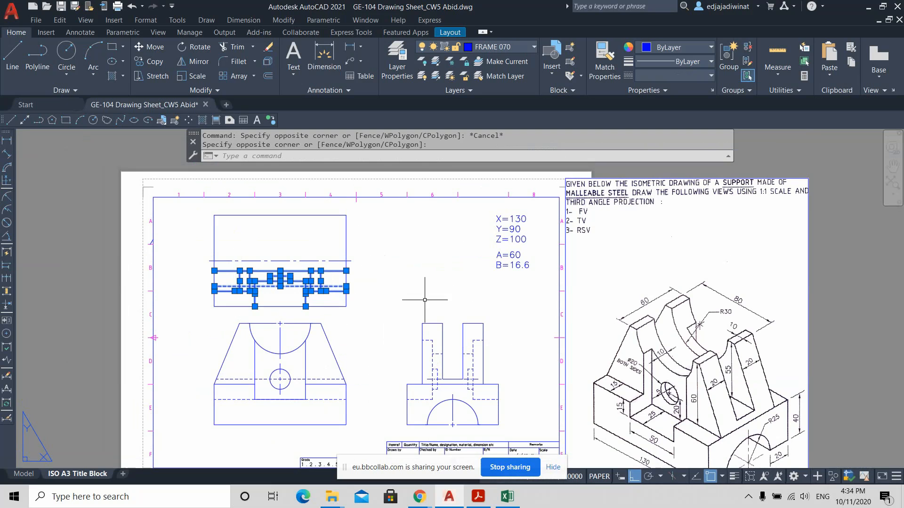
pyautogui.click(193, 64)
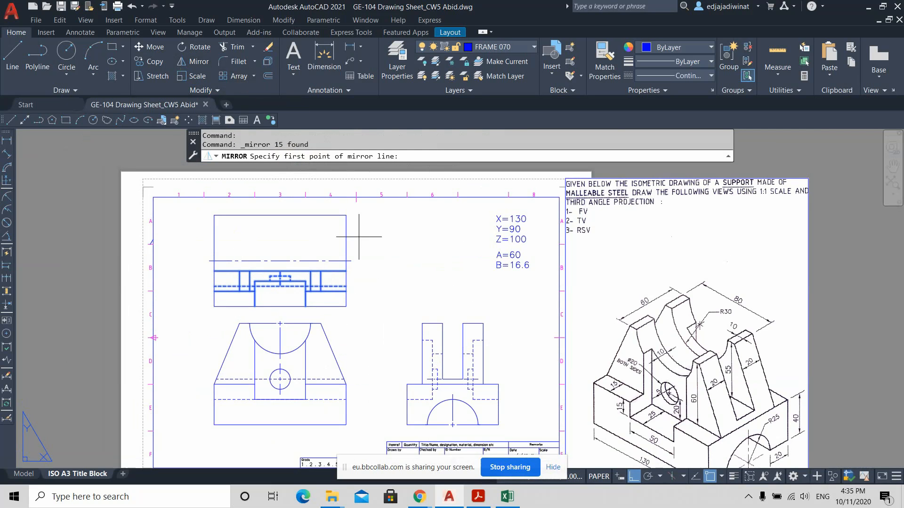
pyautogui.click(346, 260)
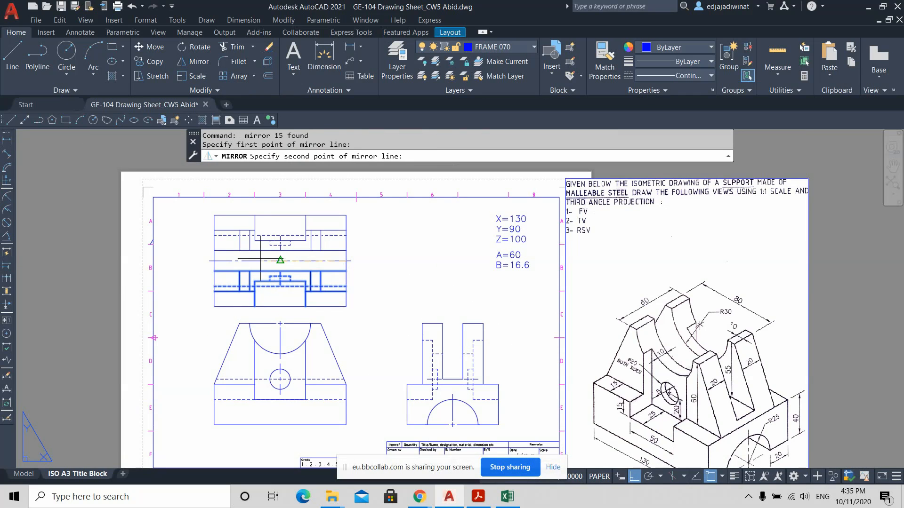
pyautogui.click(214, 261)
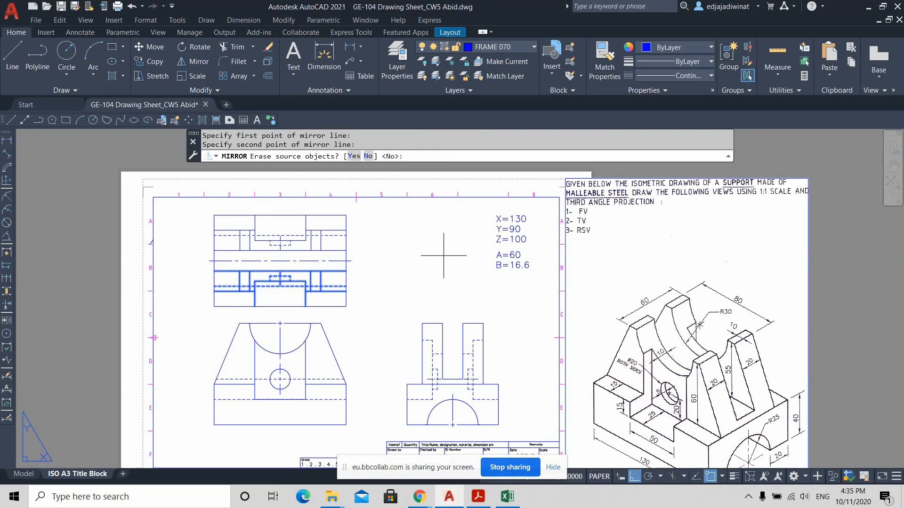
pyautogui.press('Return')
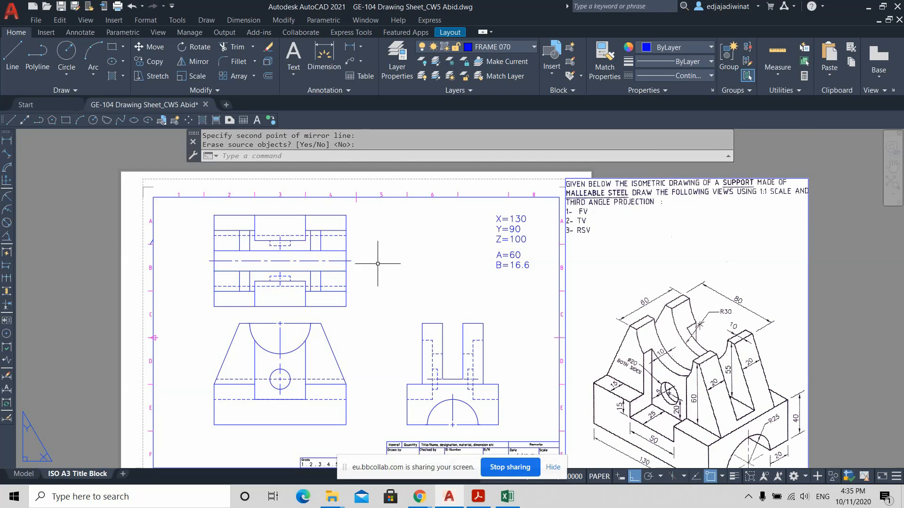
# Draw a vertical projection line from the right end of the front view's upper hidden line to the central slot's far edge in the top view
pyautogui.scroll(-2, 382, 256)
pyautogui.scroll(4, 383, 268)
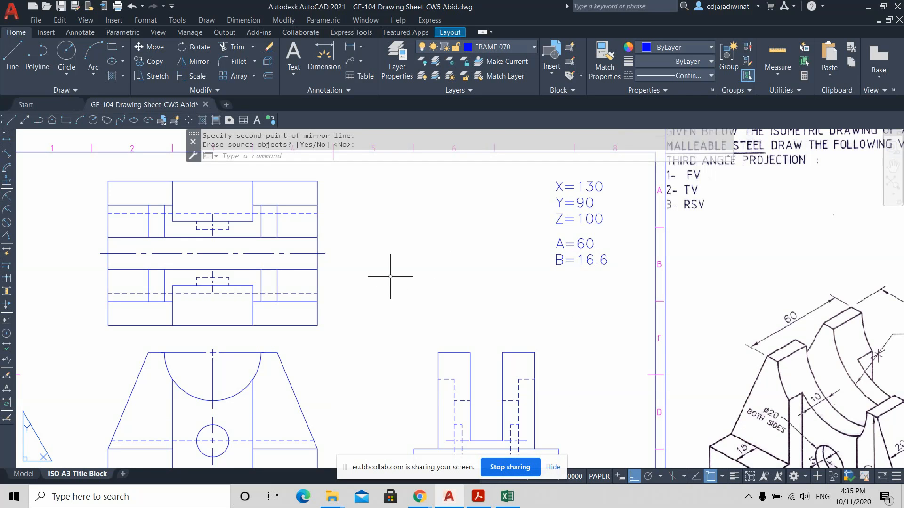
pyautogui.scroll(-3, 469, 317)
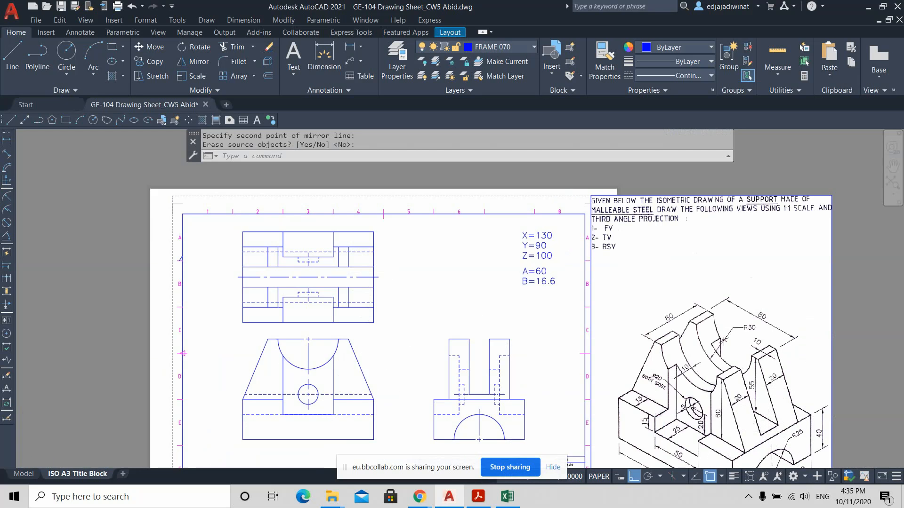
pyautogui.scroll(2, 370, 394)
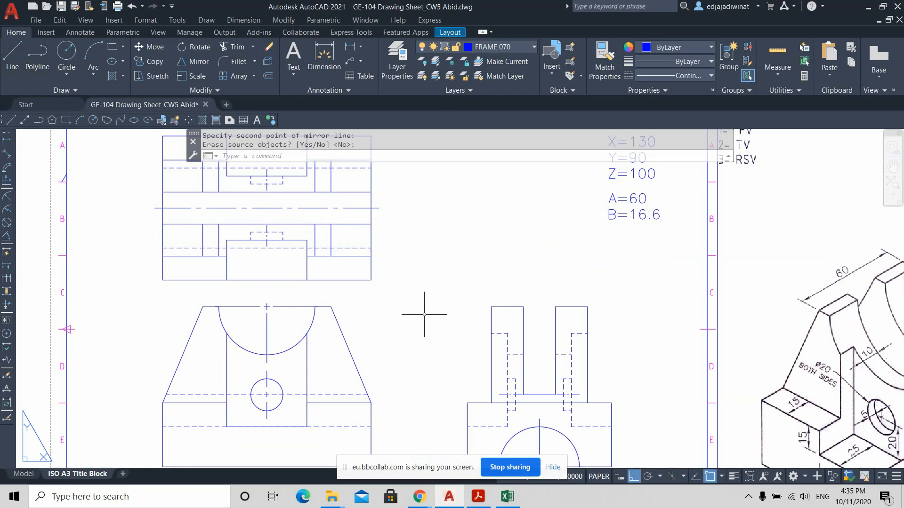
pyautogui.scroll(-2, 424, 306)
pyautogui.click(12, 54)
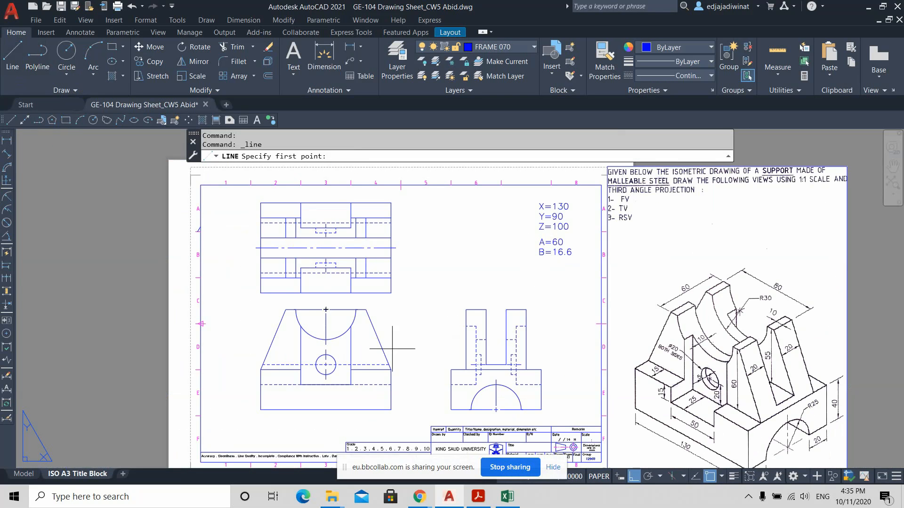
pyautogui.click(389, 365)
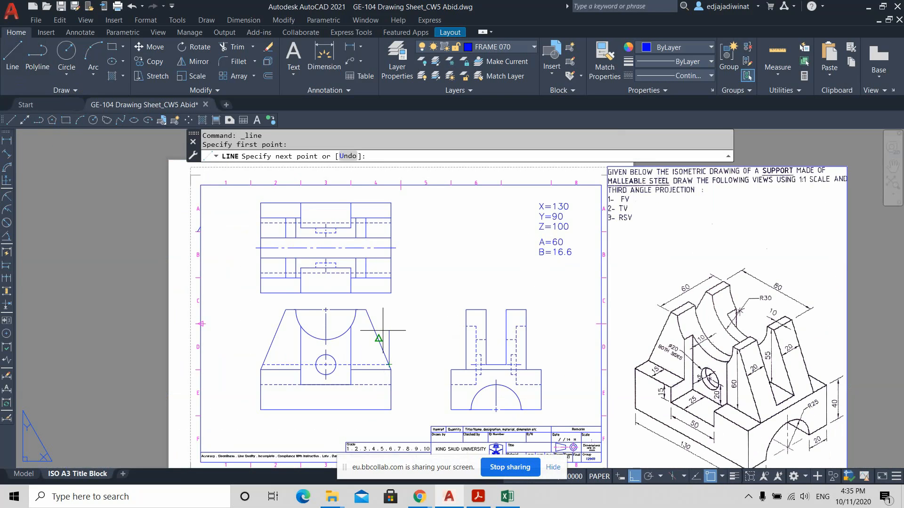
pyautogui.scroll(2, 386, 258)
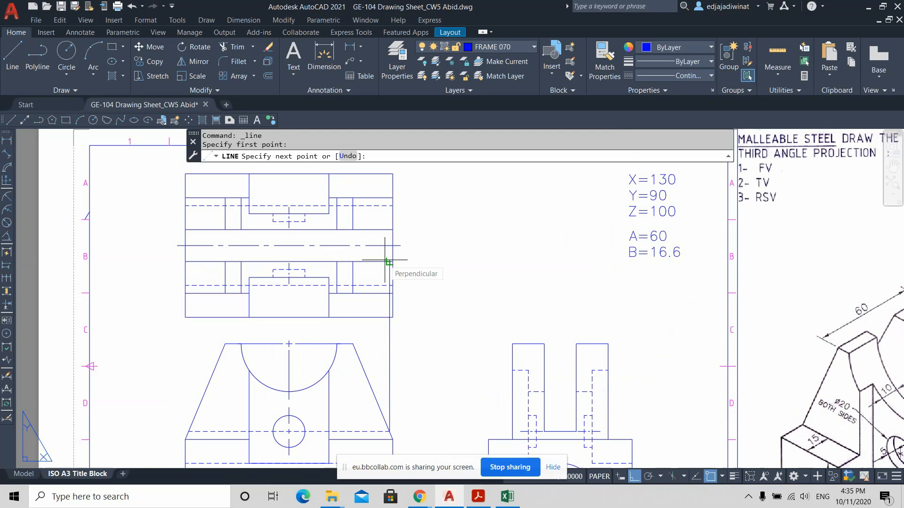
pyautogui.click(388, 230)
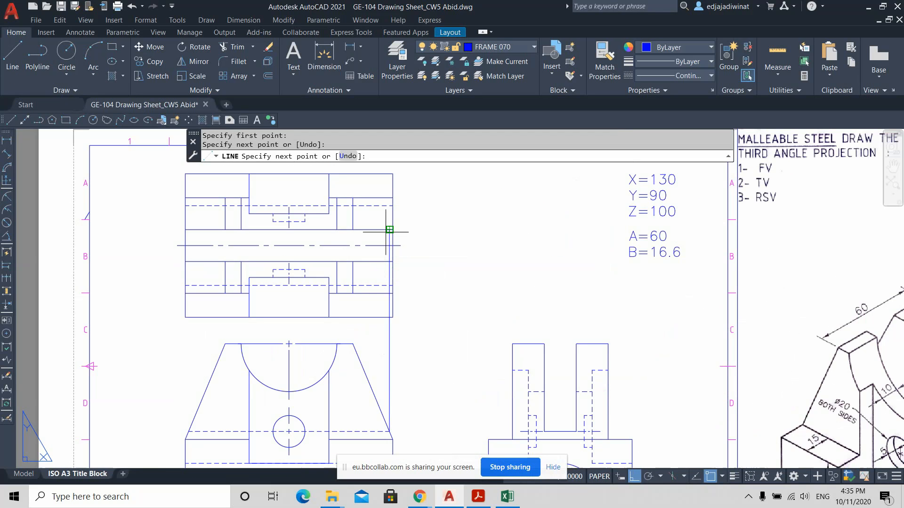
pyautogui.press('Return')
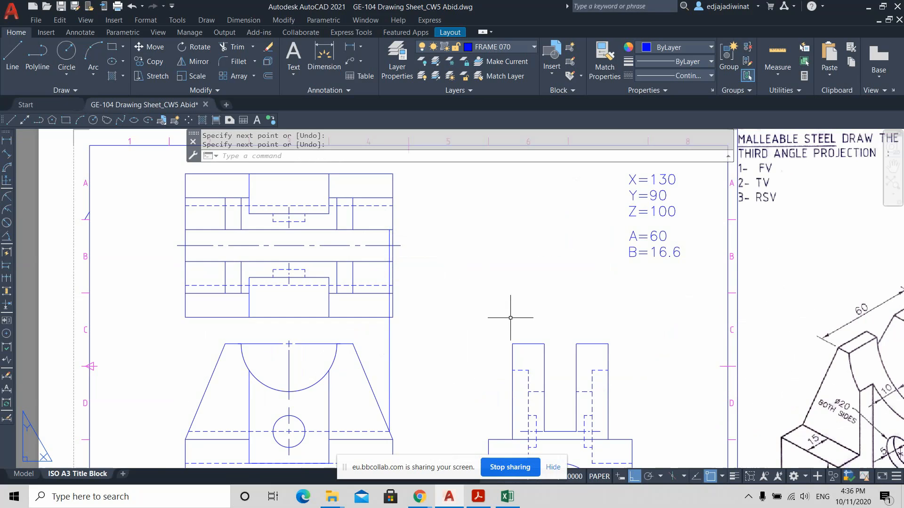
# Examine the projected slot edge in the top view against the front view, the right side view and the isometric drawing
pyautogui.scroll(-2, 513, 316)
pyautogui.scroll(2, 511, 318)
pyautogui.scroll(-2, 510, 318)
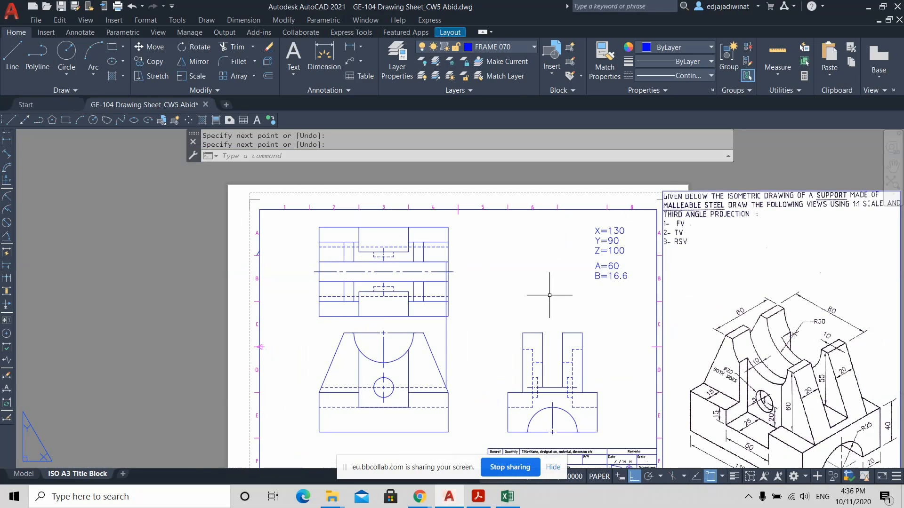
pyautogui.scroll(1, 468, 269)
pyautogui.scroll(1, 410, 268)
pyautogui.scroll(2, 411, 268)
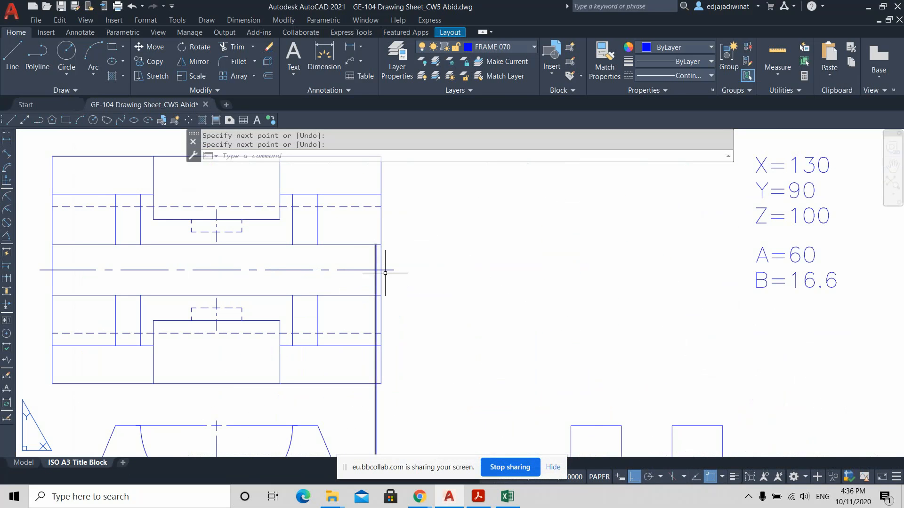
pyautogui.scroll(-2, 464, 282)
pyautogui.moveTo(592, 346); pyautogui.dragTo(413, 312, button='middle')
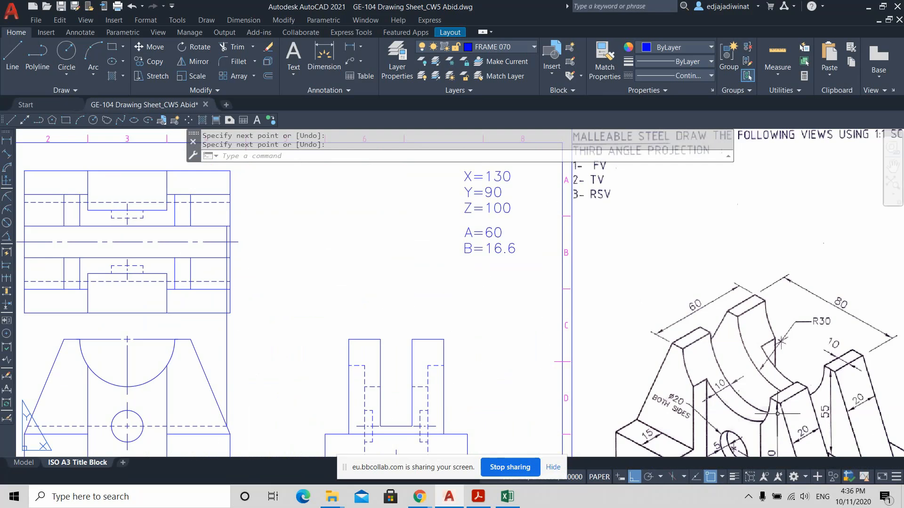
pyautogui.scroll(-2, 775, 415)
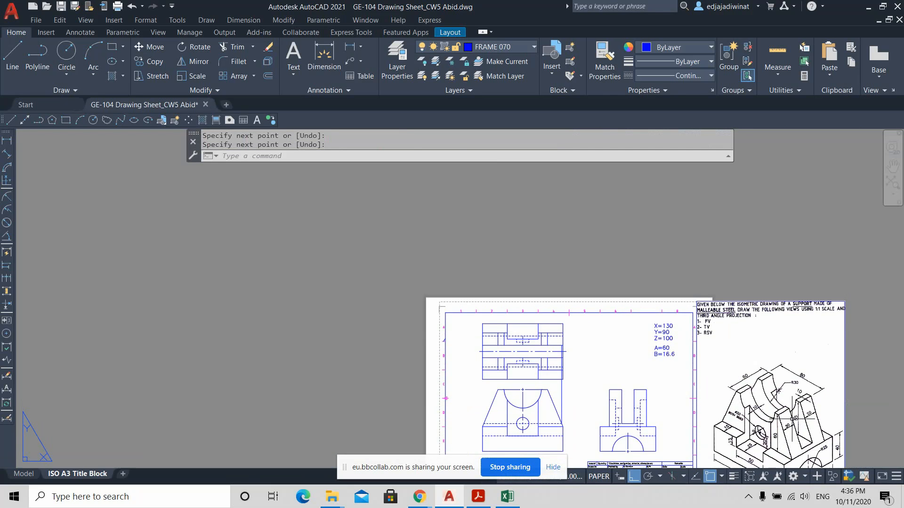
pyautogui.moveTo(795, 432); pyautogui.dragTo(740, 367, button='middle')
pyautogui.scroll(2, 740, 367)
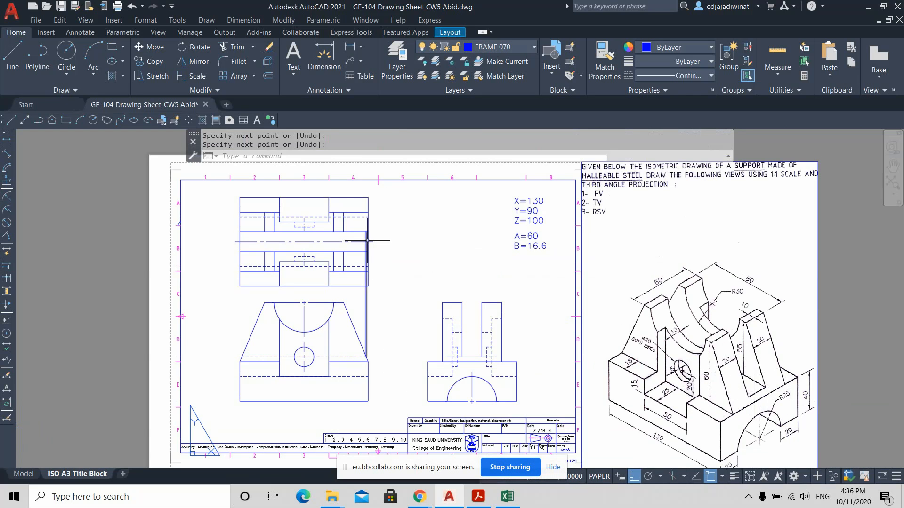
pyautogui.press('ctrl')
pyautogui.press('ctrl')
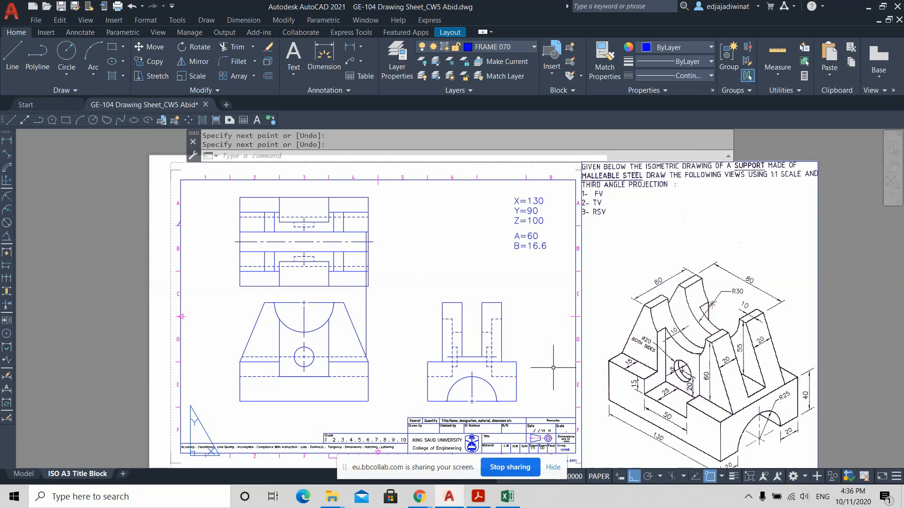
# Trim the projection line just below the central slot in the top view and the slot edges' stubs that extend past it
pyautogui.click(232, 47)
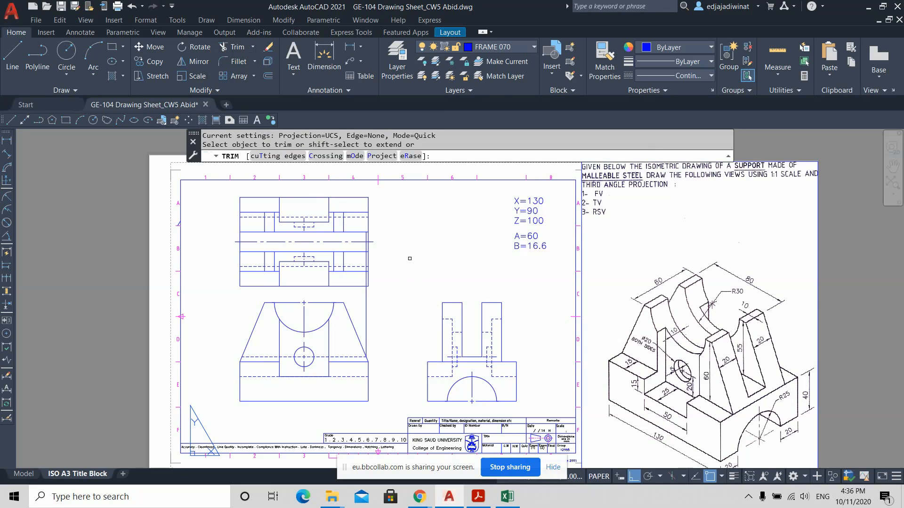
pyautogui.scroll(2, 408, 259)
pyautogui.scroll(2, 375, 252)
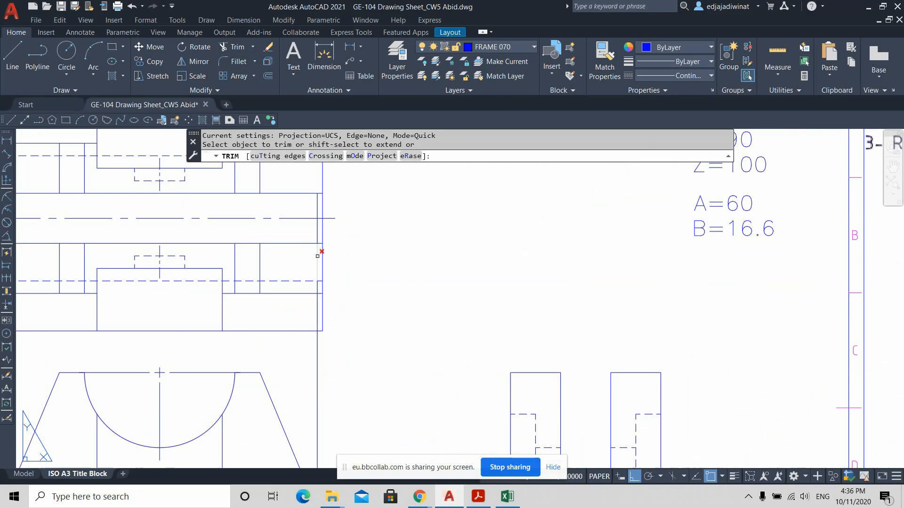
pyautogui.click(318, 258)
pyautogui.scroll(2, 323, 243)
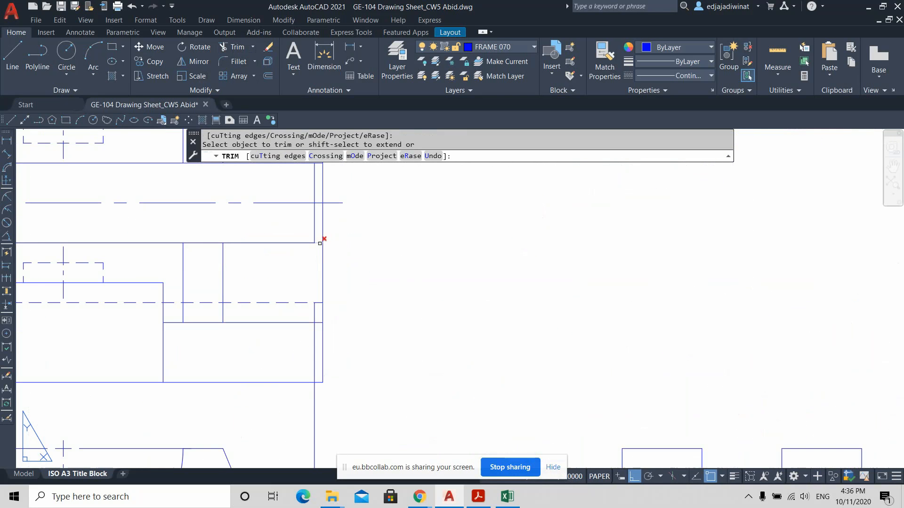
pyautogui.moveTo(356, 207); pyautogui.dragTo(387, 281, button='middle')
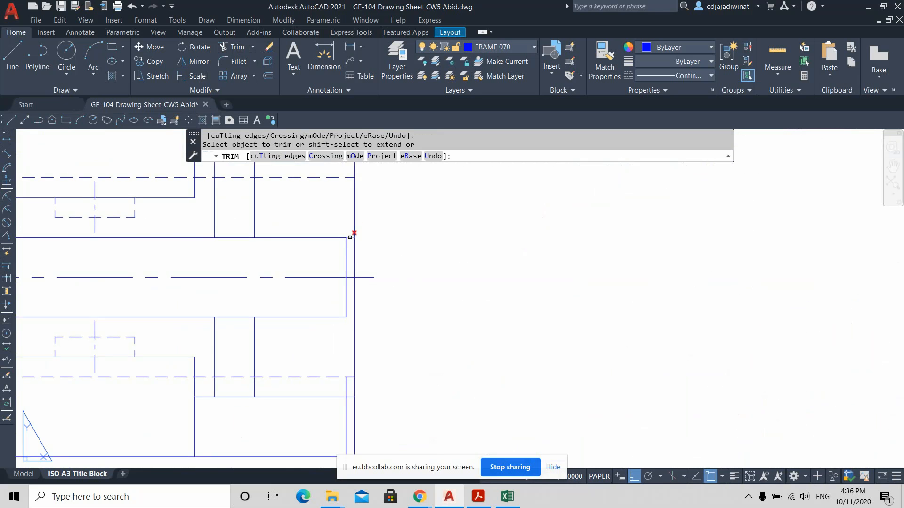
pyautogui.scroll(-3, 350, 237)
pyautogui.scroll(2, 409, 335)
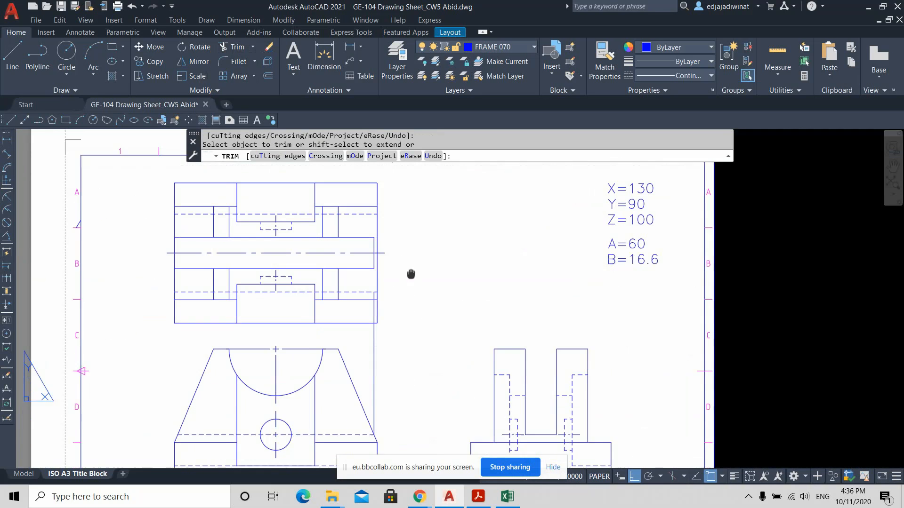
pyautogui.press('Escape')
# Erase the leftover piece of the projection line between the top and front views
pyautogui.scroll(-2, 400, 358)
pyautogui.scroll(2, 394, 353)
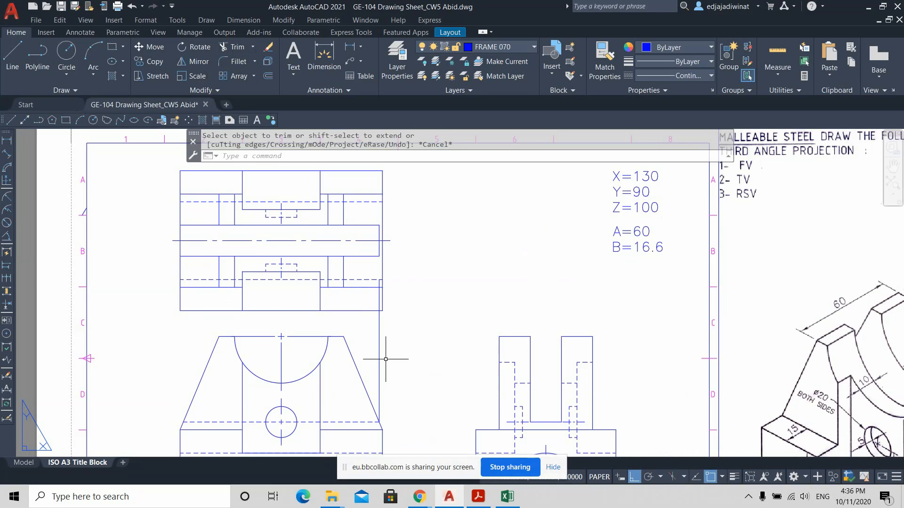
pyautogui.click(378, 343)
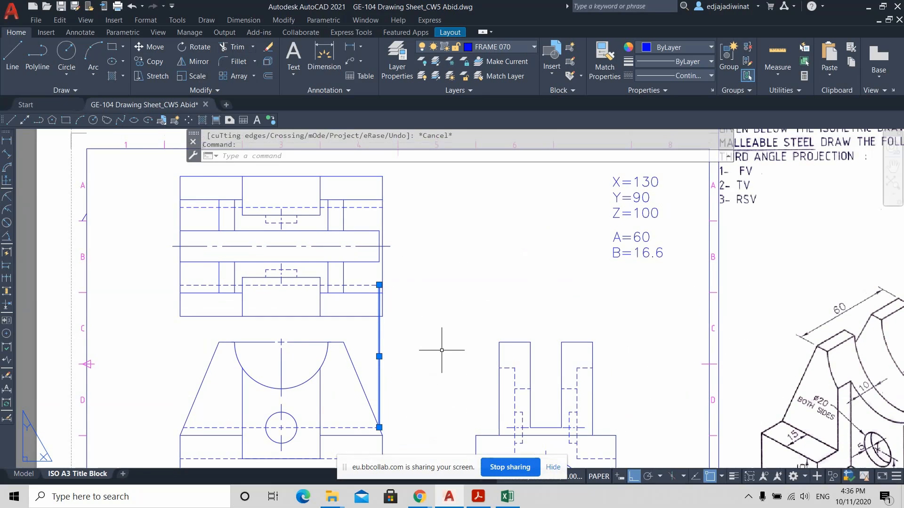
pyautogui.press('Delete')
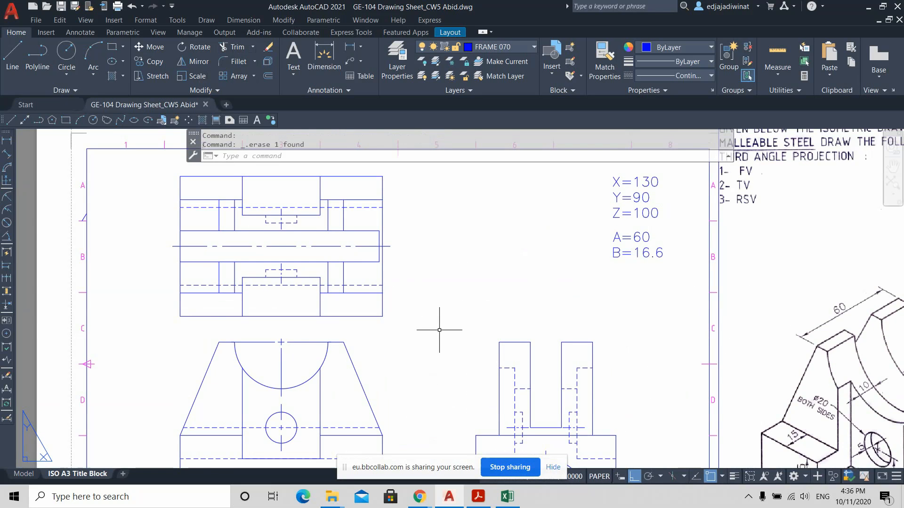
pyautogui.scroll(-2, 439, 332)
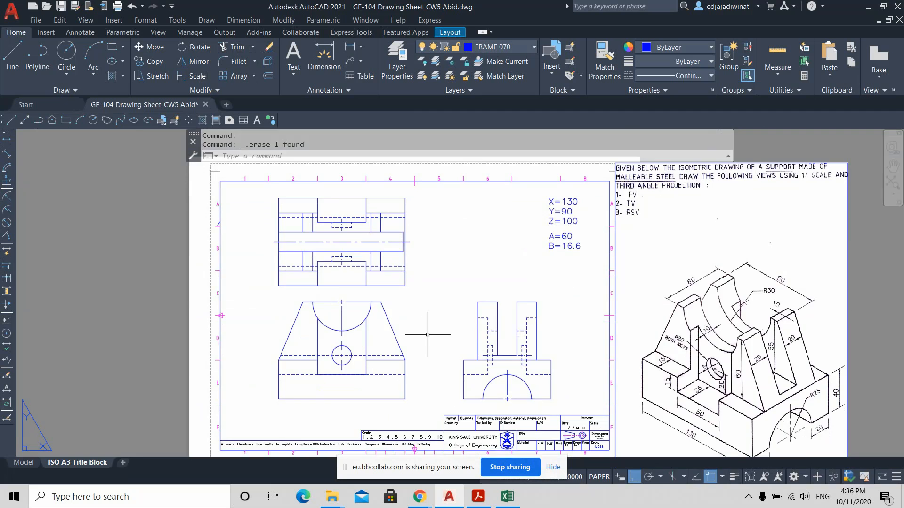
pyautogui.scroll(2, 428, 349)
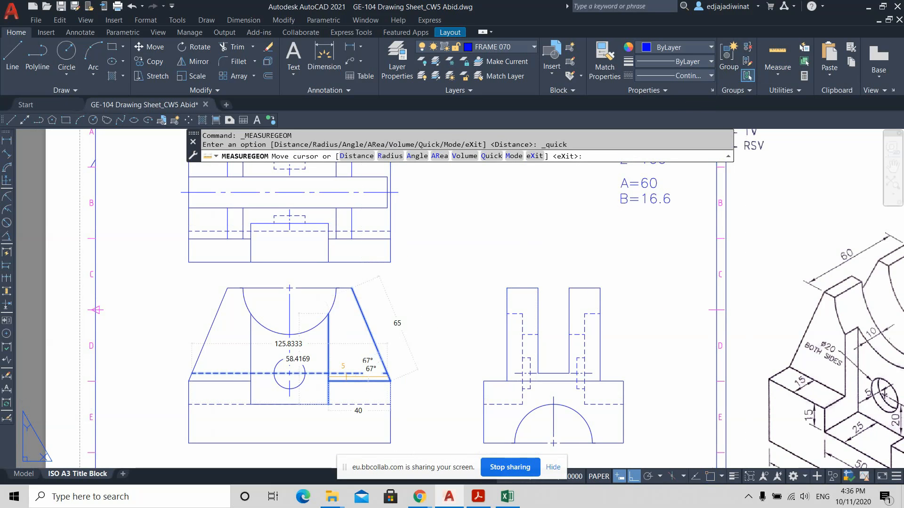
# Mirror the central slot's end edge about the top view's vertical centre line, keeping the original edge
pyautogui.press('Escape')
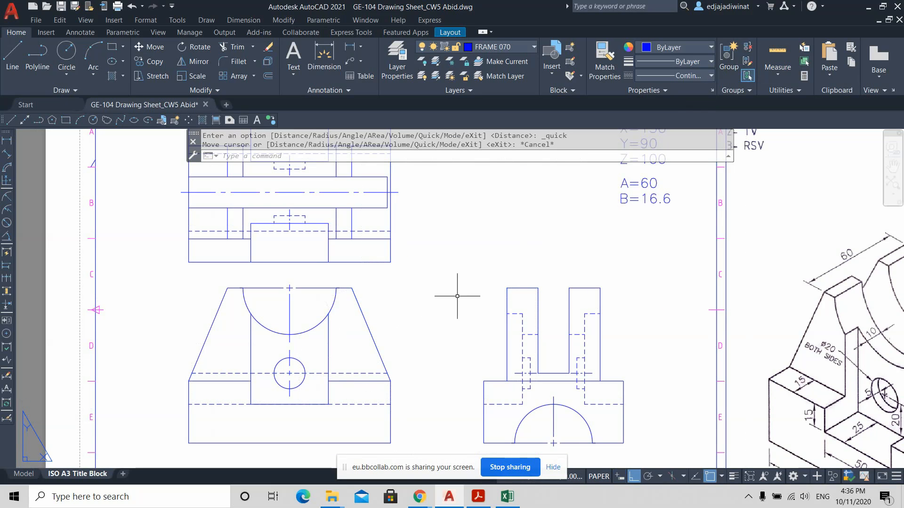
pyautogui.scroll(-2, 471, 299)
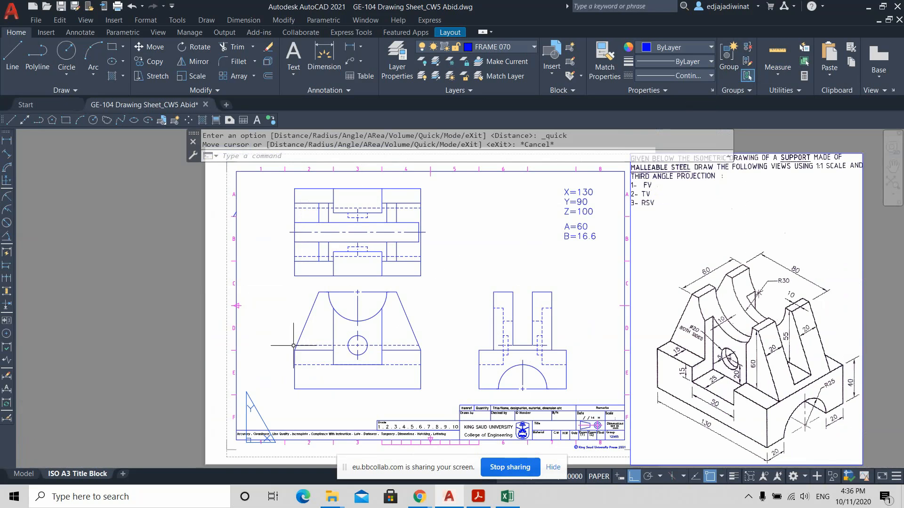
pyautogui.scroll(2, 361, 235)
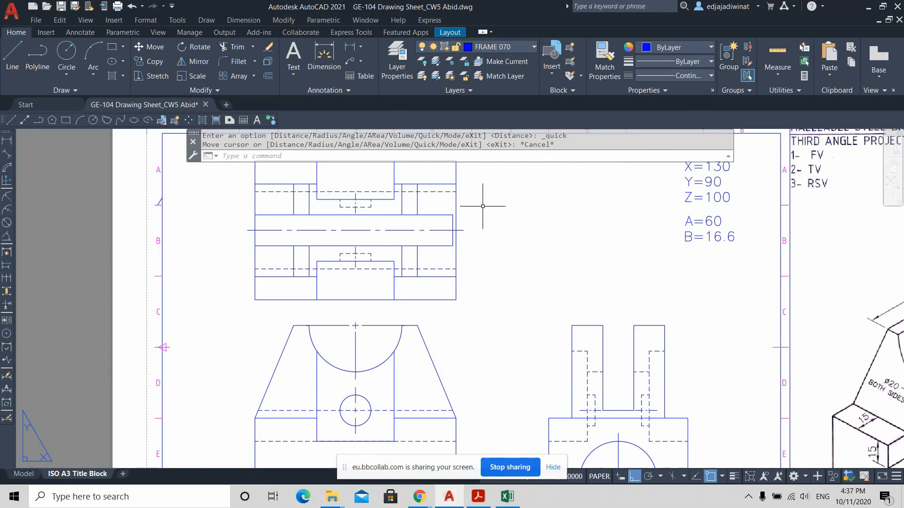
pyautogui.click(453, 226)
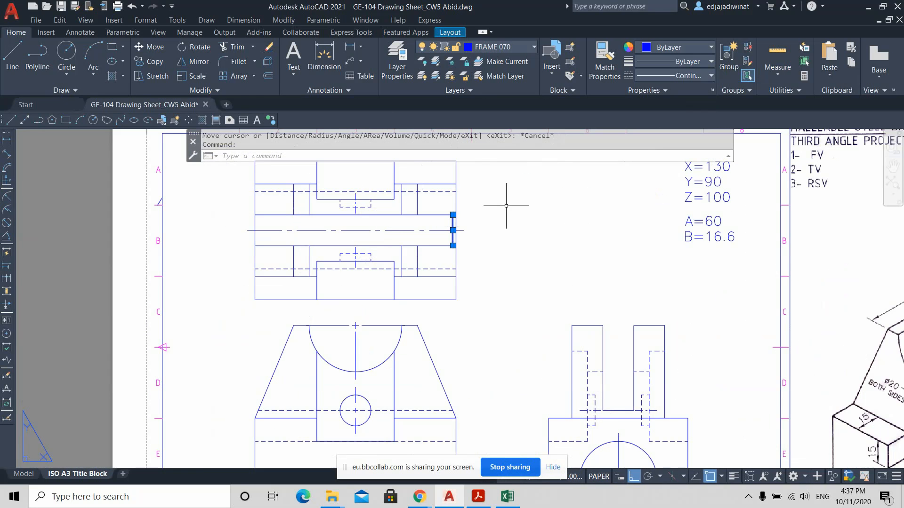
pyautogui.click(196, 64)
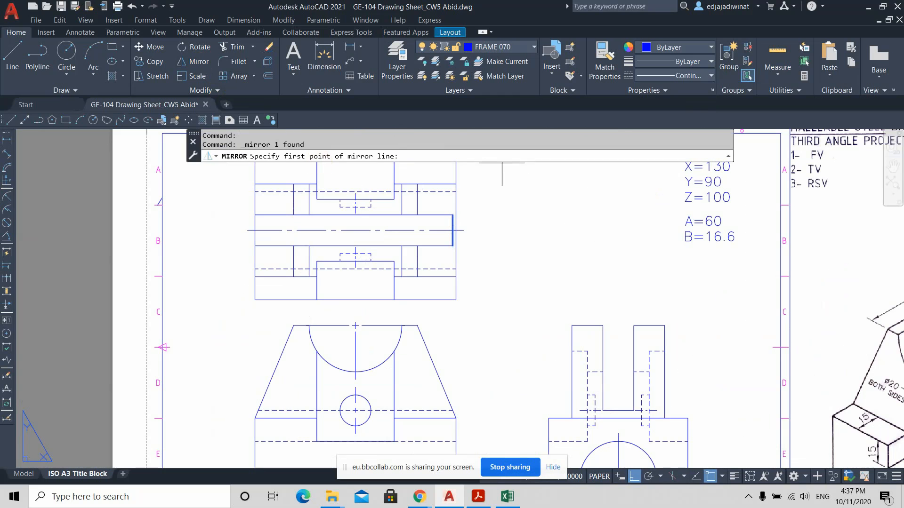
pyautogui.click(356, 193)
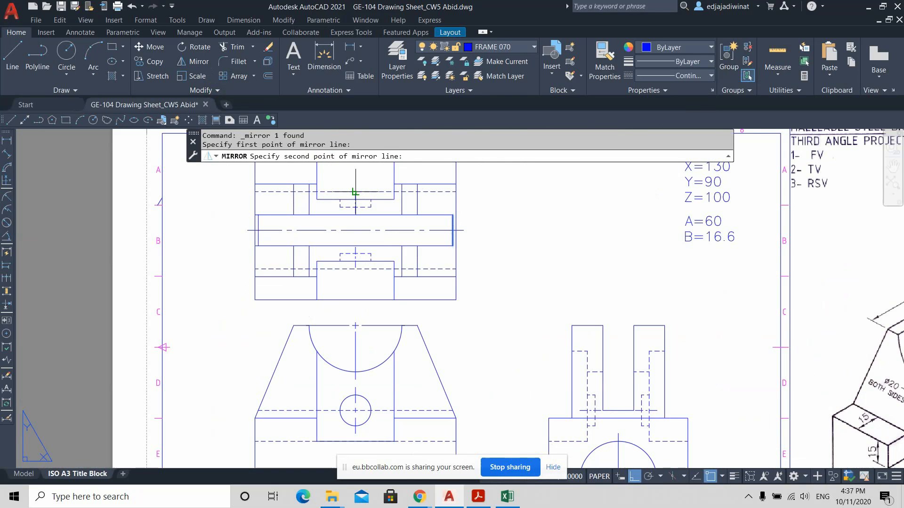
pyautogui.click(355, 267)
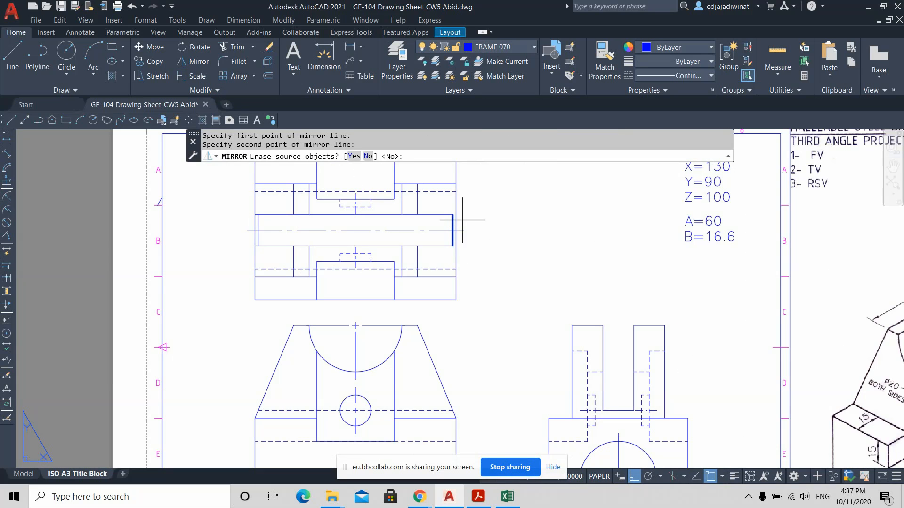
pyautogui.press('Return')
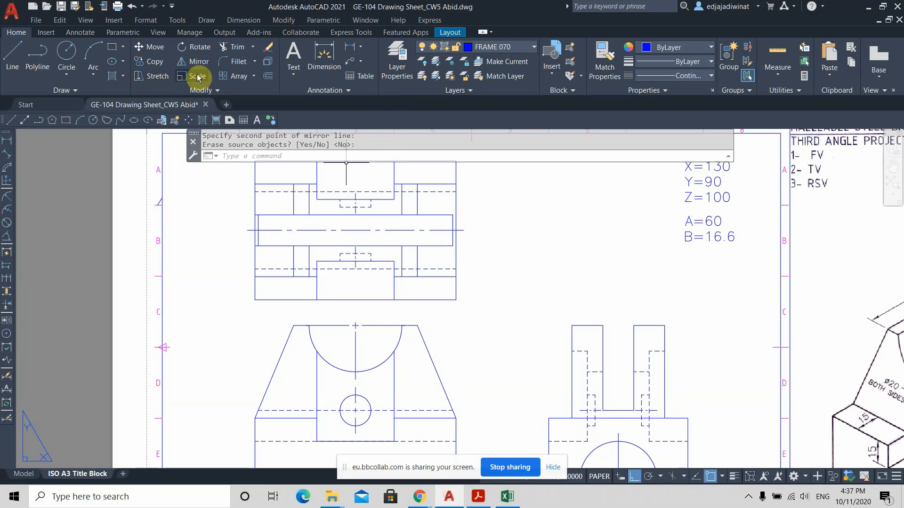
# Trim the stubs of the two long slot edges that extend past the mirrored end edge in the top view
pyautogui.click(231, 47)
pyautogui.scroll(4, 226, 181)
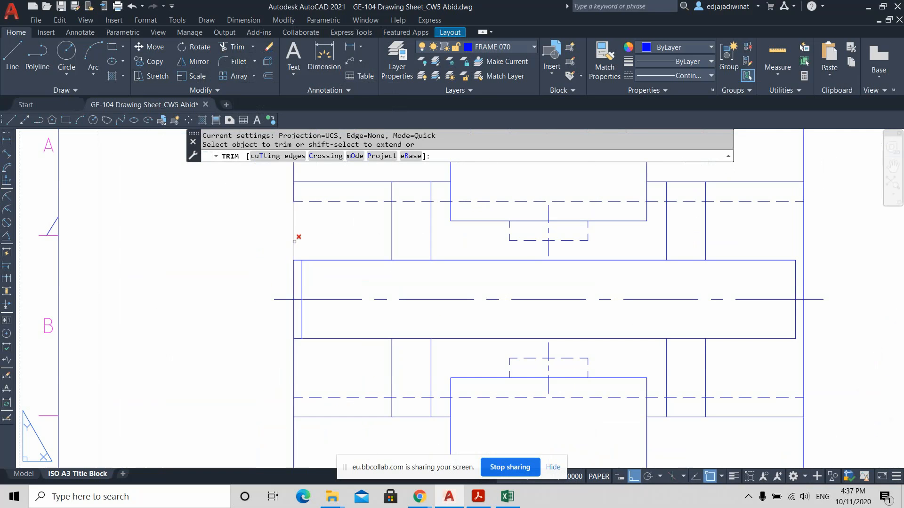
pyautogui.moveTo(294, 242); pyautogui.dragTo(297, 342)
pyautogui.press('Escape')
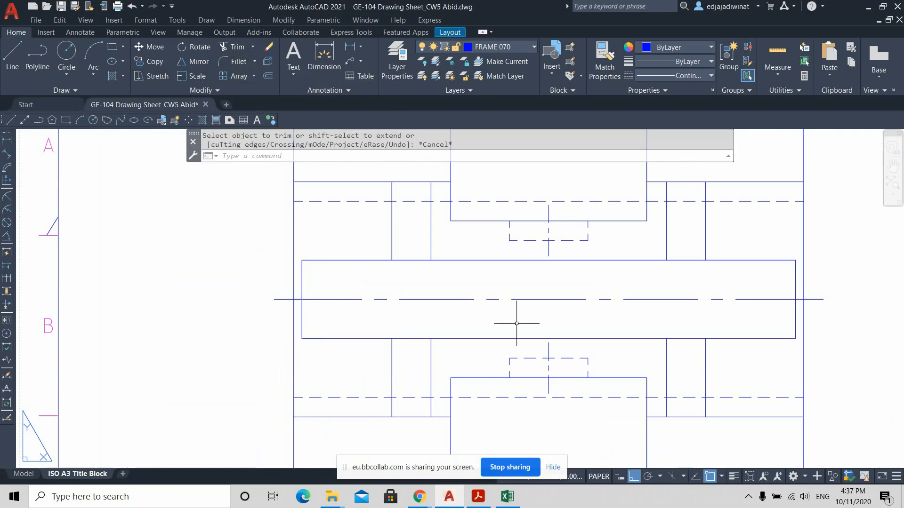
# Save the drawing with the full sheet and the isometric drawing in view
pyautogui.scroll(-3, 547, 321)
pyautogui.scroll(-4, 715, 316)
pyautogui.moveTo(765, 334)
pyautogui.mouseDown(button='middle')
pyautogui.moveTo(773, 337)
pyautogui.moveTo(418, 277)
pyautogui.mouseUp(button='middle')
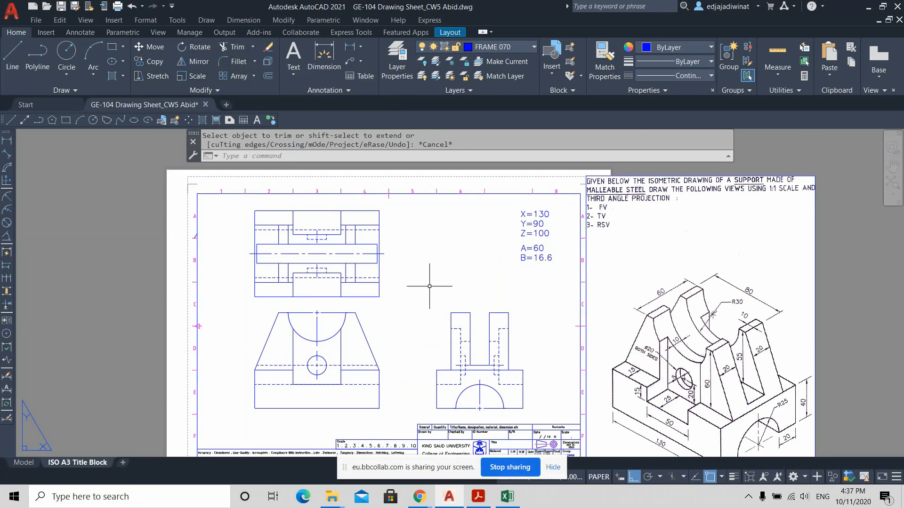
pyautogui.click(61, 7)
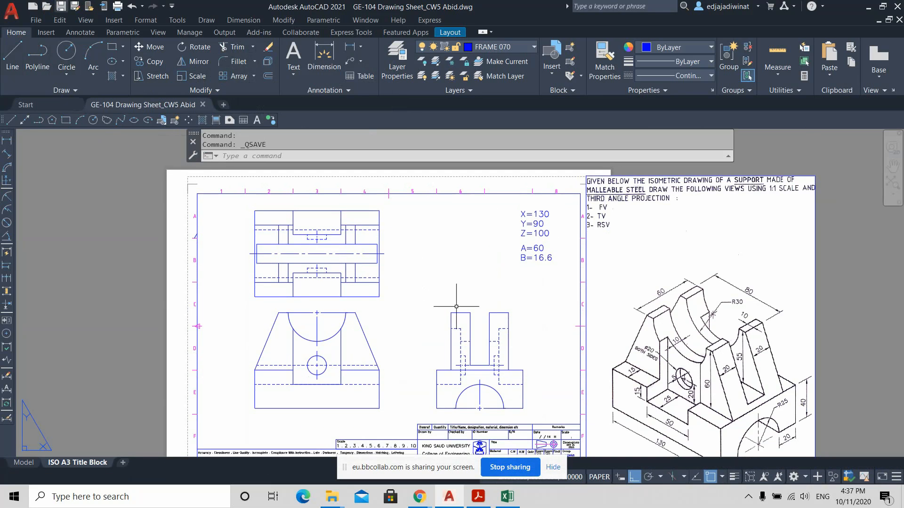
pyautogui.moveTo(457, 308); pyautogui.dragTo(449, 293, button='middle')
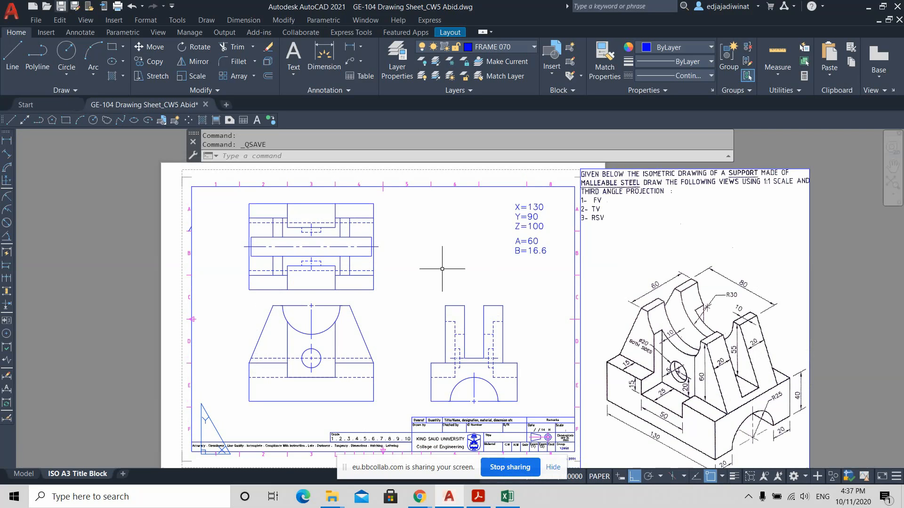
pyautogui.click(216, 198)
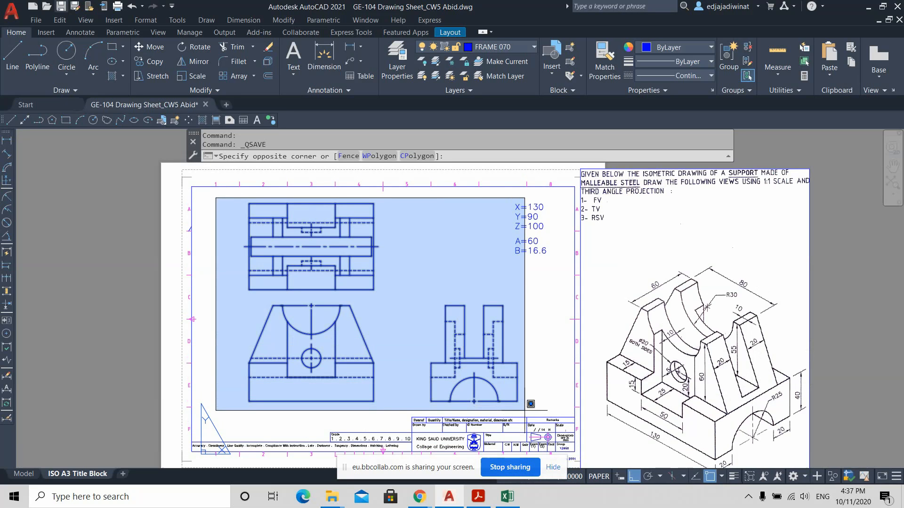
pyautogui.click(523, 399)
pyautogui.press('Escape')
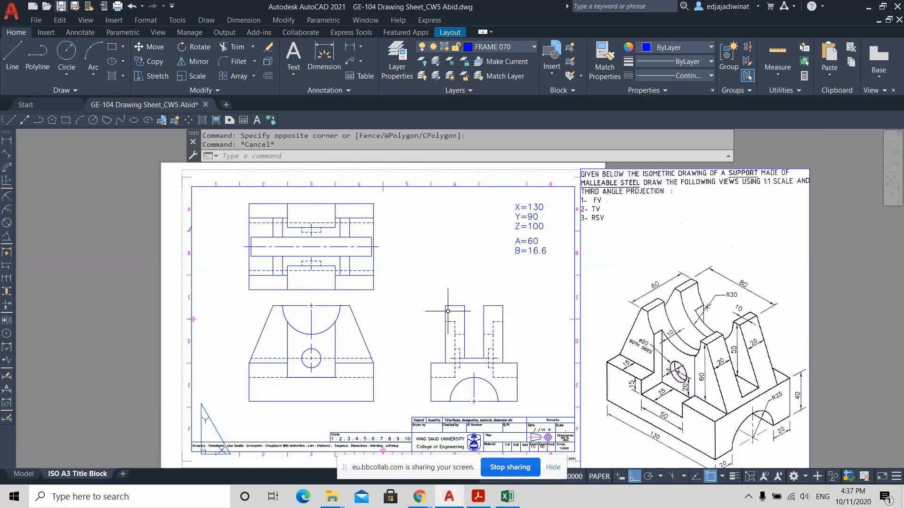
# Measure the height of the base block along its outer vertical edge in the front view
pyautogui.click(779, 68)
pyautogui.click(781, 116)
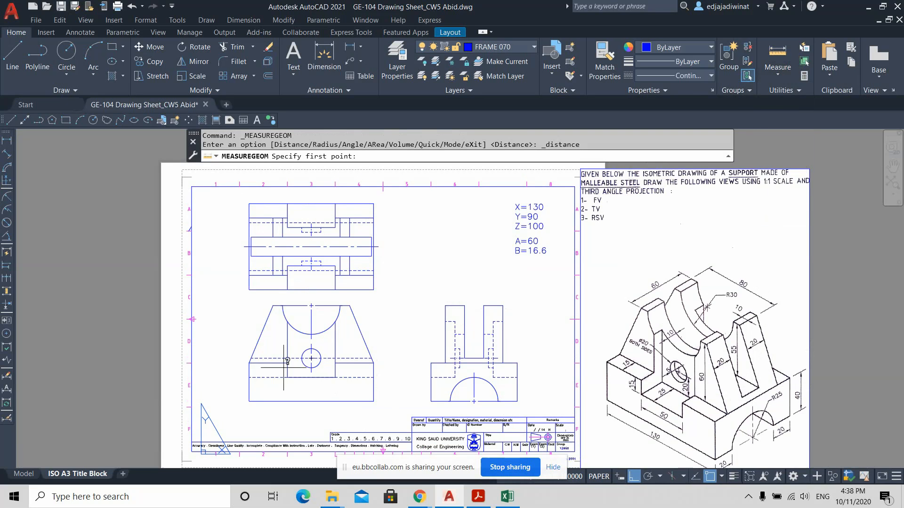
pyautogui.click(249, 362)
pyautogui.click(249, 398)
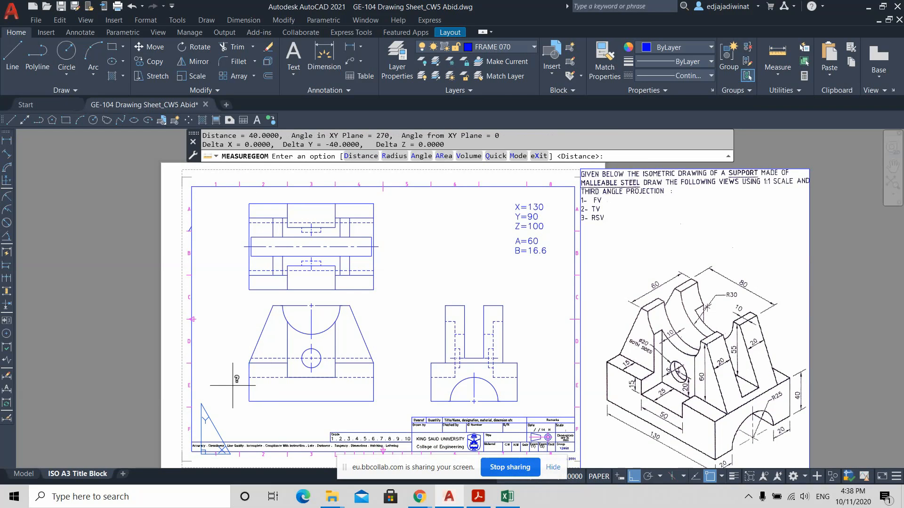
pyautogui.press('Escape')
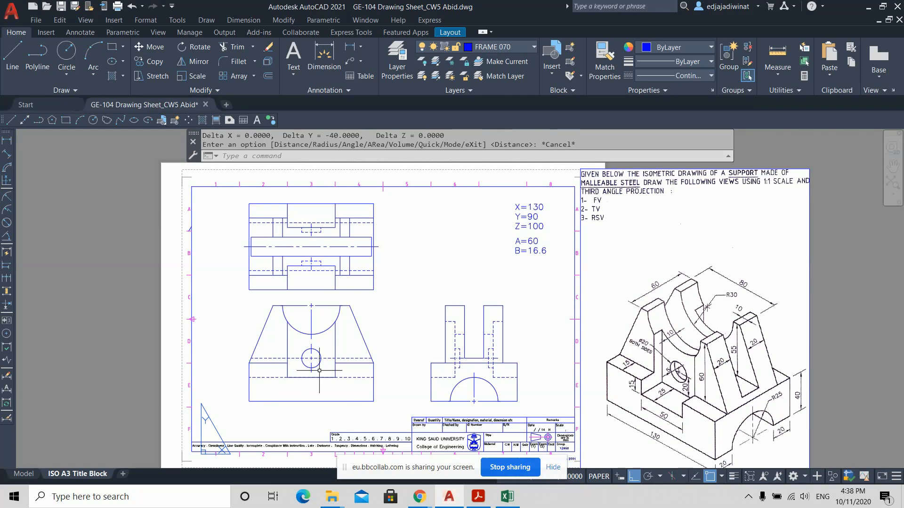
# Examine the top view's hidden lines and central slot against the front view, the right side view and the isometric drawing
pyautogui.scroll(2, 358, 373)
pyautogui.moveTo(446, 282); pyautogui.dragTo(468, 372, button='middle')
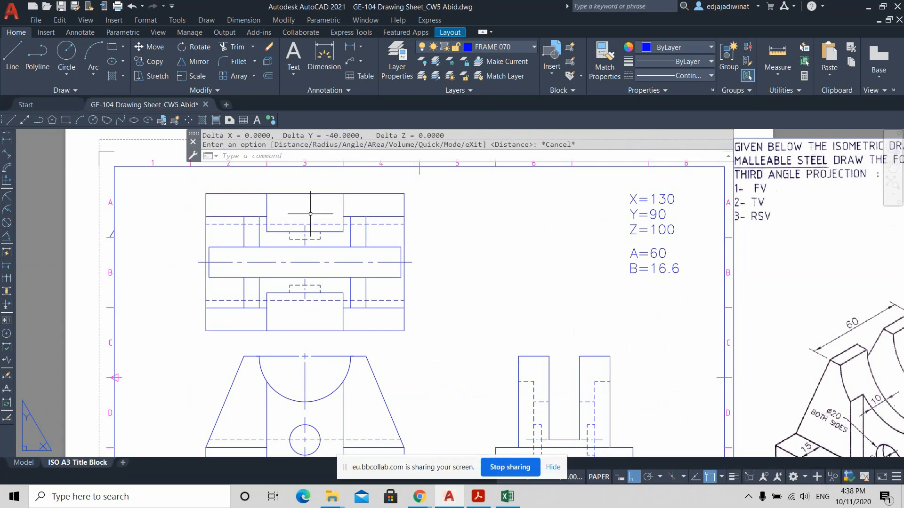
pyautogui.click(377, 306)
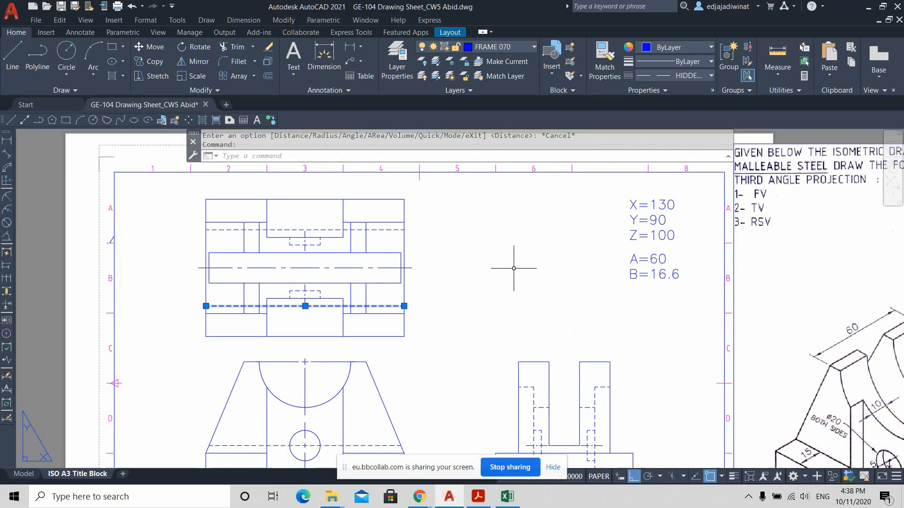
pyautogui.scroll(-4, 518, 273)
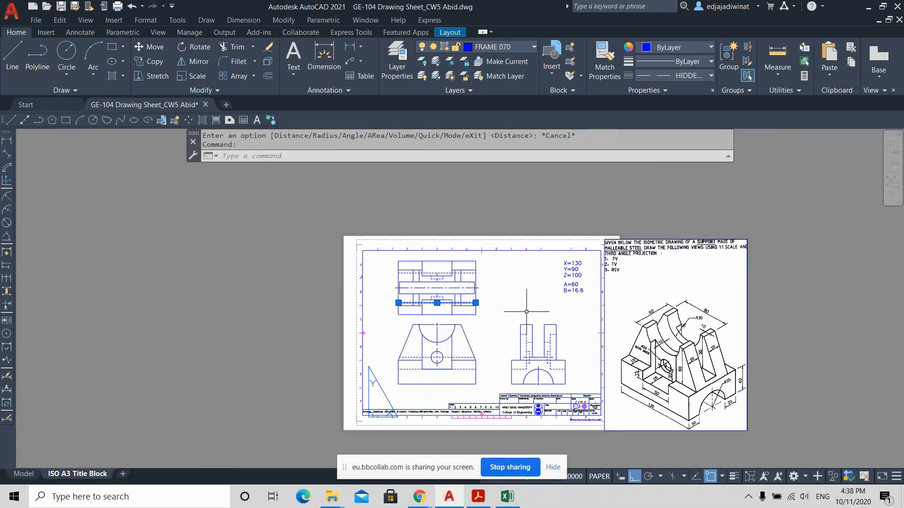
pyautogui.press('Escape')
pyautogui.scroll(2, 716, 419)
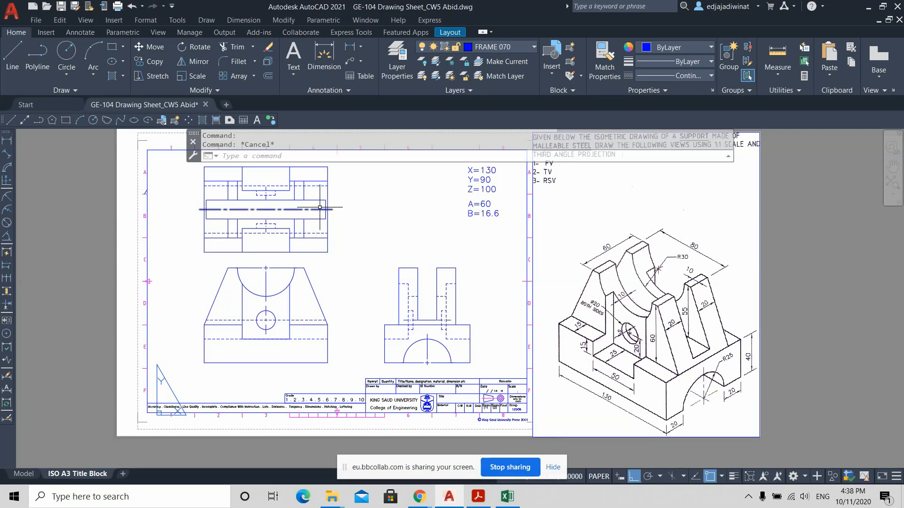
pyautogui.moveTo(319, 207)
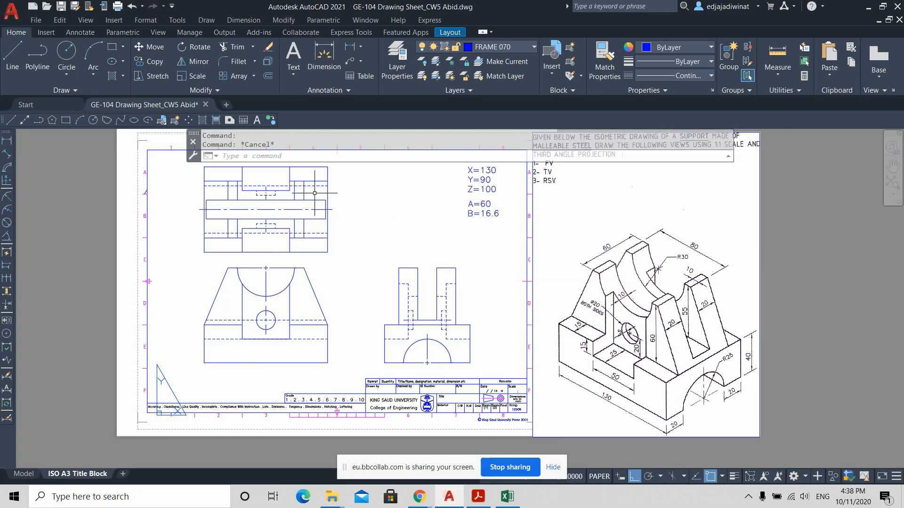
pyautogui.scroll(2, 317, 194)
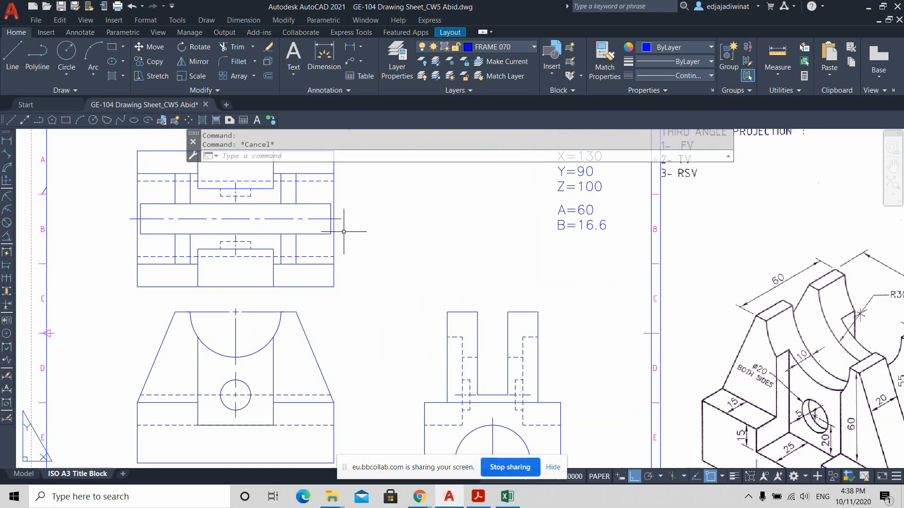
pyautogui.scroll(-2, 429, 259)
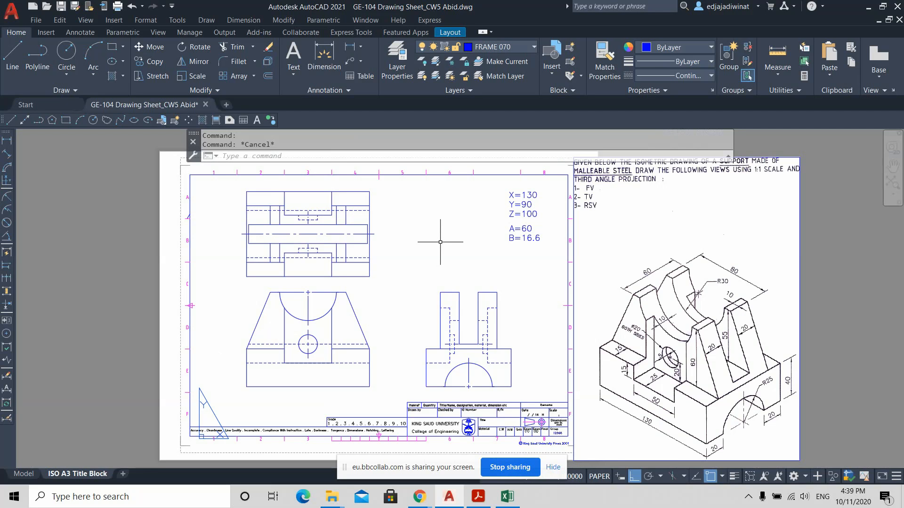
pyautogui.scroll(2, 402, 261)
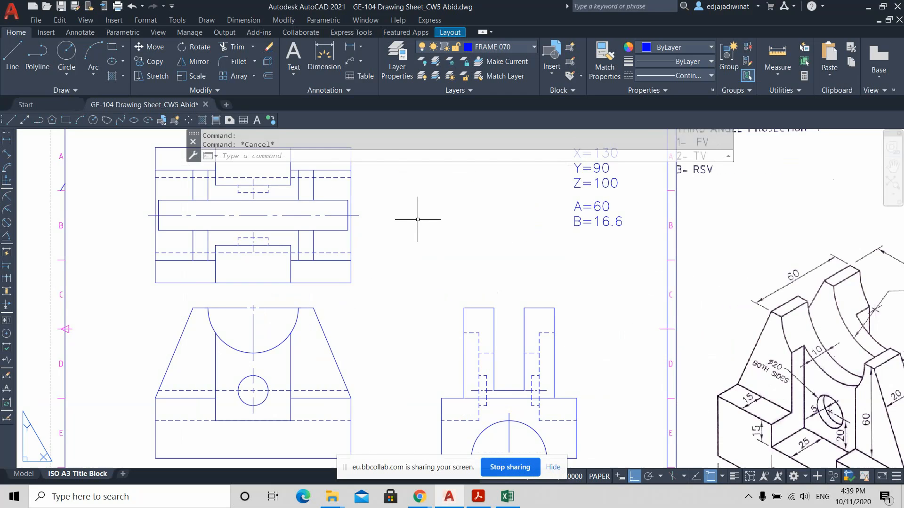
pyautogui.moveTo(417, 219); pyautogui.dragTo(467, 275, button='middle')
pyautogui.scroll(-2, 468, 273)
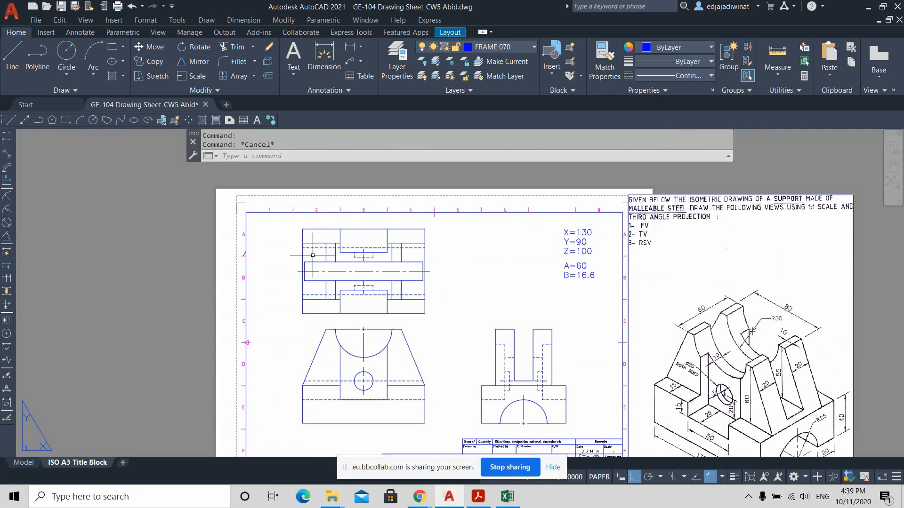
pyautogui.click(277, 232)
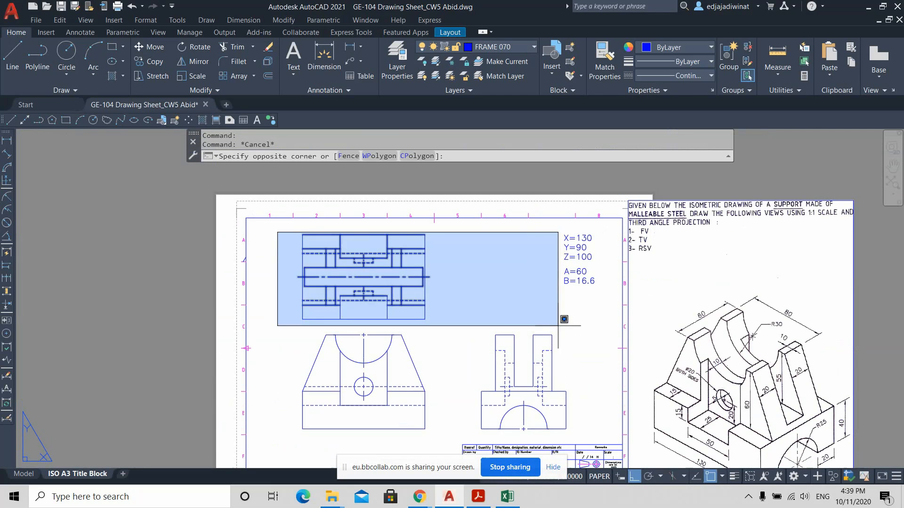
pyautogui.click(573, 437)
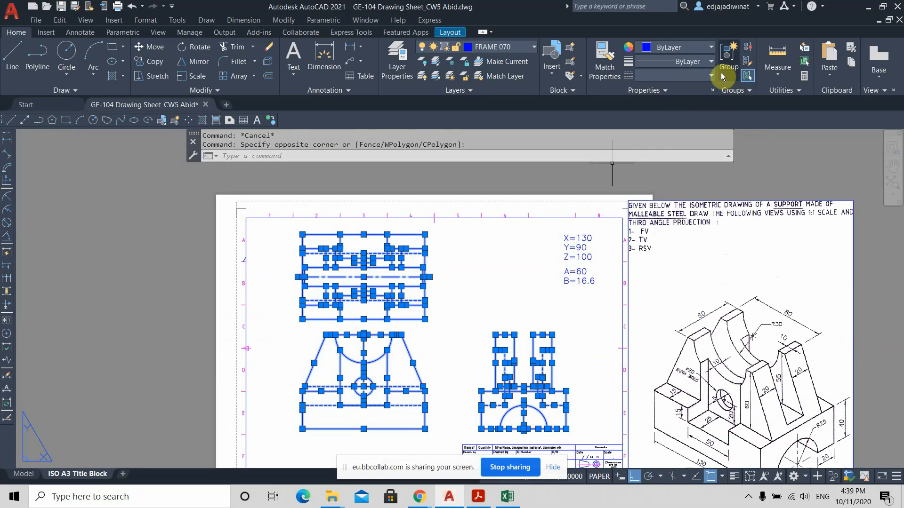
pyautogui.press('Escape')
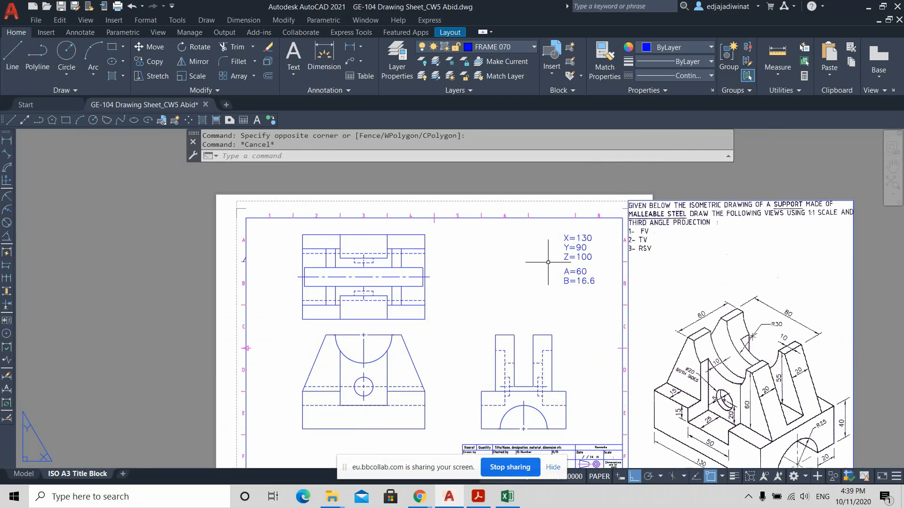
# Set the lineweight of all lines in the top, front and right side views to 0.70 mm
pyautogui.click(276, 229)
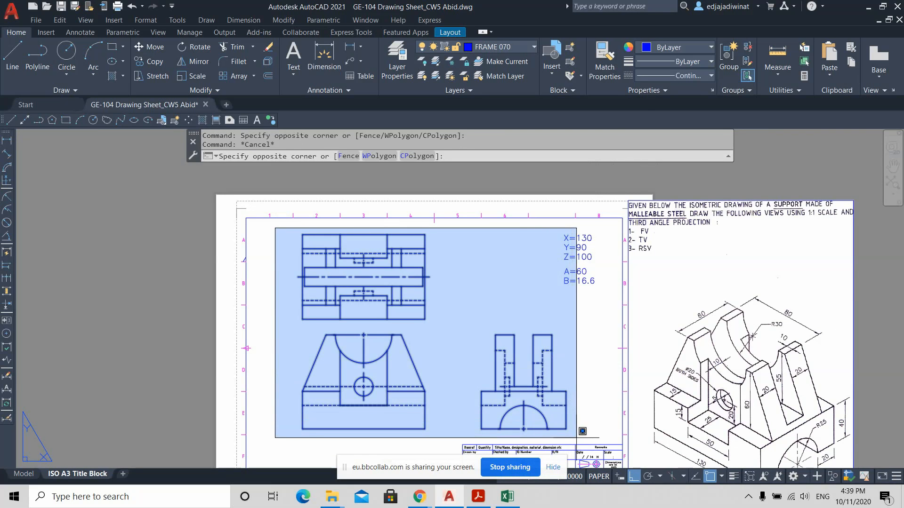
pyautogui.click(582, 429)
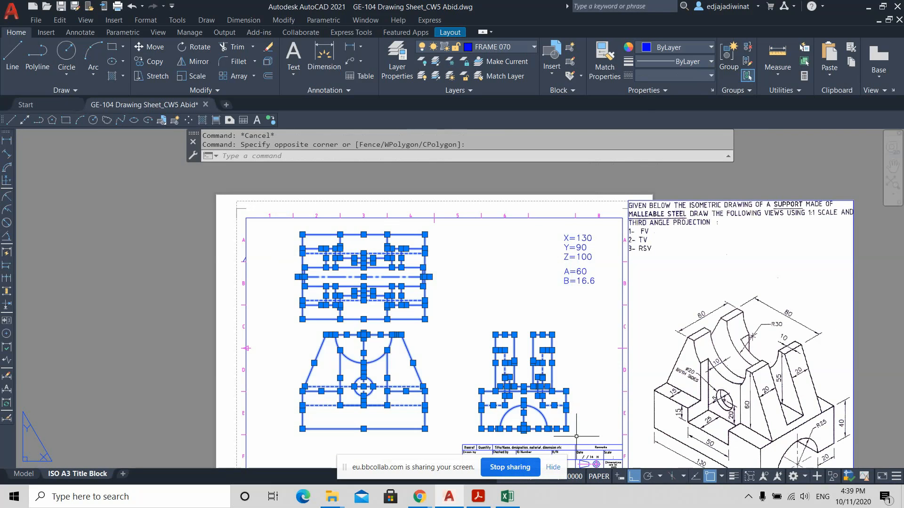
pyautogui.click(709, 76)
pyautogui.click(709, 78)
pyautogui.click(711, 61)
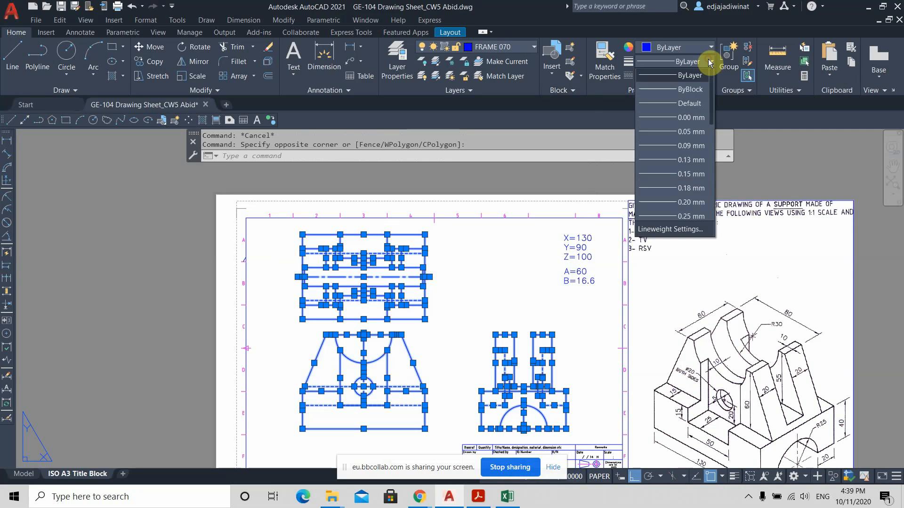
pyautogui.scroll(-4, 694, 174)
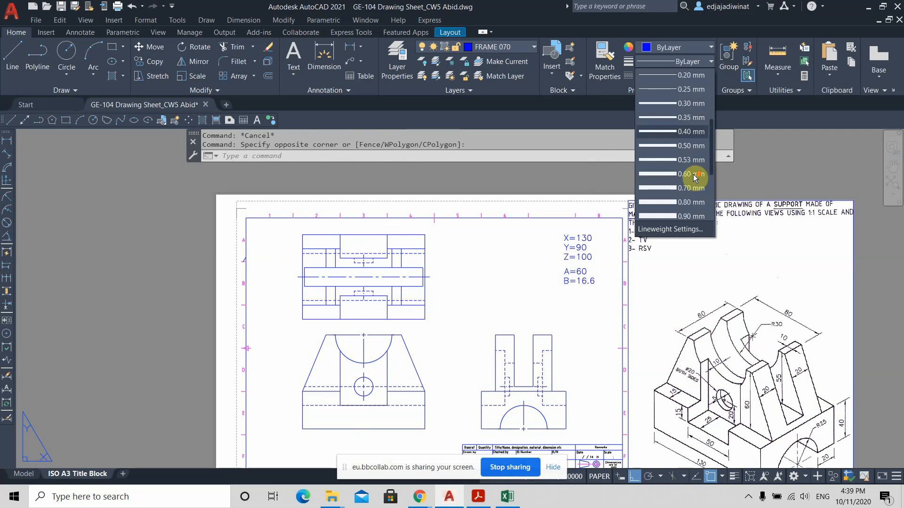
pyautogui.click(690, 146)
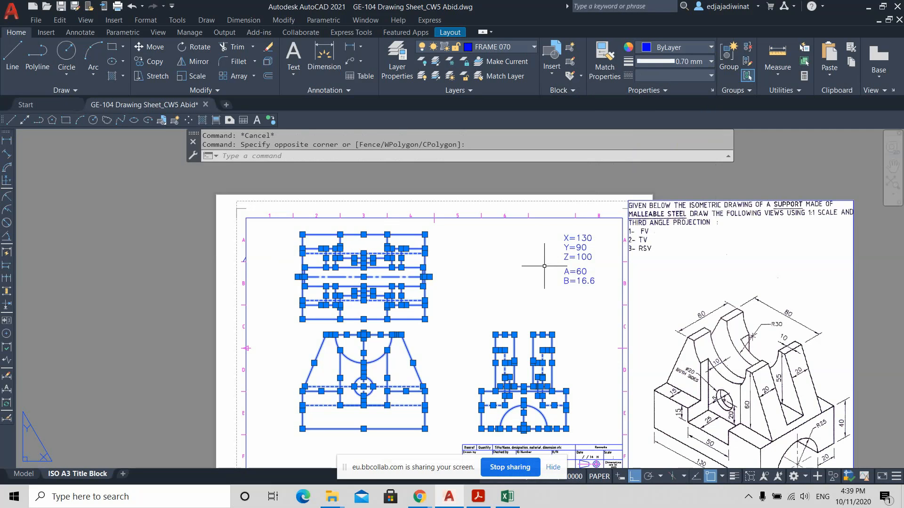
# Turn on the lineweight display for the sheet and inspect the line thicknesses in the top view
pyautogui.press('Escape')
pyautogui.scroll(2, 523, 313)
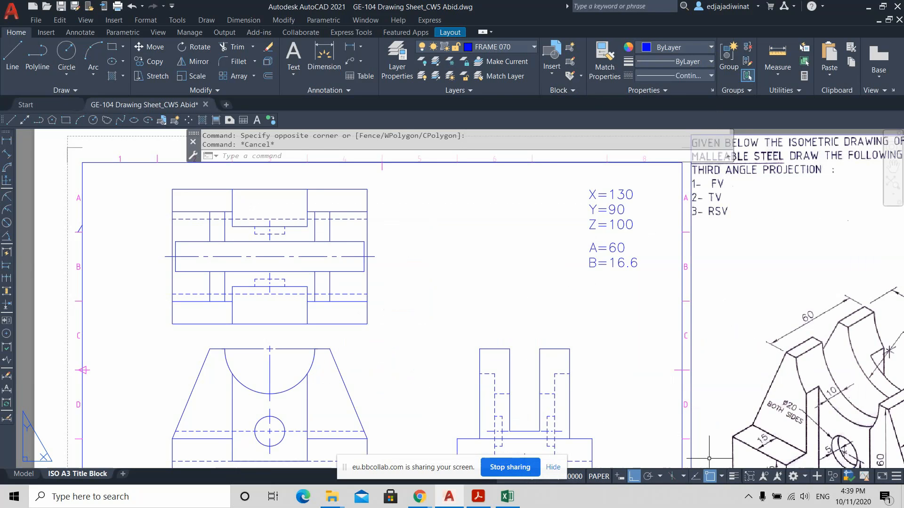
pyautogui.click(733, 478)
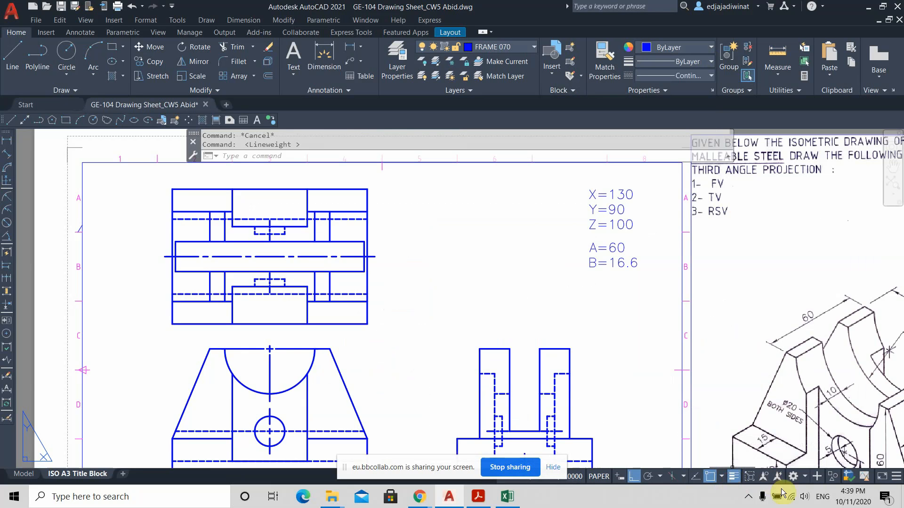
pyautogui.moveTo(418, 255); pyautogui.dragTo(541, 282, button='middle')
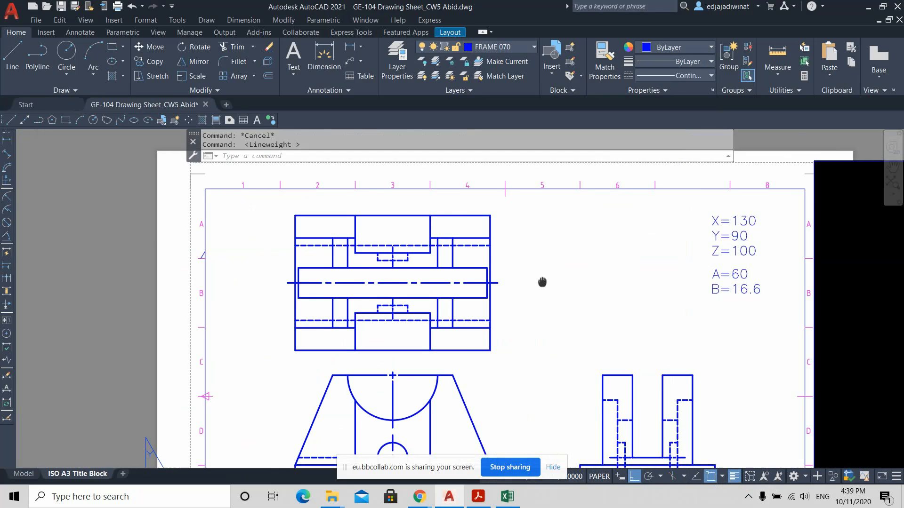
pyautogui.scroll(4, 447, 272)
pyautogui.scroll(-2, 399, 292)
pyautogui.scroll(-3, 518, 344)
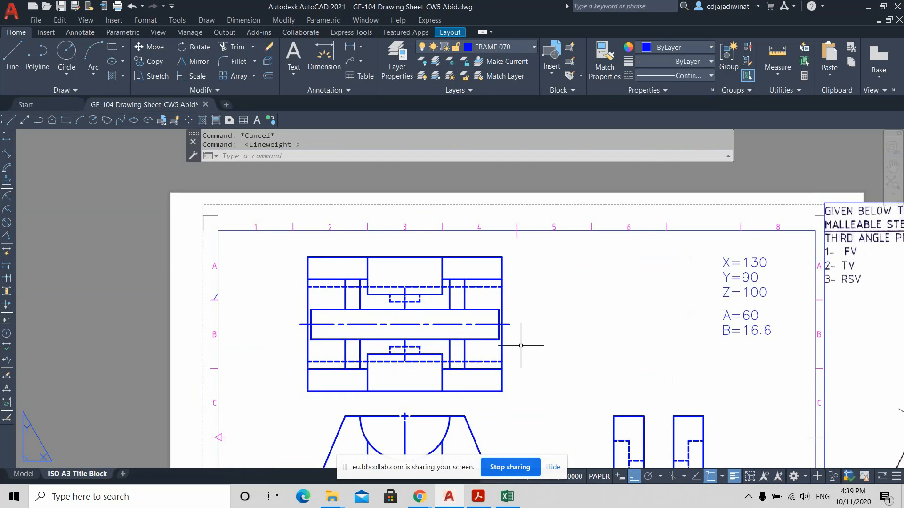
# Set the lineweight of the front view's arc and hole centre lines and its two horizontal hidden lines to 0.30 mm
pyautogui.moveTo(521, 343); pyautogui.dragTo(546, 224, button='middle')
pyautogui.scroll(2, 426, 392)
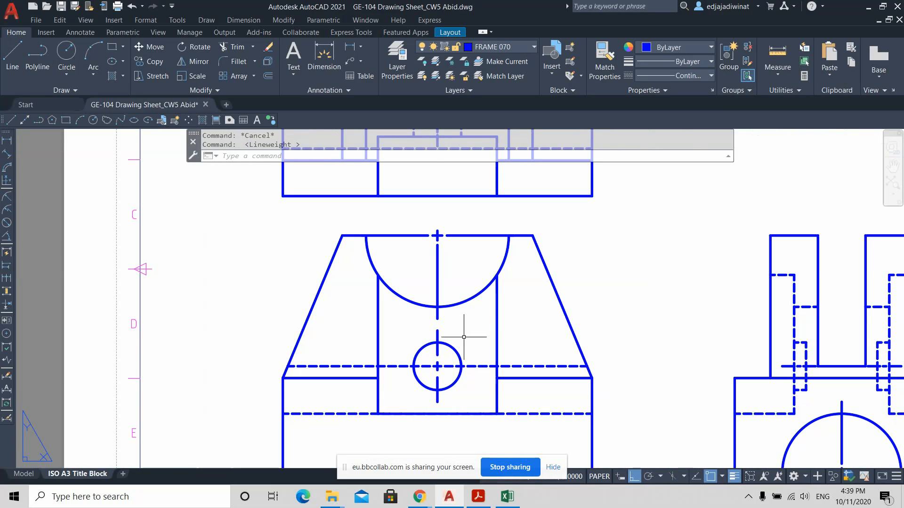
pyautogui.click(466, 261)
pyautogui.click(438, 231)
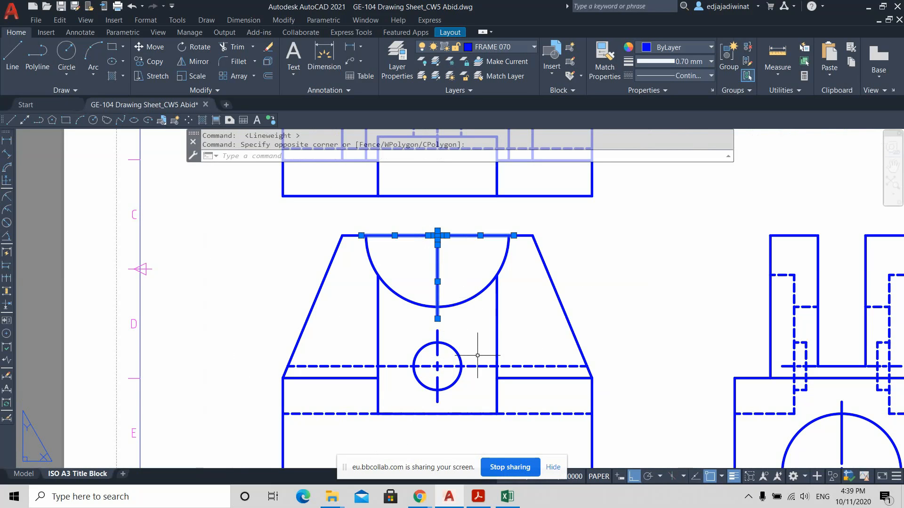
pyautogui.click(432, 331)
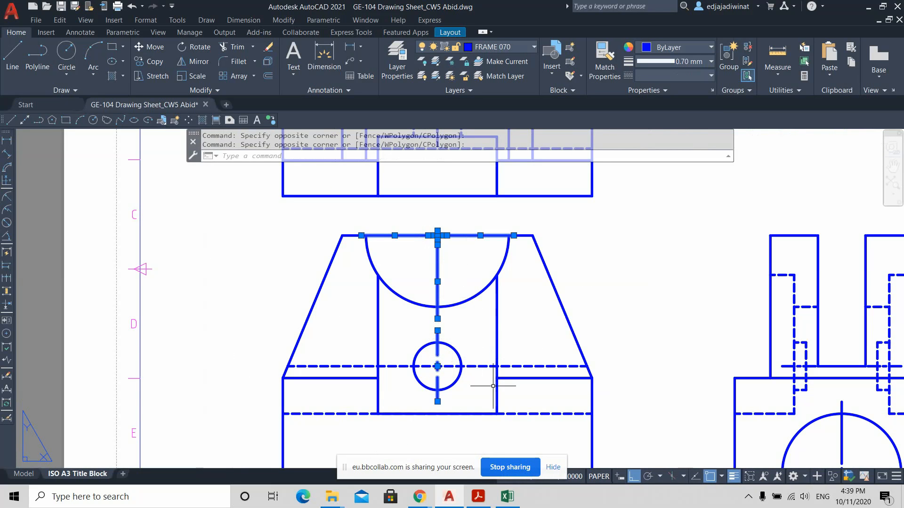
pyautogui.click(481, 387)
pyautogui.click(480, 354)
pyautogui.click(531, 432)
pyautogui.click(535, 396)
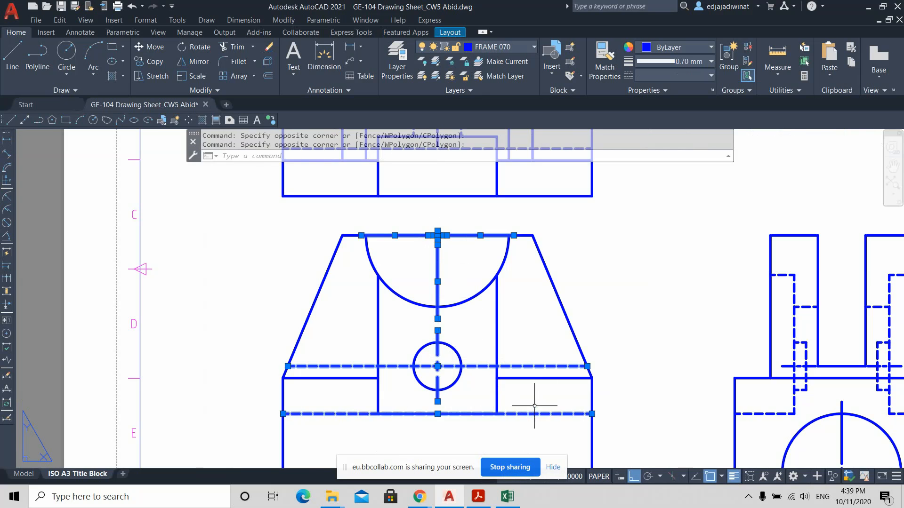
pyautogui.scroll(-4, 609, 343)
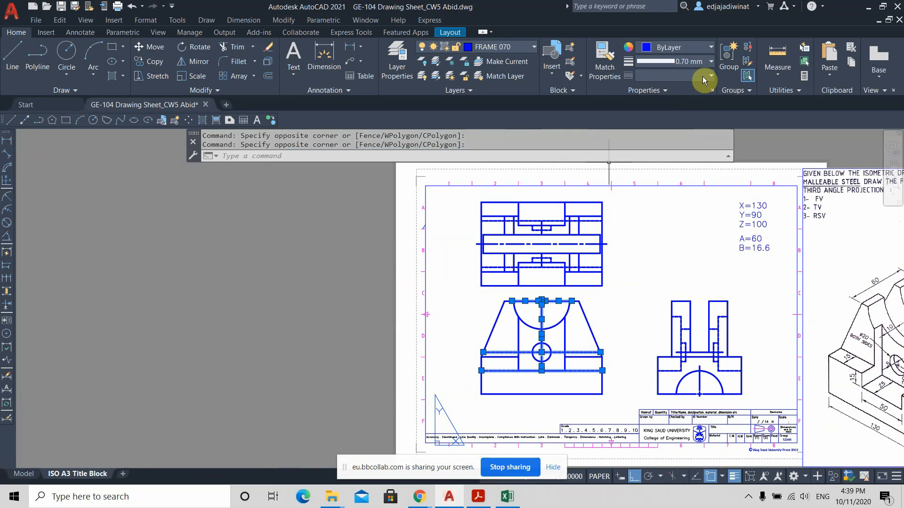
pyautogui.click(709, 63)
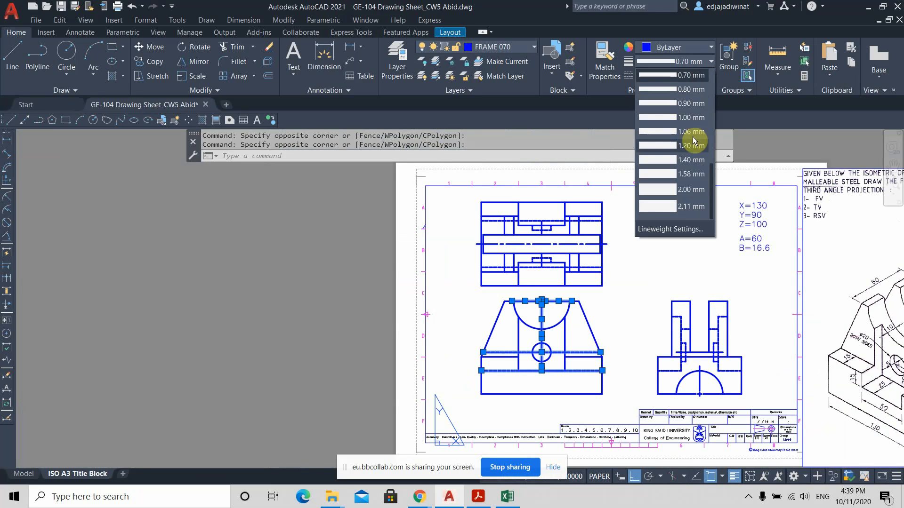
pyautogui.scroll(3, 686, 155)
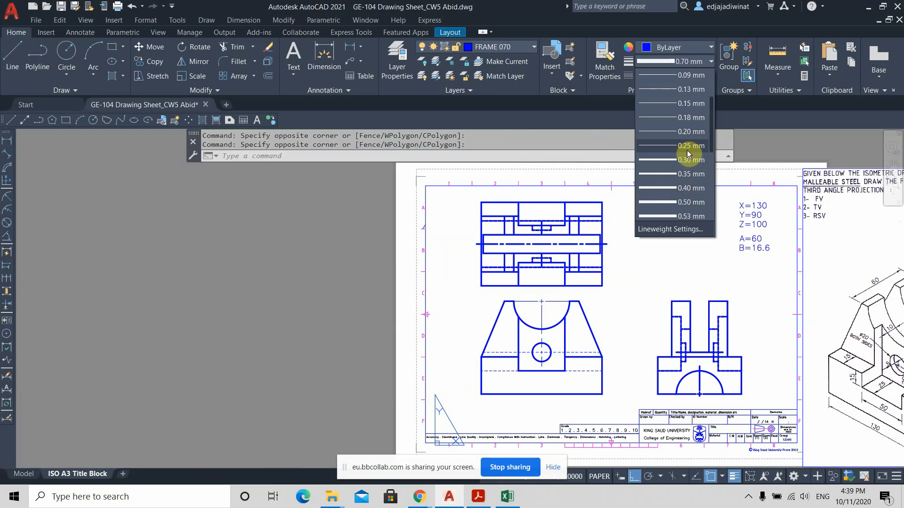
pyautogui.click(685, 159)
pyautogui.press('Escape')
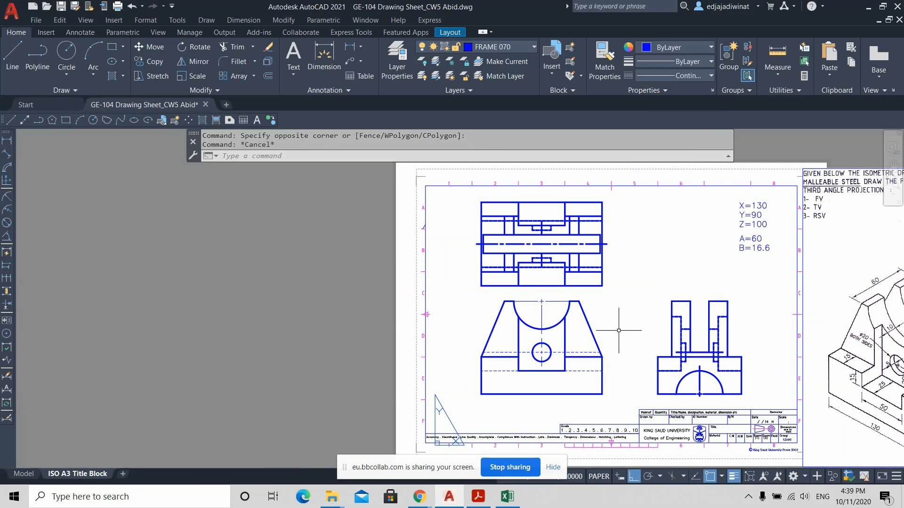
# Set the right side view's arch centre lines and the hidden and centre lines of its left half to 0.30 mm lineweight
pyautogui.moveTo(625, 333); pyautogui.dragTo(498, 293, button='middle')
pyautogui.scroll(2, 603, 318)
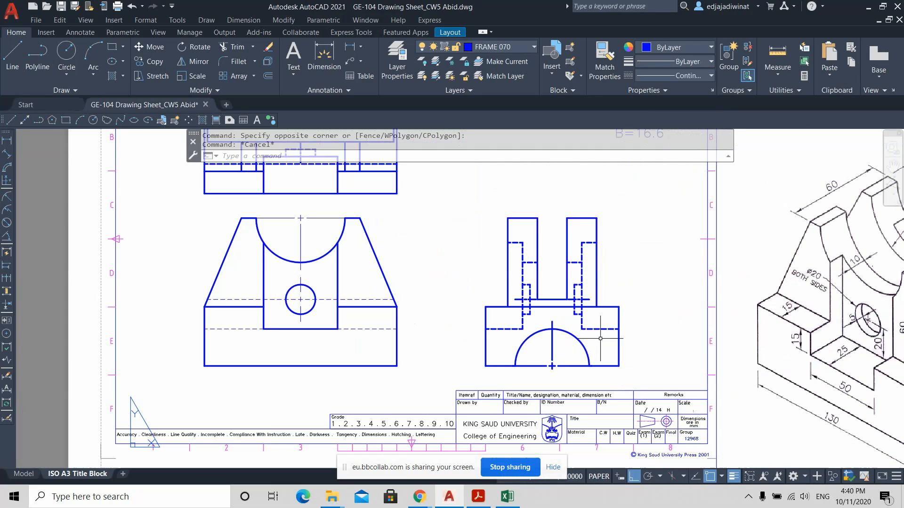
pyautogui.click(569, 370)
pyautogui.click(522, 334)
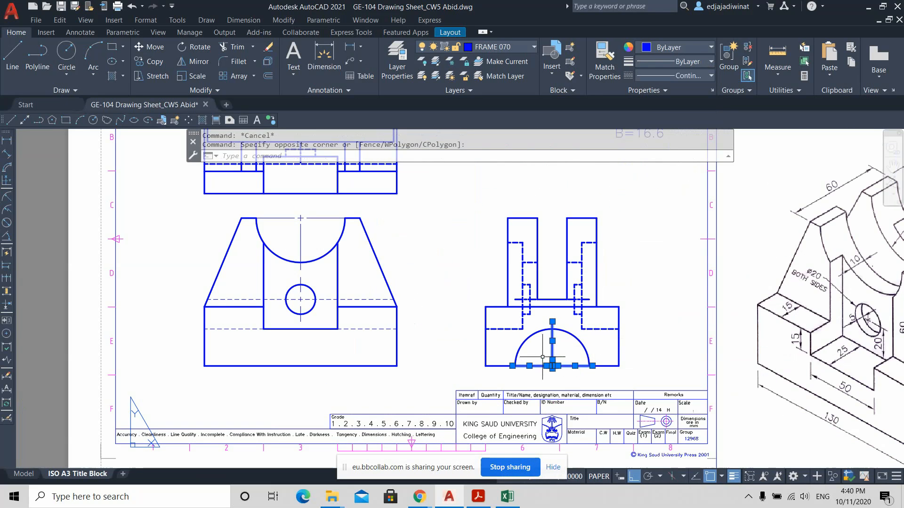
pyautogui.click(528, 323)
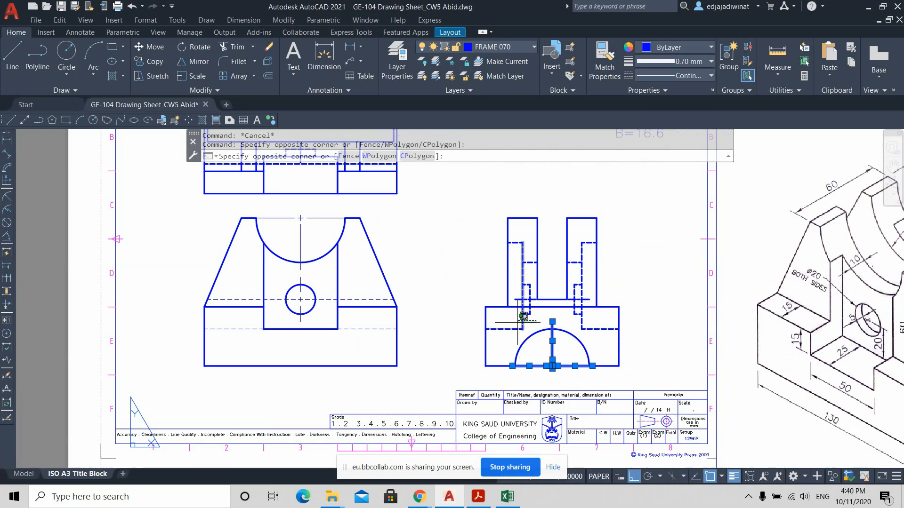
pyautogui.click(516, 317)
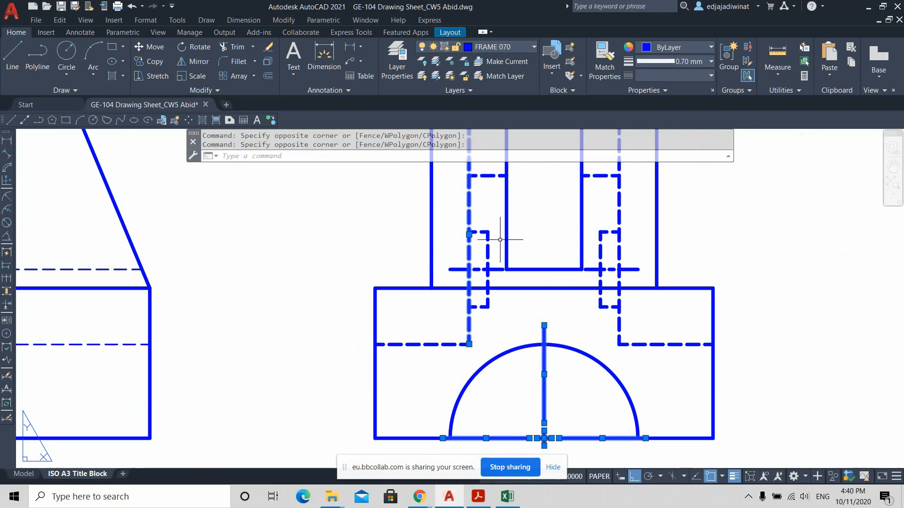
pyautogui.scroll(-2, 491, 249)
pyautogui.scroll(-2, 492, 264)
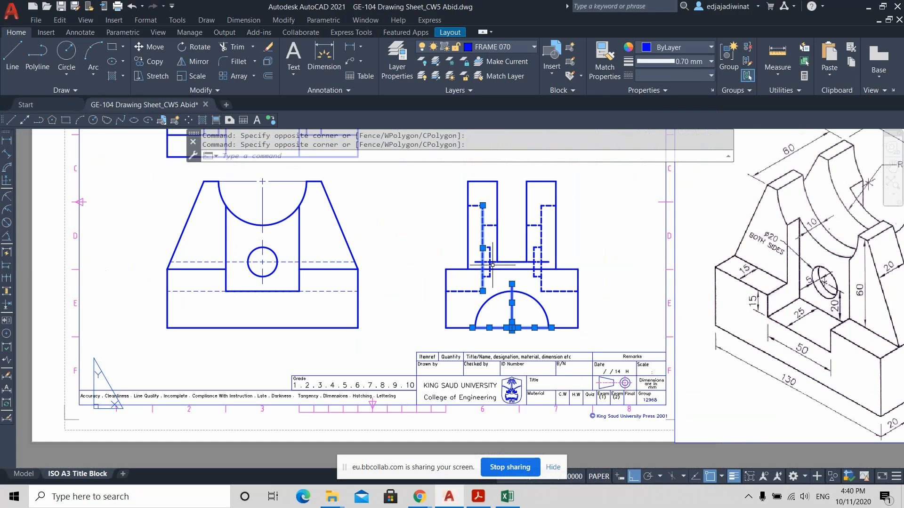
pyautogui.click(494, 265)
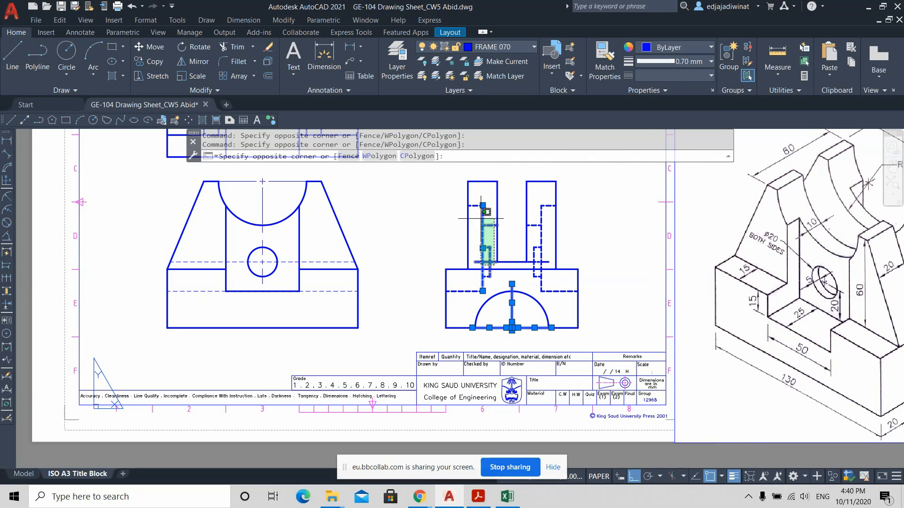
pyautogui.click(479, 195)
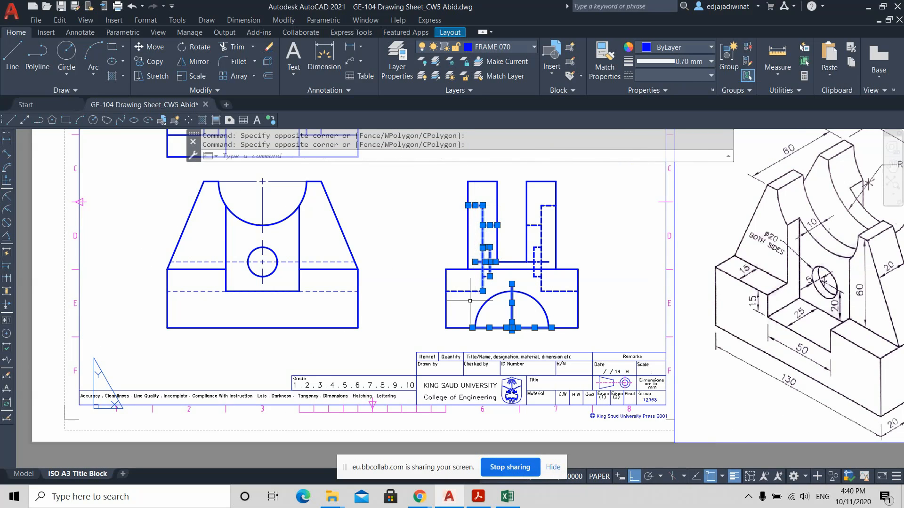
pyautogui.click(469, 291)
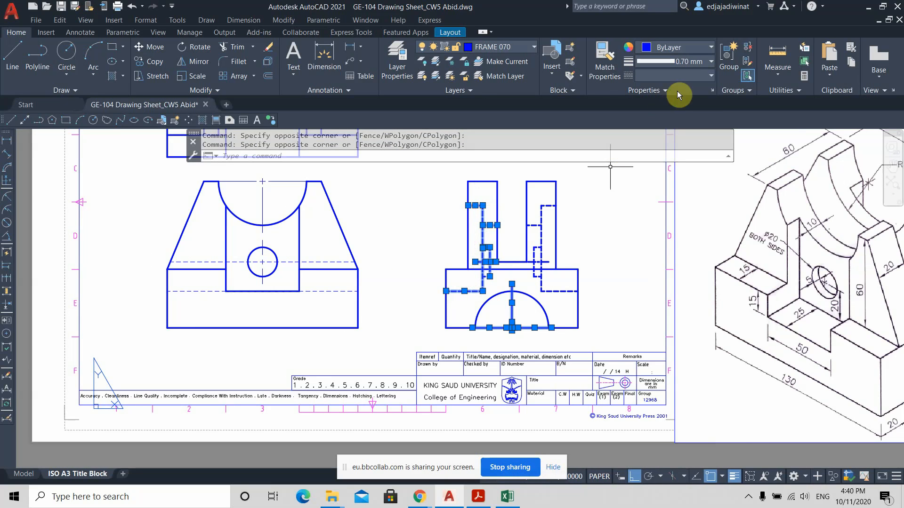
pyautogui.click(710, 62)
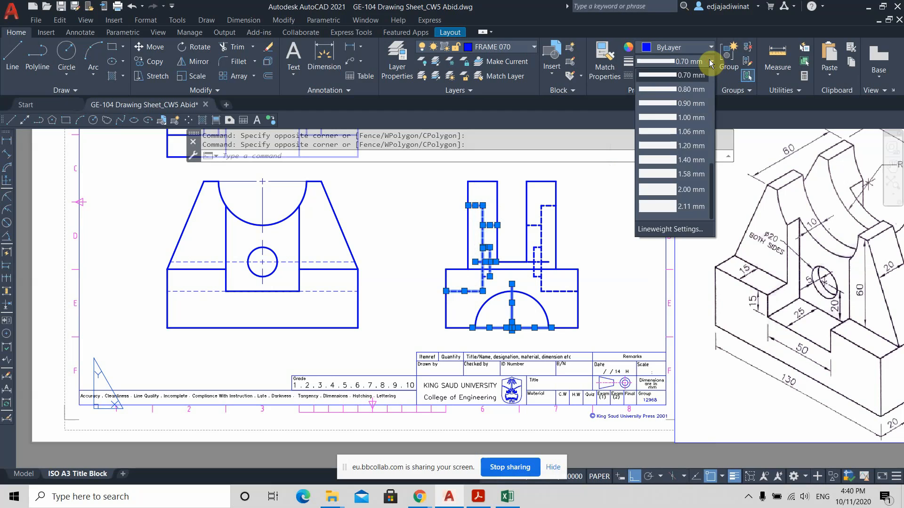
pyautogui.scroll(3, 696, 102)
pyautogui.click(687, 122)
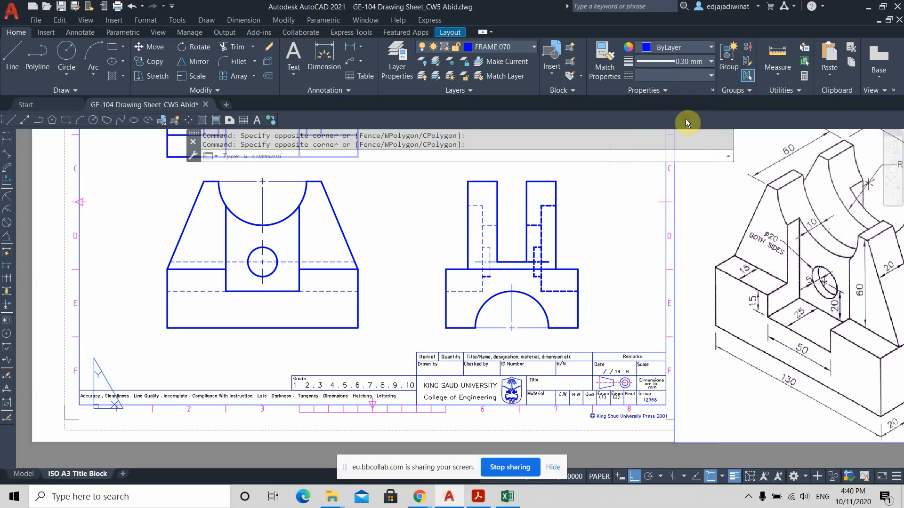
pyautogui.press('Escape')
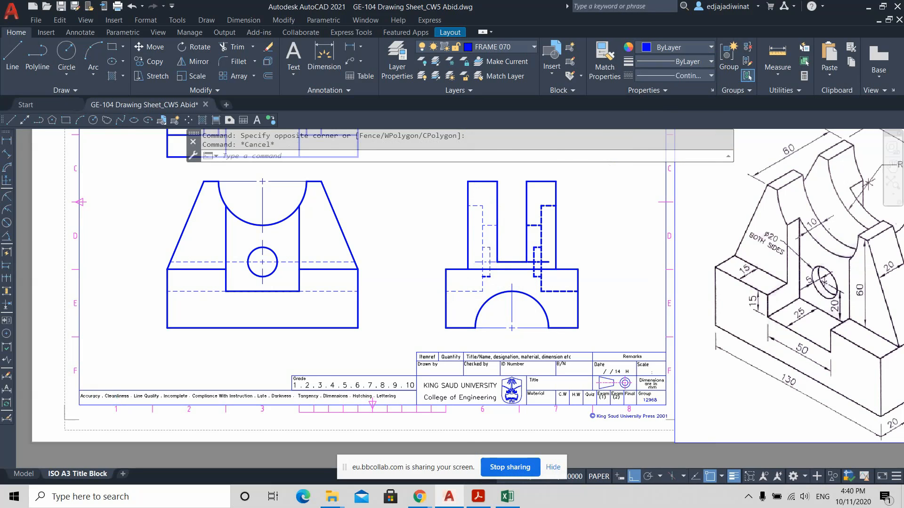
# Set the remaining hidden lines and hole centre line in the right half of the right side view to 0.30 mm lineweight
pyautogui.scroll(2, 512, 280)
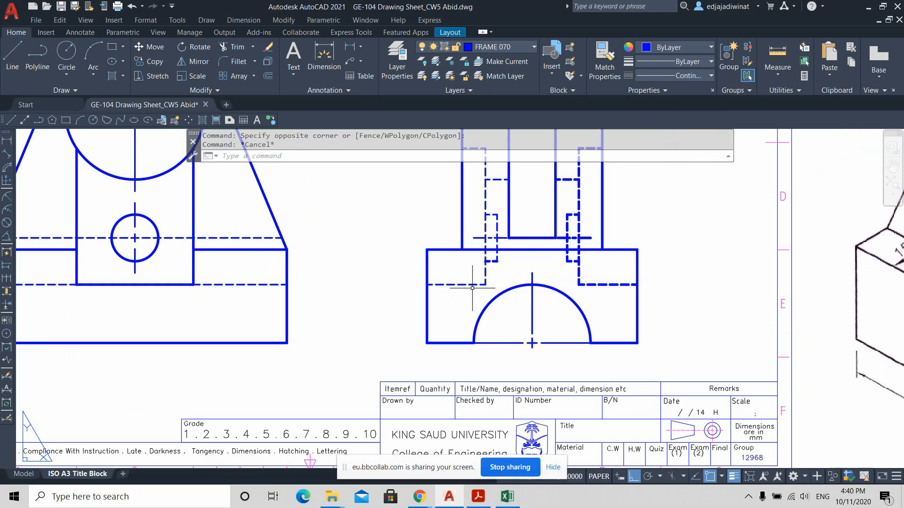
pyautogui.click(504, 267)
pyautogui.click(476, 243)
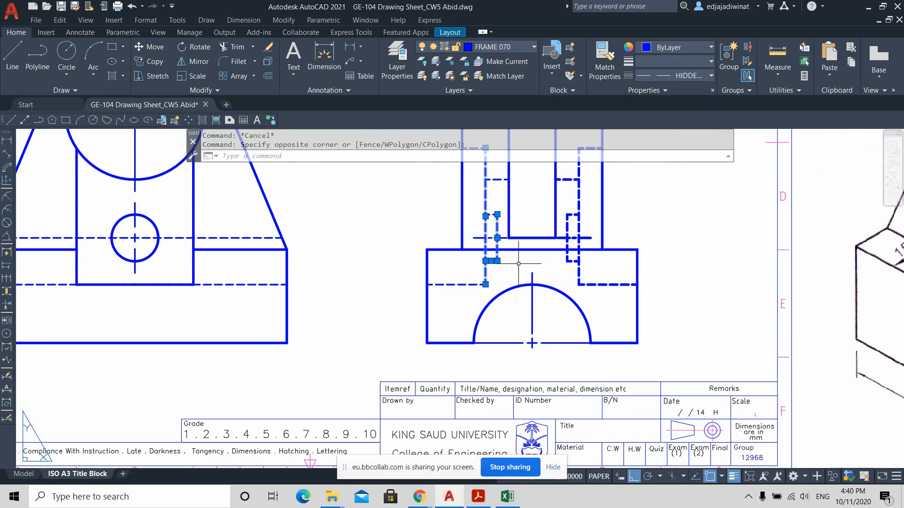
pyautogui.click(611, 290)
pyautogui.click(545, 237)
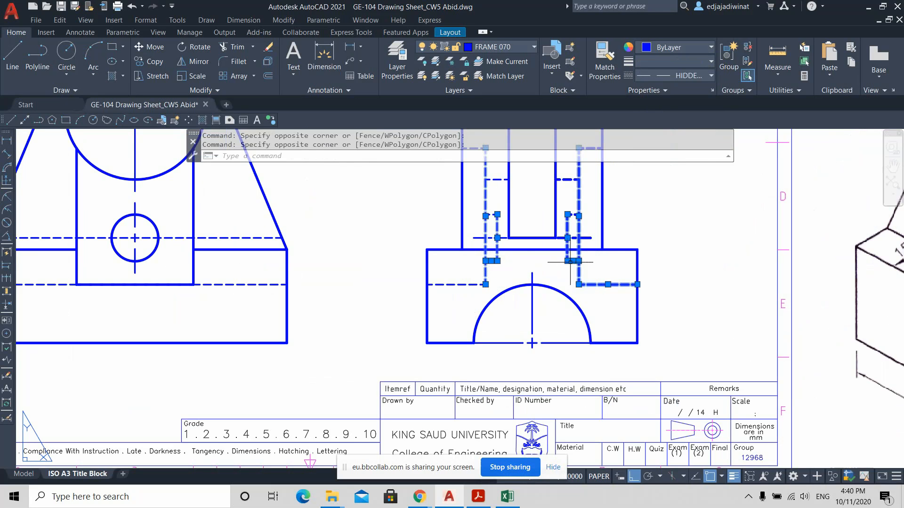
pyautogui.moveTo(664, 199); pyautogui.dragTo(648, 272, button='middle')
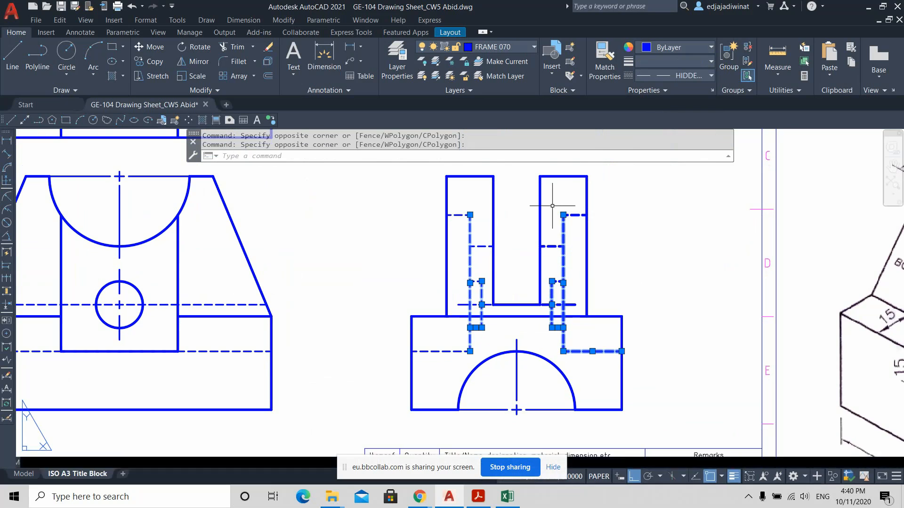
pyautogui.click(550, 204)
pyautogui.click(551, 205)
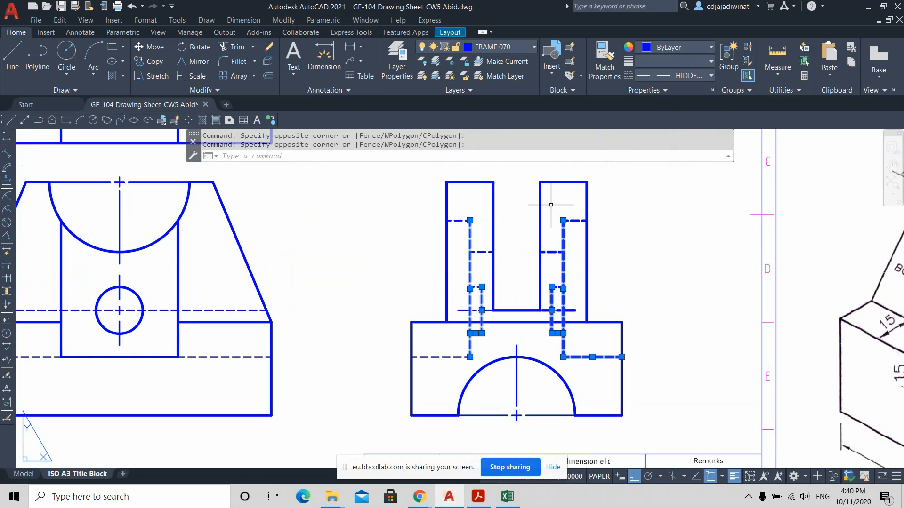
pyautogui.click(580, 314)
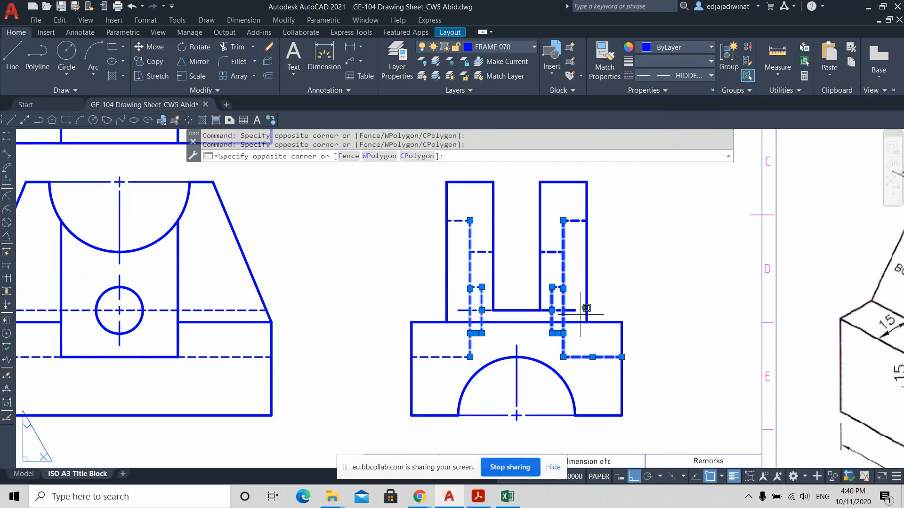
pyautogui.click(553, 214)
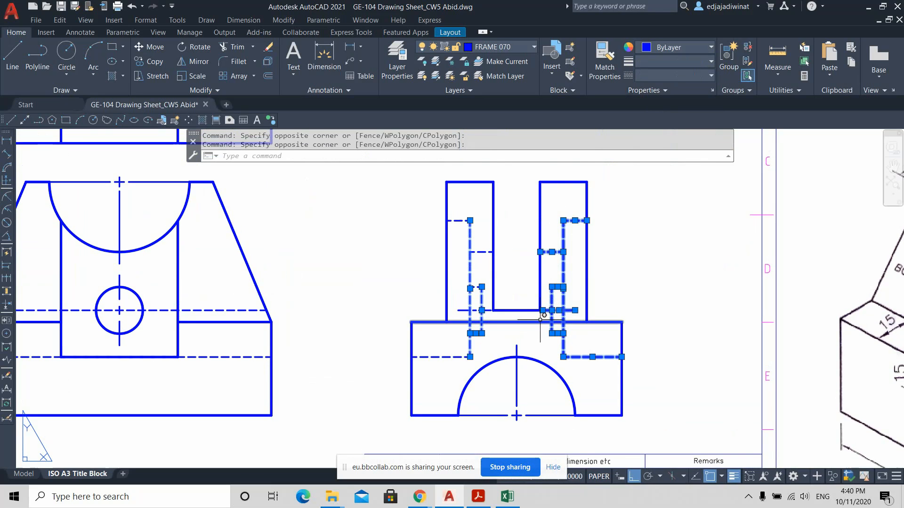
pyautogui.click(709, 62)
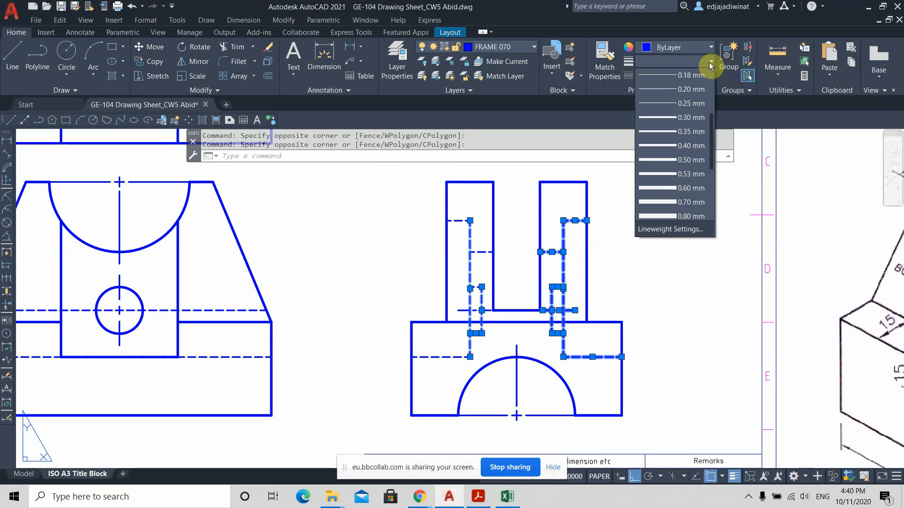
pyautogui.click(687, 117)
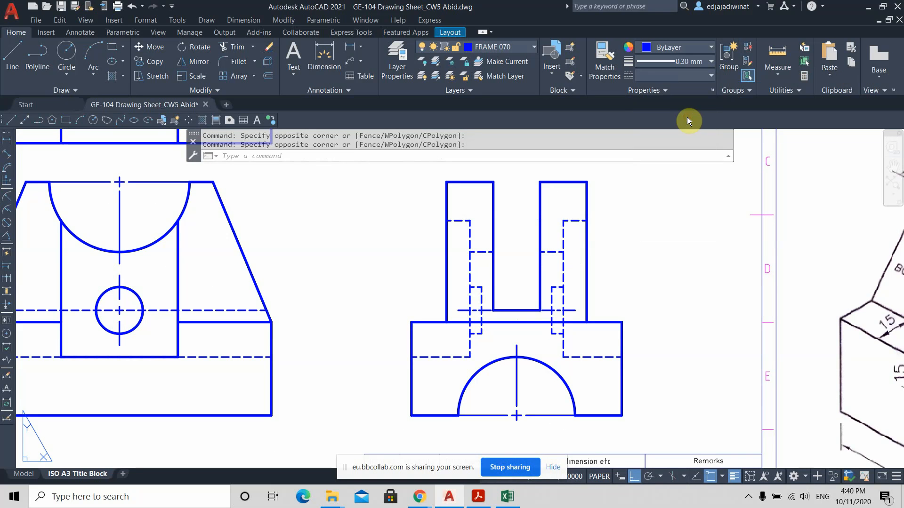
pyautogui.press('Escape')
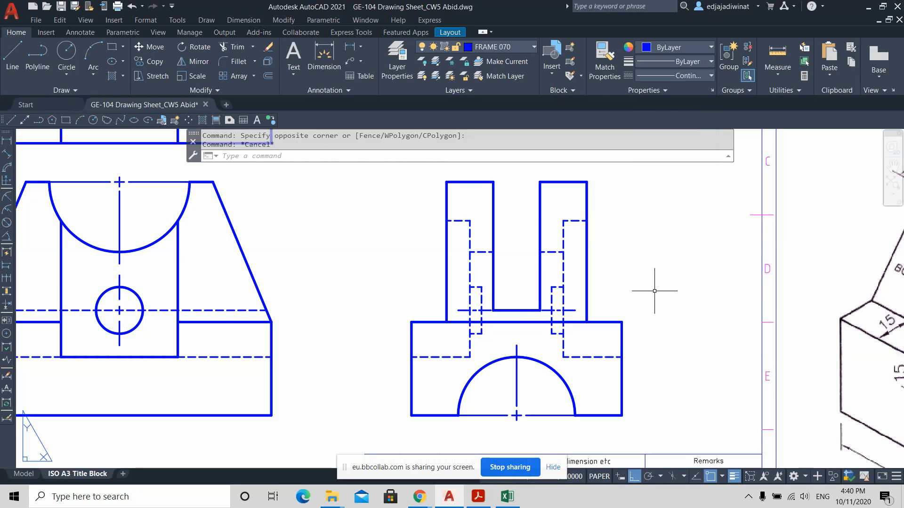
pyautogui.scroll(-2, 655, 291)
pyautogui.scroll(-2, 453, 233)
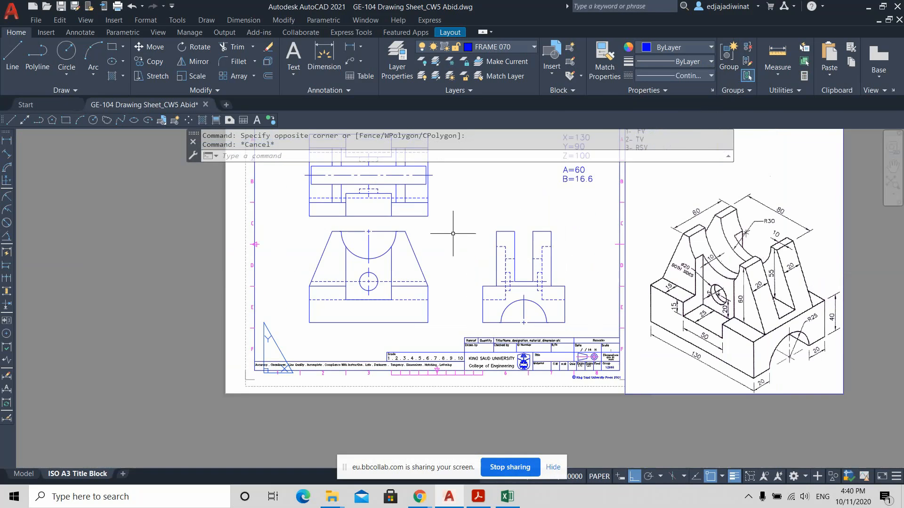
pyautogui.scroll(3, 458, 236)
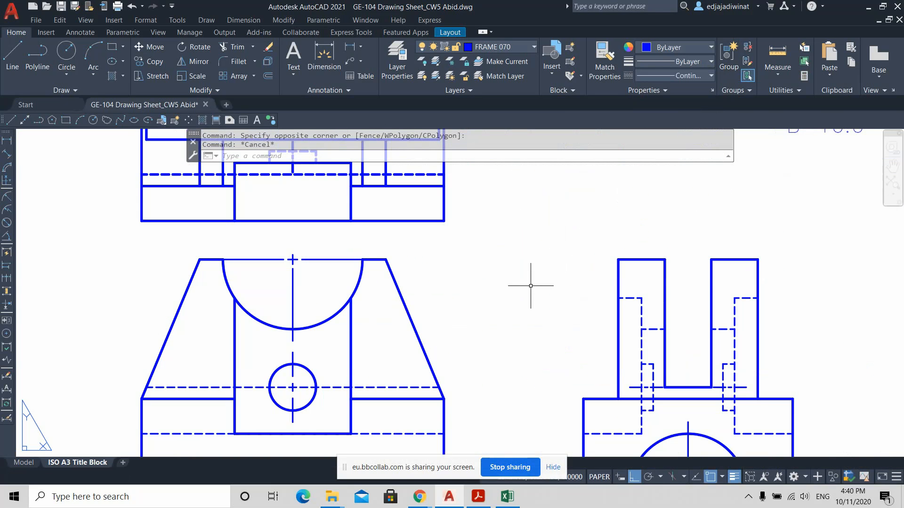
# Set the lineweight of all hidden lines and centre lines in the top view to 0.30 mm
pyautogui.moveTo(509, 279); pyautogui.dragTo(648, 436, button='middle')
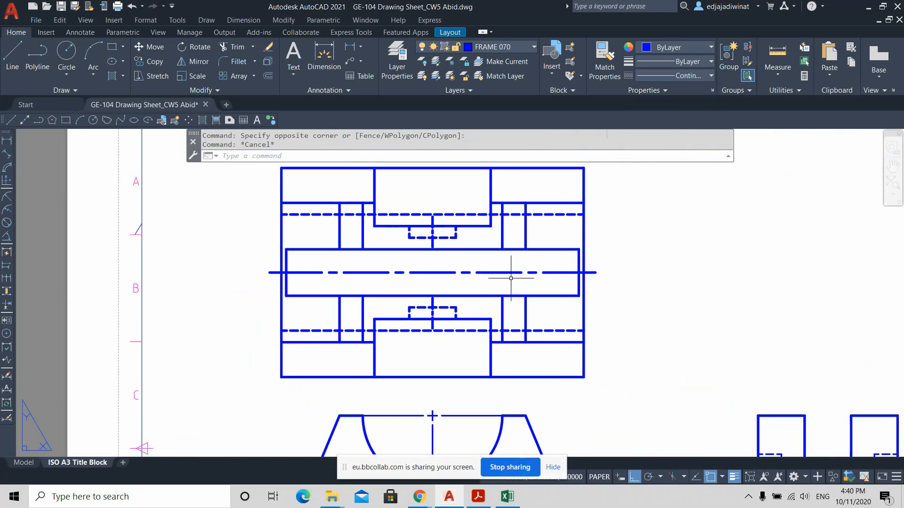
pyautogui.click(563, 229)
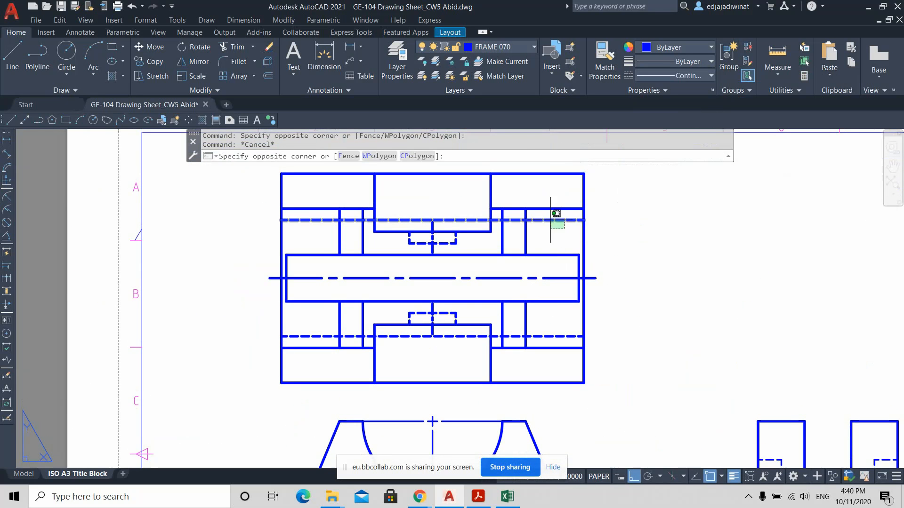
pyautogui.click(548, 220)
pyautogui.click(477, 245)
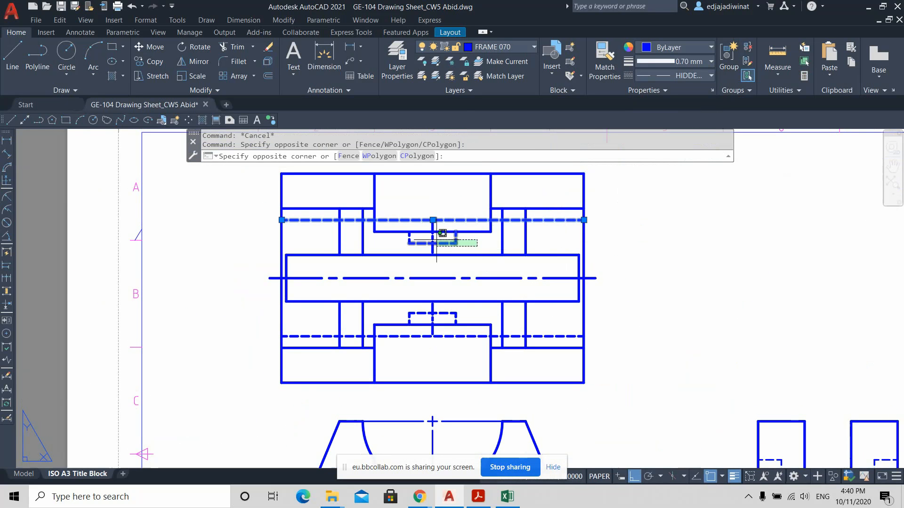
pyautogui.click(397, 237)
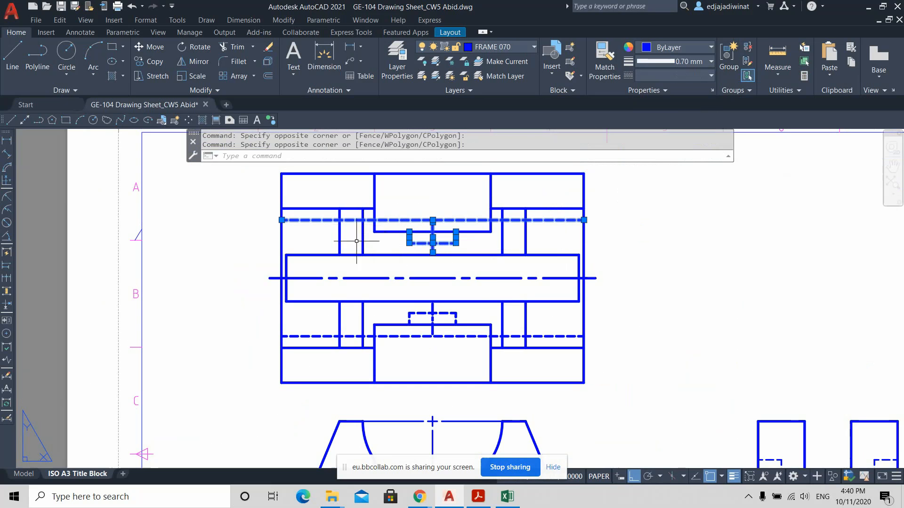
pyautogui.click(493, 300)
pyautogui.click(430, 256)
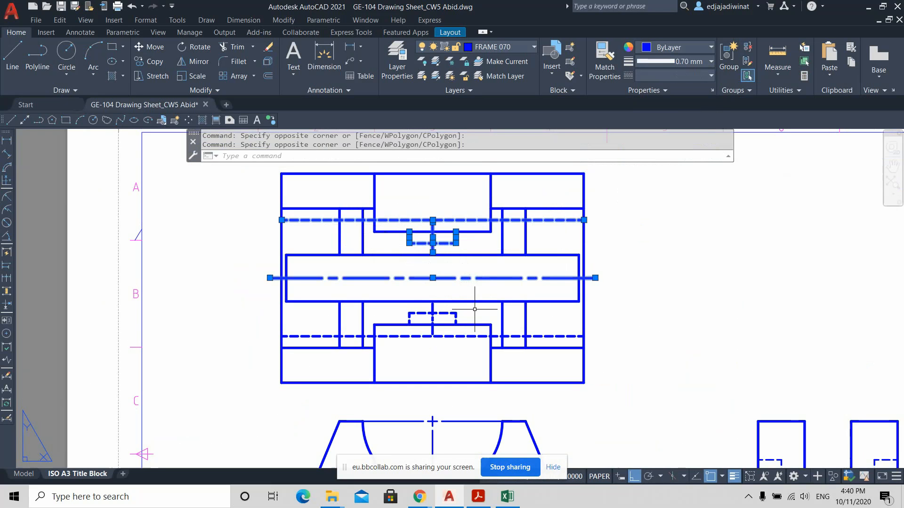
pyautogui.click(474, 309)
pyautogui.click(407, 305)
pyautogui.click(437, 348)
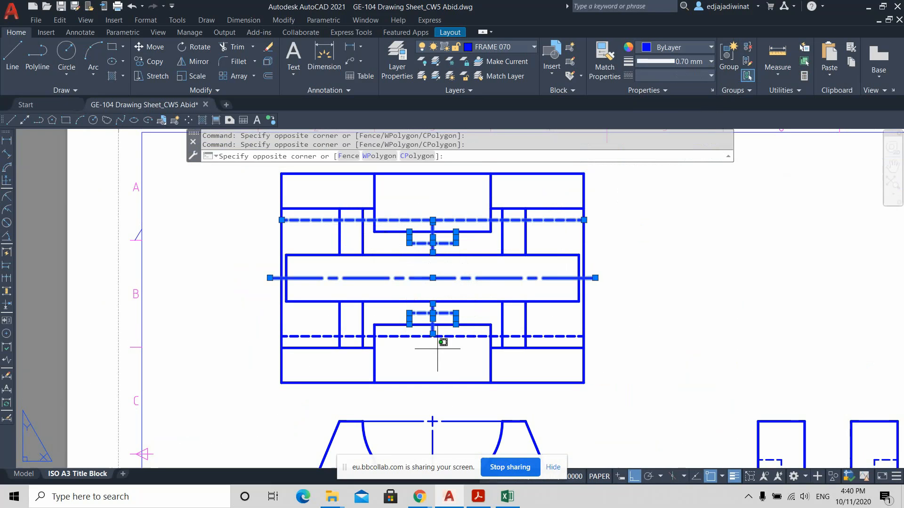
pyautogui.click(416, 330)
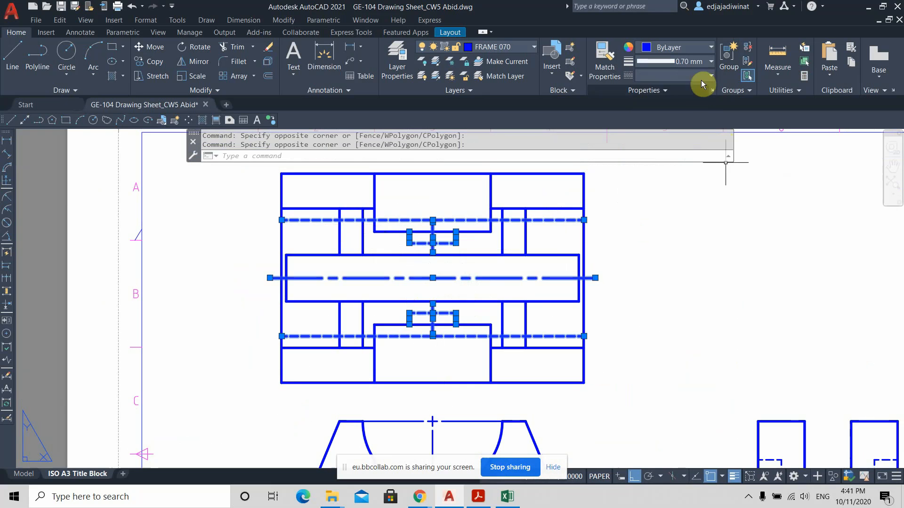
pyautogui.click(705, 61)
pyautogui.scroll(3, 690, 136)
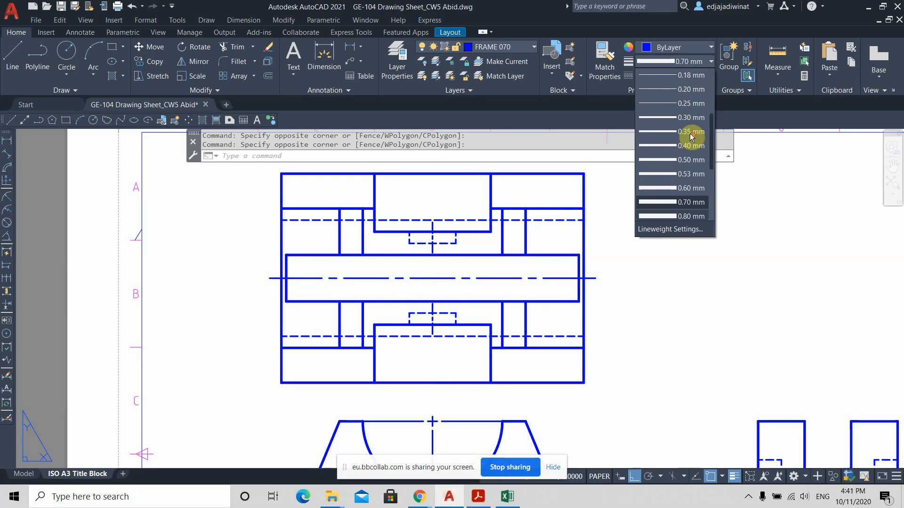
pyautogui.click(693, 126)
pyautogui.press('Escape')
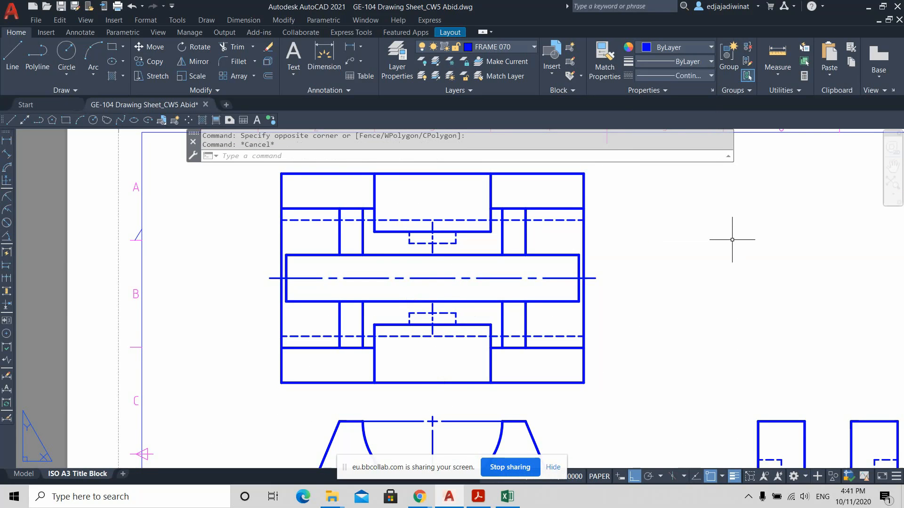
pyautogui.scroll(-2, 732, 267)
pyautogui.scroll(-3, 771, 265)
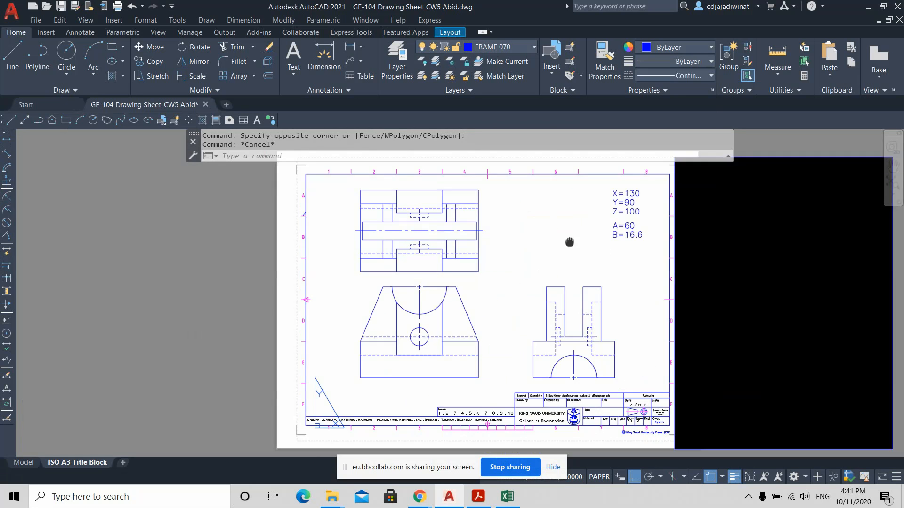
pyautogui.scroll(4, 569, 242)
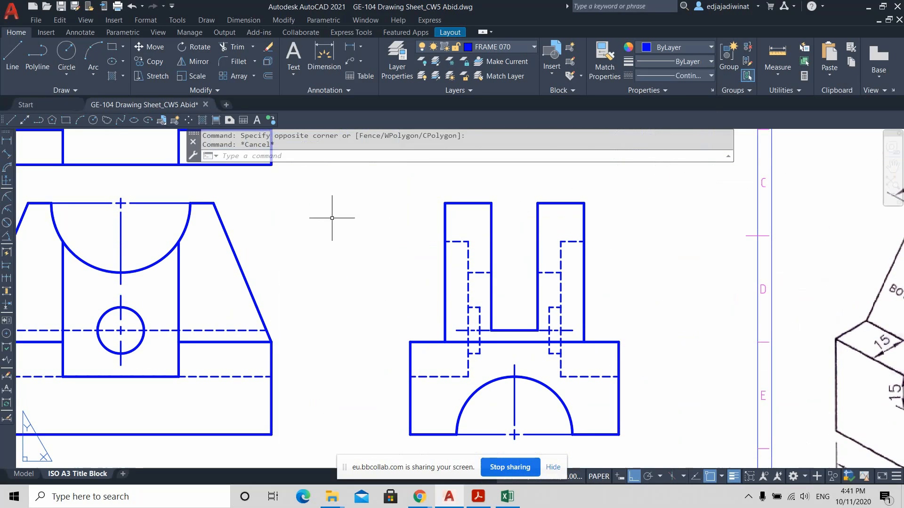